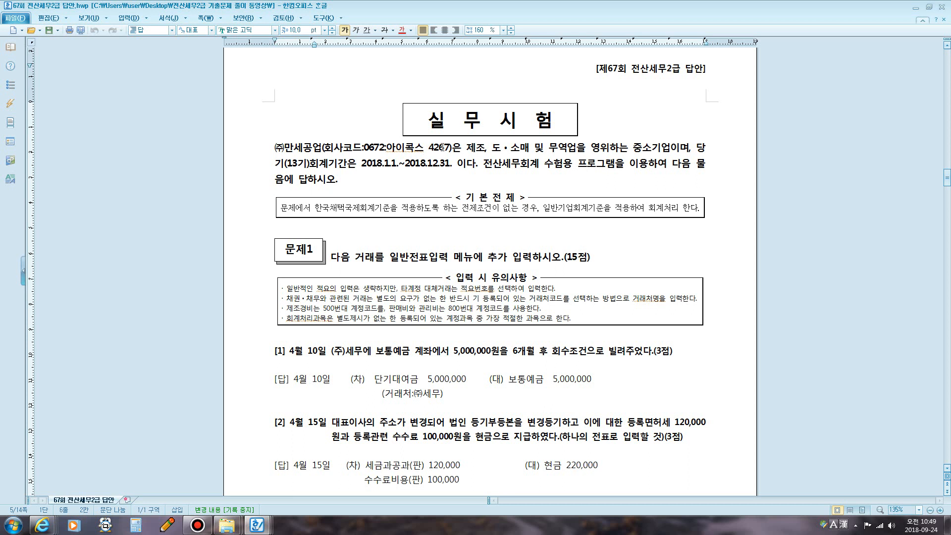
- Focus the Hangul answer sheet and open the Start menu's installed-program list to find KcLep
left_click(448, 148)
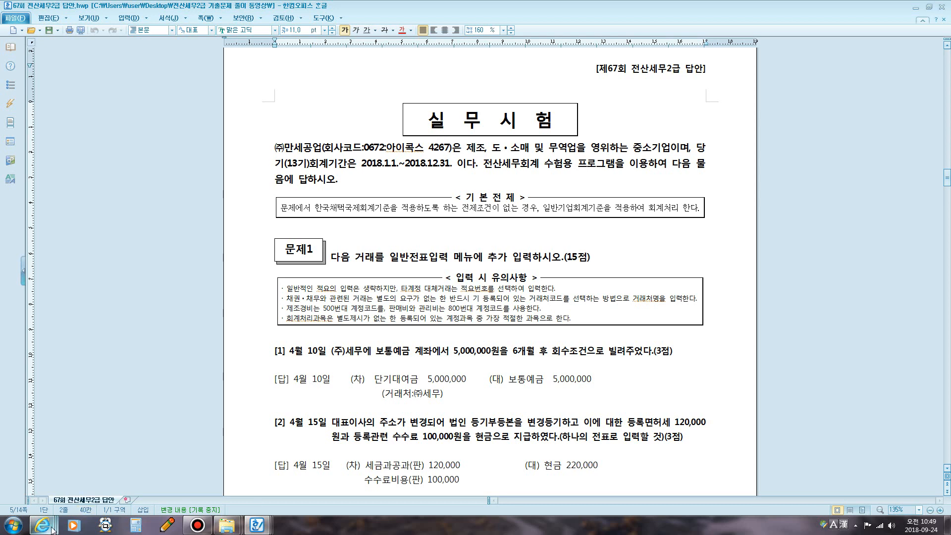
mouse_move(42, 525)
left_click(13, 524)
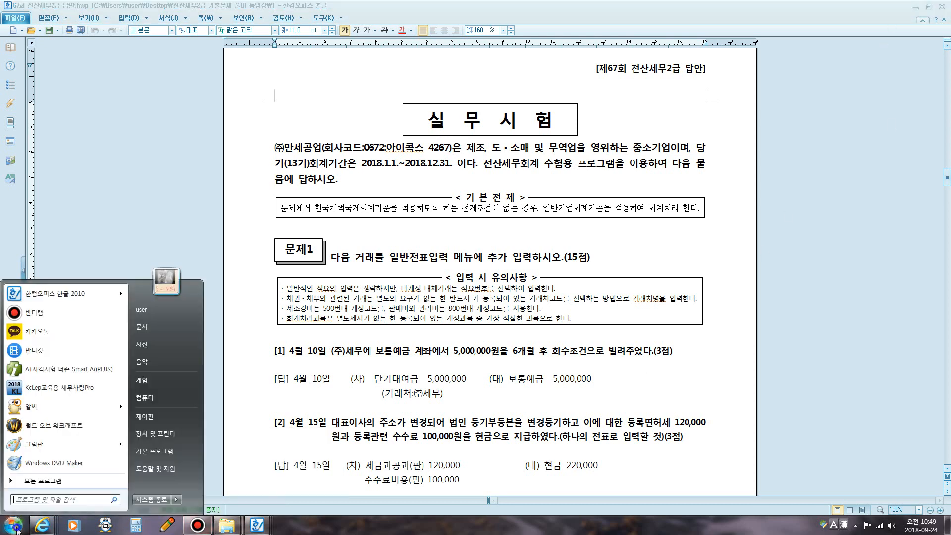
- Launch KcLep, log into company 4267 (주)만세공업(67회), and move its window lower
left_click(23, 390)
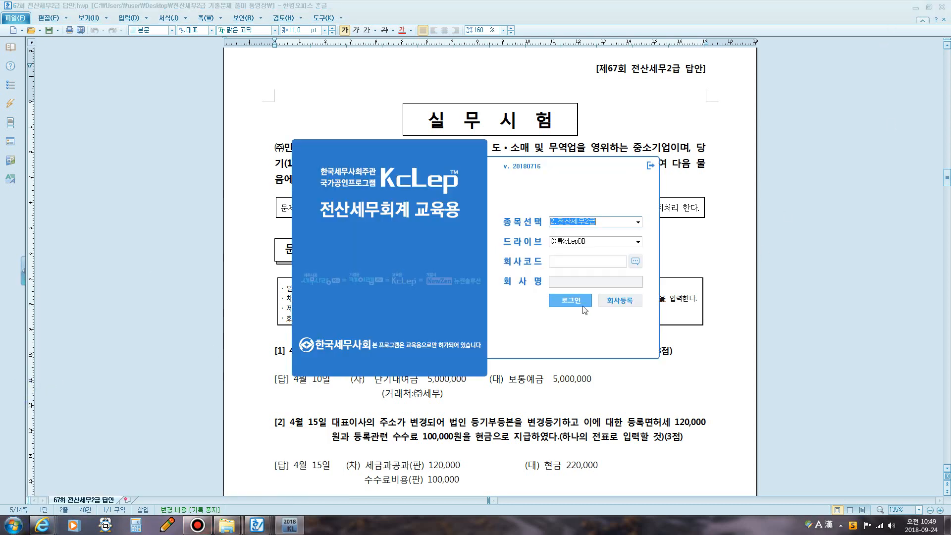
left_click(593, 265)
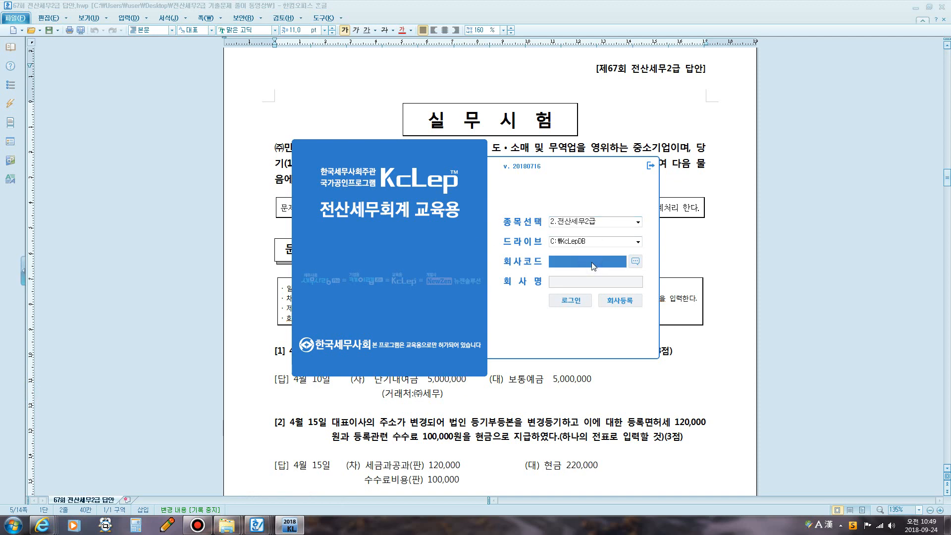
type("4367")
key("Return")
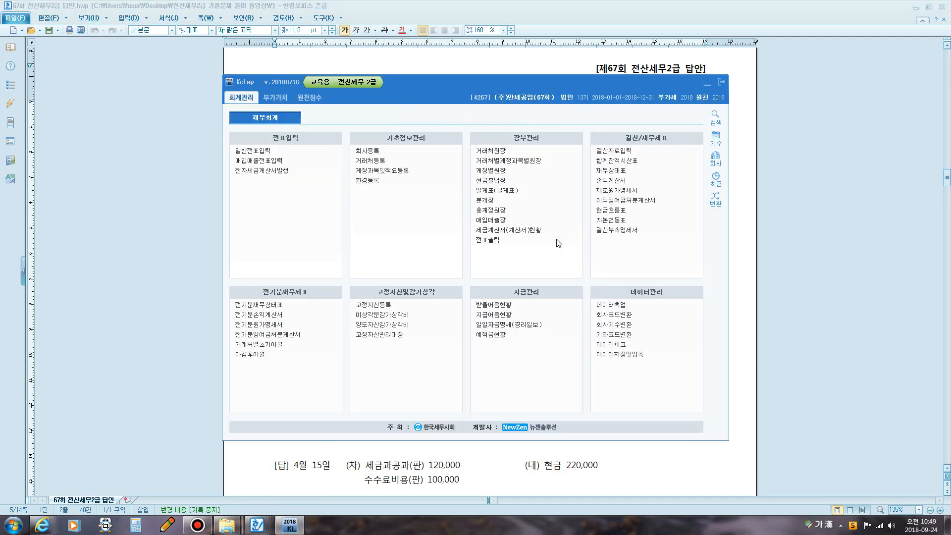
left_click_drag(462, 85, 495, 174)
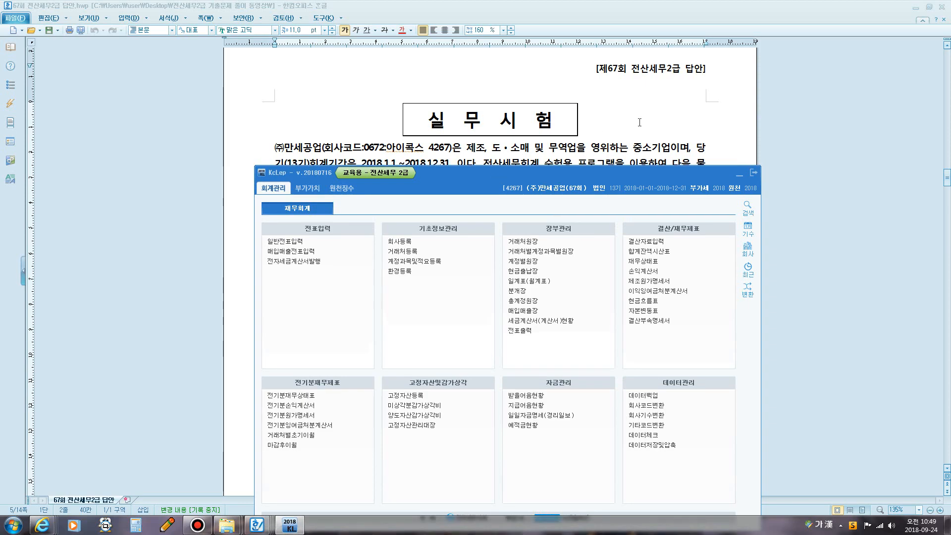
- Review questions [1]–[4] in the answer sheet, then open KcLep's 일반전표입력 screen
left_click(640, 121)
scroll(467, 303, "down", 3)
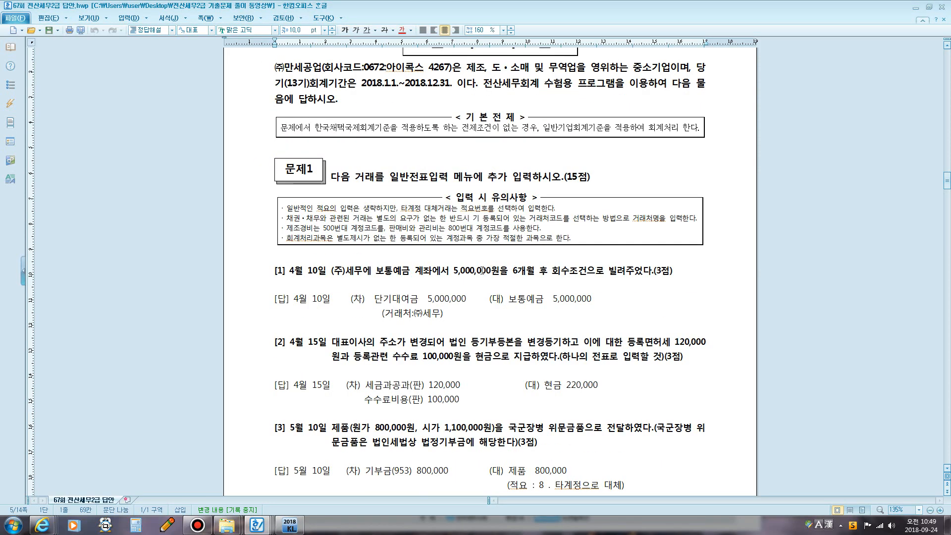
scroll(467, 302, "down", 4)
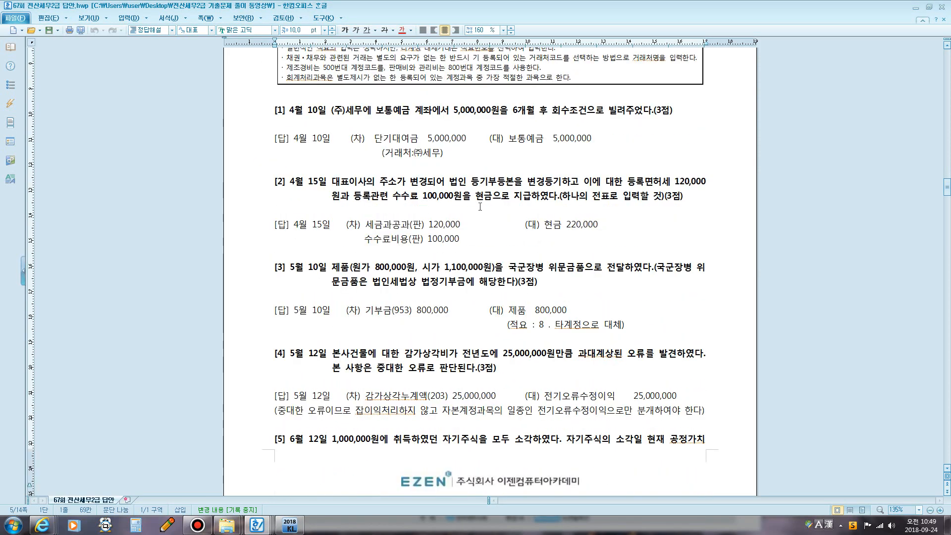
scroll(477, 208, "up", 2)
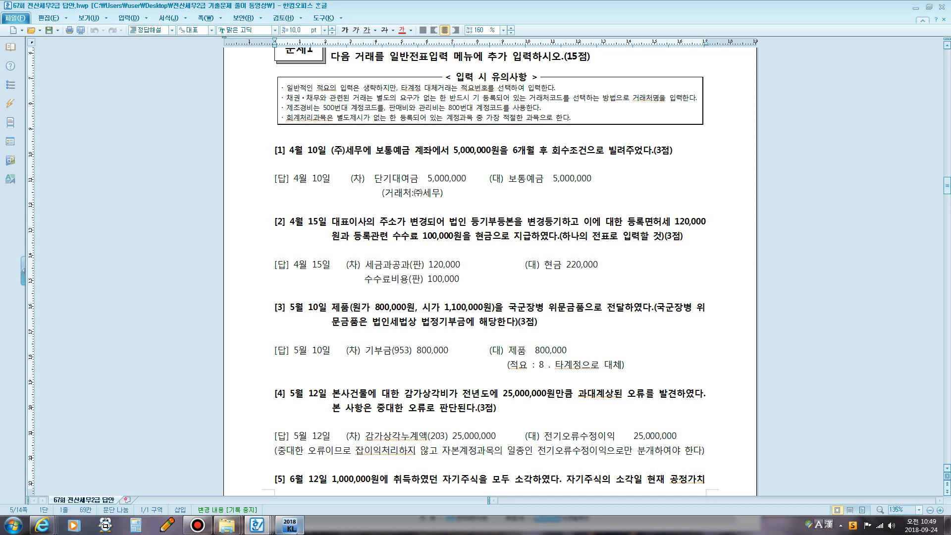
left_click(289, 526)
left_click(293, 244)
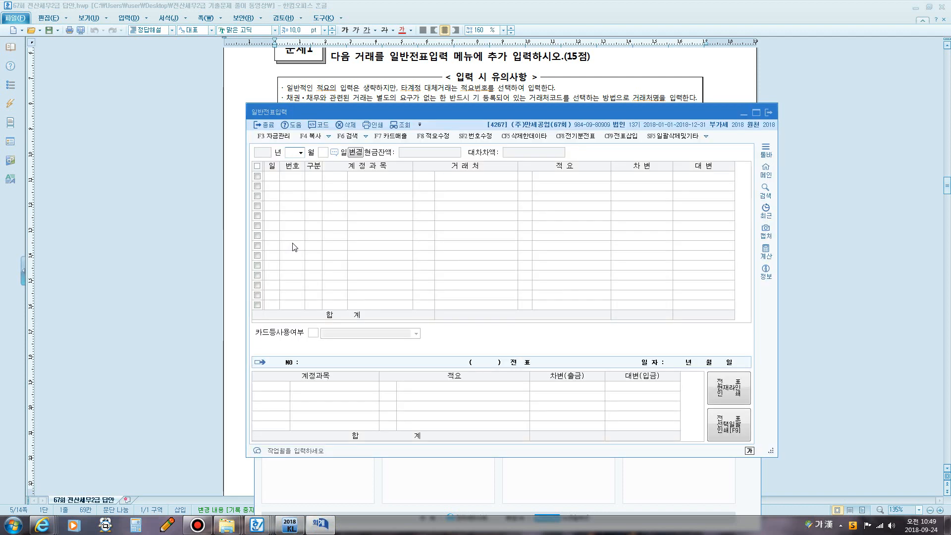
- Start the 10 April voucher with a 5,000,000 debit to 0114 단기대여금 for (주)세무
type("04")
key("Return")
type("10")
key("Return")
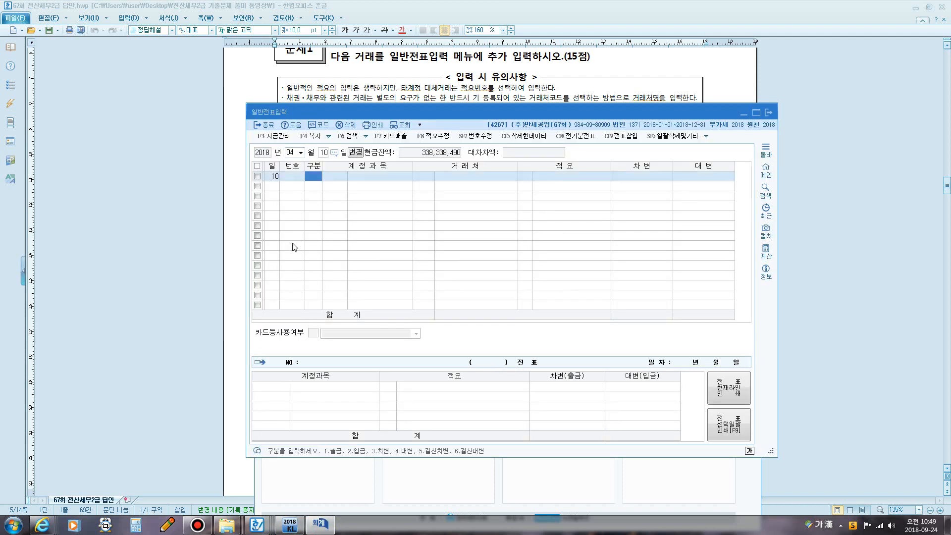
type("3")
key("Return")
type("단기")
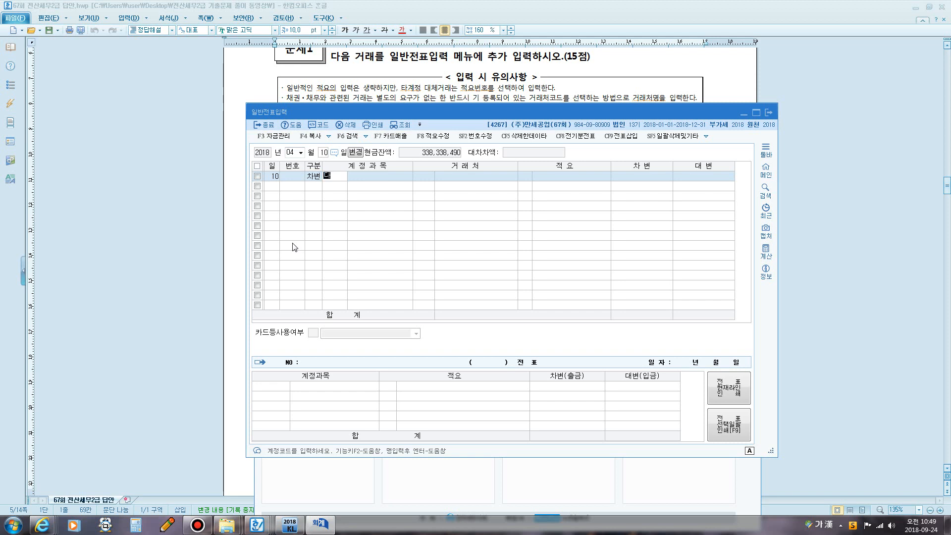
key("Return")
key("Down")
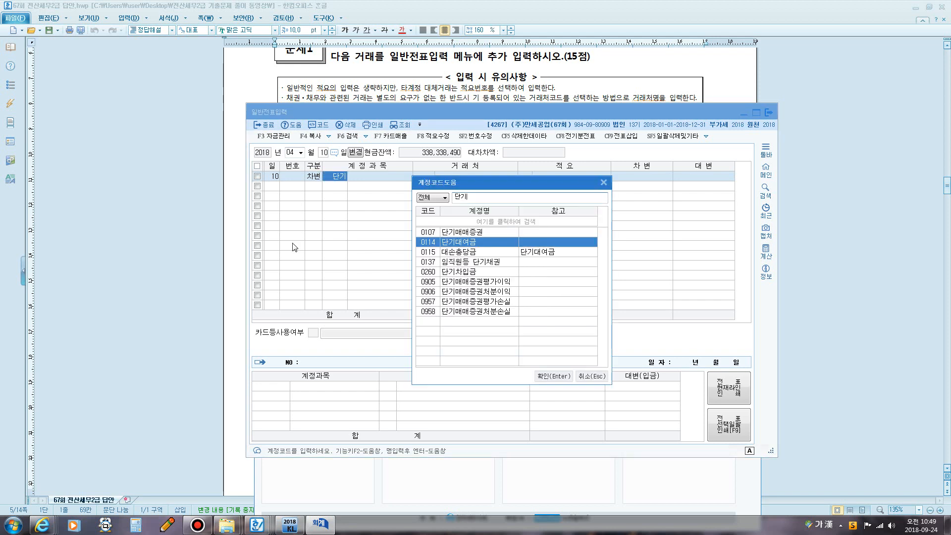
key("Return")
type("세무")
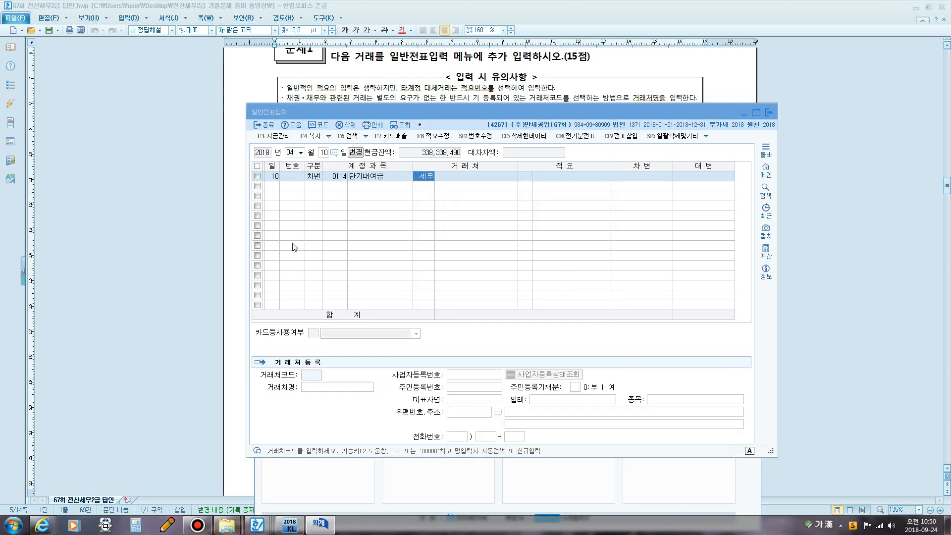
key("Return")
key("Return")
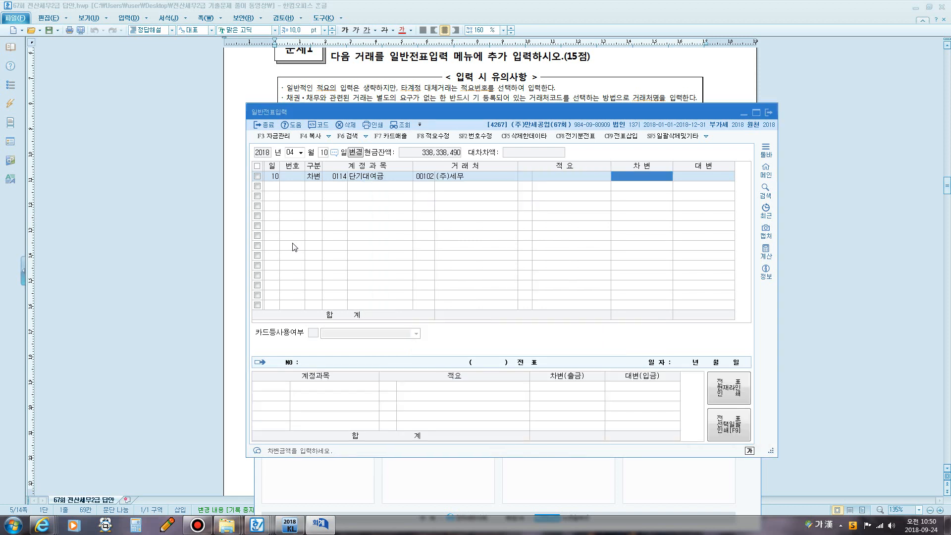
type("5000000")
key("Return")
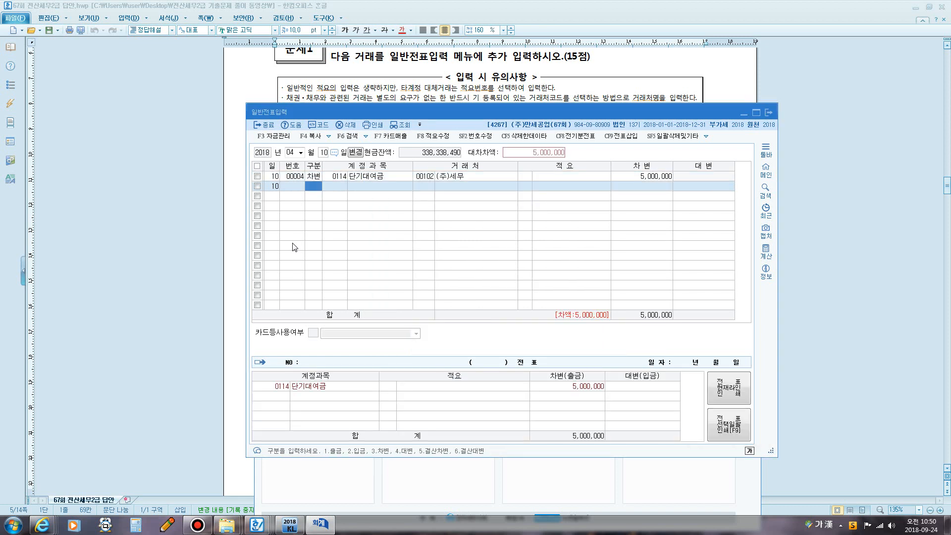
- Add the matching credit line to 0103 보통예금, then return to the answer sheet
type("4")
key("Return")
type("103")
key("Return")
key("Return")
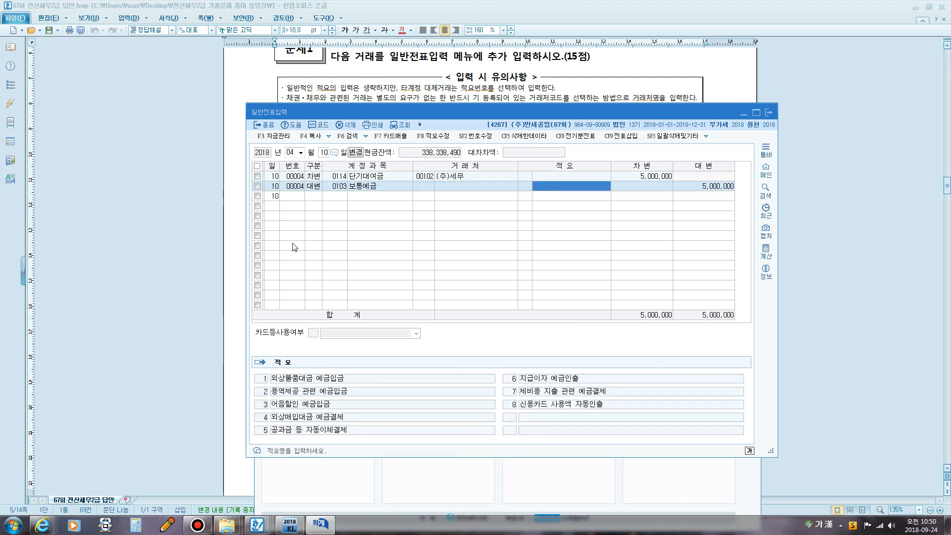
key("Return")
key("Return")
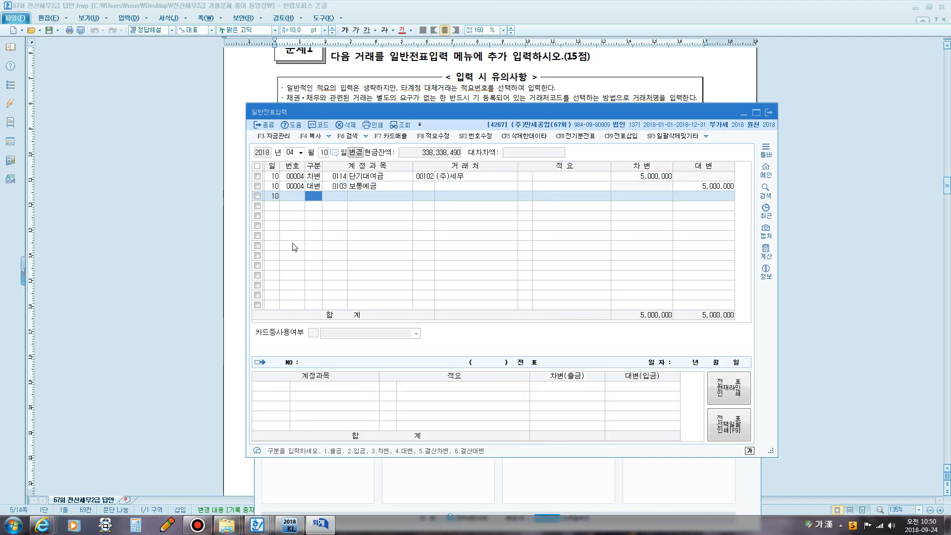
left_click(542, 93)
- Highlight question [2]'s address-change wording, 120,000 registration tax and 100,000 fee
scroll(369, 144, "down", 3)
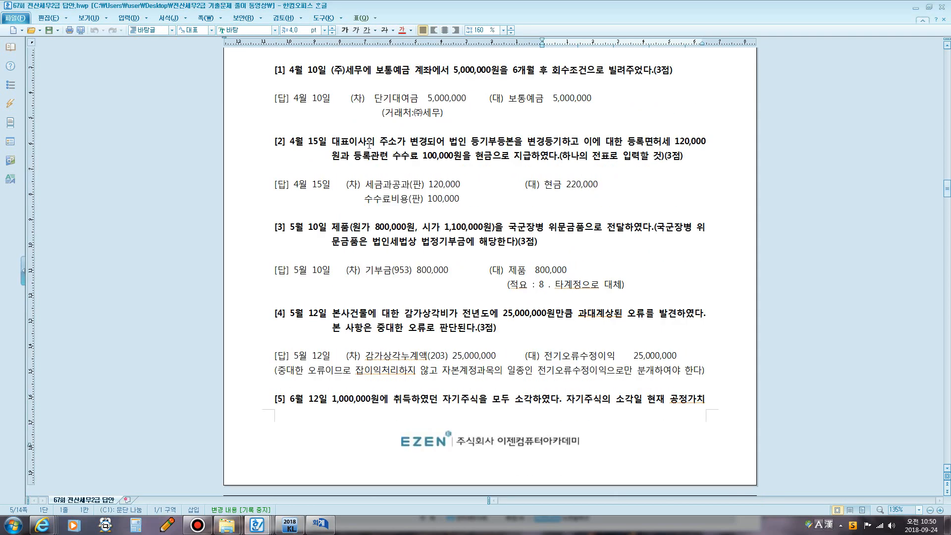
left_click_drag(367, 144, 439, 143)
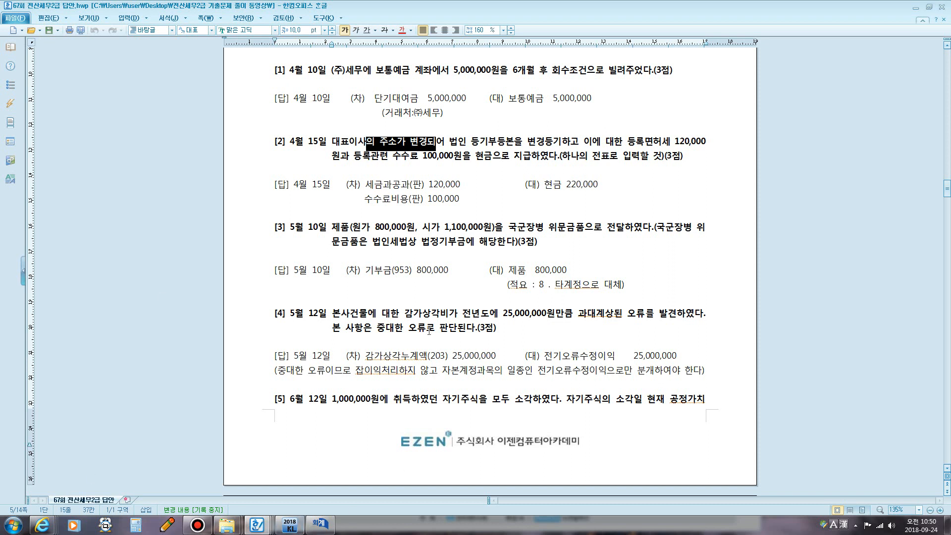
left_click_drag(626, 141, 706, 143)
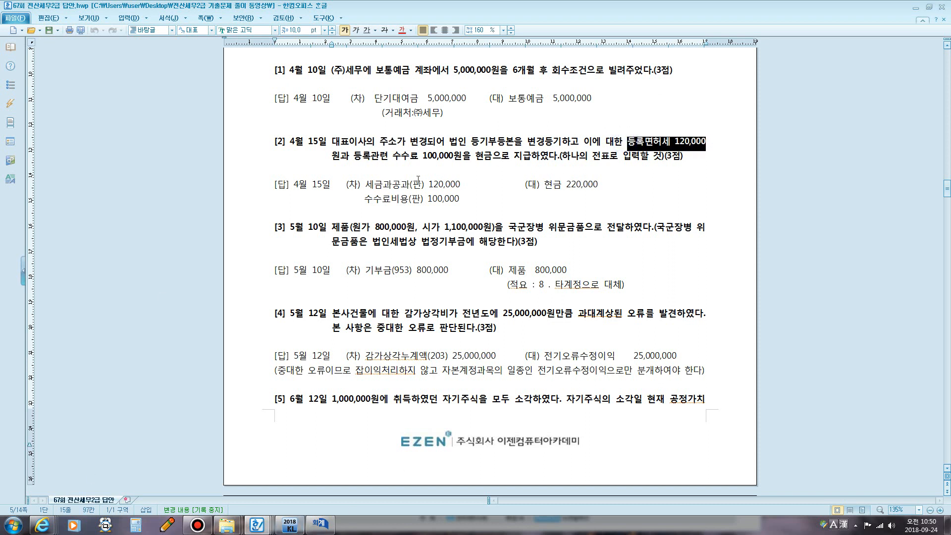
left_click_drag(361, 156, 453, 157)
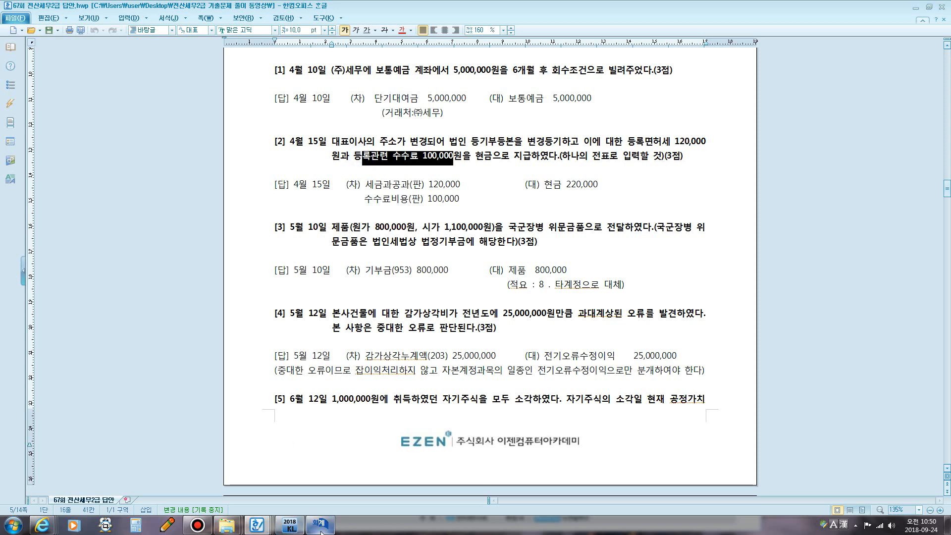
left_click(319, 524)
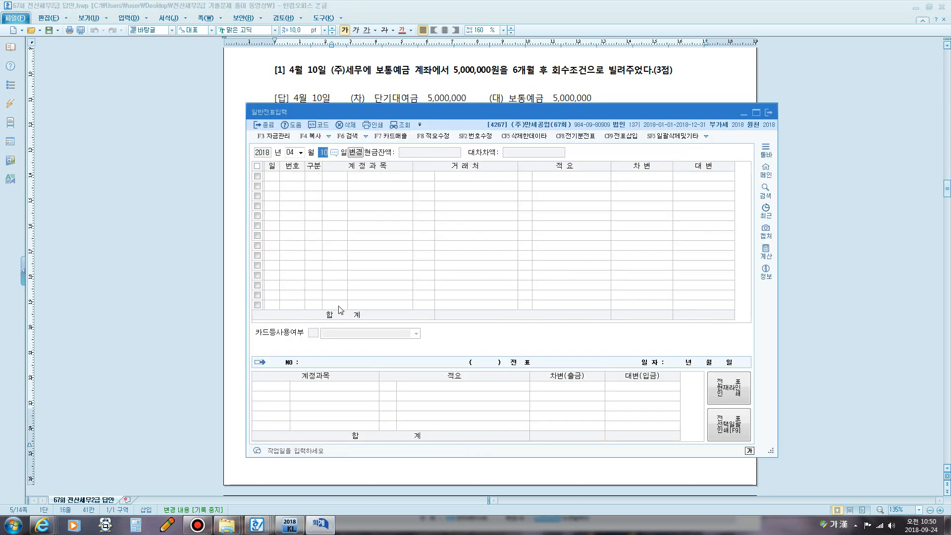
- Move the voucher to 15 April and credit 0101 현금 for 220,000
type("15")
key("Return")
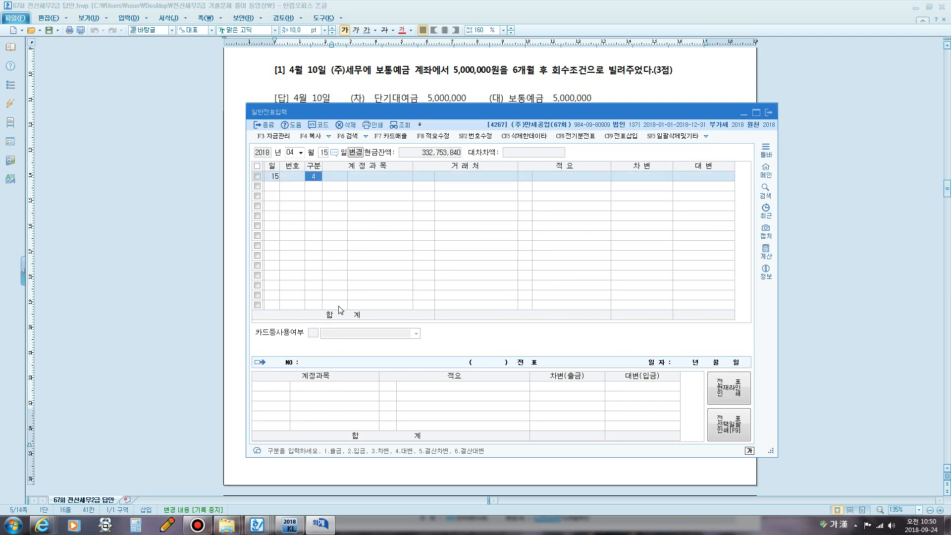
type("4")
key("Return")
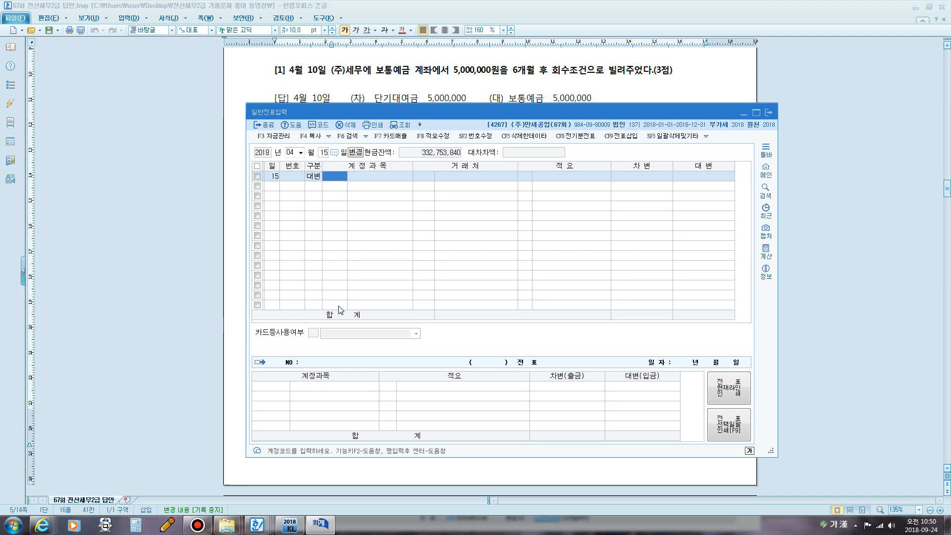
type("101")
key("Return")
key("Return")
key("Return")
key("Return")
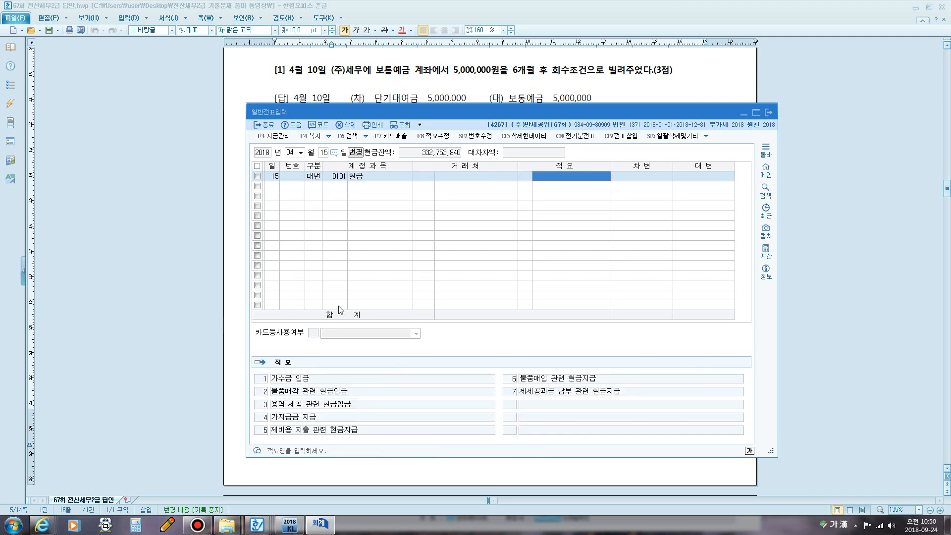
type("220,000")
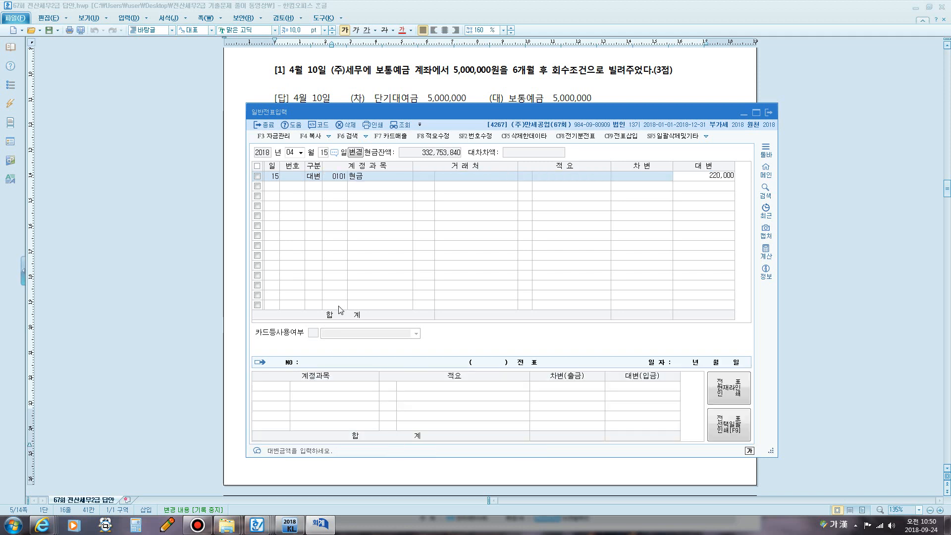
key("Return")
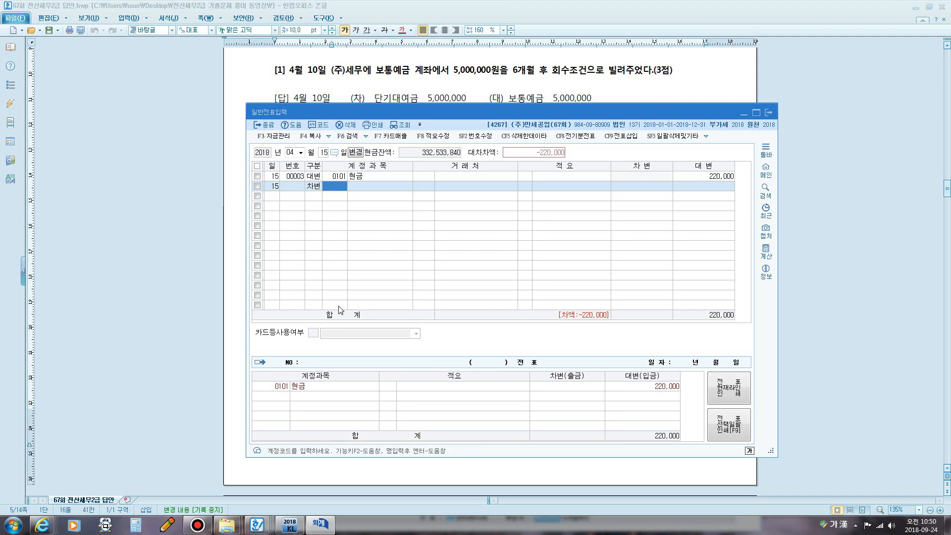
- Debit 0831 수수료비용, correcting its amount from 120,000 to 100,000
type("수수")
key("Return")
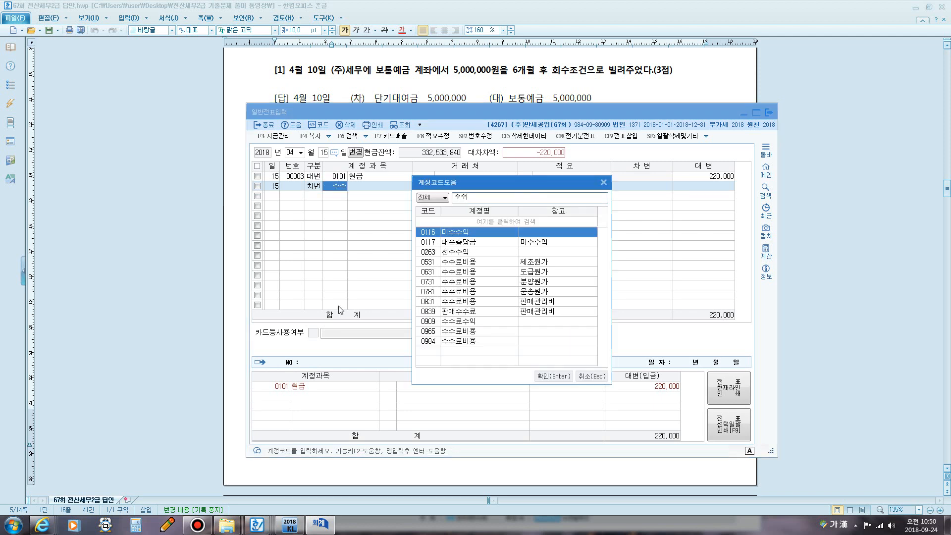
key("Down")
key("Down")
key("Down")
key("Down")
key("Down")
key("Down")
key("Down")
key("Return")
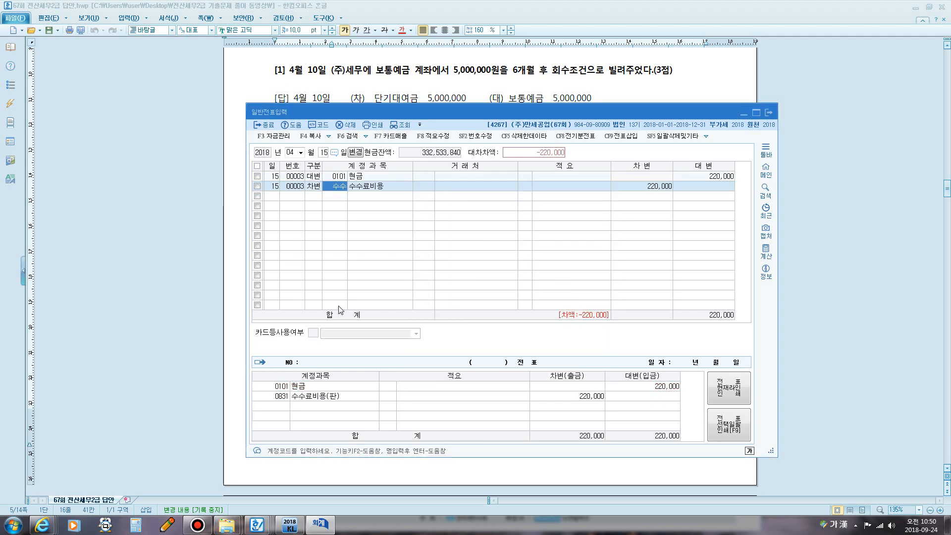
key("Return")
key("Return")
type("120000")
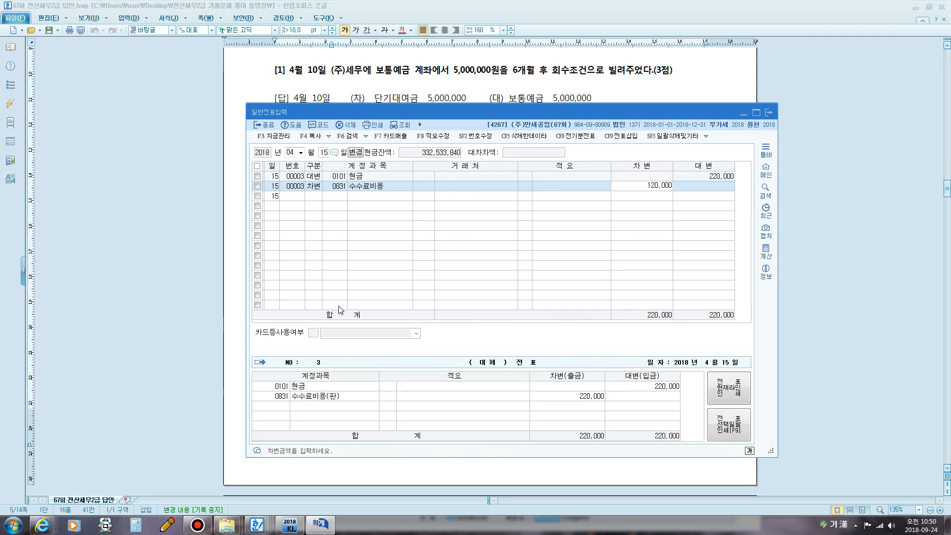
key("Return")
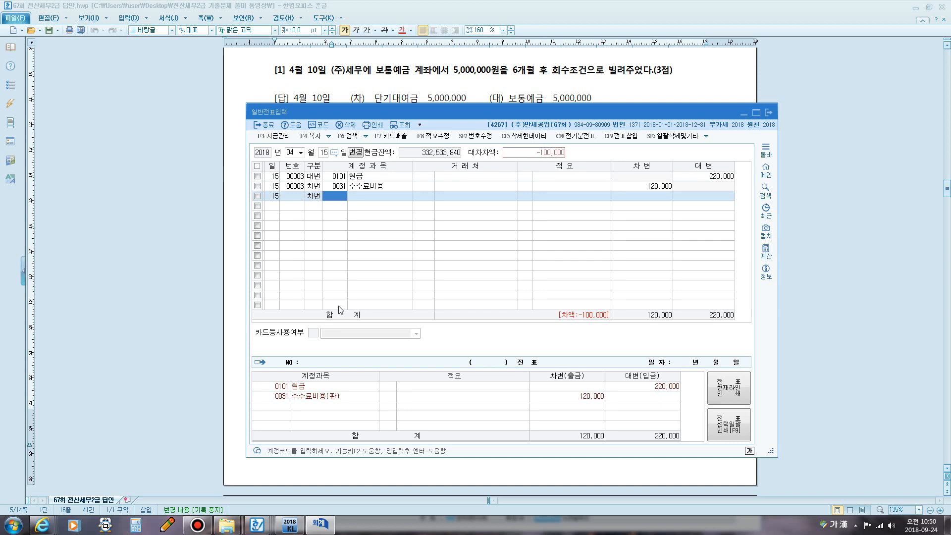
left_click(639, 185)
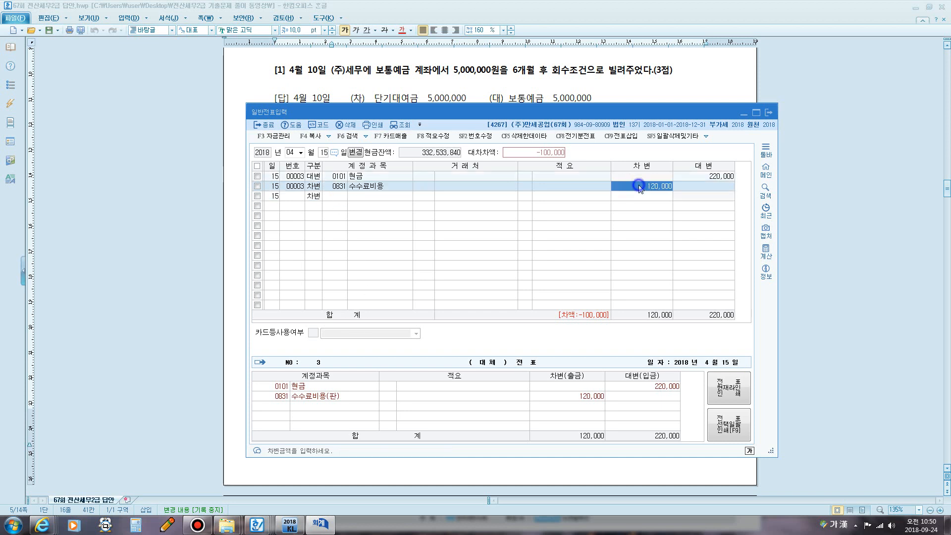
type("100,000")
key("Return")
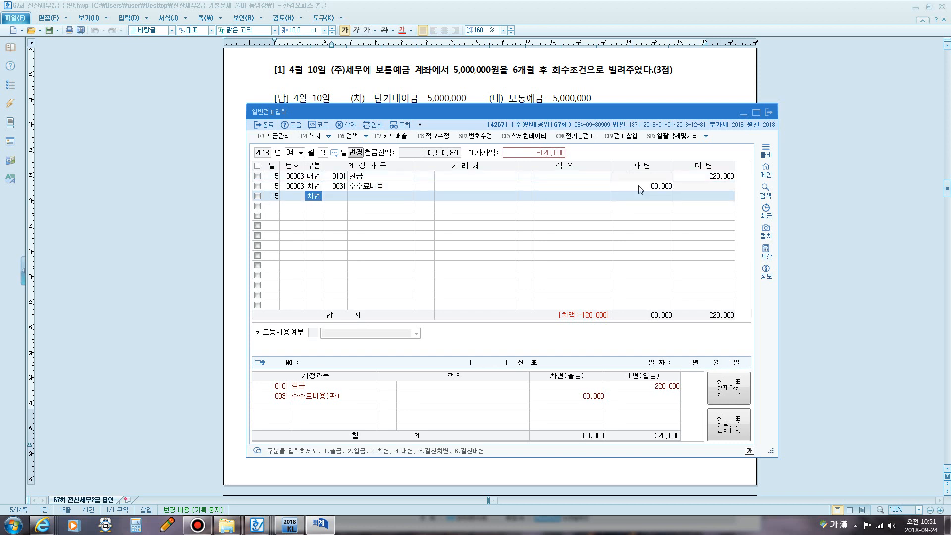
- Add a third debit line to 0817 세금과공과 for 120,000 so the voucher balances
key("Return")
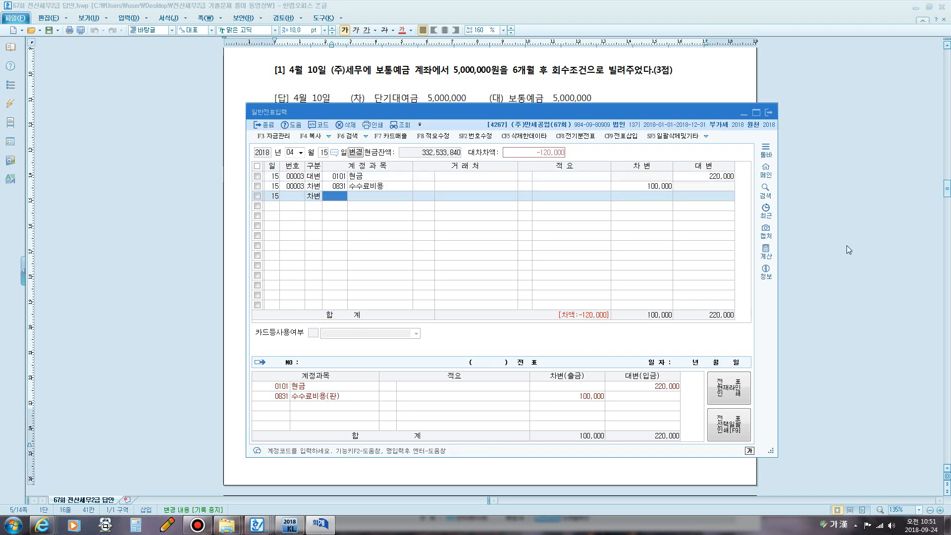
type("ㅅ")
key("BackSpace")
type("101")
key("Return")
key("shift+Tab")
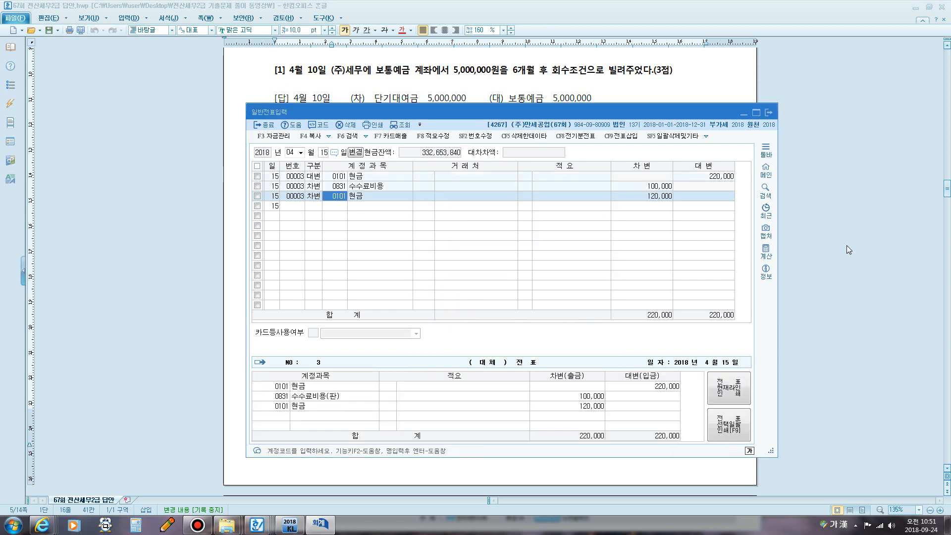
type("세금")
key("Return")
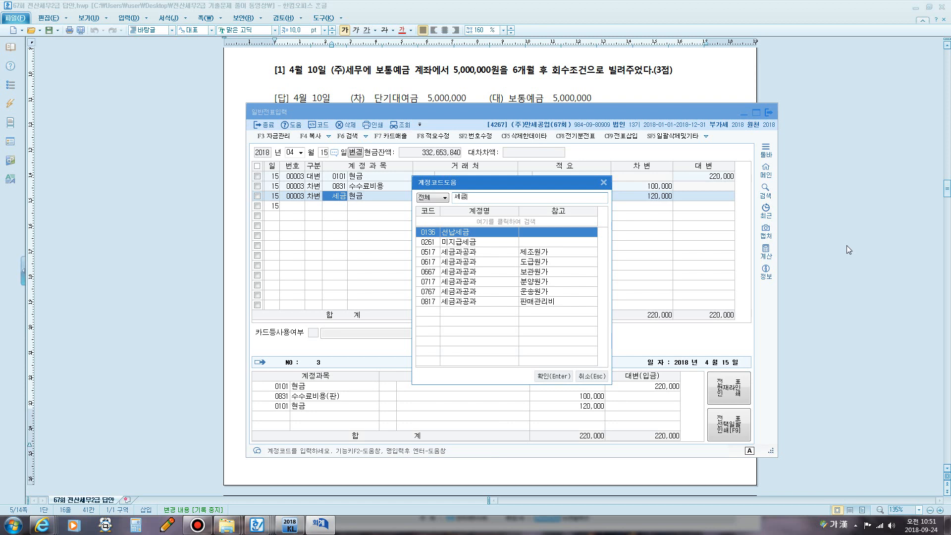
key("Down")
key("Down")
key("Down")
key("Down")
key("Down")
key("Down")
key("Down")
key("Return")
key("Return")
key("Return")
key("Return")
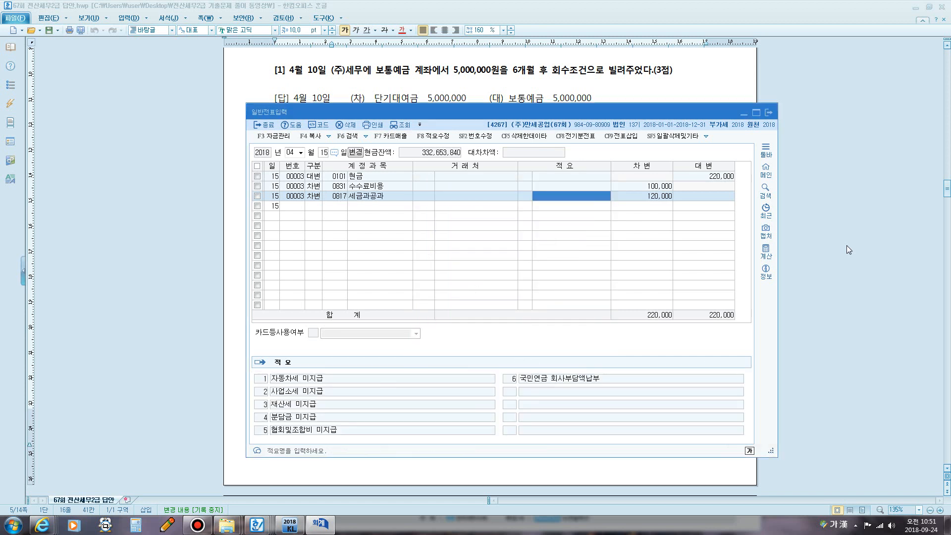
key("Return")
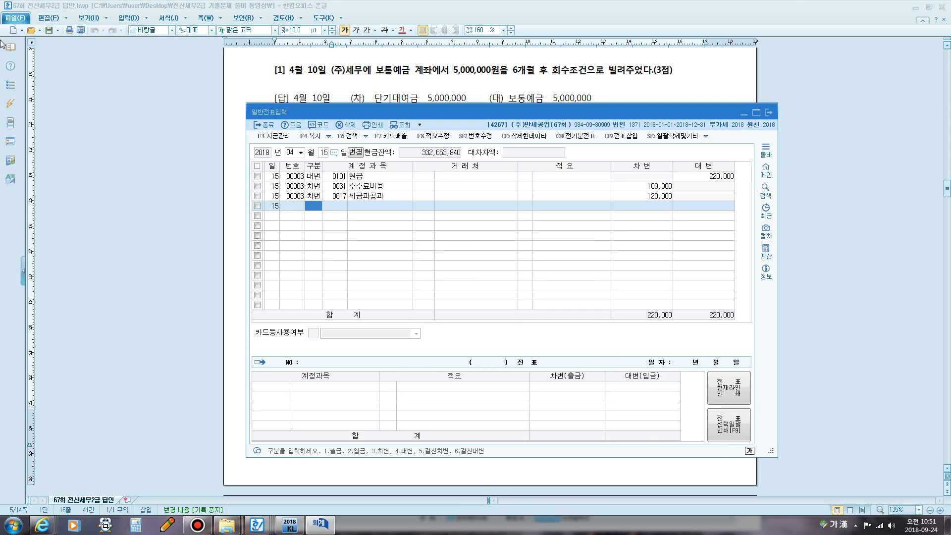
left_click(409, 92)
- Mark problem [3]'s 장병 위문 wording and 800,000원 cost, then return to voucher entry
scroll(366, 144, "down", 3)
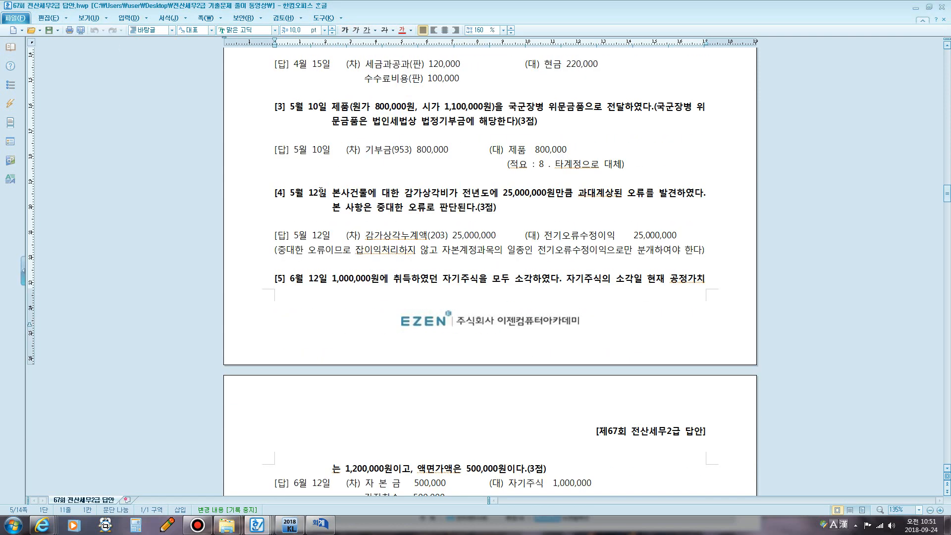
left_click_drag(526, 108, 565, 108)
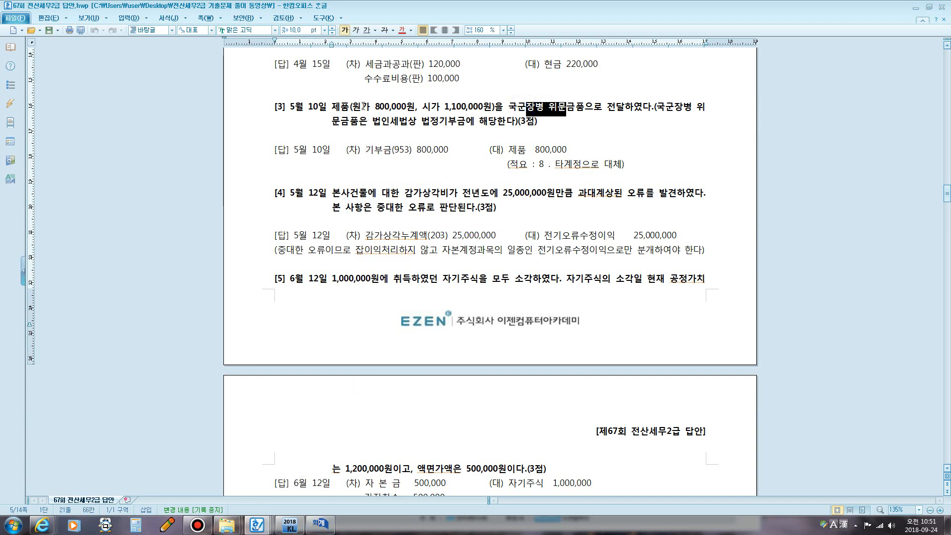
left_click_drag(363, 106, 275, 106)
left_click(399, 105)
left_click_drag(375, 106, 399, 106)
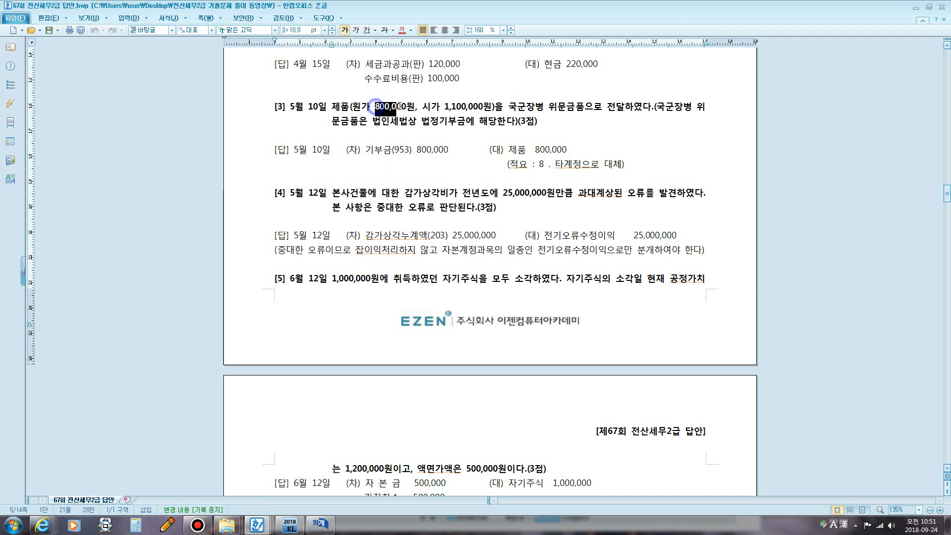
left_click(395, 133)
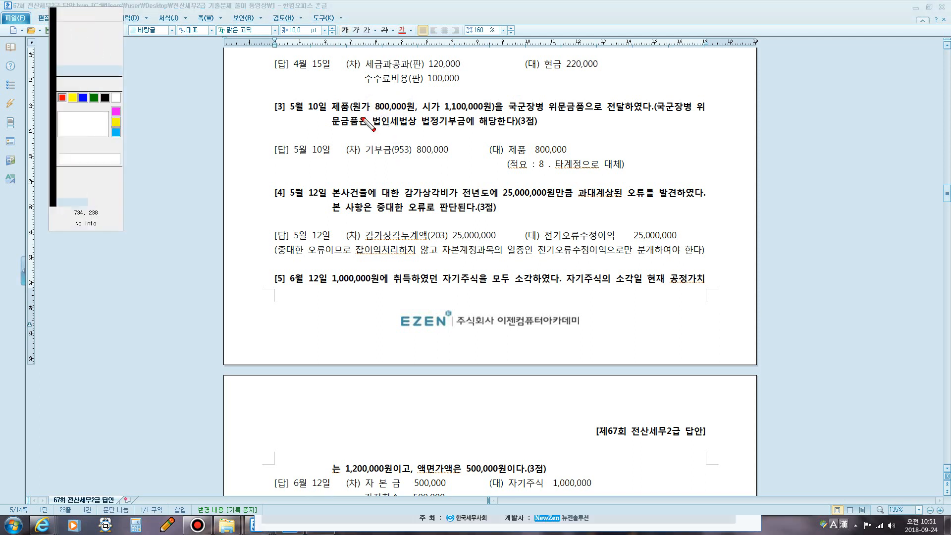
mouse_move(363, 118)
left_mouse_down()
mouse_move(418, 114)
mouse_move(419, 101)
mouse_move(364, 99)
left_mouse_up()
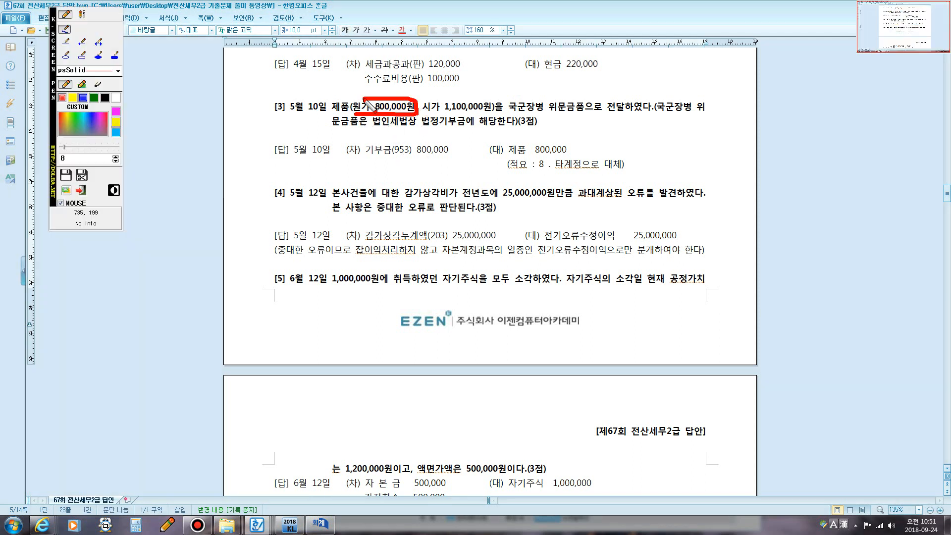
key("Escape")
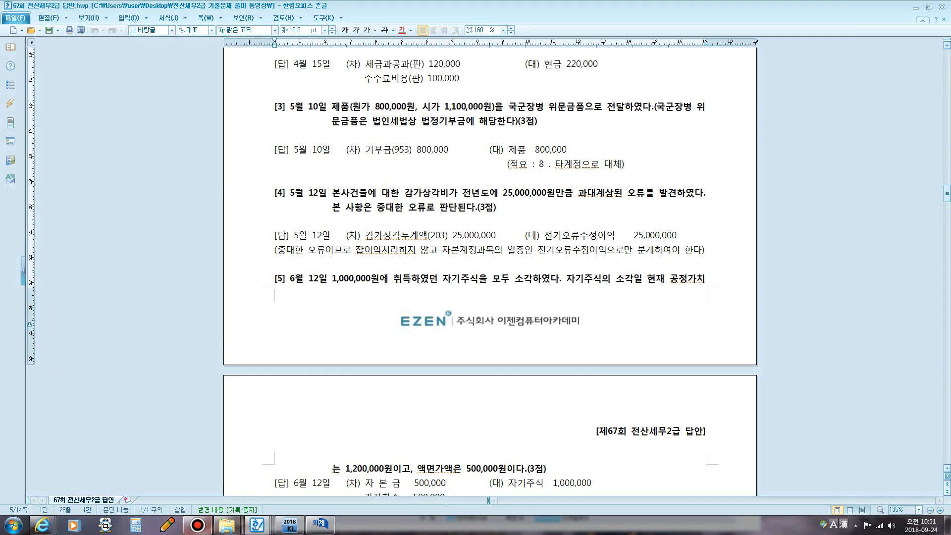
left_click(320, 524)
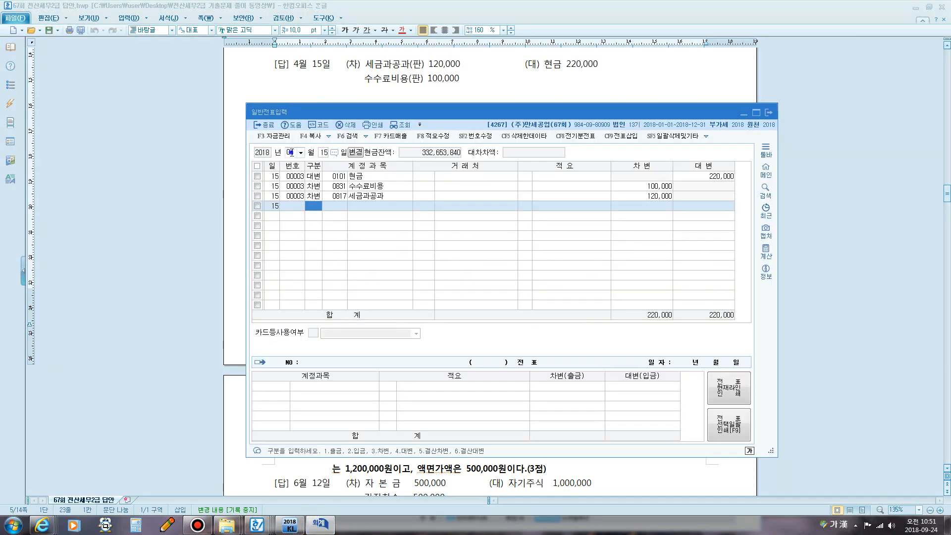
- Start the 10 May voucher with an 800,000 debit to 0953 기부금
type("05")
key("Return")
type("10")
key("Return")
type("2")
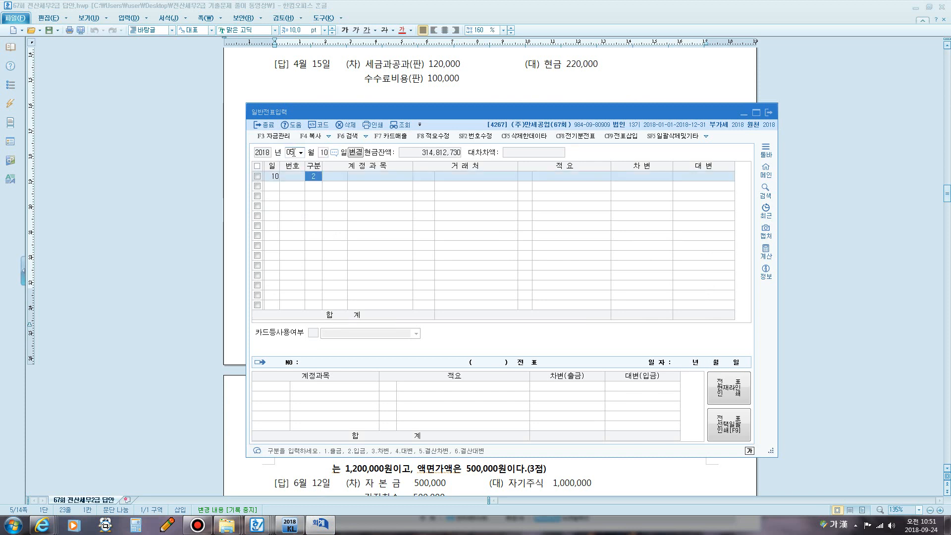
key("Return")
key("Left")
type("3")
key("Return")
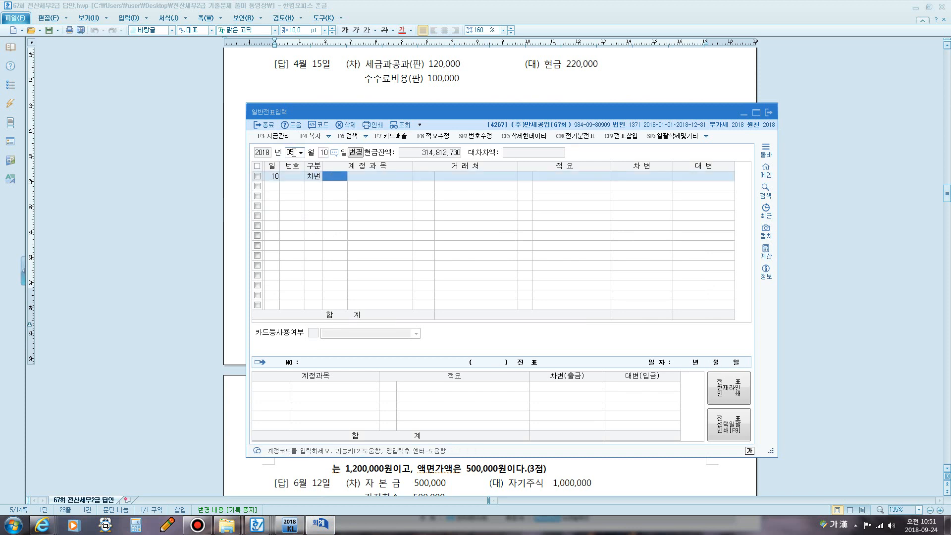
type("ㄱㅣ부")
key("Return")
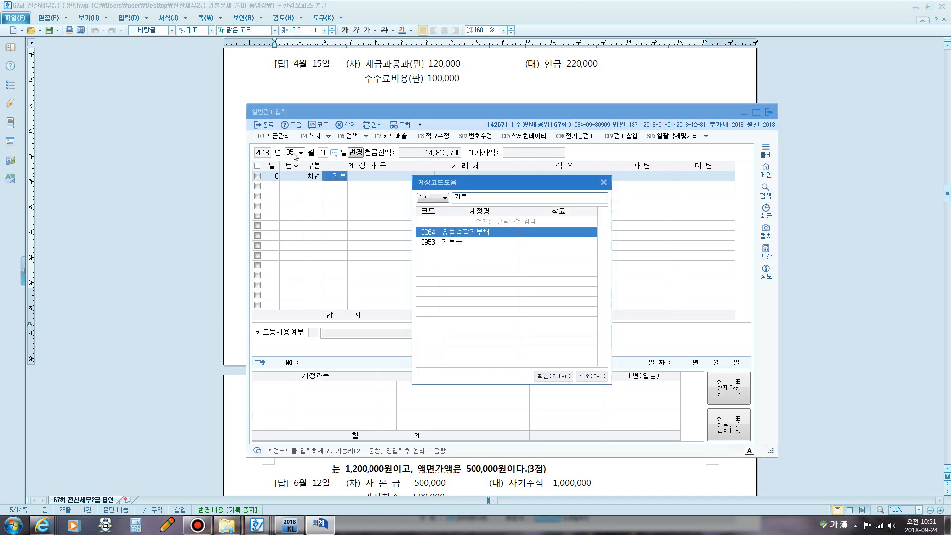
key("Down")
key("Return")
key("Return")
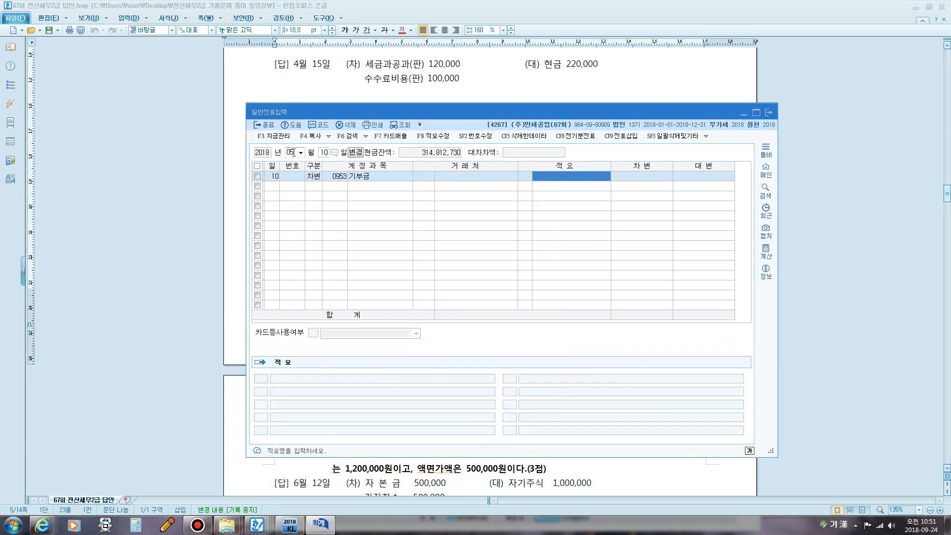
key("Return")
type("800000")
- Credit 0150 제품 800,000 with 적요 8 타계정으로 대체액 to balance the voucher
key("Return")
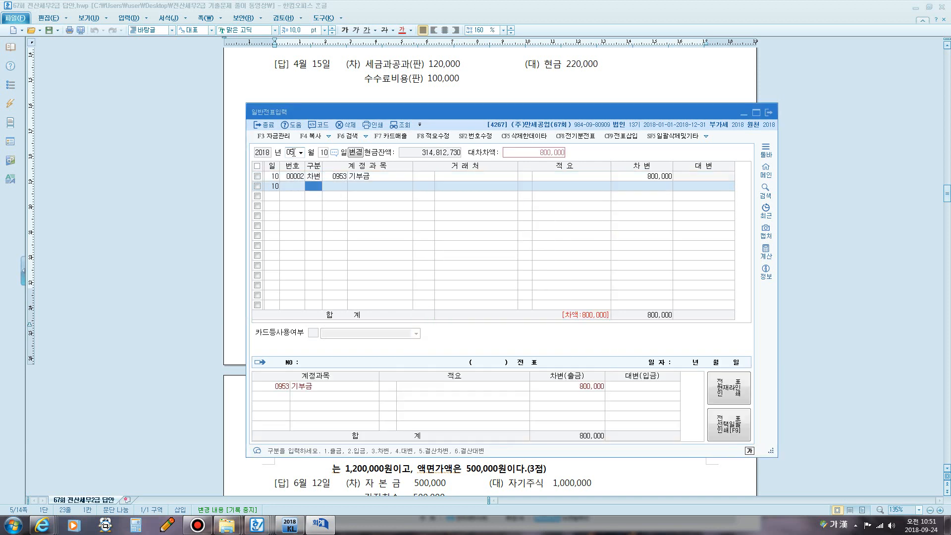
type("4")
key("Return")
type("0150")
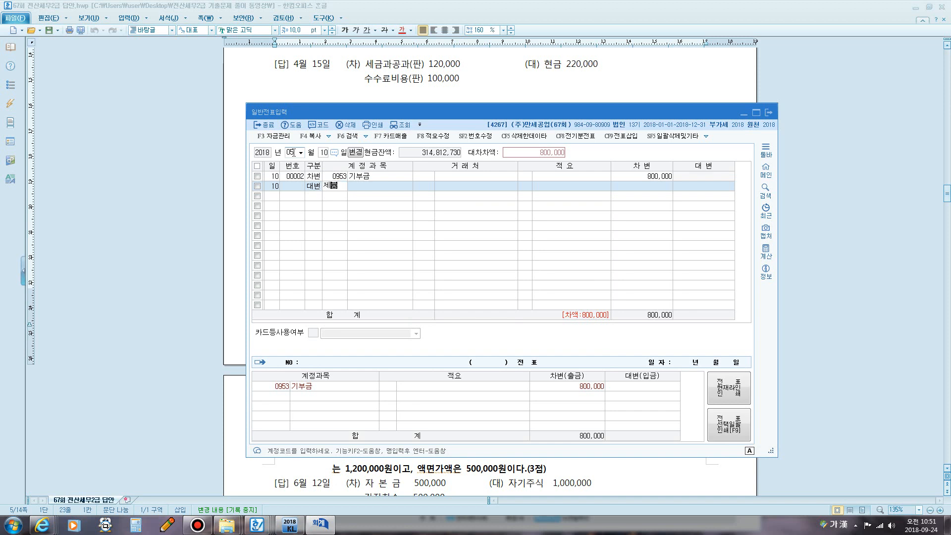
key("Return")
key("Return")
type("8")
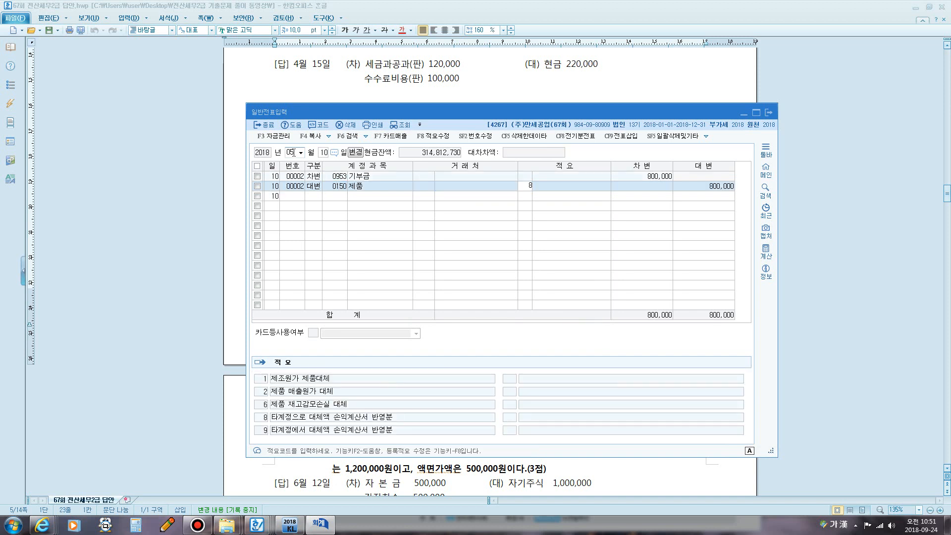
key("Return")
key("Return")
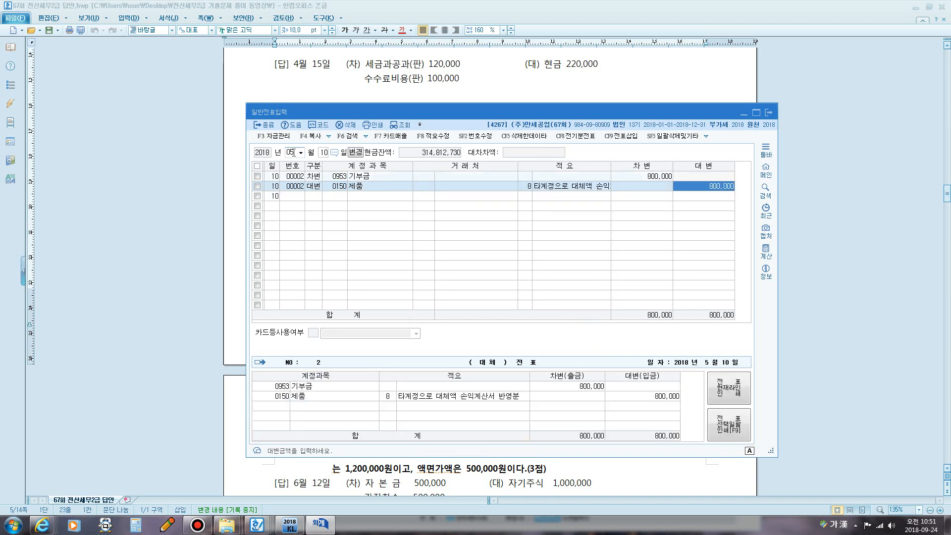
key("Return")
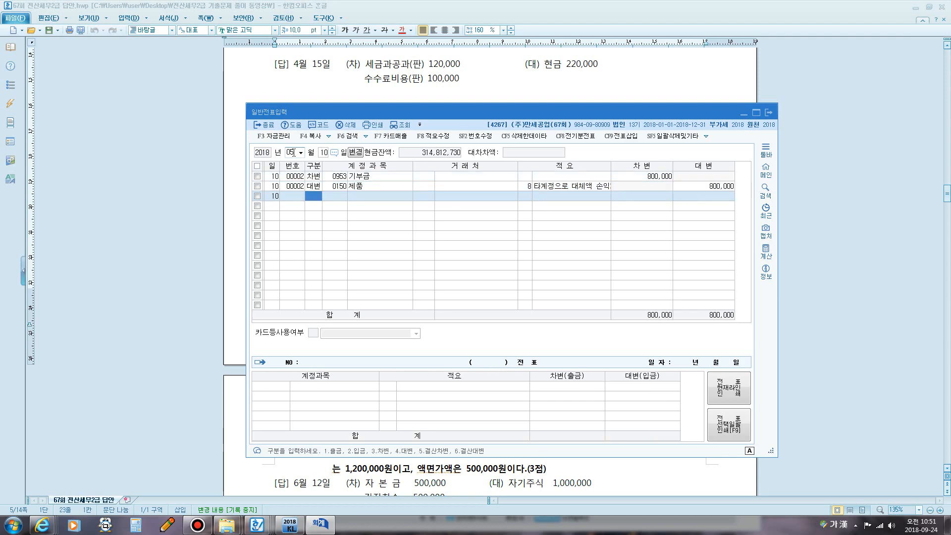
- Highlight problem [4]'s 25,000,000 overstatement and type 감가상각비 and 감가상각누계액 beneath it
key("alt+Tab")
scroll(424, 120, "down", 4)
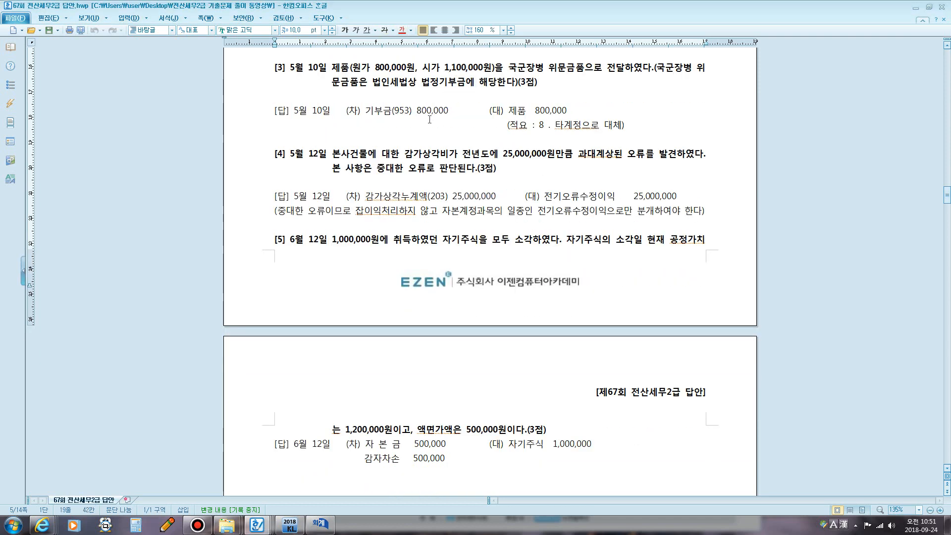
left_click_drag(440, 74, 572, 75)
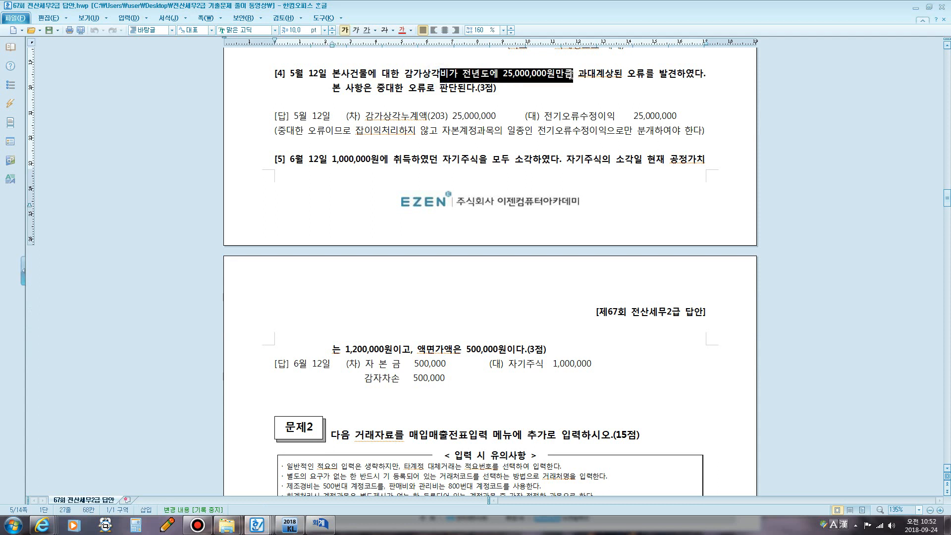
left_click(376, 101)
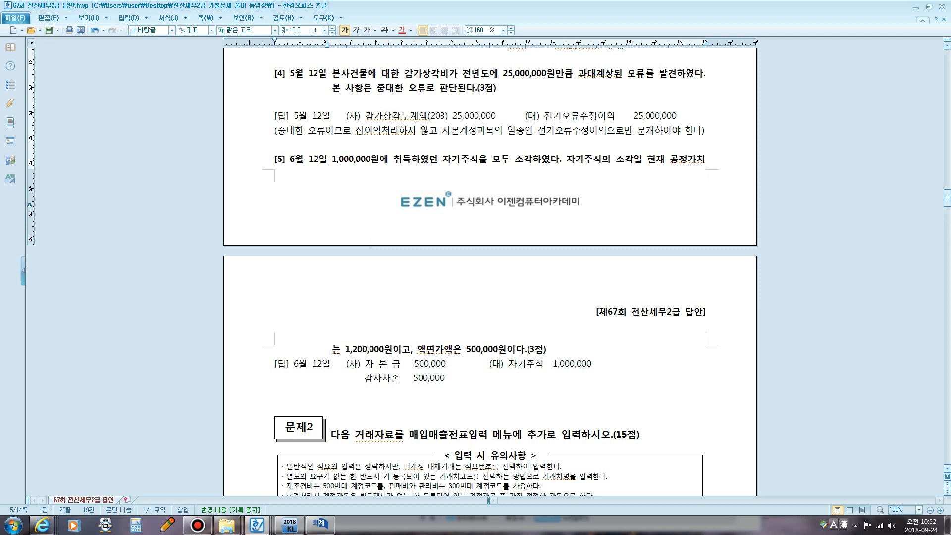
type("감가사업")
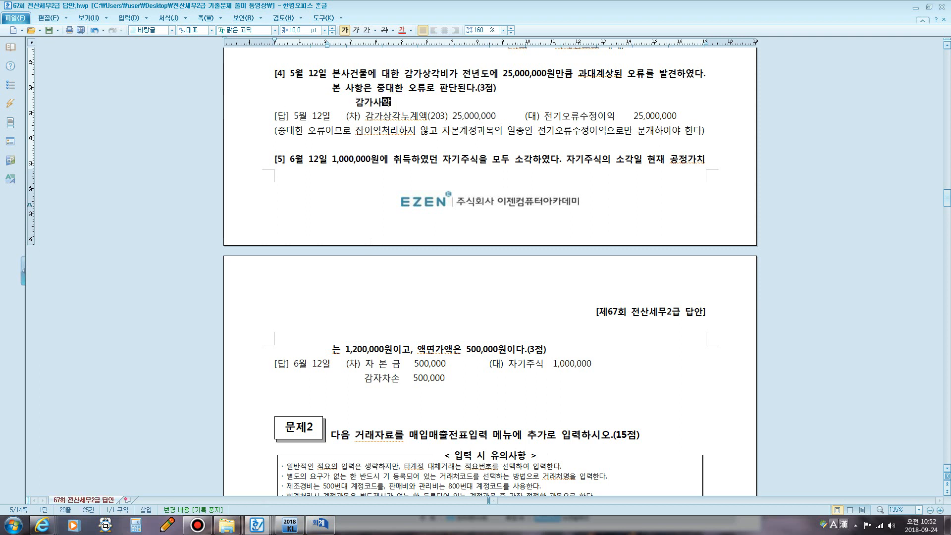
key("BackSpace")
key("BackSpace")
type("상ㄱ각비      ")
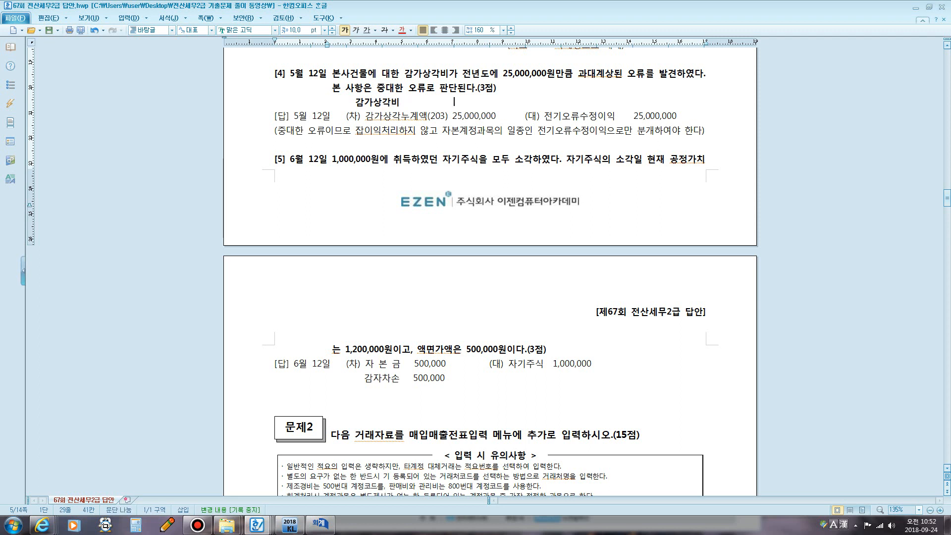
type("감가상각")
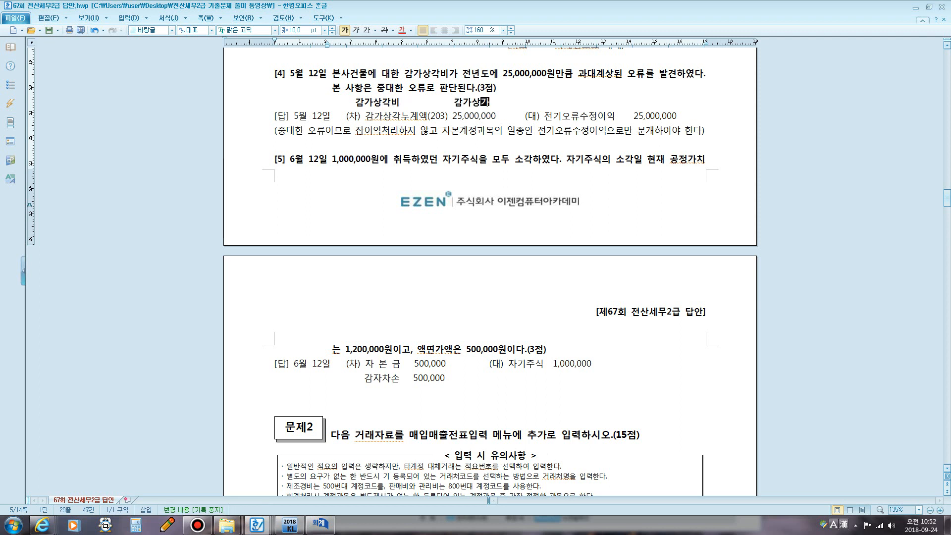
type("누계액")
- Select 감가상각비 and the credit account 전기오류수정이익 in problem [4]'s answer line
left_click(354, 106)
left_click_drag(354, 106, 519, 110)
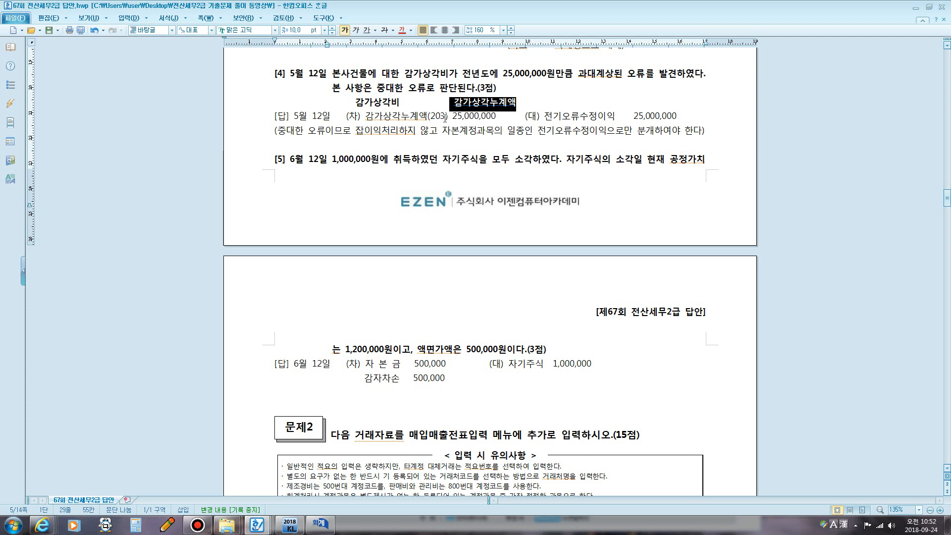
left_click_drag(534, 119, 627, 121)
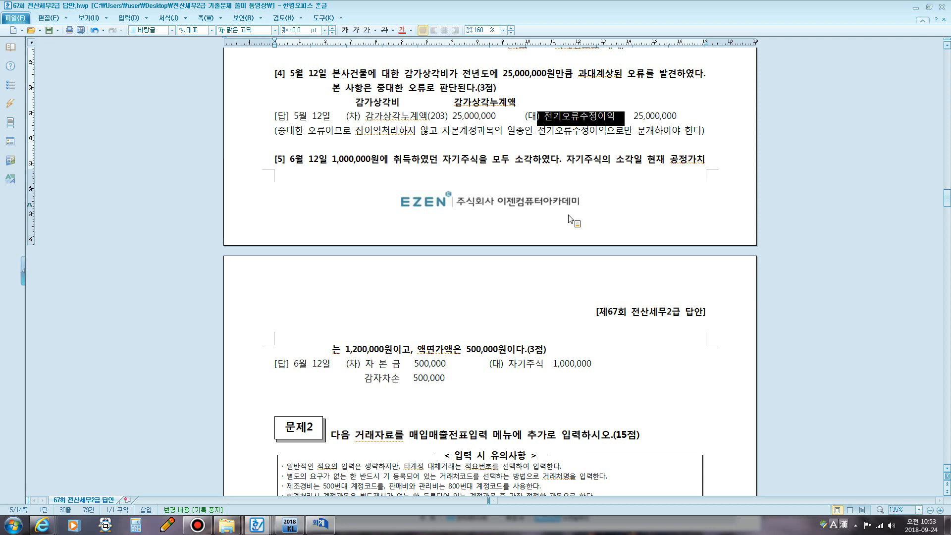
key("F12")
- Draw red screen-pen arrows and marks over problem [4]'s answer
mouse_move(383, 165)
left_mouse_down()
mouse_move(373, 242)
mouse_move(347, 223)
mouse_move(384, 219)
mouse_move(370, 242)
left_mouse_up()
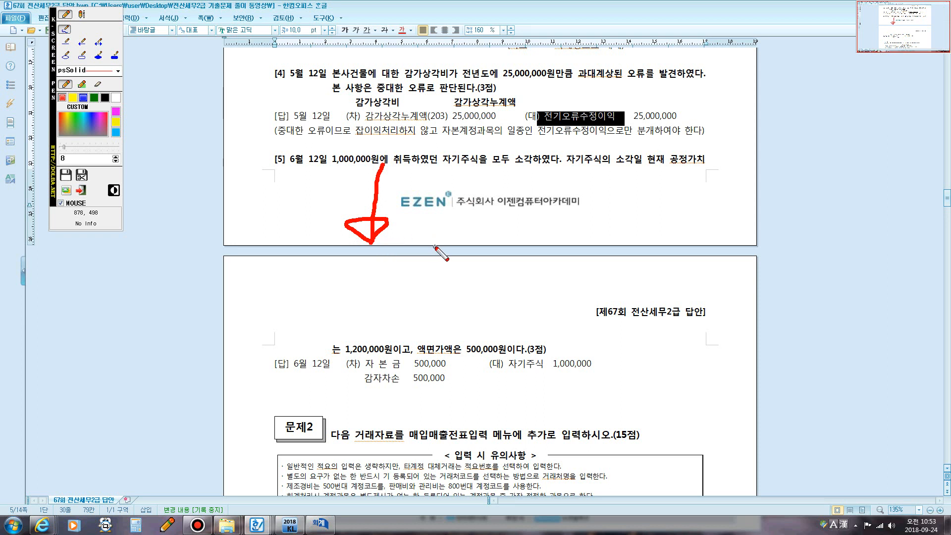
mouse_move(429, 239)
left_mouse_down()
mouse_move(441, 173)
mouse_move(431, 176)
mouse_move(445, 165)
mouse_move(449, 205)
mouse_move(492, 203)
mouse_move(509, 218)
mouse_move(526, 210)
mouse_move(520, 229)
mouse_move(534, 204)
mouse_move(558, 228)
mouse_move(570, 211)
mouse_move(592, 229)
mouse_move(576, 240)
left_mouse_up()
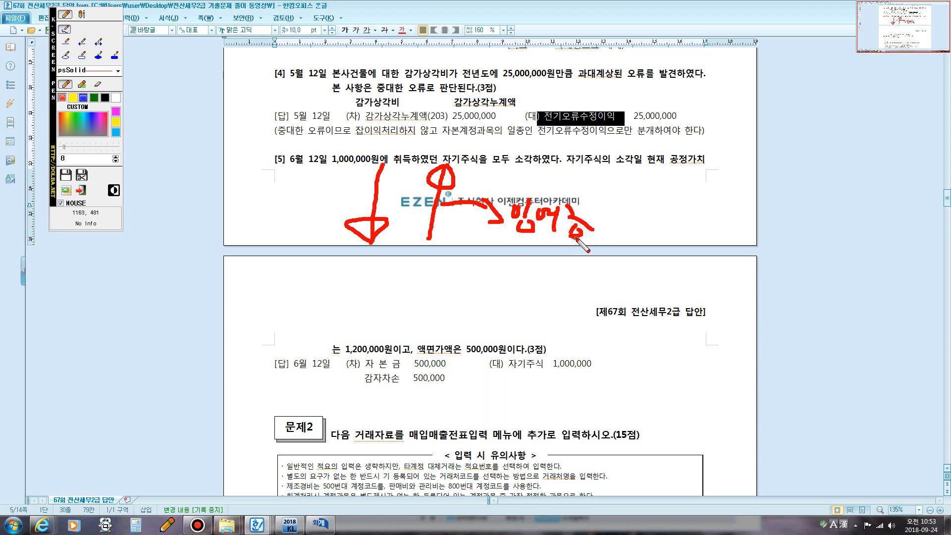
left_click_drag(509, 180, 466, 258)
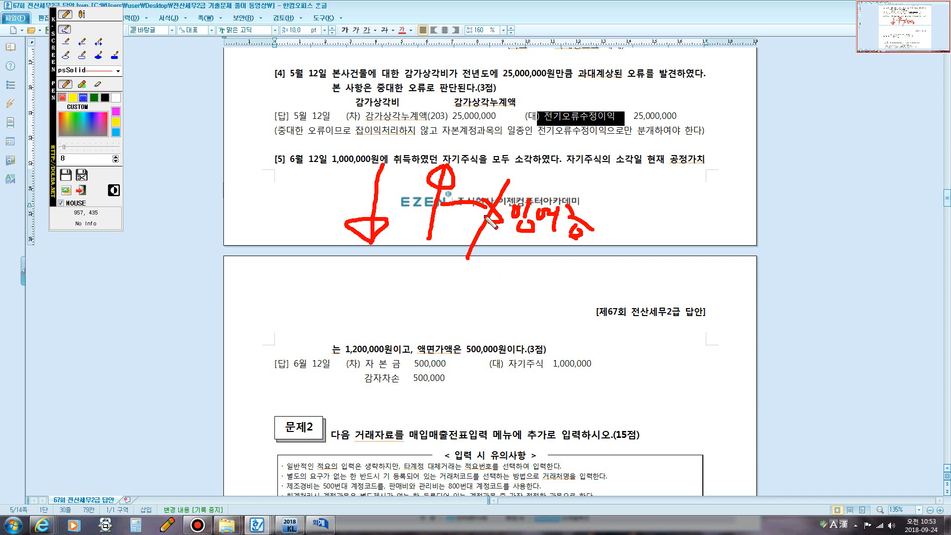
mouse_move(510, 239)
left_mouse_down()
mouse_move(587, 245)
mouse_move(495, 233)
mouse_move(510, 191)
mouse_move(599, 198)
mouse_move(591, 246)
mouse_move(510, 239)
left_mouse_up()
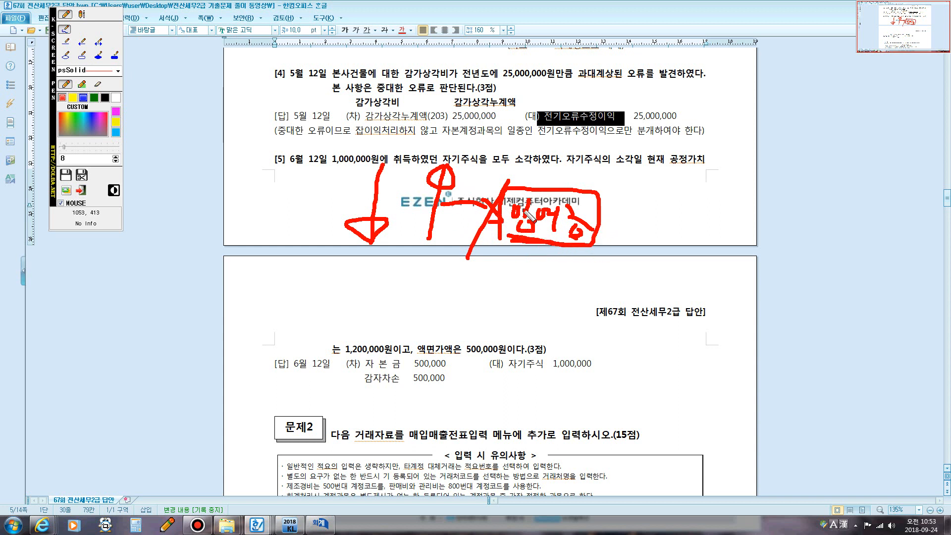
mouse_move(385, 168)
left_mouse_down()
mouse_move(373, 233)
mouse_move(448, 170)
mouse_move(458, 196)
mouse_move(449, 165)
mouse_move(425, 188)
mouse_move(510, 198)
left_mouse_up()
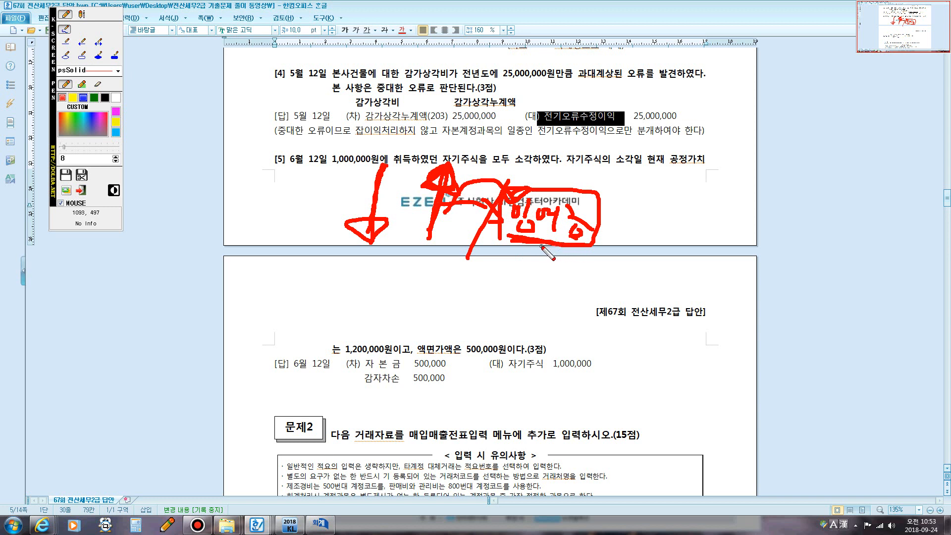
- Clear the annotations, select 중대한 오류 in problem [4], and return to 일반전표입력
key("Escape")
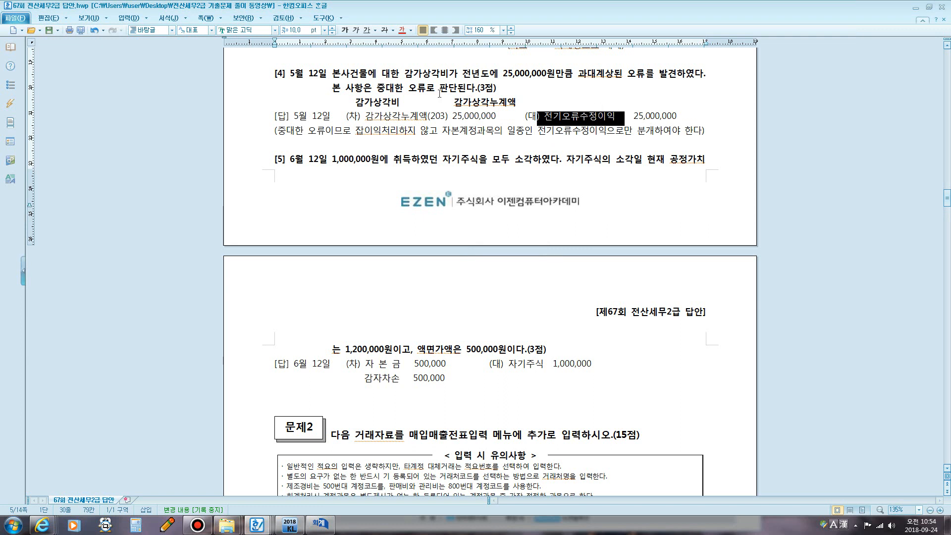
left_click_drag(377, 88, 424, 93)
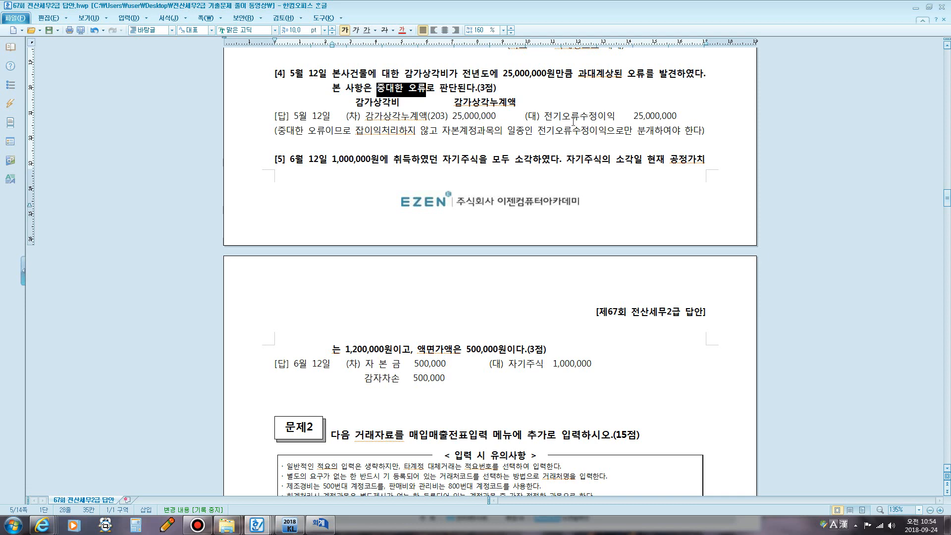
left_click(316, 528)
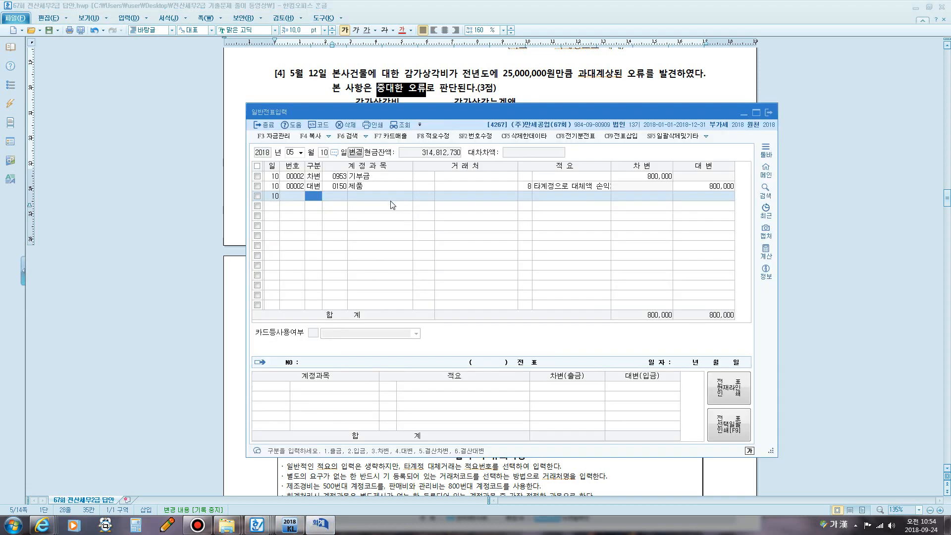
- Start a May 12 entry debiting 0203 감가상각누계액 for 25,000,000
left_click(323, 153)
type("12")
key("Return")
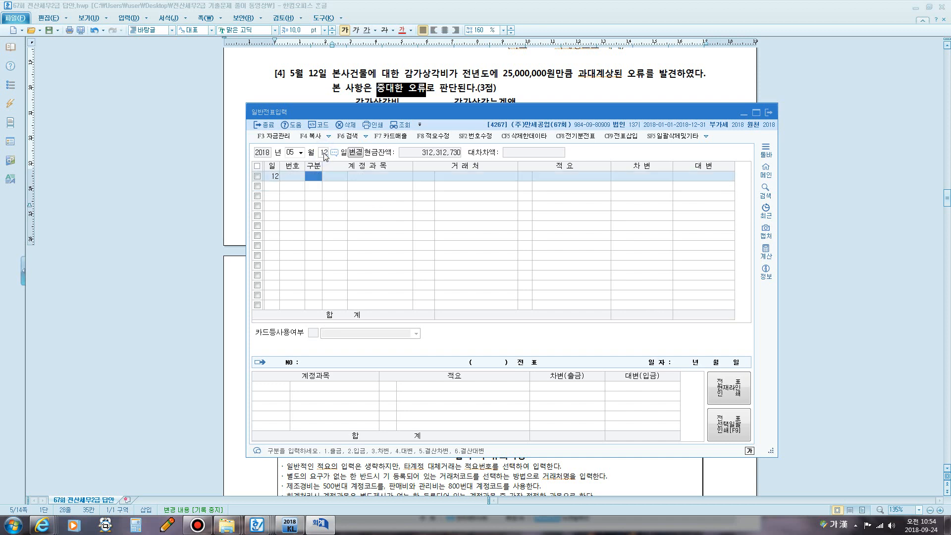
type("3")
key("Return")
type("감")
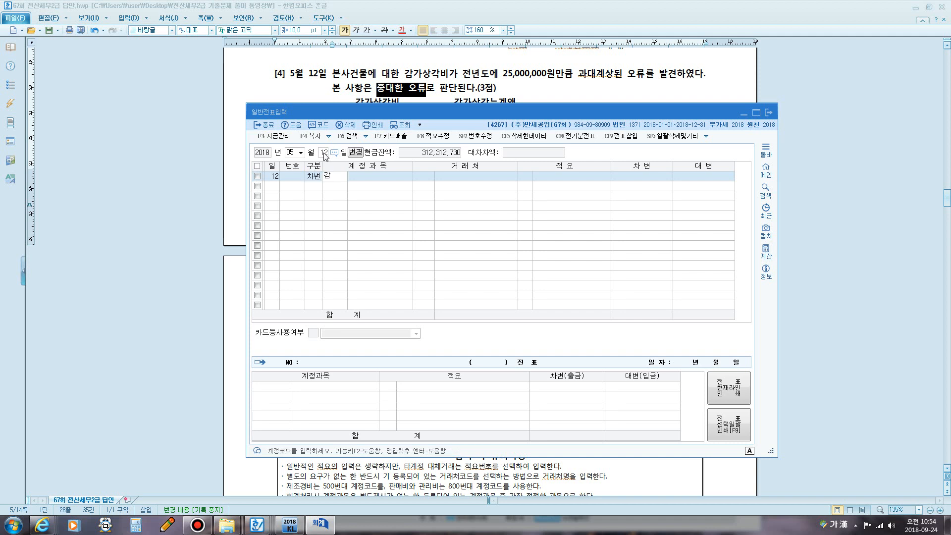
type("가")
key("Return")
key("Down")
key("Down")
key("Down")
key("Down")
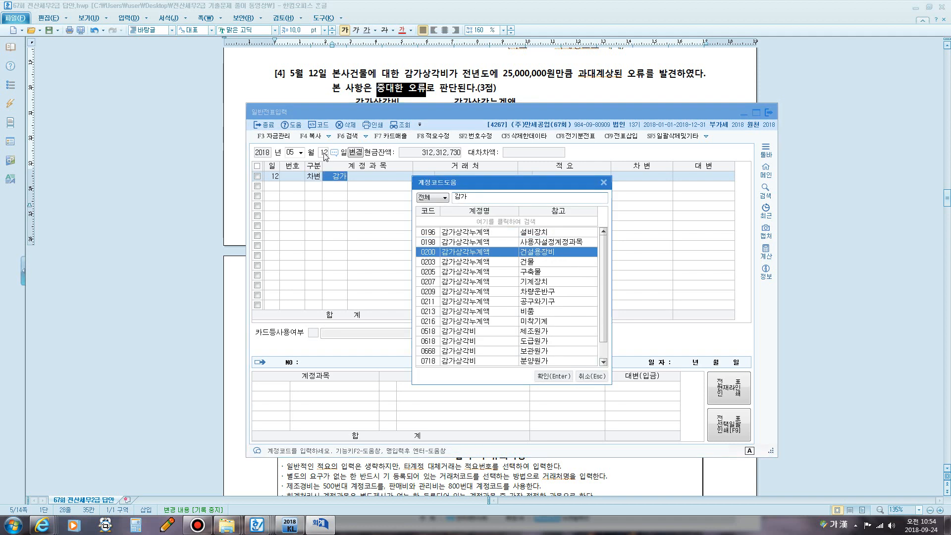
key("Up")
key("Return")
key("Return")
key("Return")
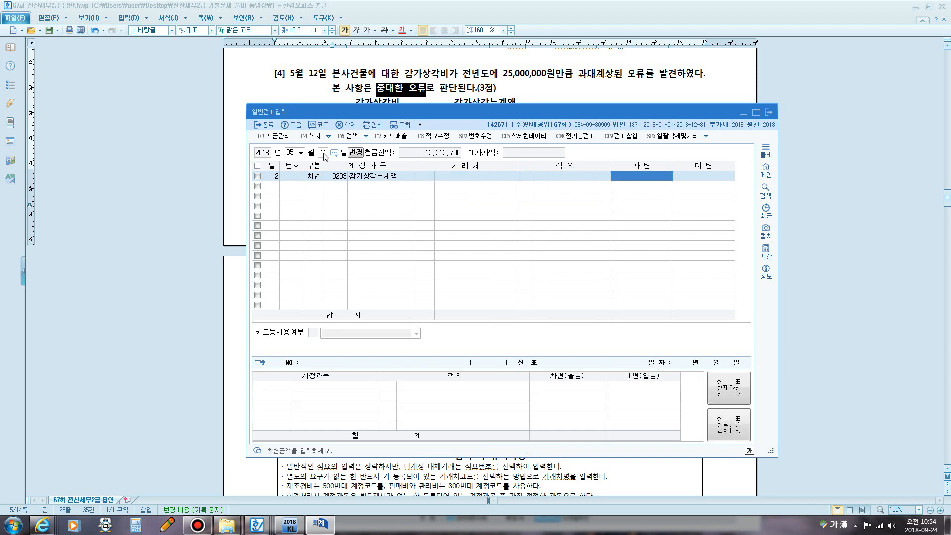
type("25000000")
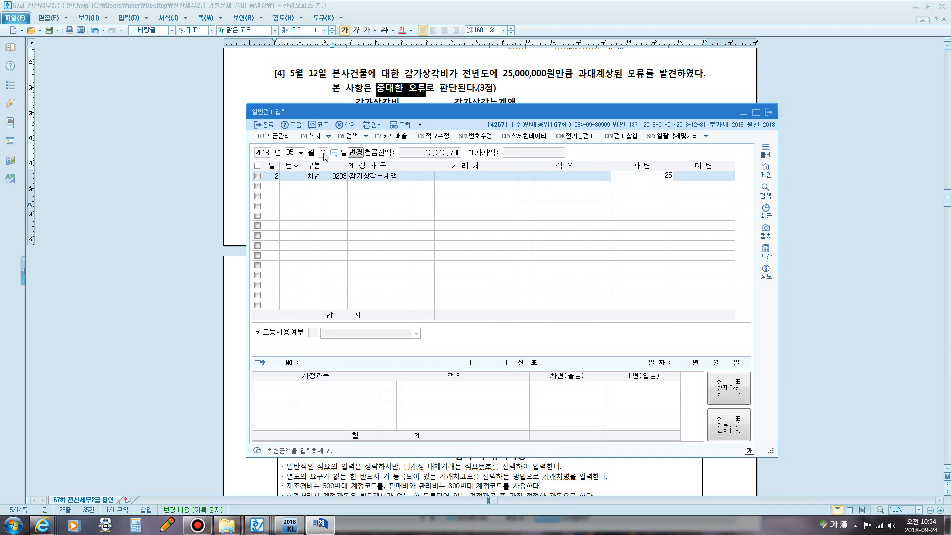
key("Return")
- Credit 0912 전기오류수정이익 for 25,000,000 to balance the entry
type("4")
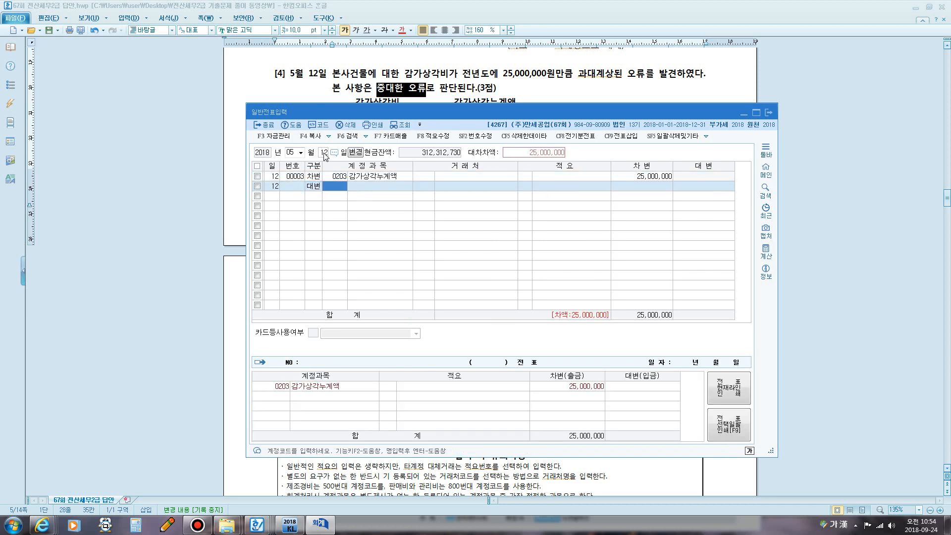
type("ㅈ")
type("전기")
key("Return")
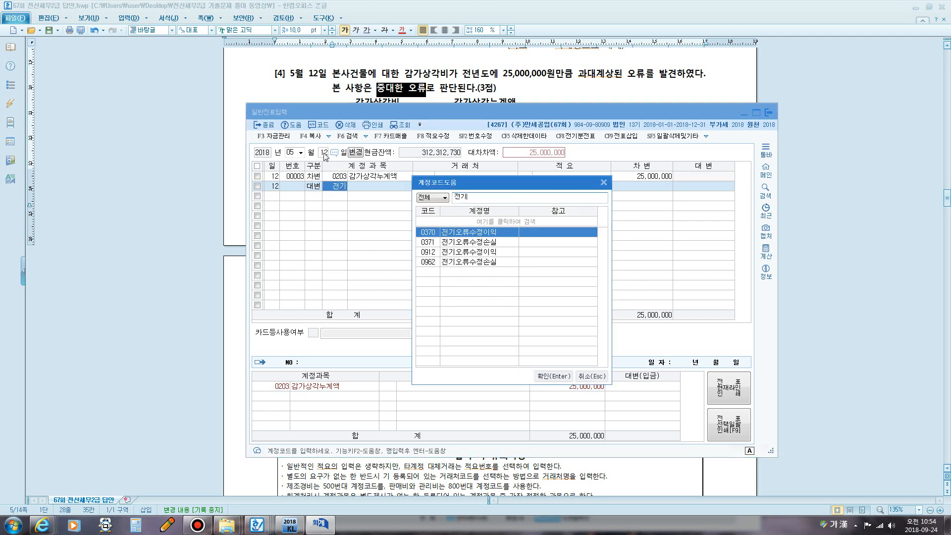
key("Down")
key("Down")
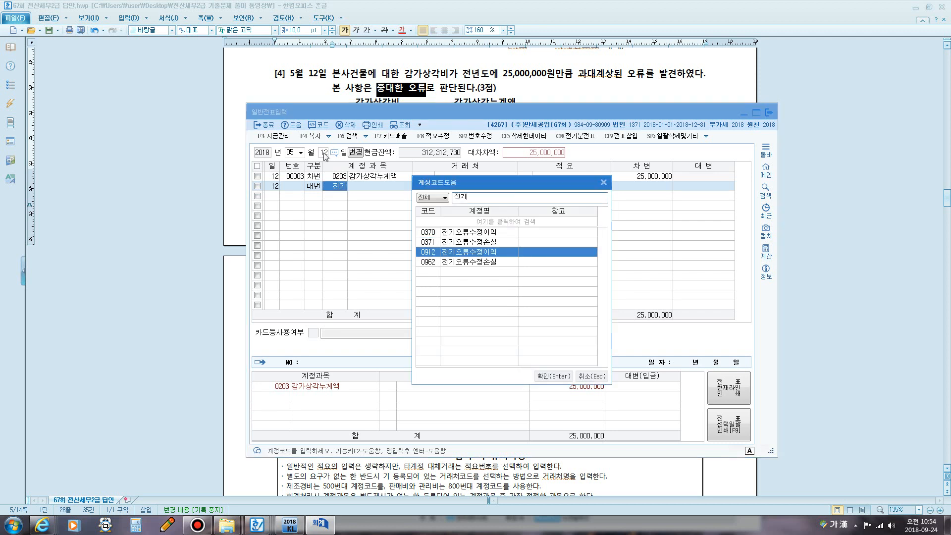
key("Return")
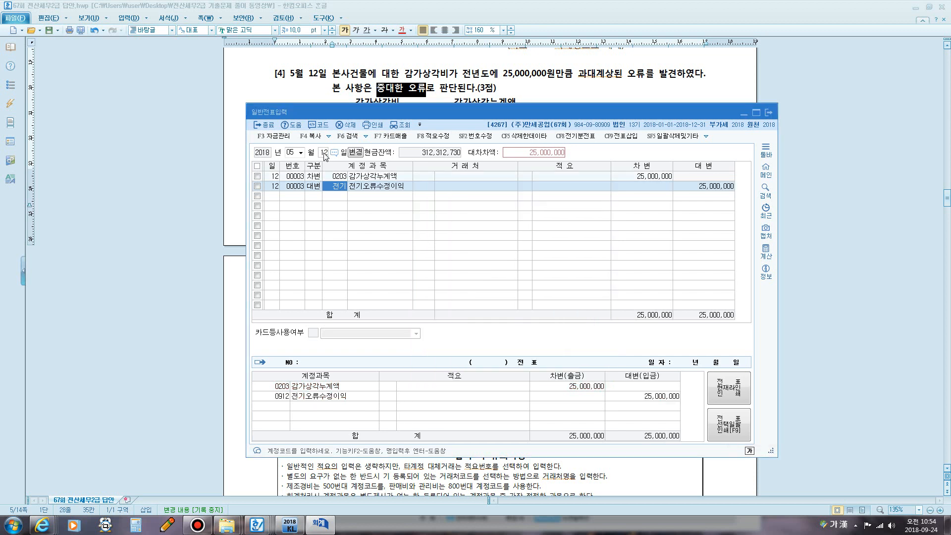
key("Return")
key("Return")
key("Return")
key("Return")
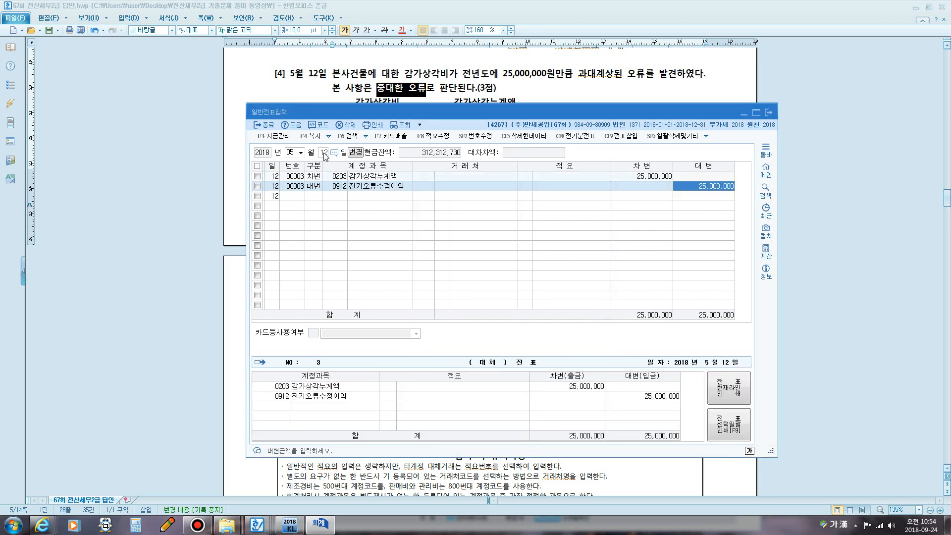
- Load the income statement through month 12, find 전기오류수정이익 25,000,000 under 영업외수익, then close it
left_click(290, 524)
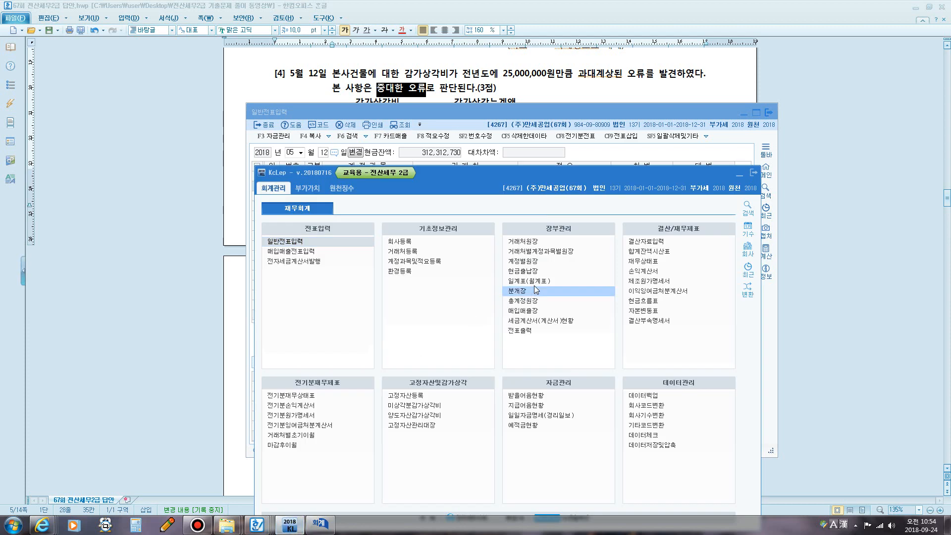
left_click(639, 271)
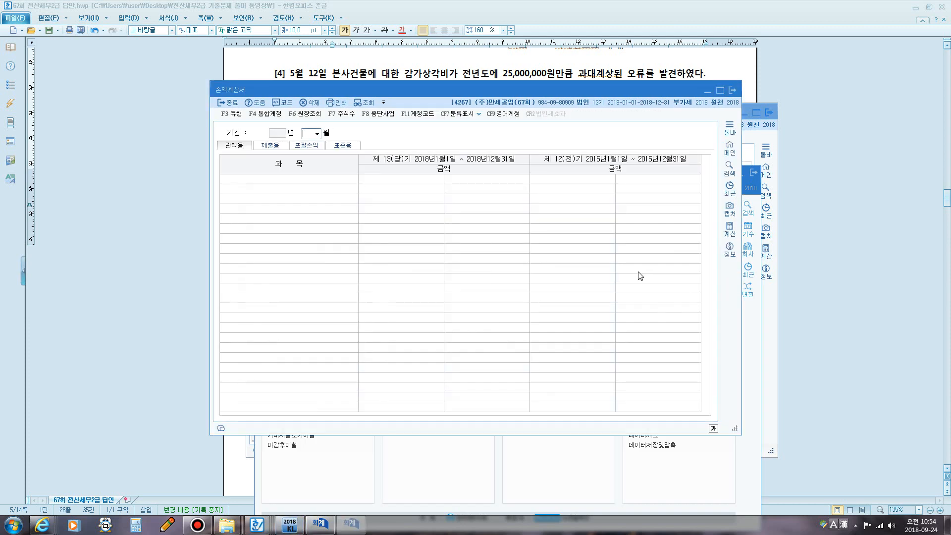
type("12")
key("Return")
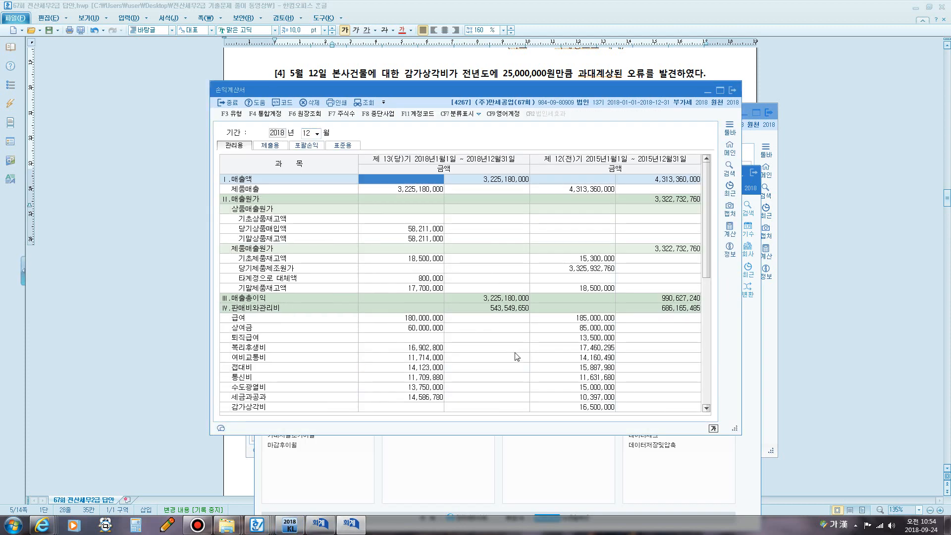
scroll(419, 317, "down", 5)
scroll(419, 311, "down", 3)
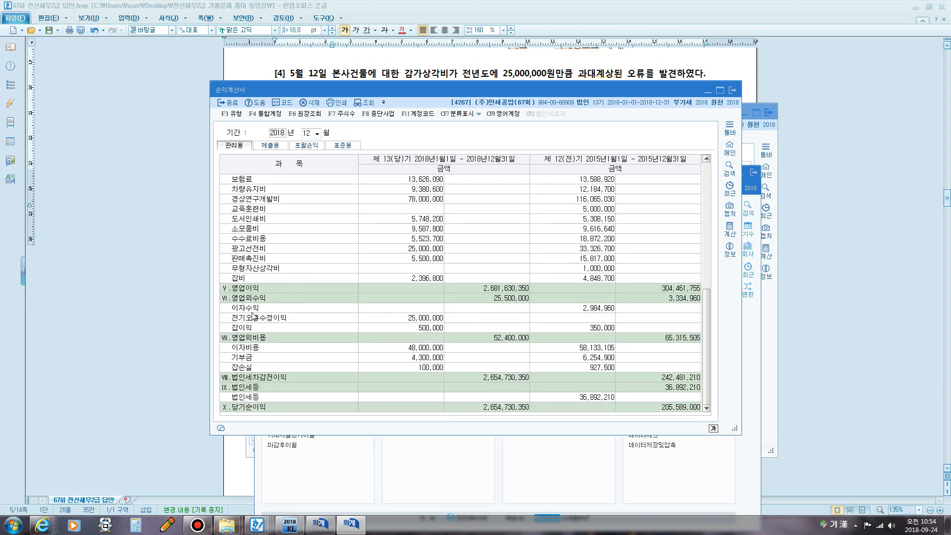
left_click(414, 318)
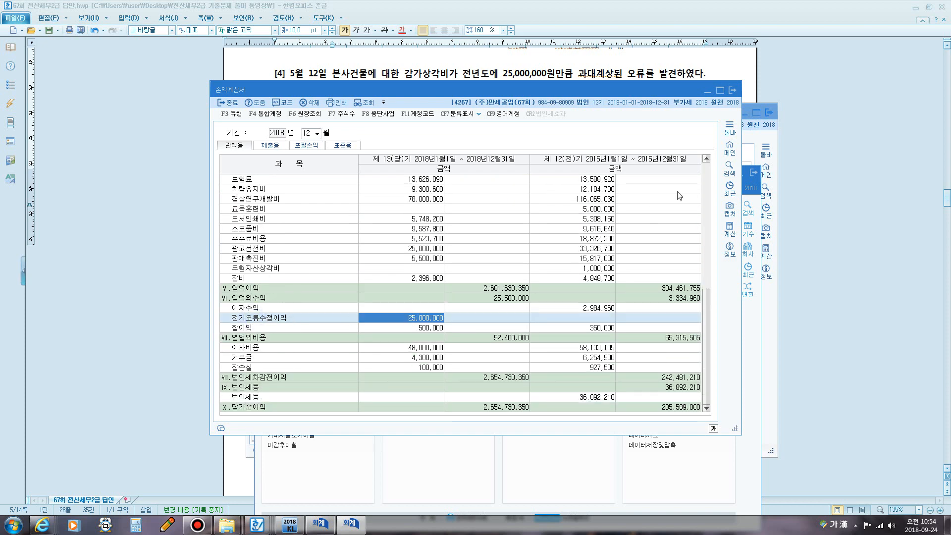
left_click(732, 89)
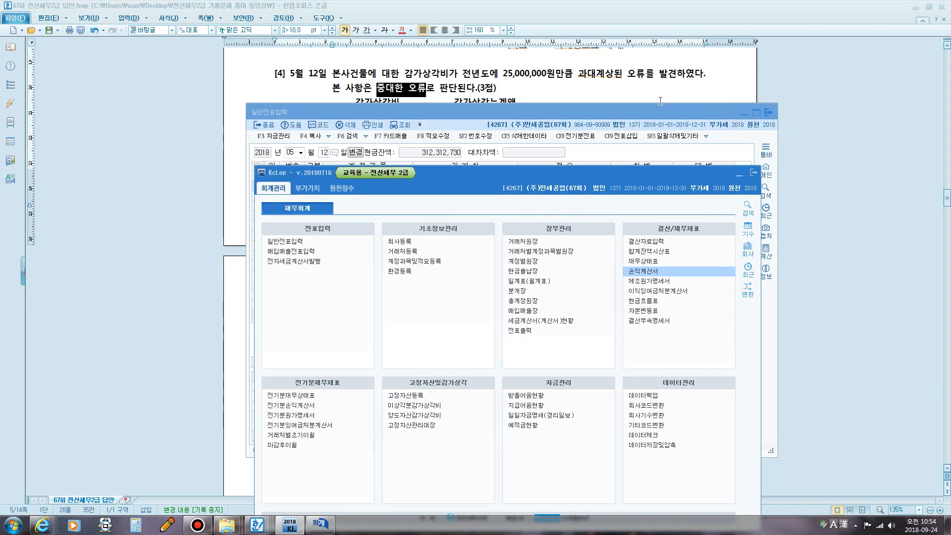
- Replace 0912 with 0370 전기오류수정이익 on the May 12 credit line, then close voucher entry
left_click(586, 127)
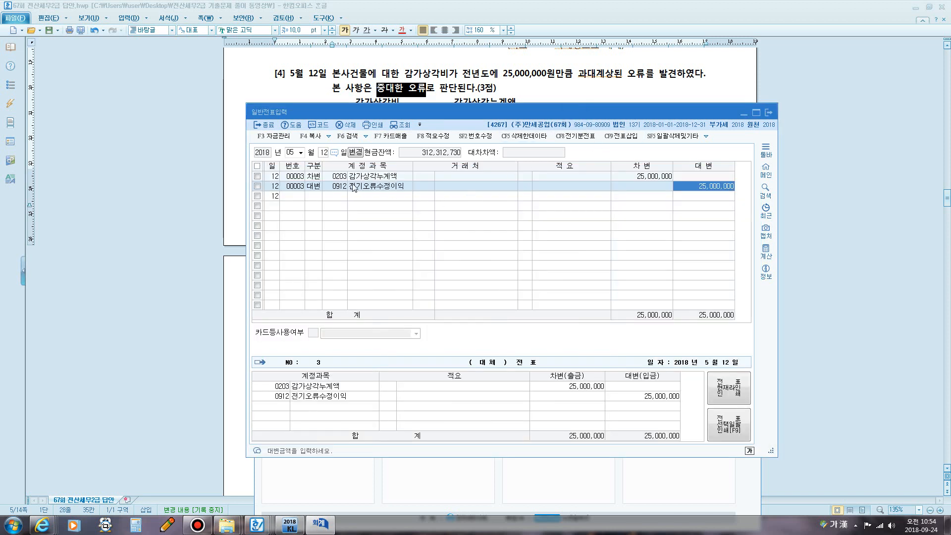
left_click(332, 188)
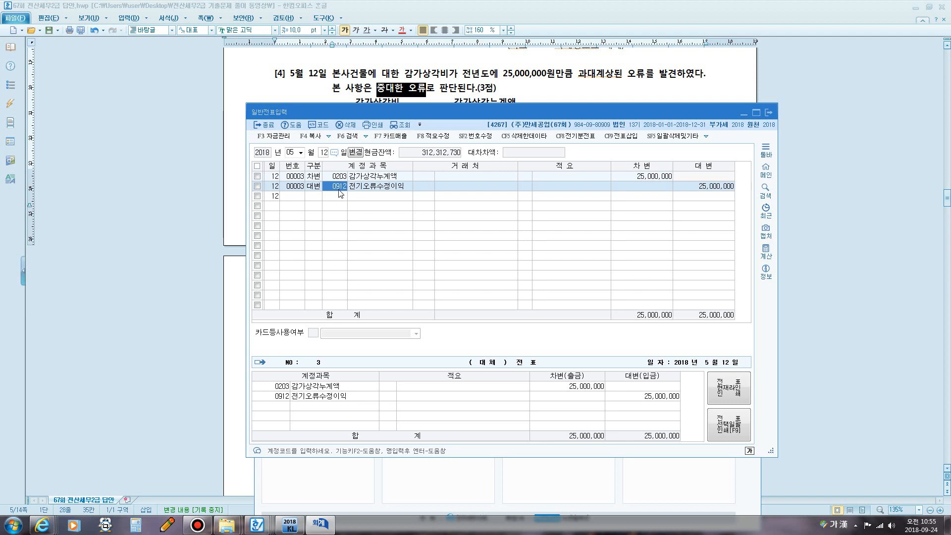
type("ㅈ기")
key("Return")
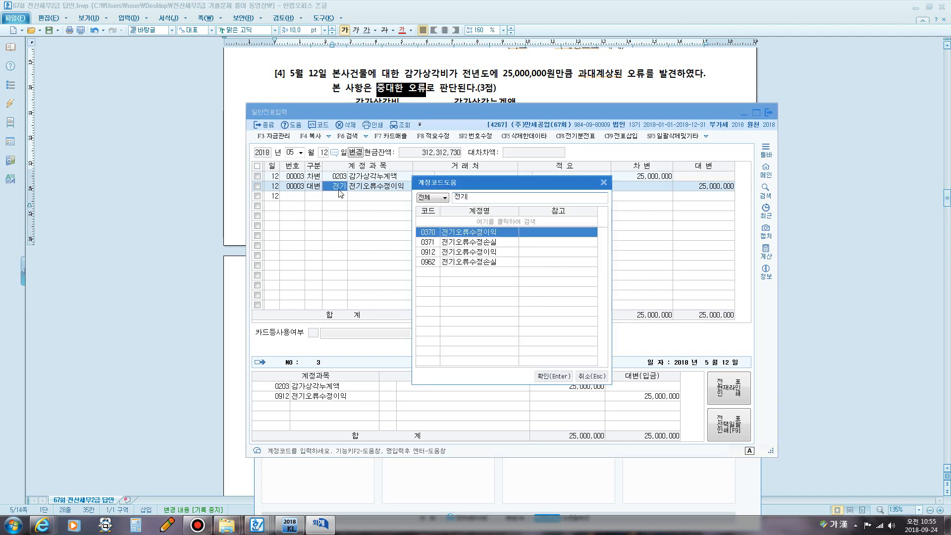
key("Return")
key("Return")
key("Return")
key("Return")
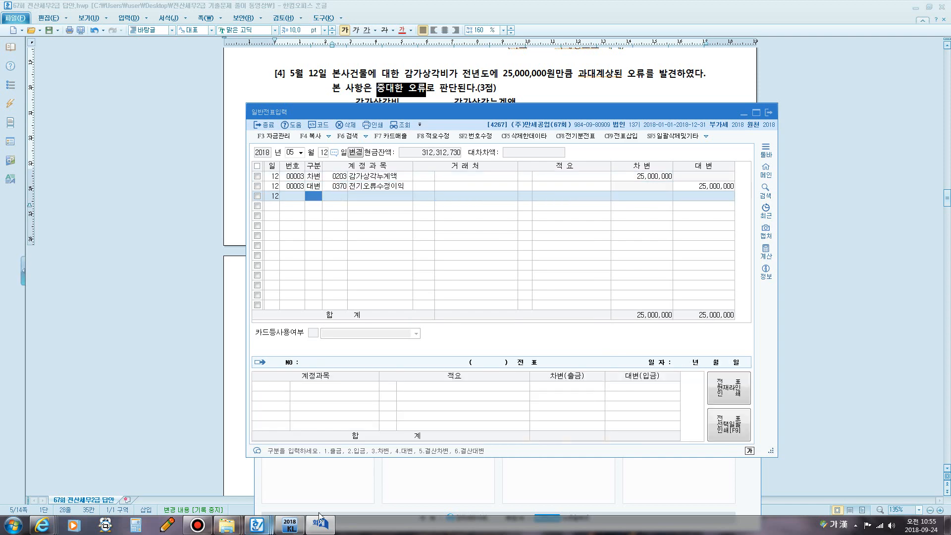
key("Escape")
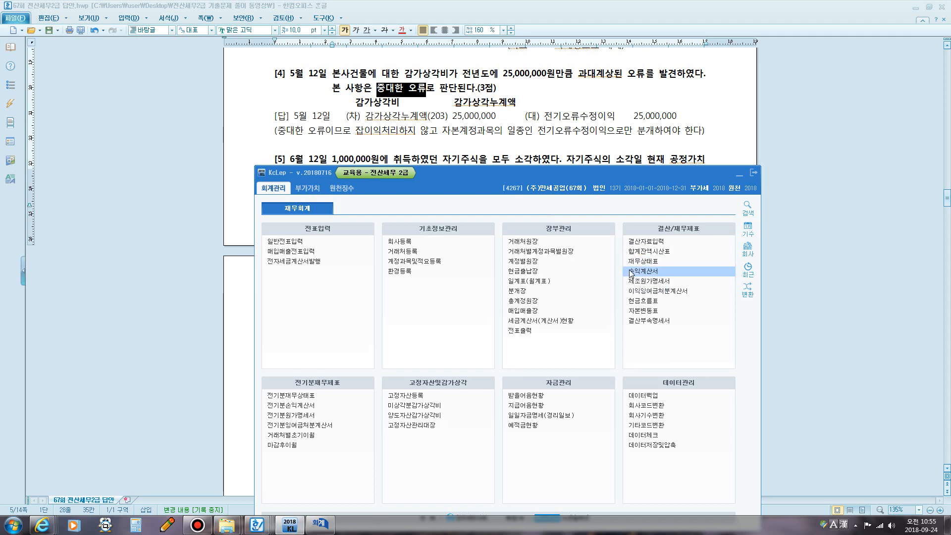
- Recheck the month-12 income statement, noting 영업외수익 of 500,000, then close it and return to the answer document
left_click(636, 271)
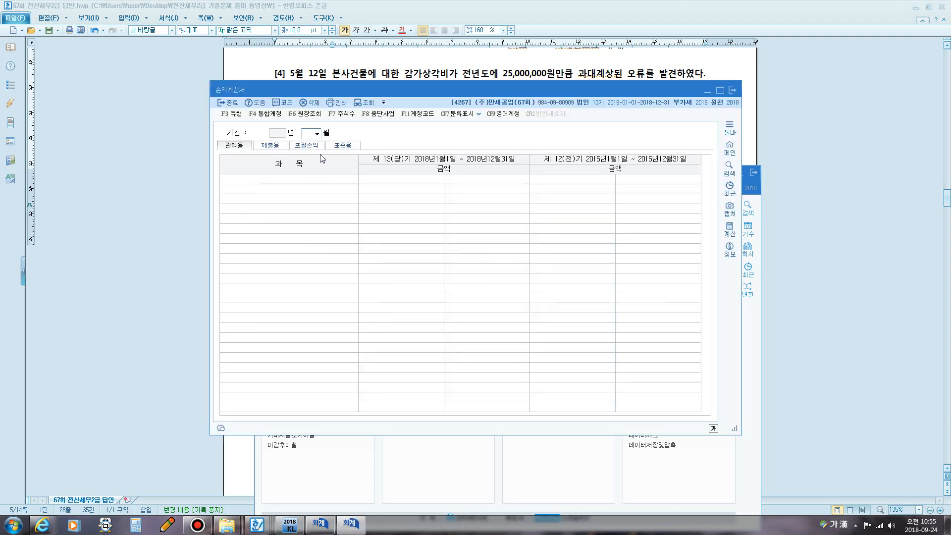
type("12")
key("Return")
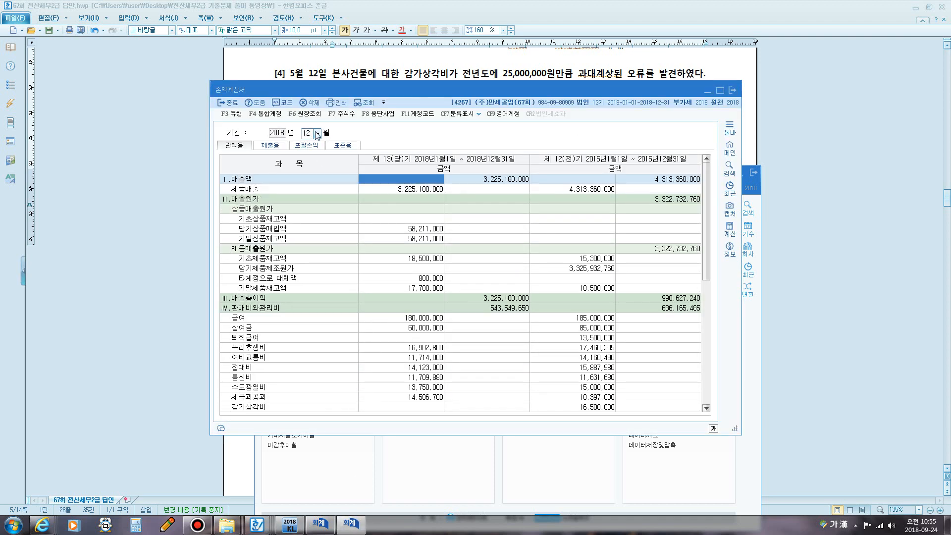
scroll(350, 296, "down", 10)
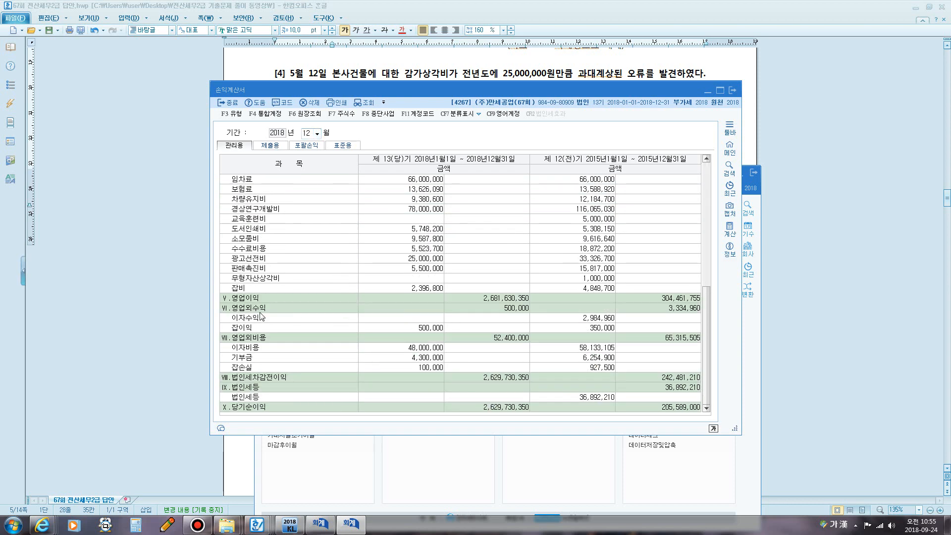
left_click(254, 309)
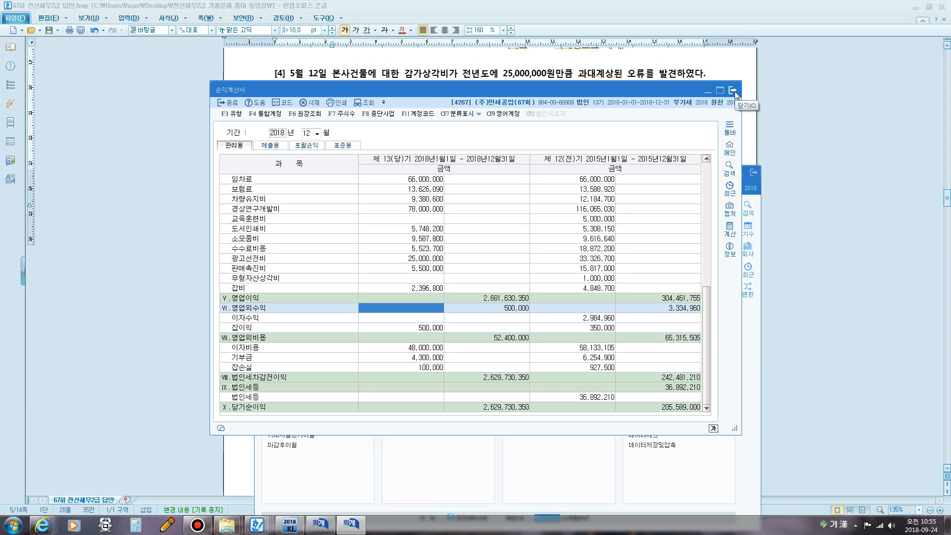
left_click(734, 90)
left_click(543, 116)
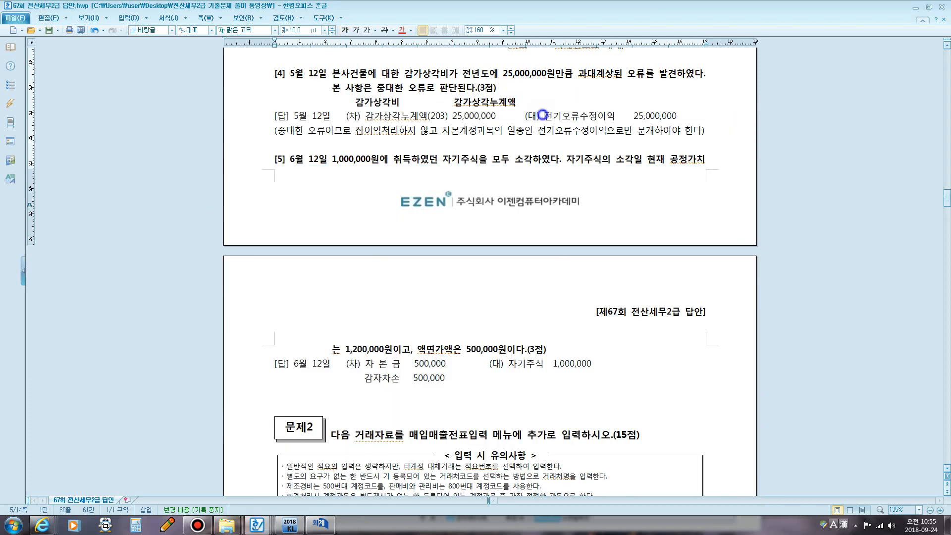
- Mark 전기오류수정이익 in the answer, close general voucher entry, and open the 재무상태표 report
left_click_drag(543, 115, 616, 117)
left_click(317, 531)
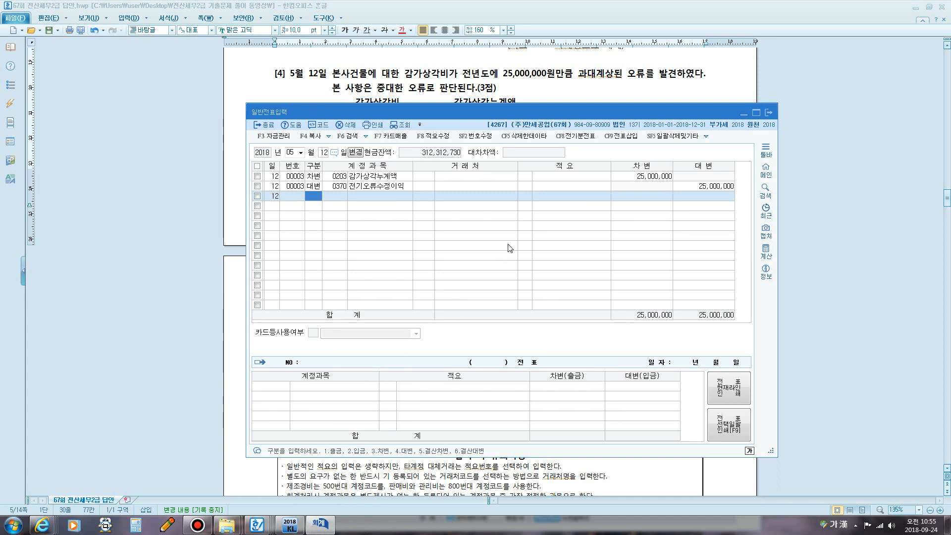
left_click(769, 112)
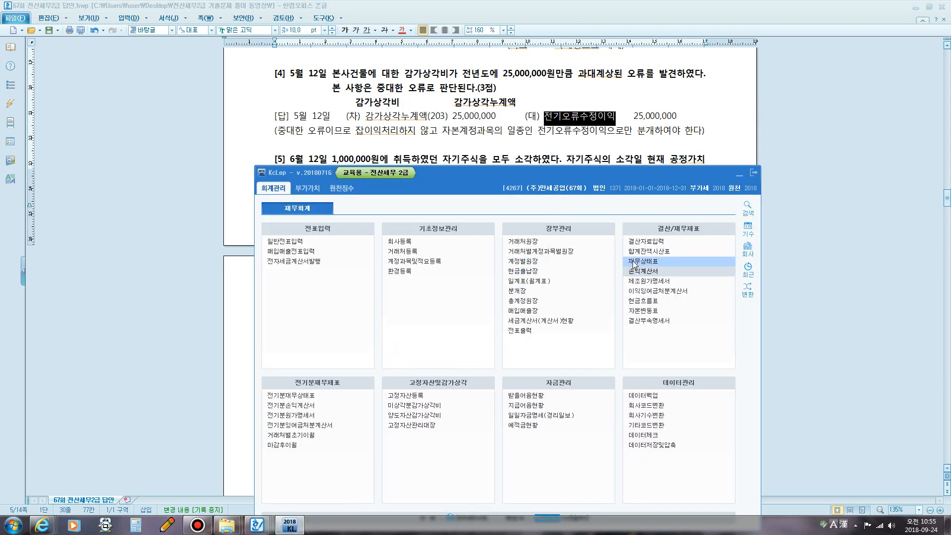
left_click(634, 261)
- Load the balance sheet through month 12 and scroll to the equity section
type("1")
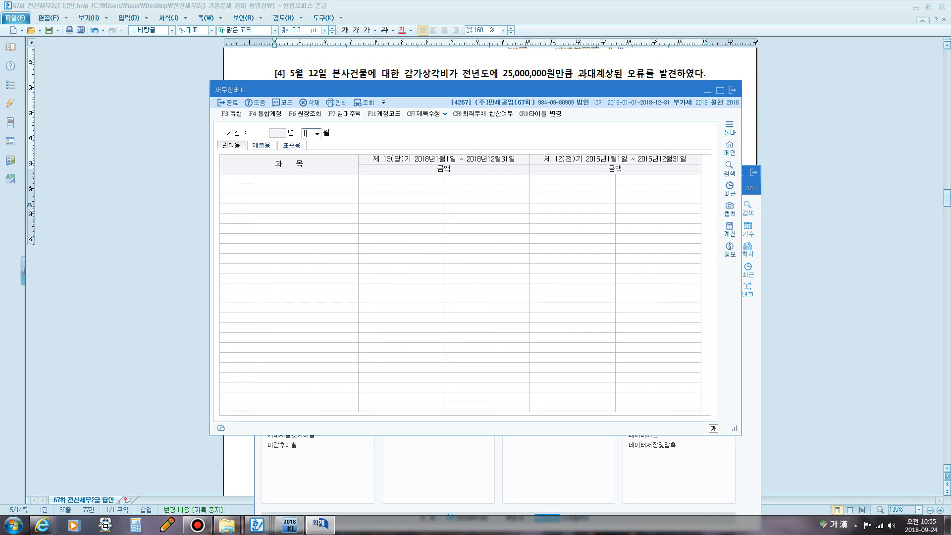
type("2")
key("Return")
left_click(565, 290)
scroll(420, 282, "down", 3)
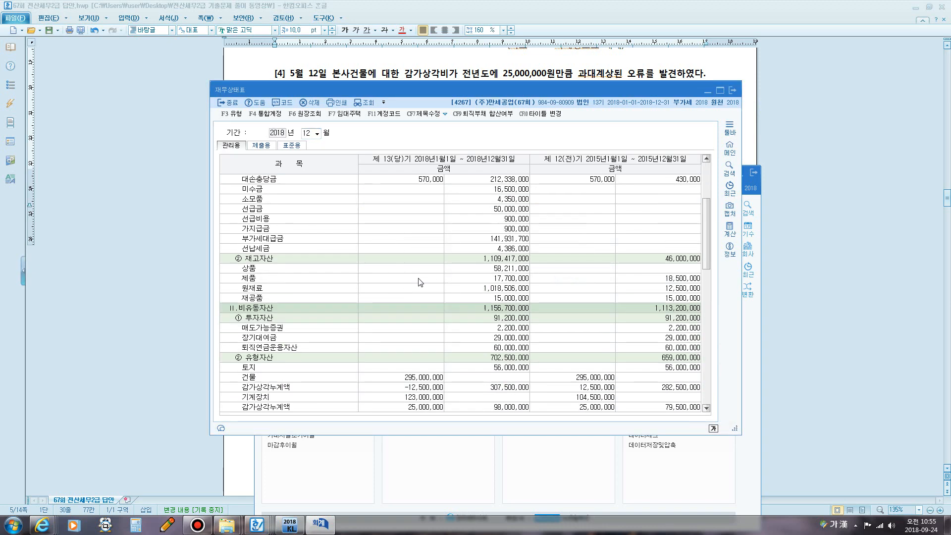
scroll(420, 282, "down", 15)
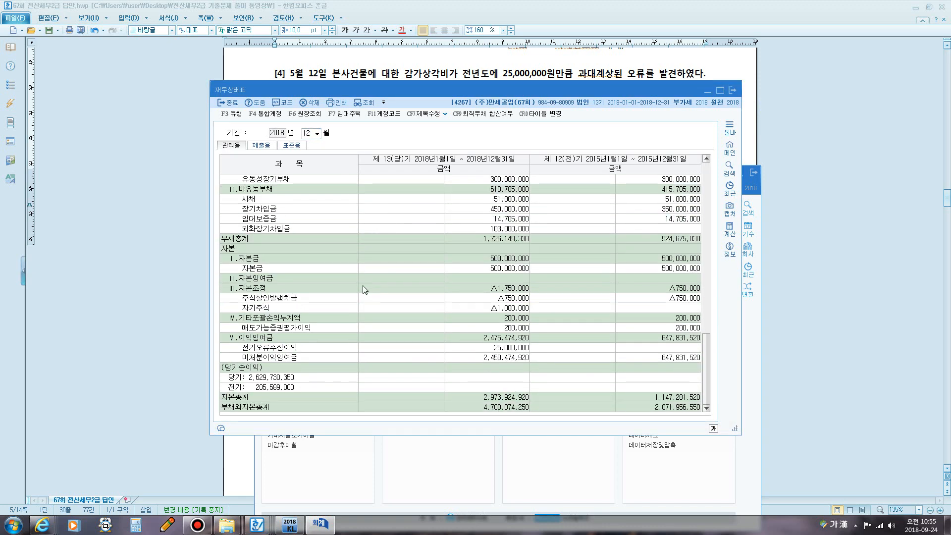
- Annotate 이익잉여금 and the 25,000,000 전기오류수정이익 with the screen pen, then return to the answer document
key("super+5")
left_click_drag(237, 343, 300, 352)
mouse_move(491, 353)
left_mouse_down()
mouse_move(533, 353)
mouse_move(537, 343)
mouse_move(511, 339)
mouse_move(484, 355)
left_mouse_up()
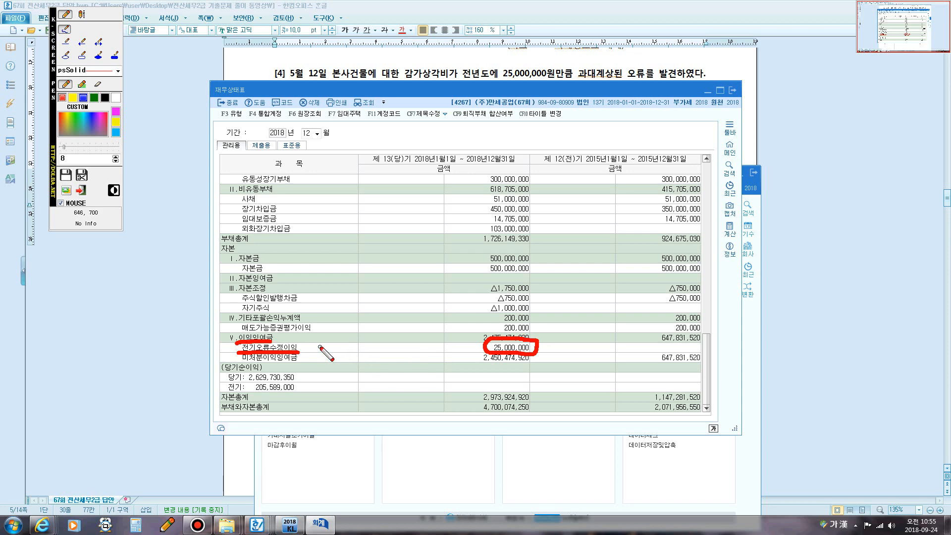
key("Escape")
left_click(512, 79)
scroll(451, 174, "down", 5)
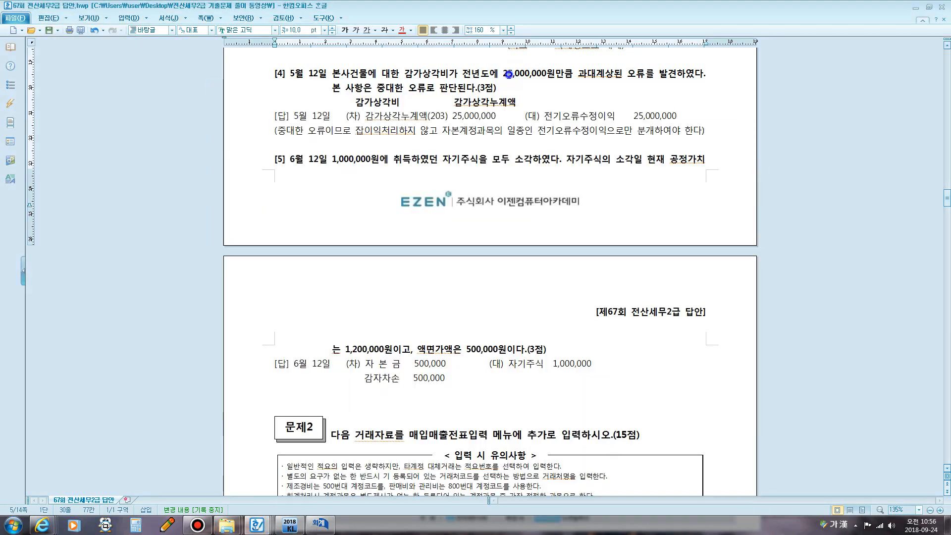
scroll(452, 174, "up", 1)
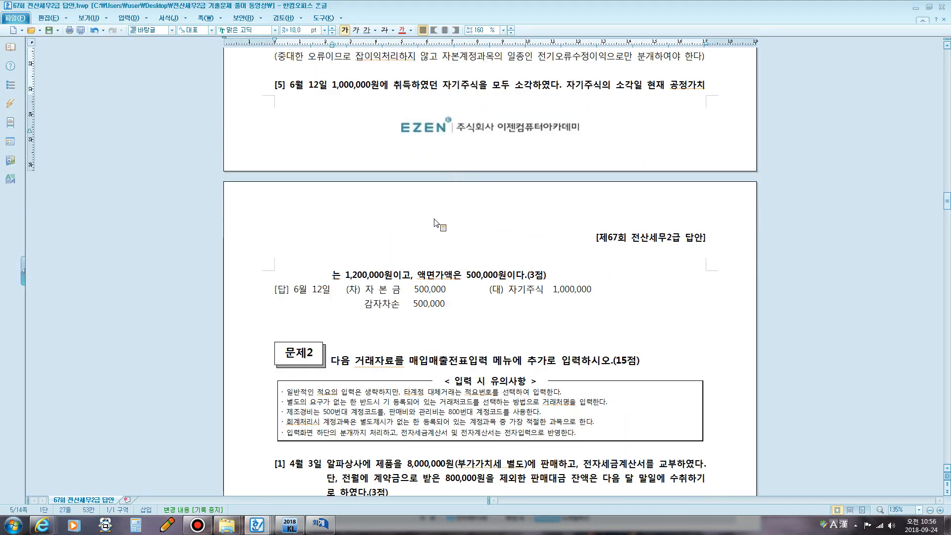
left_click_drag(336, 89, 549, 88)
left_click(544, 91)
key("F12")
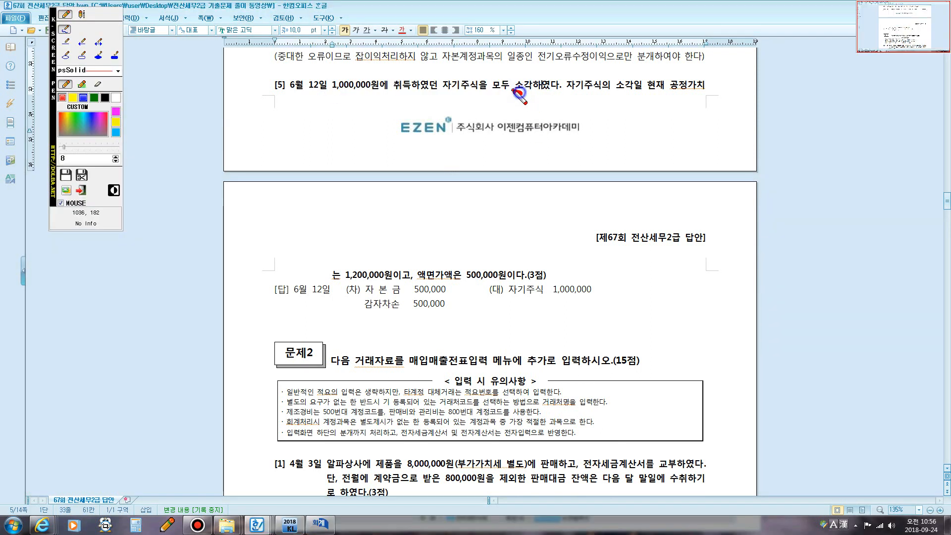
mouse_move(518, 95)
left_mouse_down()
mouse_move(523, 78)
mouse_move(535, 83)
mouse_move(517, 89)
left_mouse_up()
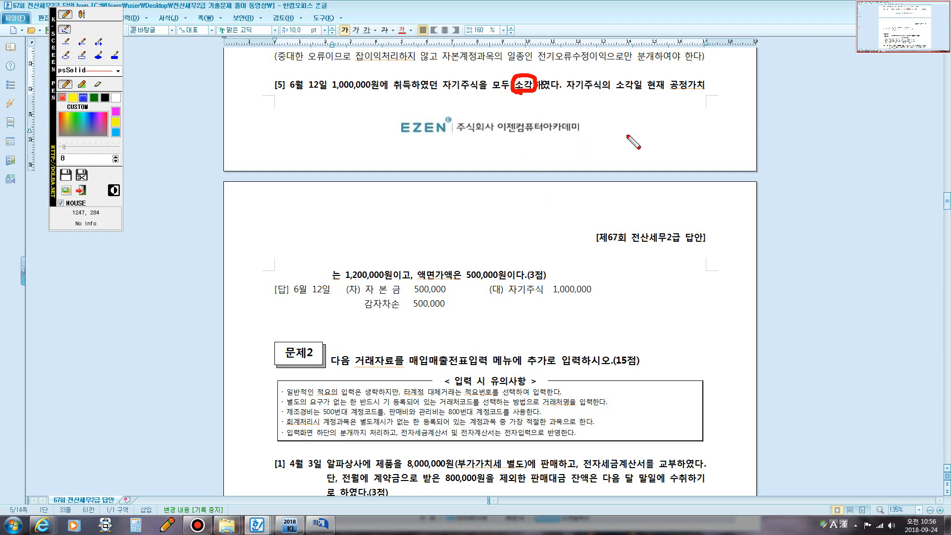
left_click_drag(576, 89, 688, 92)
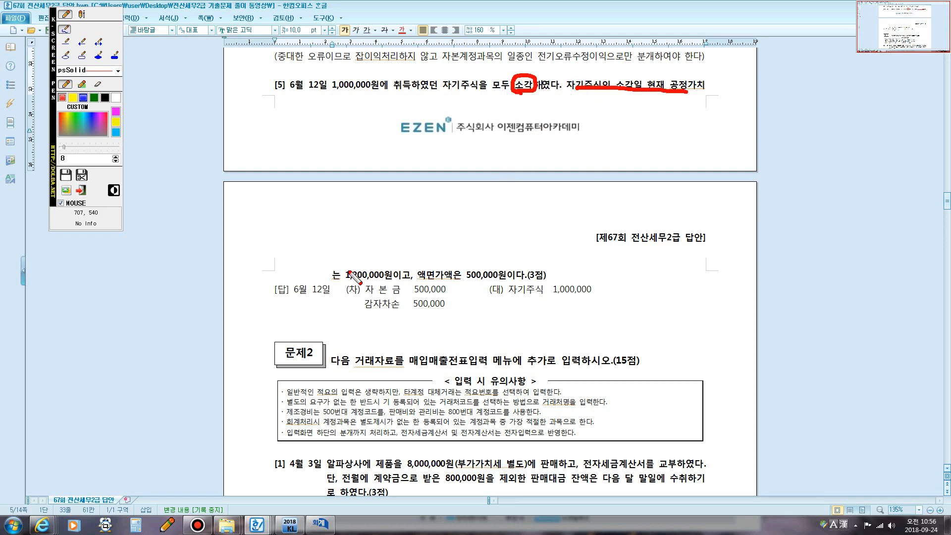
mouse_move(341, 279)
left_mouse_down()
mouse_move(383, 280)
mouse_move(357, 274)
mouse_move(377, 287)
left_mouse_up()
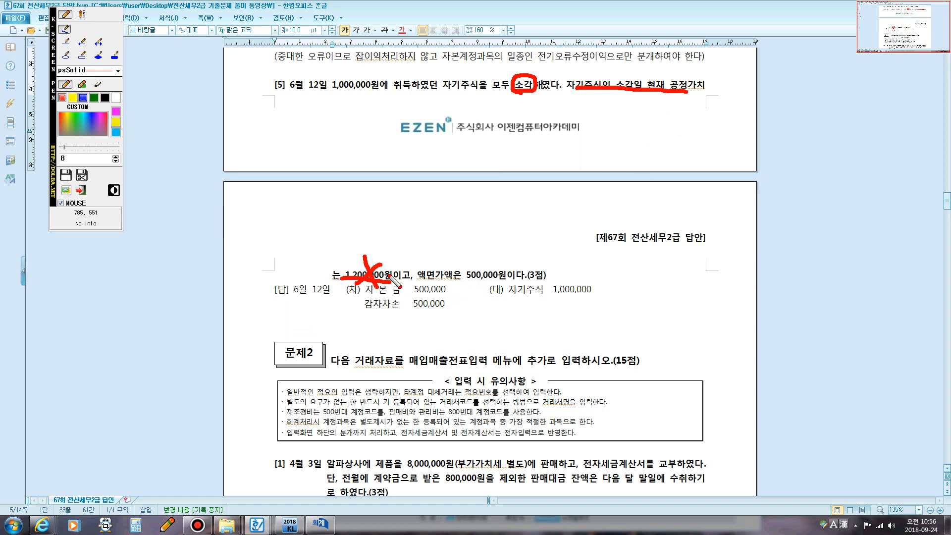
mouse_move(386, 263)
left_mouse_down()
mouse_move(444, 216)
mouse_move(439, 235)
mouse_move(448, 237)
left_mouse_up()
left_click(437, 214)
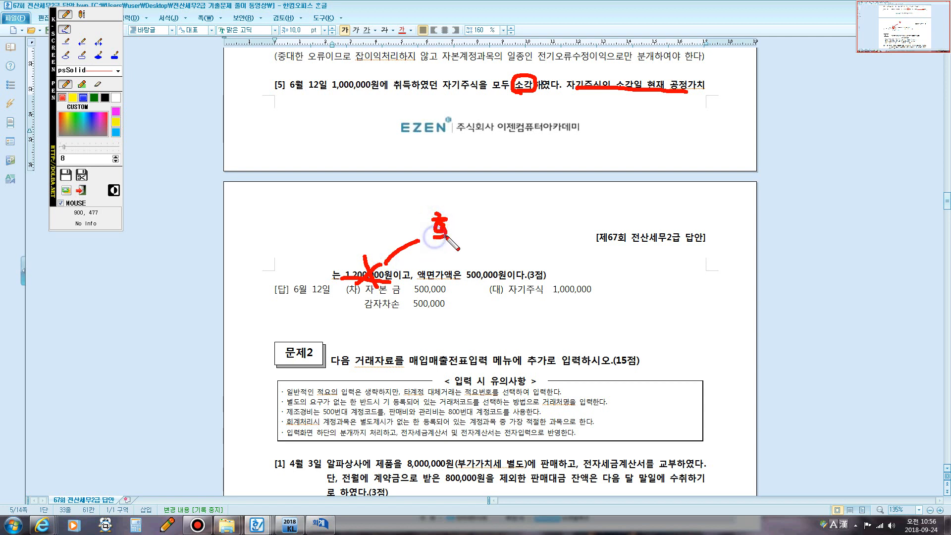
left_click(83, 14)
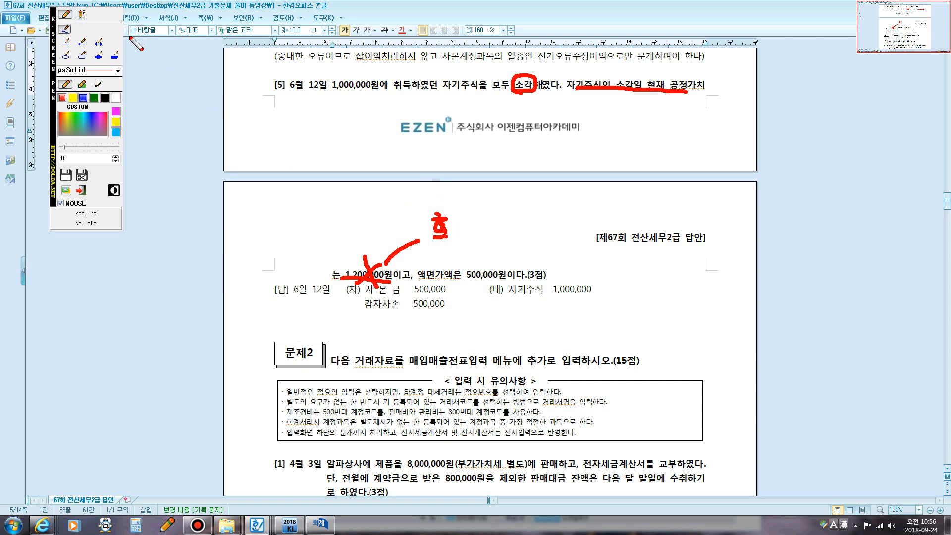
left_click_drag(450, 229, 450, 248)
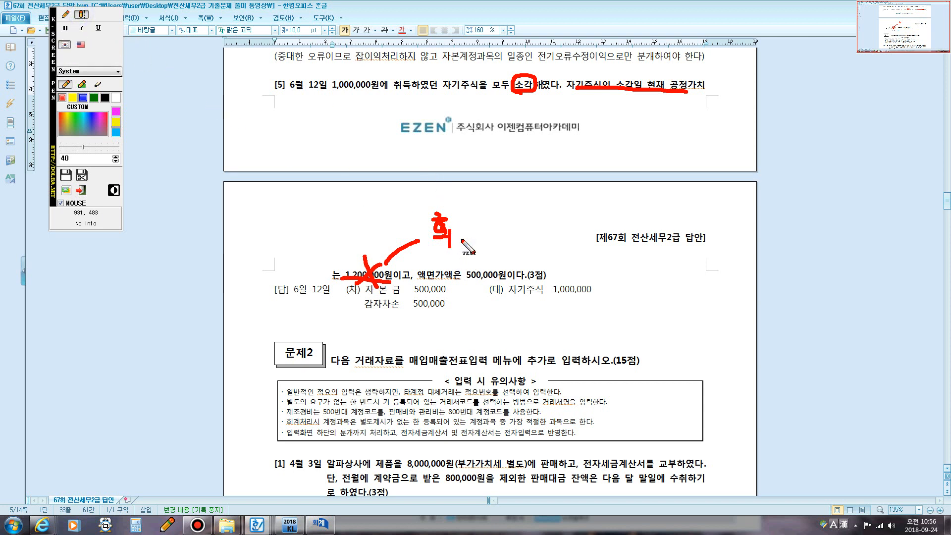
left_click(449, 228)
type("훼이크")
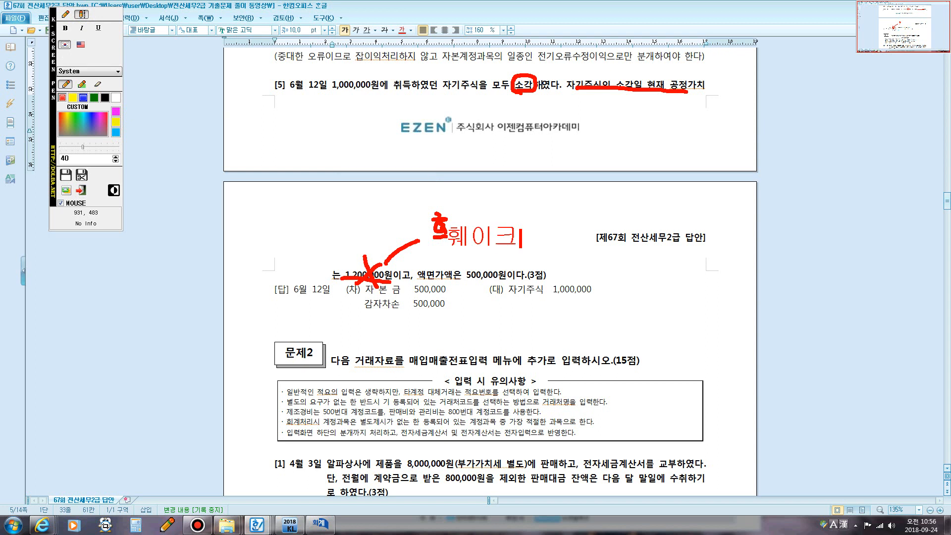
type("~~~~~")
key("Escape")
left_click_drag(333, 85, 378, 87)
left_click_drag(426, 275, 512, 281)
left_click(366, 99)
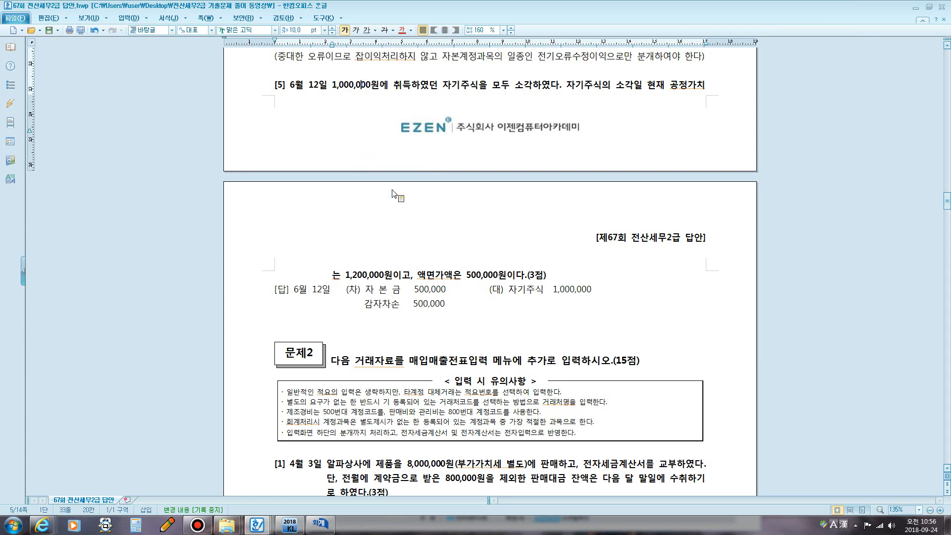
- Mark 자기주식 1,000,000 and face value 500,000 in the answer, then close the balance sheet and open KcLep's main menu
left_click_drag(507, 289, 595, 292)
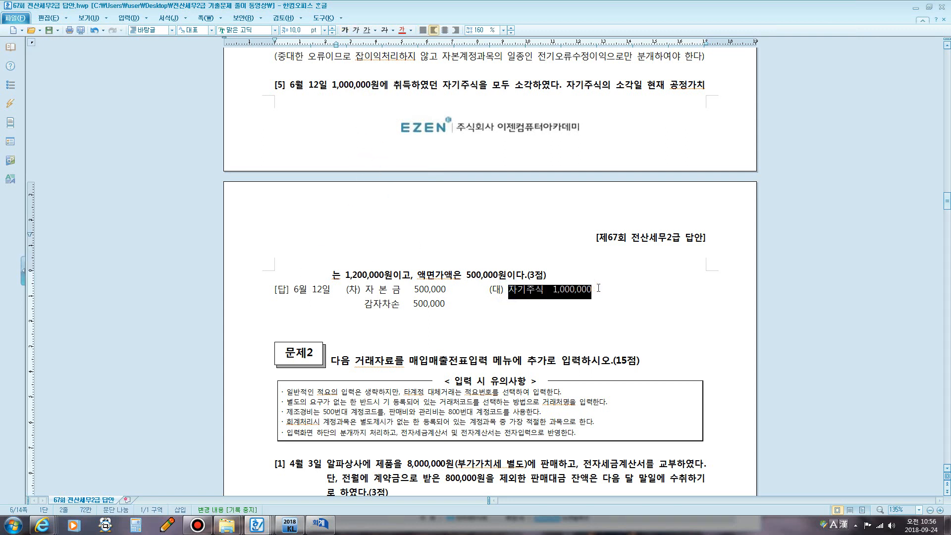
left_click_drag(426, 275, 499, 273)
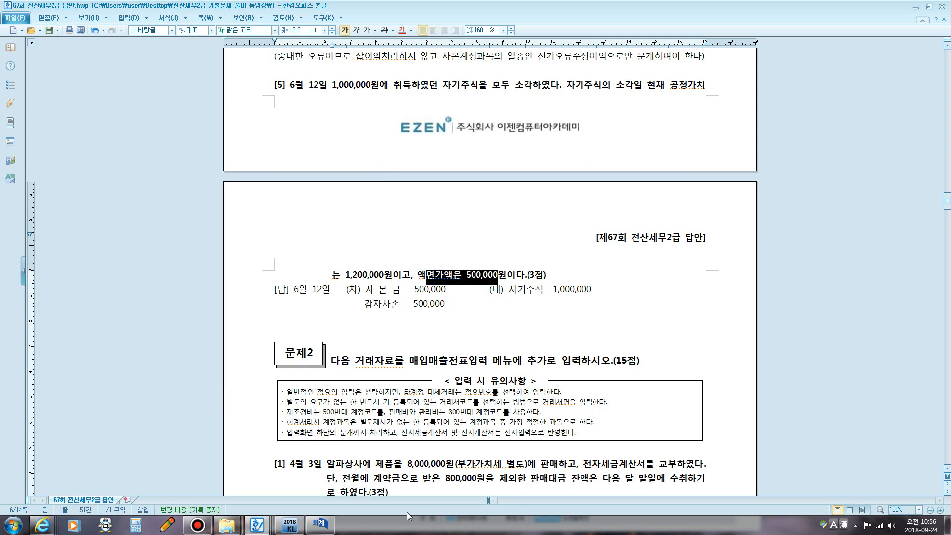
left_click(321, 524)
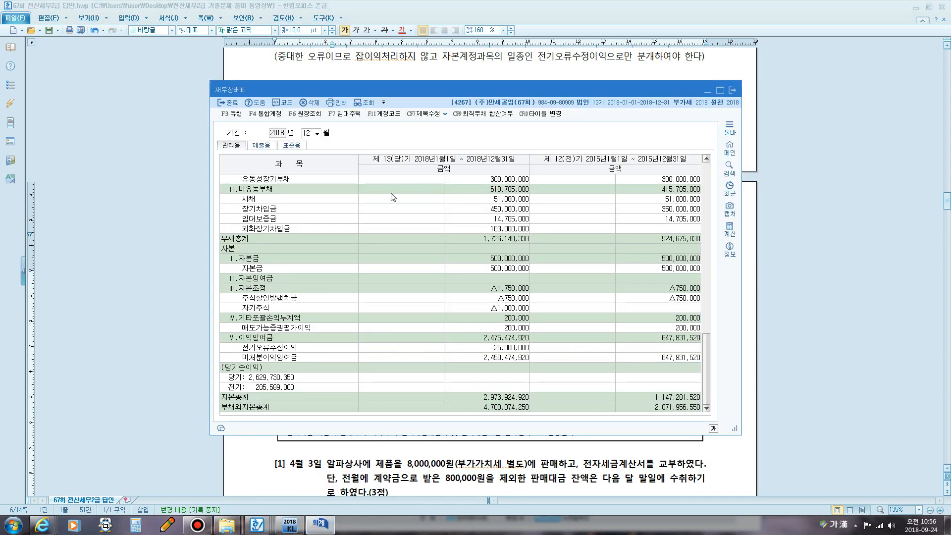
left_click(733, 90)
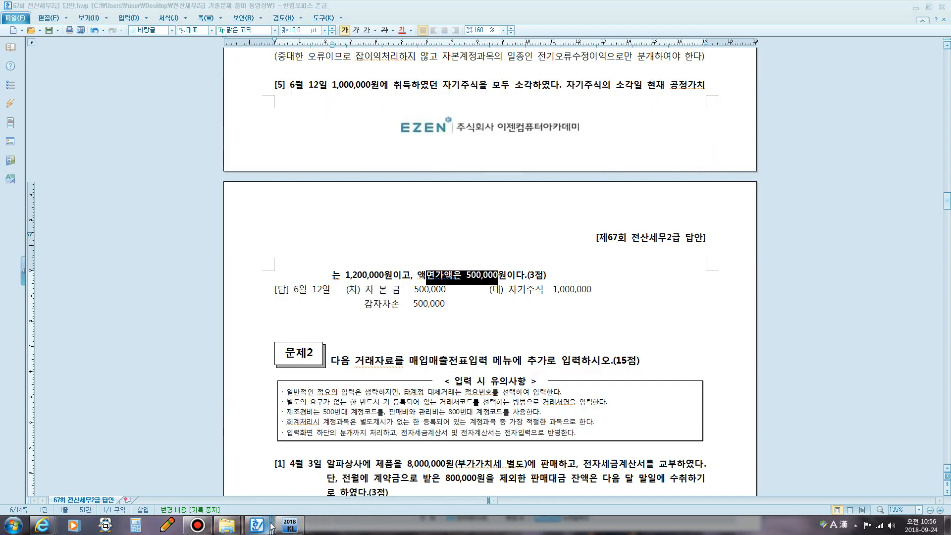
left_click(290, 526)
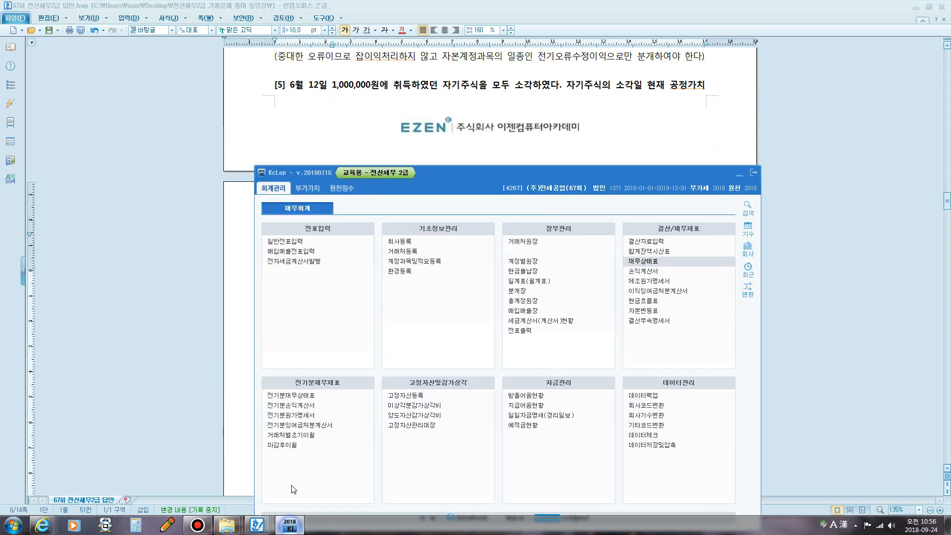
- Start a June 12 general voucher crediting 0383 자기주식 for 1,000,000
left_click(304, 243)
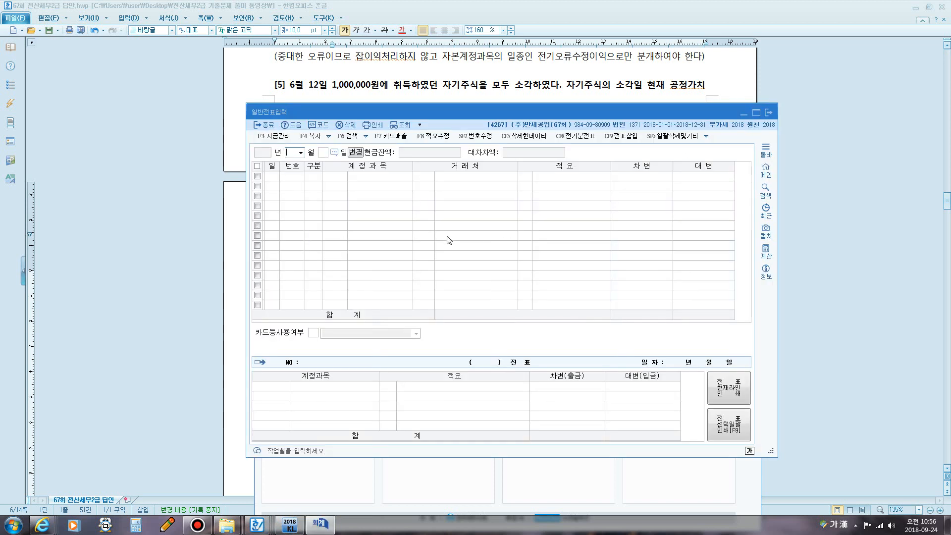
type("0612")
key("Return")
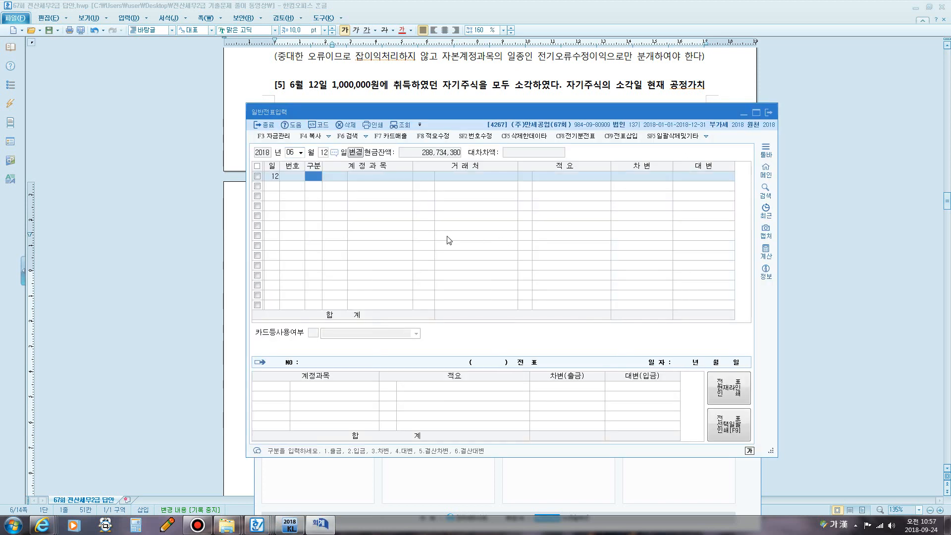
type("4")
key("Return")
type("ㅈ")
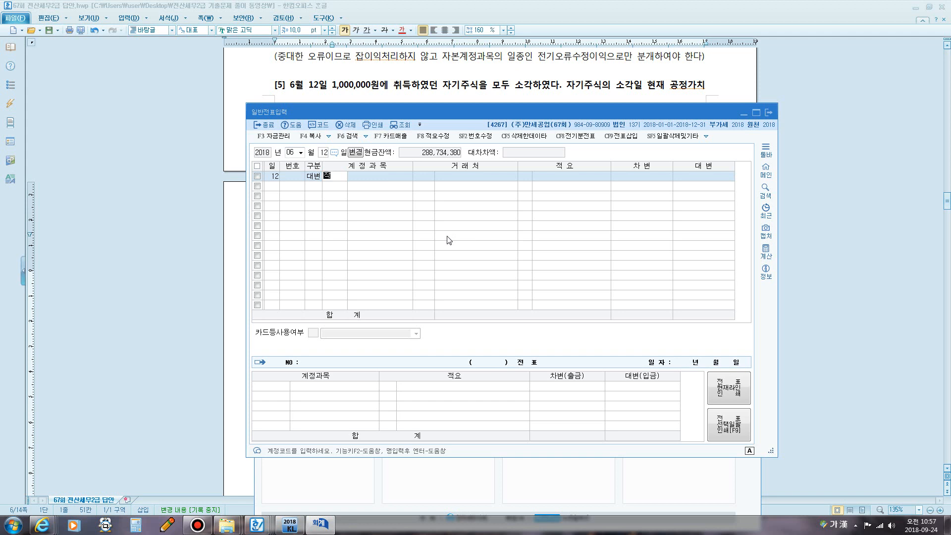
type("기")
key("Return")
key("Down")
key("Down")
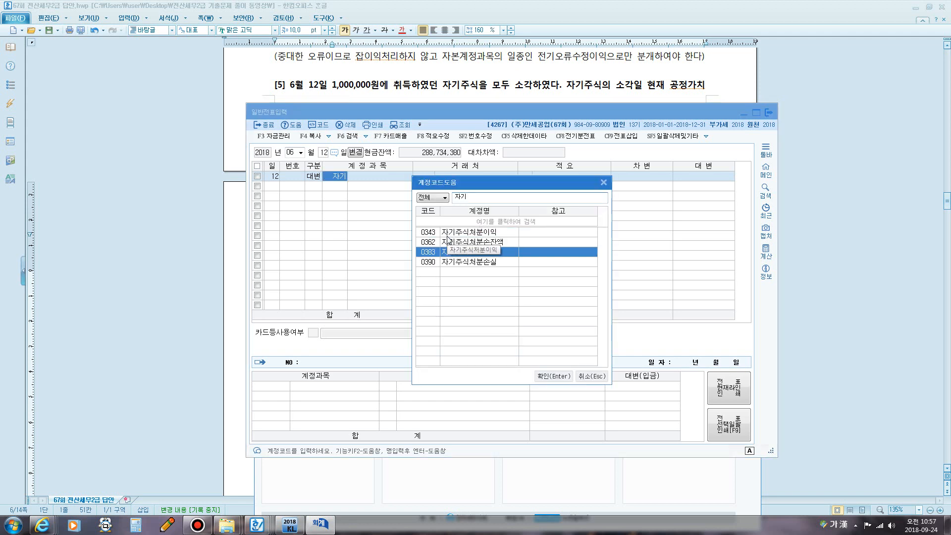
key("Return")
key("Return")
key("Return")
type("1000000")
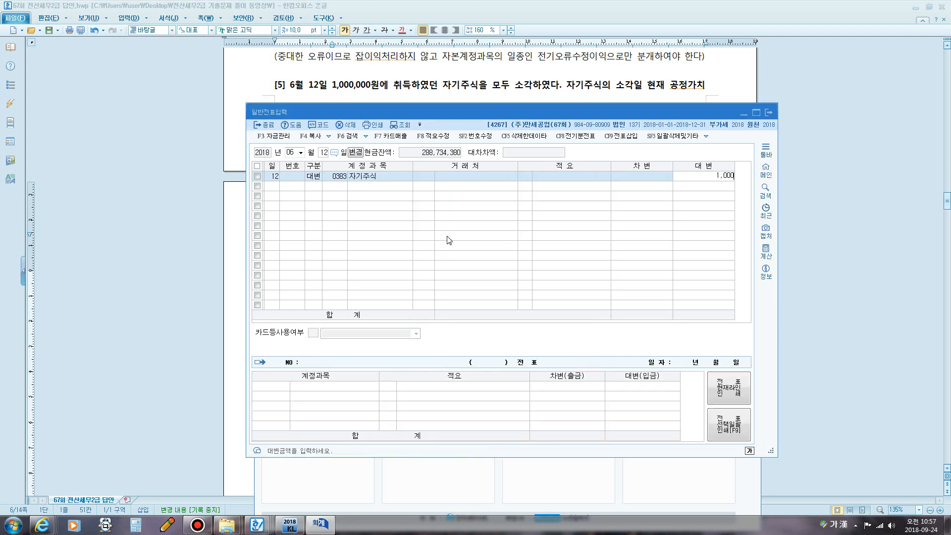
key("Return")
- Add a debit line for 자본금 of 500,000
type("3")
key("Return")
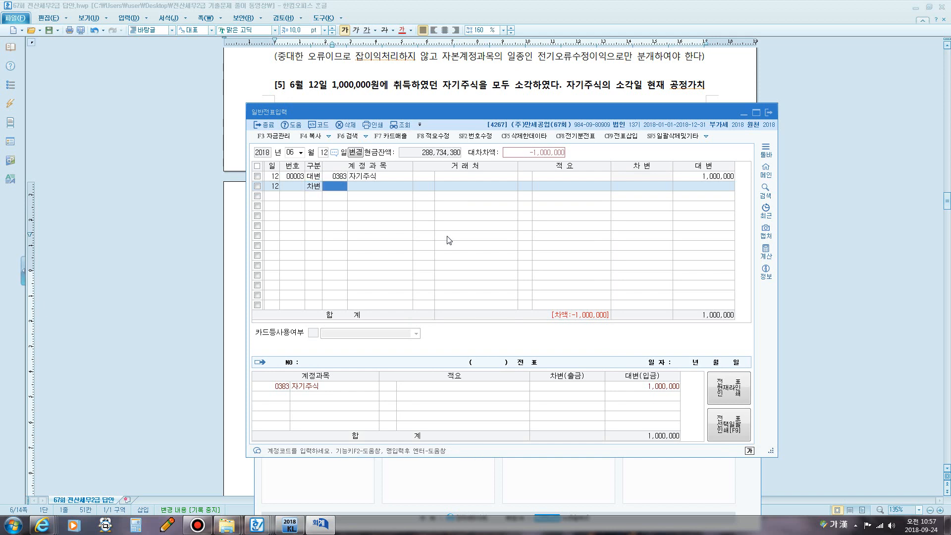
type("자본")
key("Return")
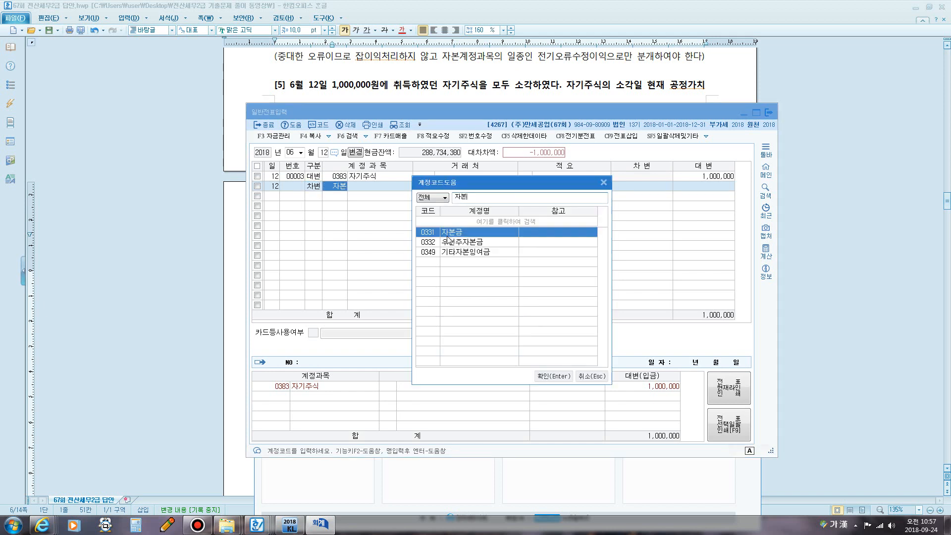
key("Return")
key("Return")
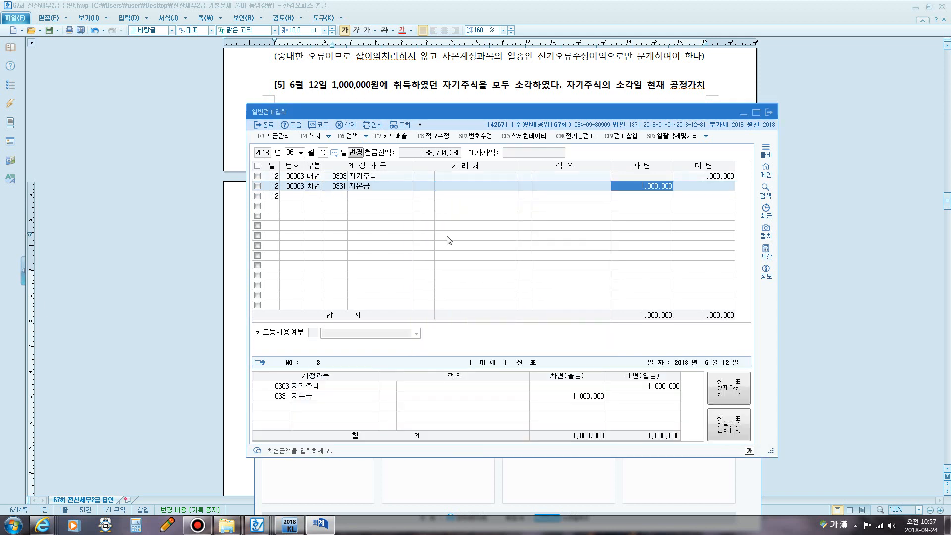
type("5")
key("Return")
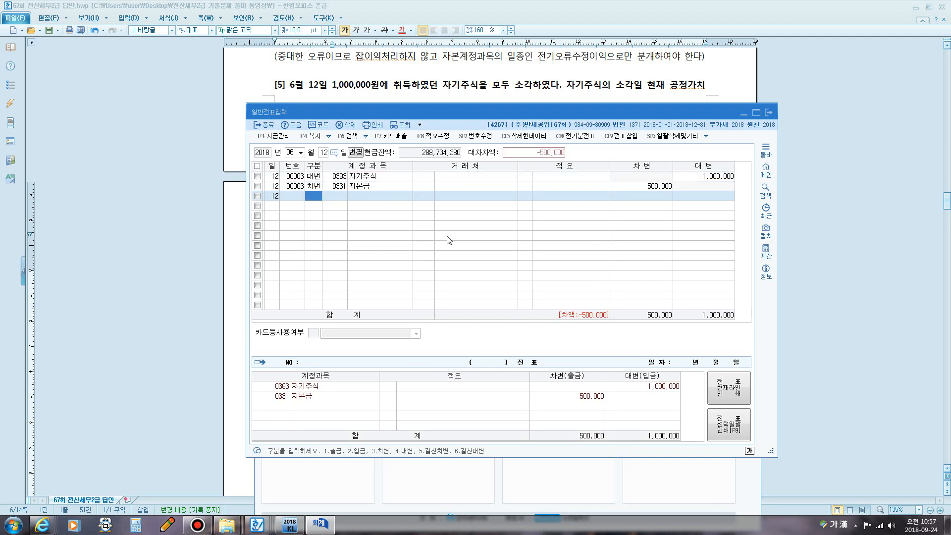
type("3")
- Add a debit line for 감자차손 of 500,000 to balance the voucher
key("Return")
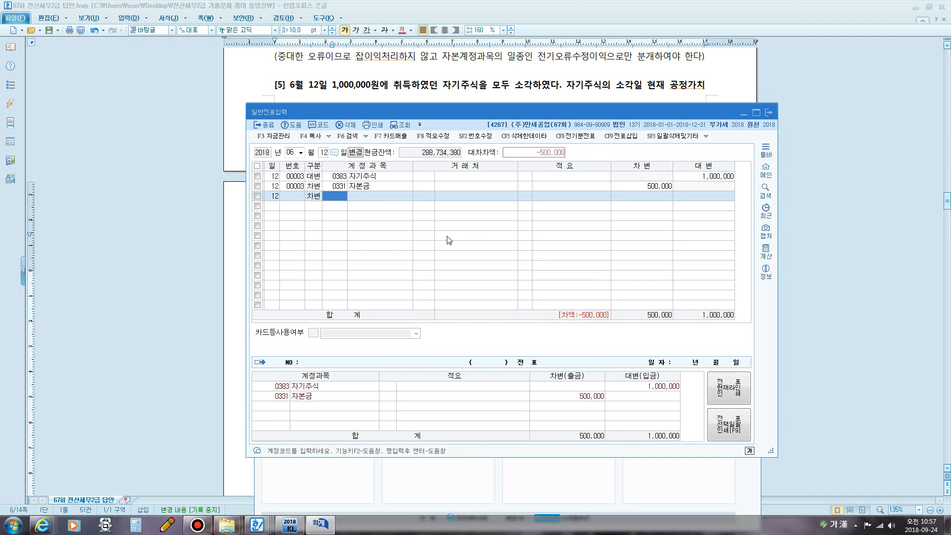
type("감자")
key("Return")
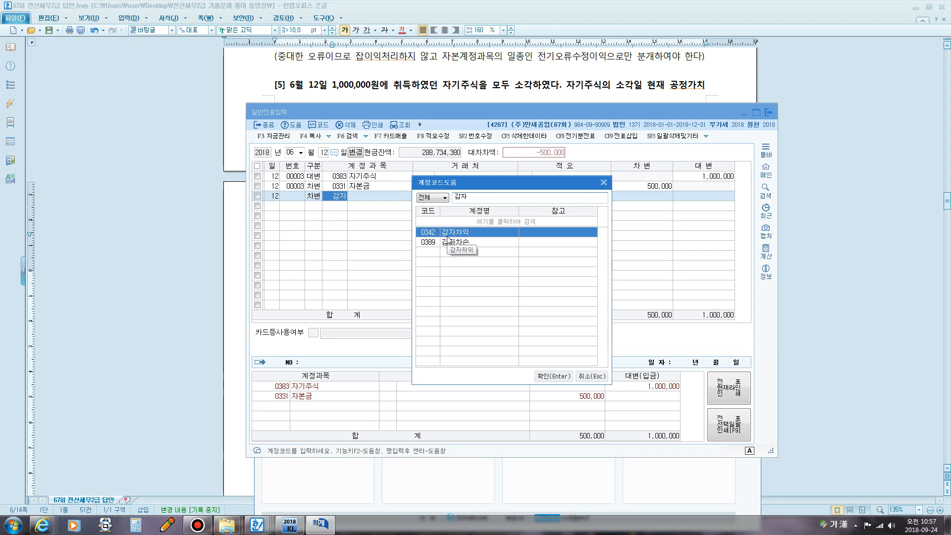
left_click(448, 242)
key("Return")
key("Return")
key("Return")
key("Return")
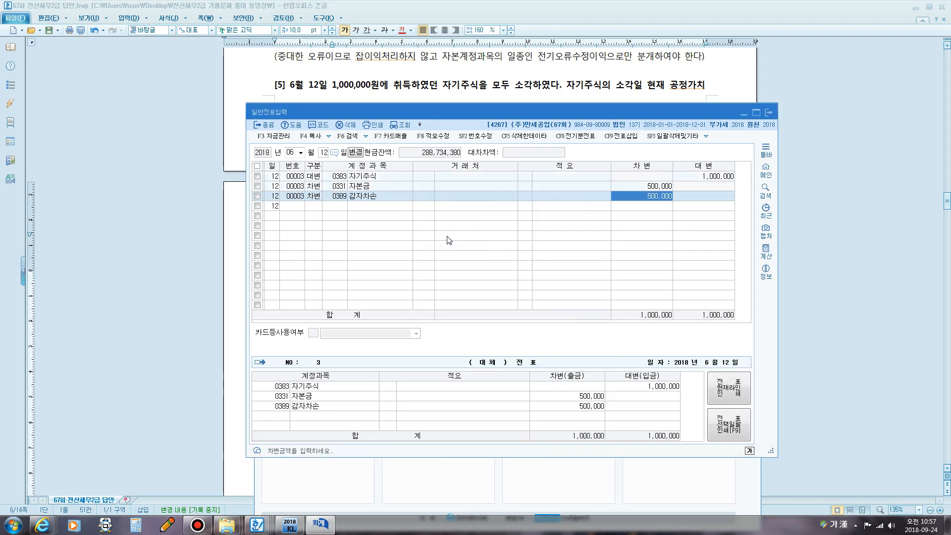
key("Return")
- Scroll the answer key to 문제2 and highlight 전자세금계산서를 교부, 11과세 and 800,000 for question [1]
left_click(392, 98)
scroll(500, 258, "down", 5)
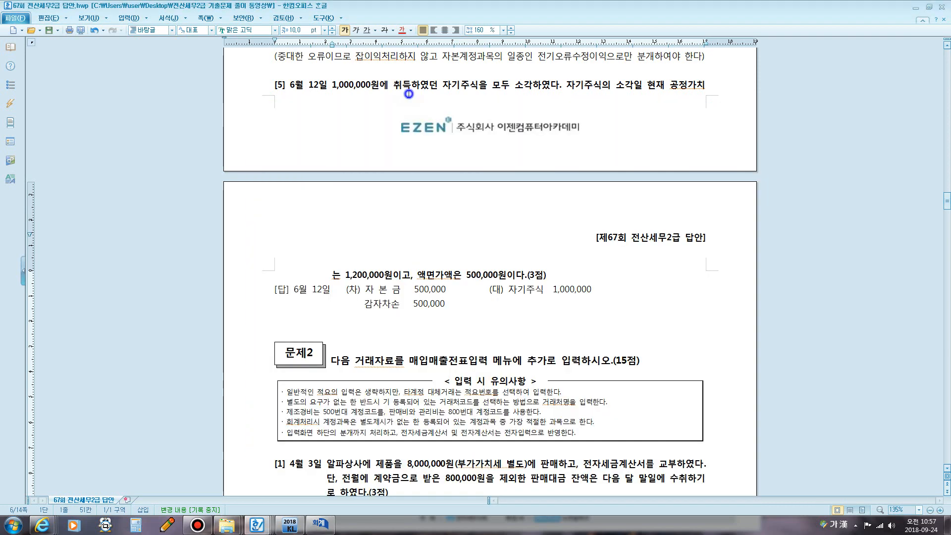
scroll(500, 257, "down", 4)
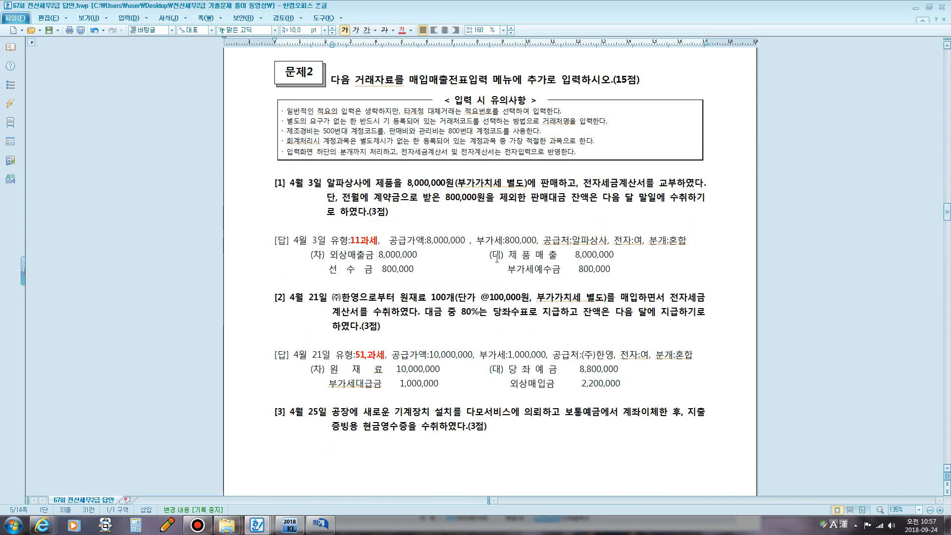
left_click(197, 525)
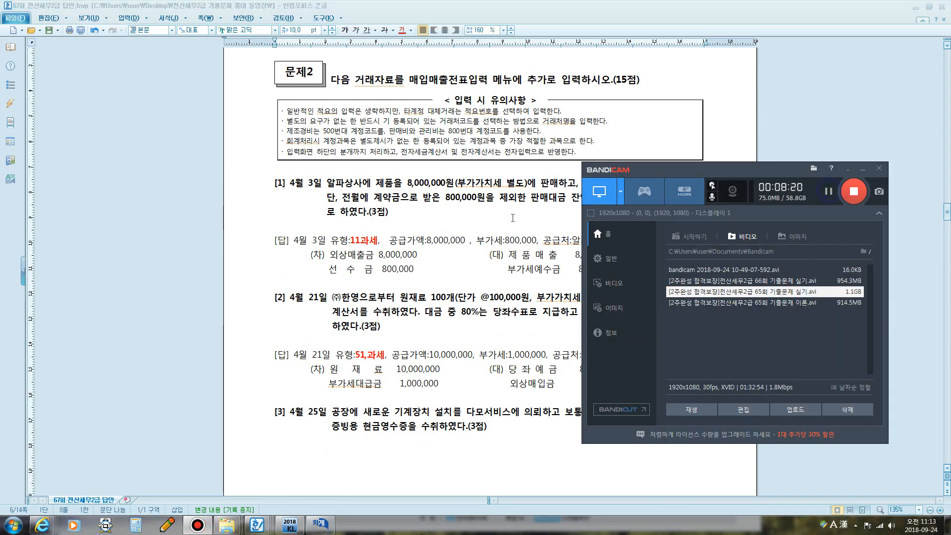
left_click(828, 191)
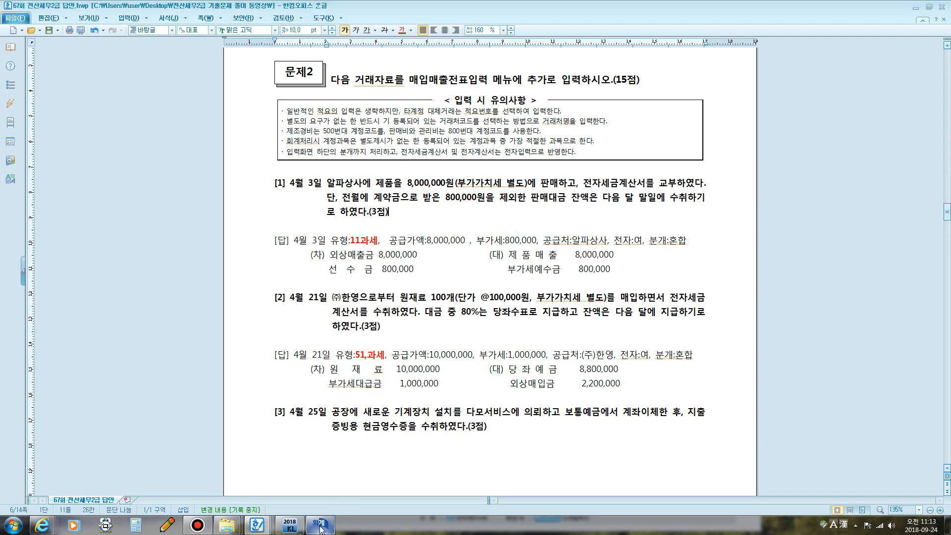
left_click(200, 527)
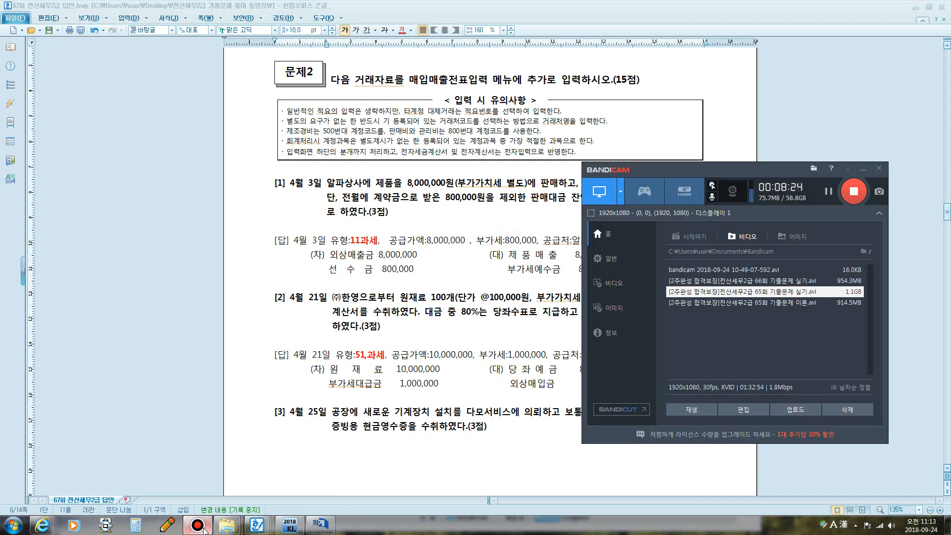
left_click(201, 527)
left_click_drag(583, 183, 673, 183)
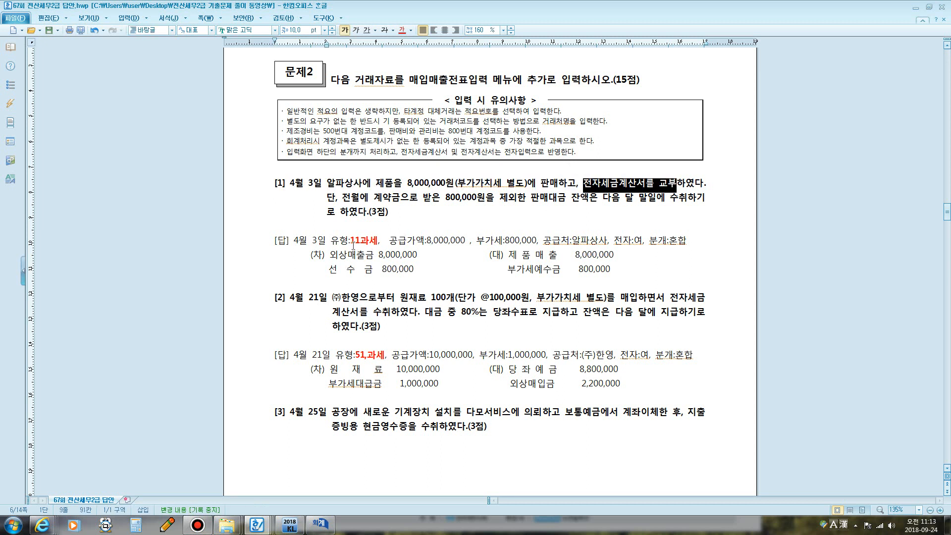
left_click_drag(350, 240, 379, 242)
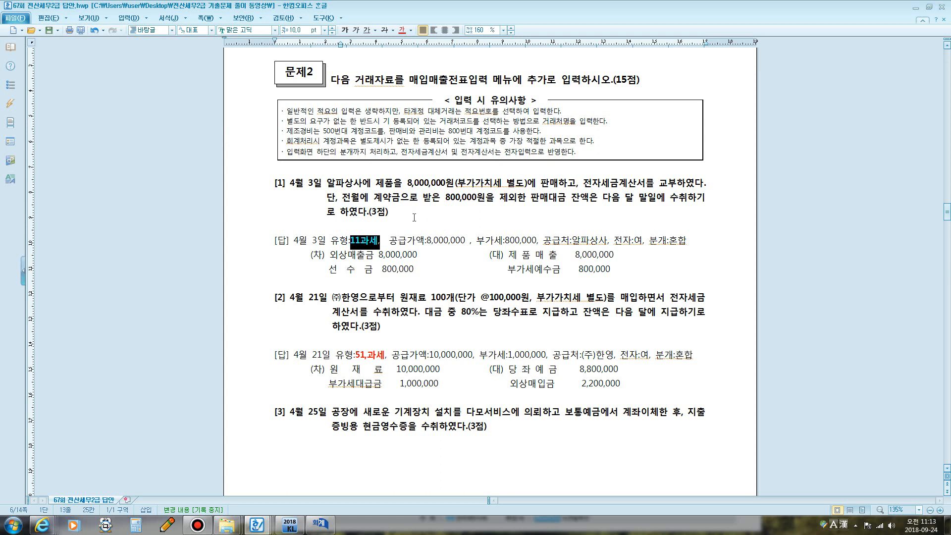
left_click_drag(409, 198, 500, 199)
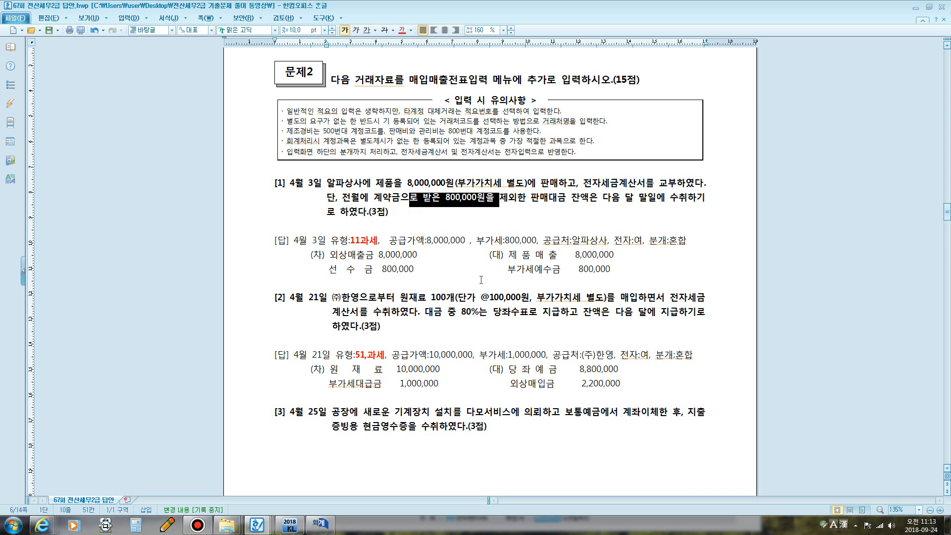
- Open 매입매출전표입력 and set the entry date to month 4, day 3
left_click(323, 526)
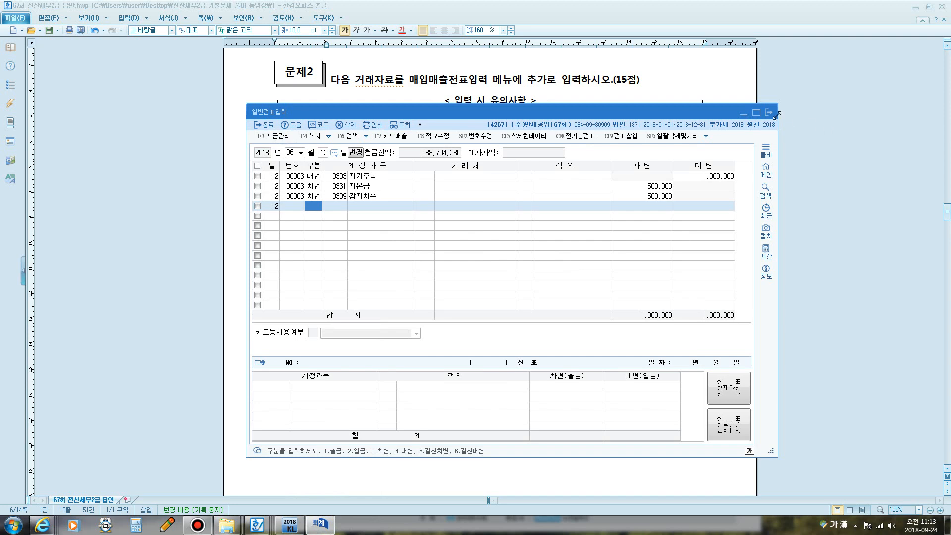
left_click(321, 525)
left_click(289, 525)
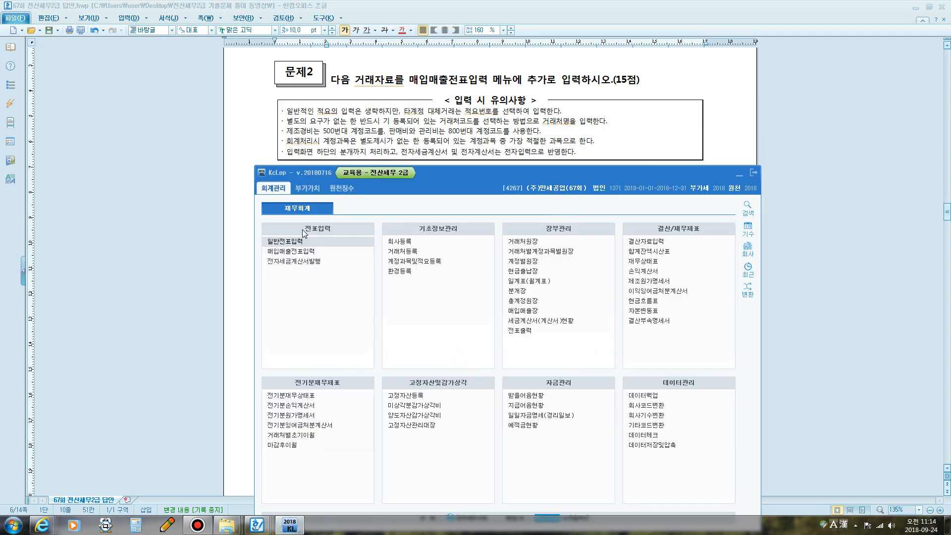
left_click(292, 251)
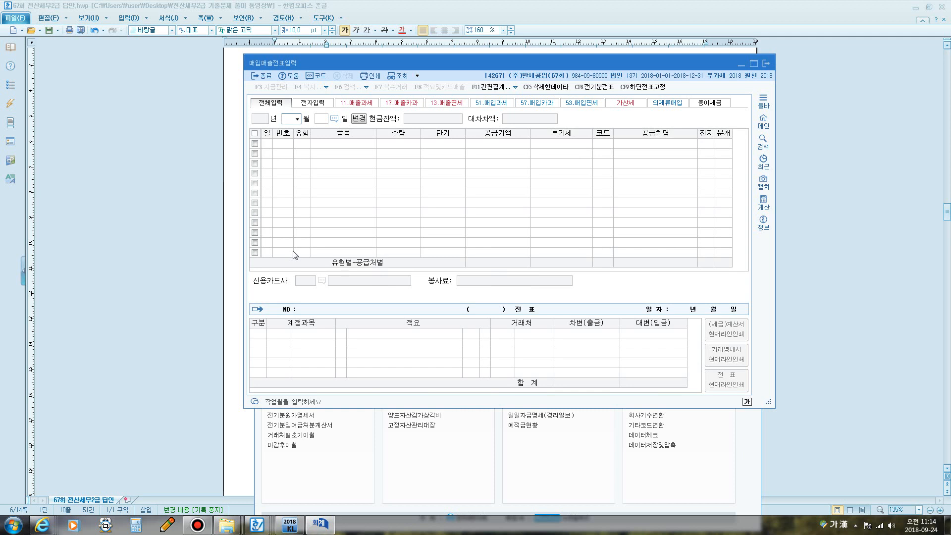
type("4")
key("Return")
type("3")
key("Return")
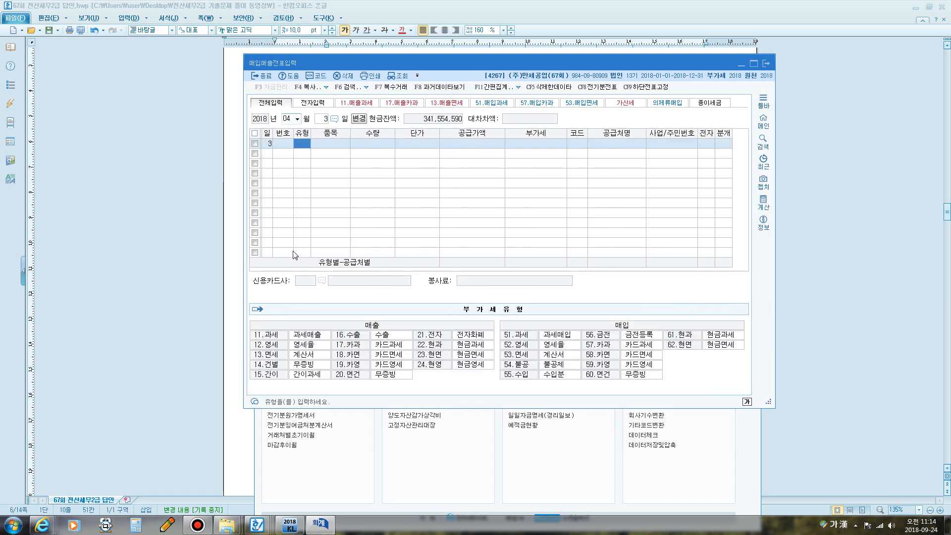
- Open the 부가가치세신고서 VAT return for April to June, then return to voucher entry
left_click(290, 525)
left_click(319, 190)
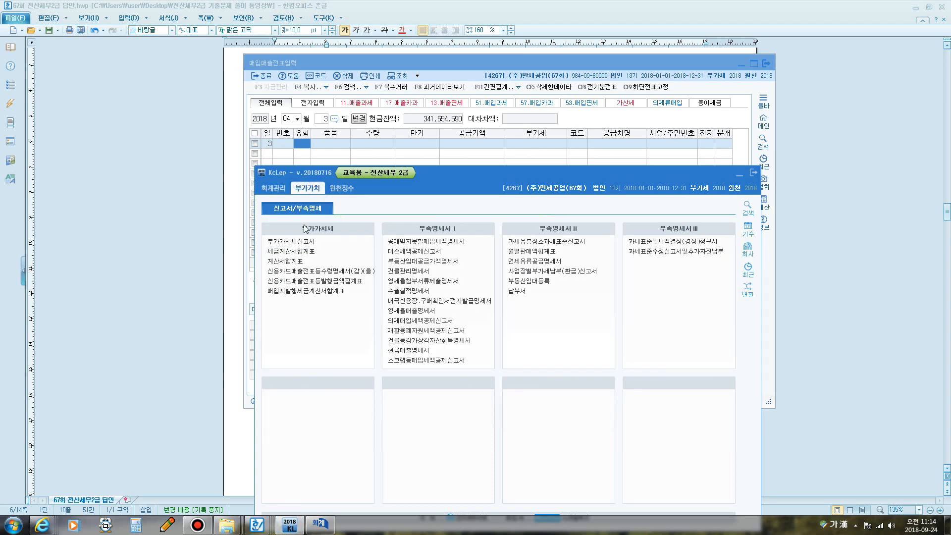
left_click(292, 243)
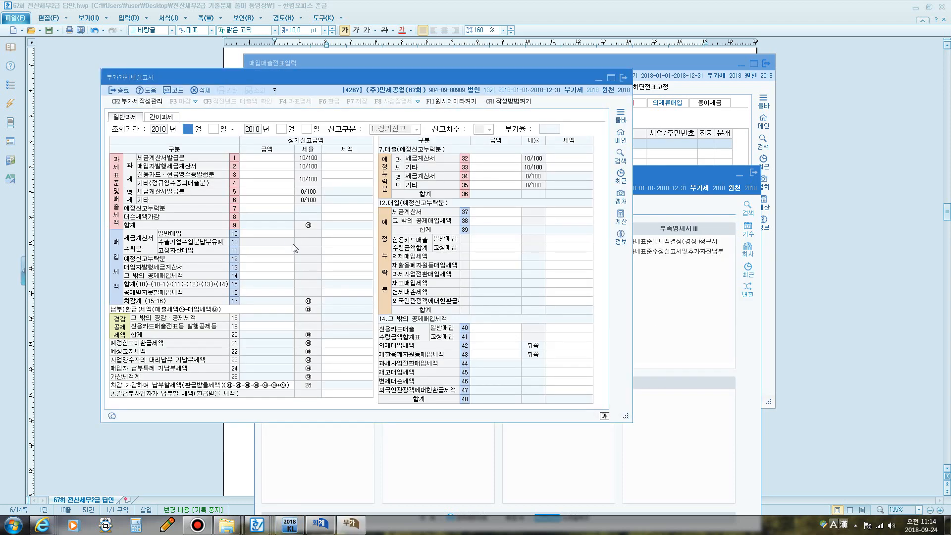
type("4")
key("Return")
key("Return")
type("6")
key("Return")
key("Return")
left_click(676, 195)
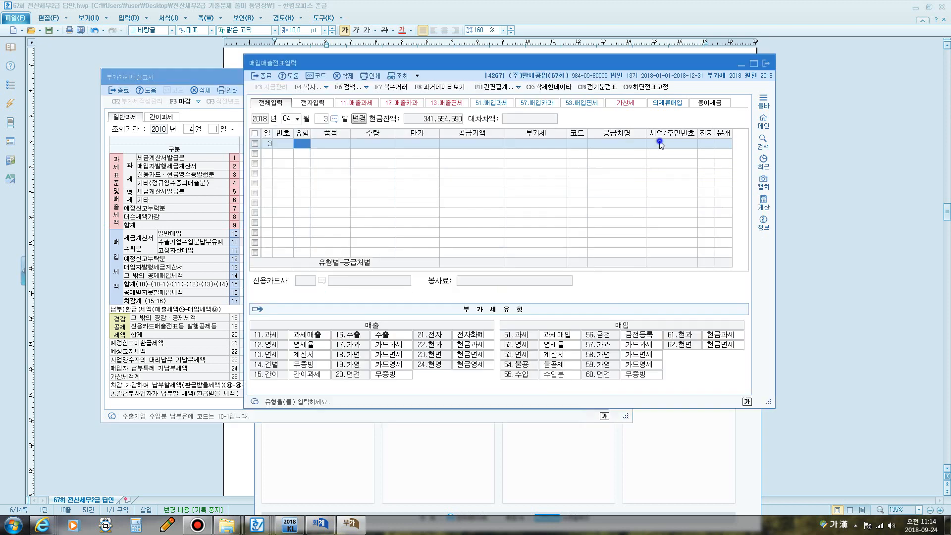
- Set row 1 as a type 11 taxable sale of 제품 with an 8,000,000 supply amount
left_click(301, 146)
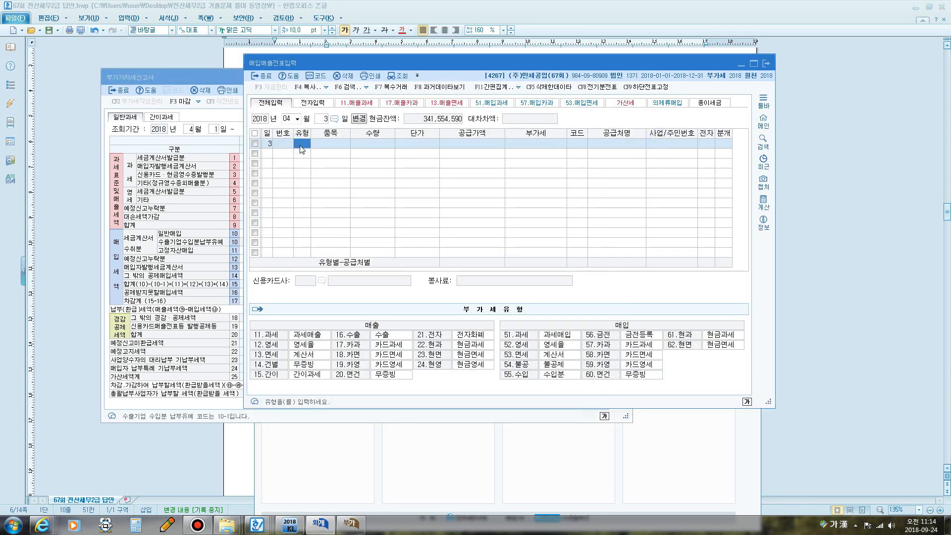
type("11")
key("Return")
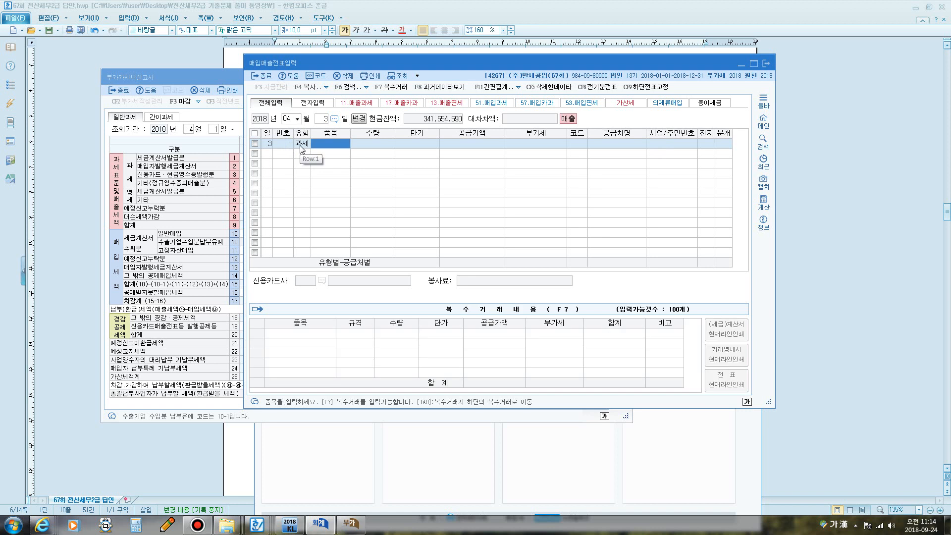
type("ㅈㅔ품")
key("Return")
key("Return")
key("Return")
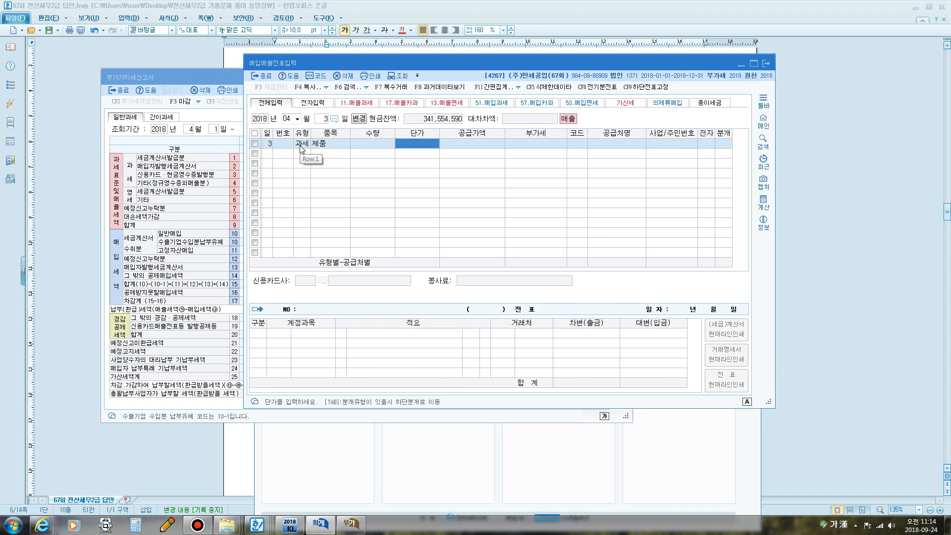
type("8,000,000")
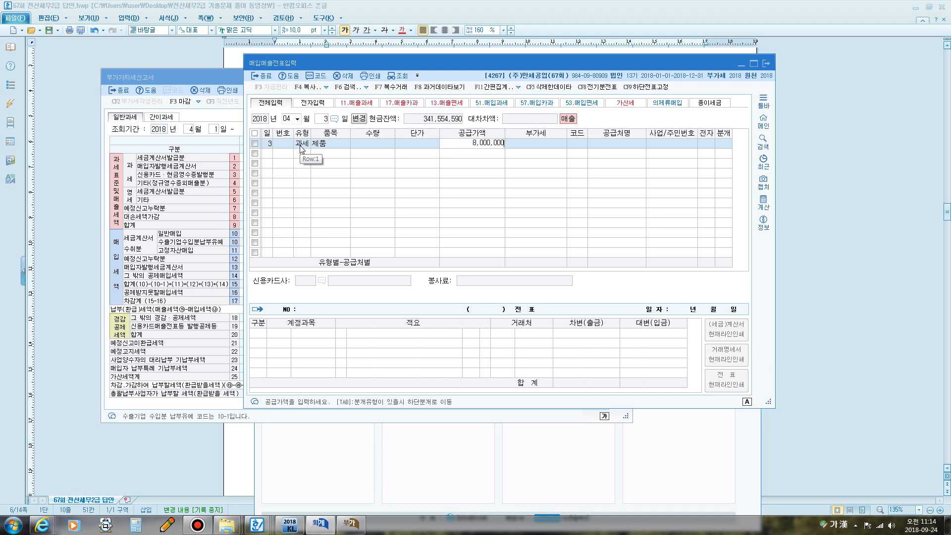
key("Return")
key("Return")
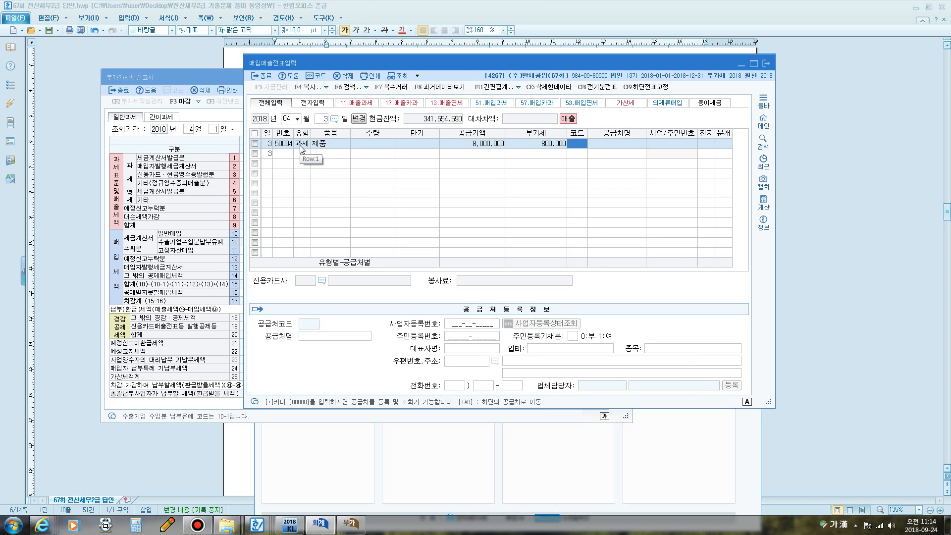
- Choose 알파상사 as the customer, mark the invoice electronic, and select mixed journal 3
type("0")
key("Return")
key("Return")
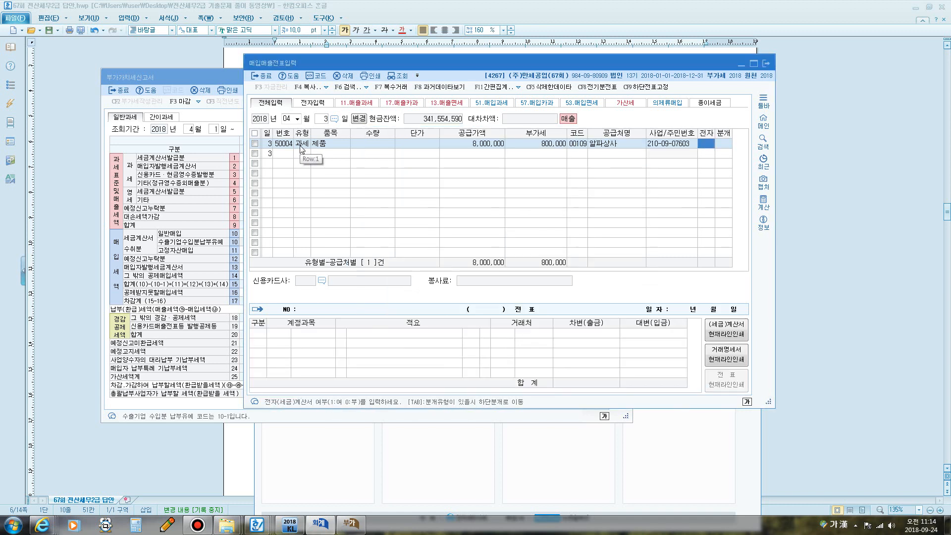
type("1")
key("Return")
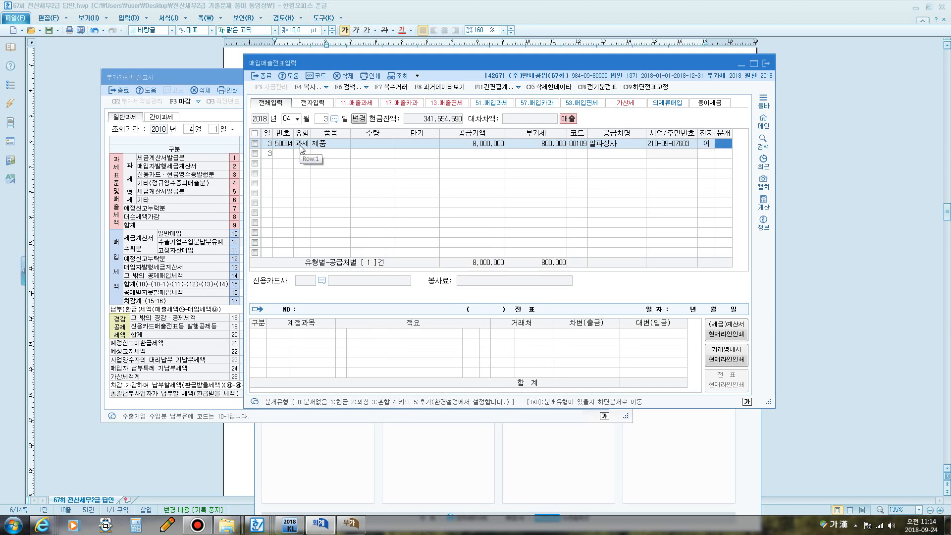
type("3")
key("Return")
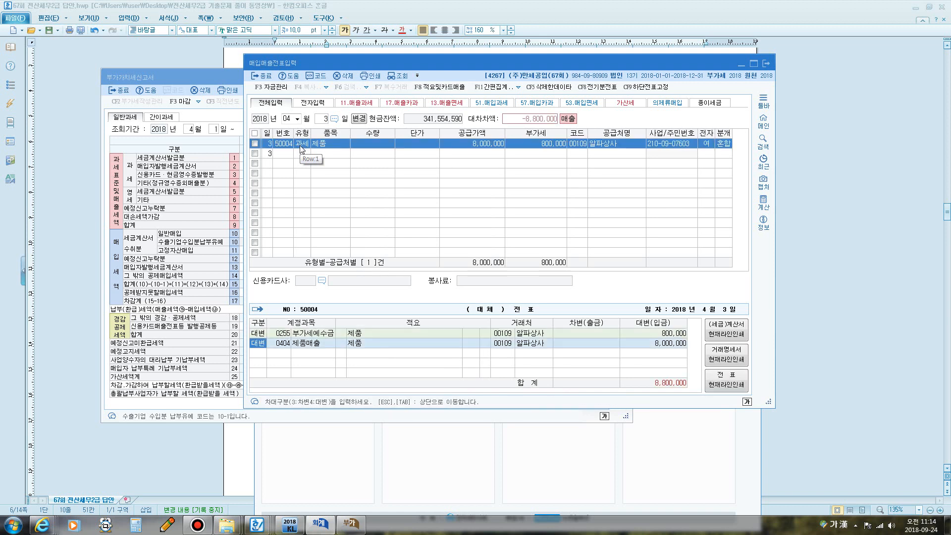
key("Return")
key("Return")
key("Return")
key("Return")
key("Return")
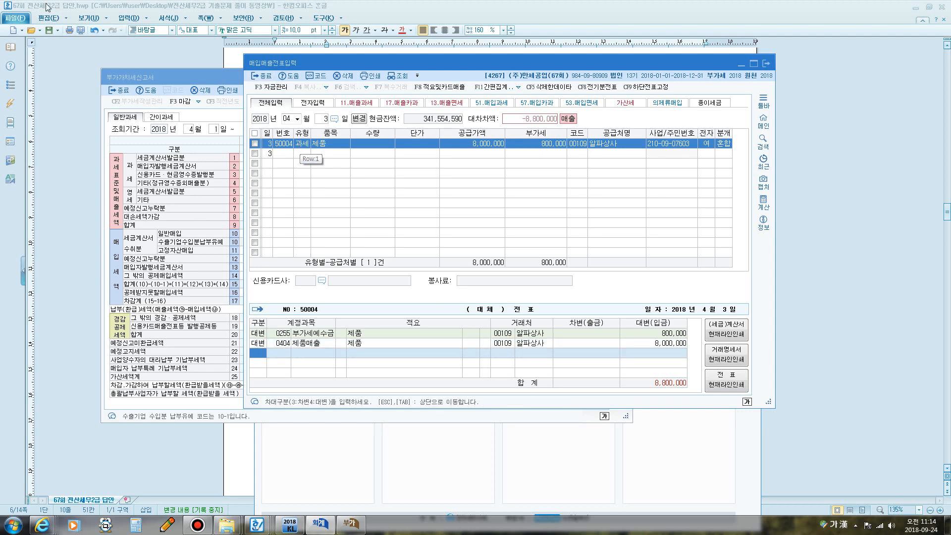
- Debit 0259 선수금 800,000 and 108 외상매출금 for the remaining balance
left_click_drag(161, 79, 330, 82)
left_click(366, 62)
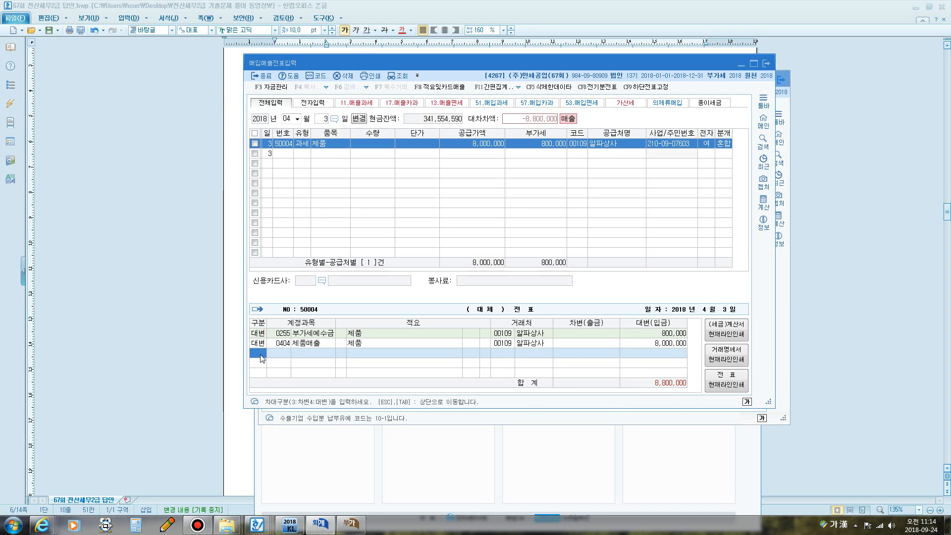
type("3")
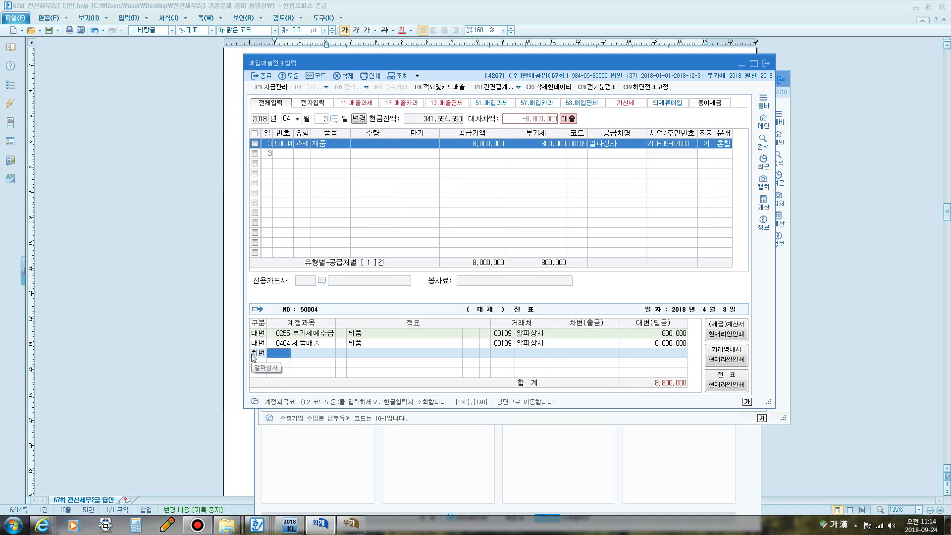
type("ㅅ")
type("수")
key("Return")
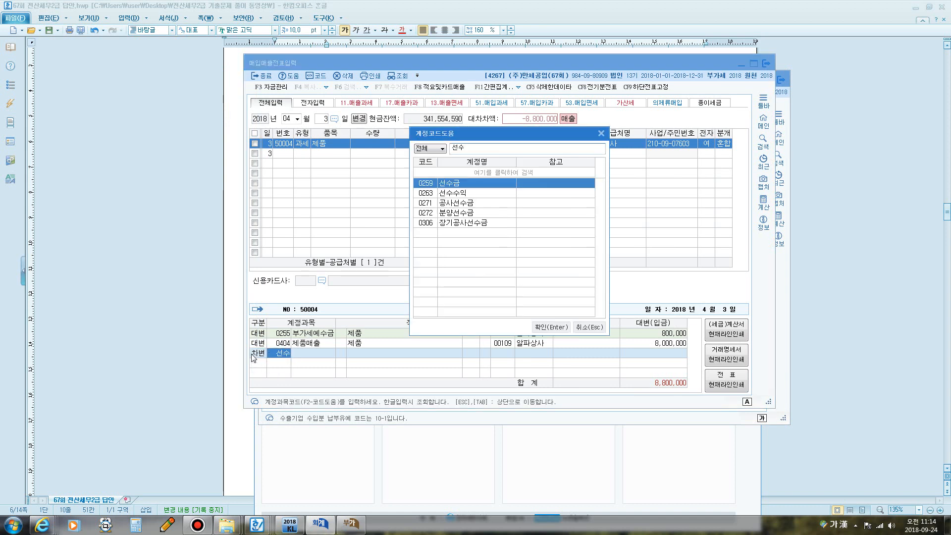
key("Return")
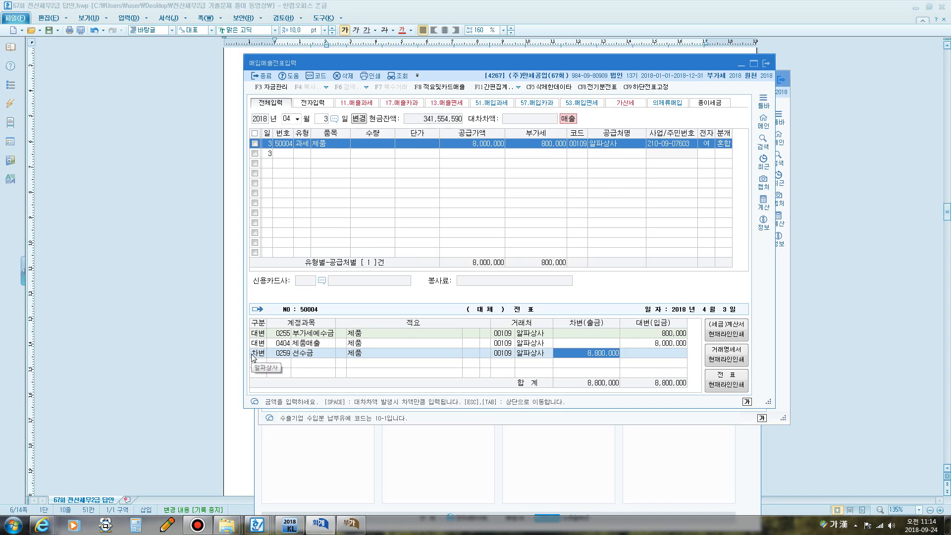
type("800,000")
key("Return")
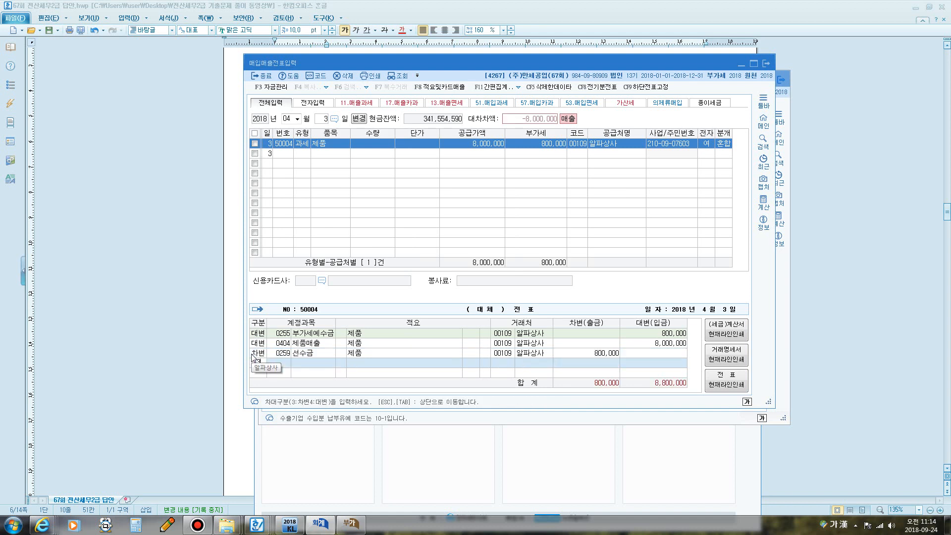
type("3")
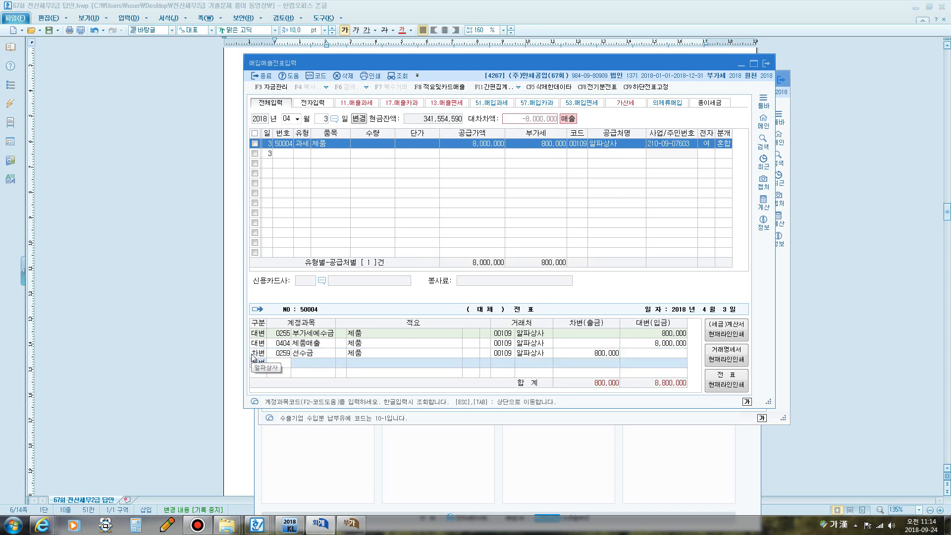
type("108")
key("Return")
key("Return")
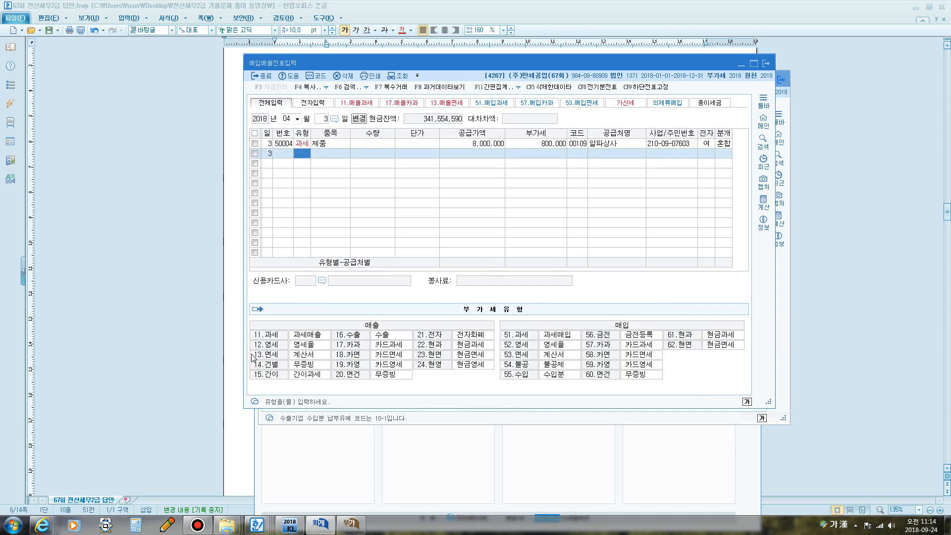
- Refresh the VAT return so it shows 91,000,000 sales with 9,100,000 tax
left_click(352, 524)
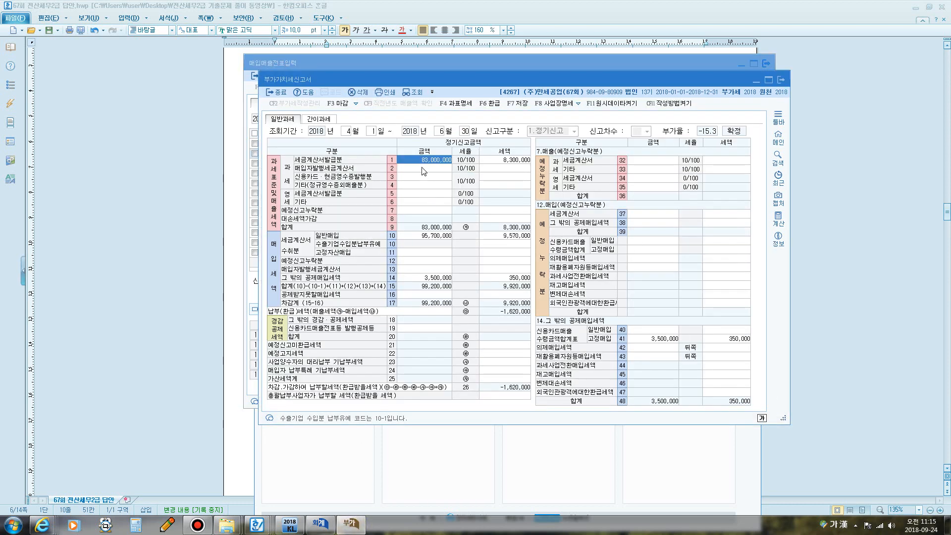
key("F12")
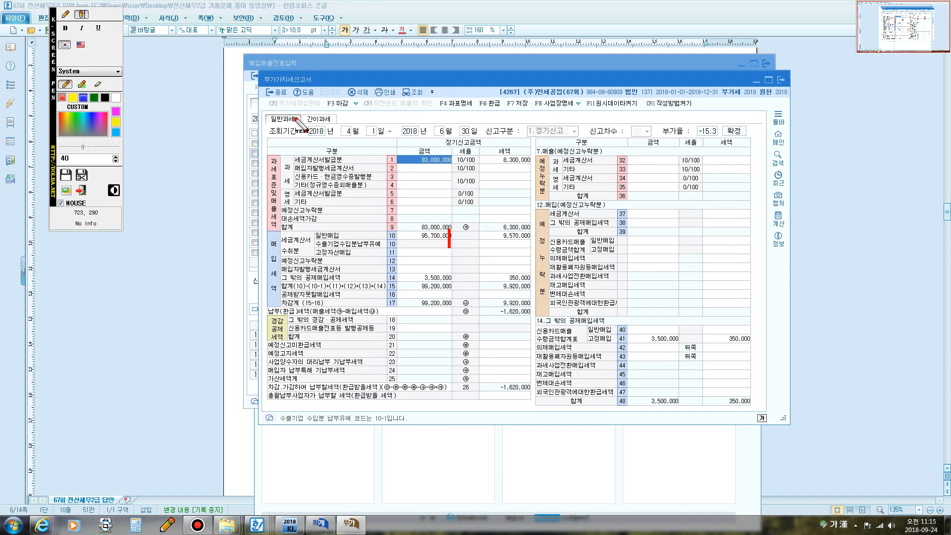
left_click(64, 14)
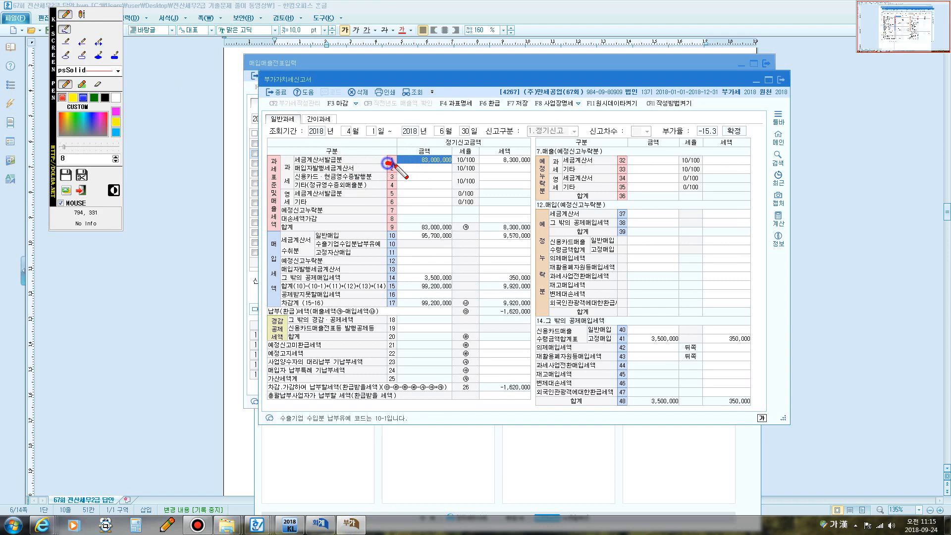
left_click_drag(387, 163, 396, 152)
key("F12")
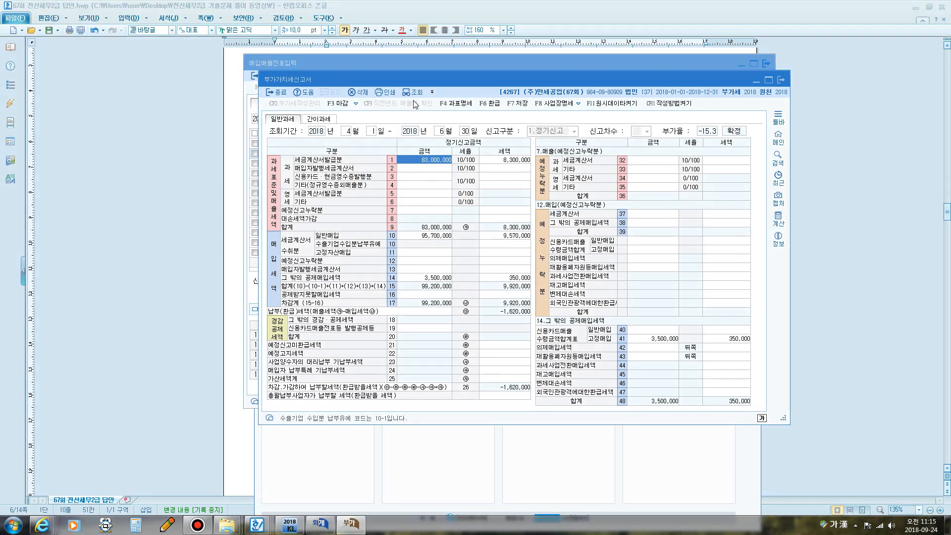
left_click(416, 93)
- Back in voucher entry, set the new entry day to the 21st
left_click(378, 66)
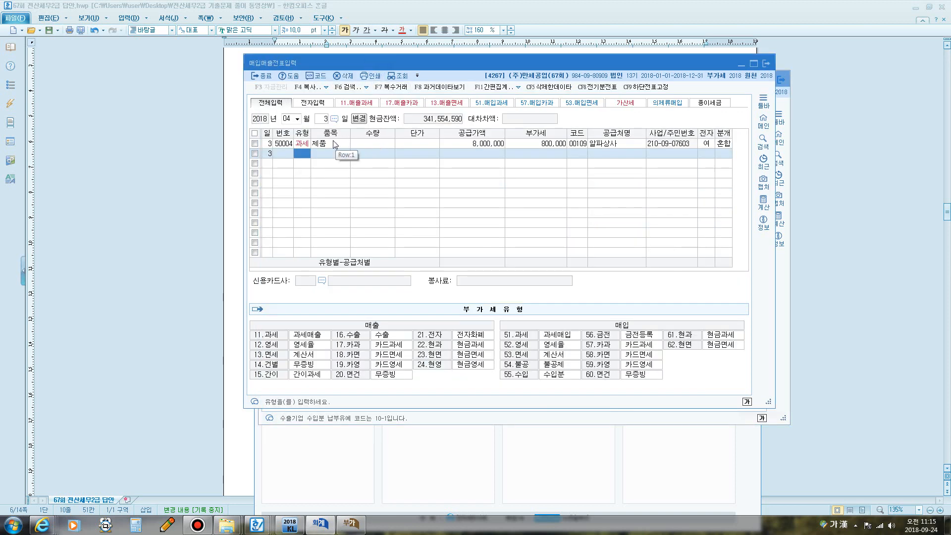
left_click(323, 118)
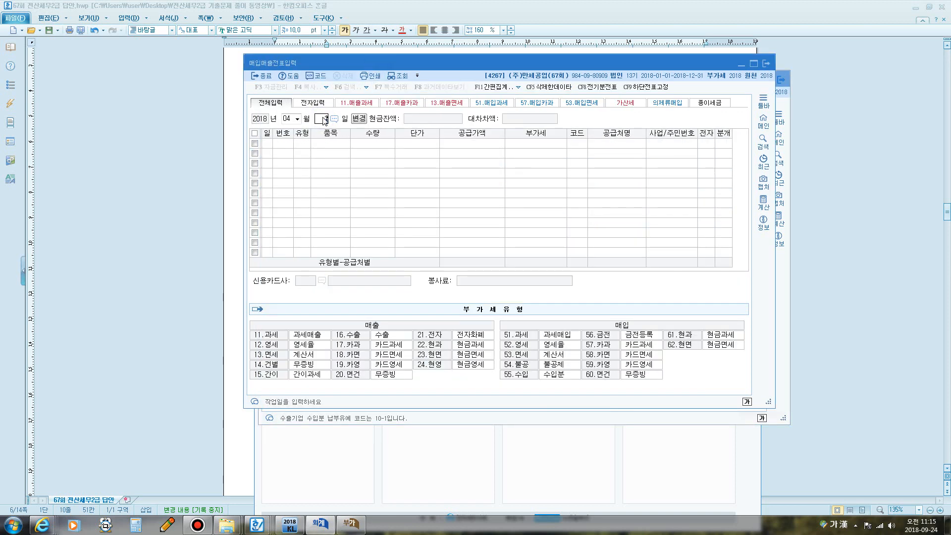
type("21")
key("Return")
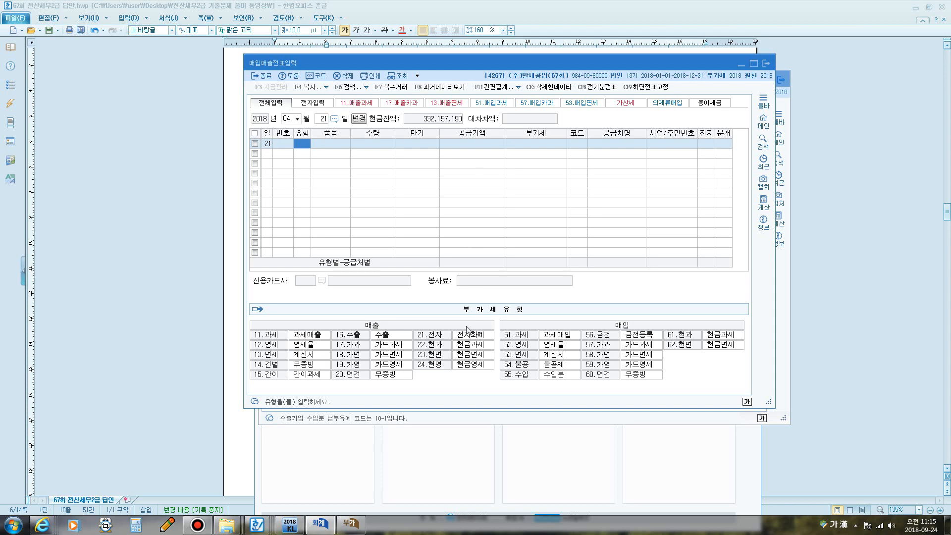
- Highlight question [2]'s key figures: 51 과세, 100,000 unit price, 8,800,000 cheque payment, balance payable
left_click(231, 74)
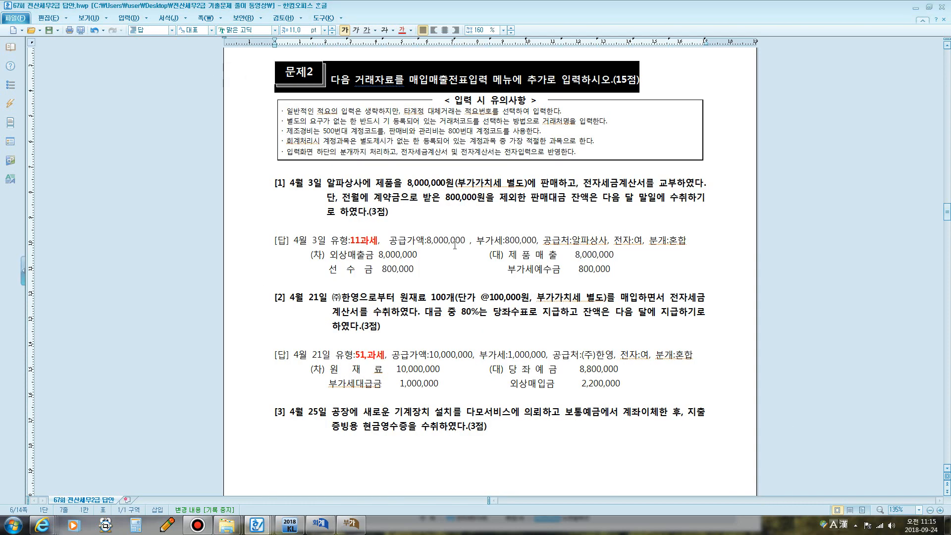
scroll(444, 247, "down", 3)
scroll(444, 247, "down", 2)
left_click_drag(410, 99, 372, 113)
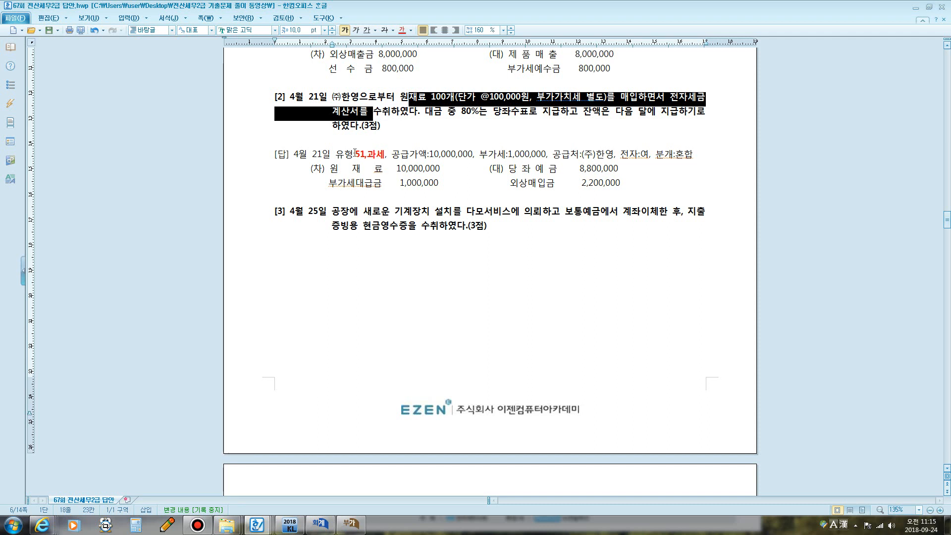
left_click_drag(356, 153, 385, 154)
left_click_drag(452, 112, 512, 118)
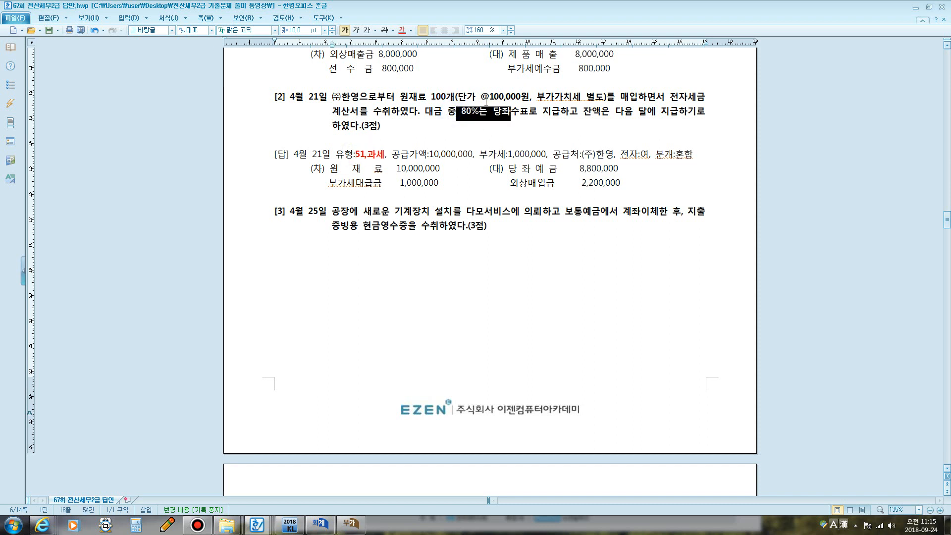
left_click_drag(438, 95, 527, 94)
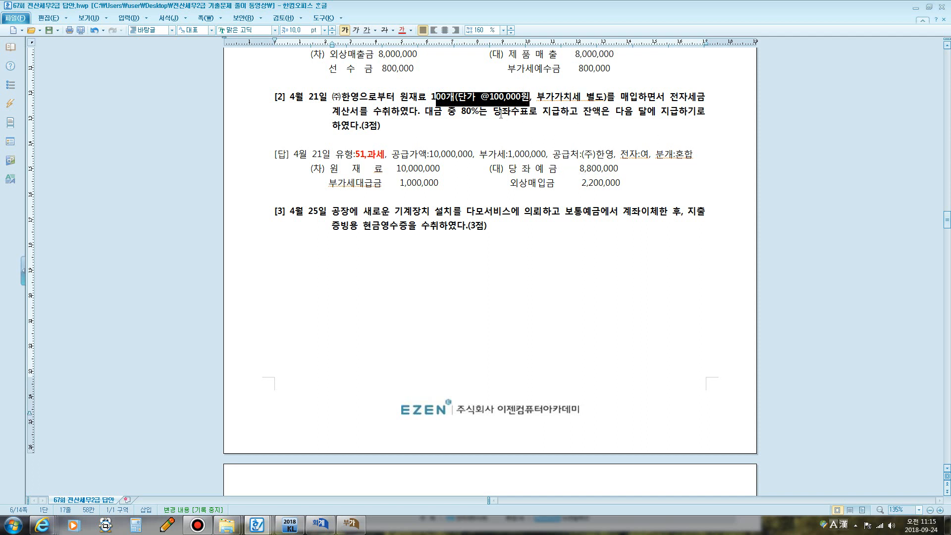
left_click_drag(501, 115, 602, 114)
left_click_drag(574, 168, 617, 168)
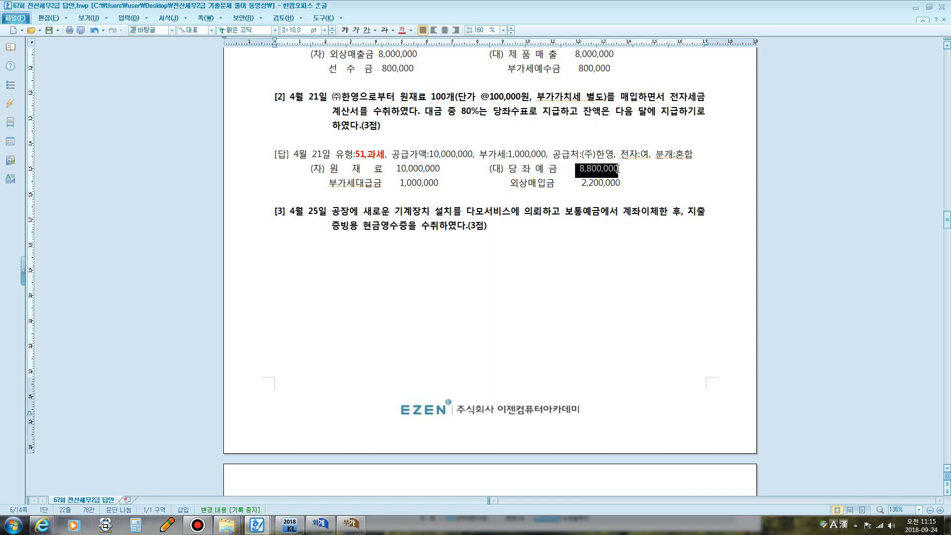
left_click_drag(624, 113, 691, 119)
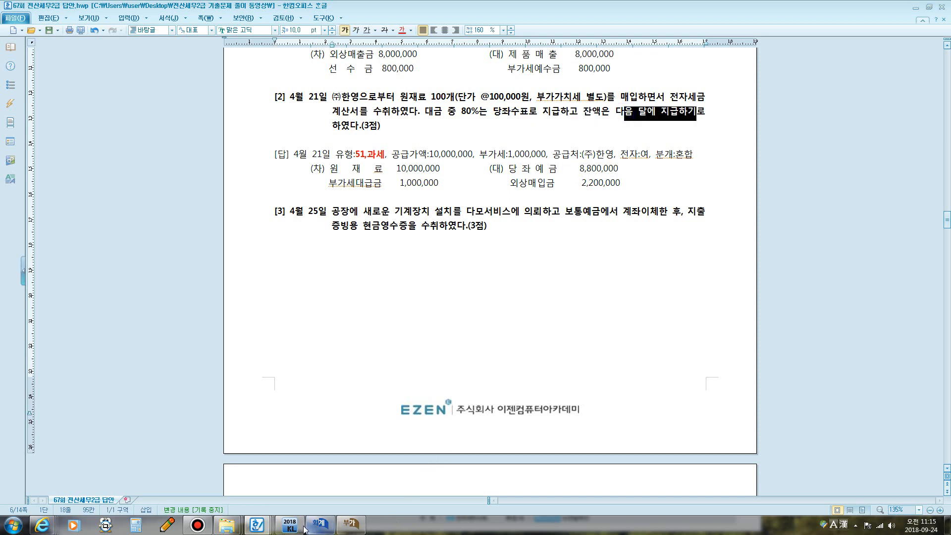
- Enter a 과세 purchase line for 원재료, quantity 100 at a 100,000 unit price
left_click(319, 524)
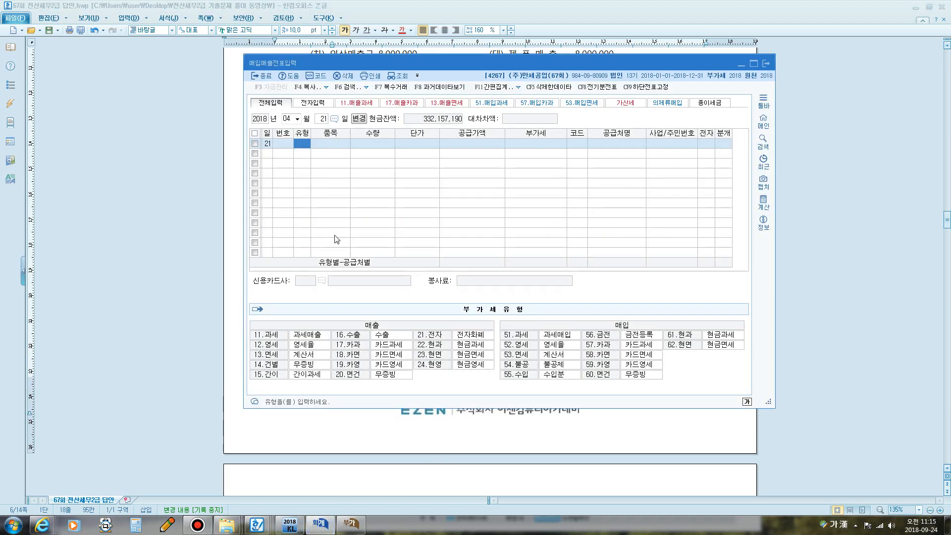
type("11")
key("Return")
type("ㅇ")
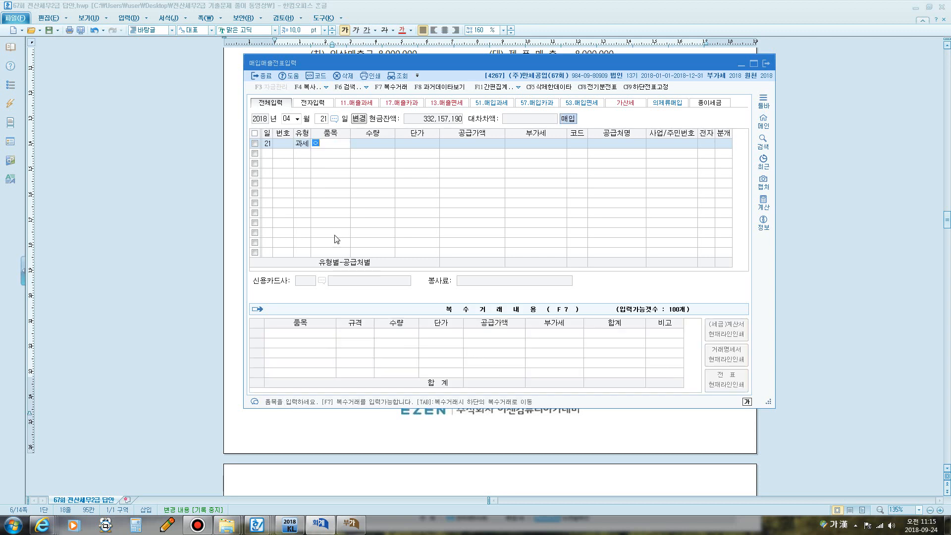
type("재료")
key("Return")
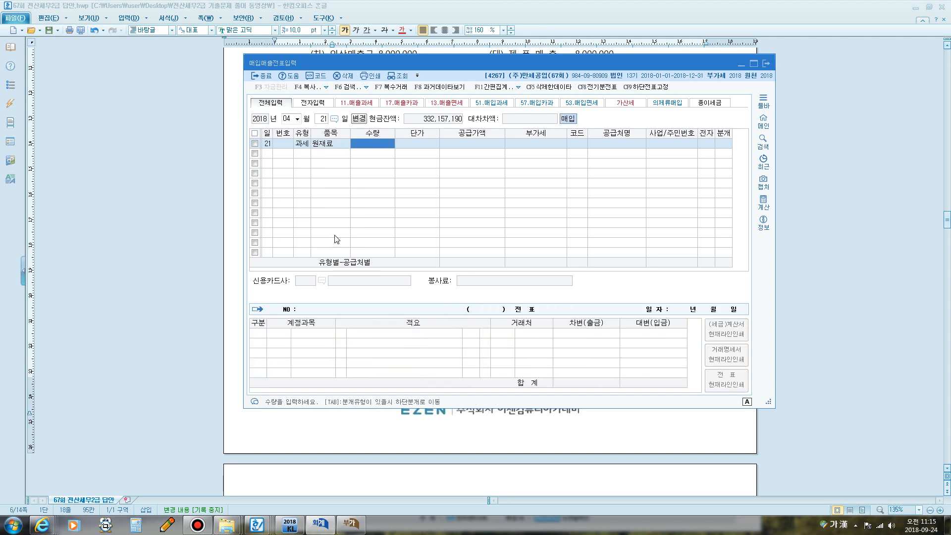
type("100")
key("Return")
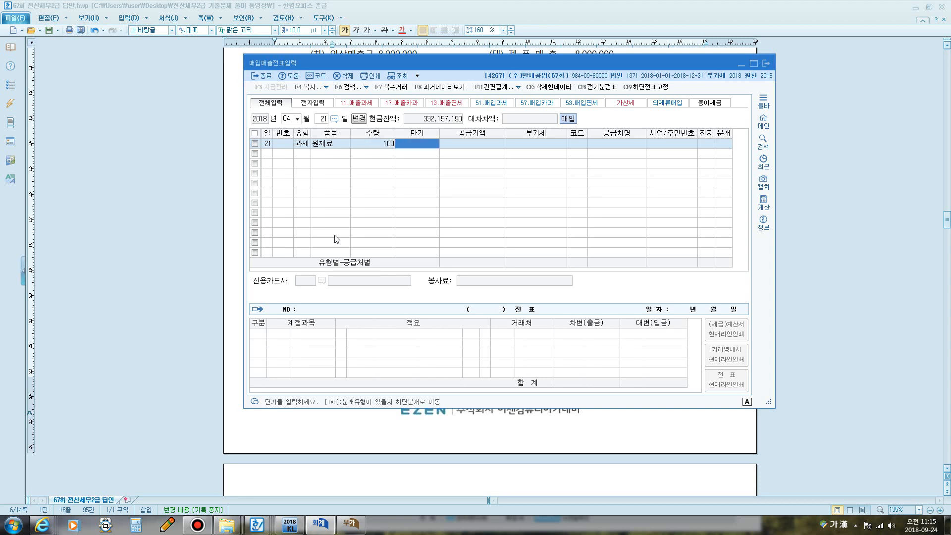
type("100,000")
key("Return")
key("Return")
key("Return")
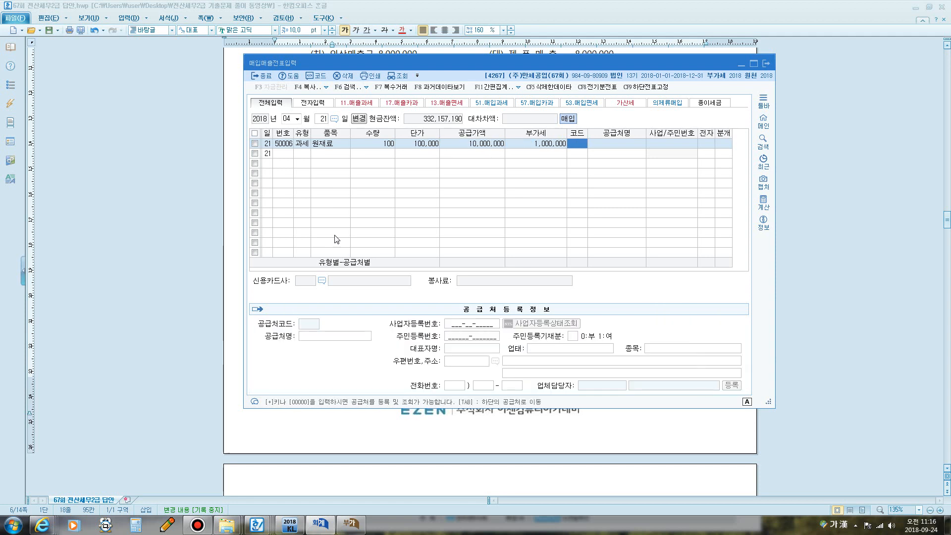
- Pick (주)한영 as supplier, mark it an electronic invoice, and choose mixed journal 3
type("한영")
key("Return")
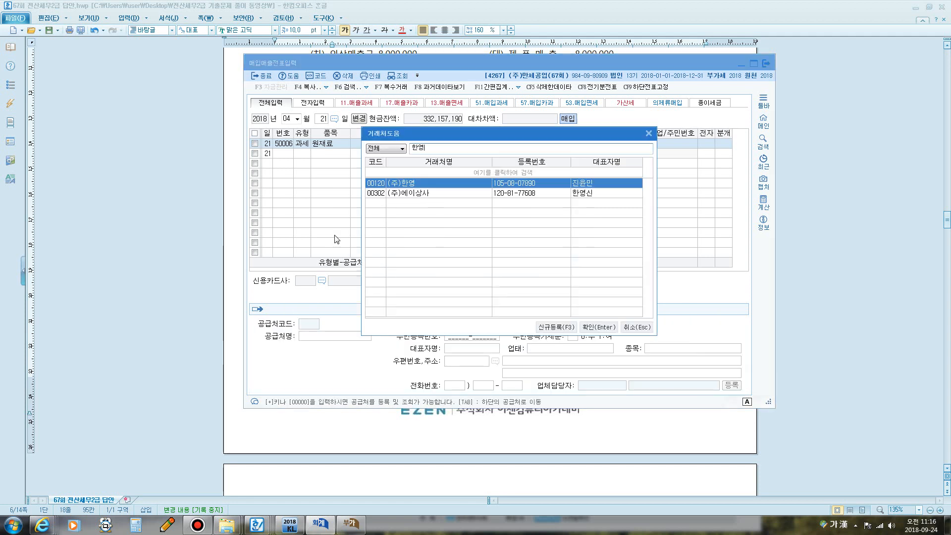
key("Return")
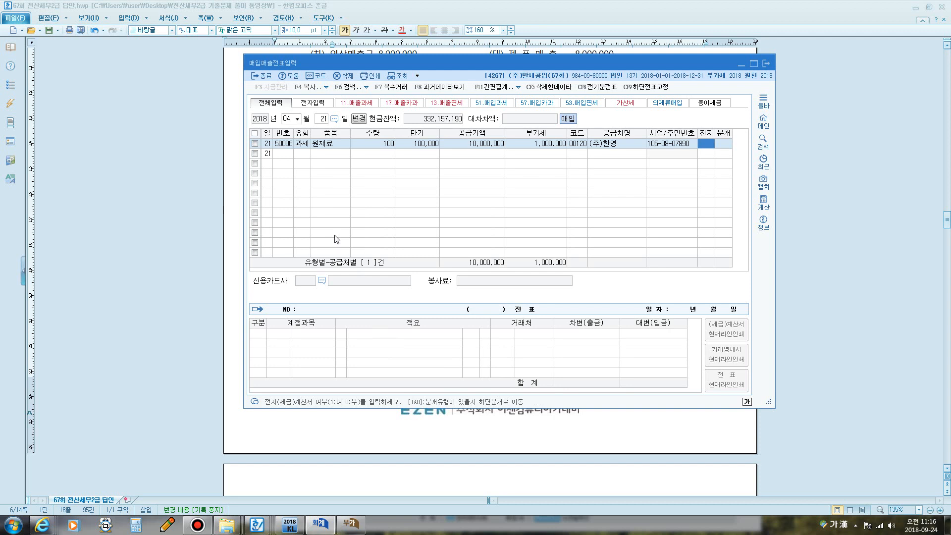
type("1")
key("Return")
type("3")
key("Return")
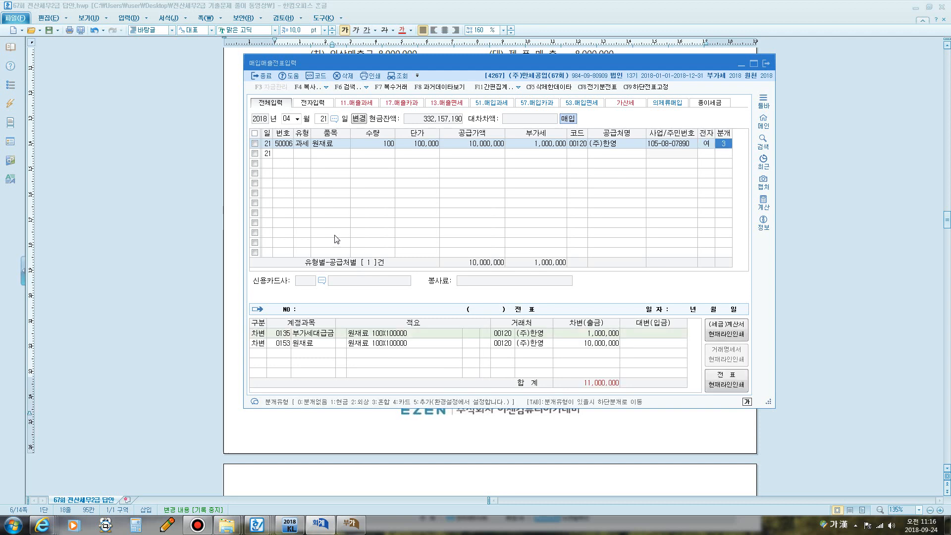
key("Return")
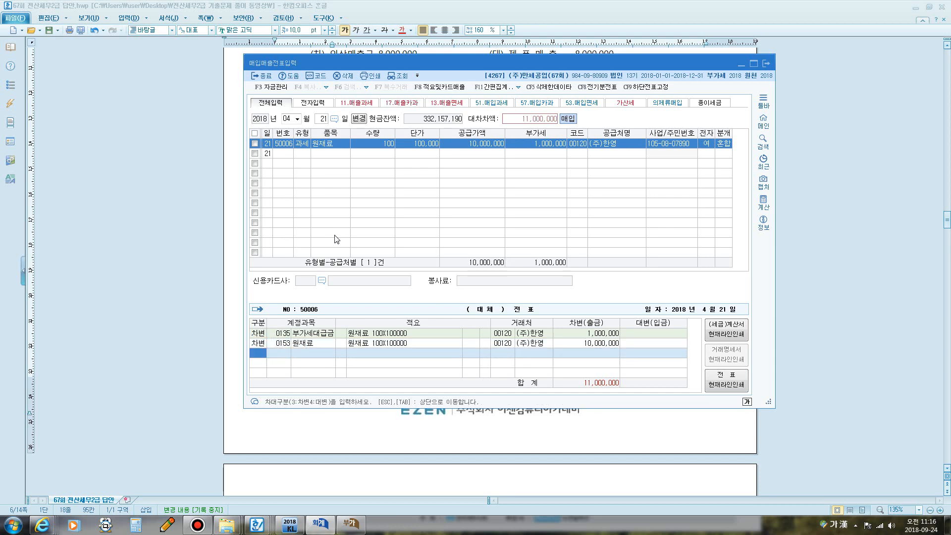
- Credit 102 당좌예금 8,800,000 and 251 외상매입금 for the 2,200,000 remainder
type("4")
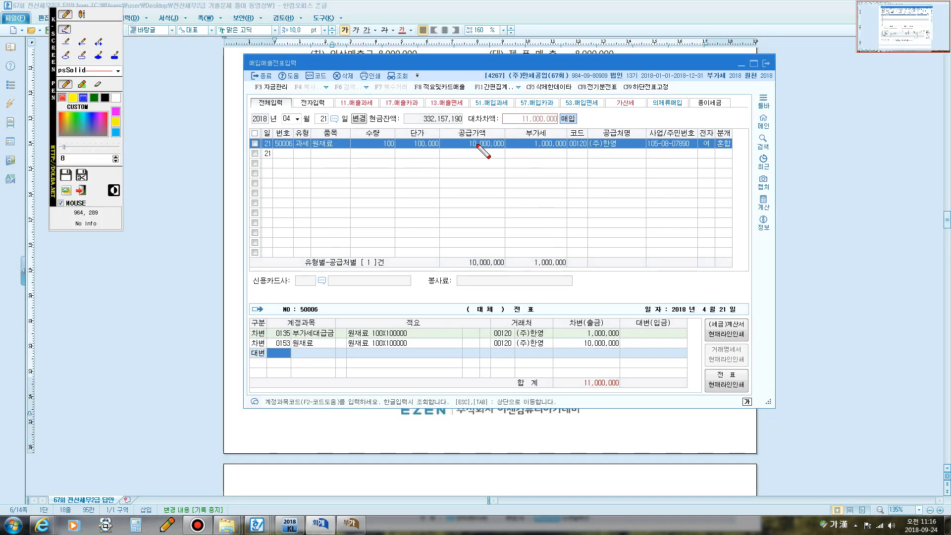
mouse_move(459, 138)
left_mouse_down()
mouse_move(463, 154)
mouse_move(582, 133)
mouse_move(532, 158)
mouse_move(463, 151)
left_mouse_up()
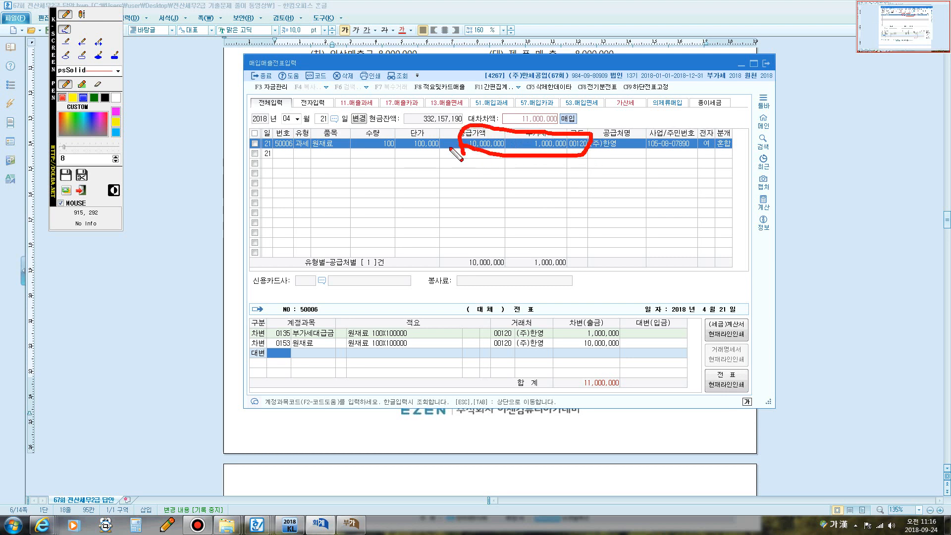
key("Escape")
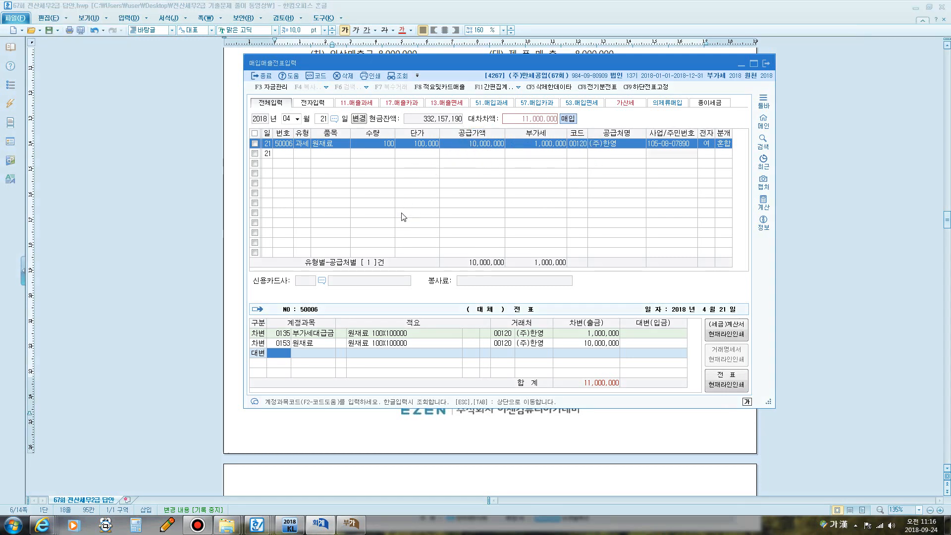
type("102")
key("Return")
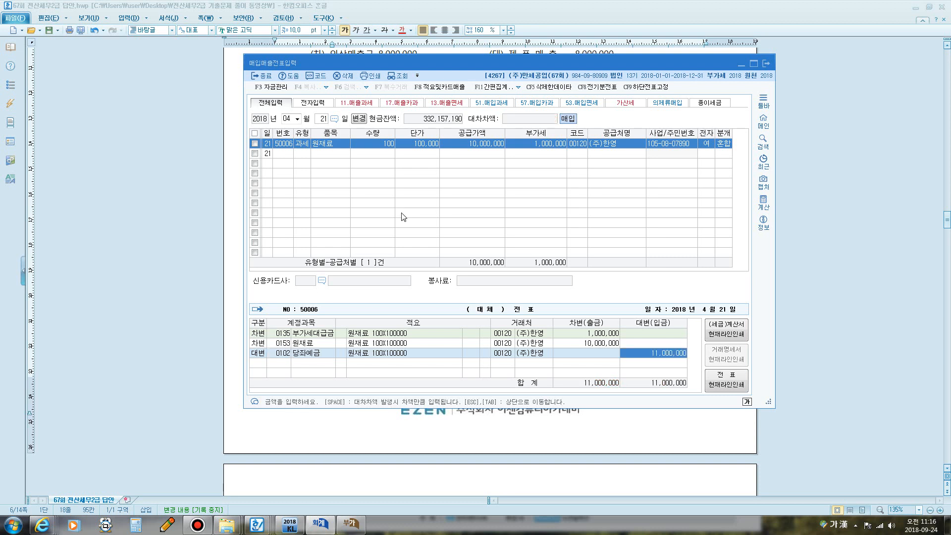
type("8,800,000")
key("Return")
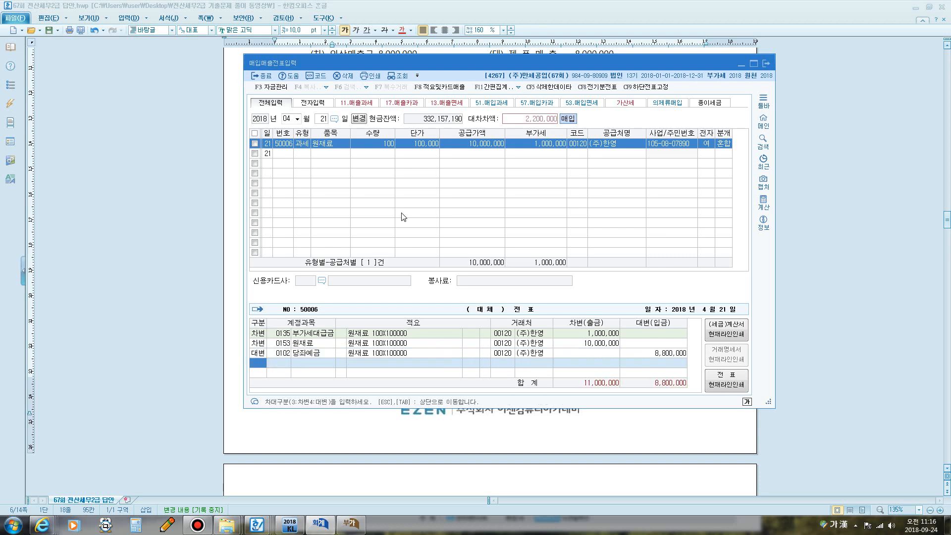
type("4")
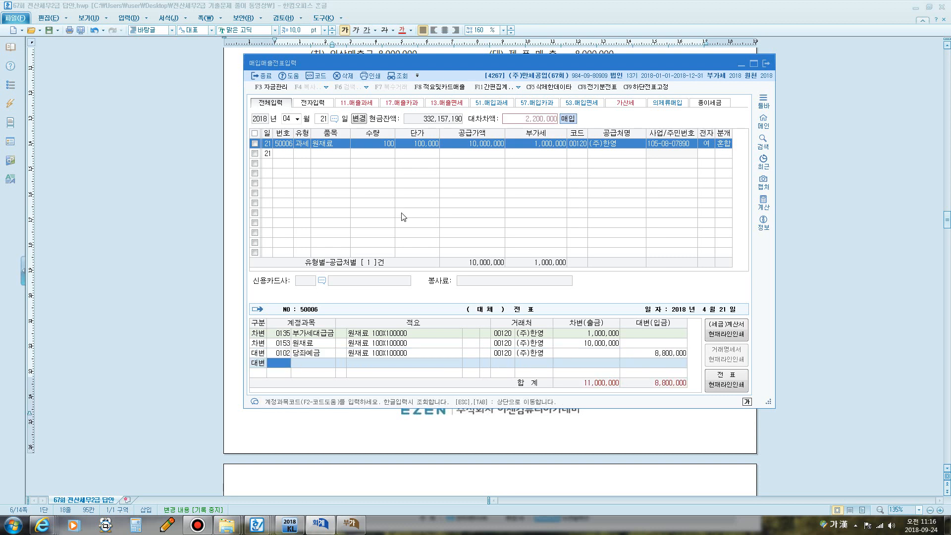
type("251")
key("Return")
key("Return")
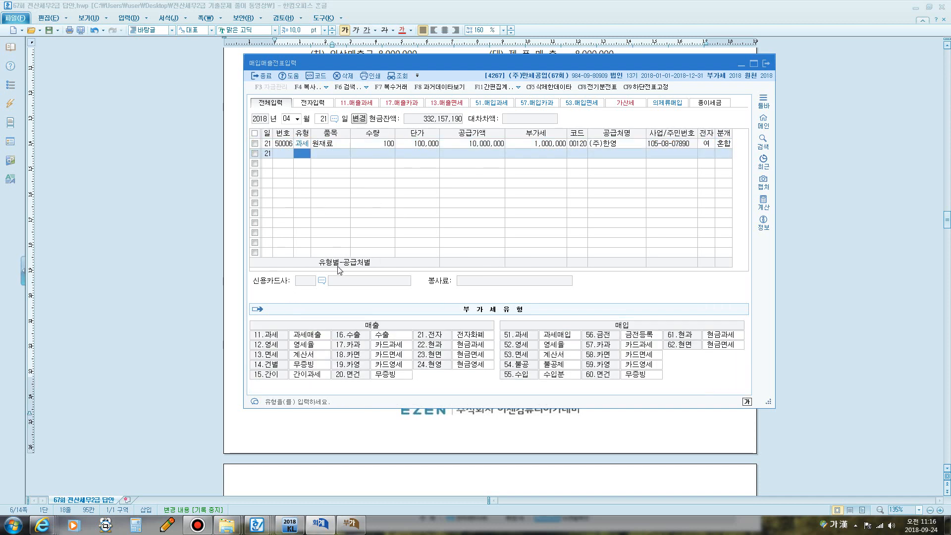
- Recalculate the VAT return so line 10 reads 105,700,000 purchases with 10,570,000 tax
left_click(350, 525)
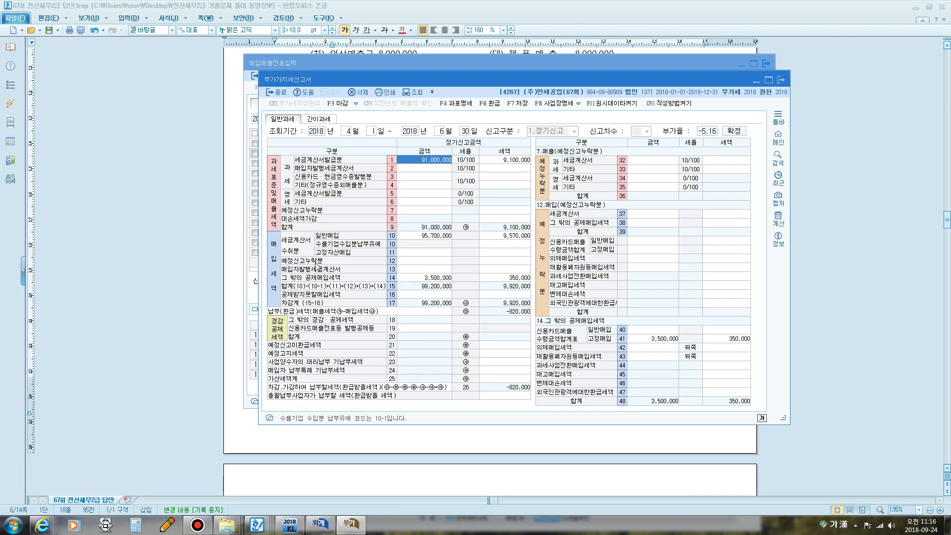
key("F9")
mouse_move(284, 257)
left_mouse_down()
mouse_move(349, 241)
mouse_move(341, 230)
mouse_move(312, 229)
left_mouse_up()
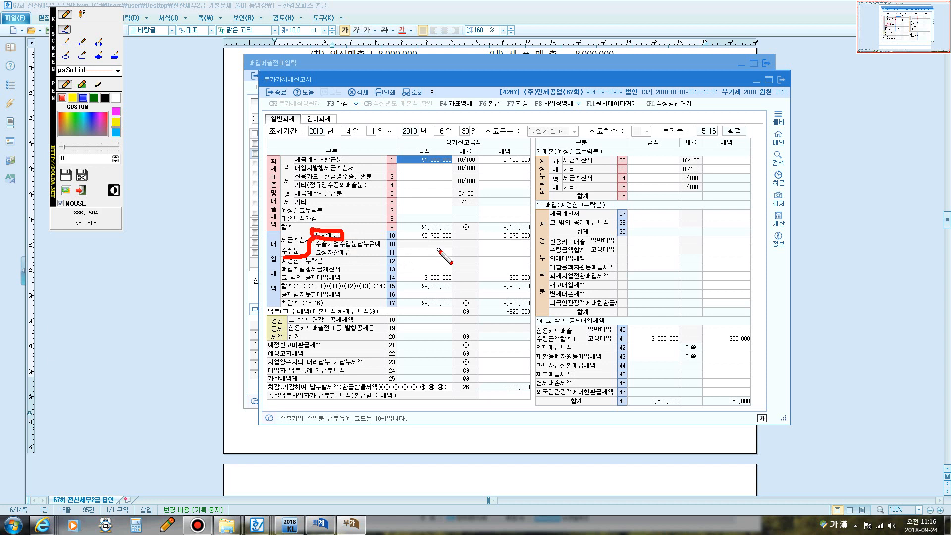
key("F9")
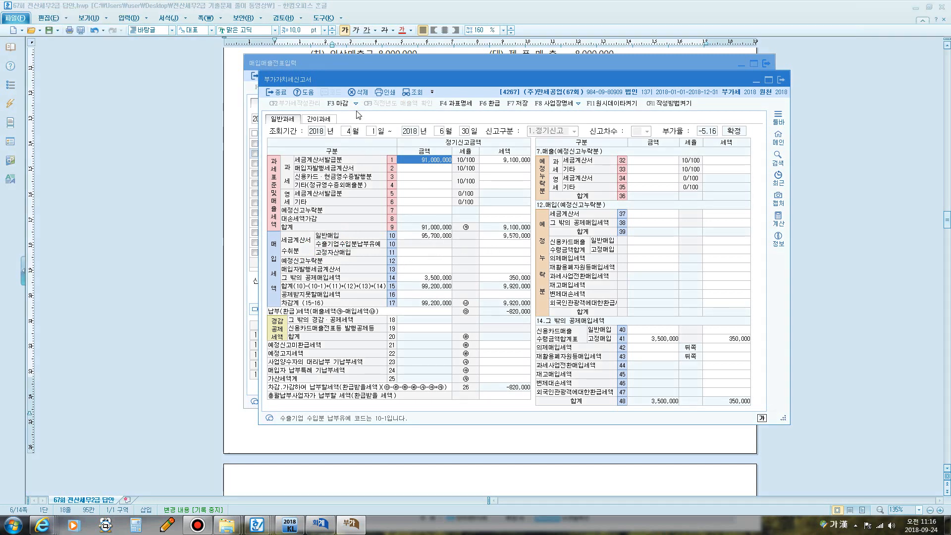
left_click(428, 235)
left_click(503, 235)
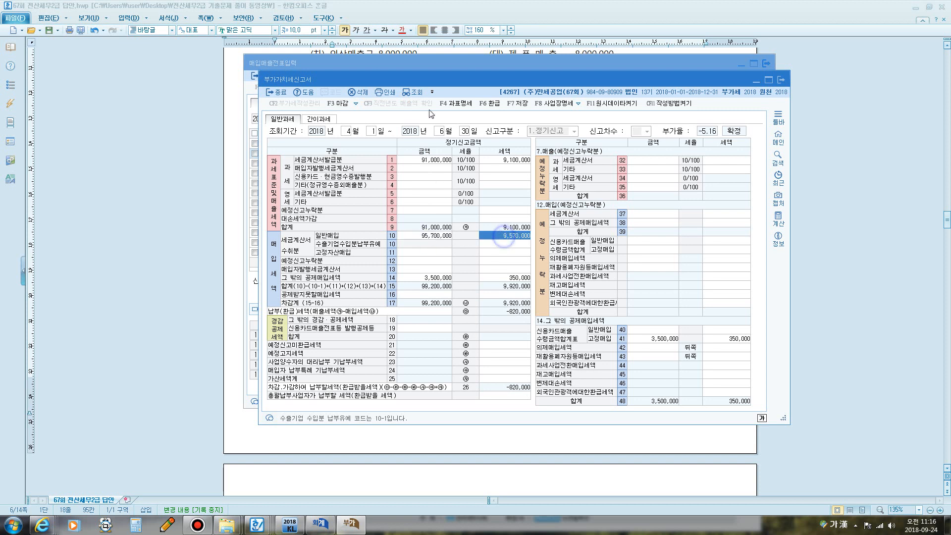
left_click(413, 92)
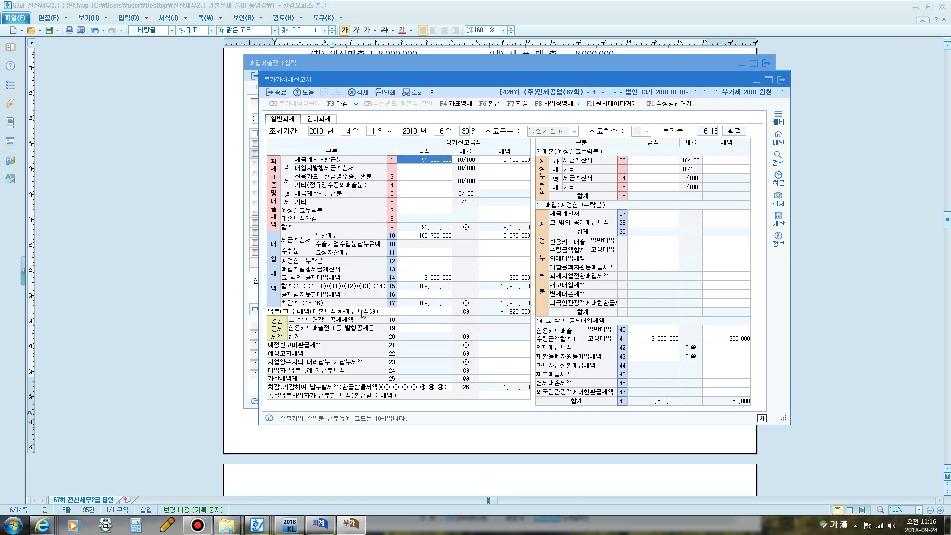
left_click(208, 314)
- Scroll to question [3] and underline the receipt's 350,000 VAT and 현금(지출증빙) heading
scroll(460, 192, "down", 3)
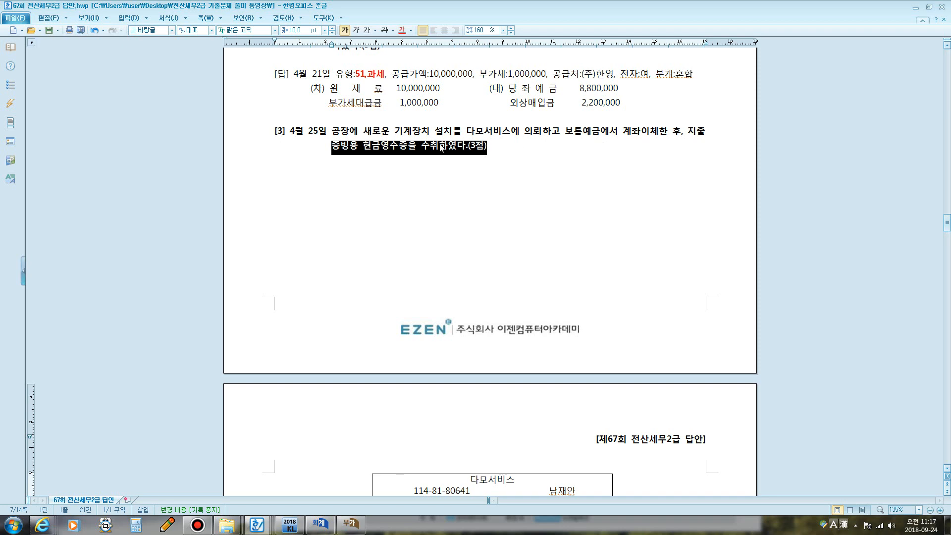
scroll(440, 147, "down", 1)
scroll(425, 148, "down", 8)
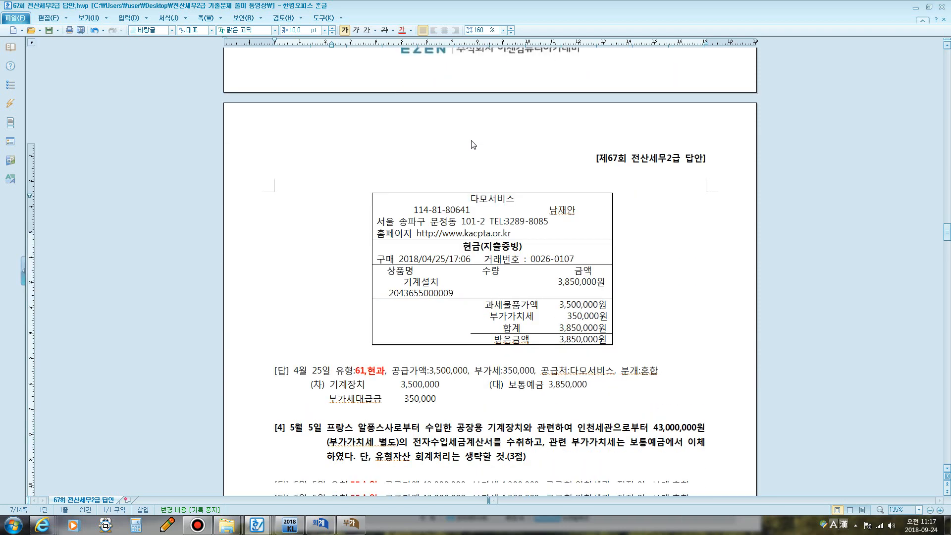
key("ctrl+F1")
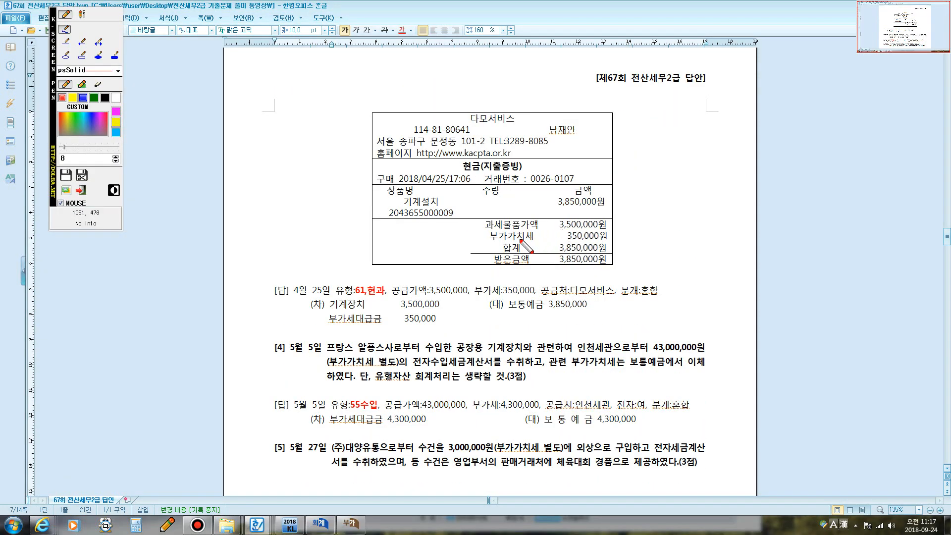
left_click_drag(493, 244, 603, 241)
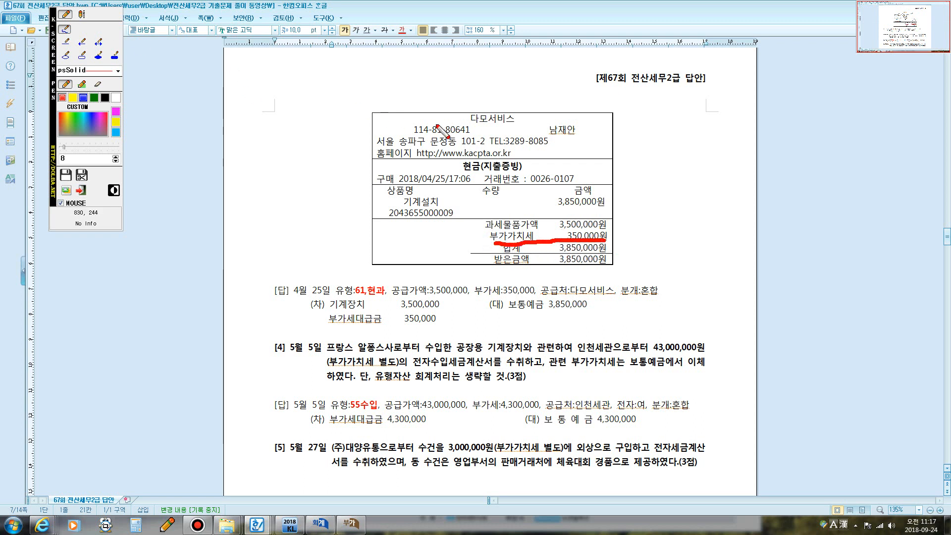
left_click_drag(461, 172, 545, 178)
- Write the note '현금영수증 / 과세' beside the receipt, then clear all annotations
left_click(82, 14)
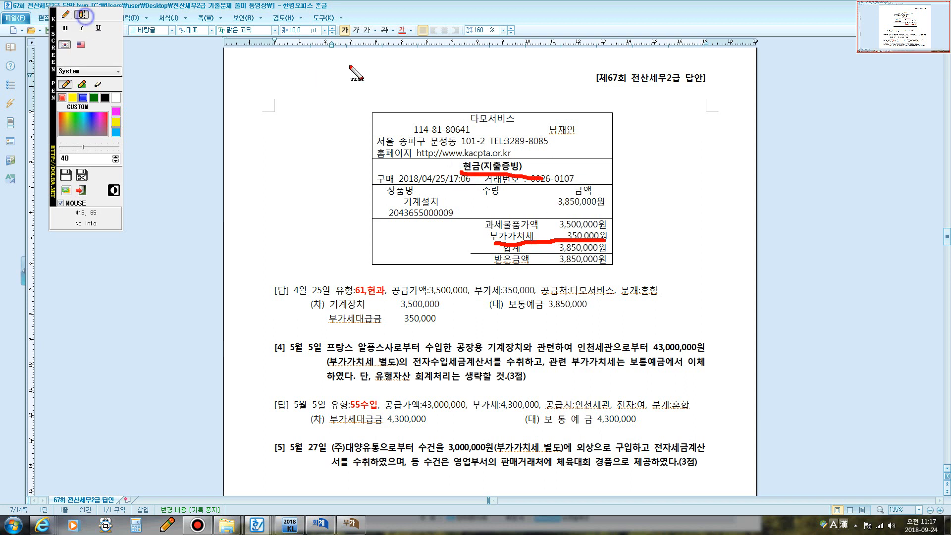
left_click(636, 175)
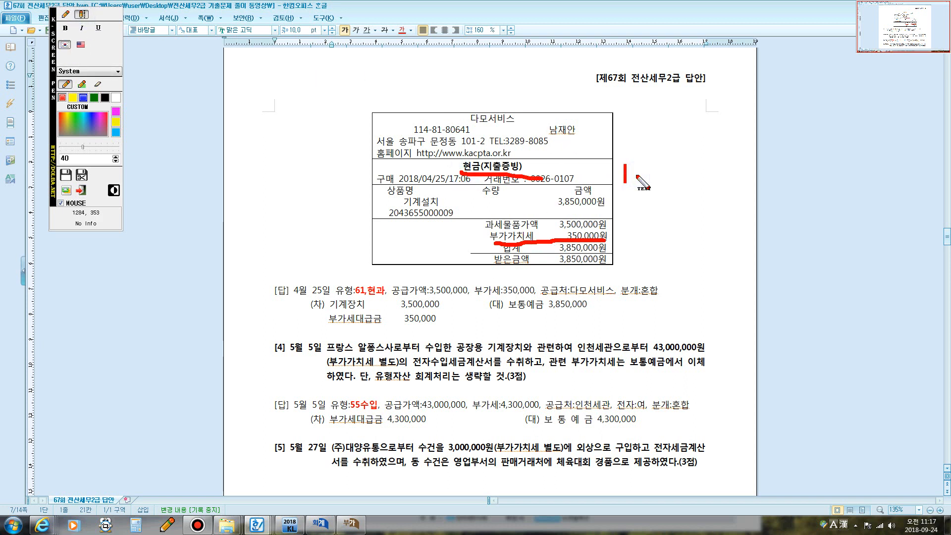
type("현금영")
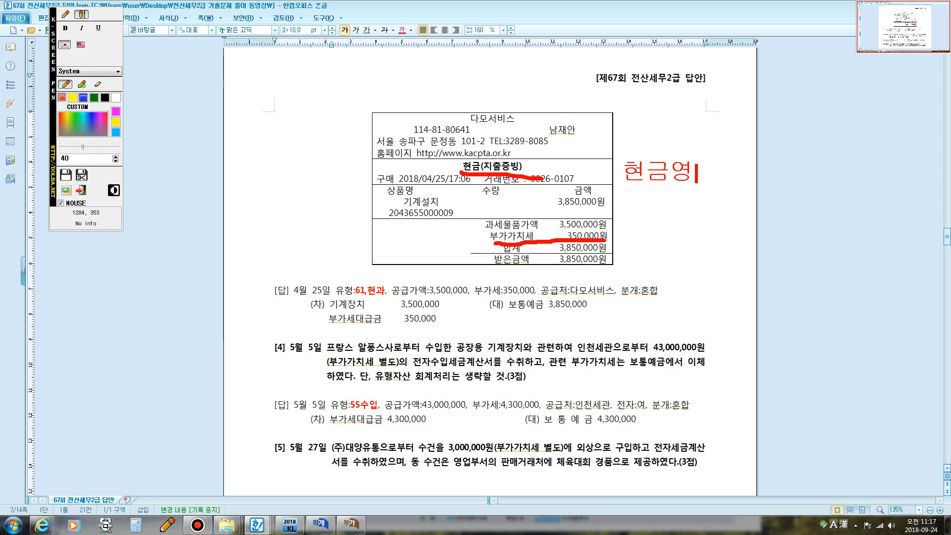
type("수증")
key("Return")
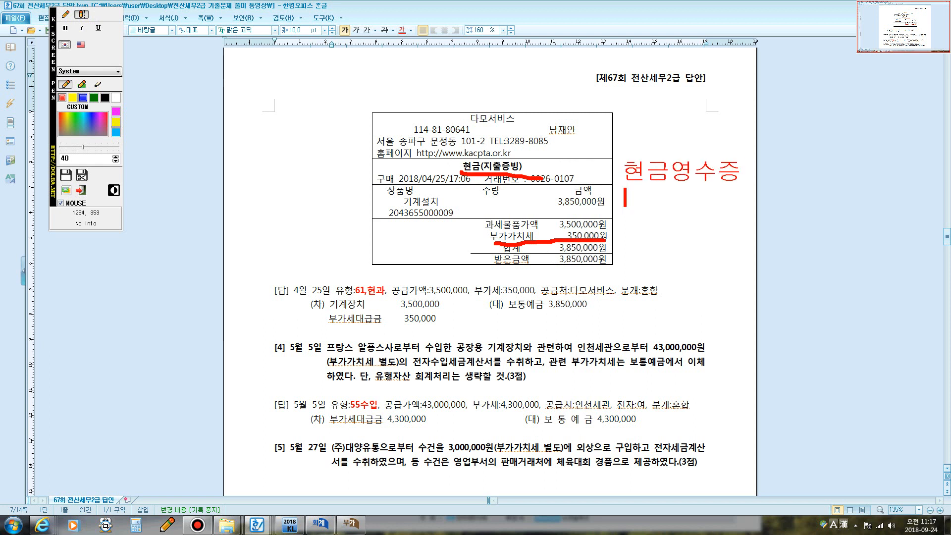
type("과세")
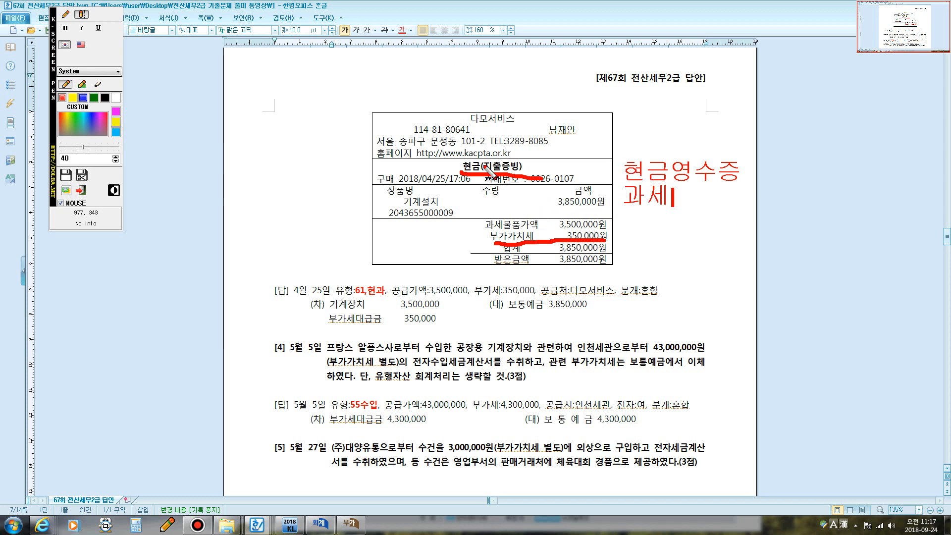
right_click(539, 204)
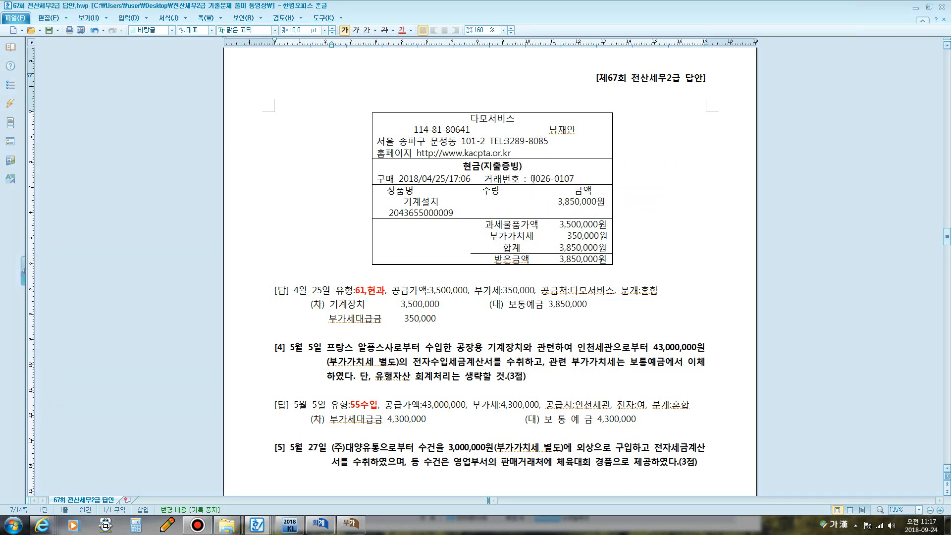
- Enter an April 25 line of type 61 현과 with item 기계장치, ready for the supply amount
left_click(349, 526)
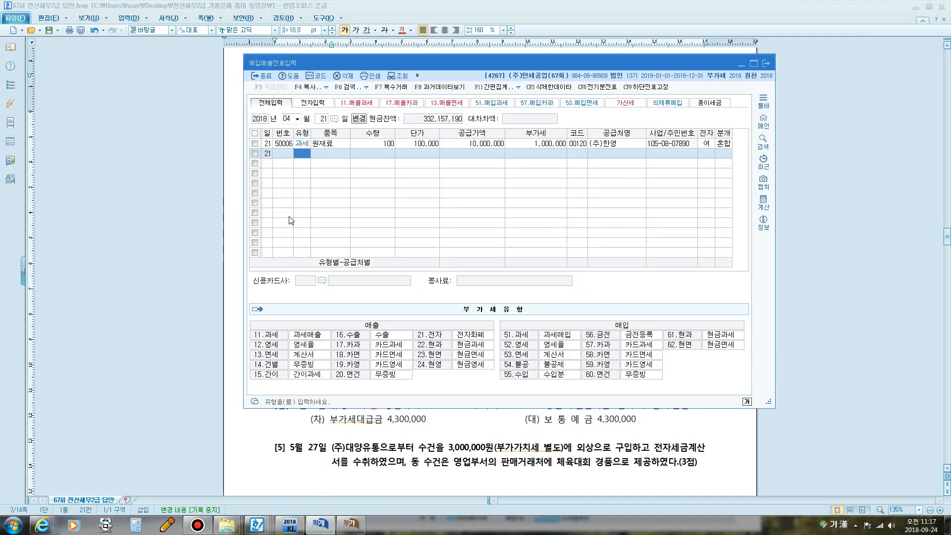
left_click(322, 120)
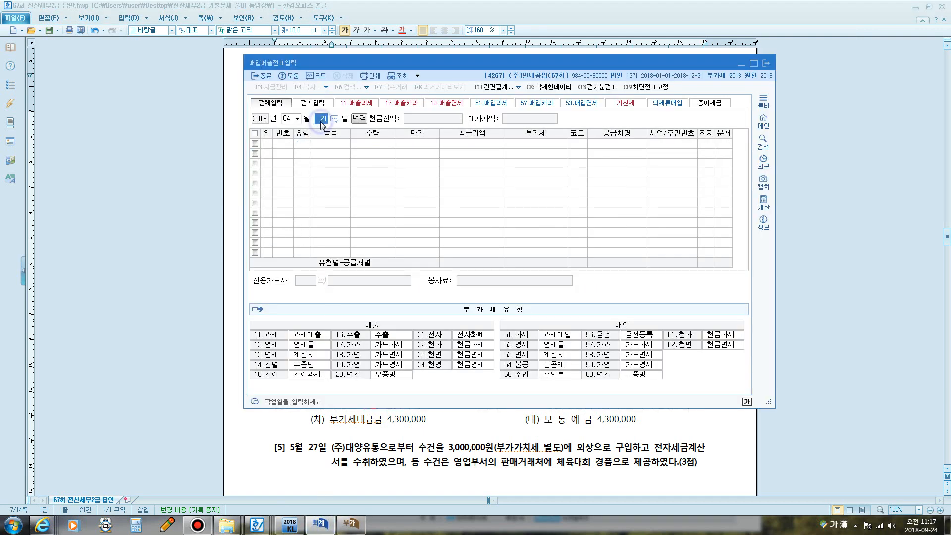
type("25")
key("Return")
type("61")
key("Return")
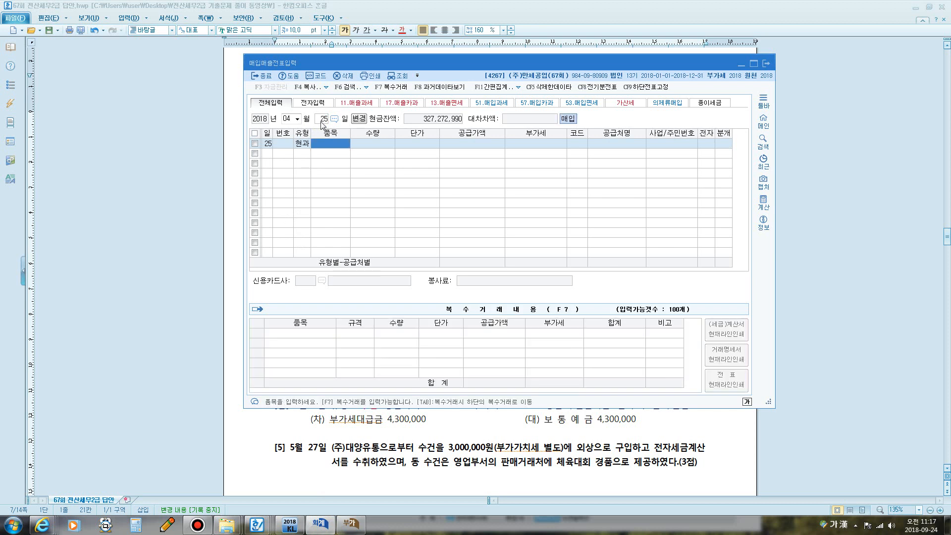
type("기계장치")
key("Return")
key("Return")
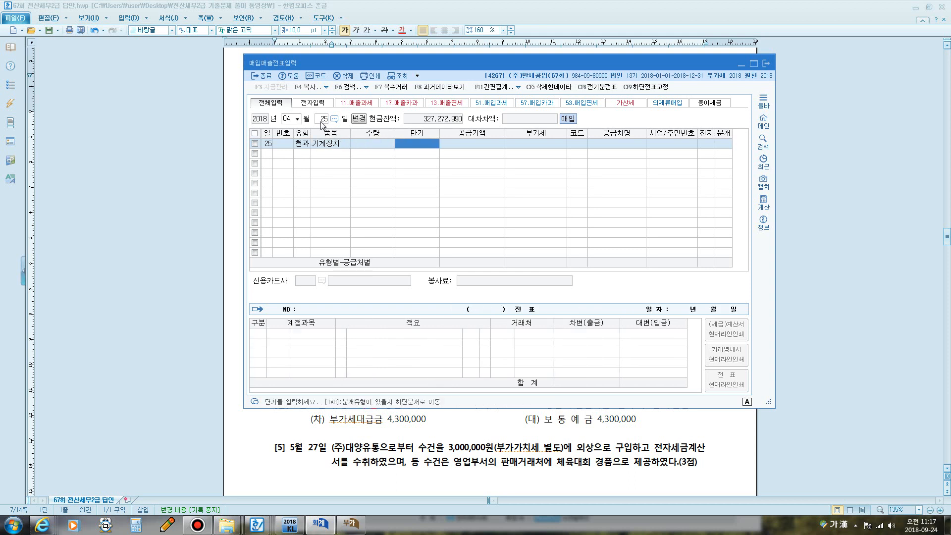
key("Return")
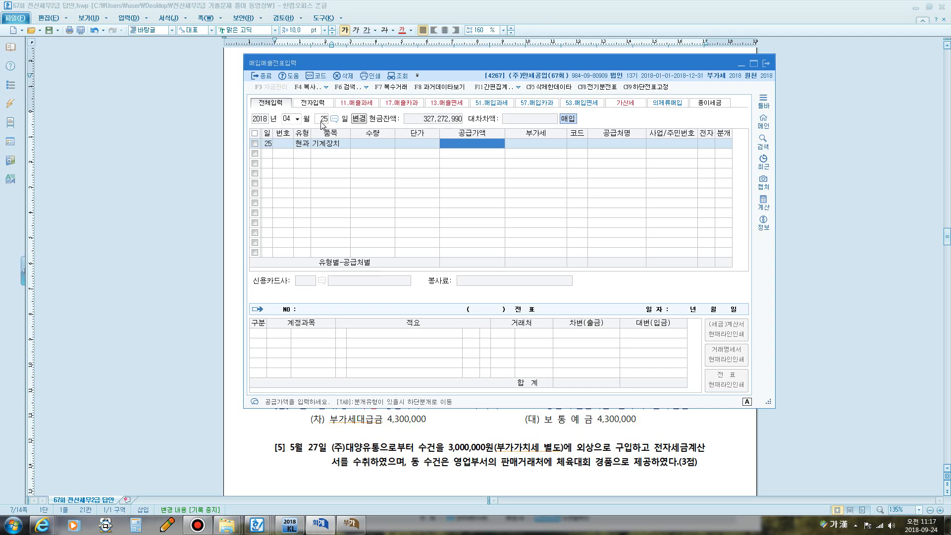
- Enter the 3,850,000 total so VAT splits out, with supplier 다모서비스
type("3,850,000")
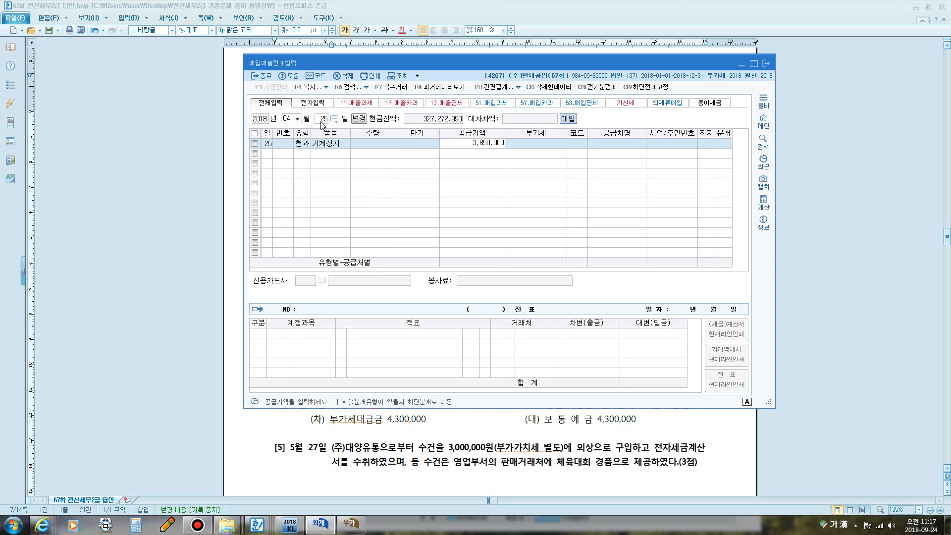
key("Return")
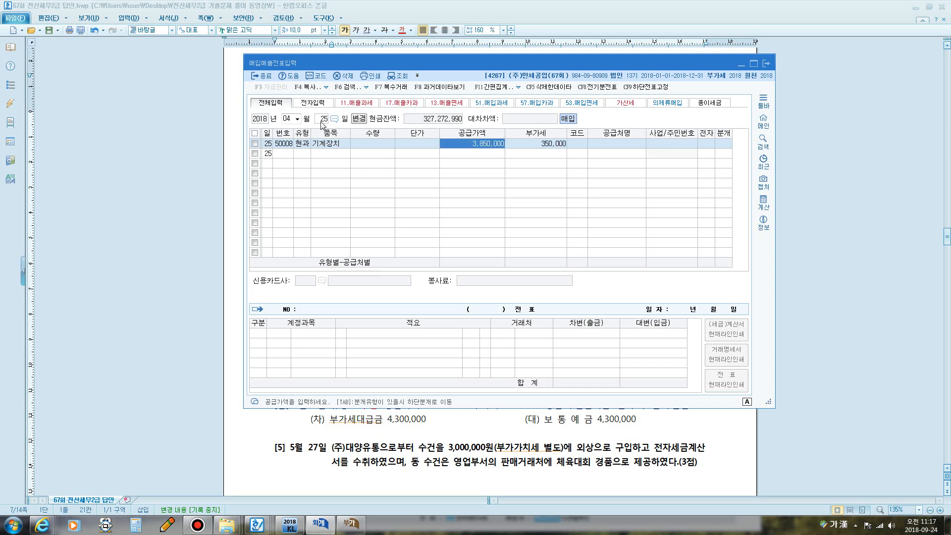
key("Return")
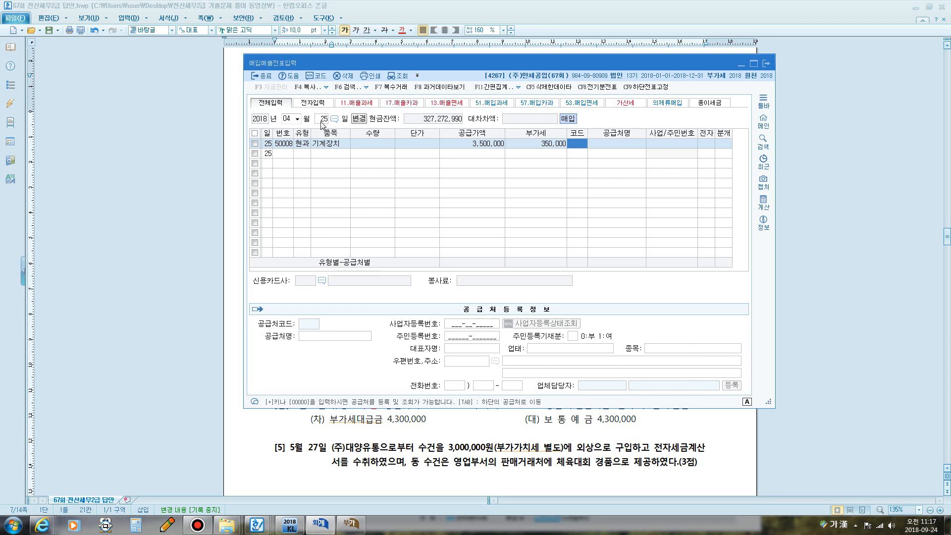
type("다모")
key("Return")
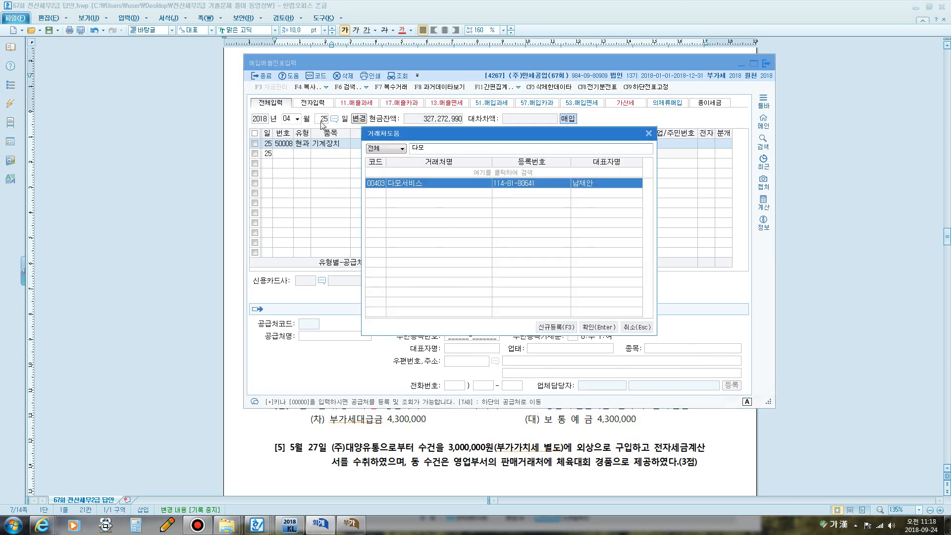
key("Return")
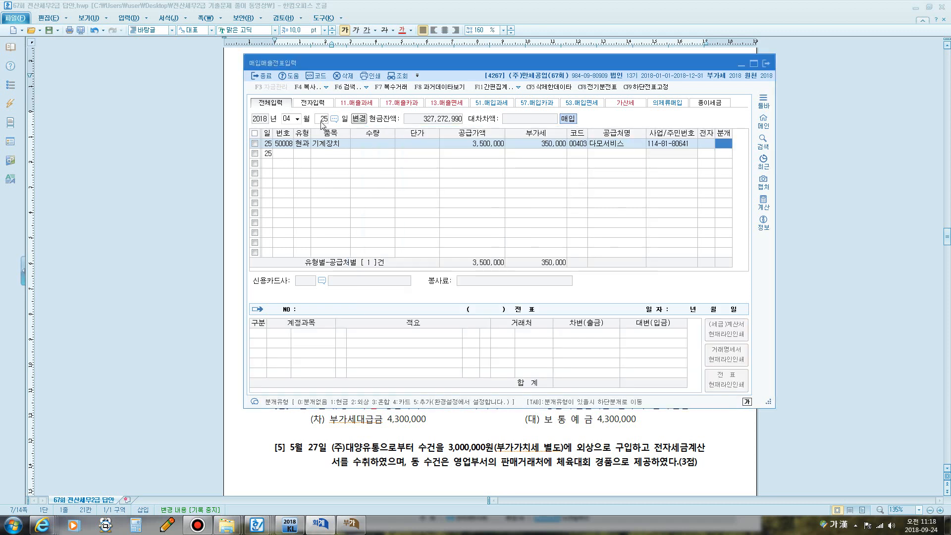
- Book a mixed journal debiting 0206 기계장치 and crediting 0103 보통예금, then bring up the VAT return
type("3")
key("Return")
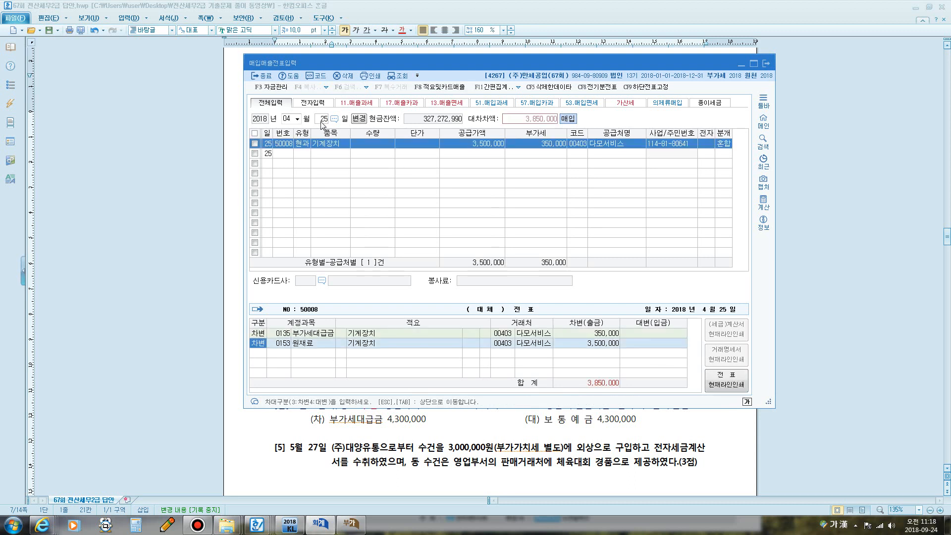
key("Return")
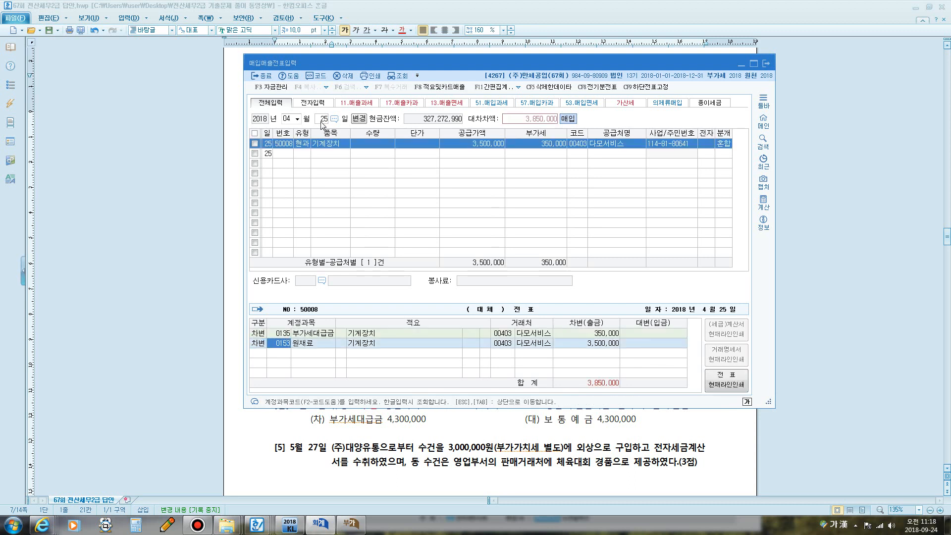
type("기계")
key("Return")
key("Return")
key("Return")
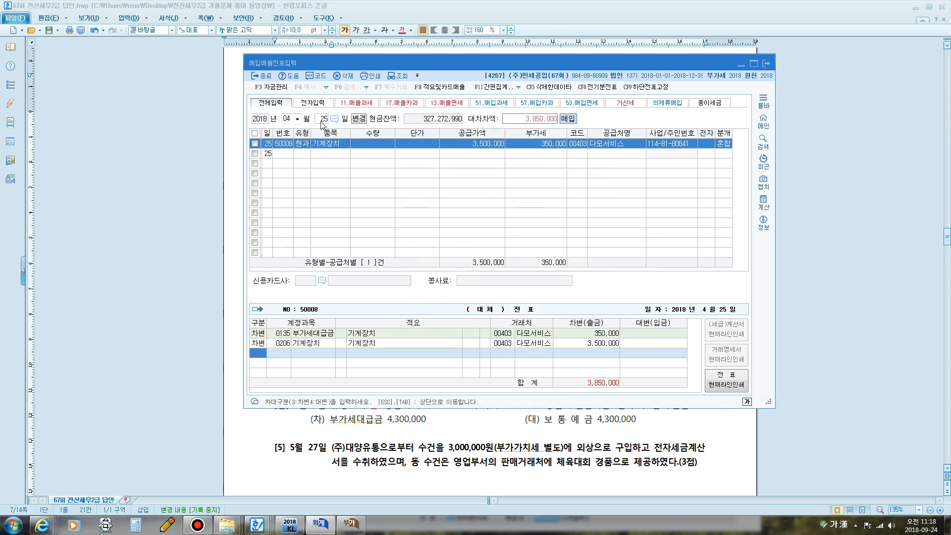
type("4")
key("Return")
type("103")
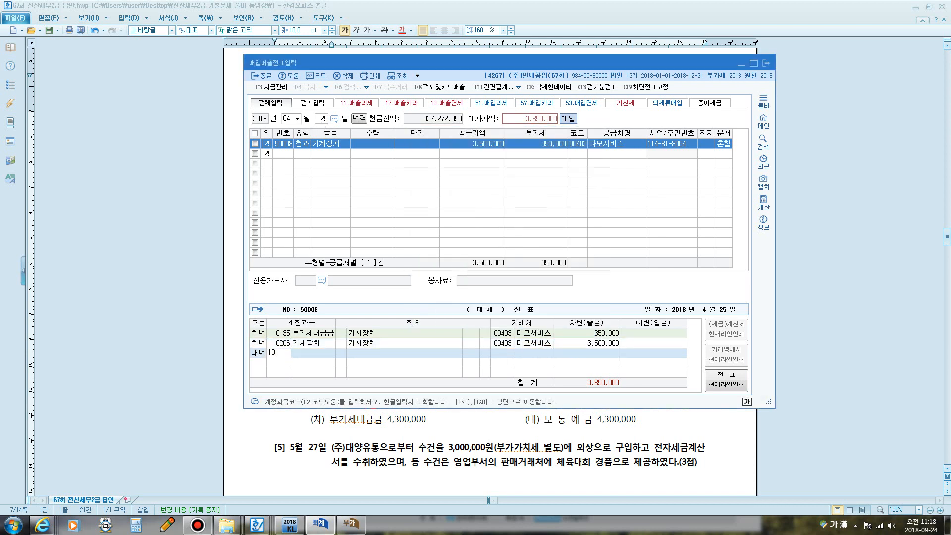
key("Return")
key("Return")
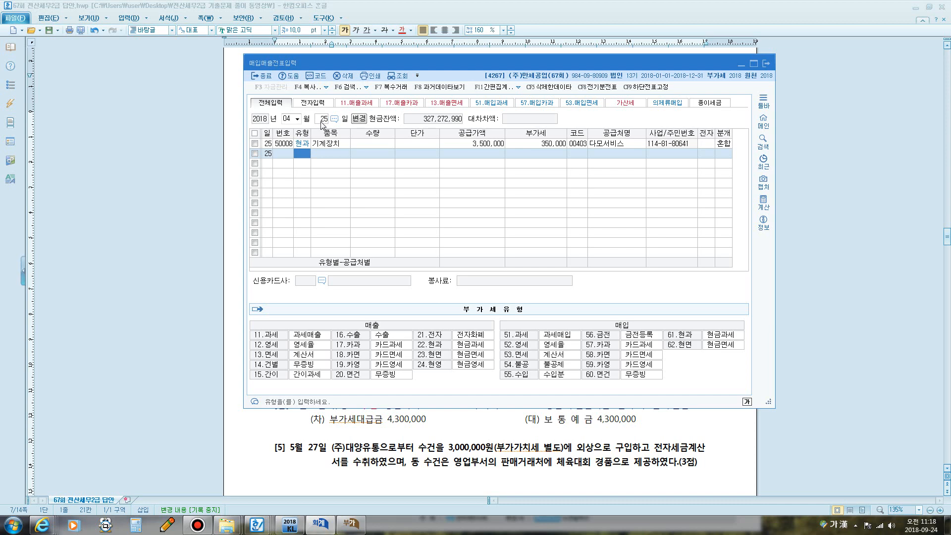
left_click(351, 524)
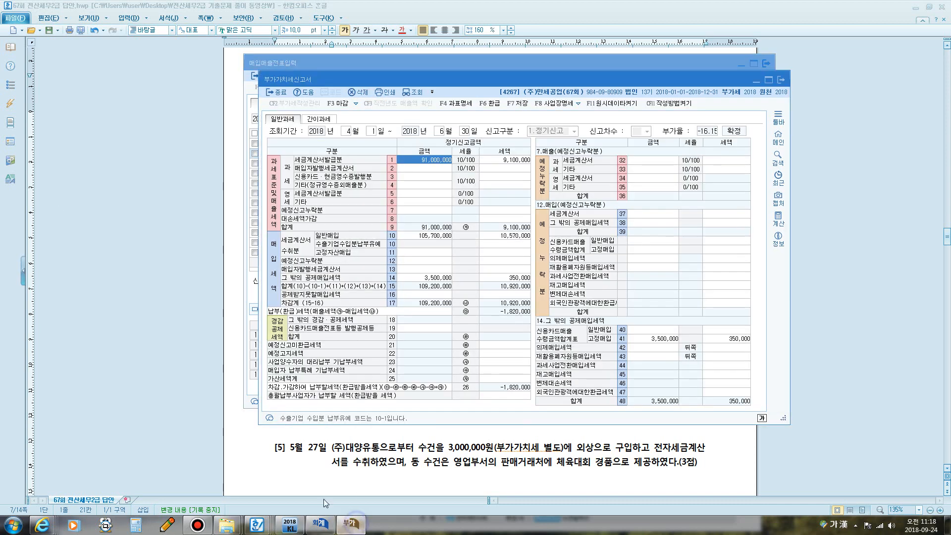
- Mark up rows 14 and 41, the fixed-asset input tax lines, with the screen pen
left_click(424, 279)
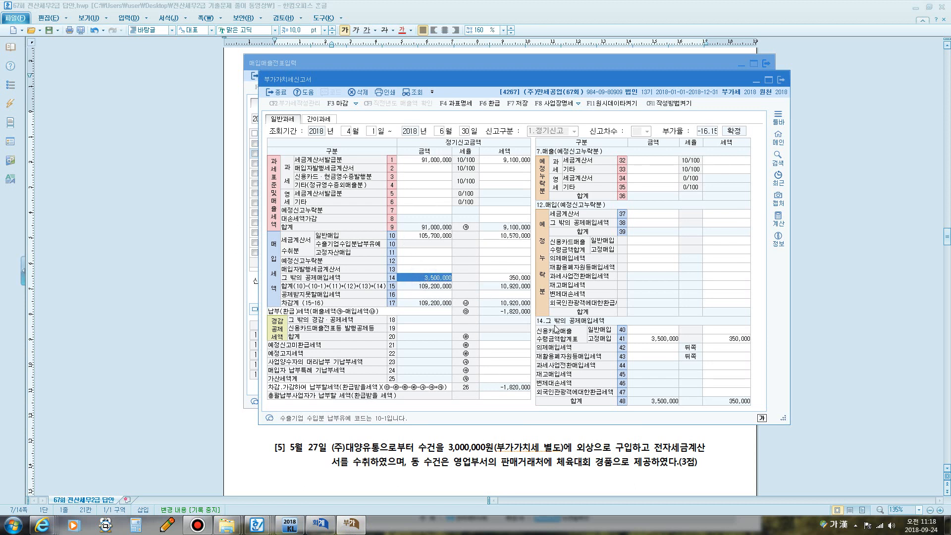
key("ctrl+2")
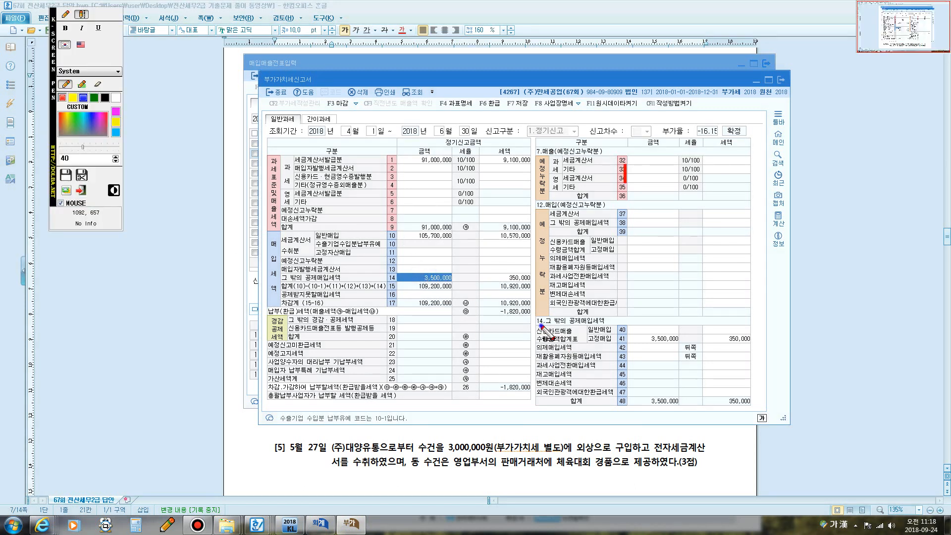
left_click(530, 318)
left_click(65, 14)
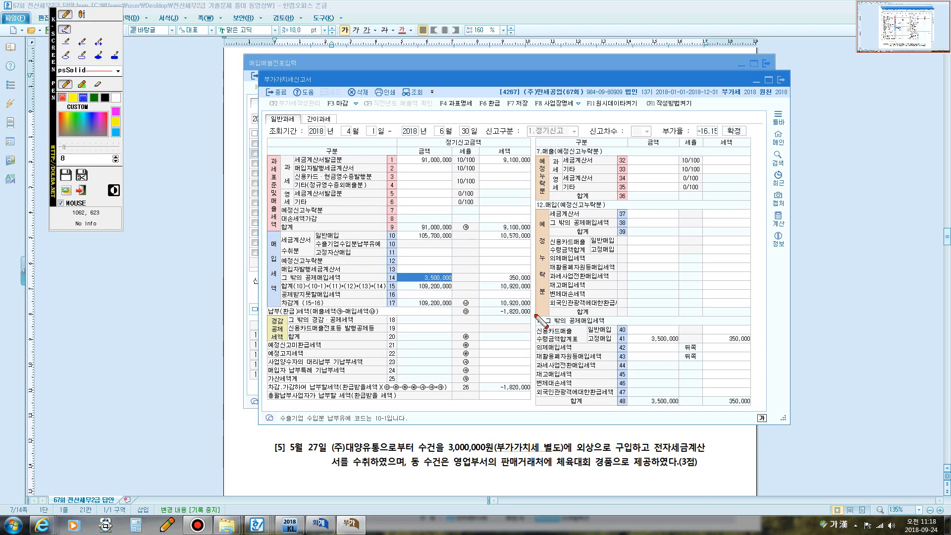
mouse_move(539, 329)
left_mouse_down()
mouse_move(532, 316)
mouse_move(547, 321)
mouse_move(540, 329)
left_mouse_up()
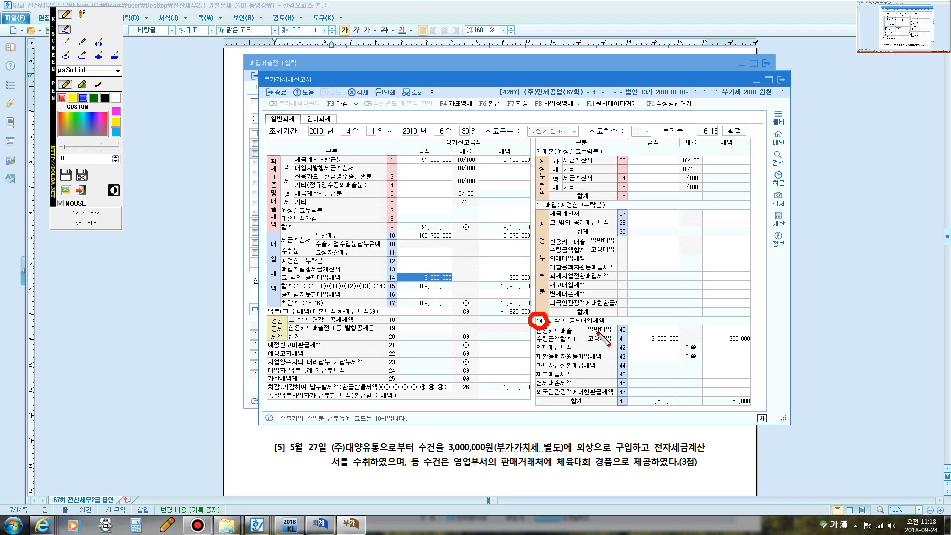
mouse_move(589, 331)
left_mouse_down()
mouse_move(617, 330)
mouse_move(611, 343)
left_mouse_up()
mouse_move(627, 344)
left_mouse_down()
mouse_move(635, 331)
mouse_move(729, 326)
mouse_move(757, 335)
mouse_move(746, 350)
mouse_move(669, 366)
mouse_move(629, 352)
mouse_move(627, 341)
left_mouse_up()
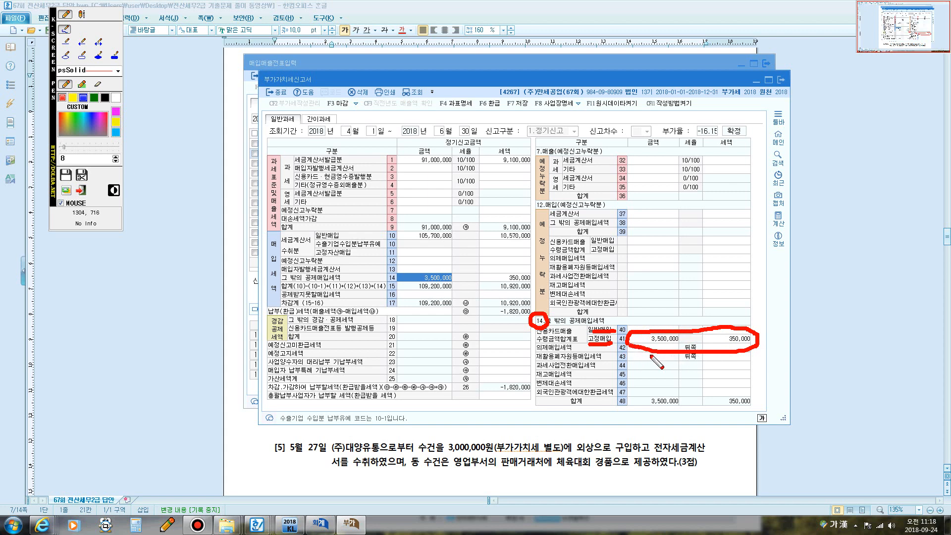
key("Escape")
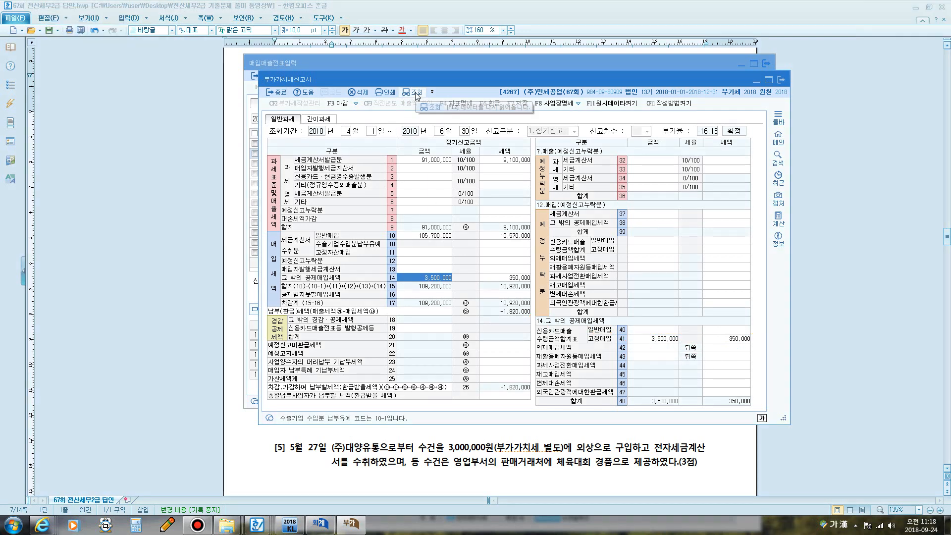
- Reload the return so row 14 shows 7,000,000 with 700,000 tax
left_click(416, 94)
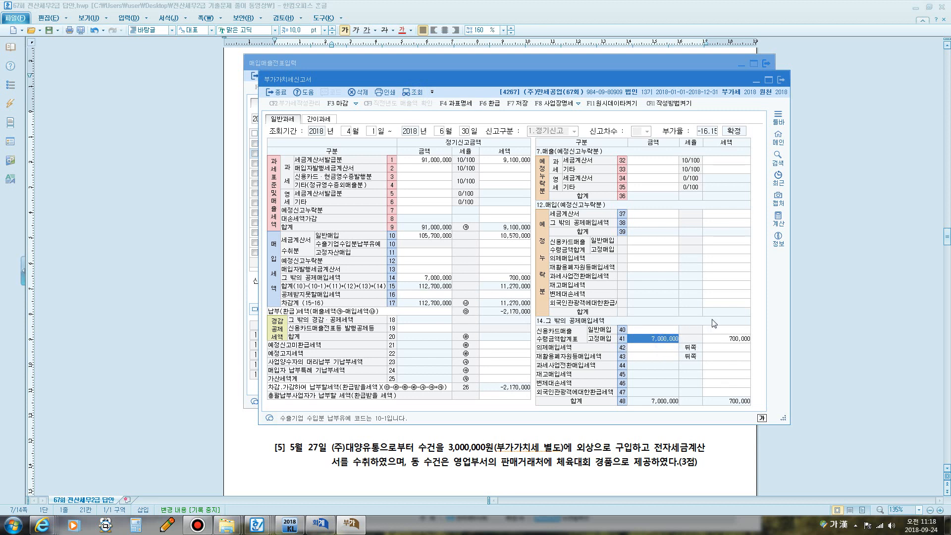
left_click(731, 346)
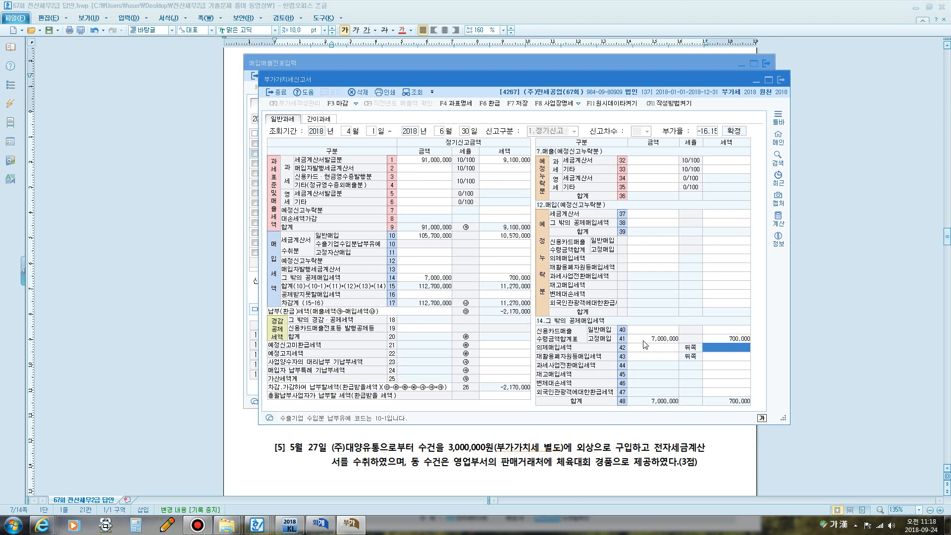
left_click(410, 278)
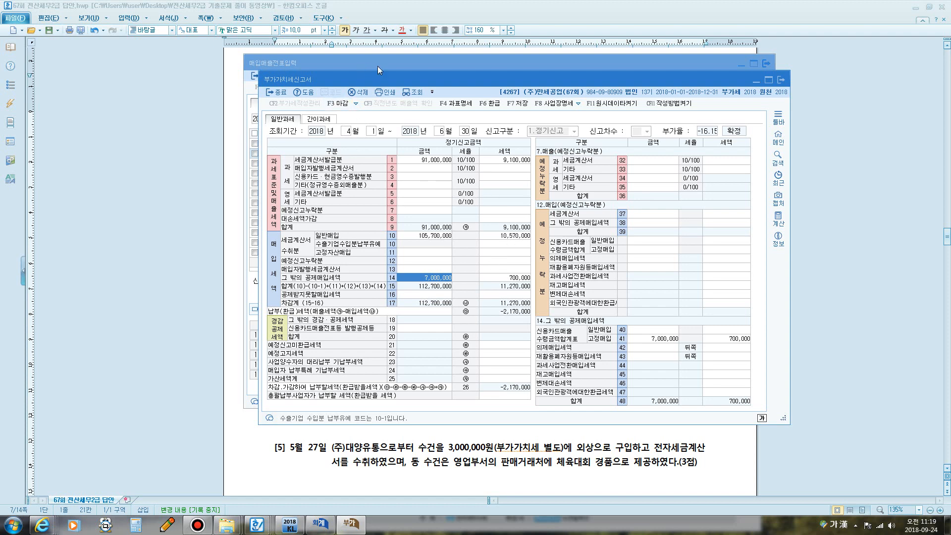
- Scroll to question [4] and highlight 전자수입세금계산서 and the 55수입 answer type
left_click(376, 6)
scroll(408, 260, "down", 3)
scroll(409, 259, "down", 3)
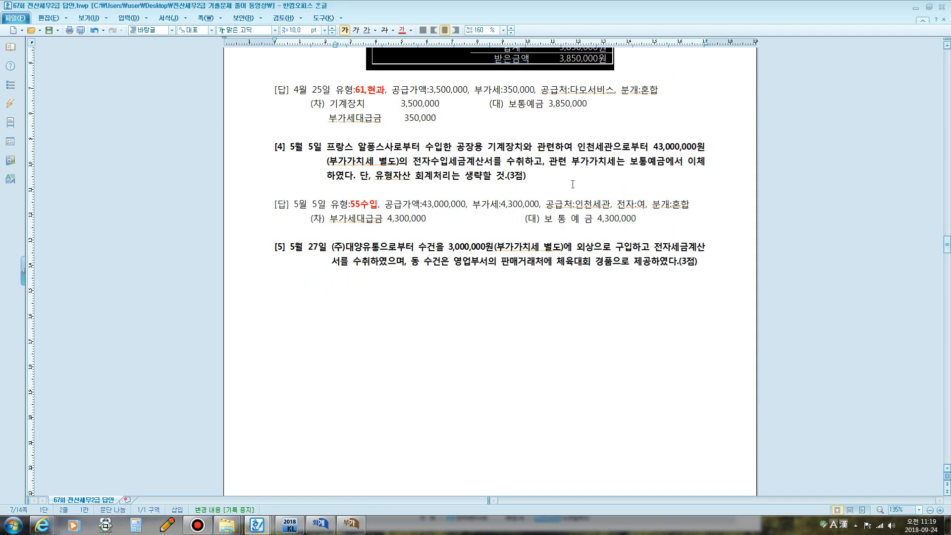
left_click_drag(413, 161, 495, 161)
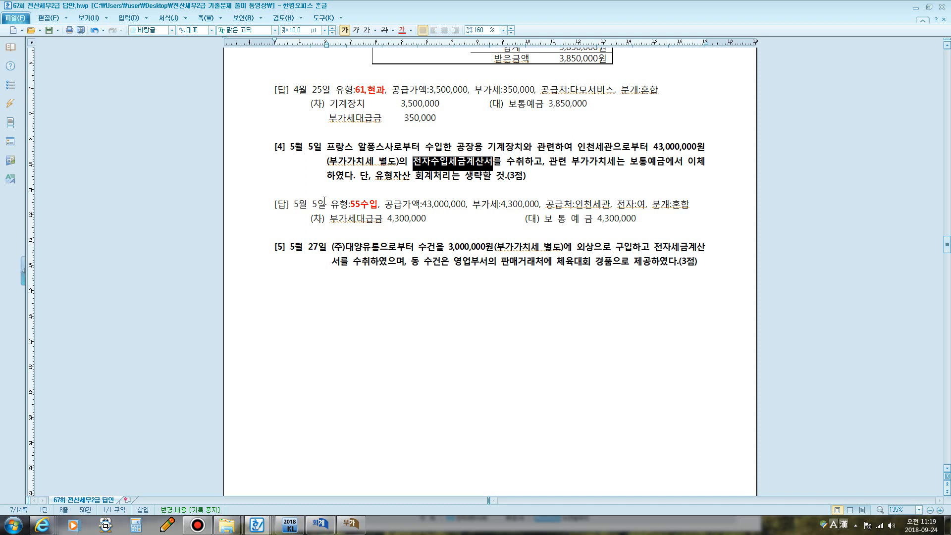
left_click_drag(348, 204, 504, 182)
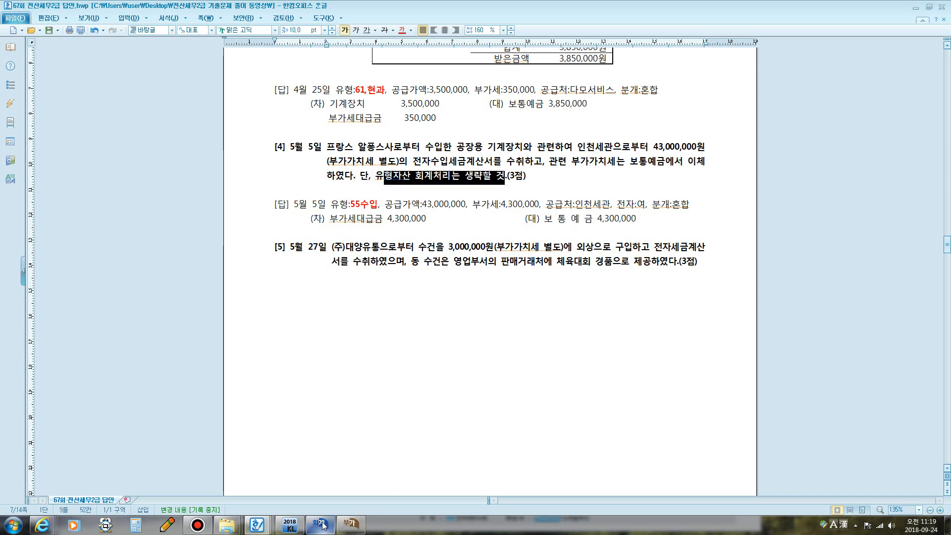
- Start a May 5 type 55 수입 voucher for 기계장치 with 43,000,000 supply amount
mouse_move(323, 525)
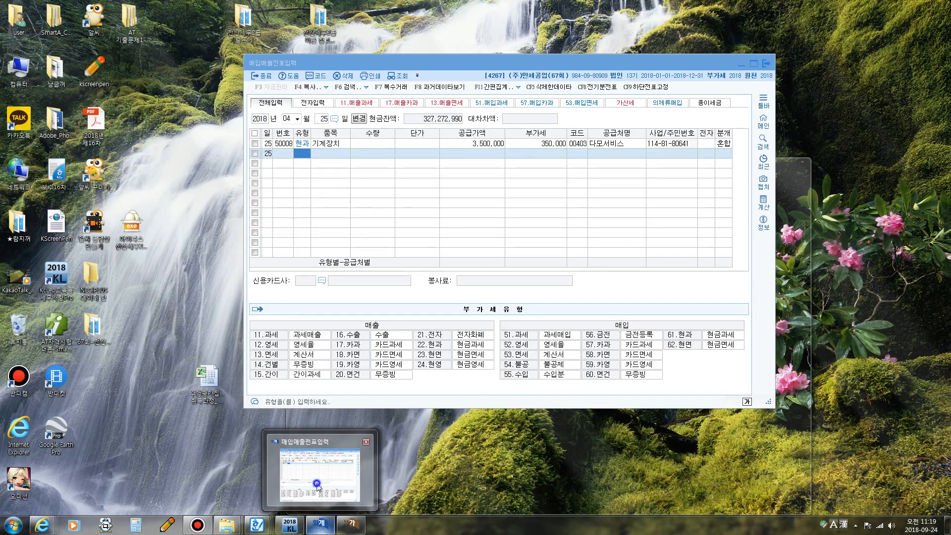
left_click(316, 483)
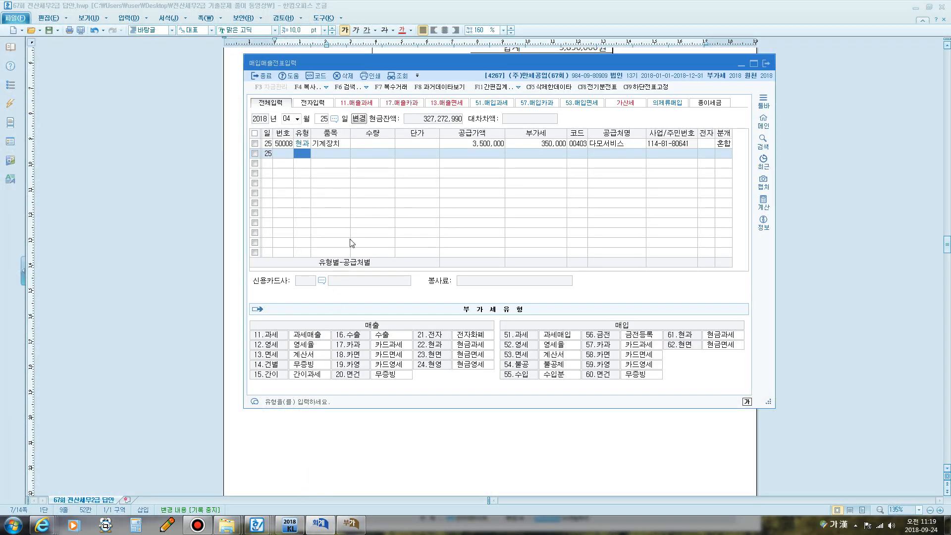
left_click(287, 119)
type("05")
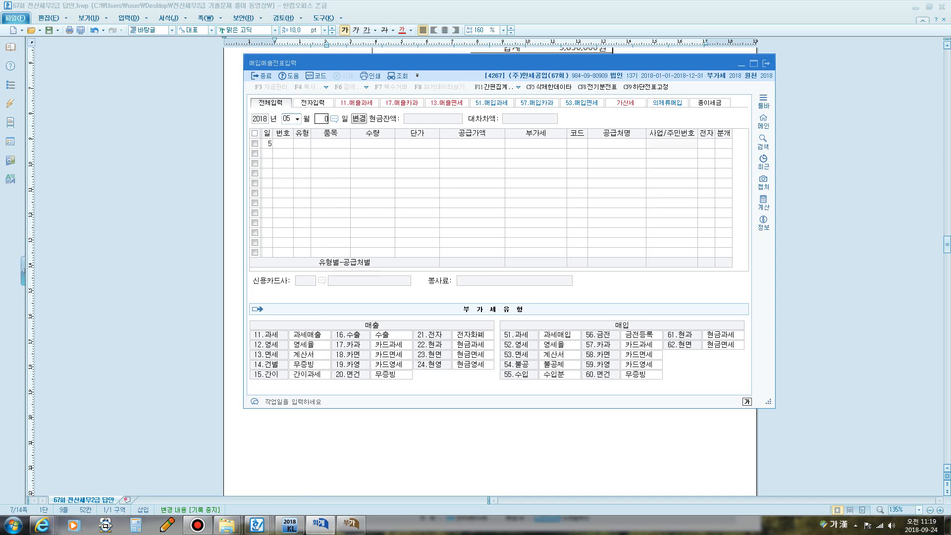
key("Return")
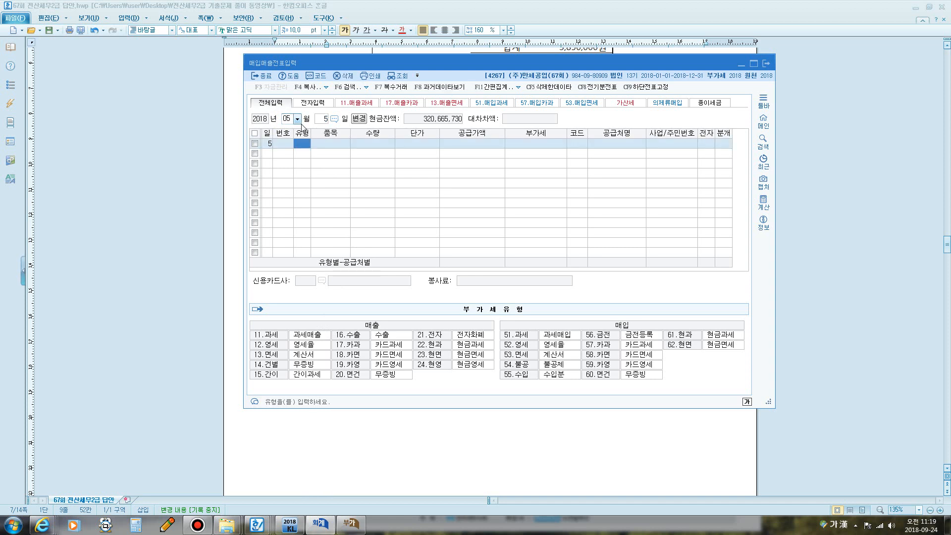
type("55")
key("Return")
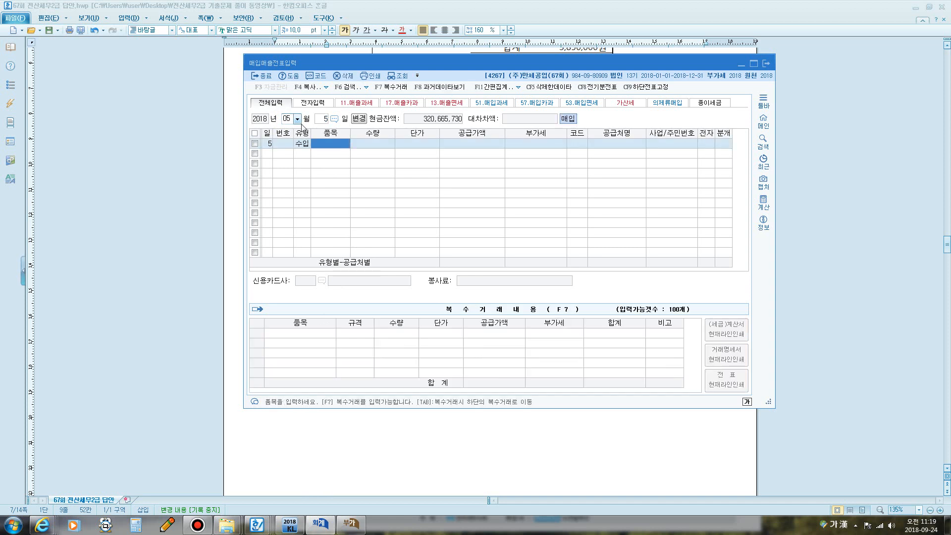
type("기계장치")
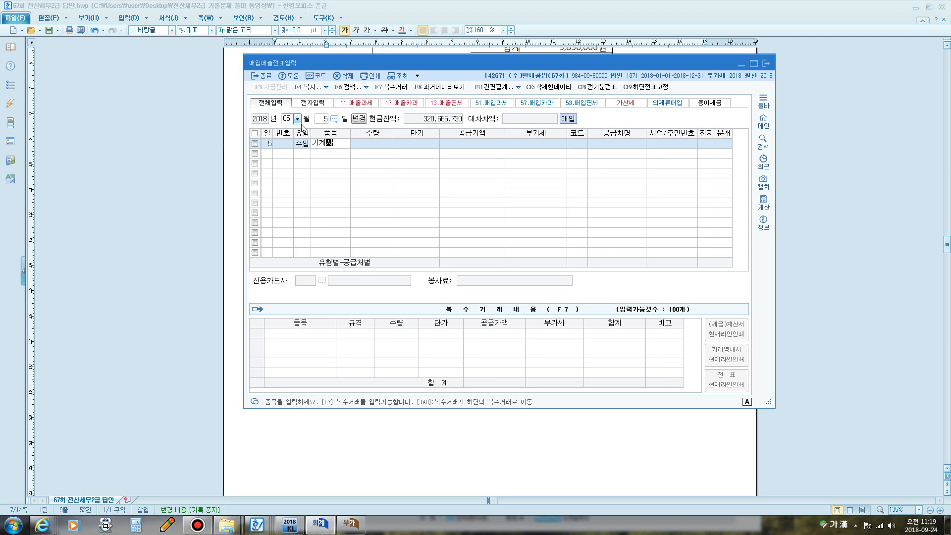
key("Return")
key("Return")
key("Return")
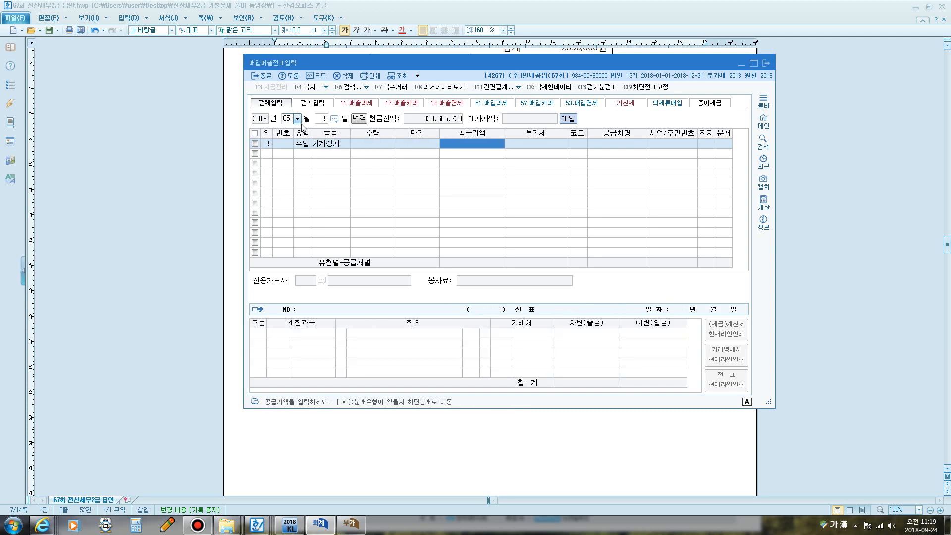
type("43000000")
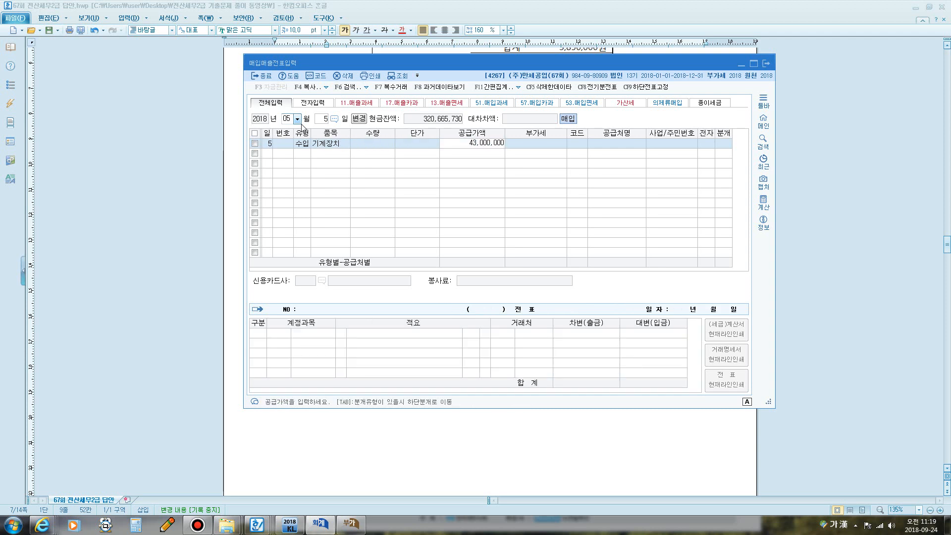
key("Return")
key("Return")
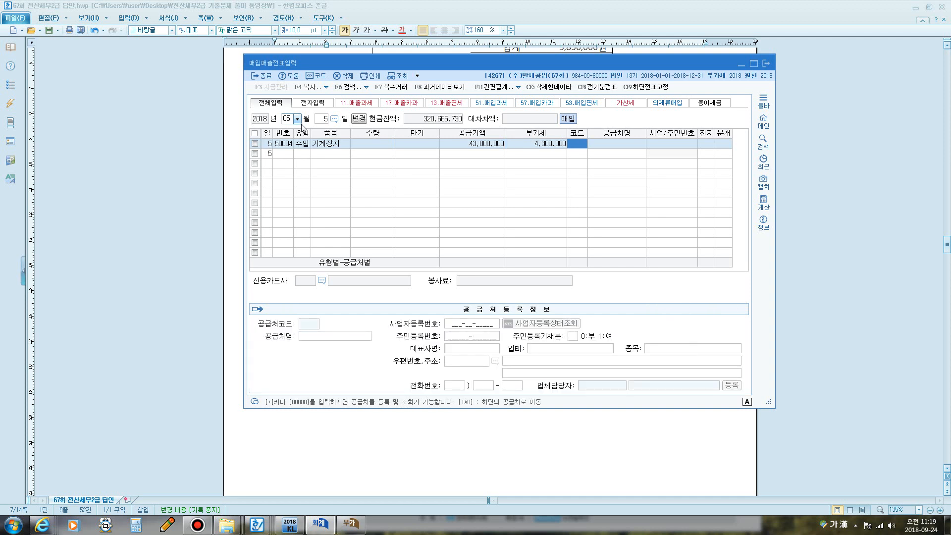
- Set supplier 인천세관, electronic, and a mixed journal of 0135 부가세대급금 against 0103 보통예금
type("인천")
key("Return")
key("Return")
key("Return")
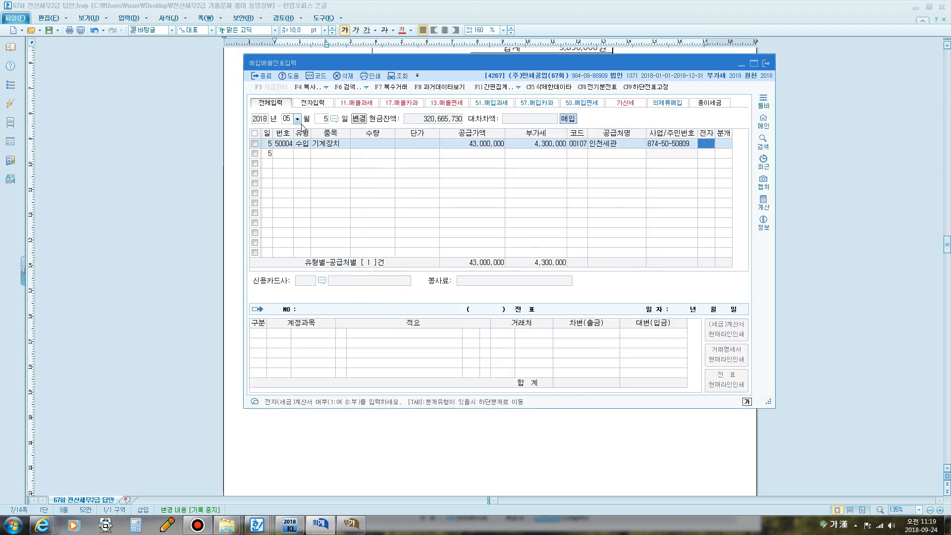
type("1")
key("Return")
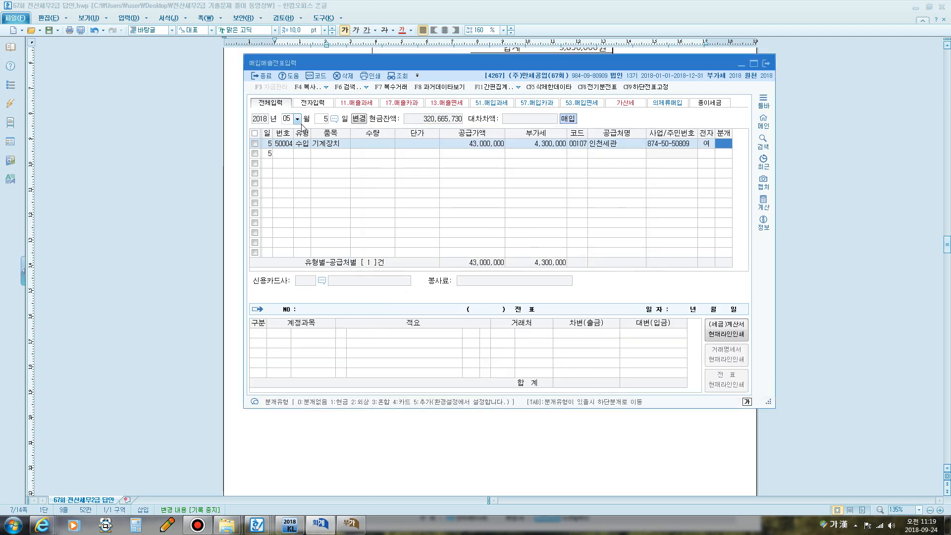
type("3")
key("Return")
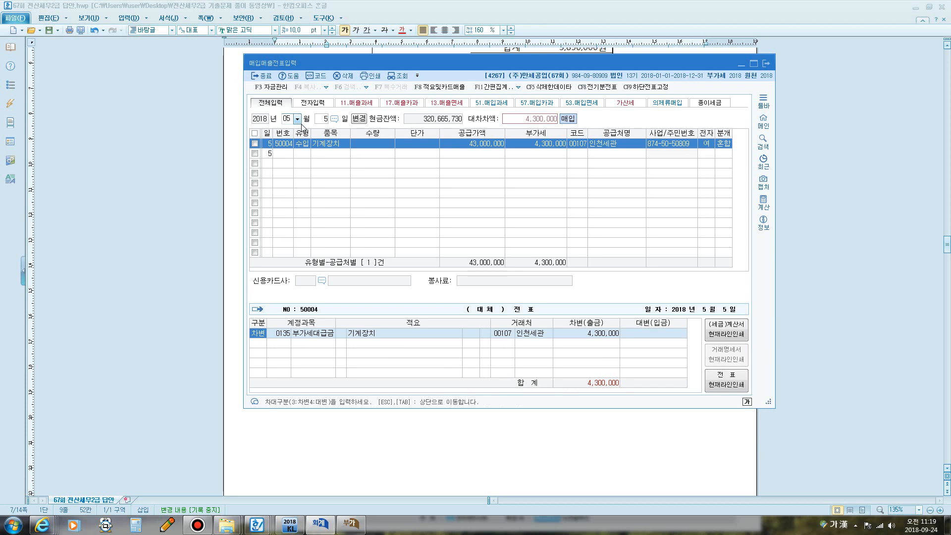
key("Return")
key("Return")
key("Return")
key("Return")
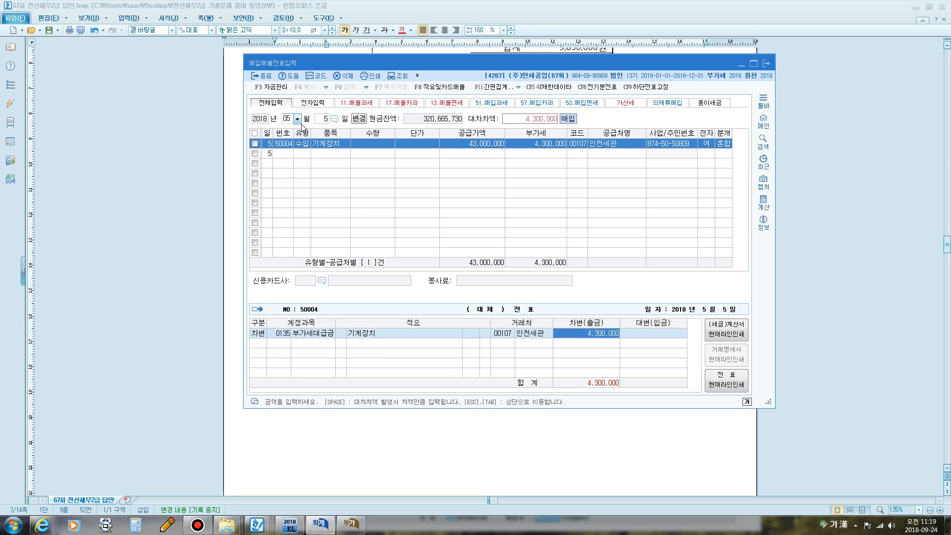
type("4")
key("Return")
type("10")
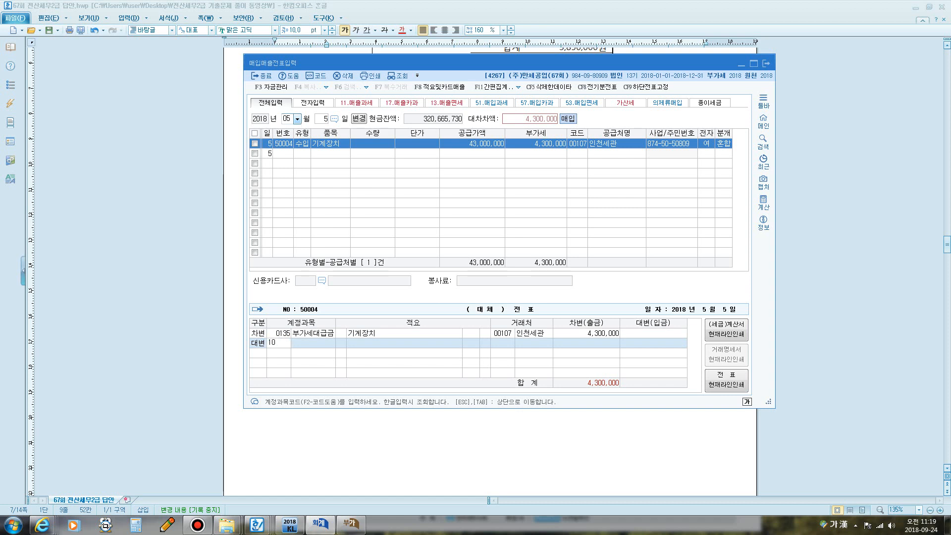
type("3")
key("Return")
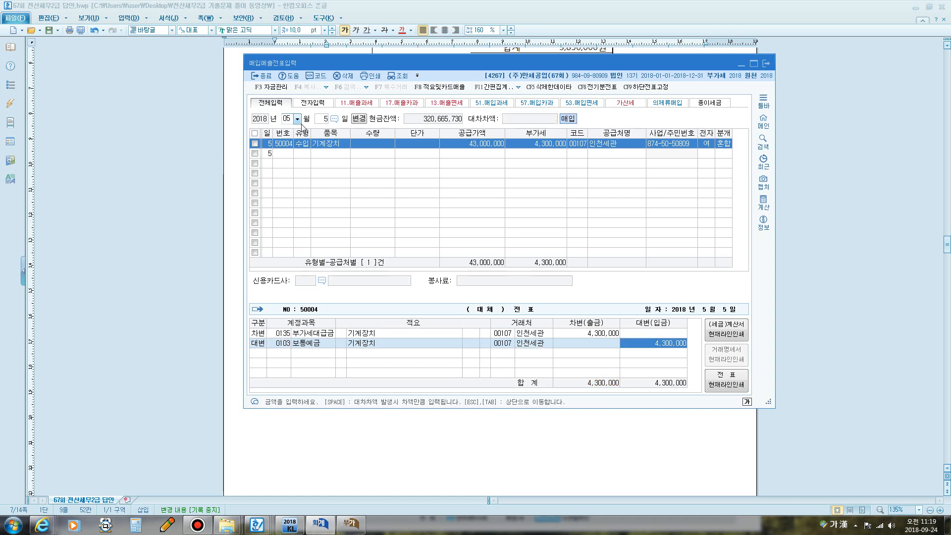
key("Return")
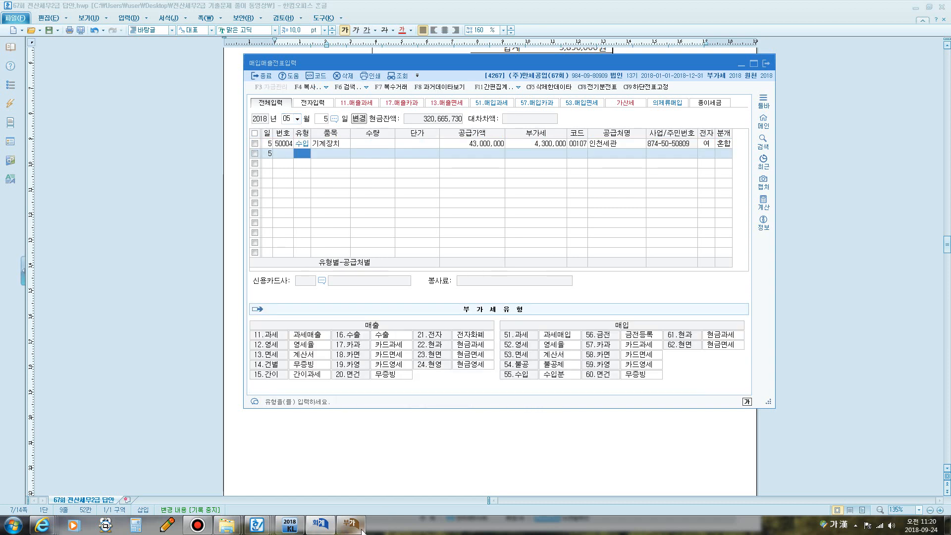
- Reload the VAT return so line 10 shows 148,700,000 with 14,870,000 tax, then return to the document
left_click(351, 524)
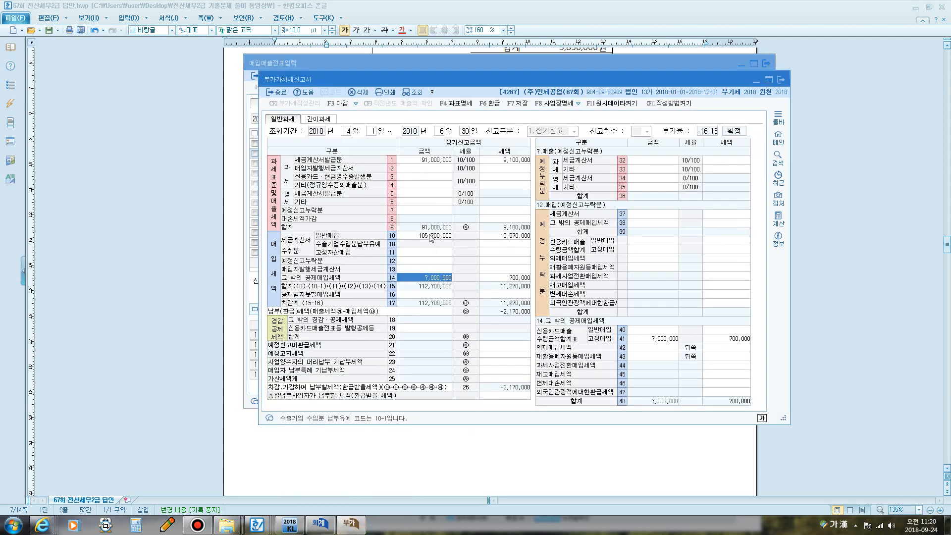
left_click(431, 237)
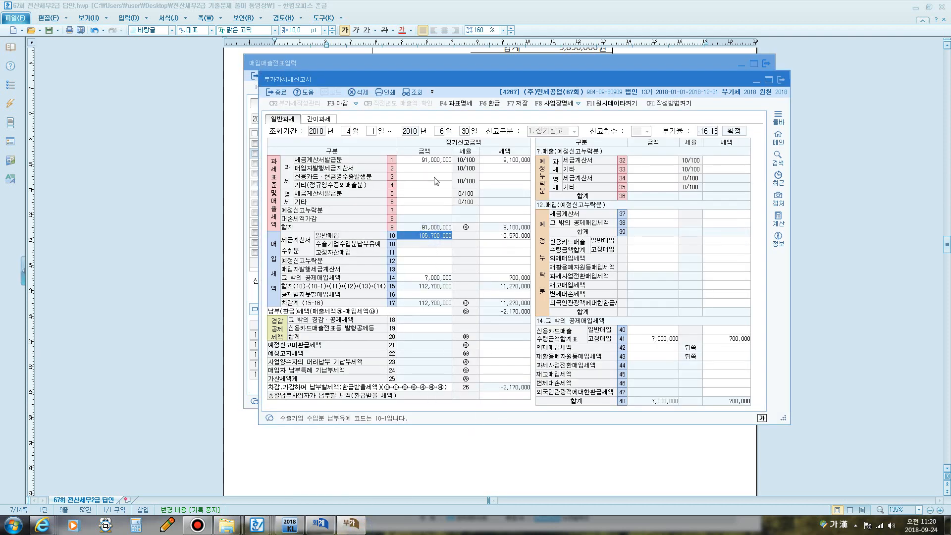
left_click(420, 94)
left_click(424, 237)
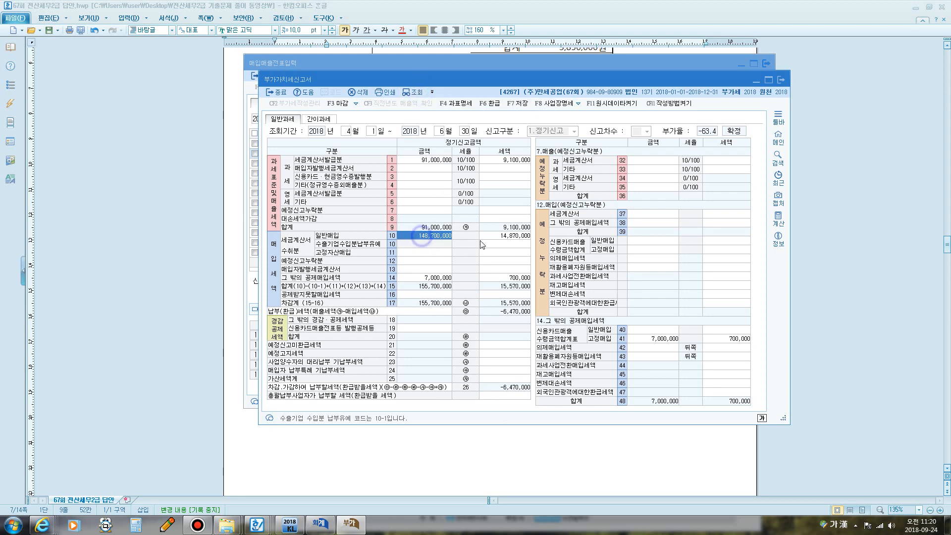
left_click(499, 458)
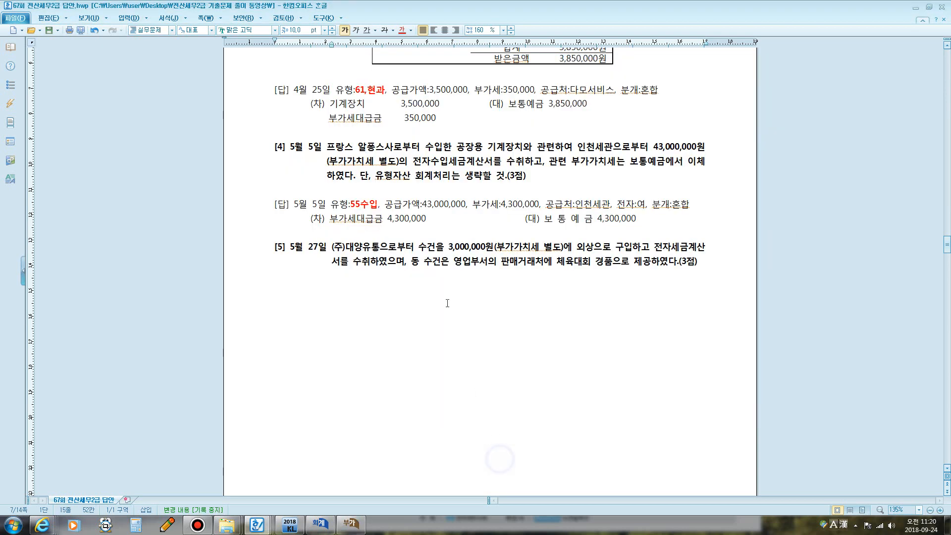
- Scroll to question [5] and highlight the 3,000,000 credit purchase and the towels given as client prizes
scroll(447, 303, "down", 4)
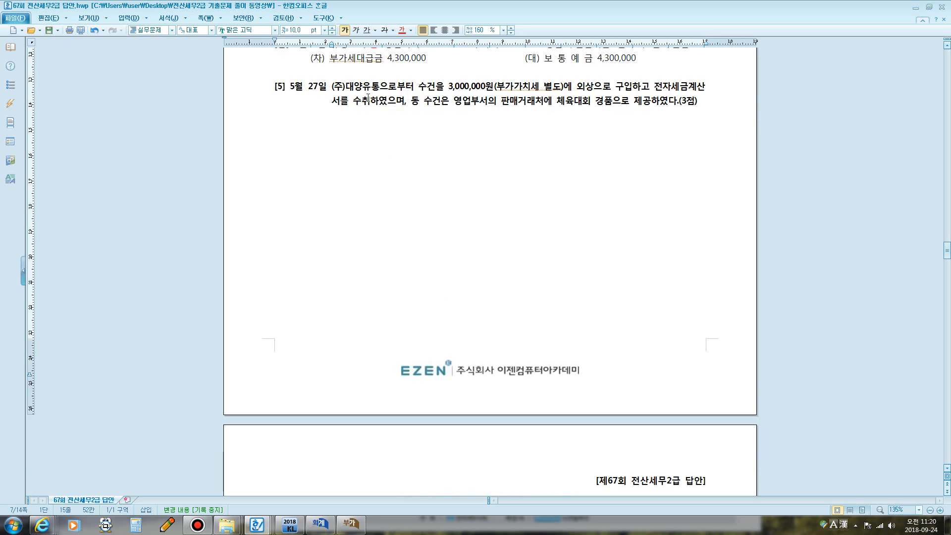
left_click_drag(354, 90, 649, 90)
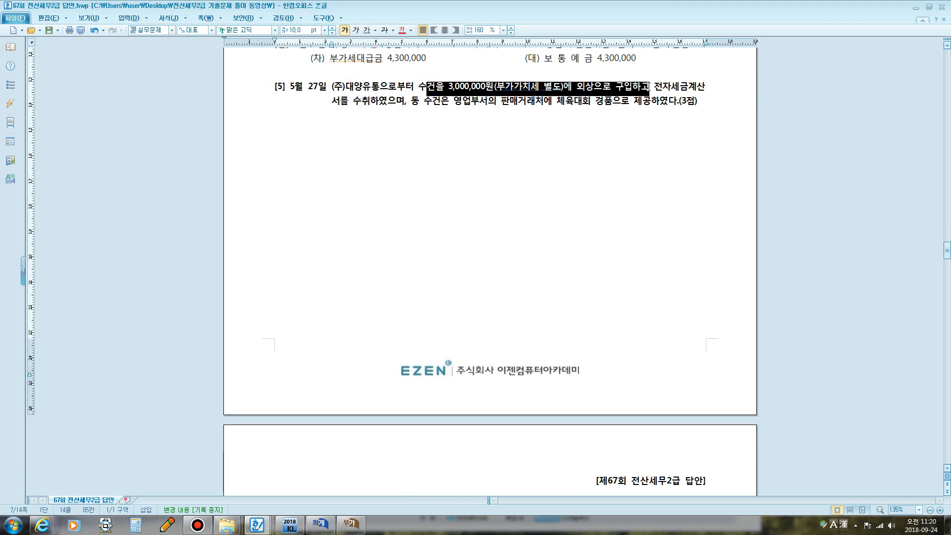
left_click(426, 105)
left_click_drag(434, 105, 613, 100)
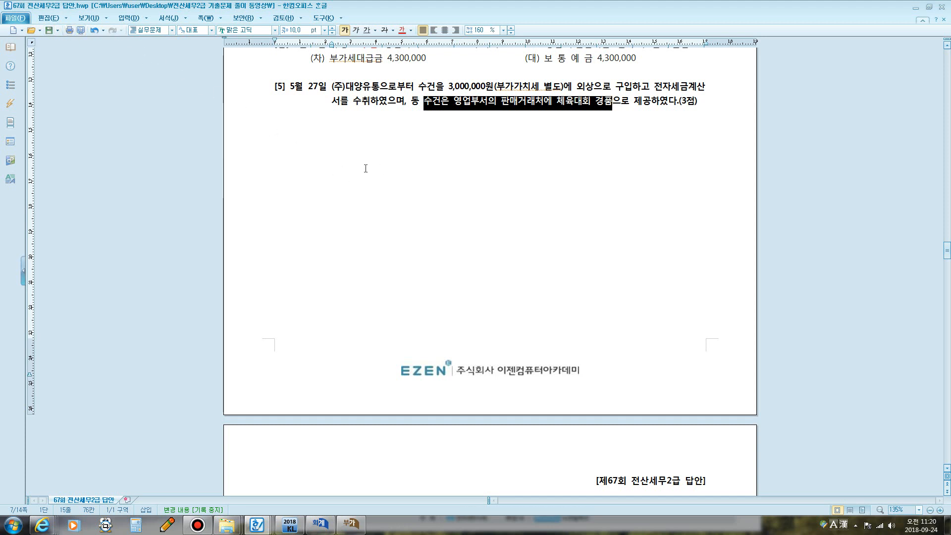
key("F12")
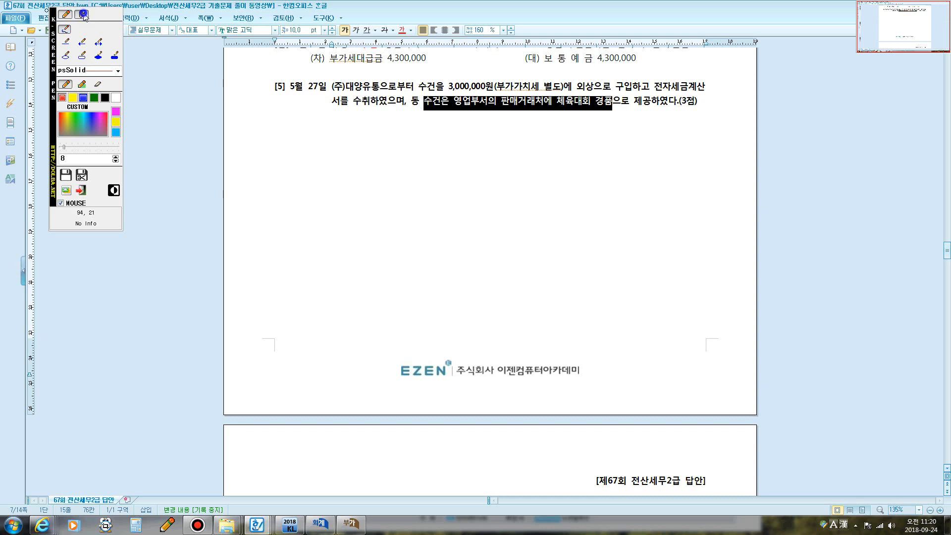
- Annotate '매입+세금계산서: 51과세 / 54불공[접대비]', then scroll down to the tax invoice and answer
left_click(84, 14)
left_click(355, 197)
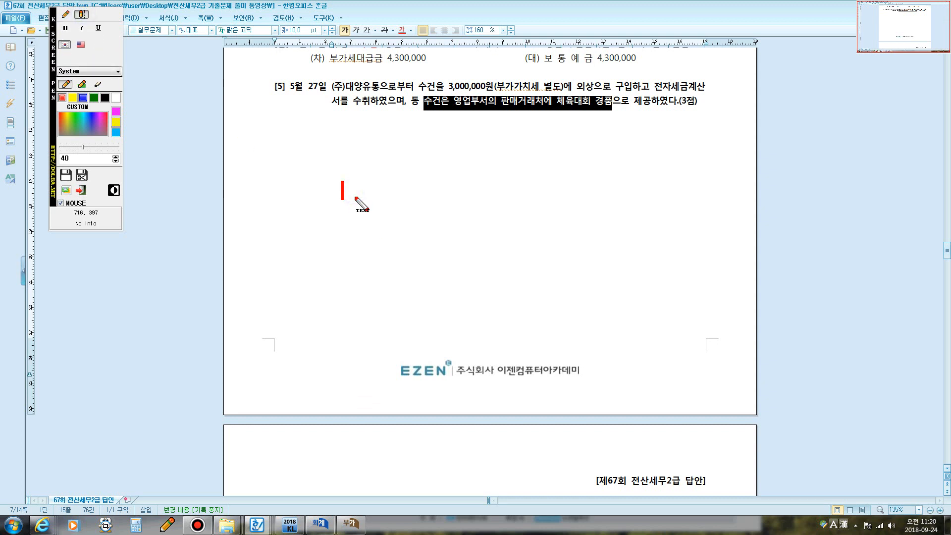
type("매입+")
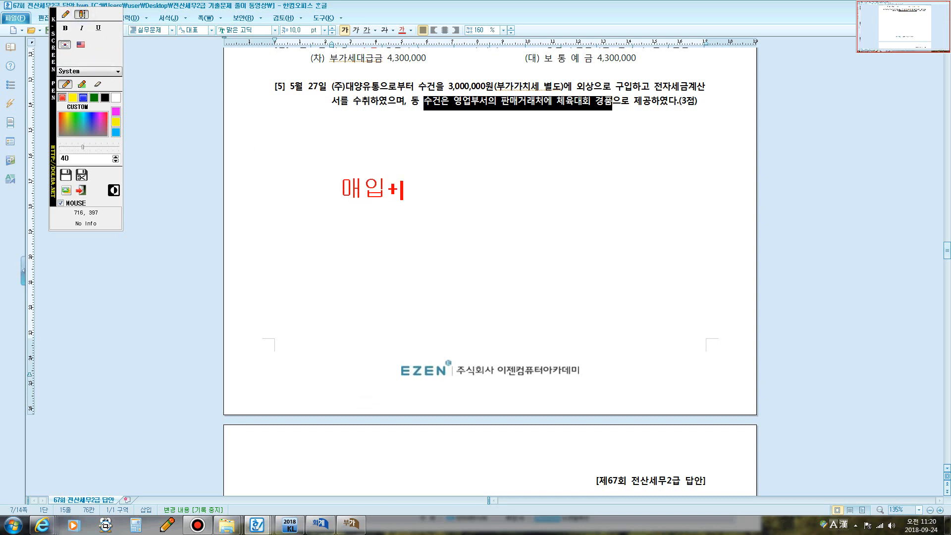
type("세금계산")
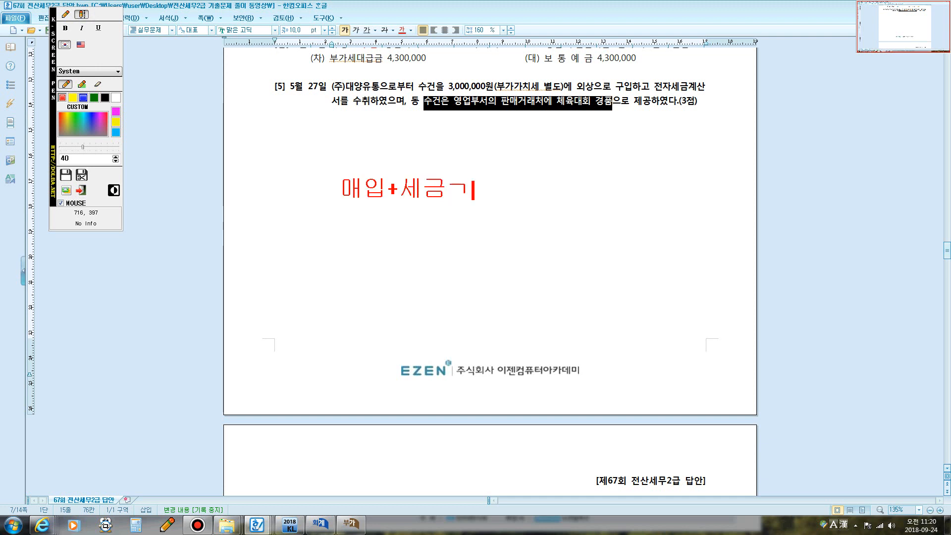
type("서:")
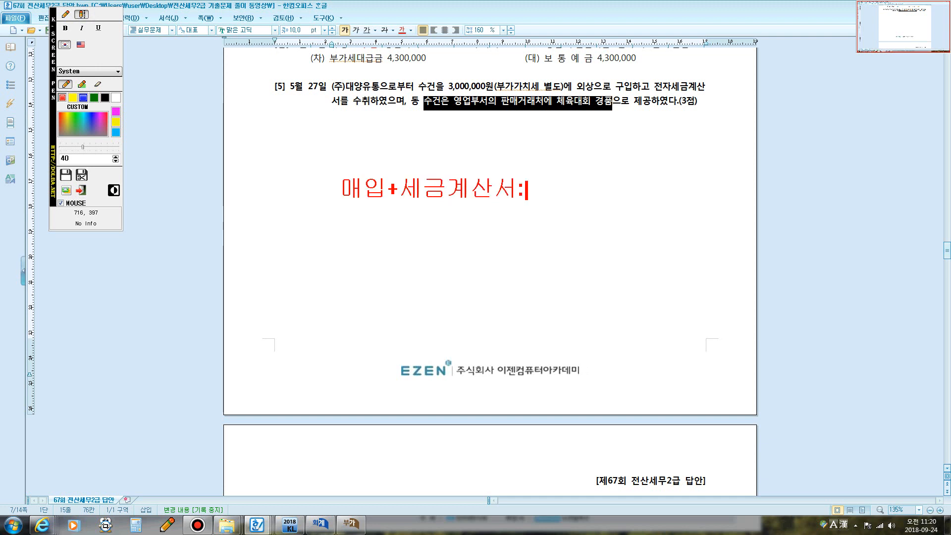
type(" 51ㄱ")
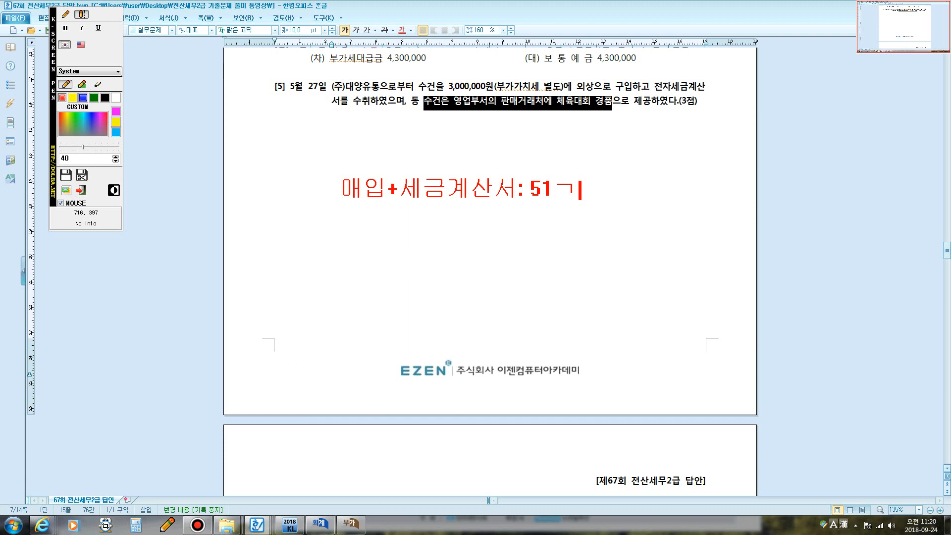
key("BackSpace")
type("과세")
key("Return")
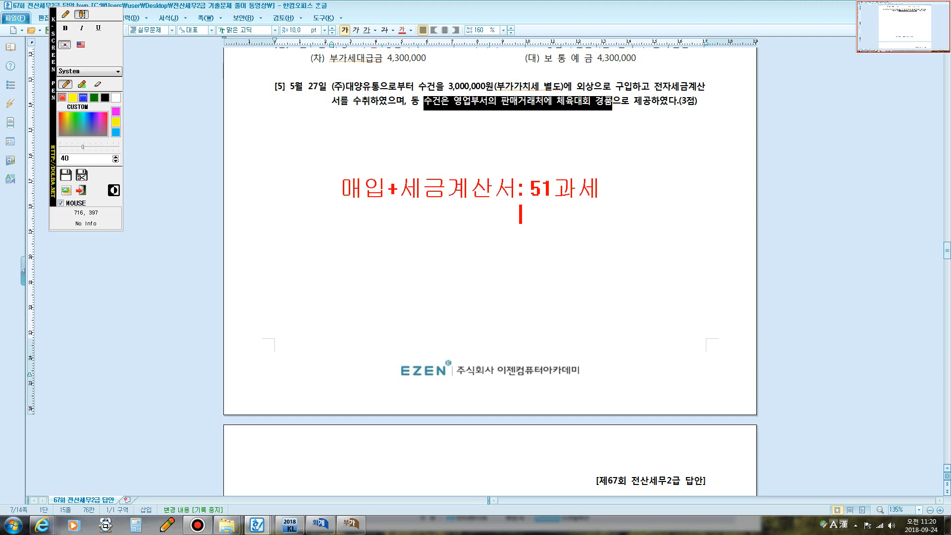
type("54부")
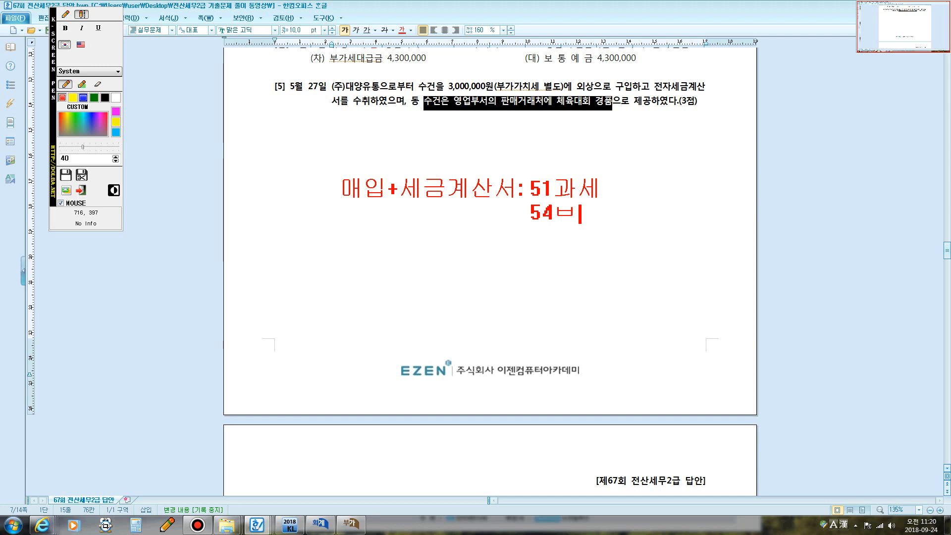
type("ㄹ공")
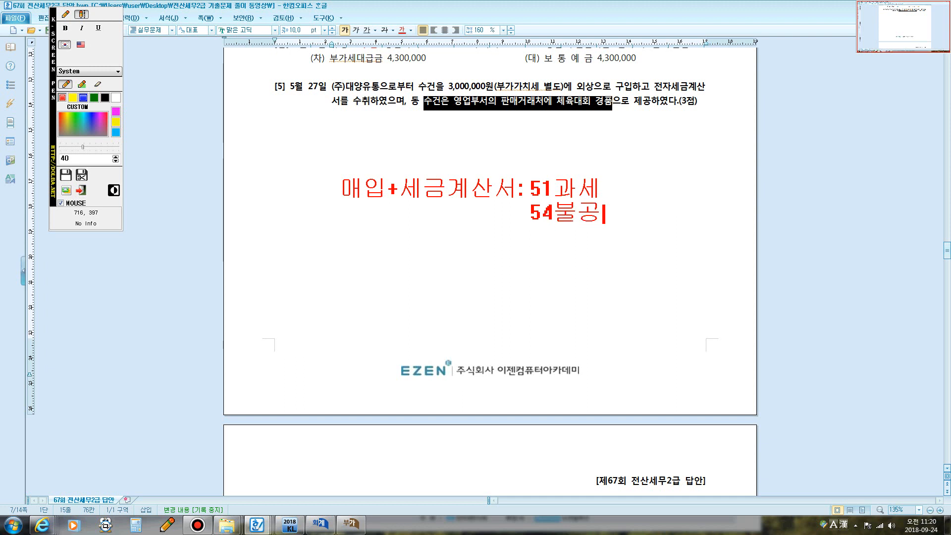
type("[접대비")
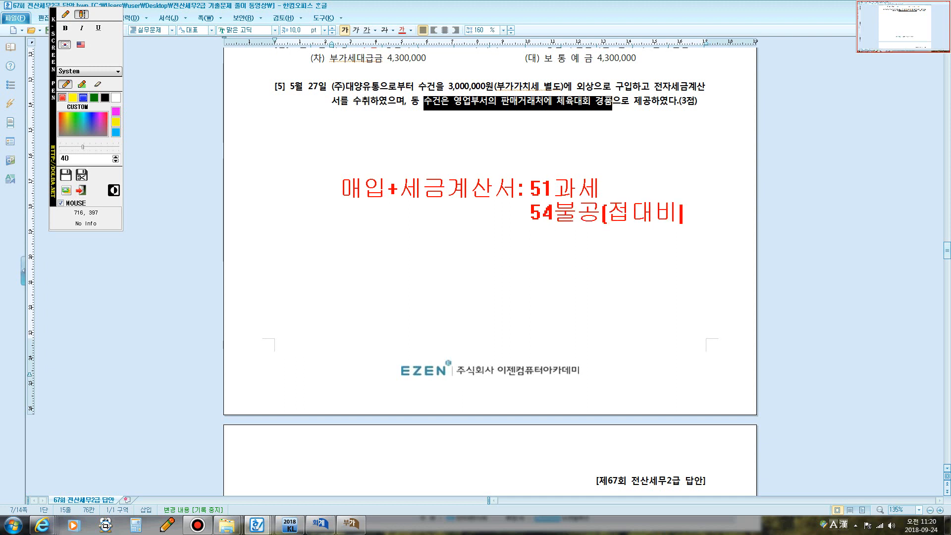
type("]")
key("Escape")
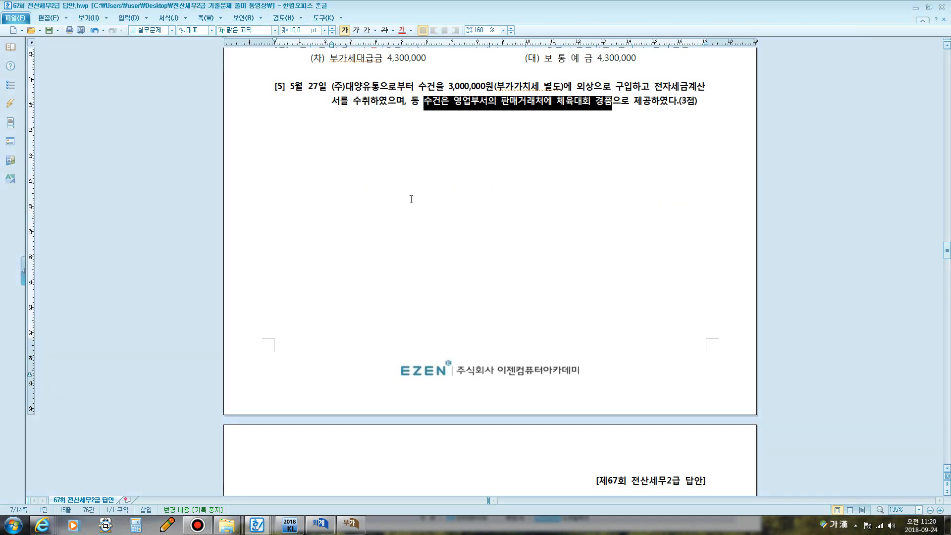
scroll(449, 228, "down", 15)
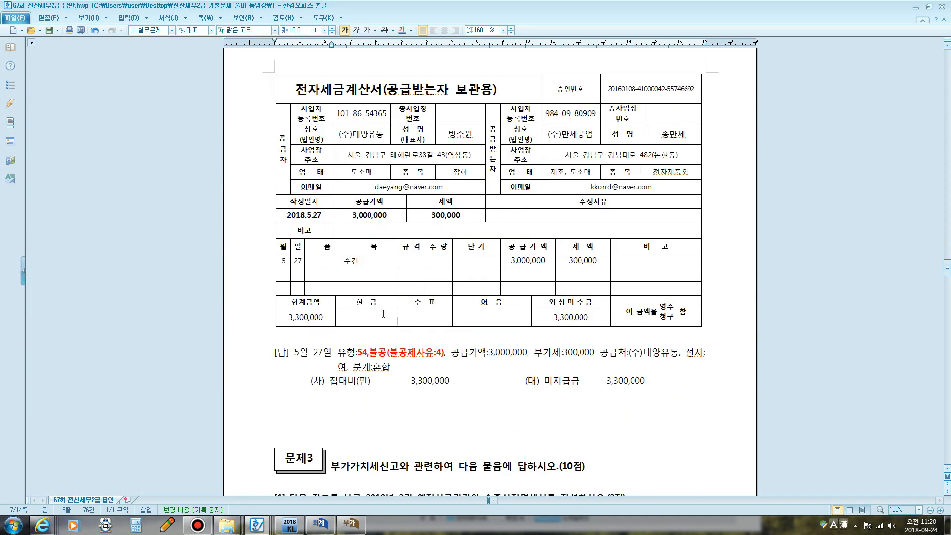
- Start a May 27 type 51 voucher for 수건 with a 3,000,000 supply value
left_click(322, 524)
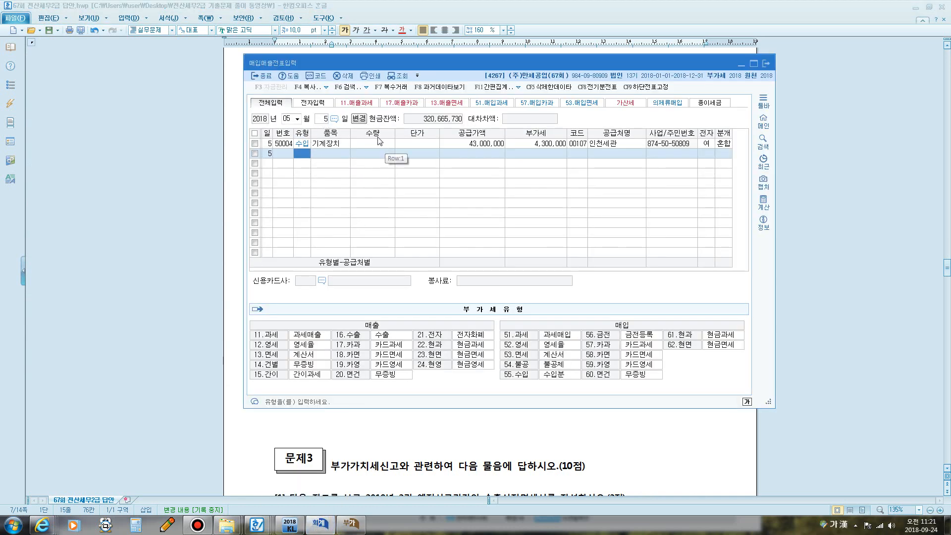
left_click(322, 119)
type("27")
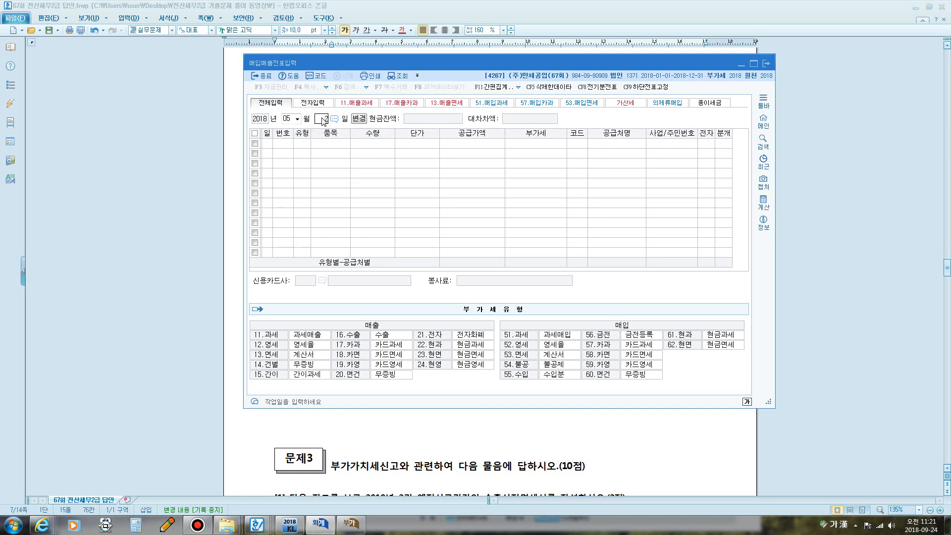
key("Return")
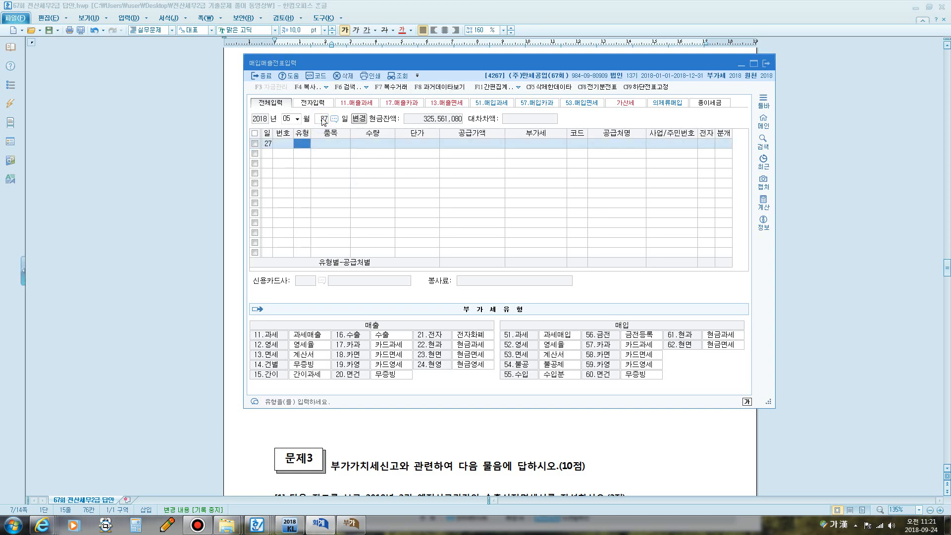
type("51")
key("Return")
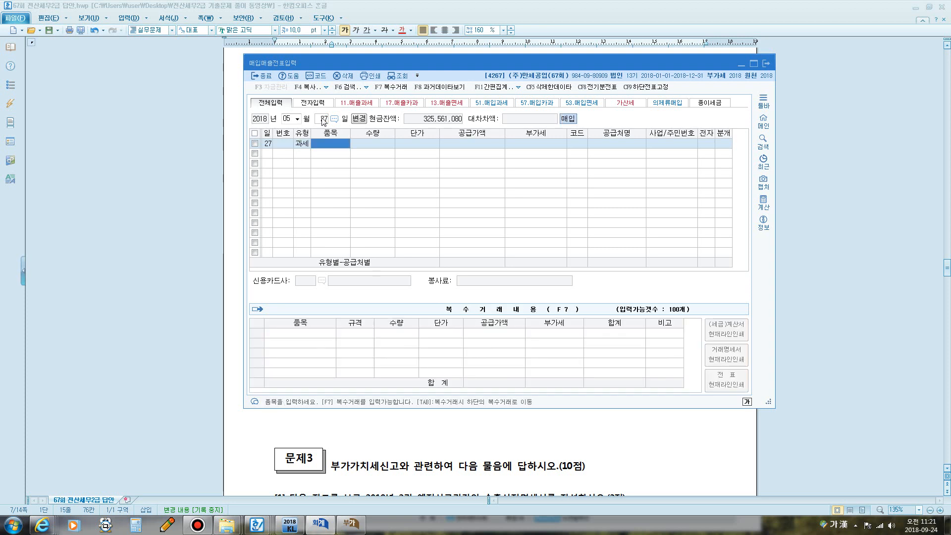
type("수건")
key("Return")
key("Return")
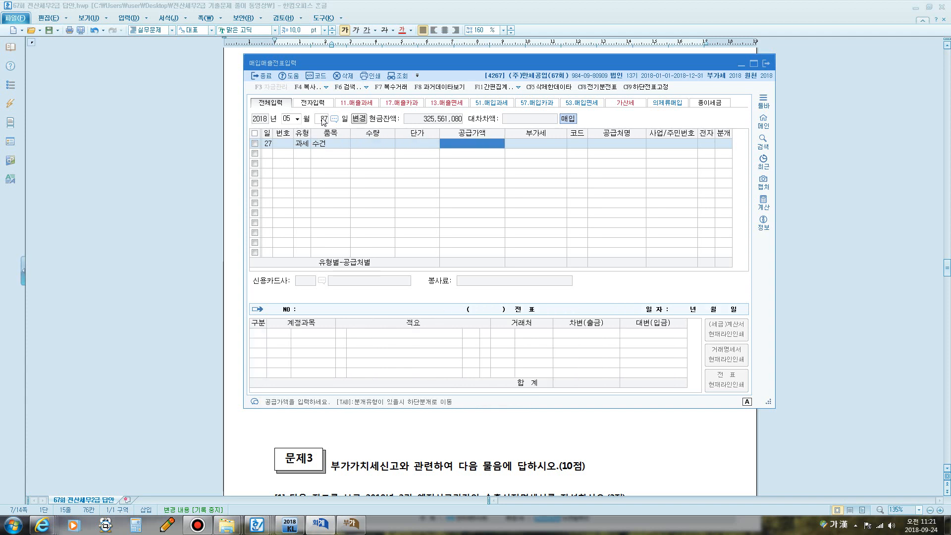
type("3000000")
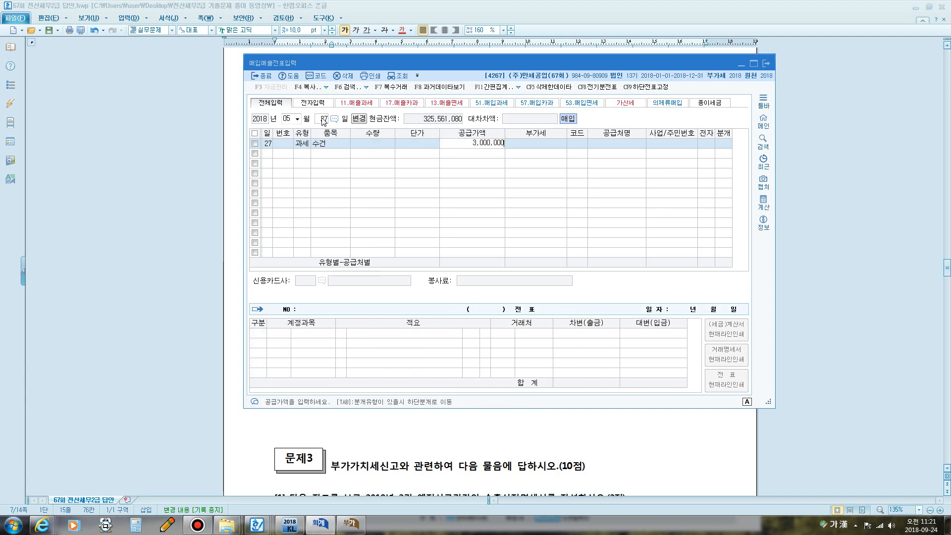
key("Return")
key("Return")
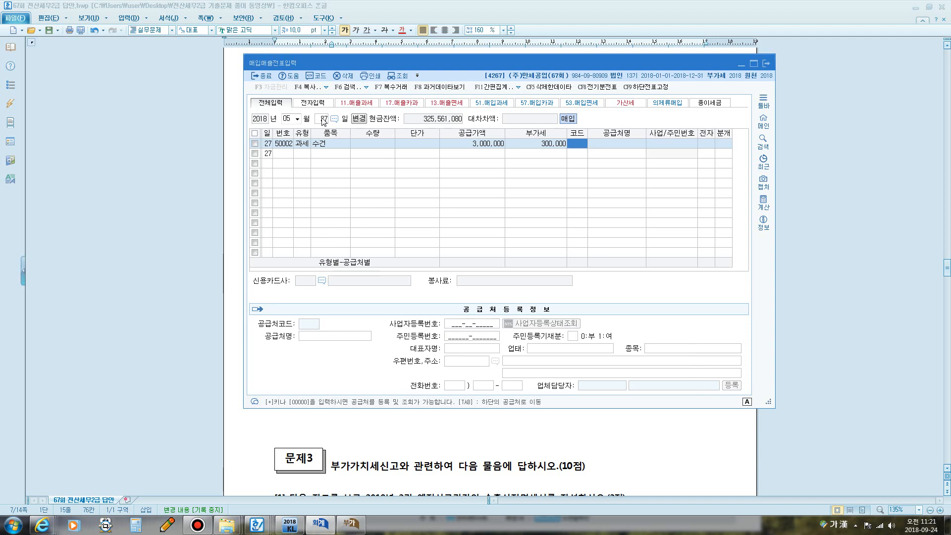
- Set supplier (주)대양유통, electronic invoice 1, and mixed journal 3
type("대양")
key("Return")
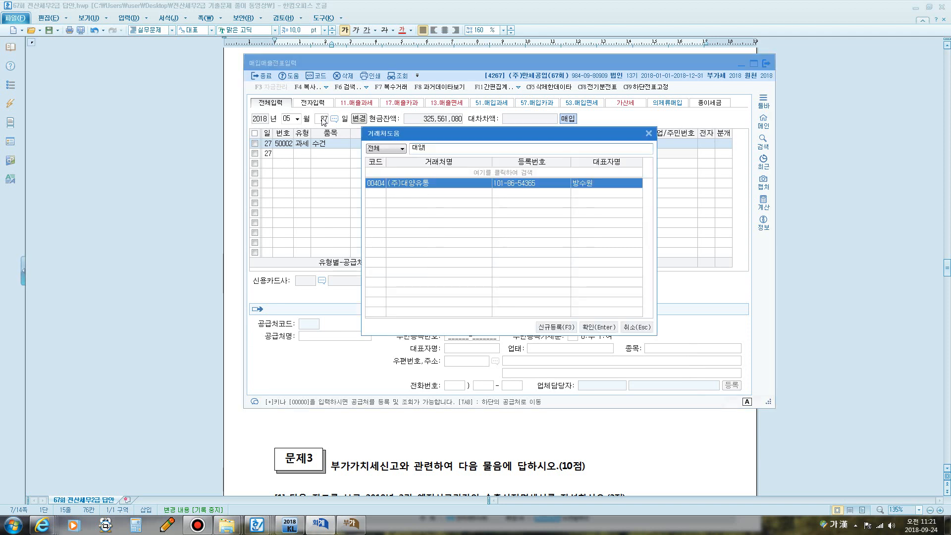
key("Return")
key("Return")
type("1")
key("Return")
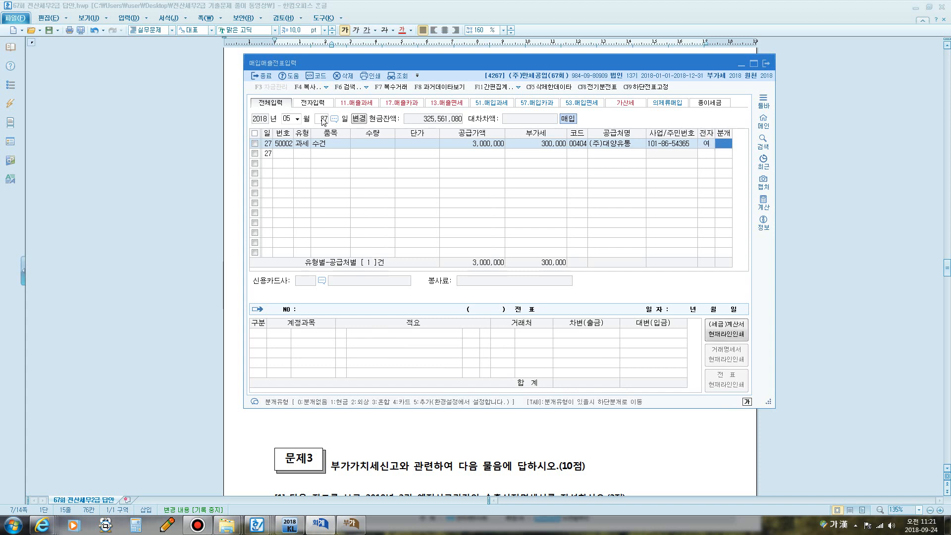
type("3")
key("Return")
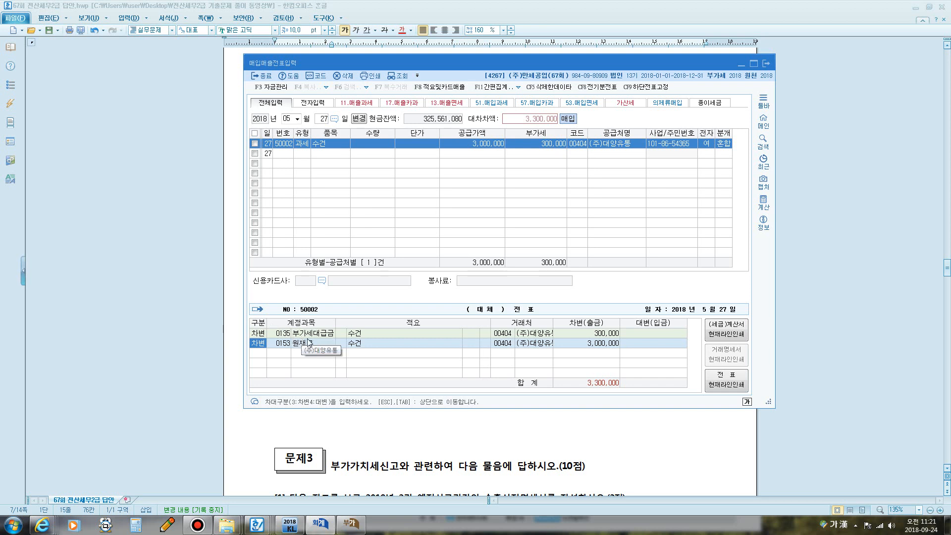
- Debit 0830 소모품비 and credit 0253 미지급금 for 3,300,000, completing the voucher
key("Return")
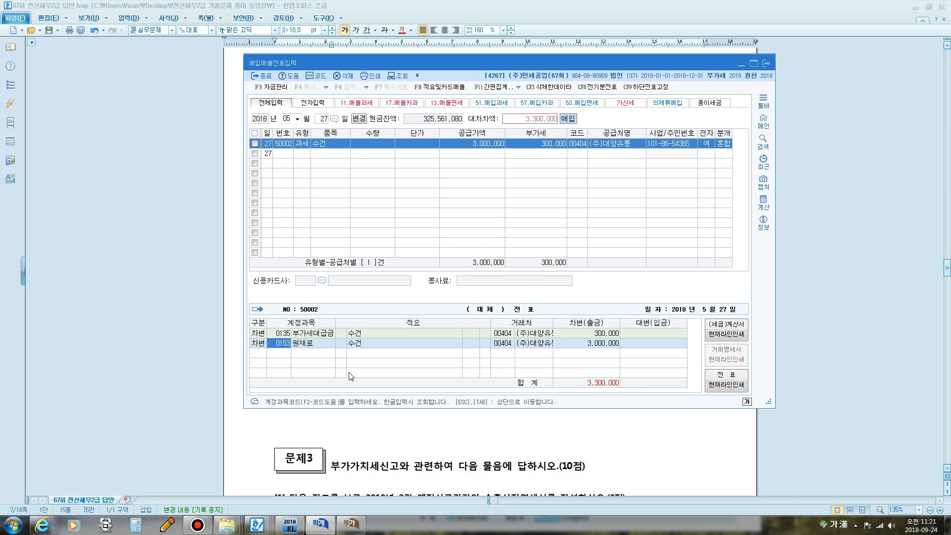
type("복")
key("BackSpace")
type("소모품")
key("Return")
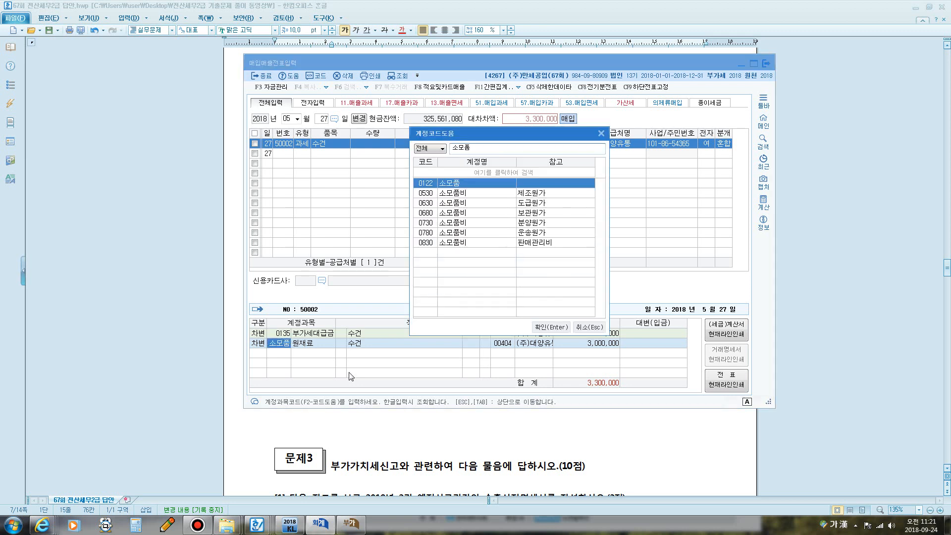
key("Down")
key("Down")
key("Down")
key("Down")
key("Down")
key("Down")
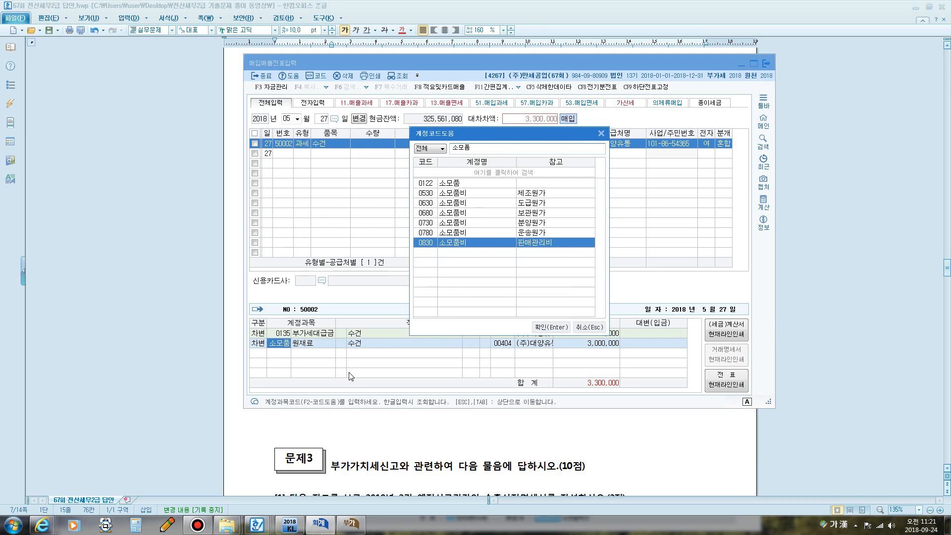
key("Return")
key("Return")
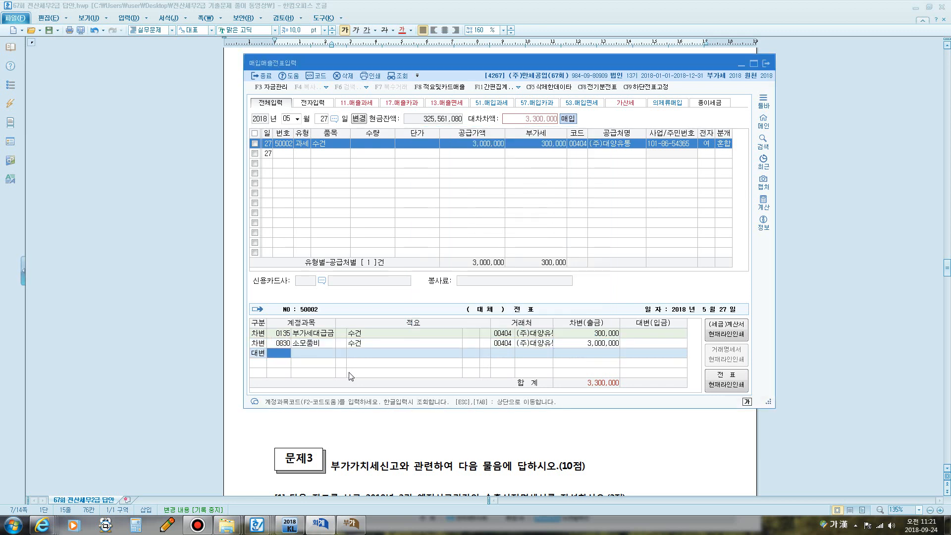
type("253")
key("Return")
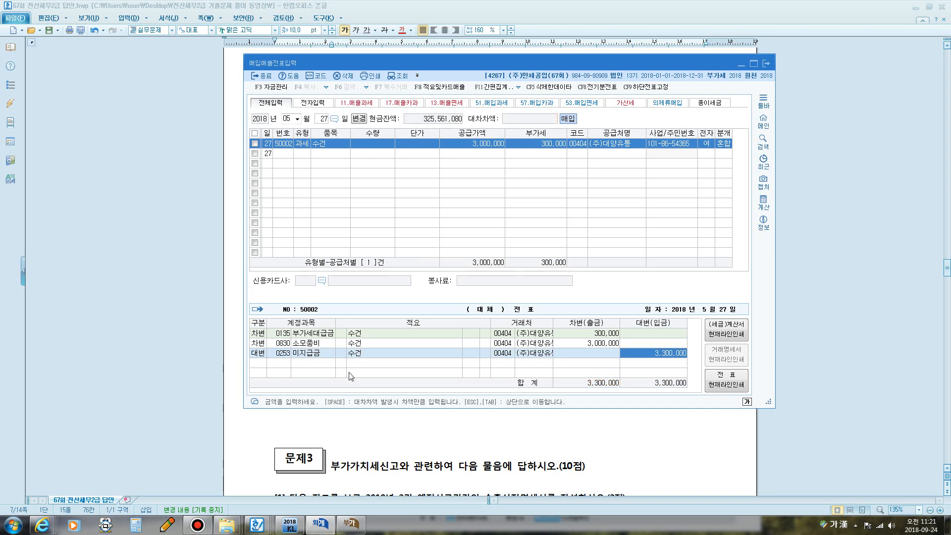
key("Return")
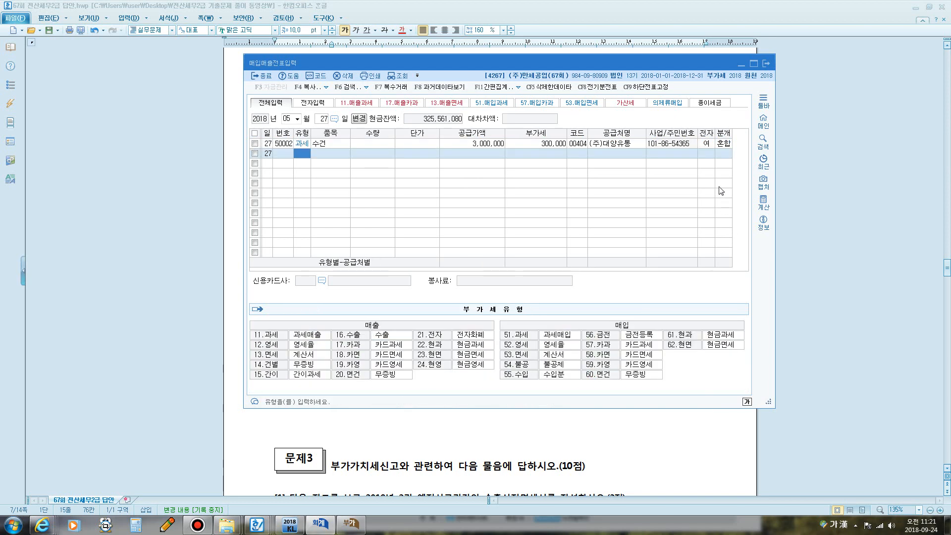
left_click(723, 144)
- Reload the VAT return and confirm line 10 reads 151,700,000 with 15,170,000 tax
left_click(351, 524)
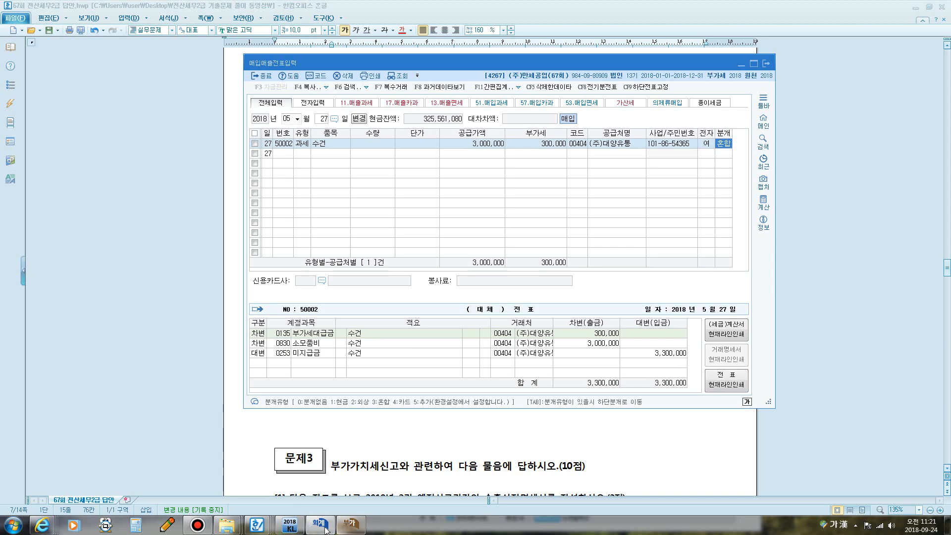
left_click(351, 524)
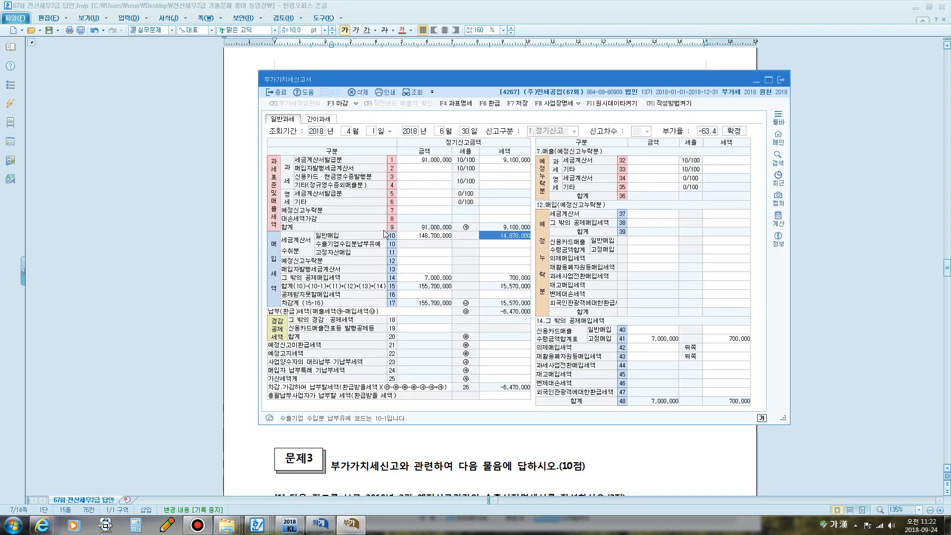
left_click(429, 237)
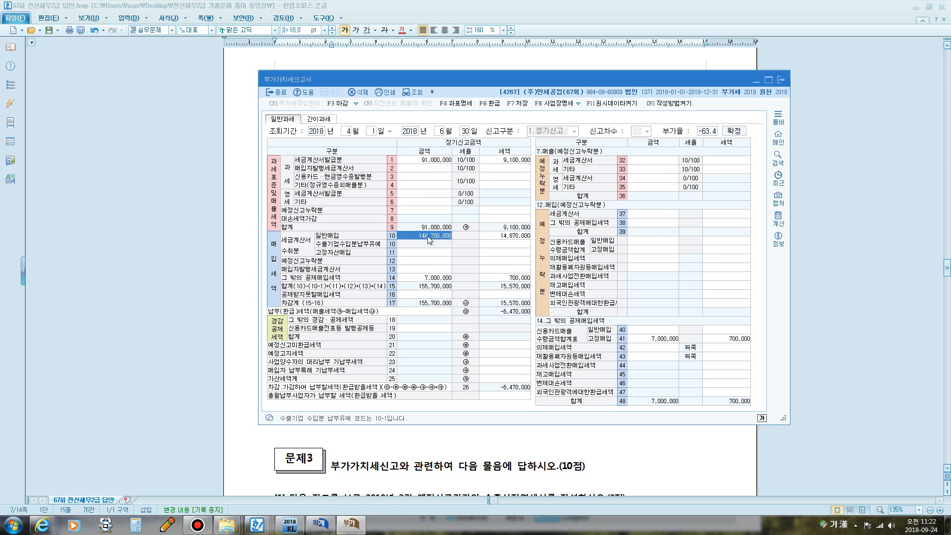
left_click(490, 236)
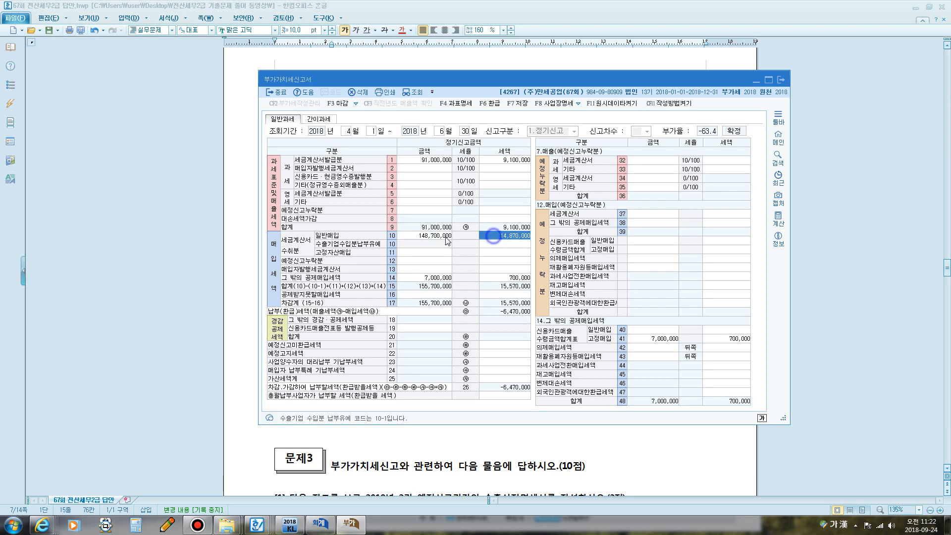
left_click(432, 237)
left_click(503, 237)
left_click(414, 95)
left_click(428, 236)
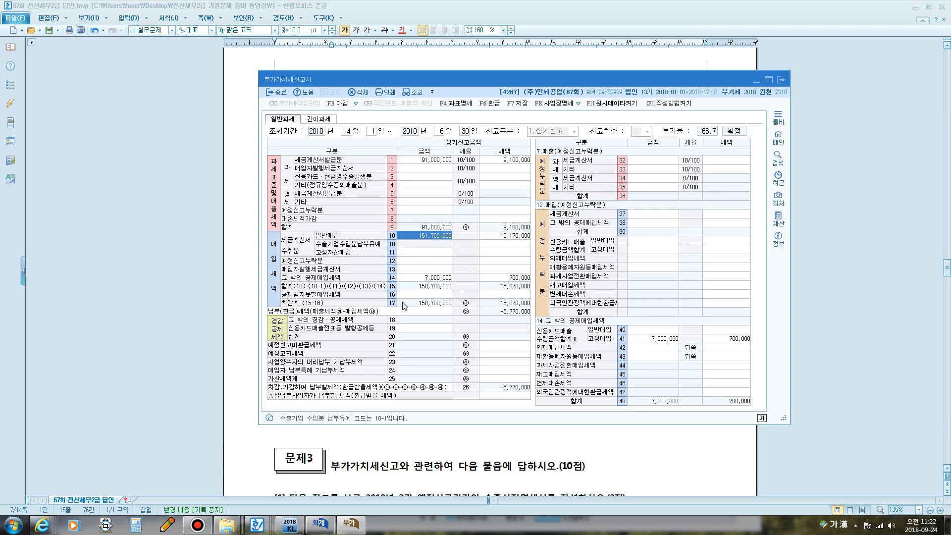
left_click(515, 236)
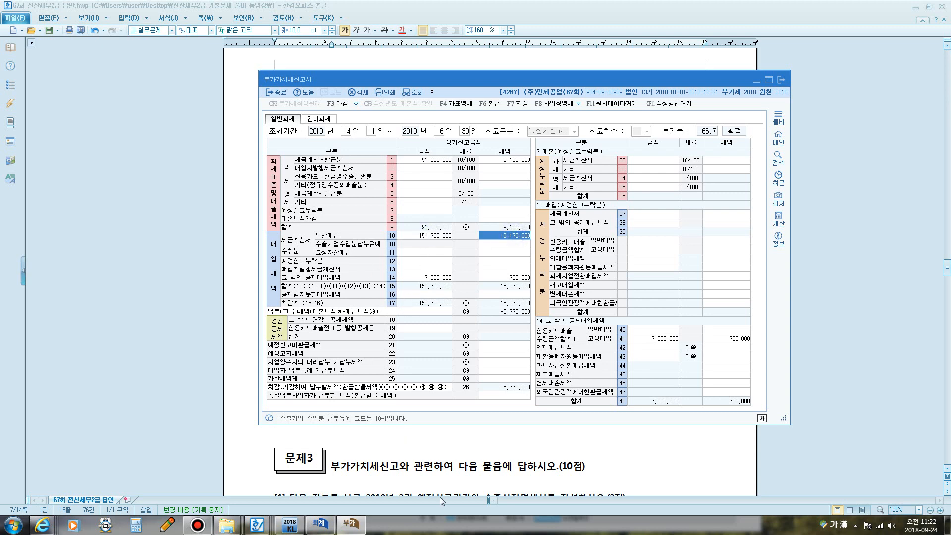
left_click(359, 531)
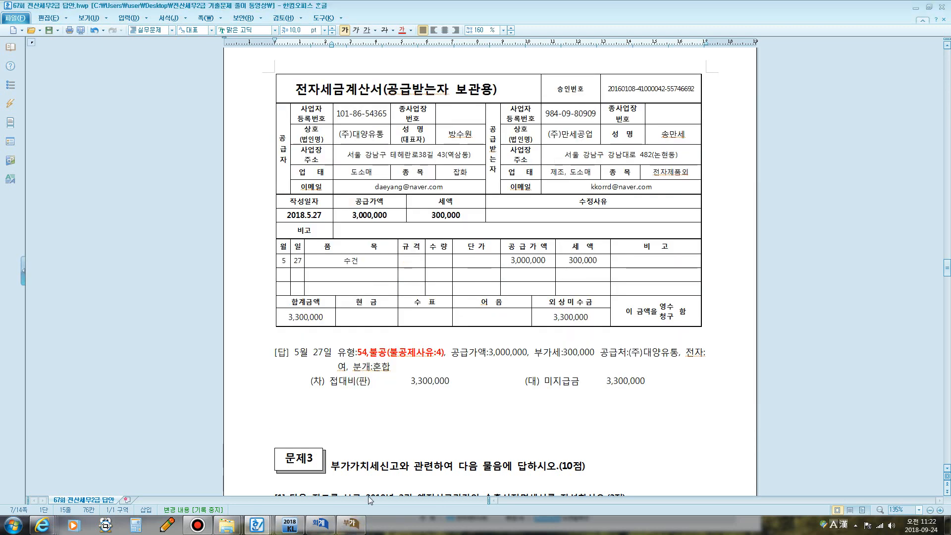
left_click(319, 523)
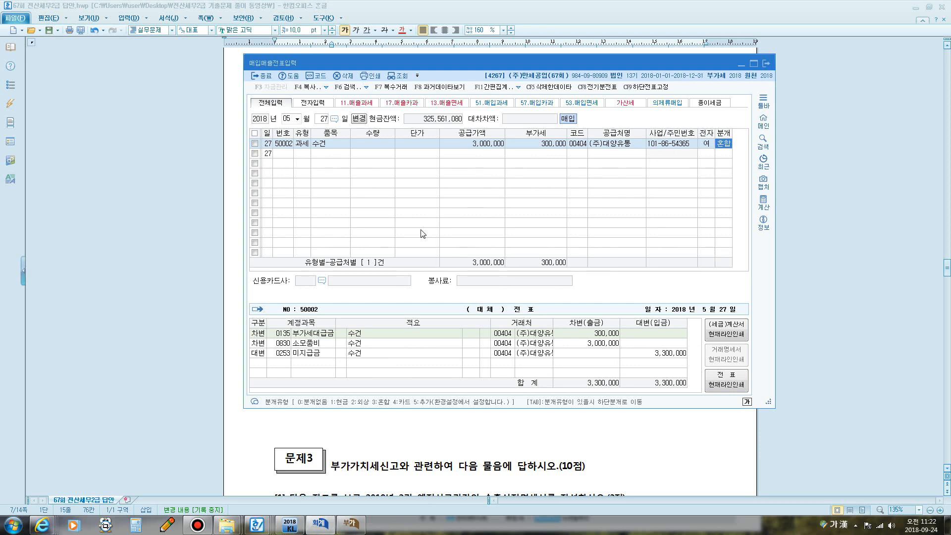
- Delete voucher 50002 and re-enter it as type 54 불공 for 수건, 3,000,000 supply
left_click(255, 144)
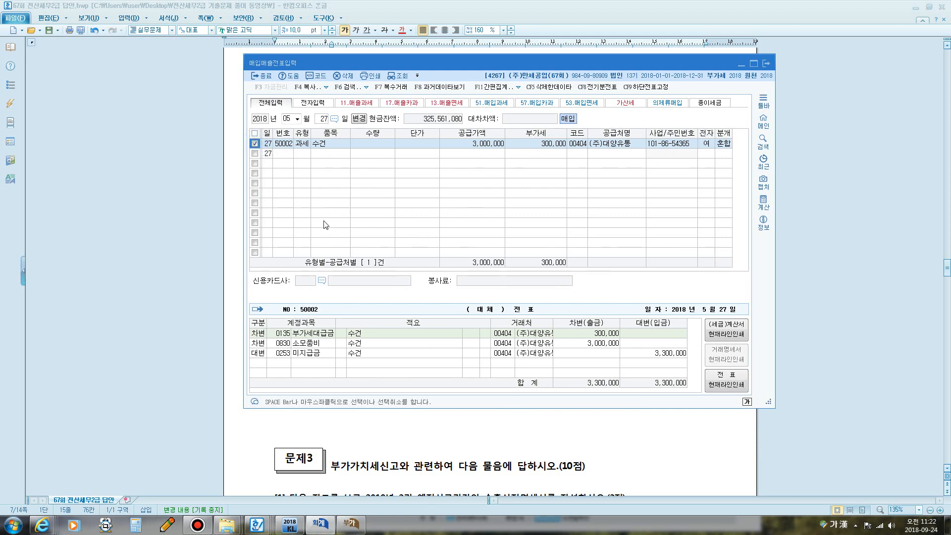
key("F5")
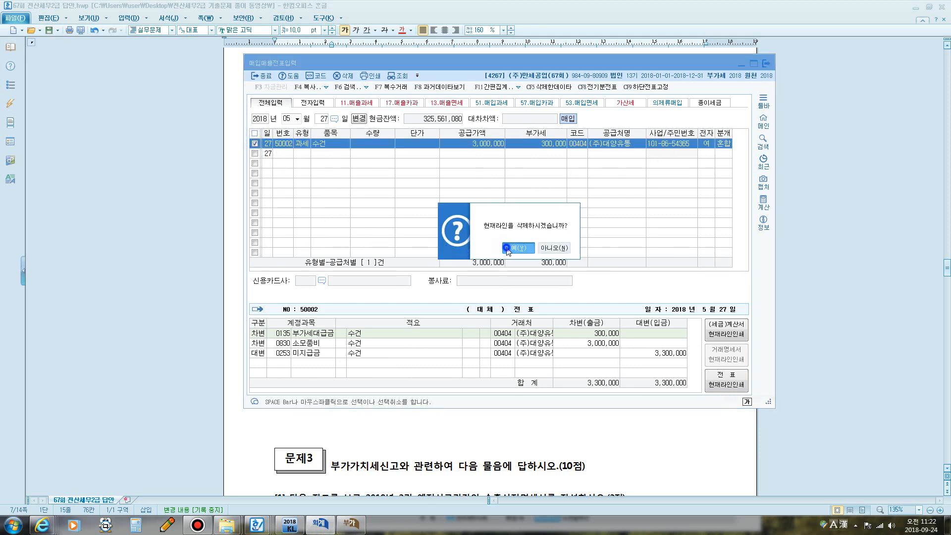
left_click(495, 246)
type("54")
key("Return")
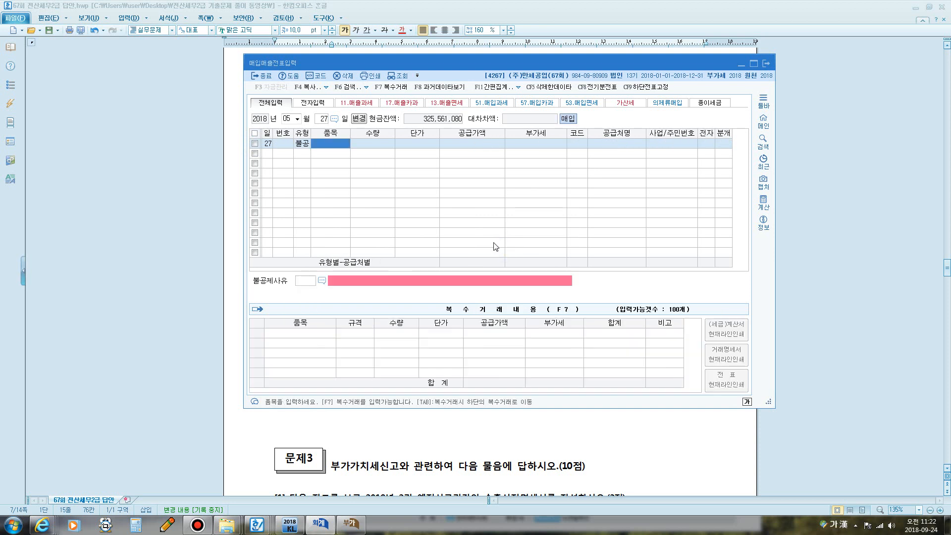
type("수건")
key("Return")
key("Return")
key("Return")
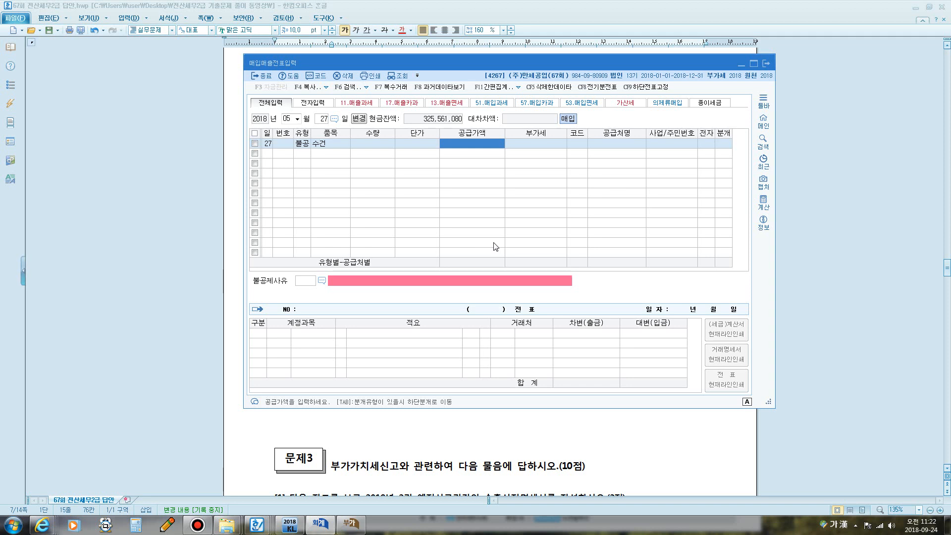
type("3000000")
key("Return")
- Set supplier (주)대양유통 and non-deduction reason 4, entertainment-related expenses
key("Return")
type("2")
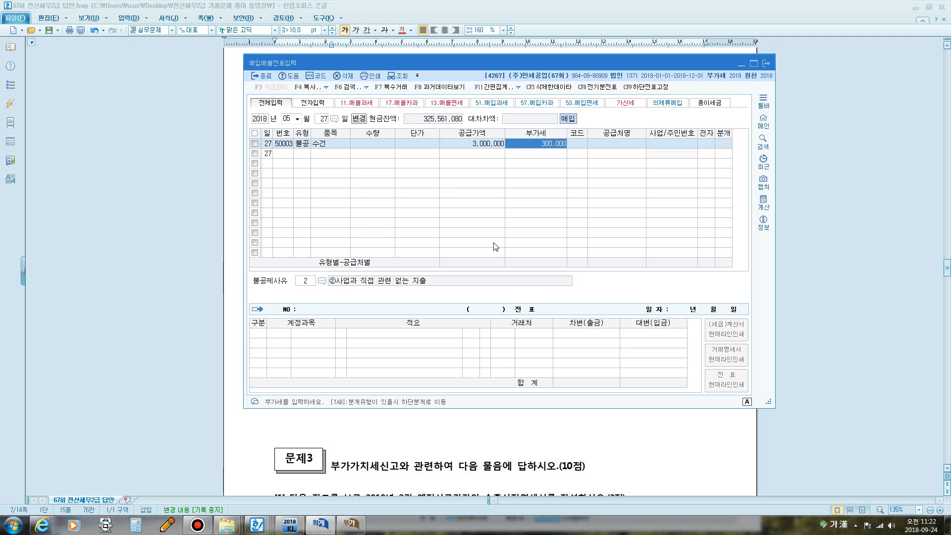
key("Return")
type("ㄷ")
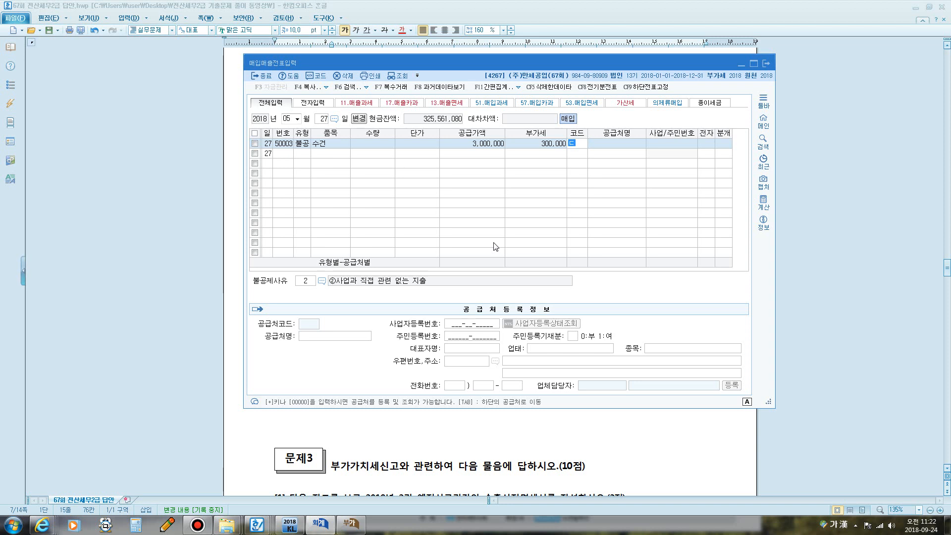
type("ㅐㅇㅑㅇ")
key("Return")
key("Return")
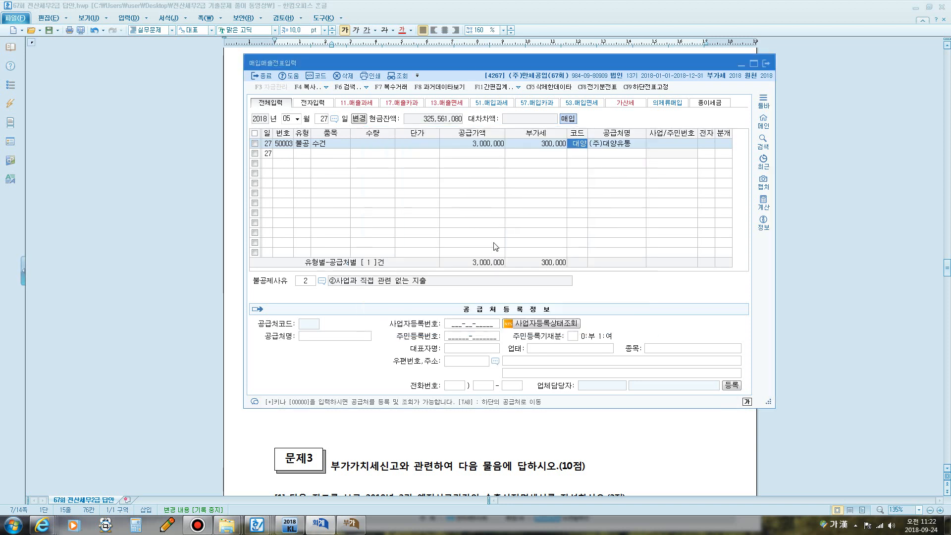
type("1")
key("Return")
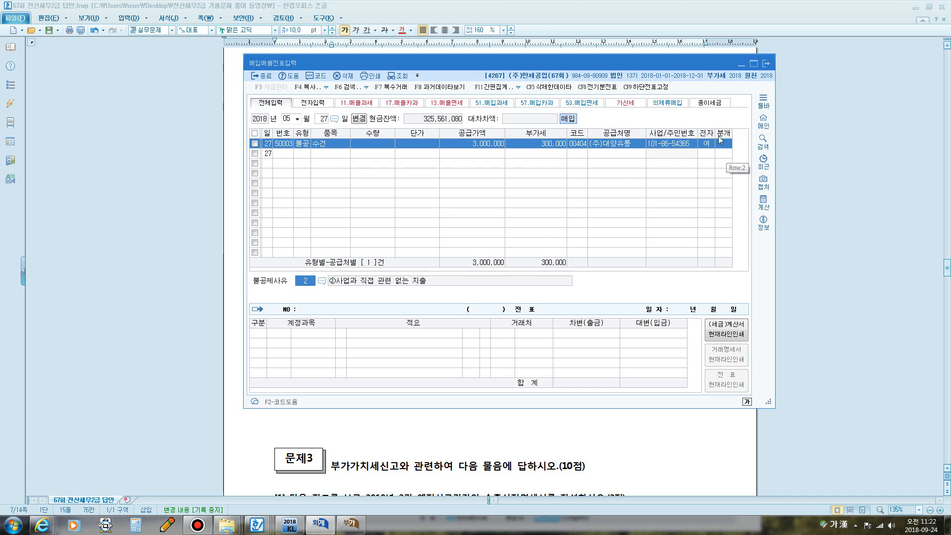
left_click(321, 281)
left_click(453, 217)
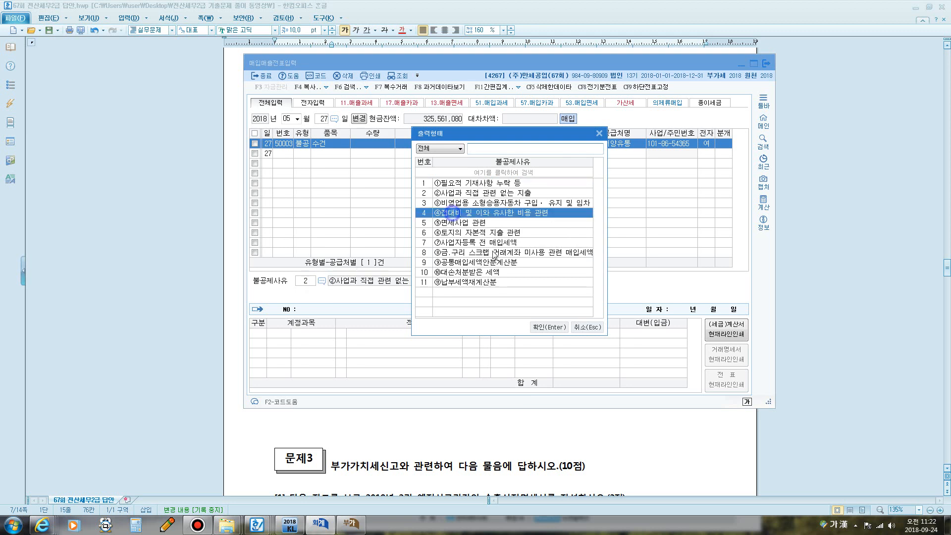
left_click(545, 326)
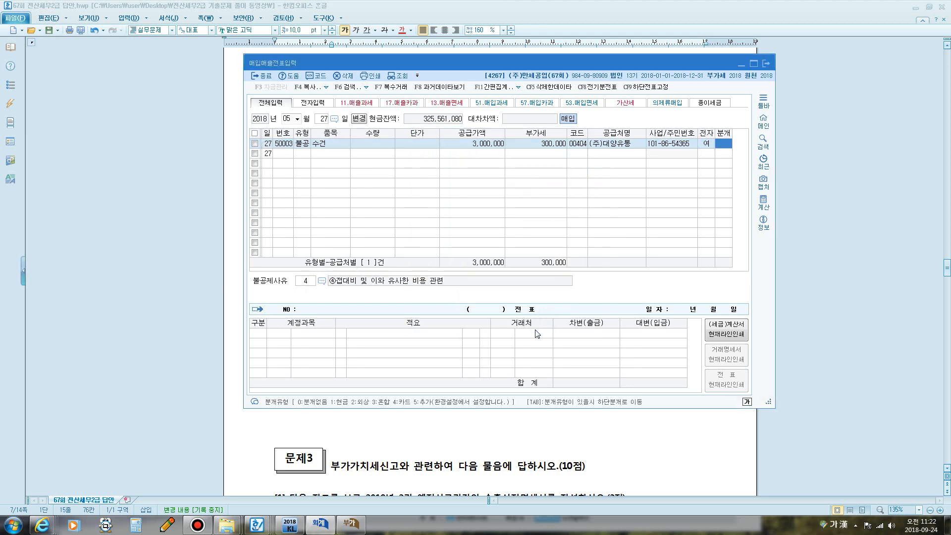
- Journalise as mixed: debit 0813 접대비, credit 0253 미지급금, 3,300,000 each
type("3")
key("Return")
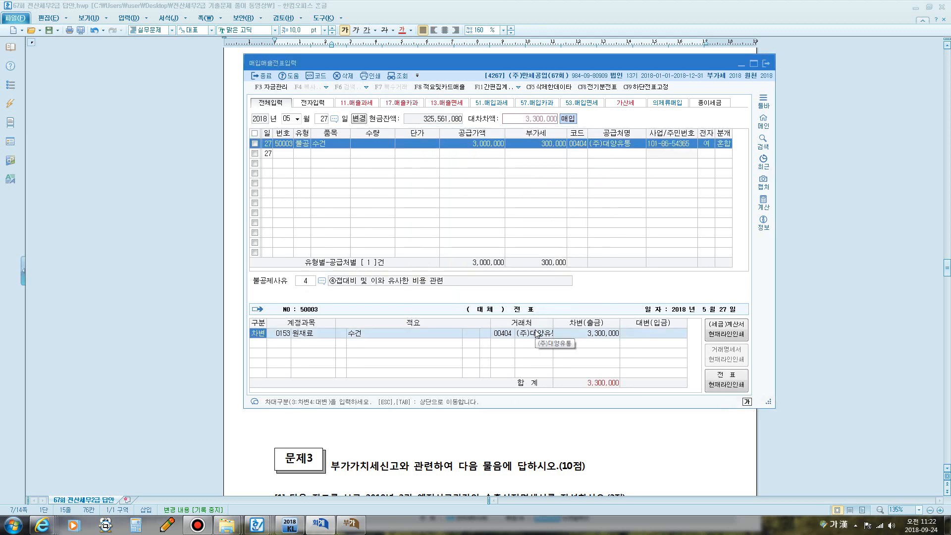
key("Return")
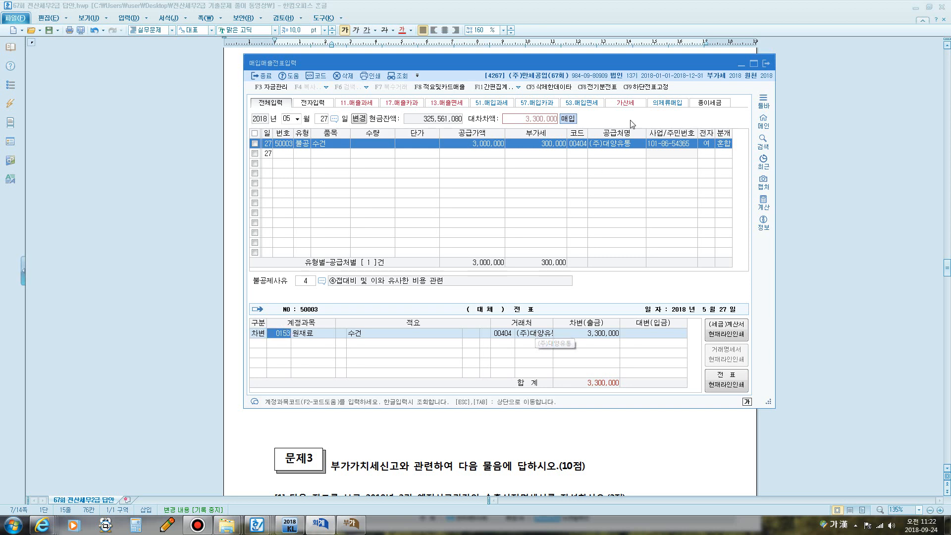
type("접")
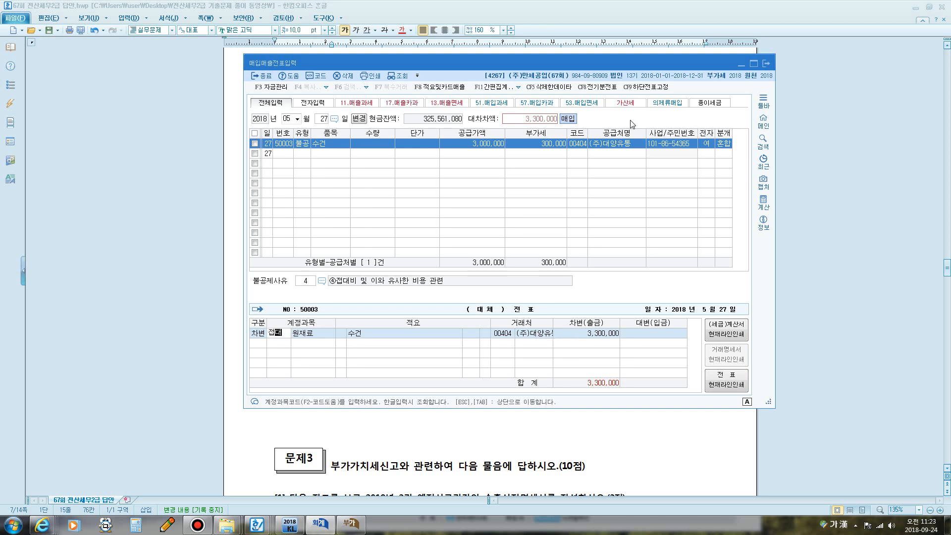
type("대")
key("Return")
key("Down")
key("Down")
key("Down")
key("Down")
key("Down")
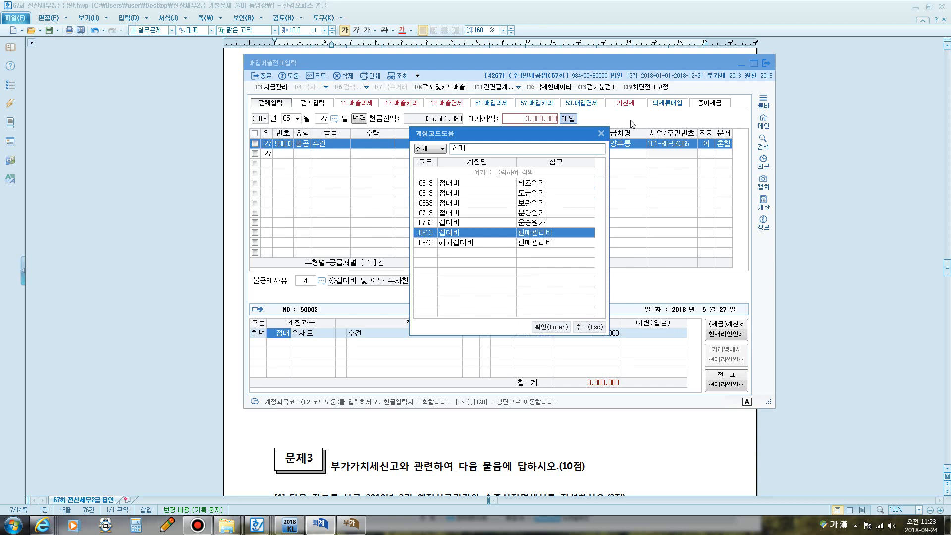
key("Return")
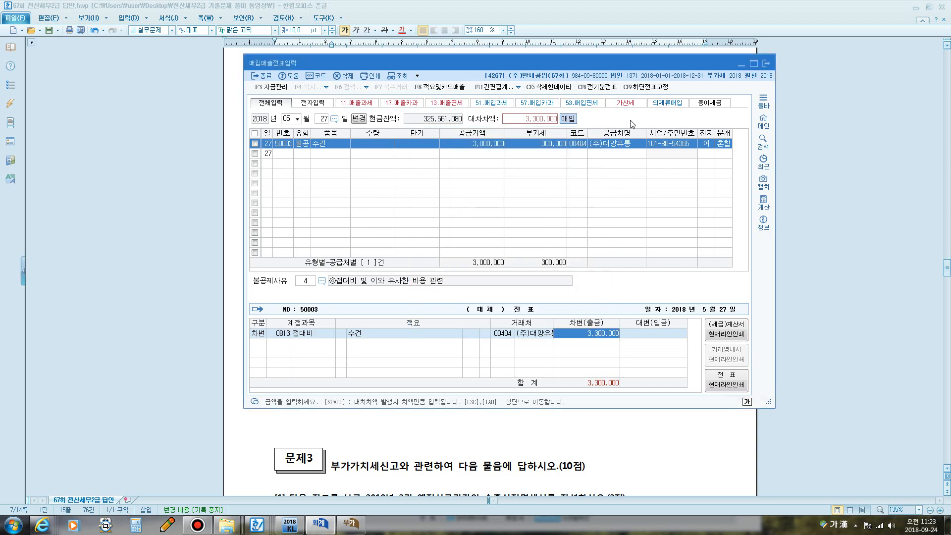
key("Return")
type("4")
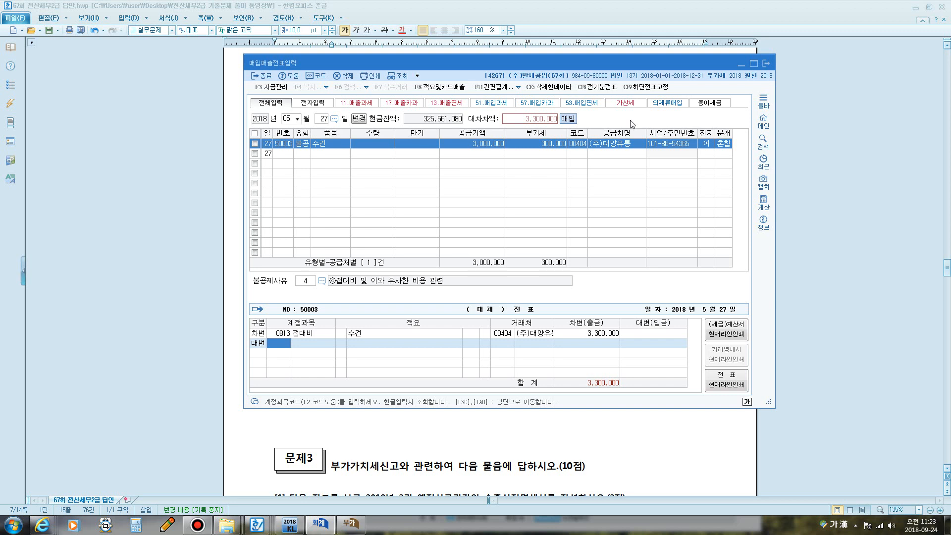
type("253")
key("Return")
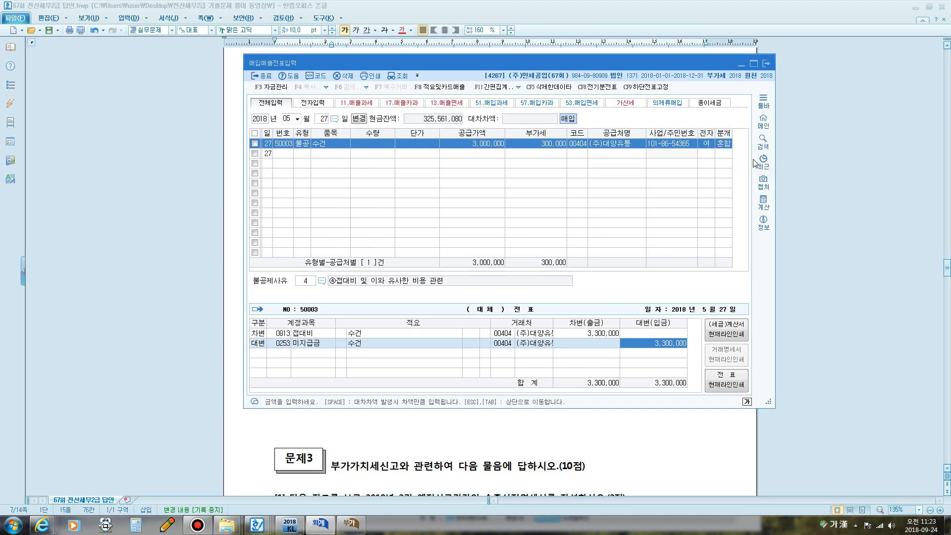
key("Return")
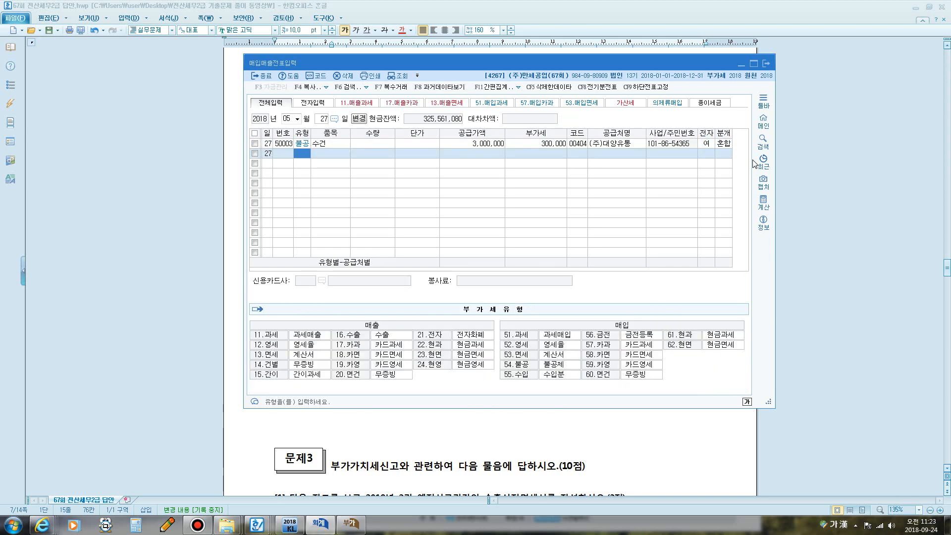
- Bring up the April–June 2018 VAT return and inspect input-tax lines 10 and 16
left_click(351, 523)
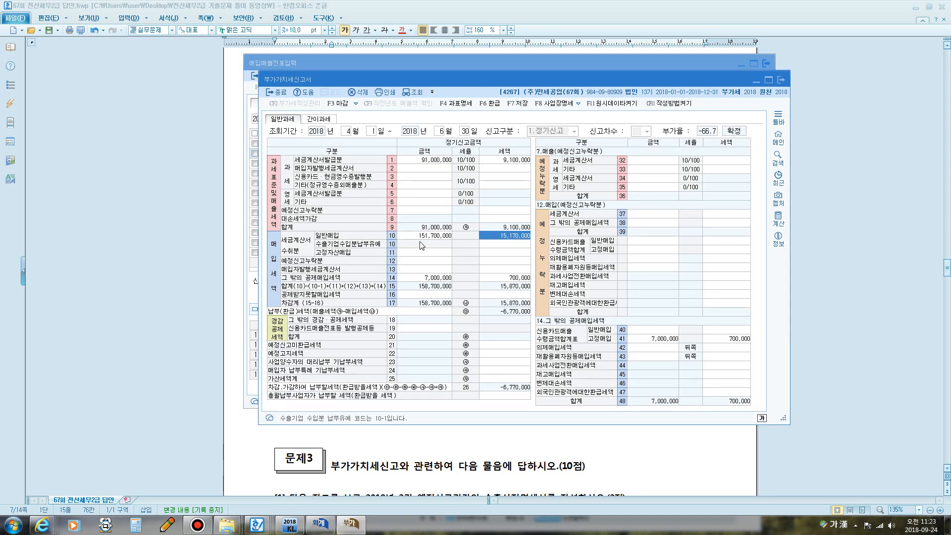
left_click(424, 237)
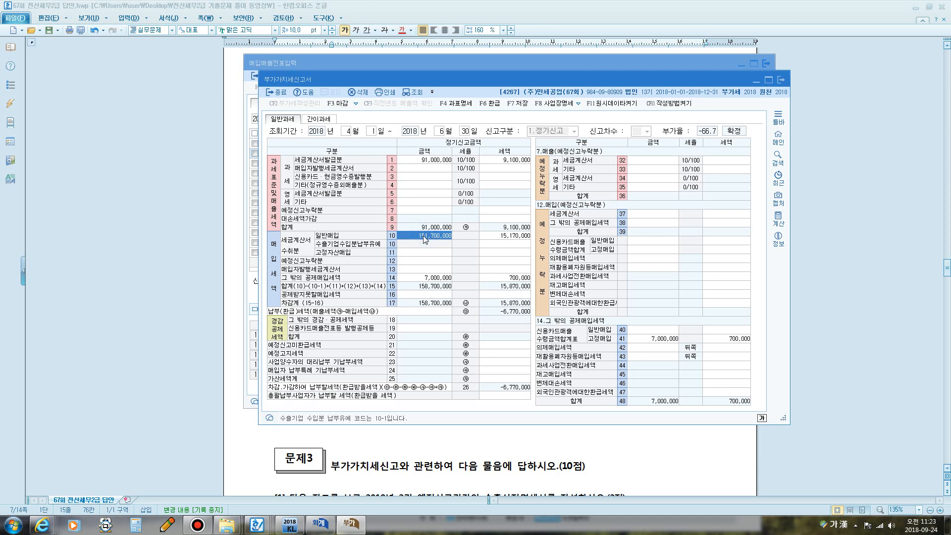
left_click(437, 297)
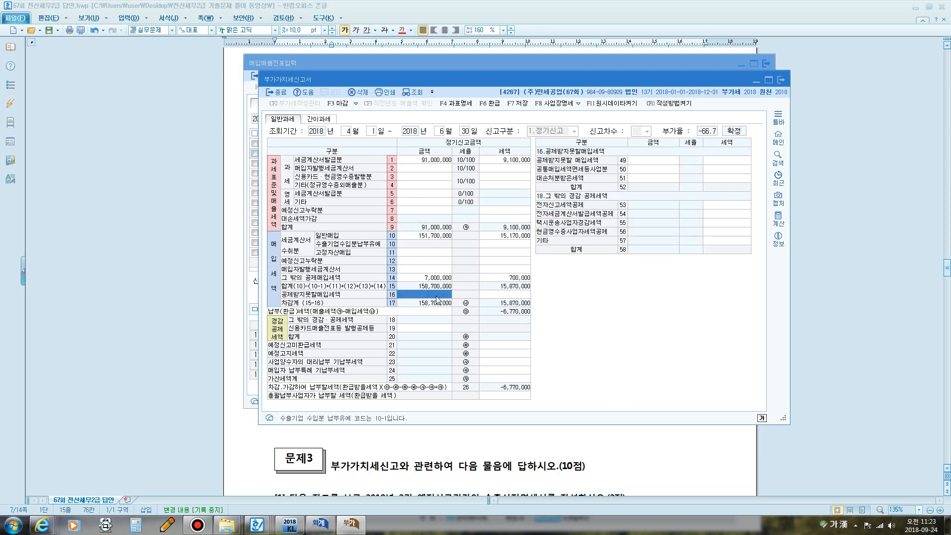
- Circle section 16 and table line 49 with the screen pen, link them with an arrow, then clear the ink
key("F12")
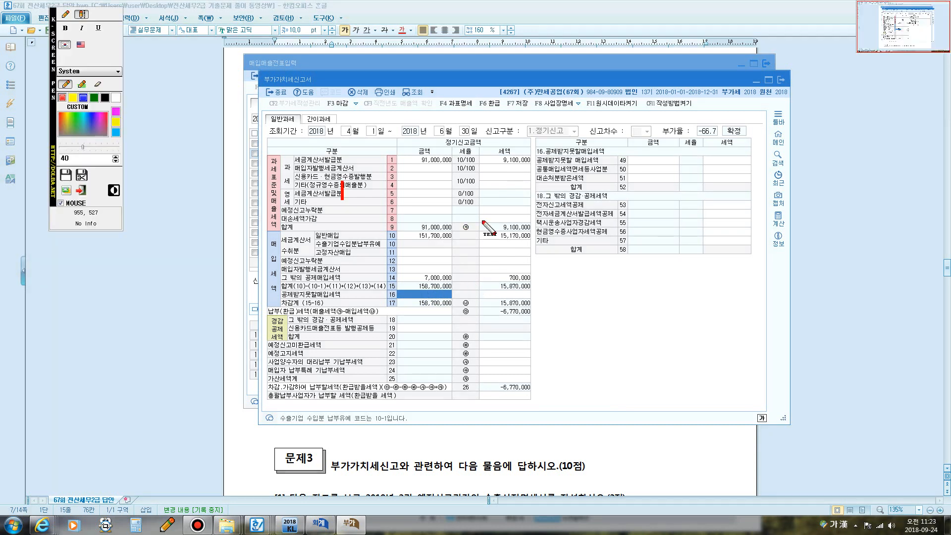
left_click(64, 16)
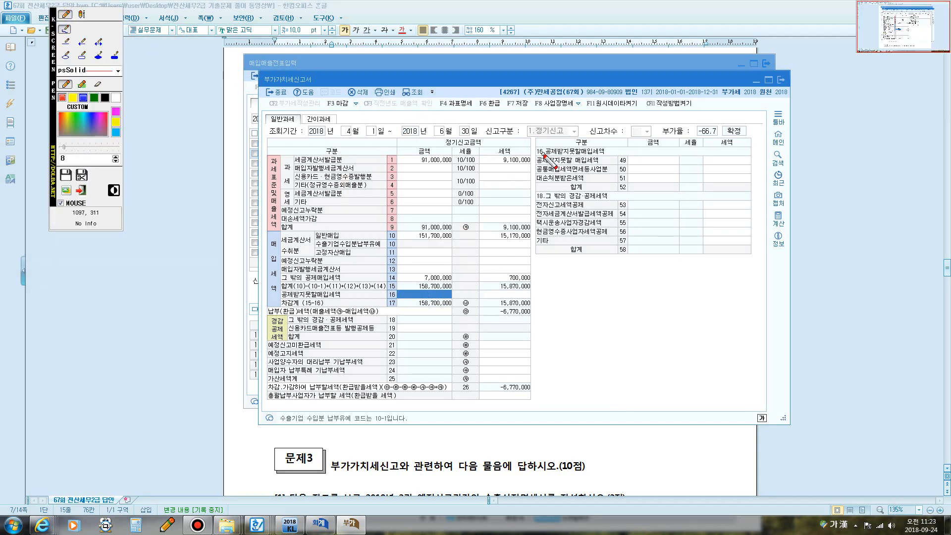
mouse_move(552, 160)
left_mouse_down()
mouse_move(526, 157)
mouse_move(544, 141)
mouse_move(542, 155)
left_mouse_up()
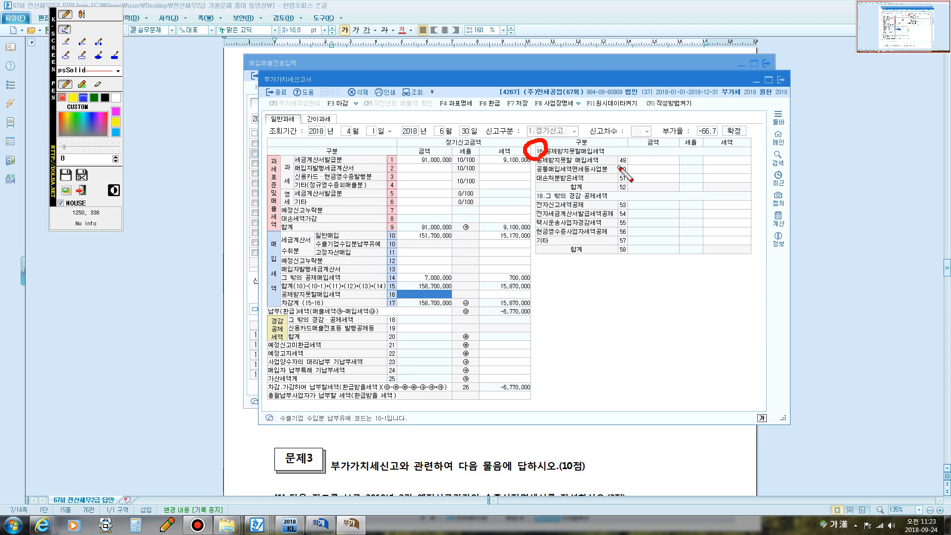
mouse_move(619, 167)
left_mouse_down()
mouse_move(620, 154)
mouse_move(630, 157)
mouse_move(622, 167)
mouse_move(752, 157)
mouse_move(625, 160)
mouse_move(628, 182)
mouse_move(498, 342)
mouse_move(435, 293)
left_mouse_up()
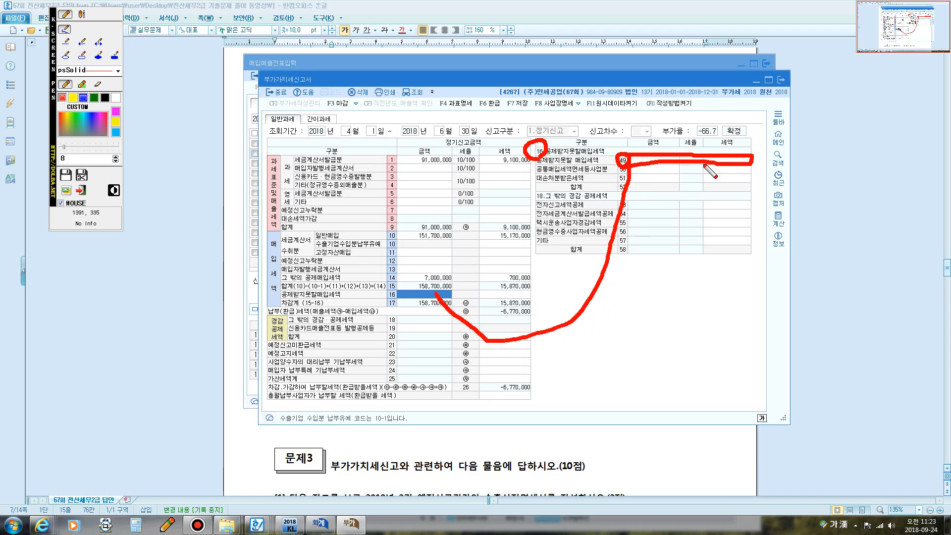
mouse_move(712, 161)
left_mouse_down()
mouse_move(677, 253)
mouse_move(545, 329)
mouse_move(521, 297)
left_mouse_up()
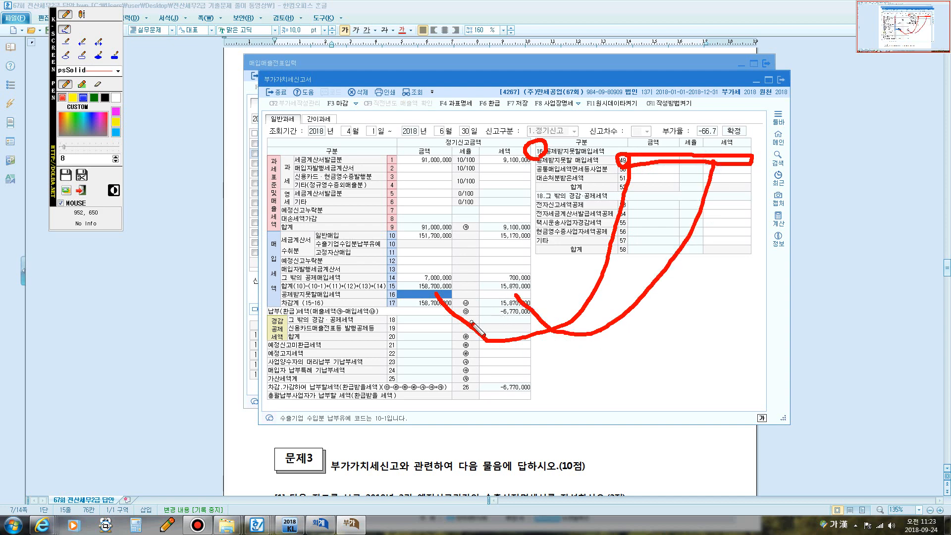
key("Escape")
- Reload the return and confirm line 49 shows 3,000,000 with 300,000 tax
left_click(414, 93)
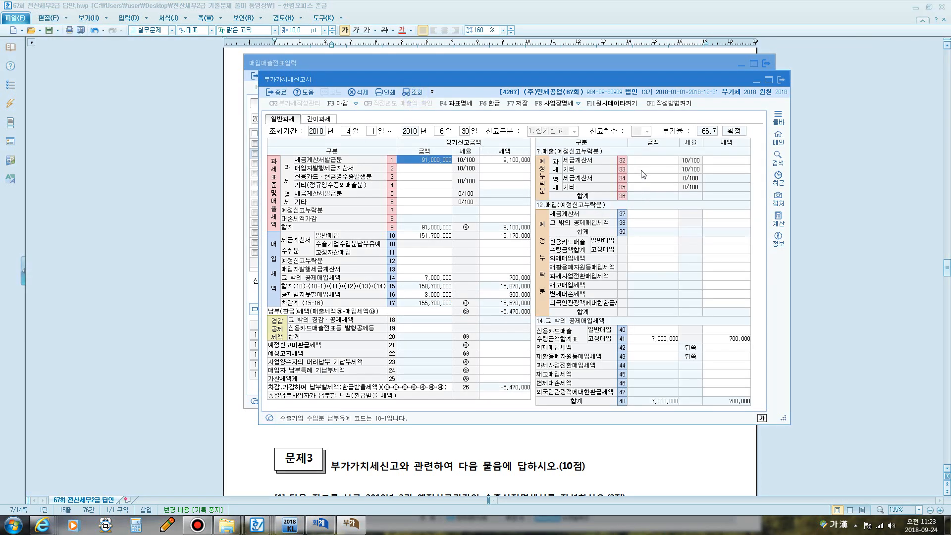
left_click(447, 295)
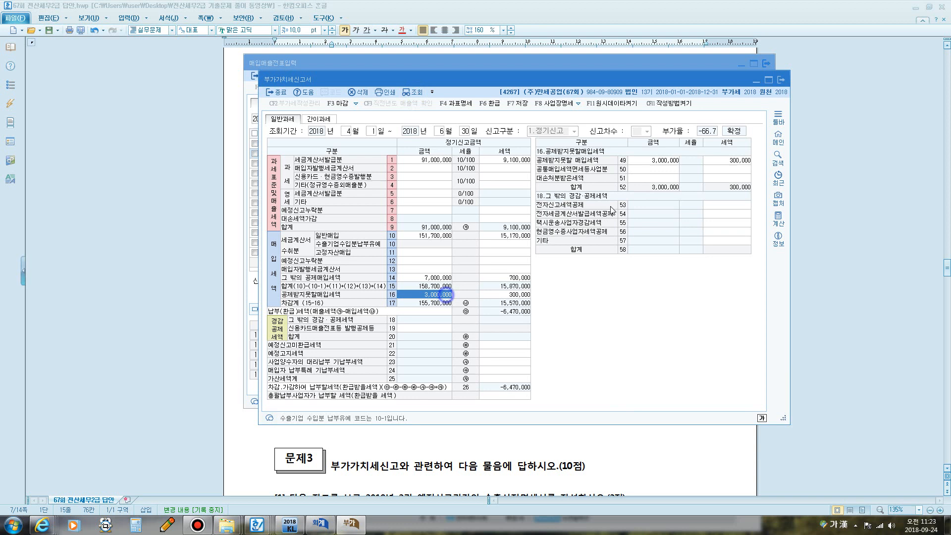
left_click(671, 164)
left_click(737, 161)
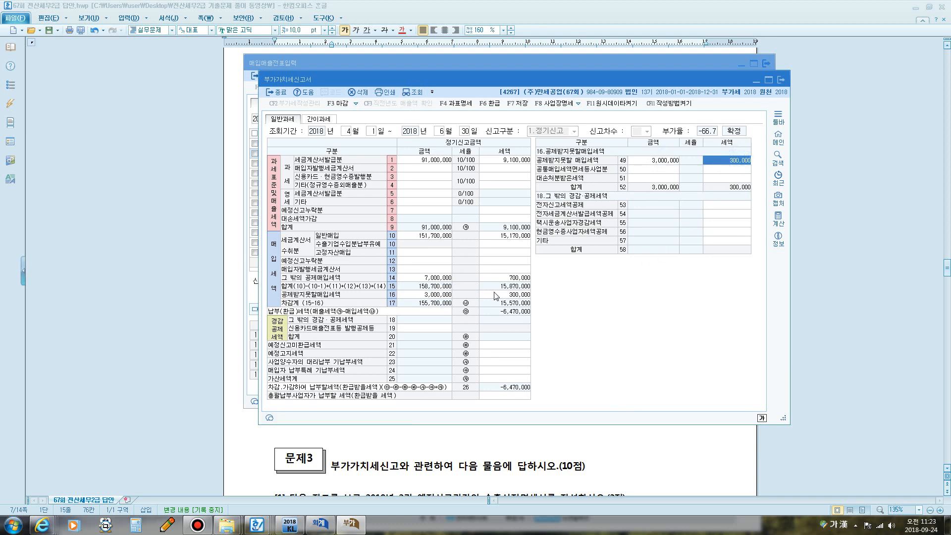
- Compare line 16's 3,000,000 amount and tax against line 10's purchase amount
left_click(430, 295)
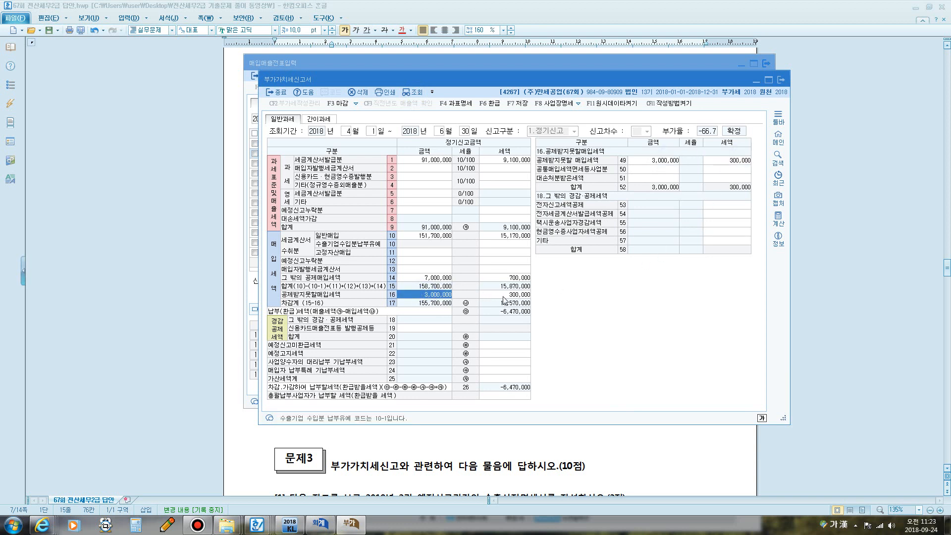
left_click(504, 299)
left_click(434, 235)
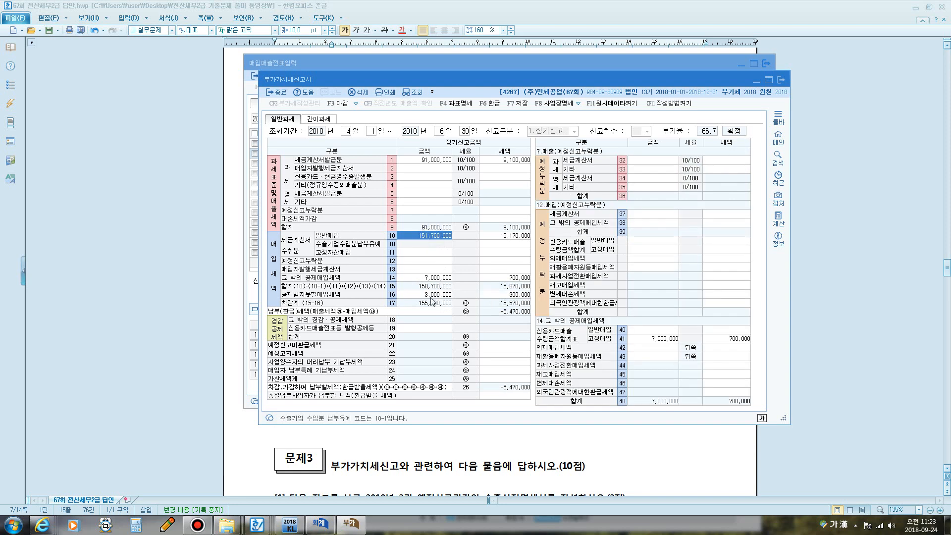
left_click(430, 296)
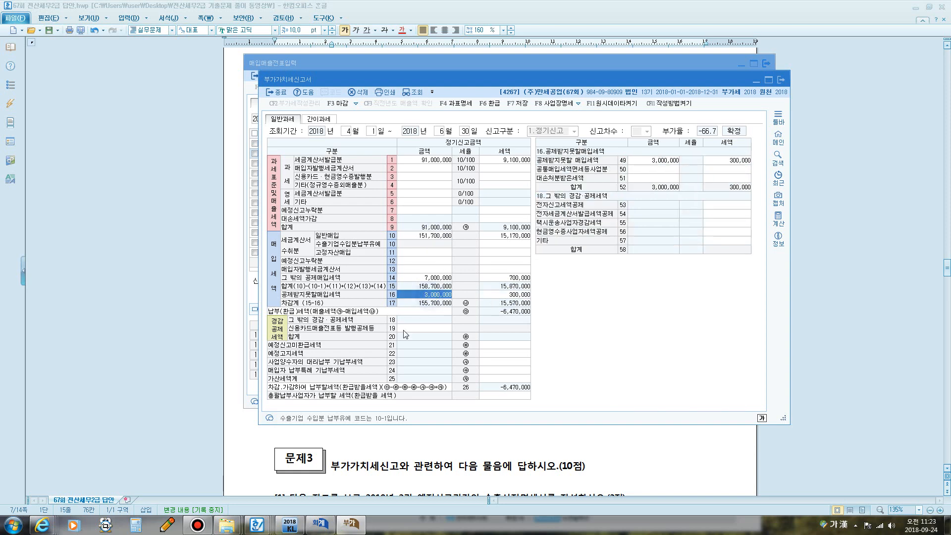
left_click(427, 237)
left_click(425, 295)
- Bring up the exam document and mark the shipment-date column, 8. 20. date and first declaration number in red
left_click(454, 470)
scroll(455, 465, "down", 8)
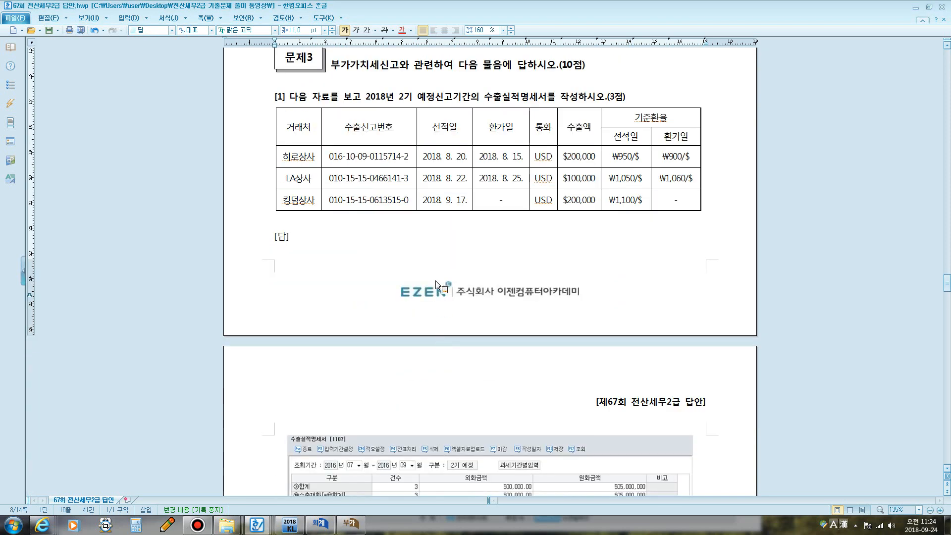
scroll(506, 204, "down", 8)
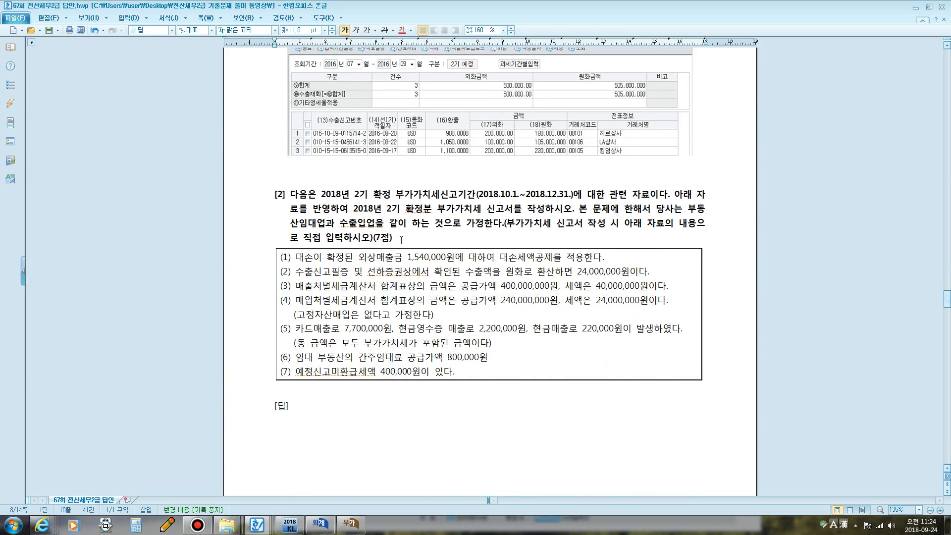
scroll(413, 243, "up", 8)
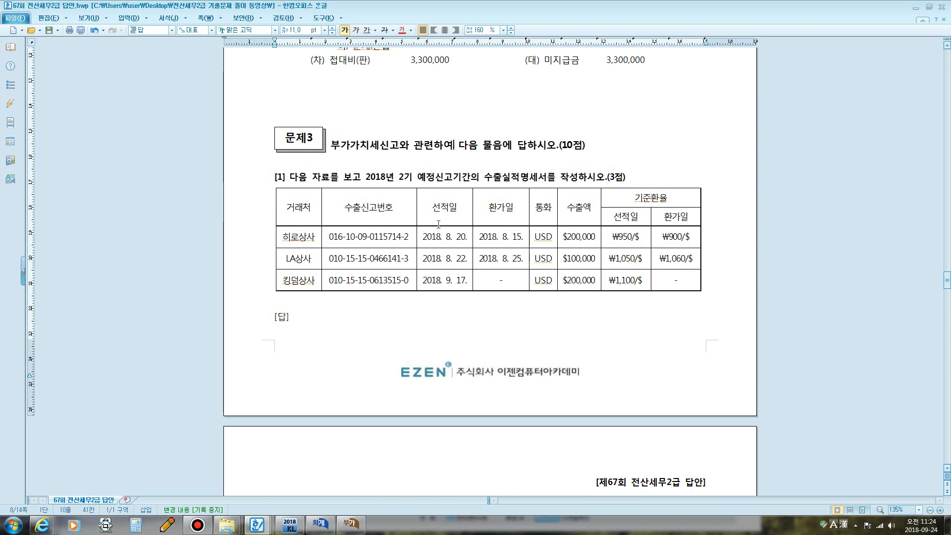
key("F12")
mouse_move(426, 216)
left_mouse_down()
mouse_move(441, 195)
mouse_move(464, 212)
mouse_move(428, 218)
mouse_move(443, 230)
mouse_move(437, 305)
left_mouse_up()
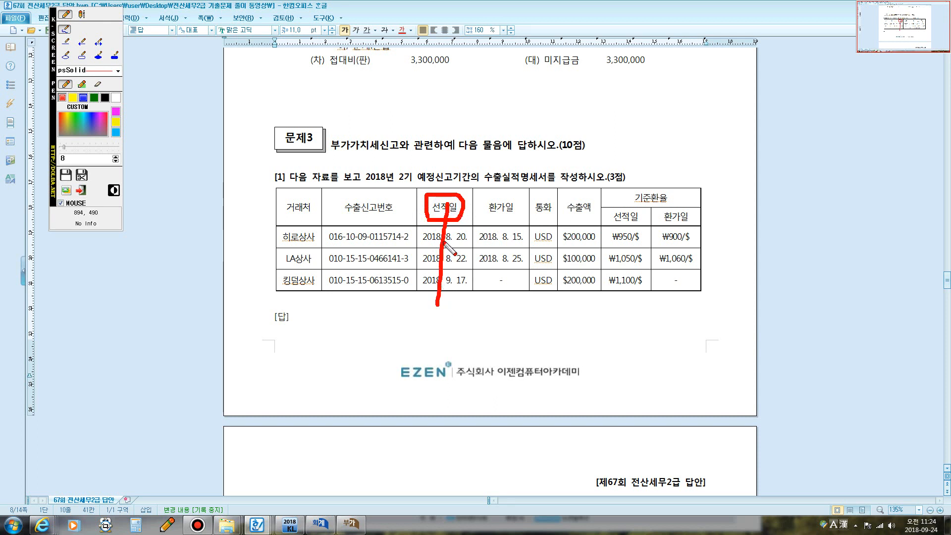
mouse_move(446, 217)
left_mouse_down()
mouse_move(369, 241)
mouse_move(387, 242)
left_mouse_up()
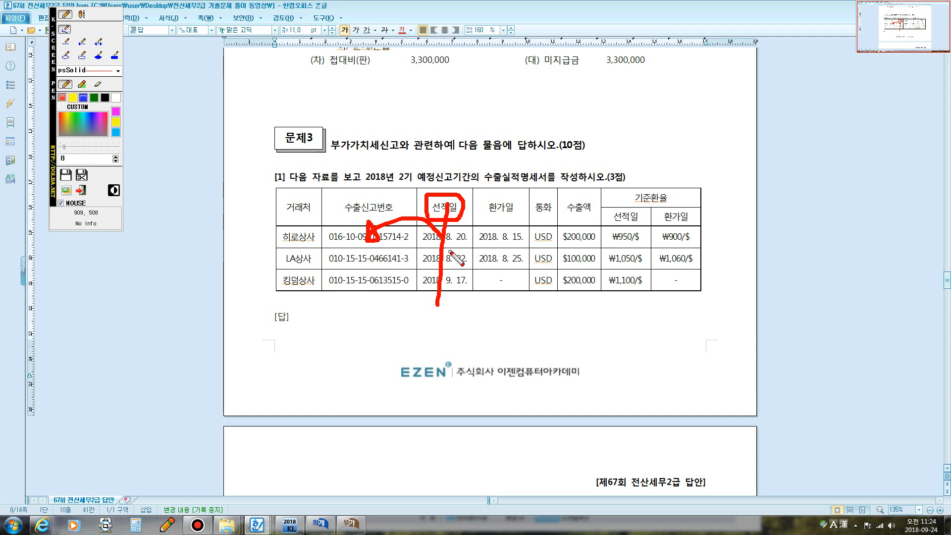
left_click_drag(448, 245, 527, 245)
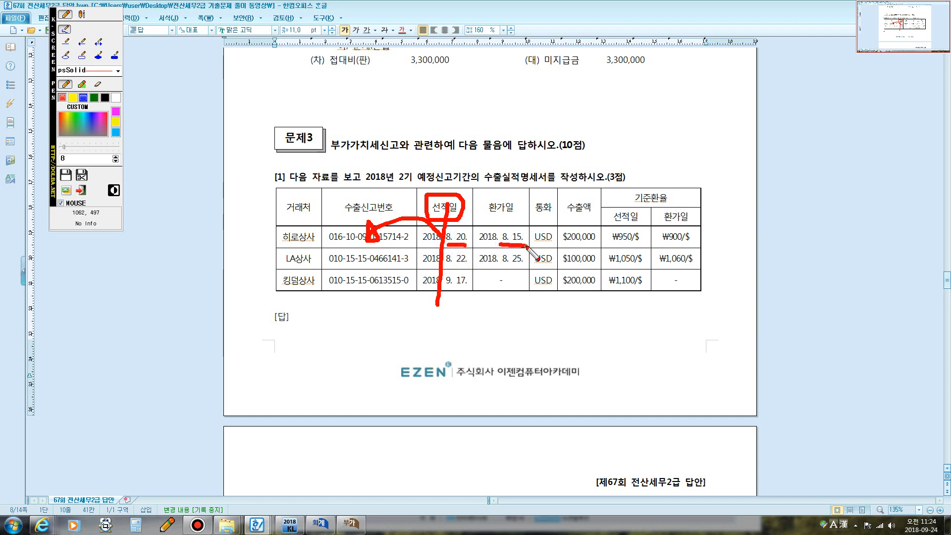
mouse_move(362, 245)
left_mouse_down()
mouse_move(365, 263)
mouse_move(393, 237)
left_mouse_up()
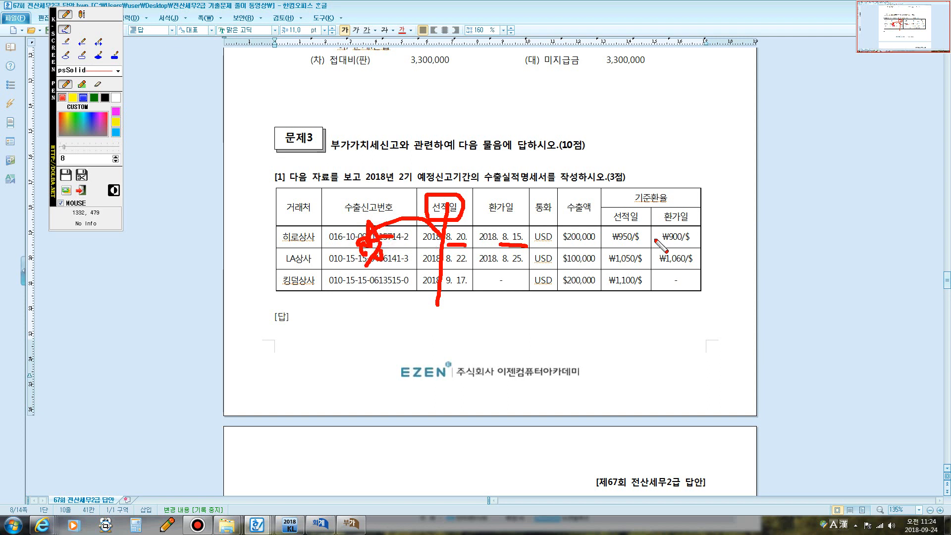
- Circle the ₩900/$, ₩1,050/$ and ₩1,100/$ rates, add red notes, then clear all ink
mouse_move(678, 246)
left_mouse_down()
mouse_move(664, 247)
mouse_move(675, 231)
mouse_move(689, 230)
mouse_move(671, 250)
left_mouse_up()
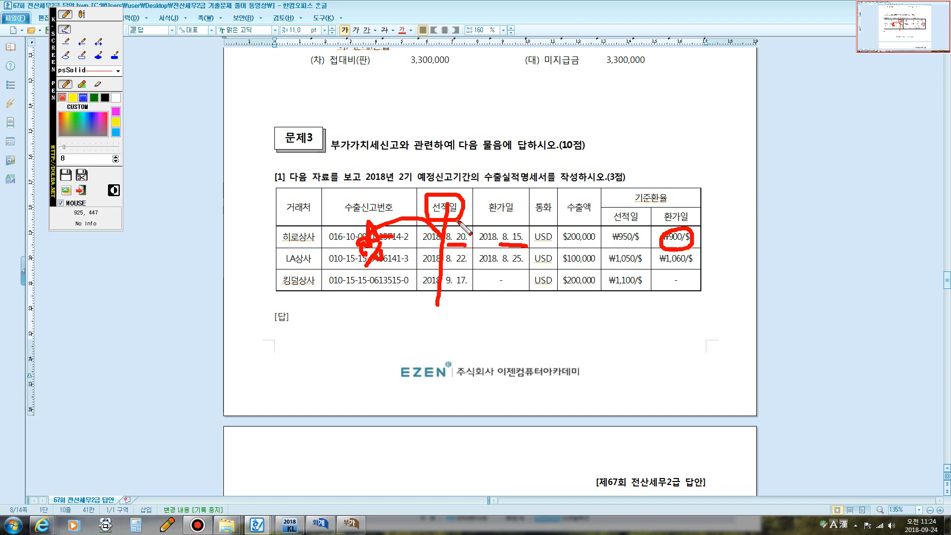
mouse_move(447, 266)
left_mouse_down()
mouse_move(521, 262)
mouse_move(476, 254)
mouse_move(501, 246)
mouse_move(505, 264)
left_mouse_up()
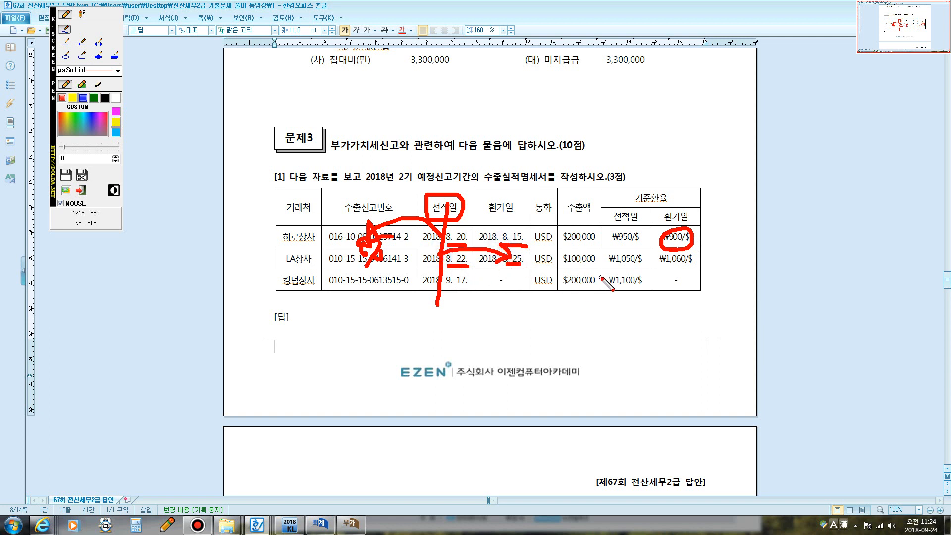
mouse_move(622, 268)
left_mouse_down()
mouse_move(605, 262)
mouse_move(618, 248)
mouse_move(646, 252)
mouse_move(619, 270)
left_mouse_up()
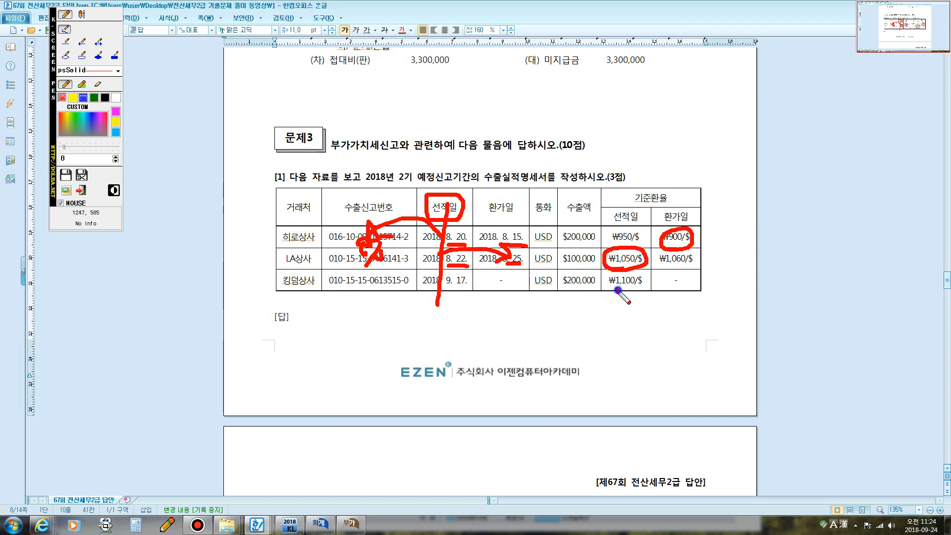
mouse_move(618, 290)
left_mouse_down()
mouse_move(605, 282)
mouse_move(626, 270)
mouse_move(647, 285)
mouse_move(617, 292)
left_mouse_up()
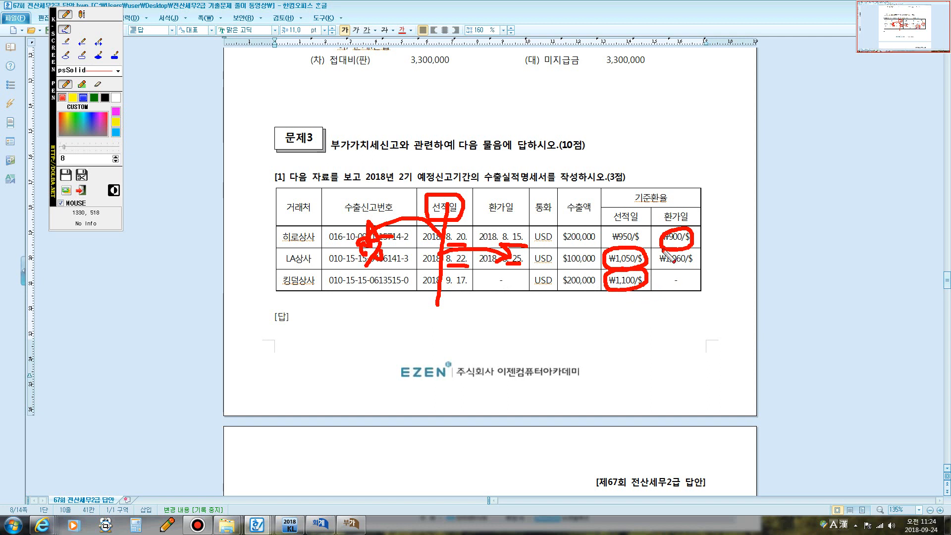
mouse_move(668, 221)
left_mouse_down()
mouse_move(651, 228)
mouse_move(661, 236)
mouse_move(654, 223)
mouse_move(658, 233)
mouse_move(663, 224)
left_mouse_up()
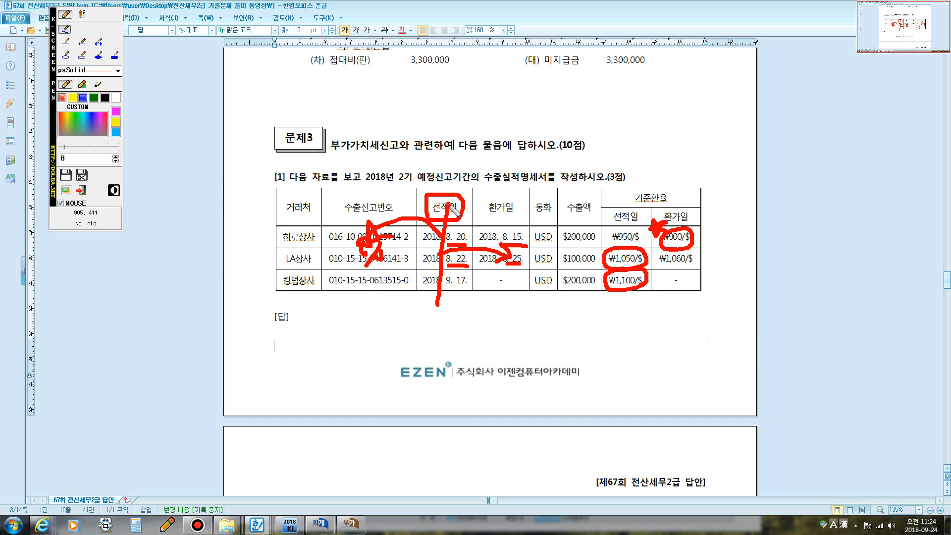
left_click_drag(543, 97, 538, 387)
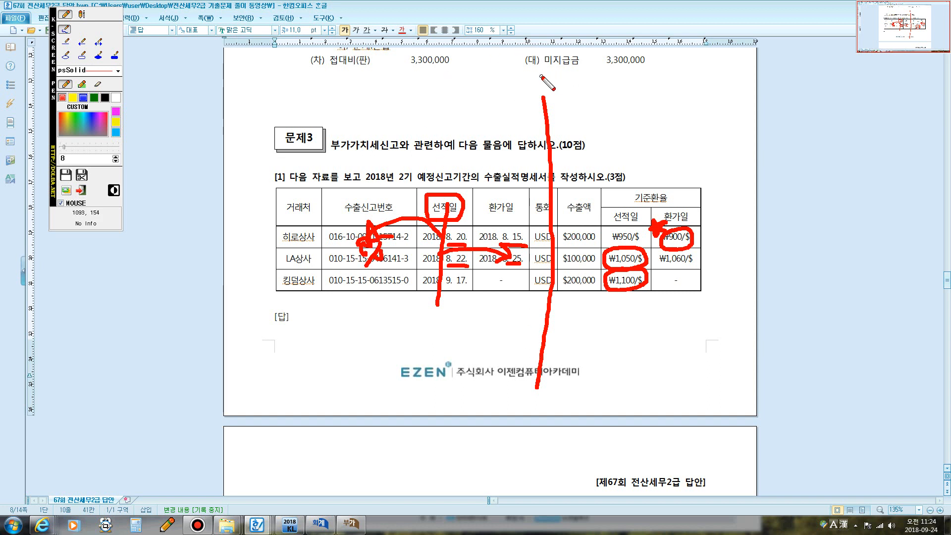
left_click_drag(530, 81, 555, 128)
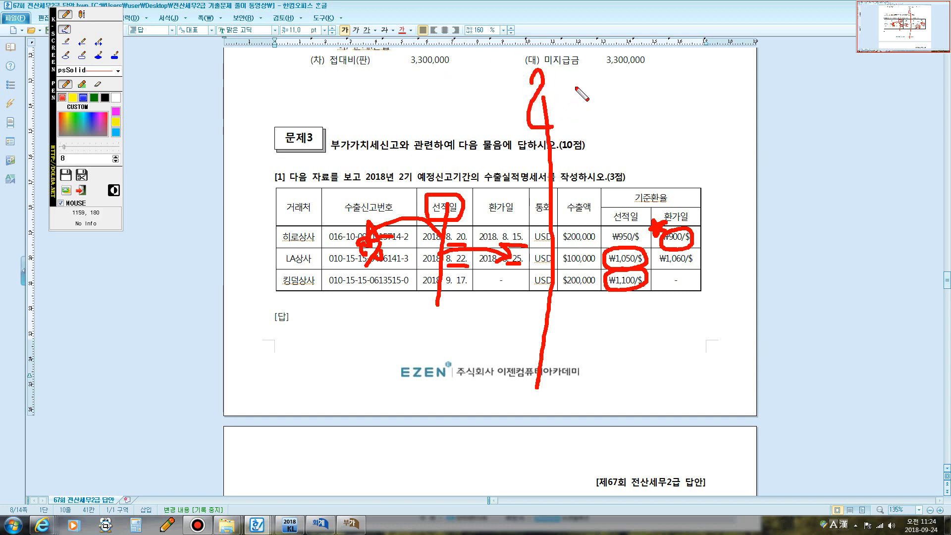
mouse_move(579, 84)
left_mouse_down()
mouse_move(565, 129)
mouse_move(575, 85)
left_mouse_up()
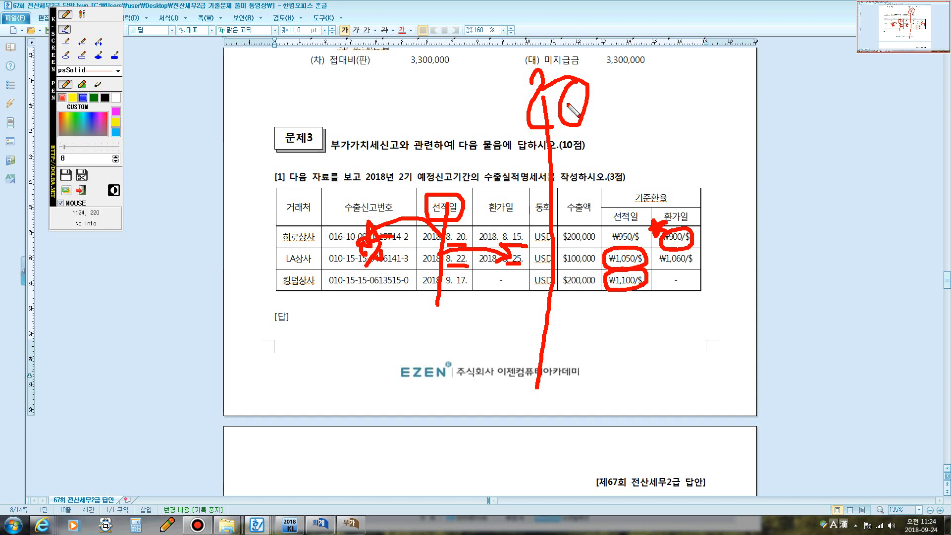
mouse_move(550, 104)
left_mouse_down()
mouse_move(441, 119)
mouse_move(432, 149)
mouse_move(427, 98)
left_mouse_up()
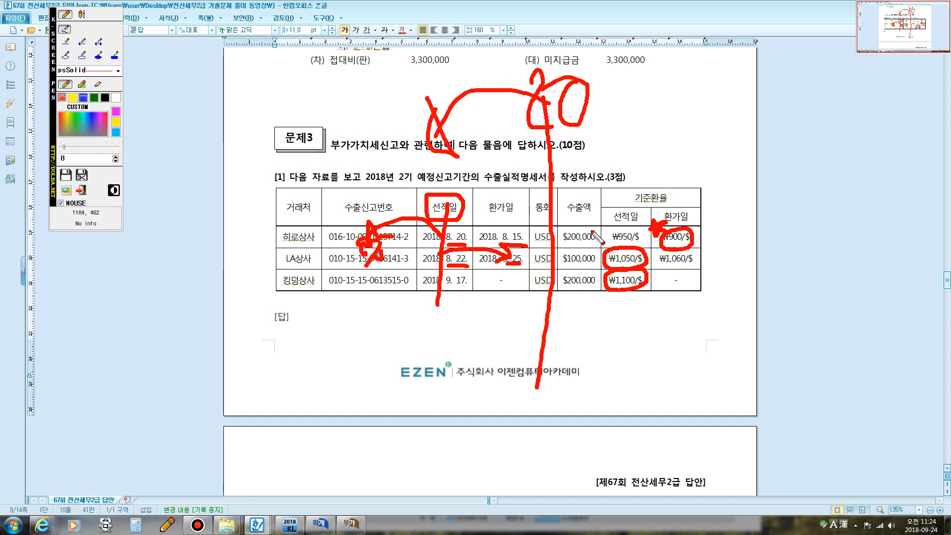
mouse_move(676, 250)
left_mouse_down()
mouse_move(657, 237)
mouse_move(691, 232)
left_mouse_up()
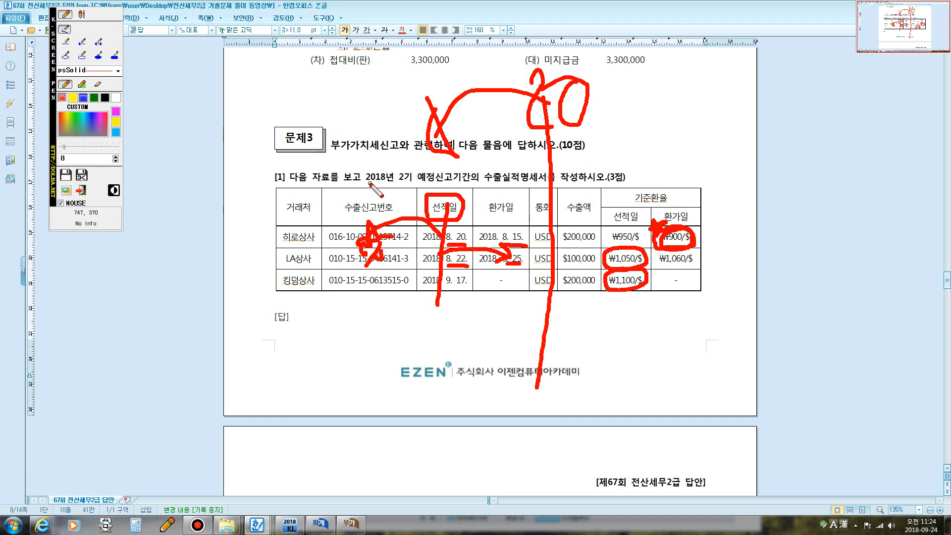
key("Escape")
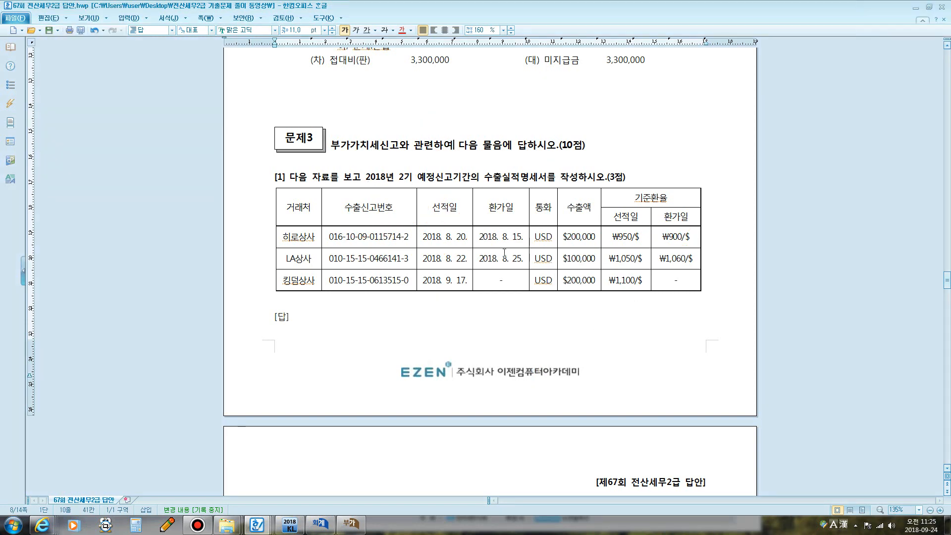
scroll(464, 249, "down", 8)
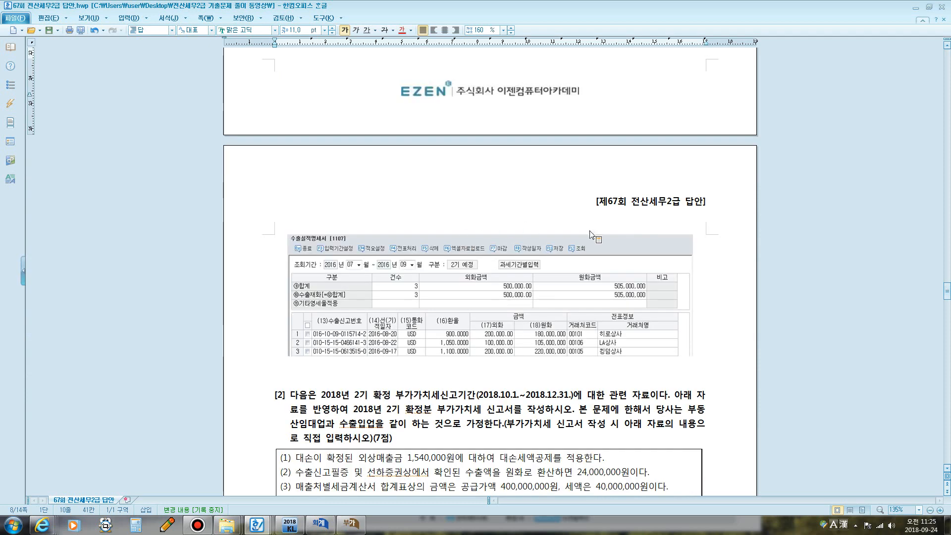
scroll(623, 236, "up", 6)
left_click_drag(684, 156, 662, 156)
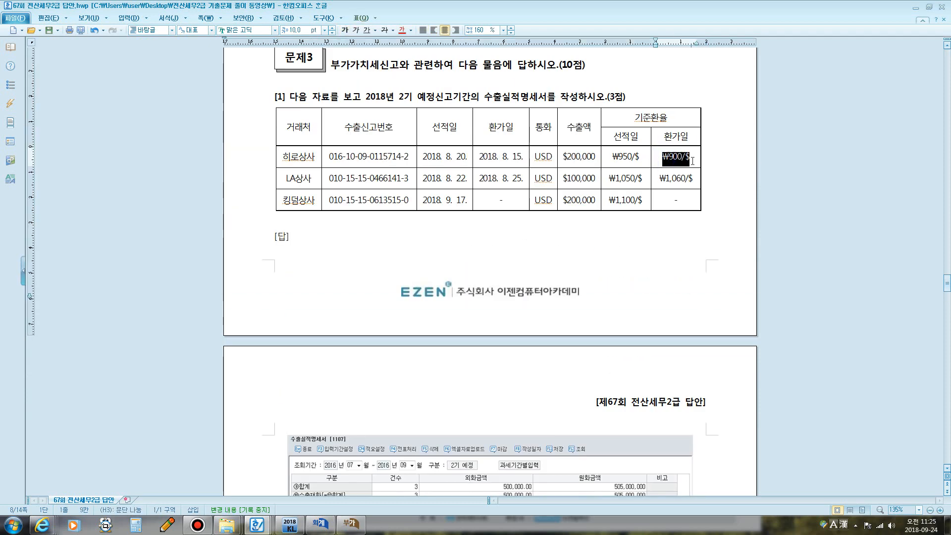
scroll(522, 217, "down", 8)
scroll(521, 217, "up", 1)
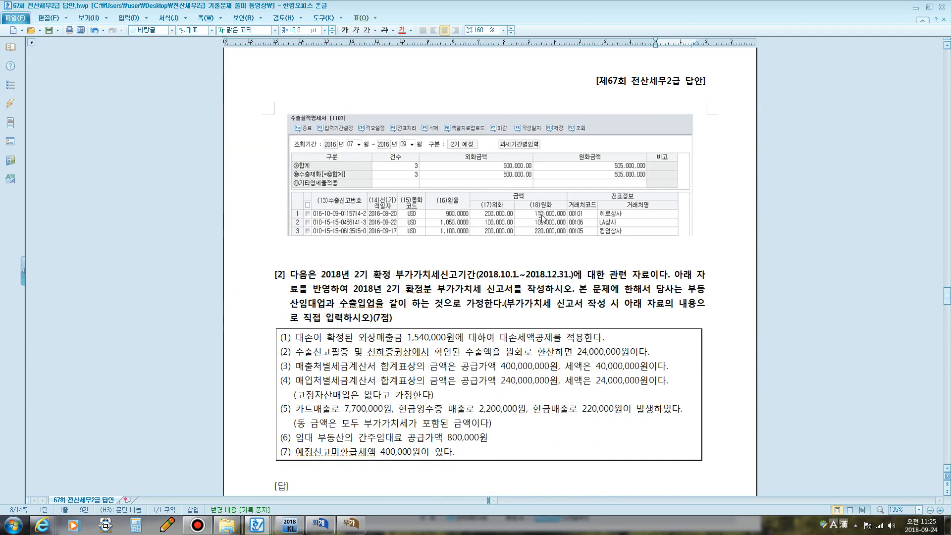
scroll(687, 225, "up", 7)
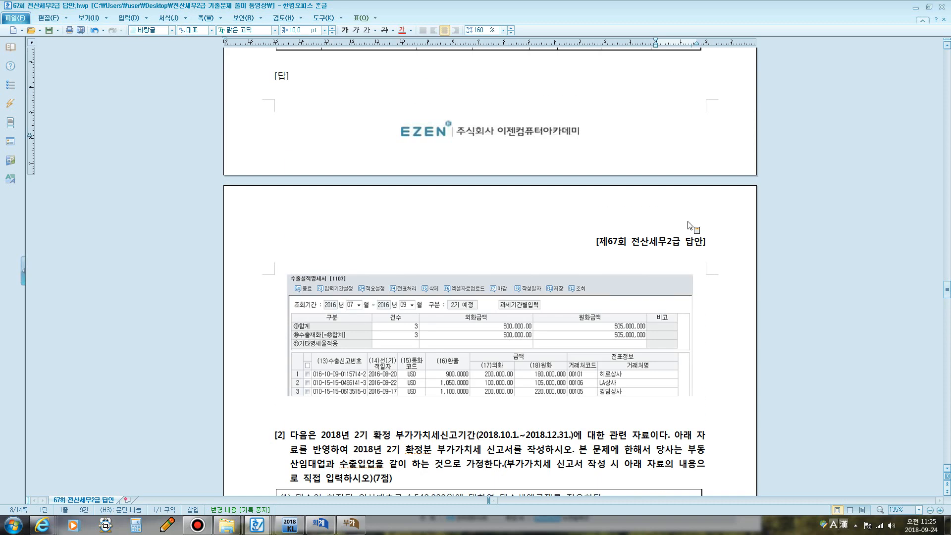
left_click(620, 142)
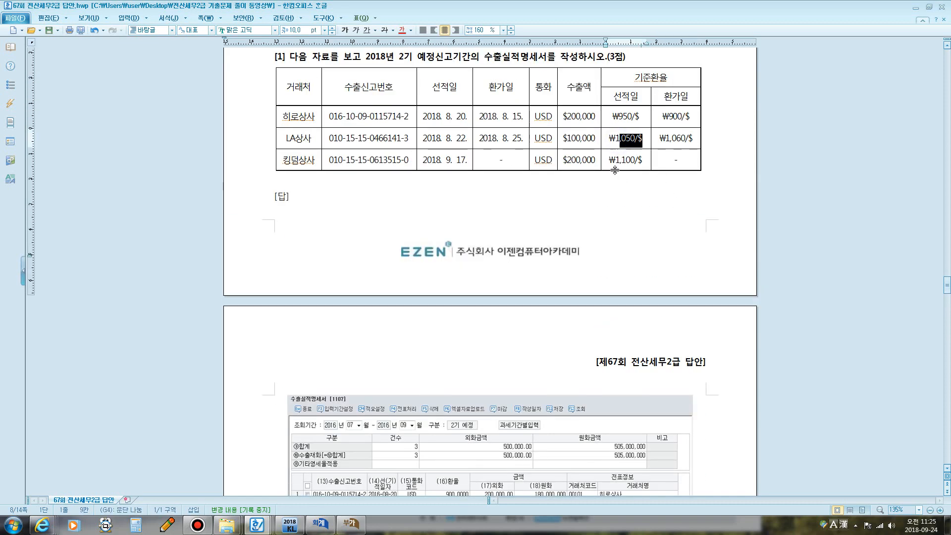
left_click_drag(608, 160, 638, 160)
scroll(438, 228, "down", 6)
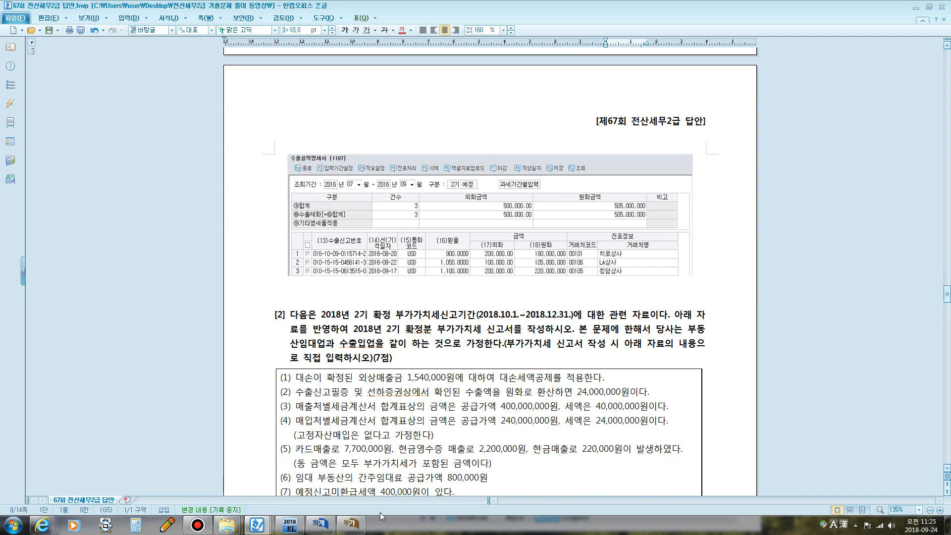
scroll(425, 350, "up", 8)
scroll(425, 351, "up", 1)
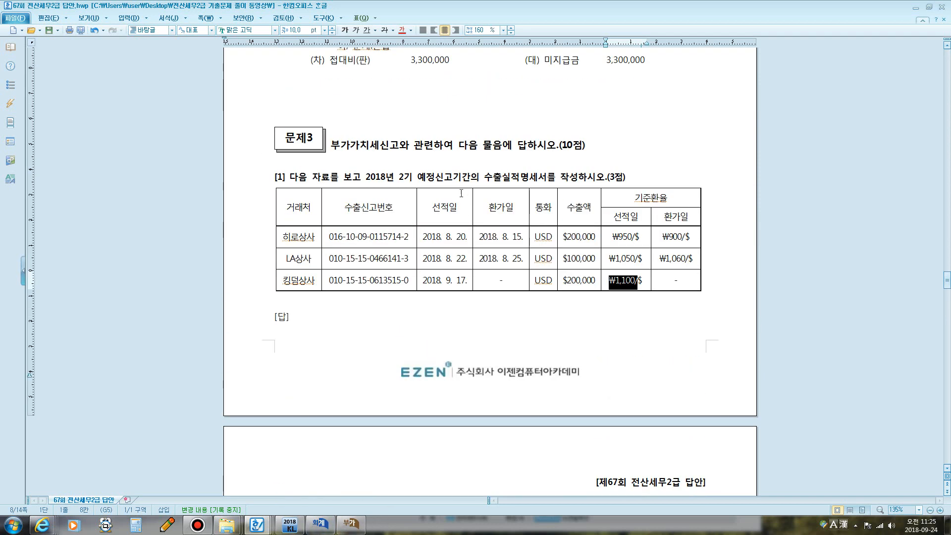
left_click_drag(486, 180, 546, 180)
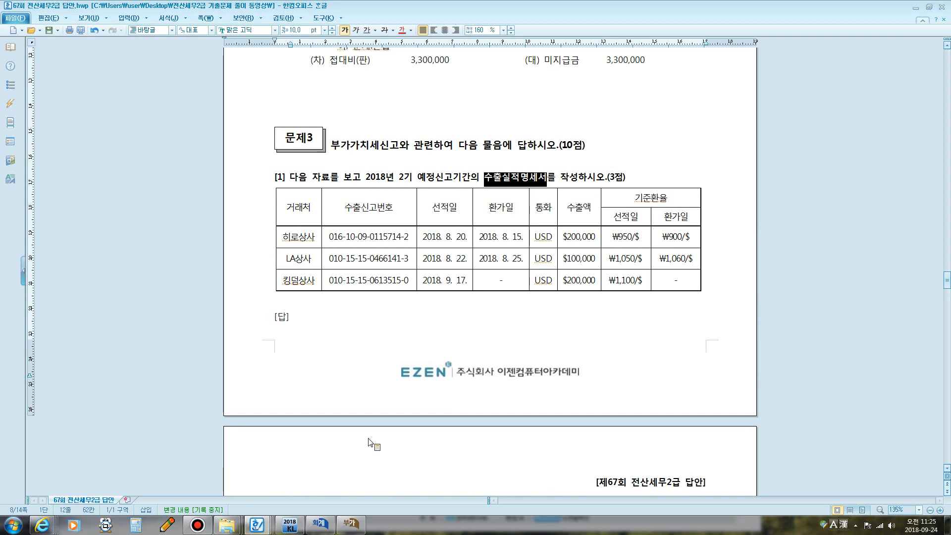
left_click(350, 523)
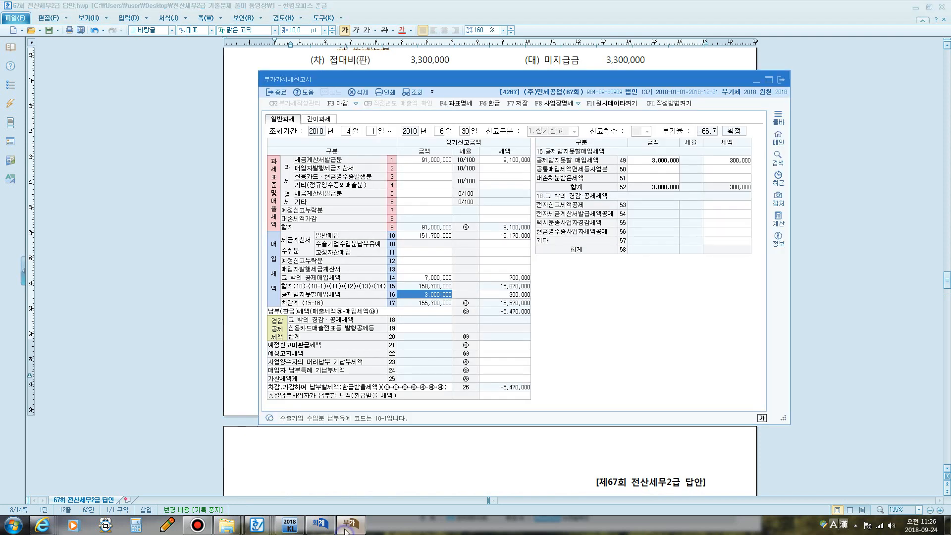
- Save and close the VAT return and close the sales/purchase voucher entry window
left_click(780, 80)
key("Return")
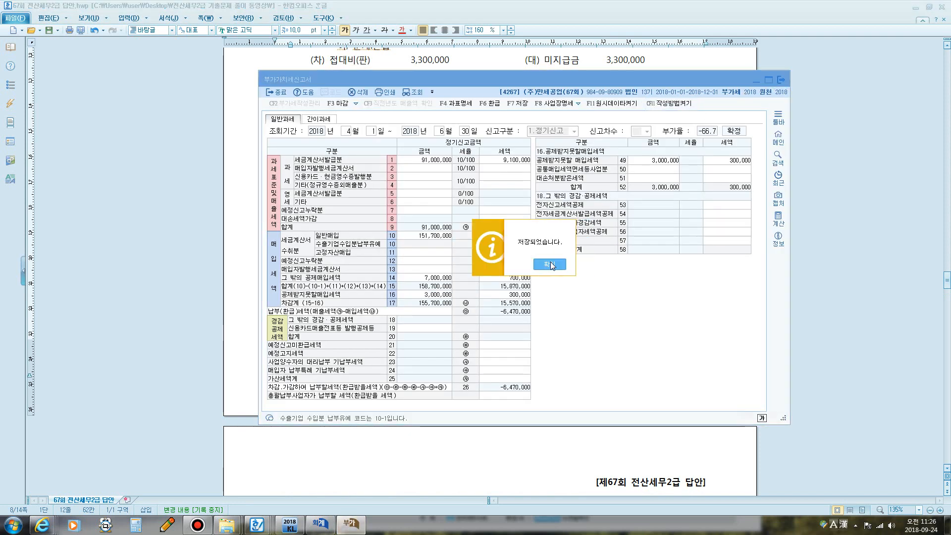
key("Return")
left_click(320, 523)
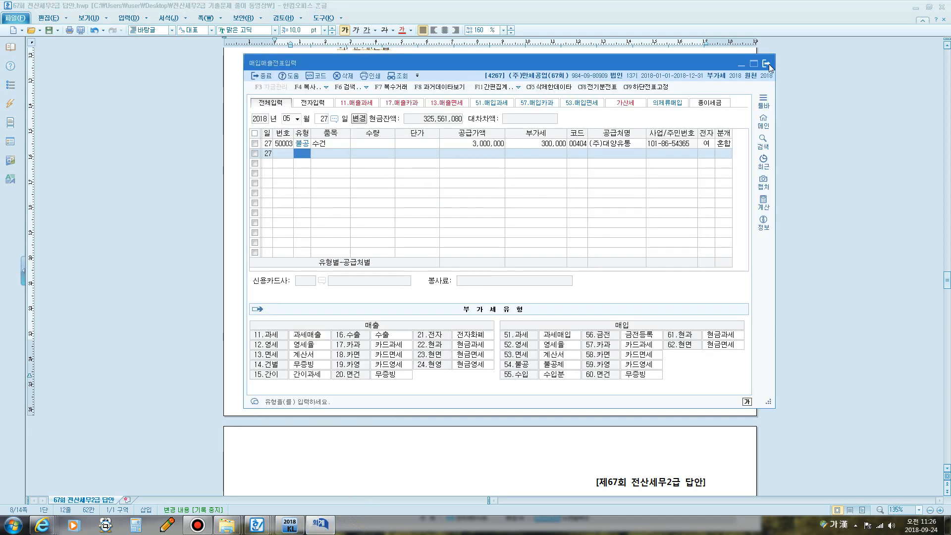
left_click(769, 64)
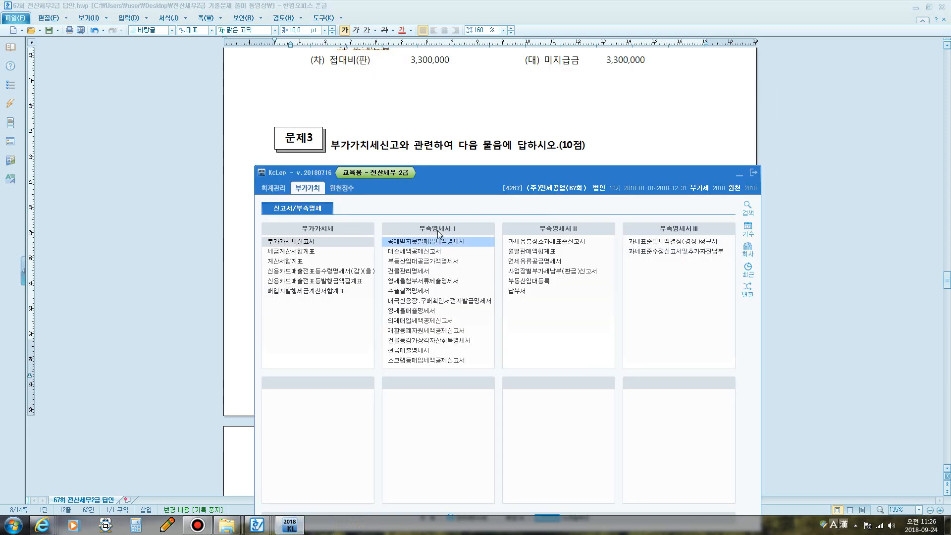
- Open 수출실적명세서 from the main menu for the July–September 2018 period
left_click_drag(460, 226, 444, 88)
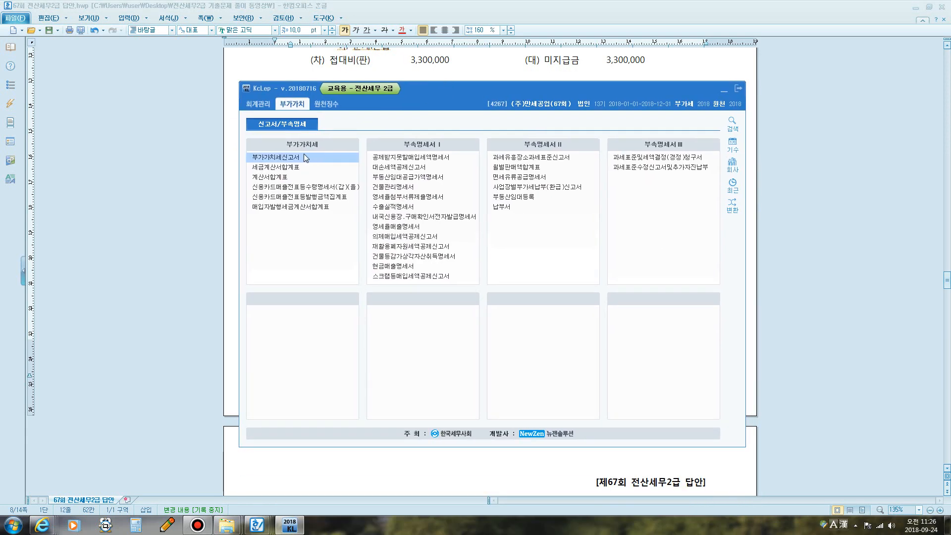
left_click(291, 157)
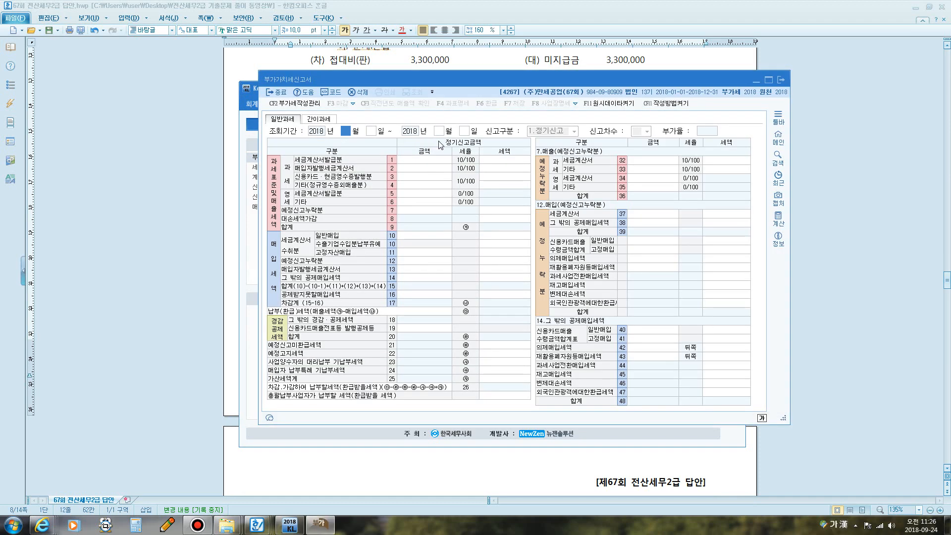
left_click(781, 80)
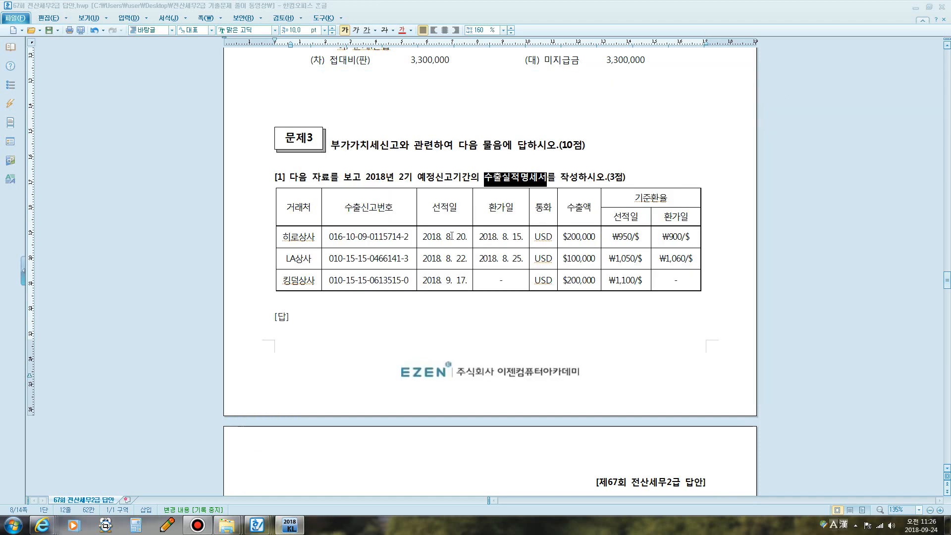
left_click(291, 525)
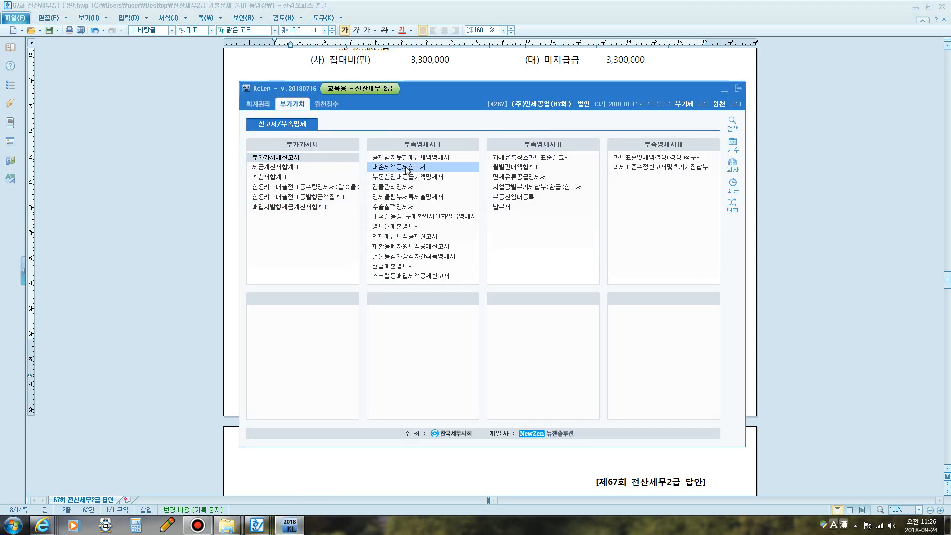
left_click(415, 206)
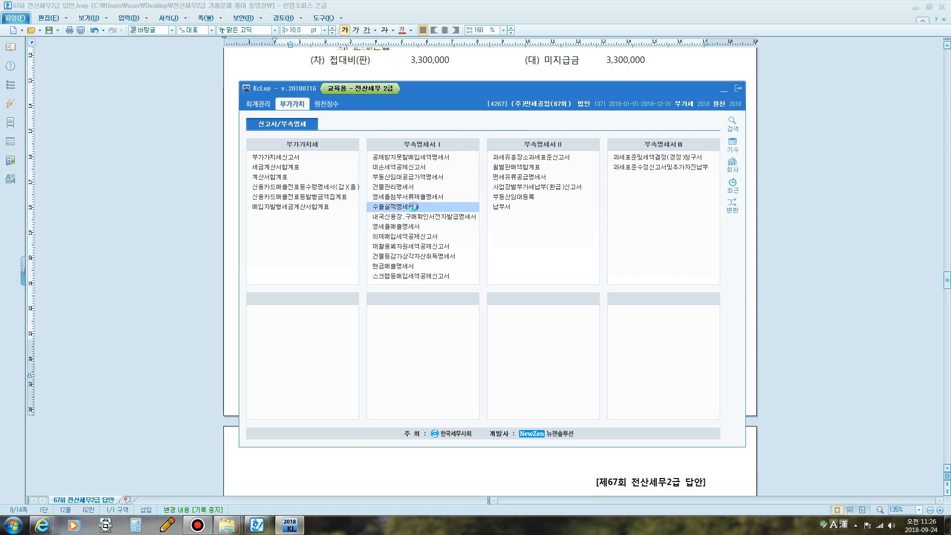
left_click_drag(392, 128, 471, 90)
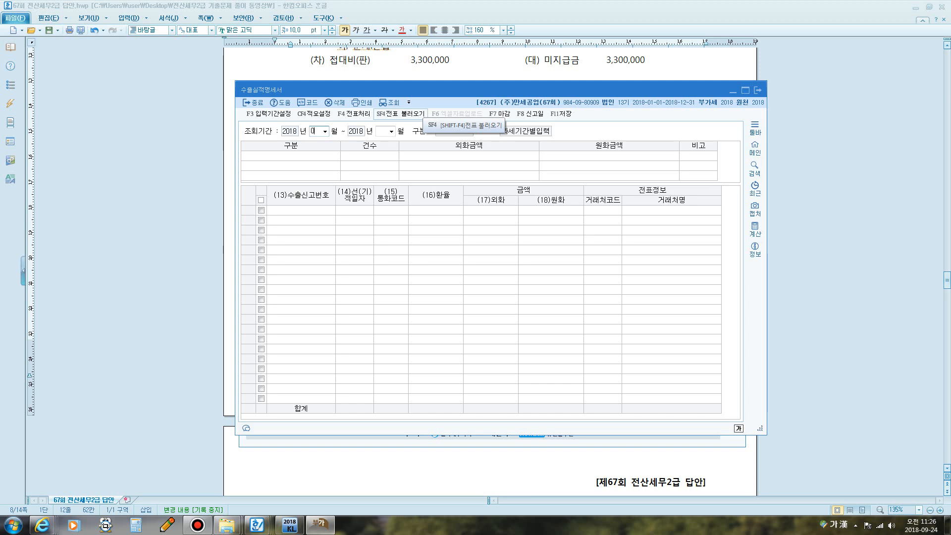
type("709")
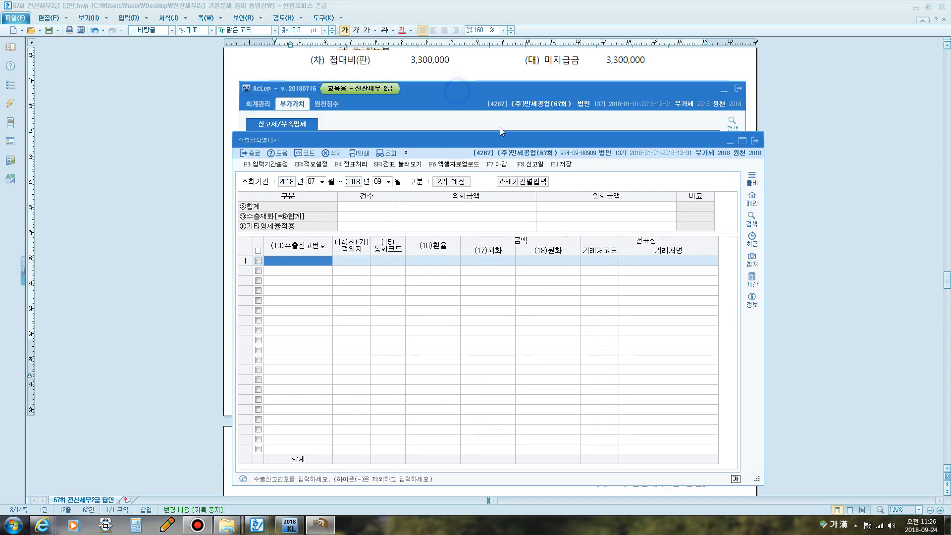
left_click(726, 106)
- Position the export statement window below the exam document's export data table
left_click(724, 91)
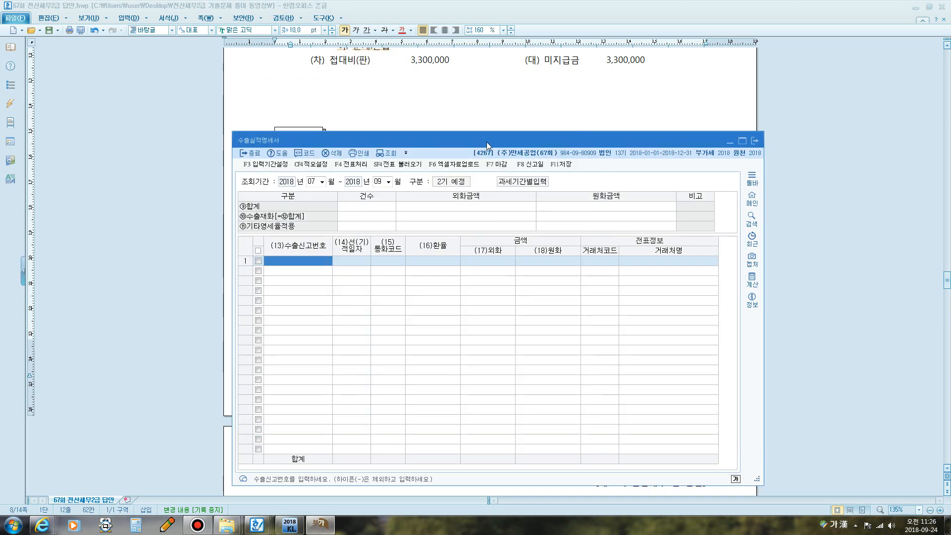
left_click_drag(483, 145, 483, 214)
left_click(701, 121)
scroll(701, 122, "down", 3)
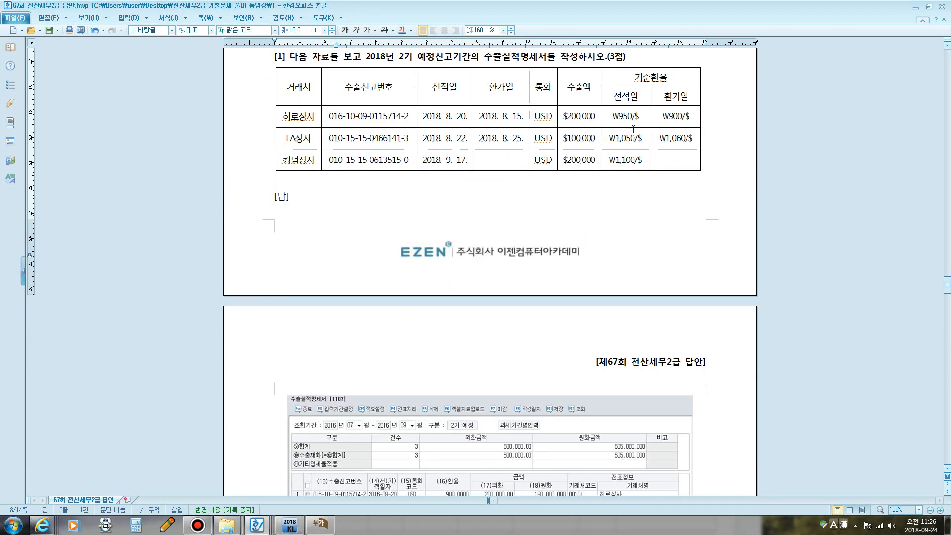
left_click(319, 524)
left_click_drag(419, 213, 418, 178)
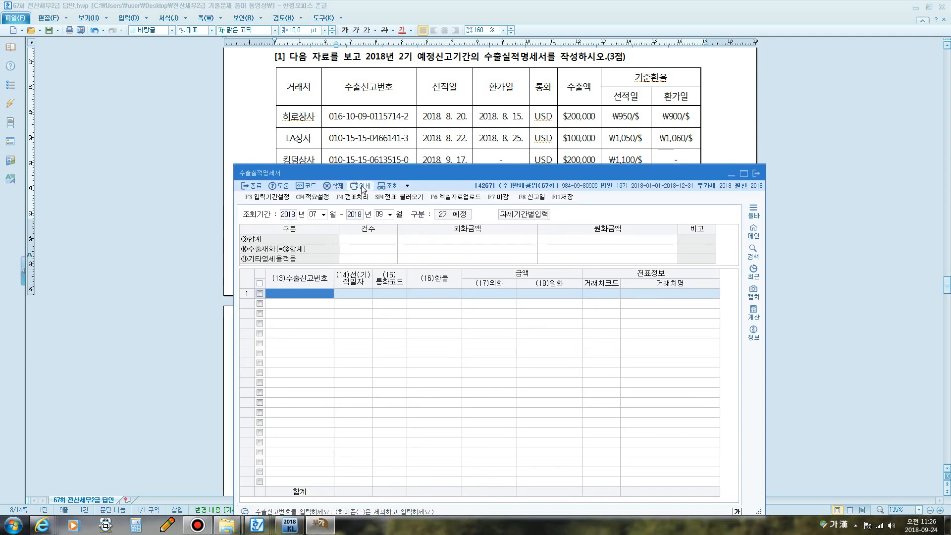
type("이")
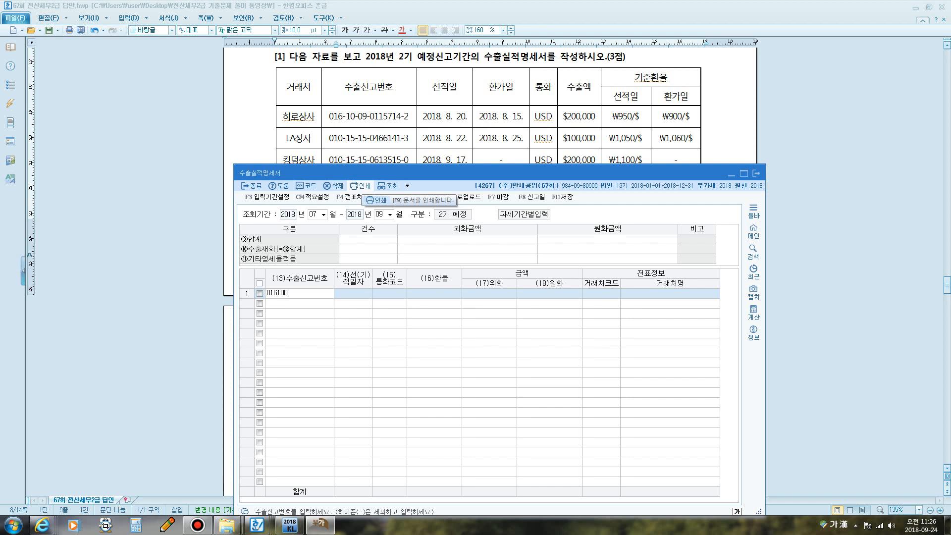
type("10090115")
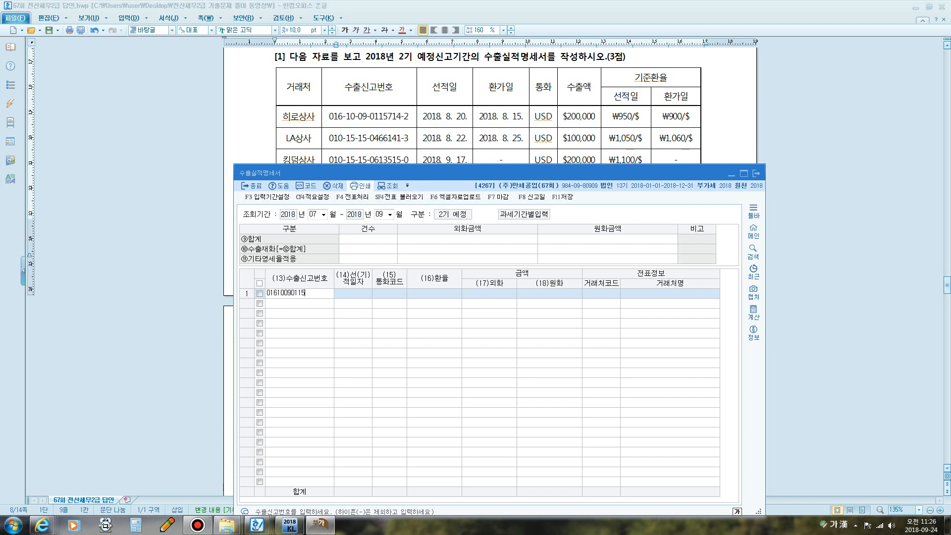
type("7142")
key("Return")
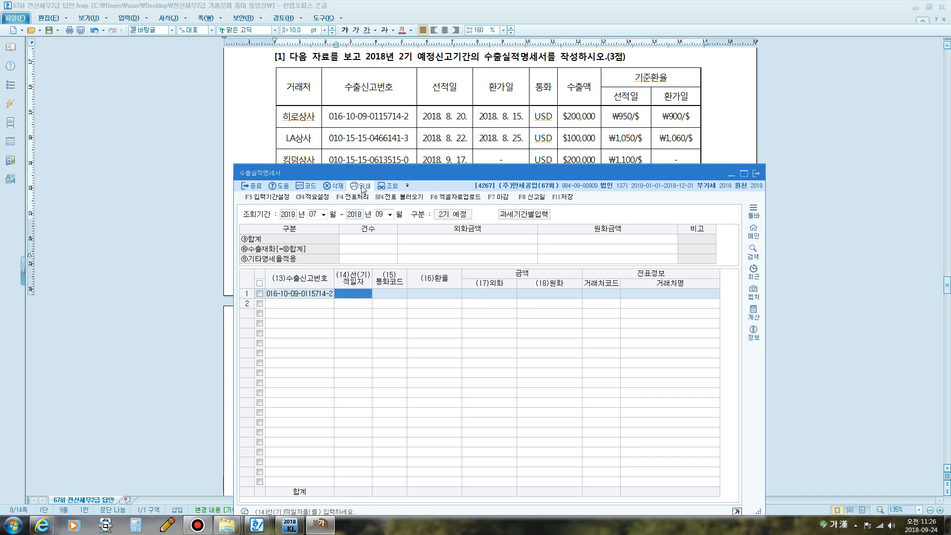
type("2018-08-20")
key("Return")
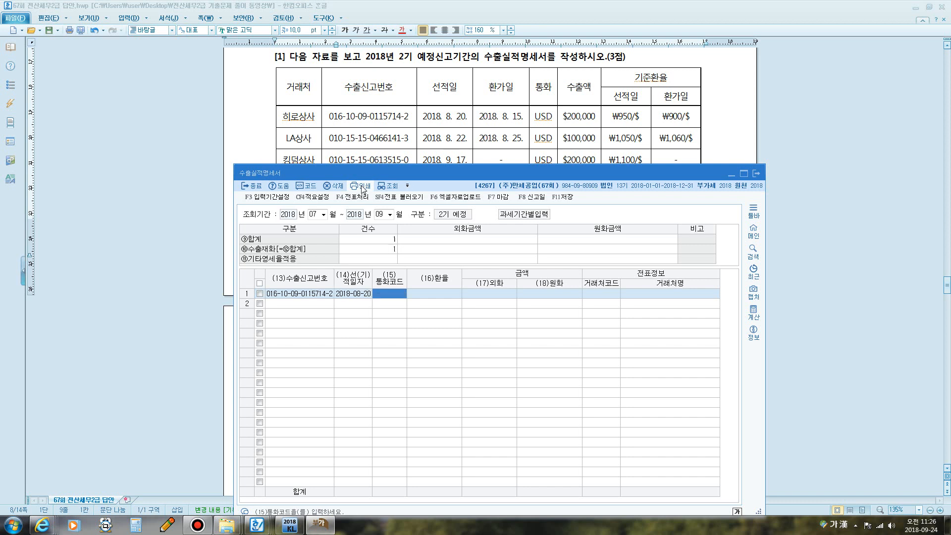
key("F2")
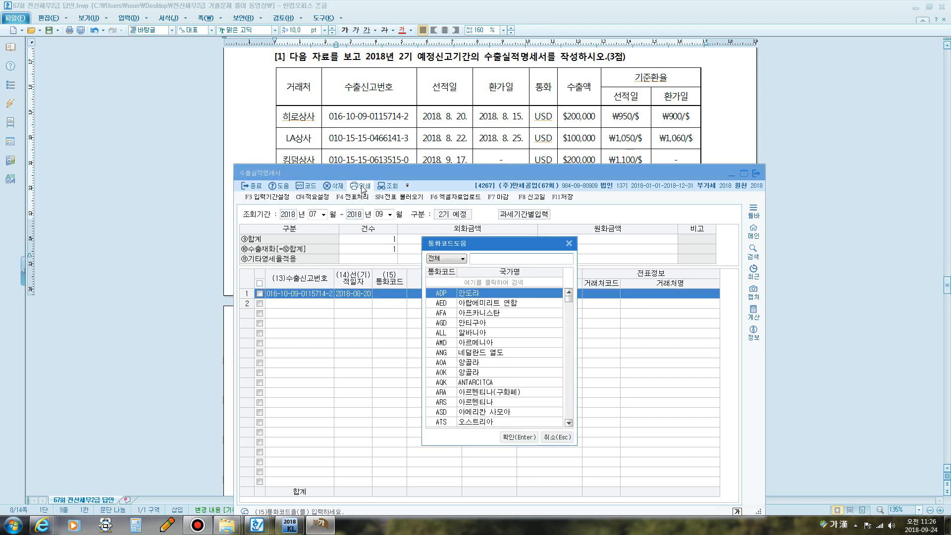
type("USD")
key("Return")
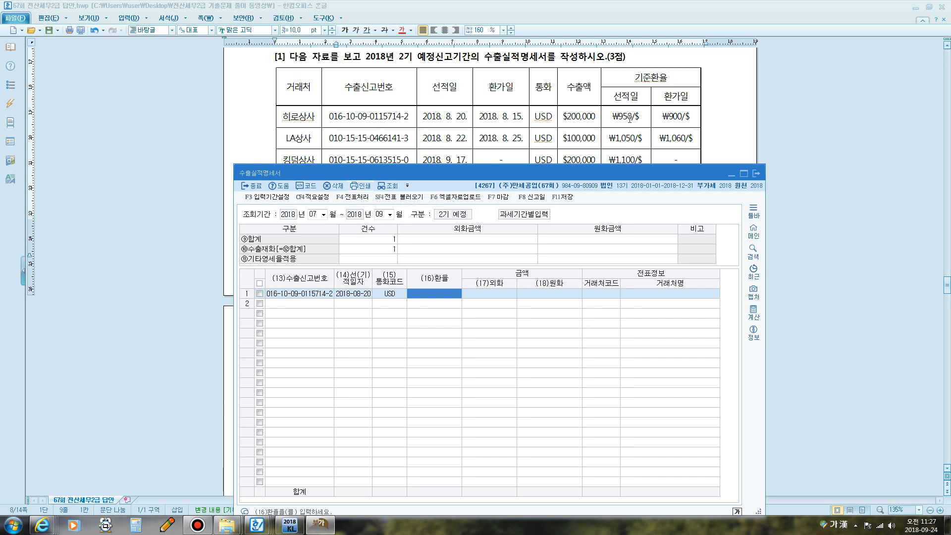
left_click(432, 111)
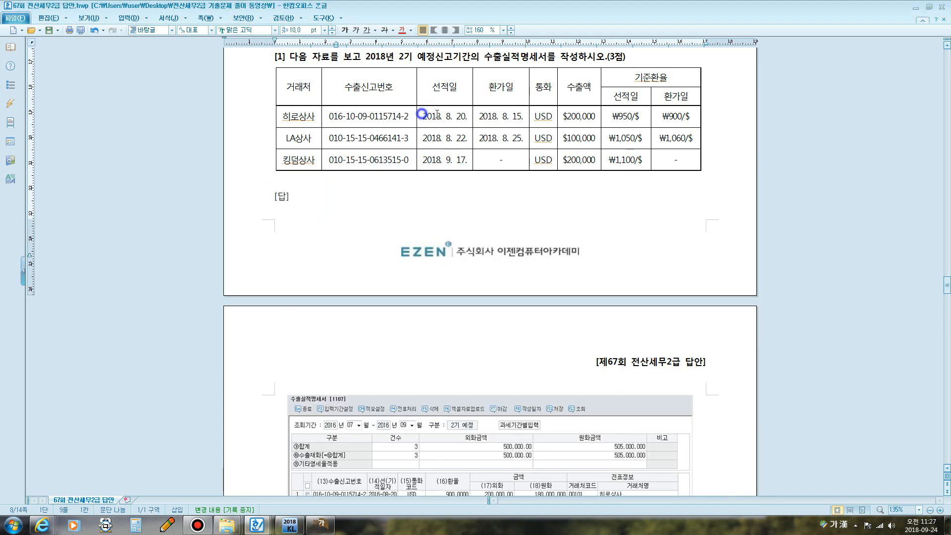
- Colour the ₩900/$, ₩1,050/$ and ₩1,100/$ rate cells red in the question table
left_click_drag(432, 111, 500, 113)
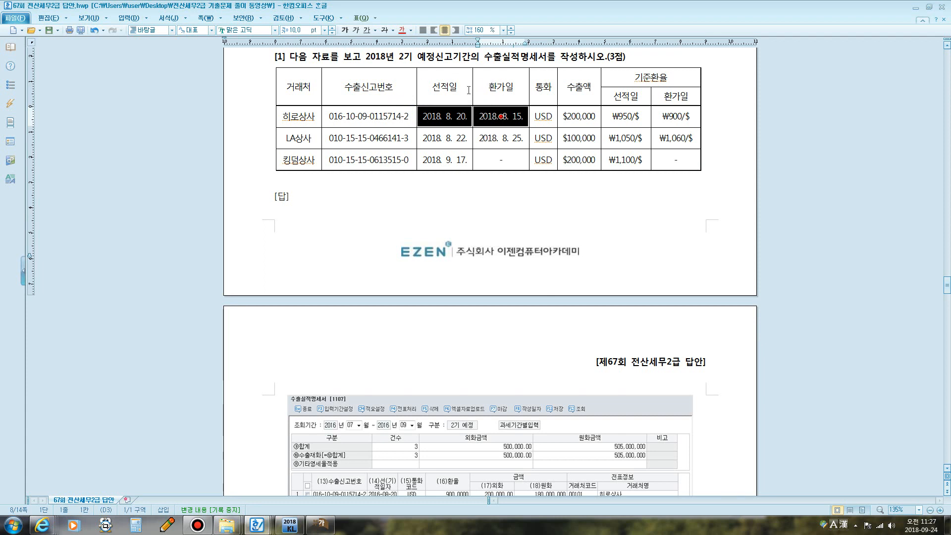
left_click(500, 115)
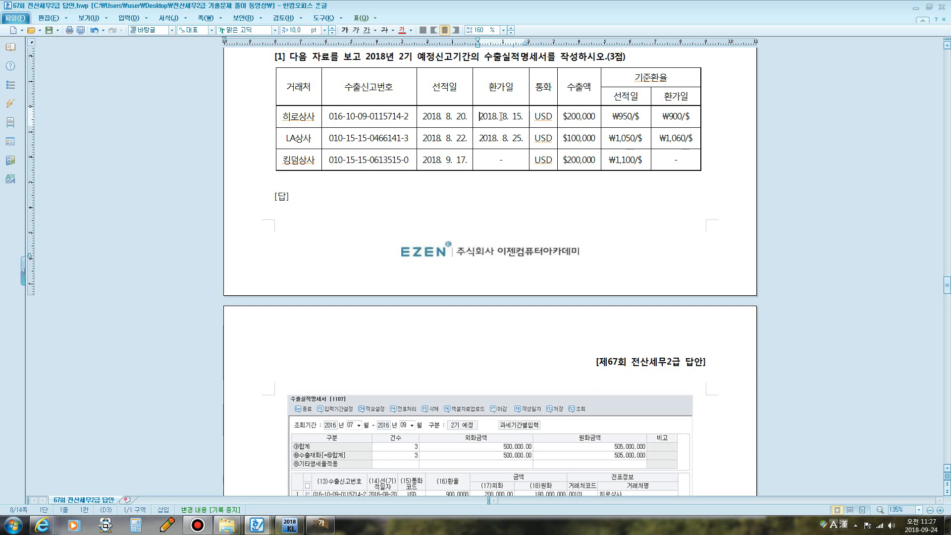
left_click(661, 118)
left_click_drag(661, 118, 693, 115)
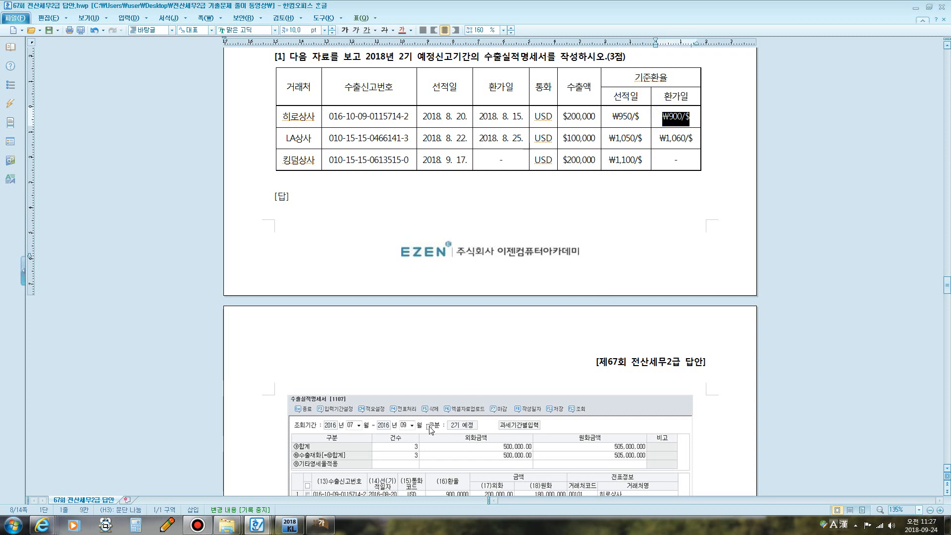
left_click(402, 30)
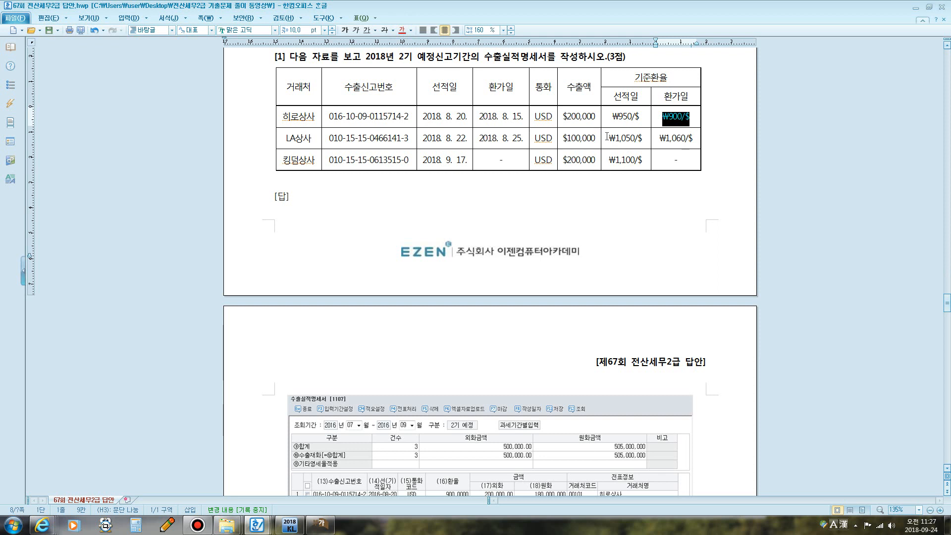
left_click_drag(607, 140, 650, 138)
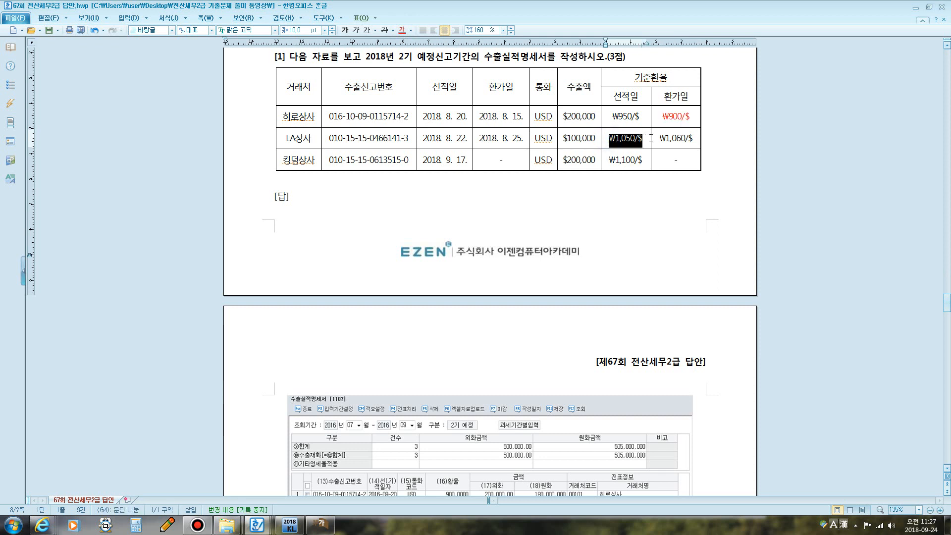
left_click(402, 31)
left_click_drag(608, 160, 641, 161)
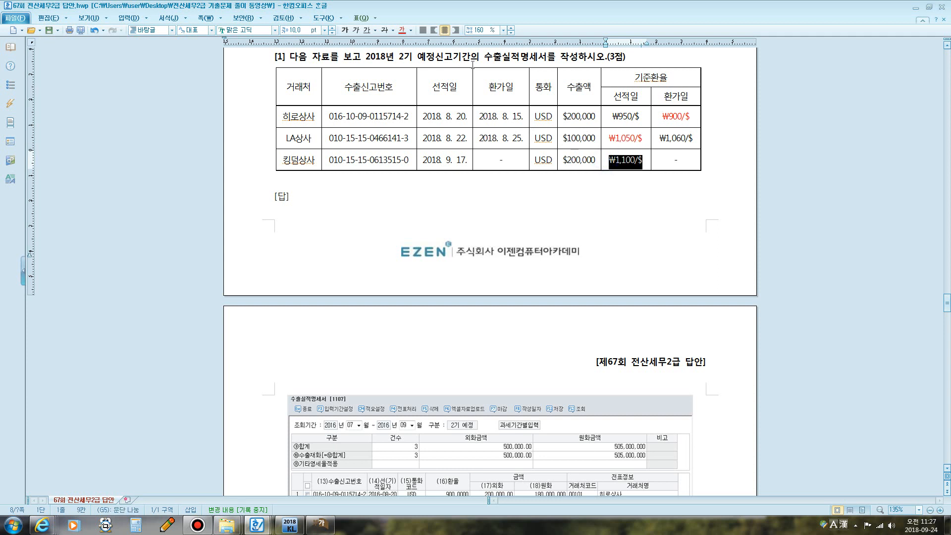
left_click(403, 30)
left_click(471, 208)
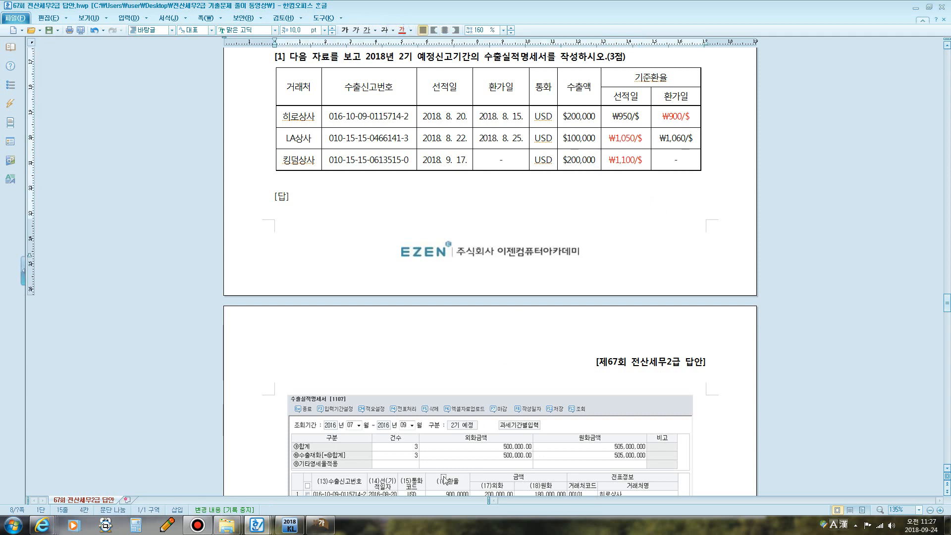
left_click(320, 524)
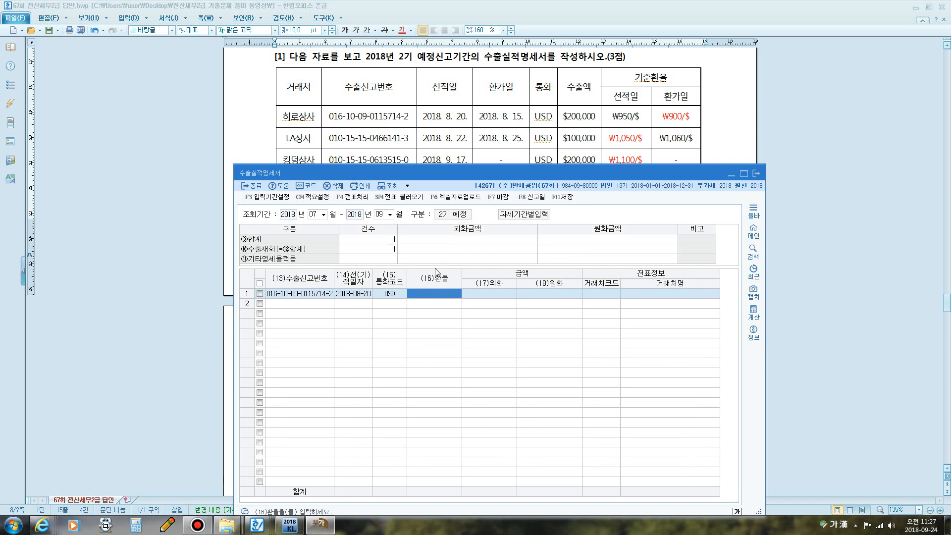
- Finish row 1 with rate 900, USD 200,000 (₩180,000,000) and client 히로상사
type("900.0000")
key("Return")
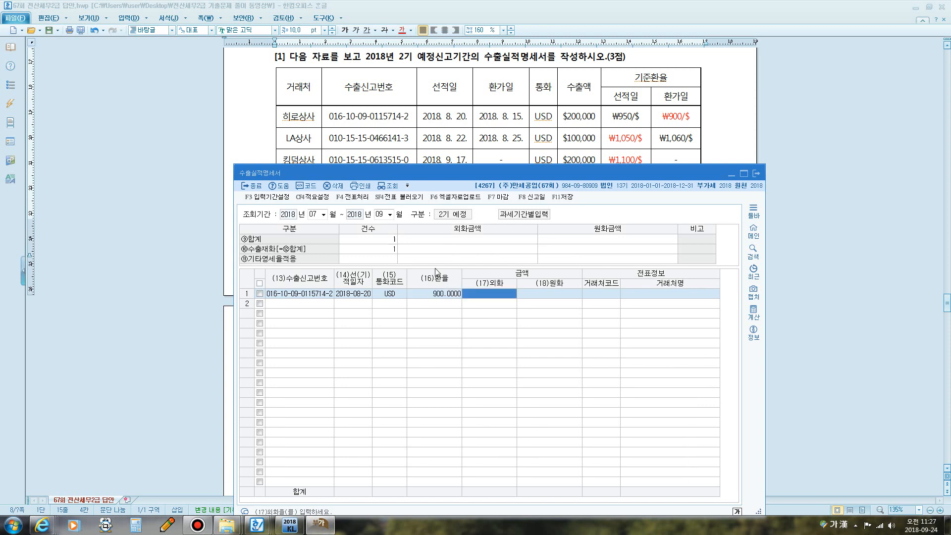
type("200,000.00")
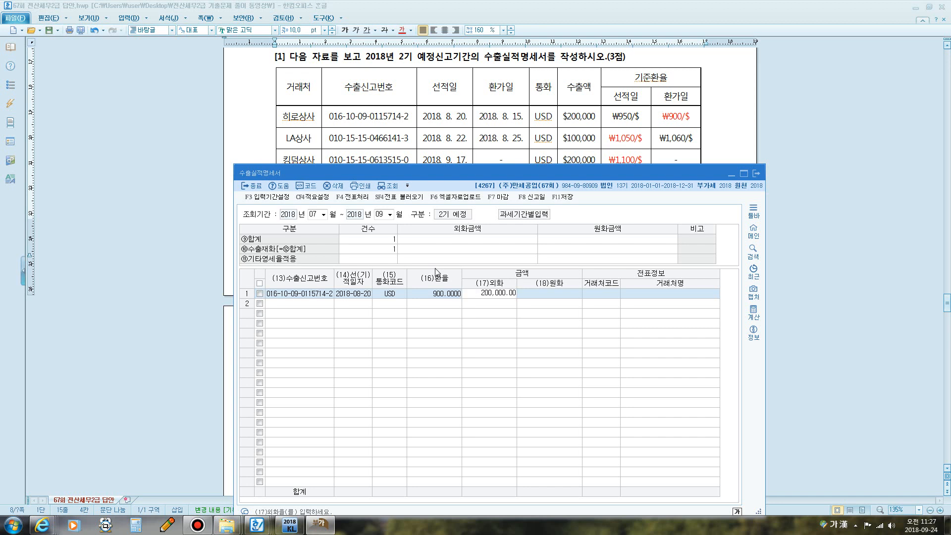
key("Return")
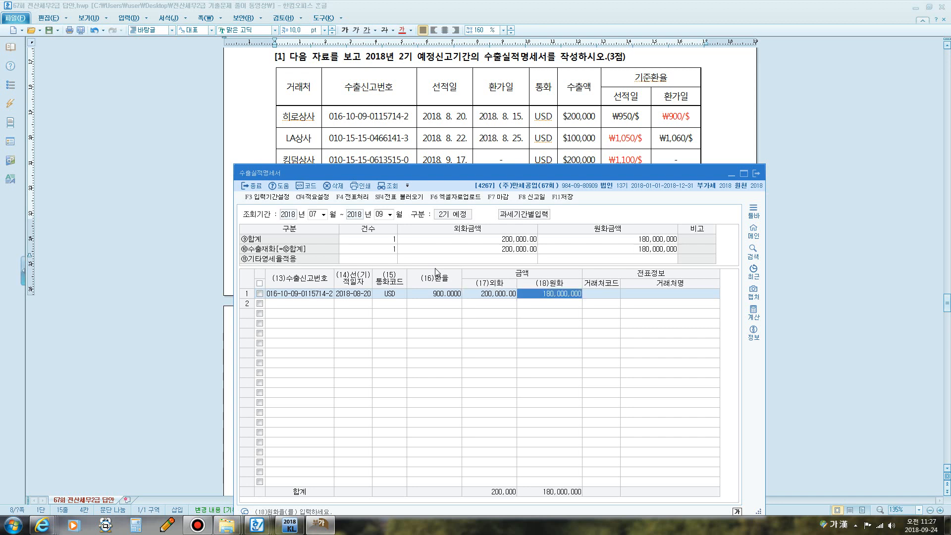
key("Return")
type("히로")
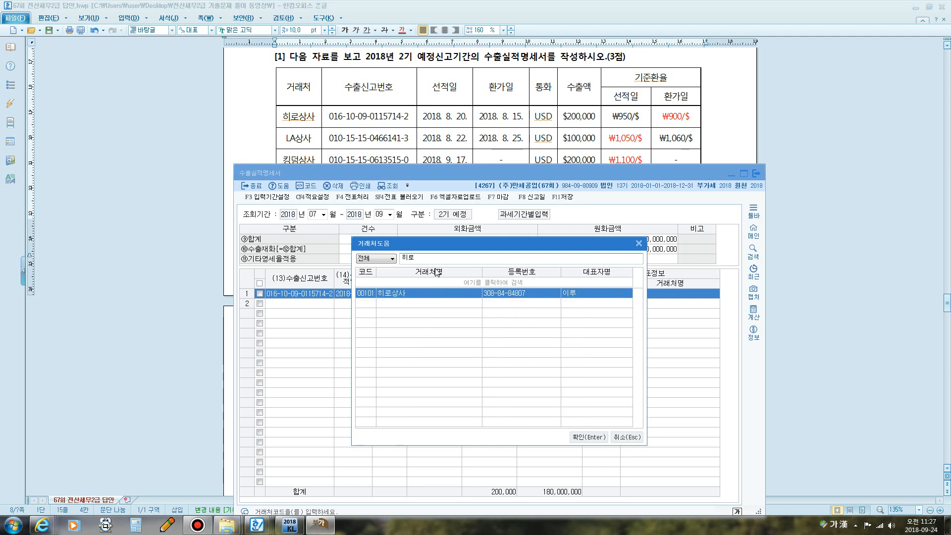
key("Return")
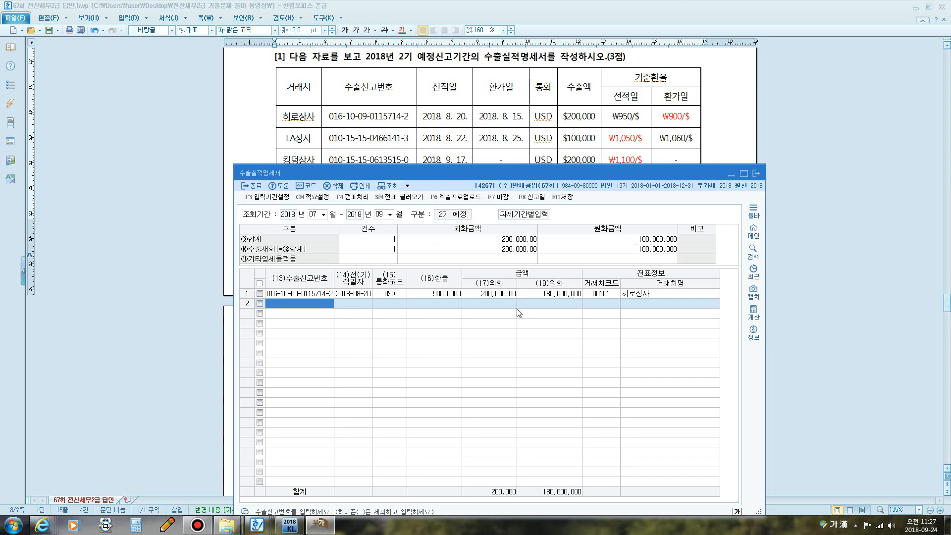
type("010151504")
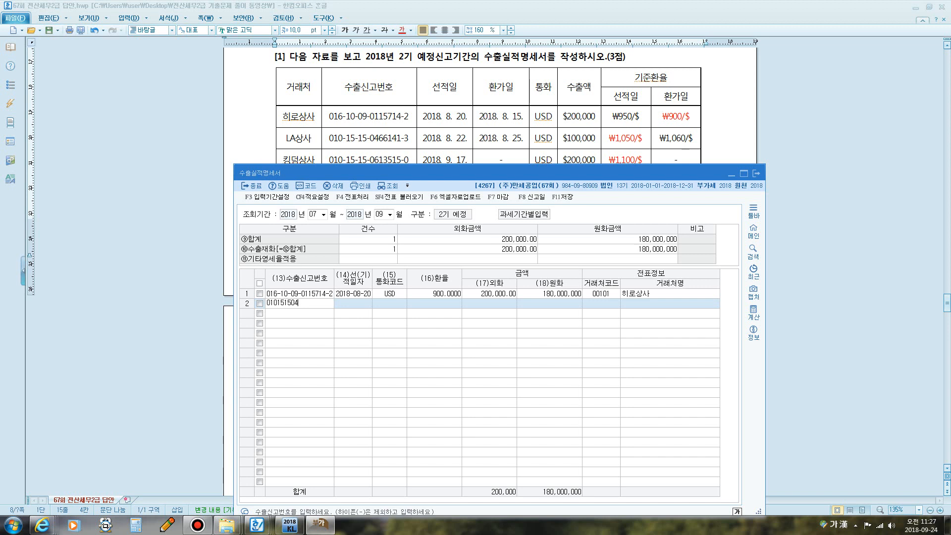
type("10-15-15-0466141-3")
key("Return")
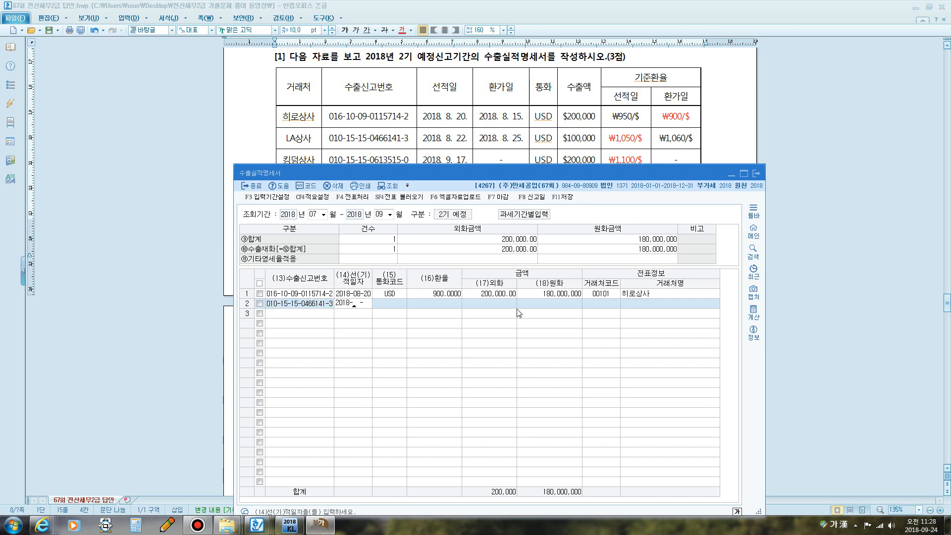
type("0822")
key("Return")
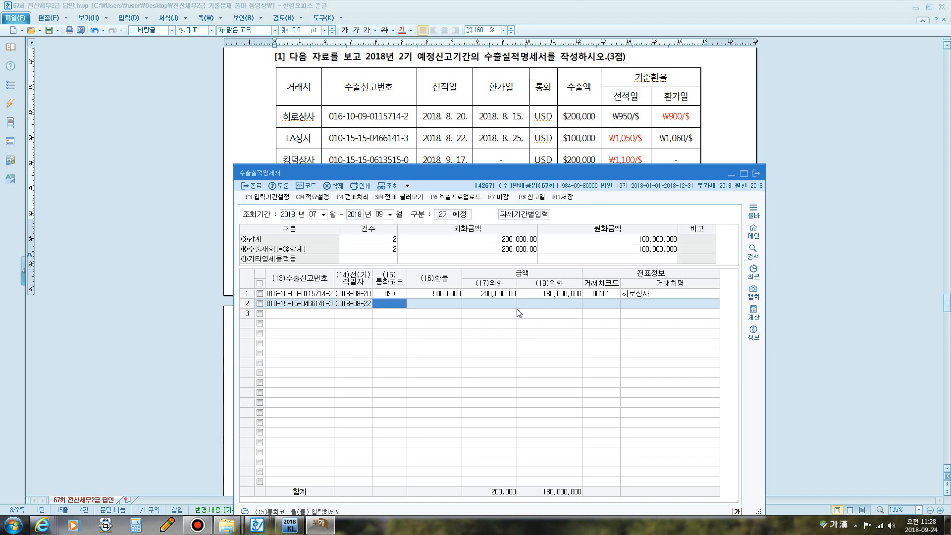
key("F2")
type("미국")
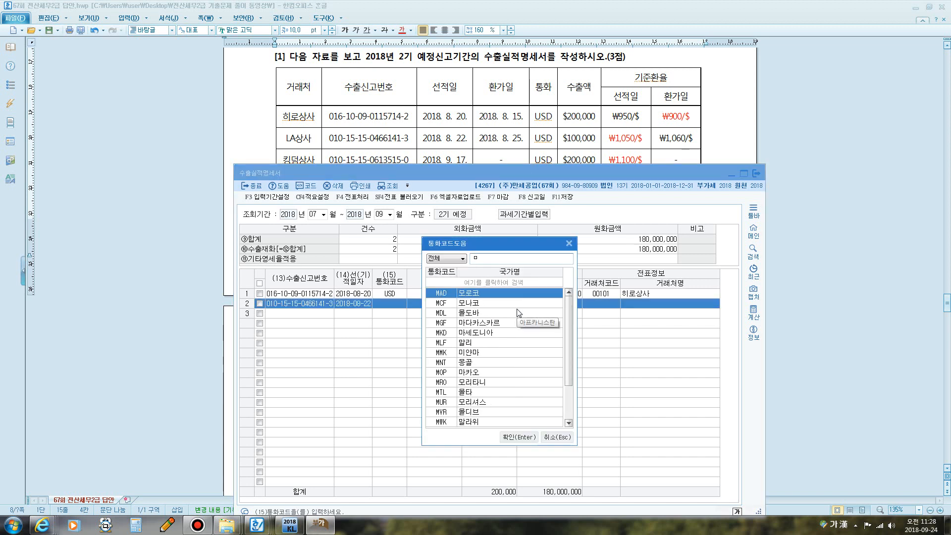
key("Return")
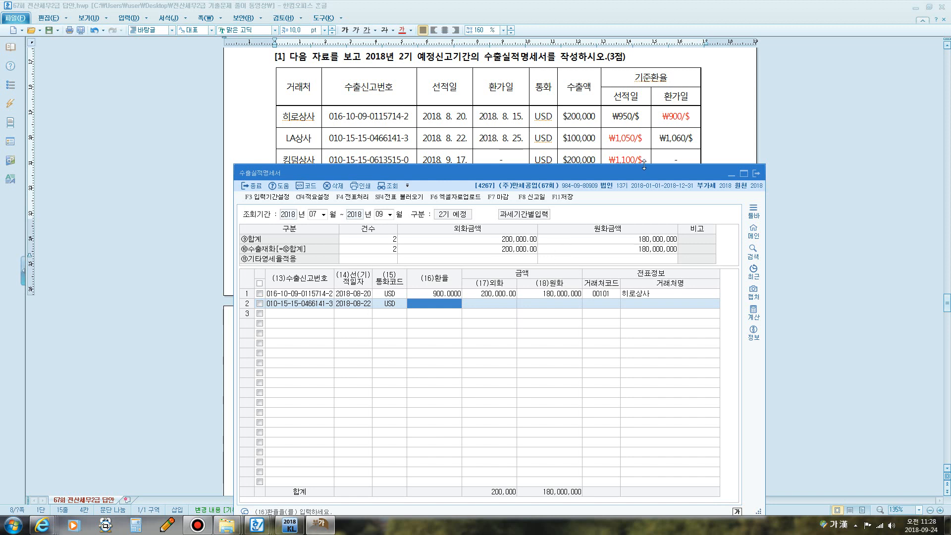
- Give row 2 exchange rate 1,050, USD 100,000 and client LA상사
type("1,05")
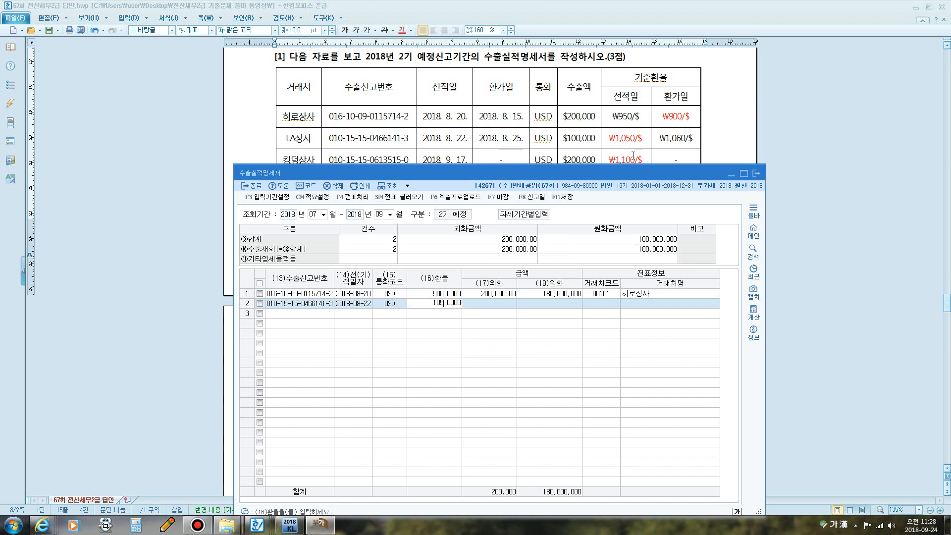
type("0")
key("Return")
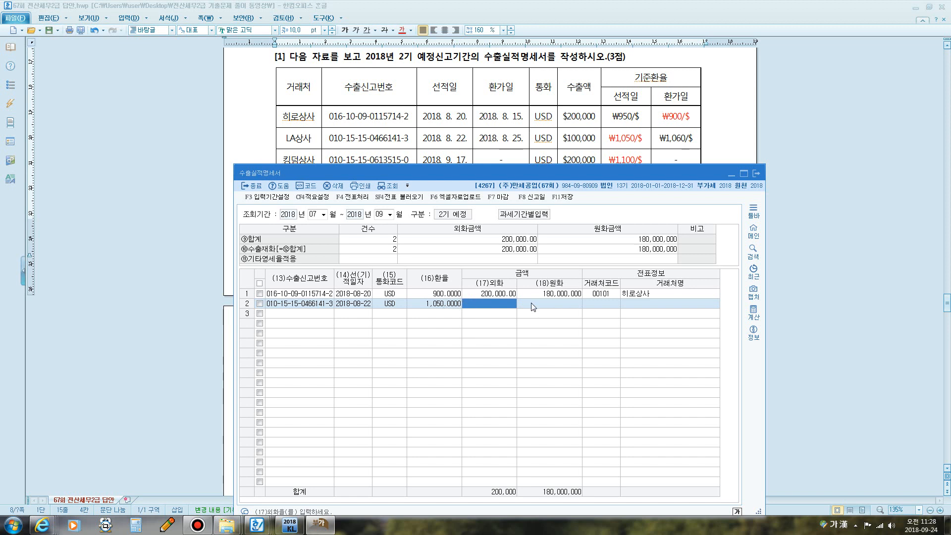
type("1000000.00")
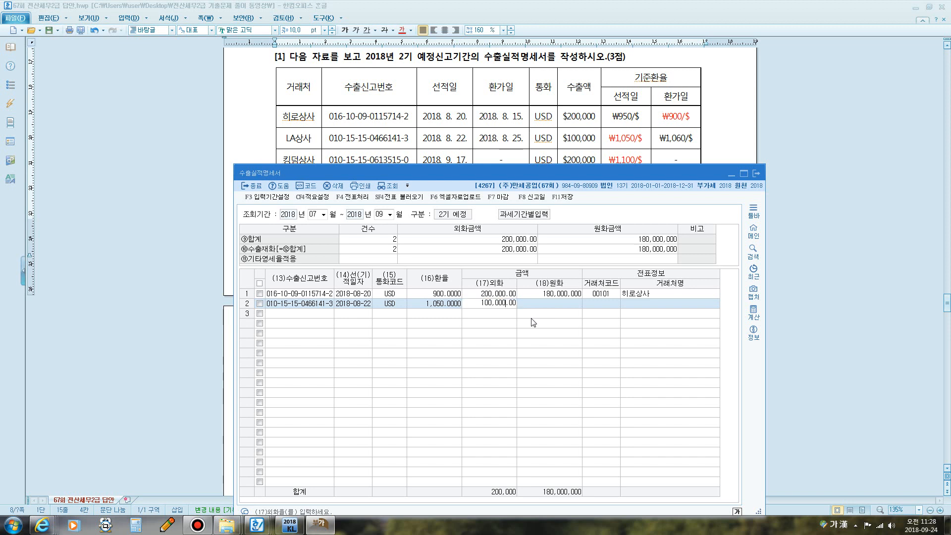
key("Return")
key("Return")
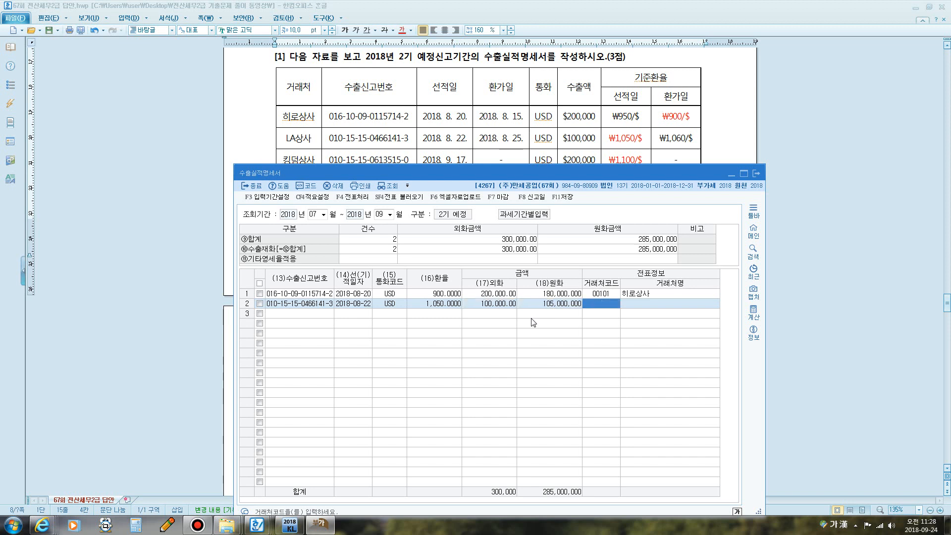
key("F2")
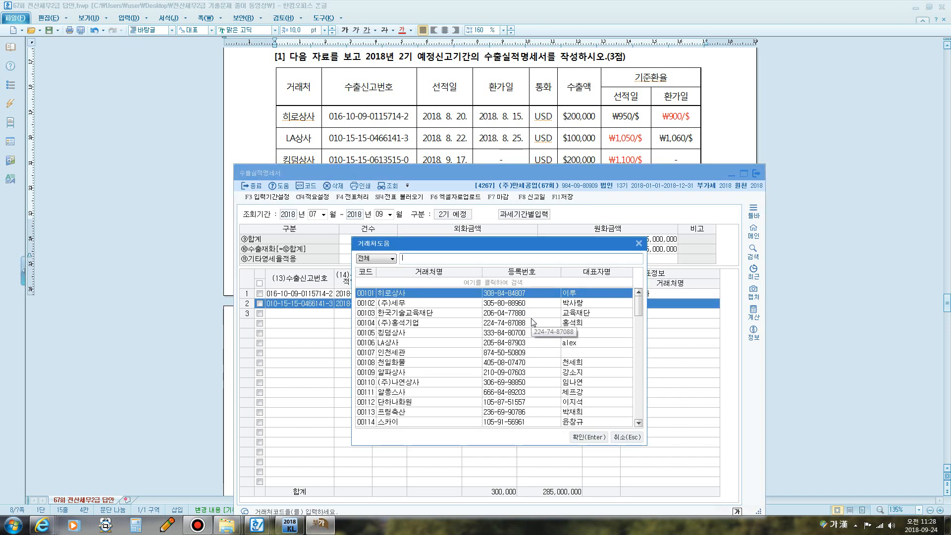
type("상사")
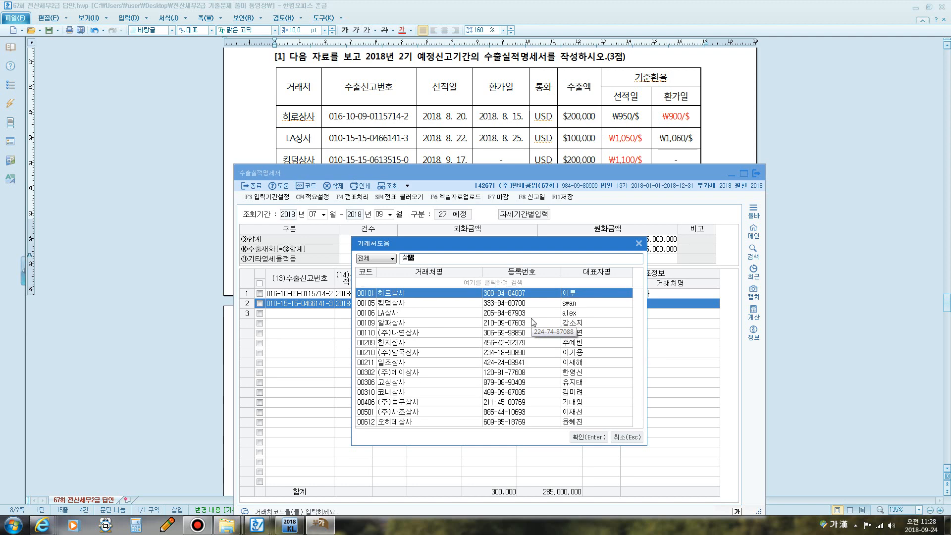
key("Down")
key("Down")
key("Return")
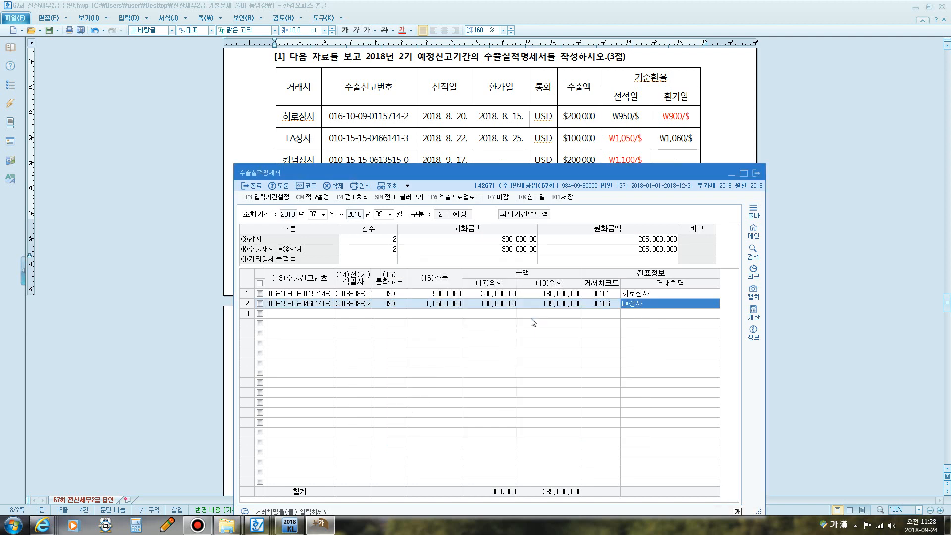
key("Return")
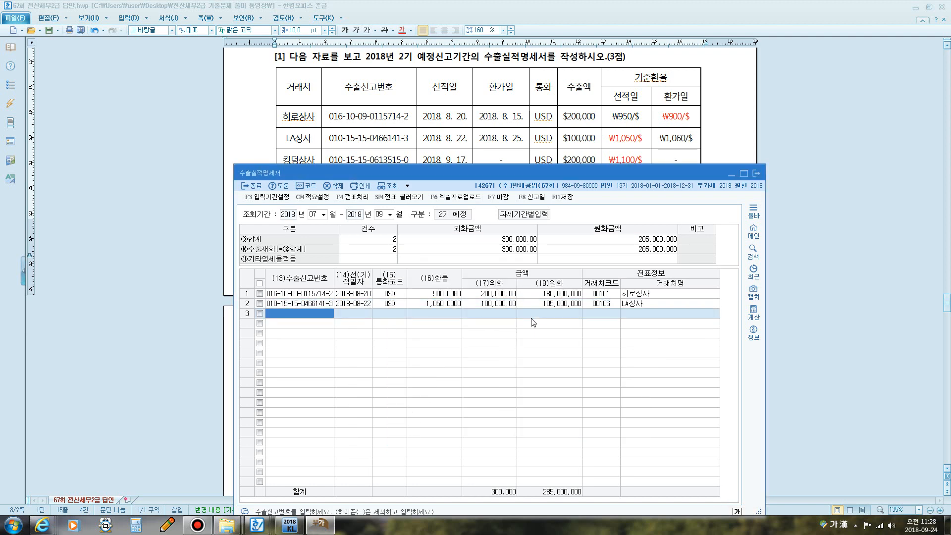
type("010-")
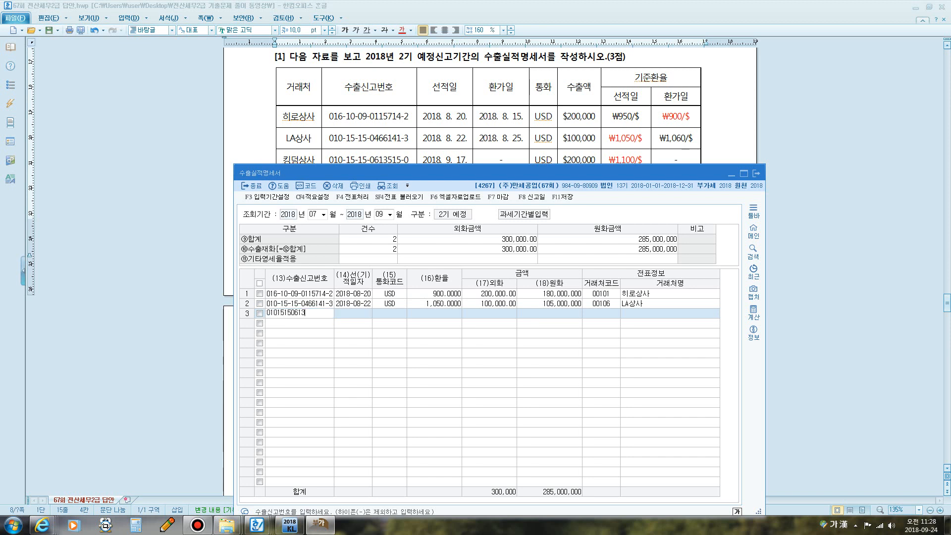
type("15-15-0613515-0")
key("Return")
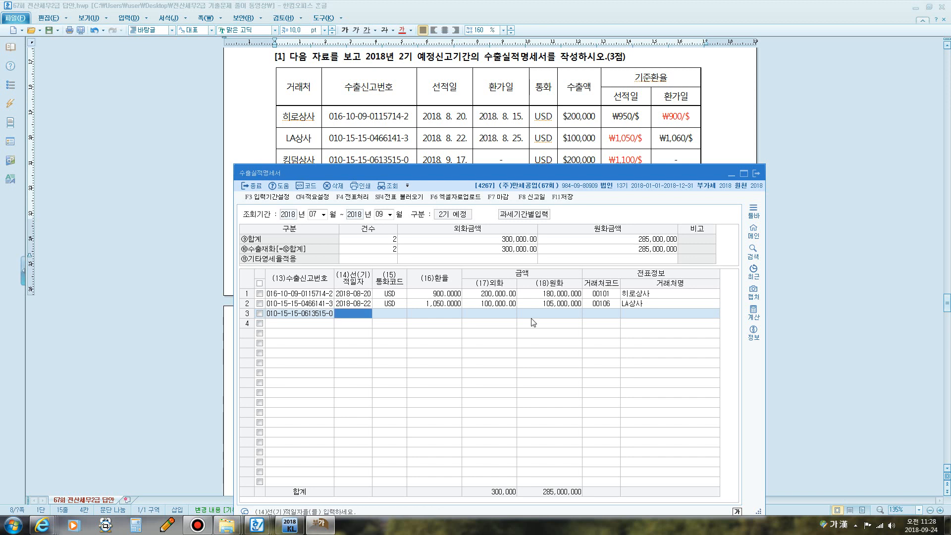
type("2018-09-17")
key("Return")
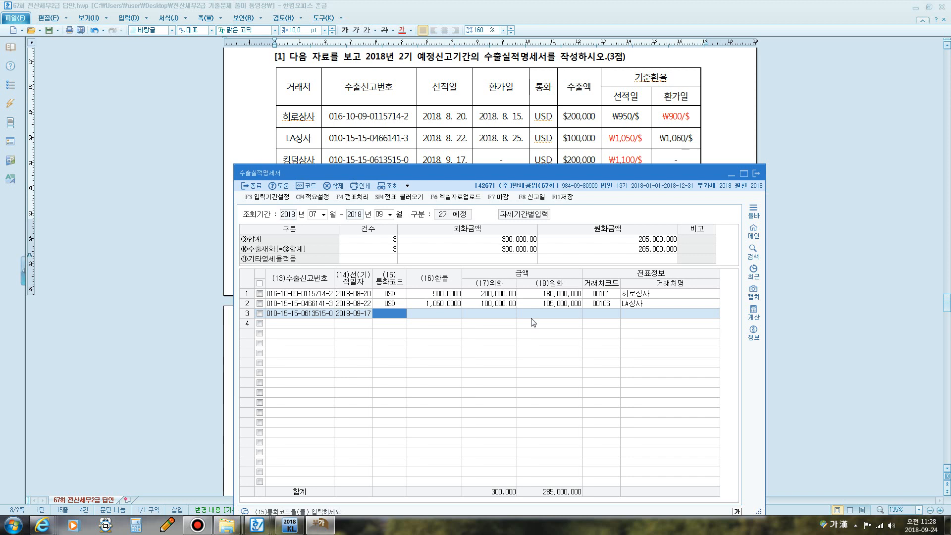
key("F2")
type("국")
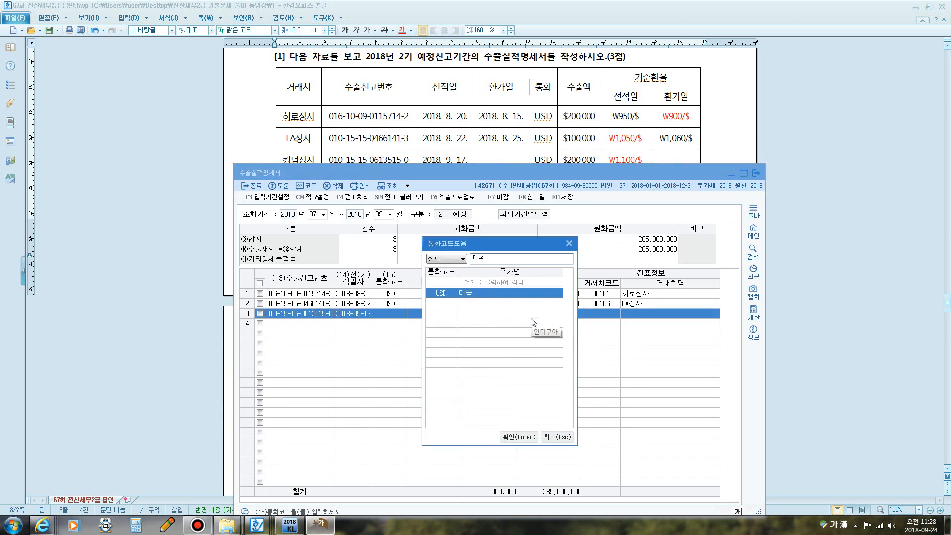
key("Return")
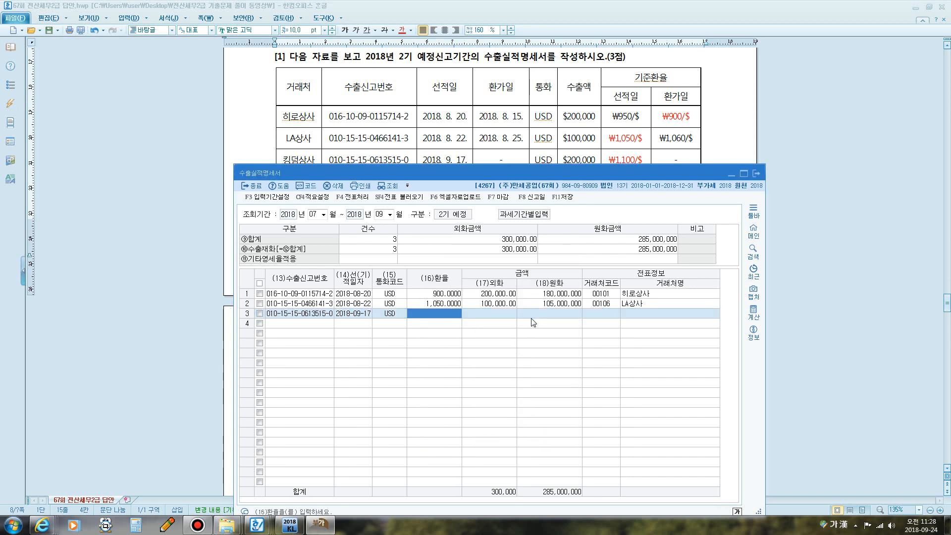
- Give row 3 rate 1,100, USD 200,000 (₩220,000,000), client 킹덤상사, then save and close
type("1100")
key("Return")
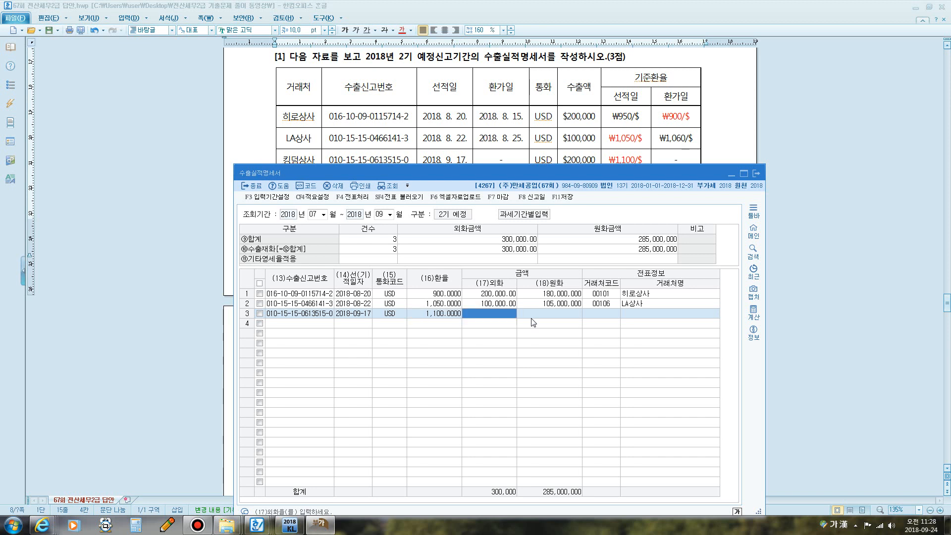
type("2000000.00")
key("Return")
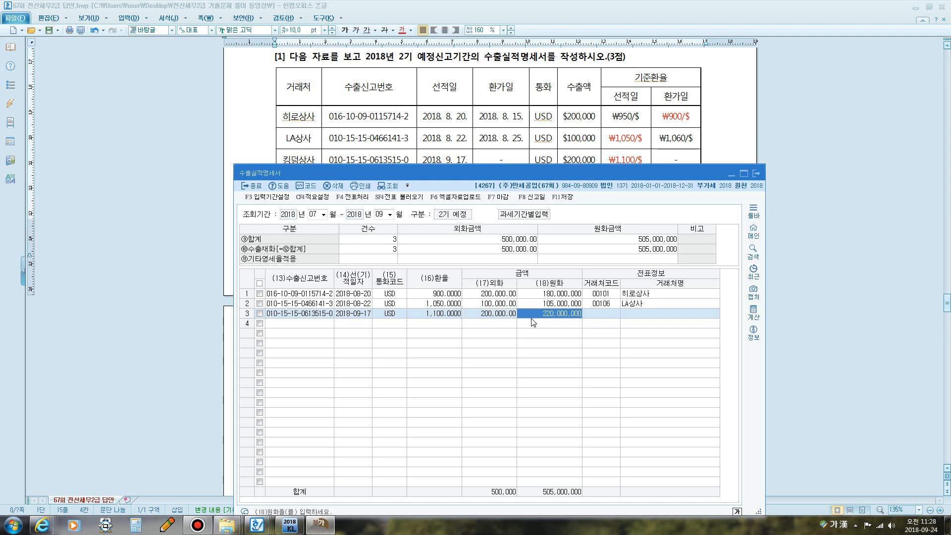
key("Return")
key("F2")
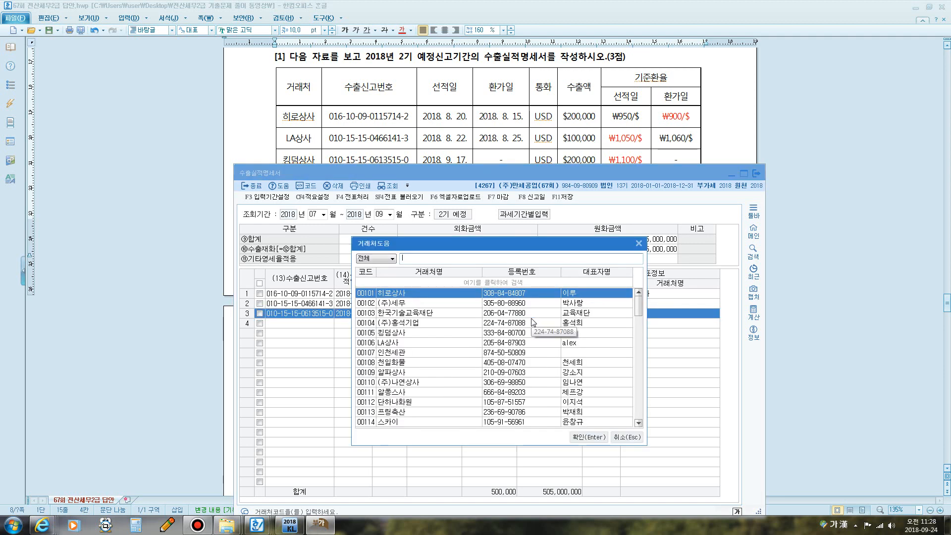
type("킹")
key("Return")
key("Return")
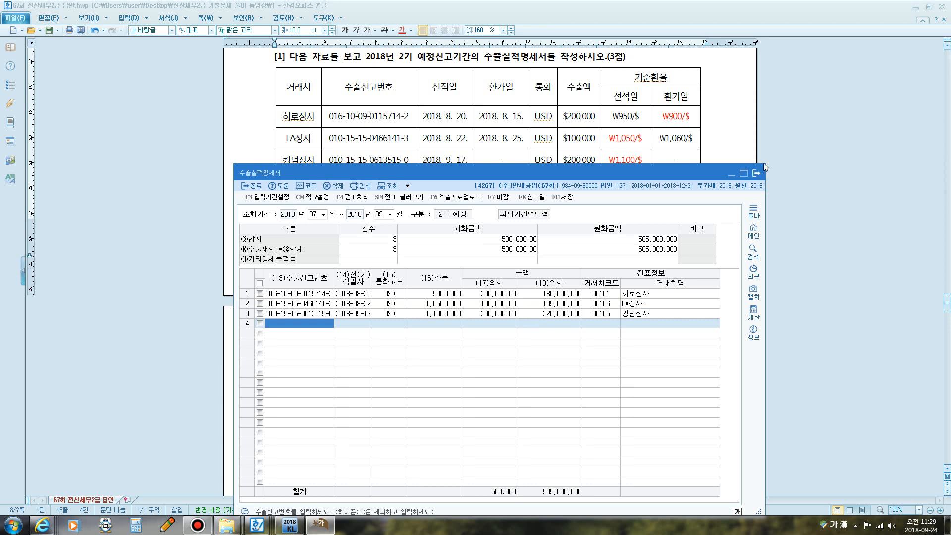
left_click(569, 198)
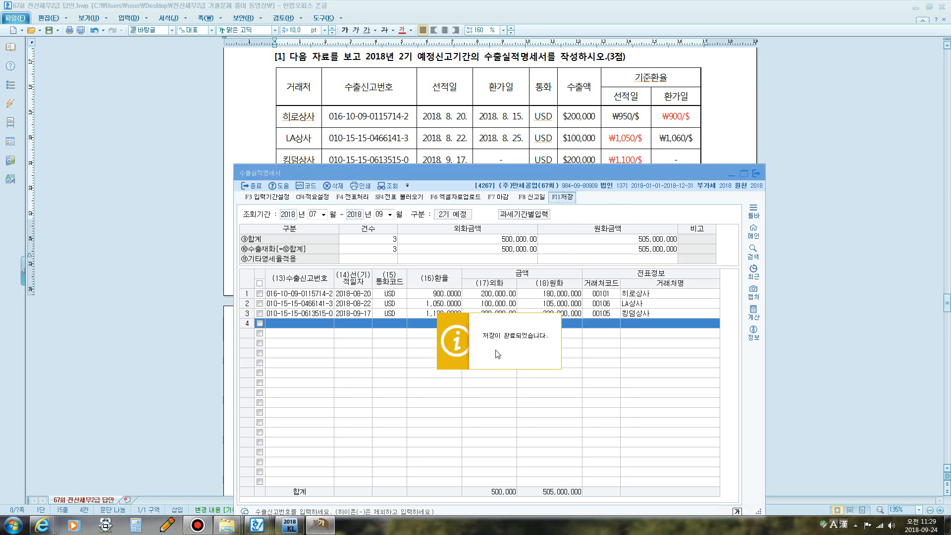
left_click(757, 174)
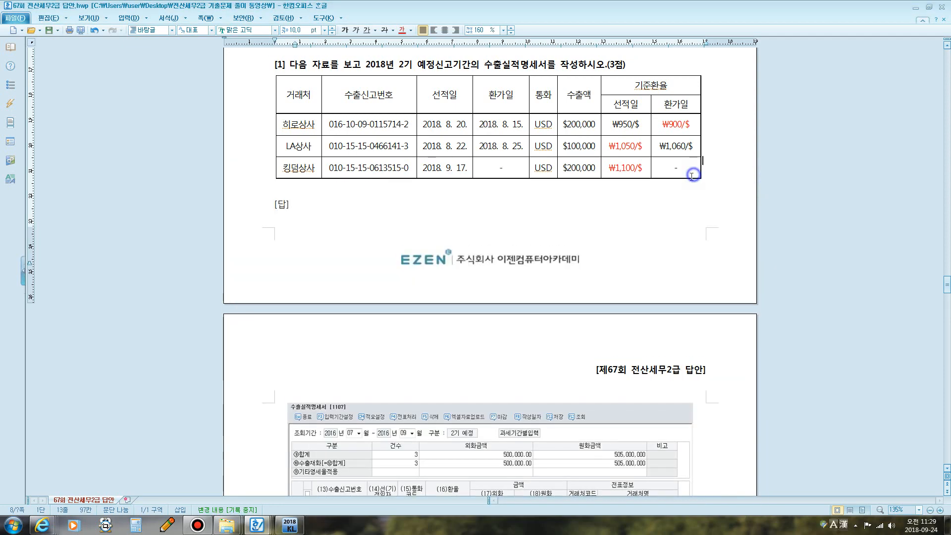
- Scroll to question [2], the 2018 2기 확정 VAT return, and highlight its export-business assumption
scroll(587, 200, "down", 10)
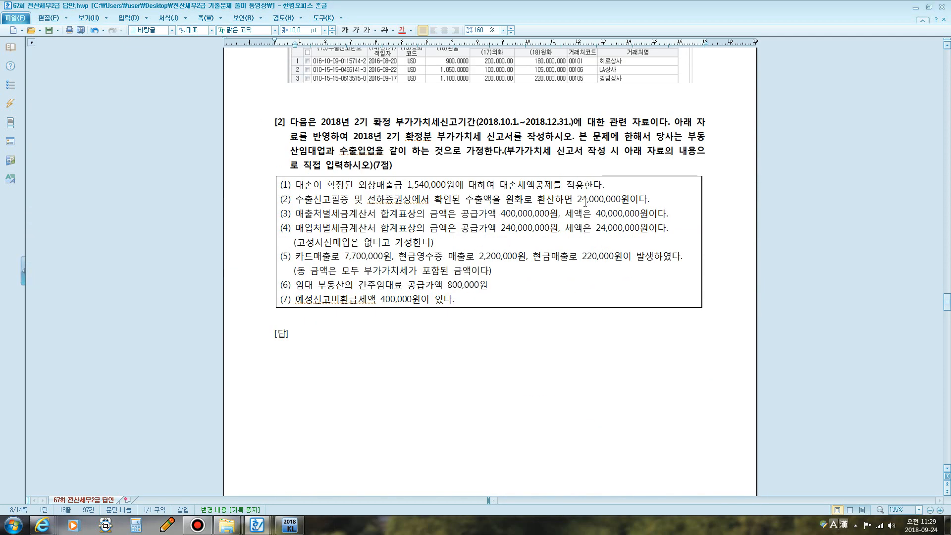
scroll(585, 202, "up", 1)
scroll(508, 134, "down", 2)
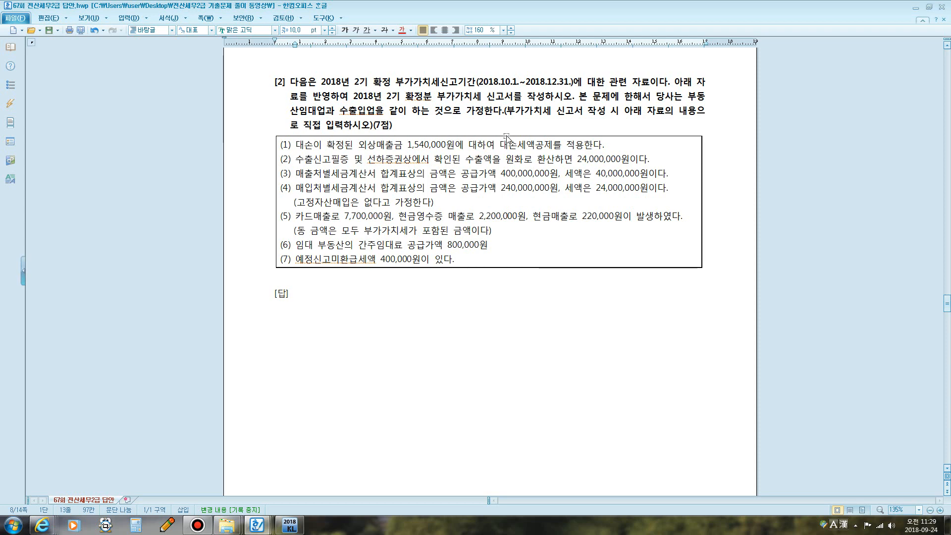
left_click(198, 525)
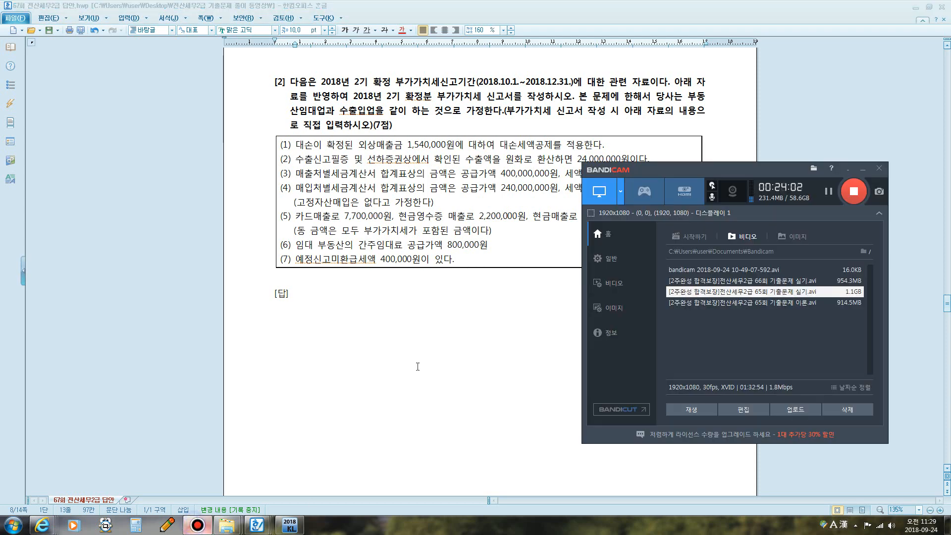
left_click(863, 169)
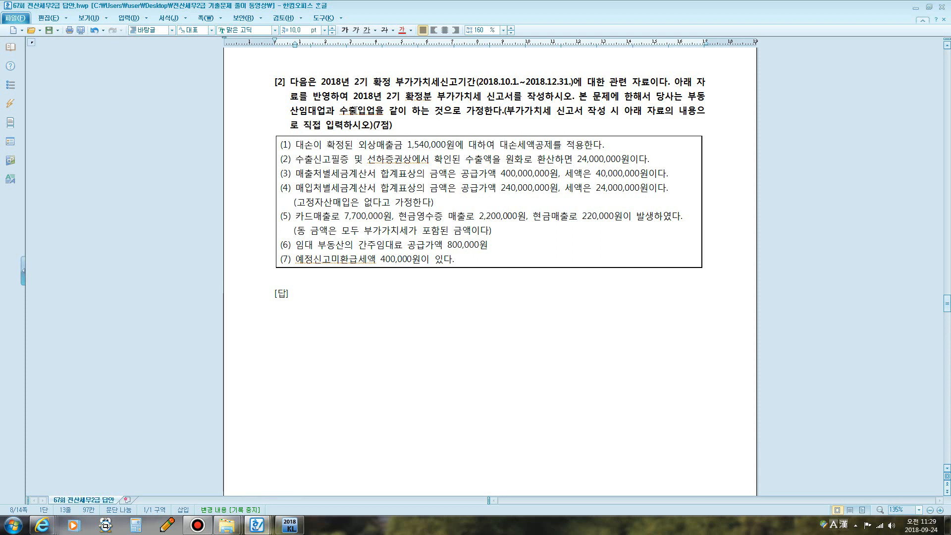
left_click_drag(355, 110, 489, 111)
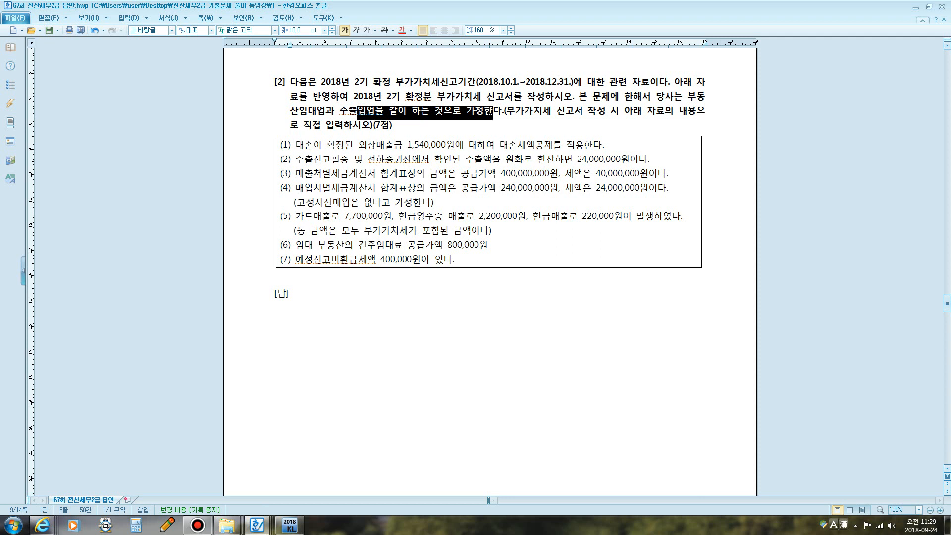
left_click(532, 179)
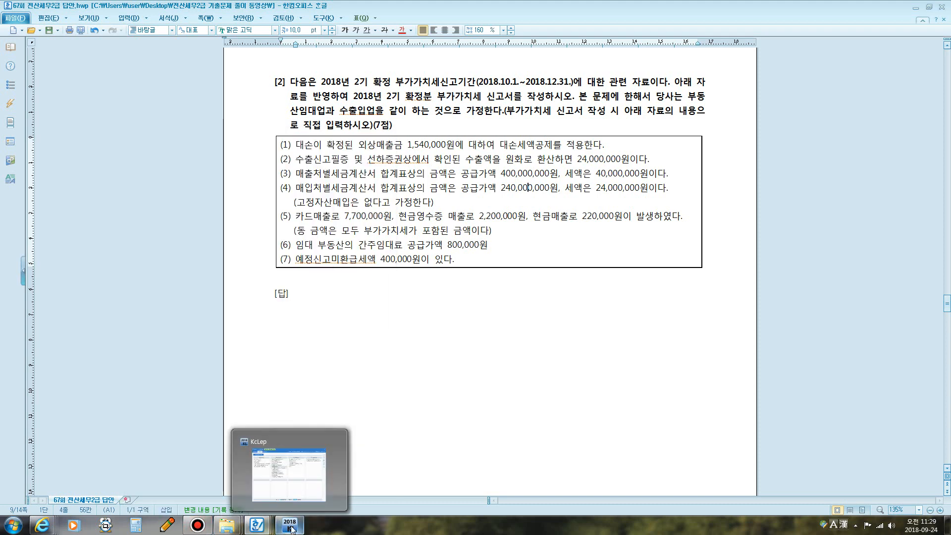
left_click(289, 525)
- Open 부가가치세신고서 with the period set to months 10 through 12
left_click_drag(457, 93, 579, 178)
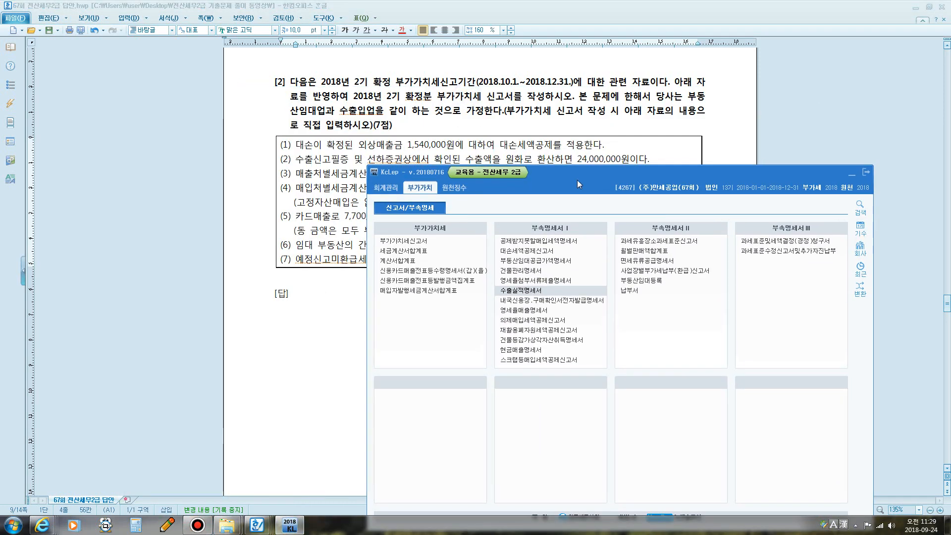
left_click(413, 241)
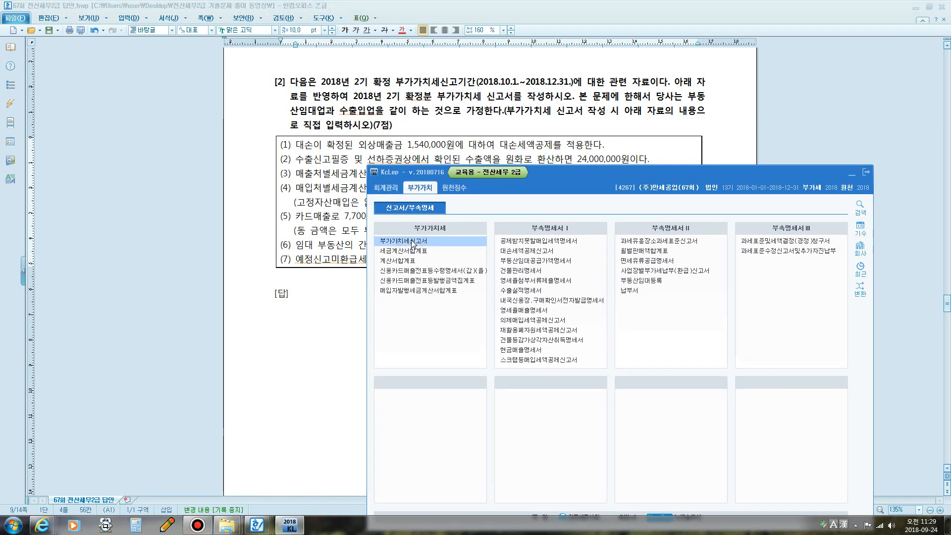
type("10")
key("Return")
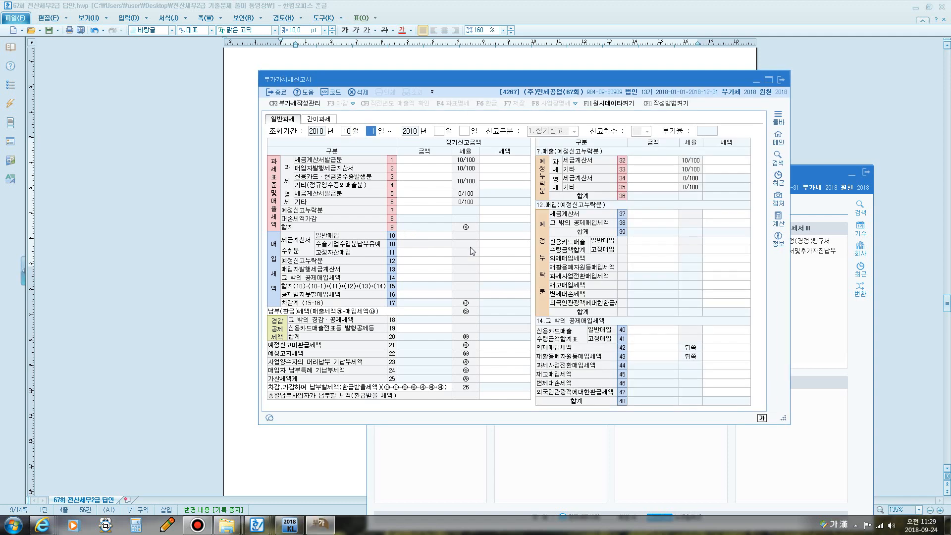
key("Return")
type("12")
key("Return")
key("Return")
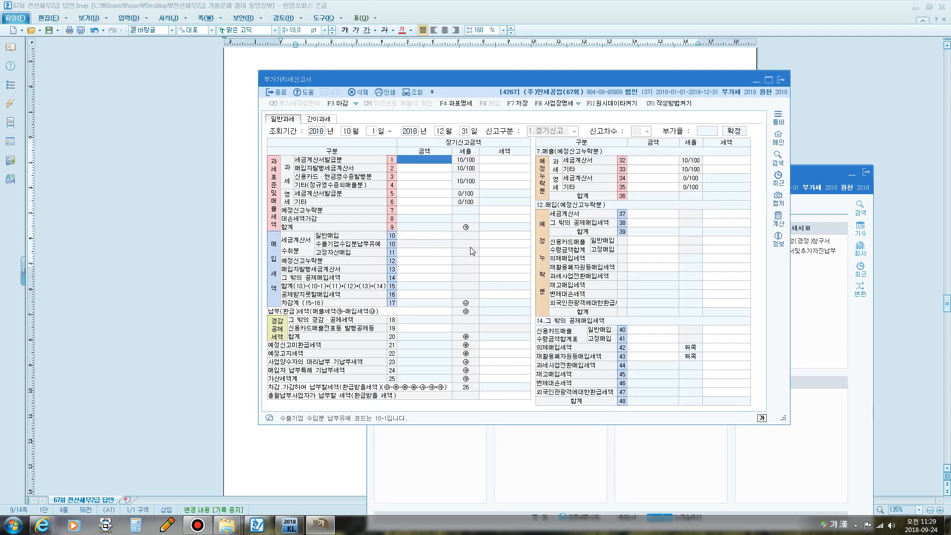
- Hide the KcLep main menu and position the VAT form so the question stays visible
left_click(852, 175)
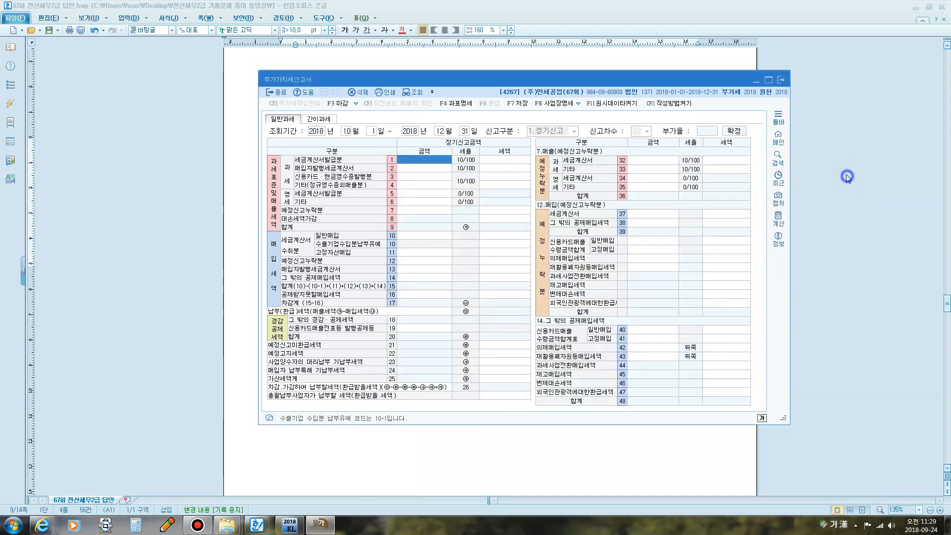
left_click_drag(580, 75, 556, 276)
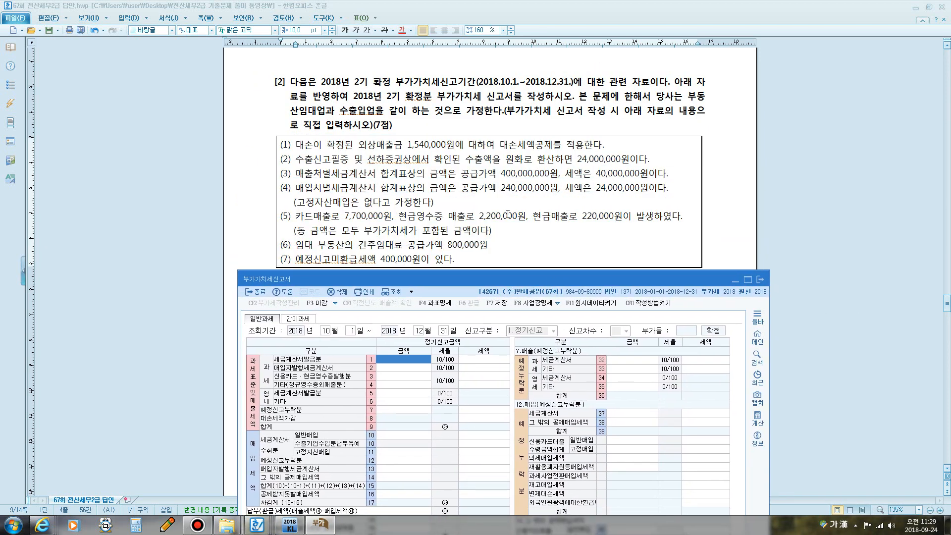
key("F9")
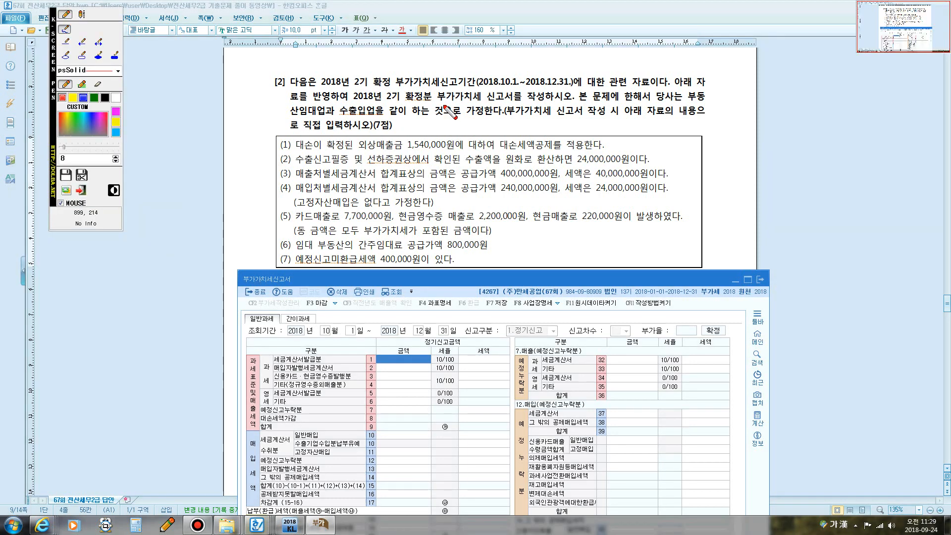
left_click_drag(359, 99, 532, 101)
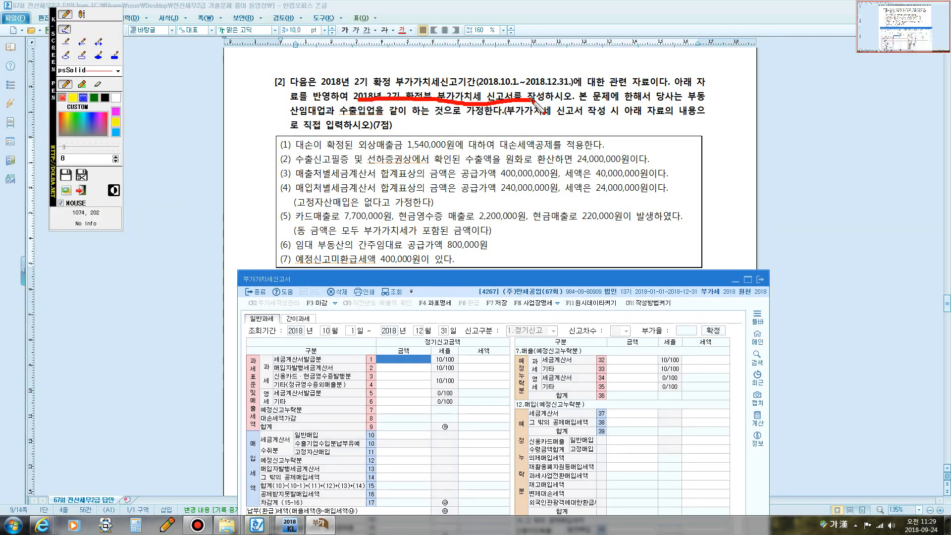
key("F9")
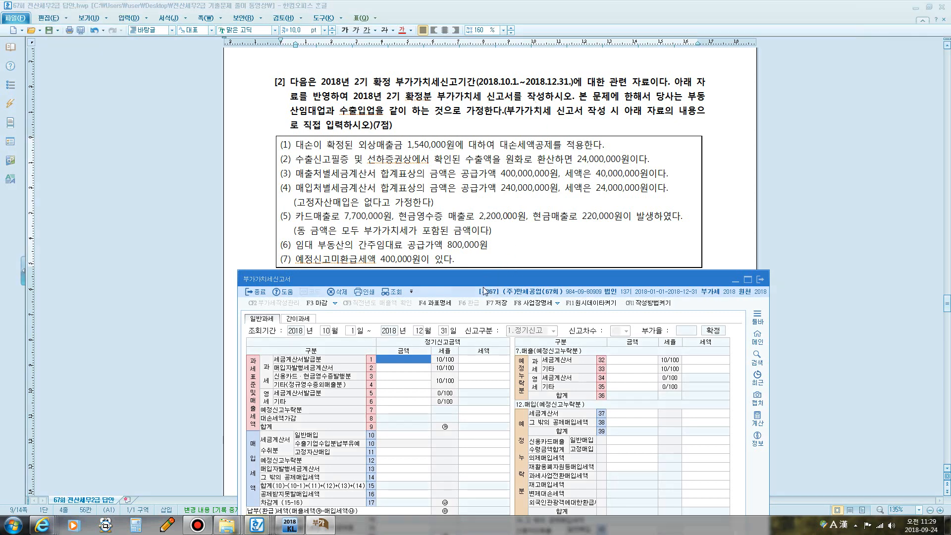
left_click_drag(440, 272, 432, 159)
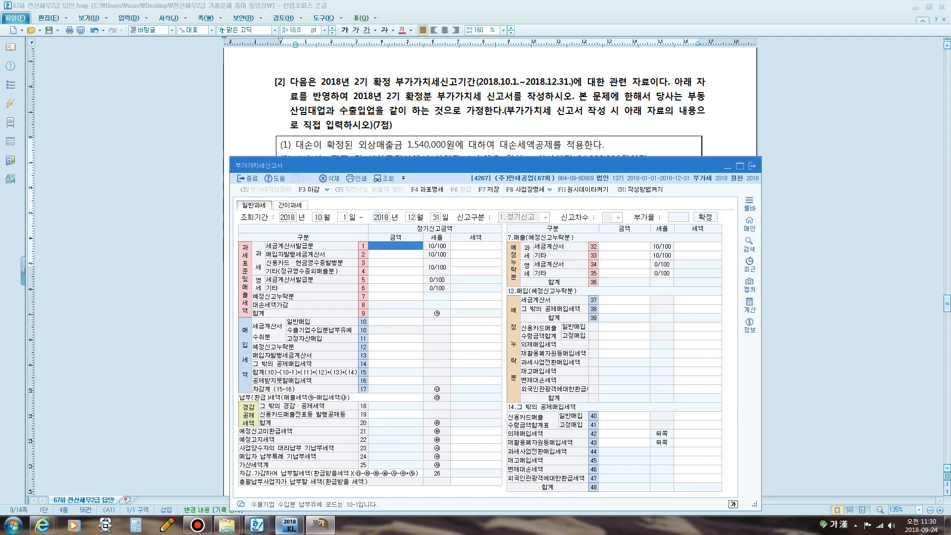
mouse_move(294, 519)
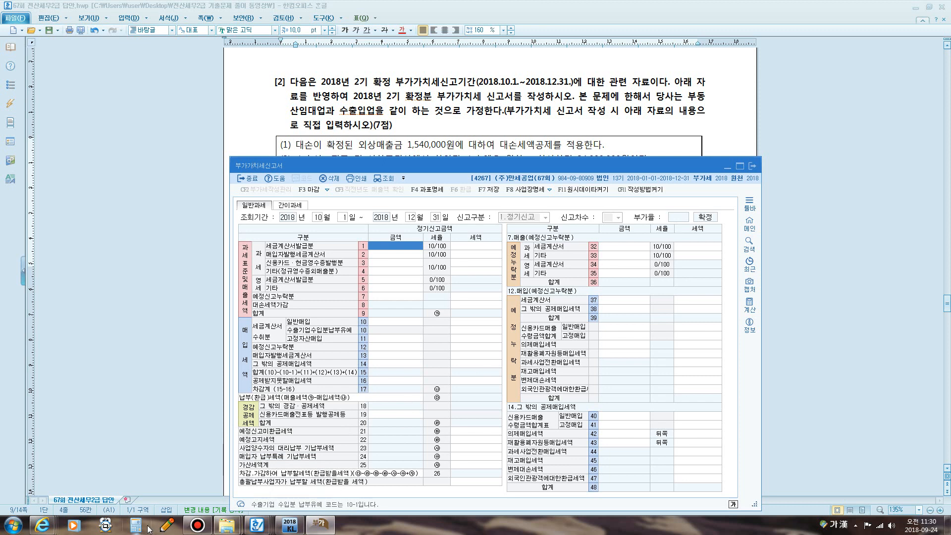
- Open Windows Calculator over the VAT form and enter 1,540,000
left_click(135, 525)
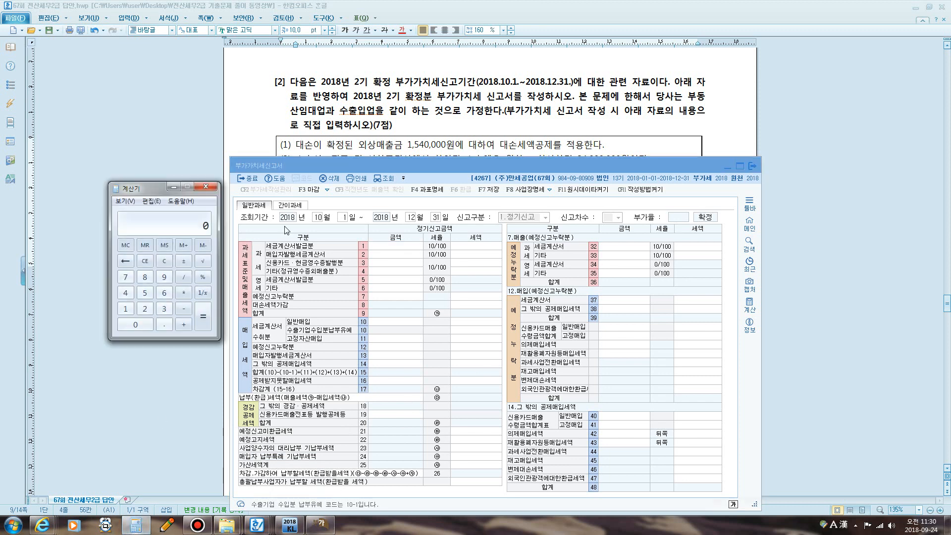
left_click_drag(150, 181, 287, 169)
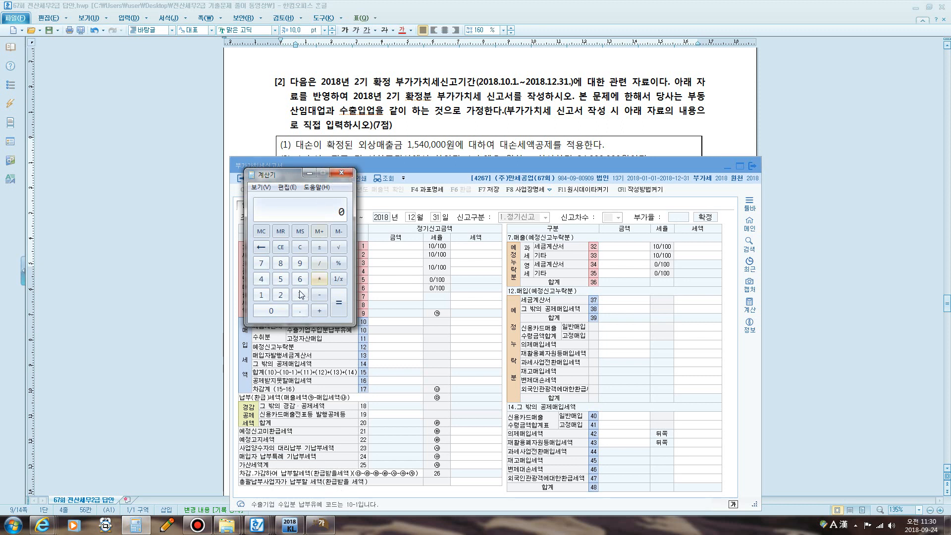
left_click(262, 296)
left_click(281, 279)
left_click(261, 279)
left_click(270, 312)
left_click(270, 312)
left_click(270, 312)
left_click(270, 312)
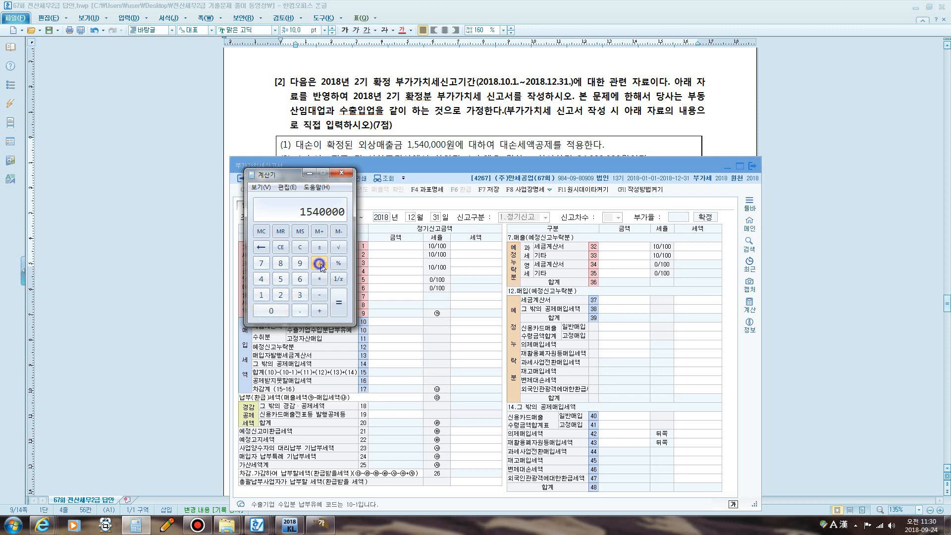
- Divide by 1.1 to get 1,400,000, then close Calculator
left_click(320, 265)
left_click(261, 295)
left_click(300, 310)
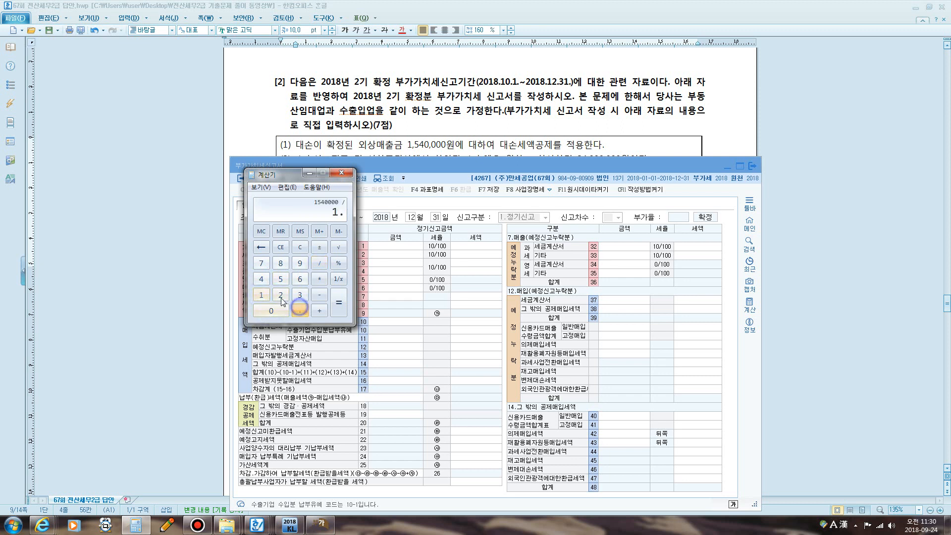
left_click(261, 294)
left_click(339, 307)
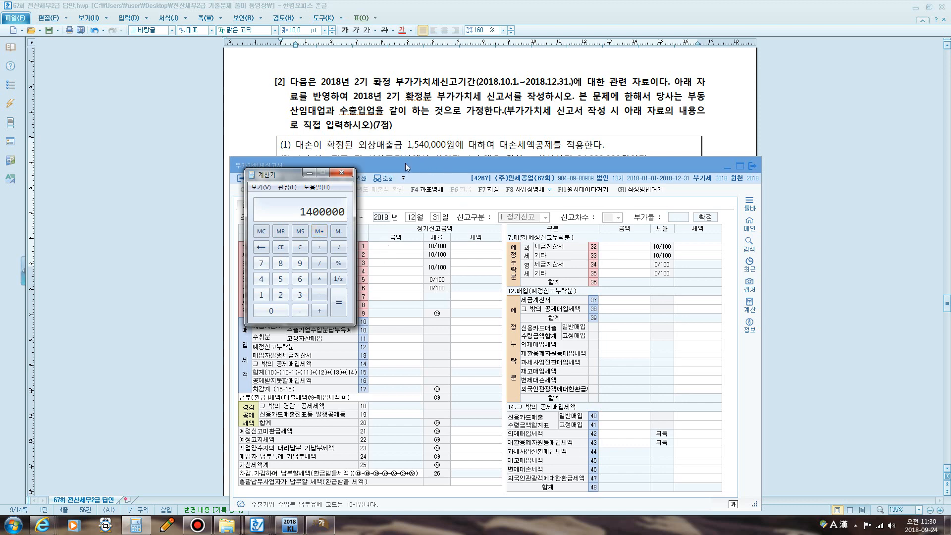
left_click(350, 176)
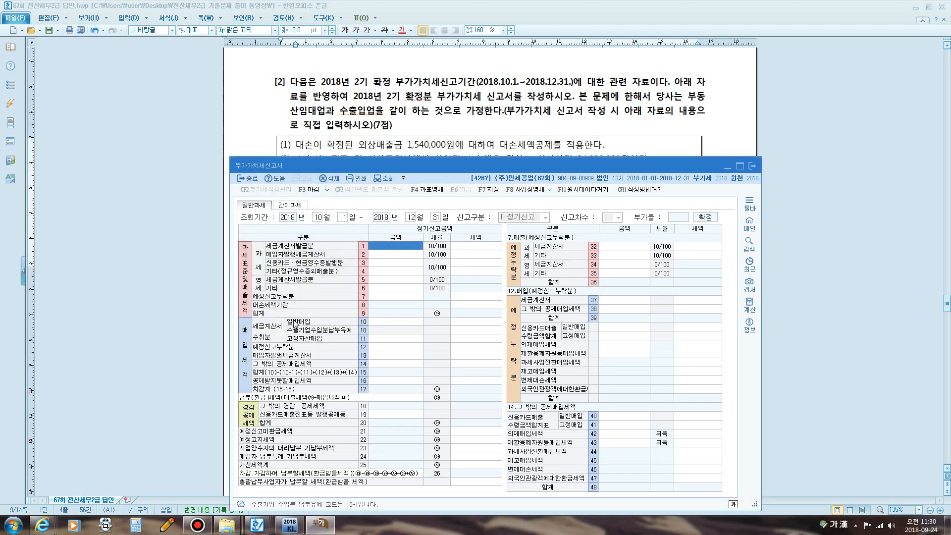
- Circle line 8 with the screen pen and add the note '매출세액에서 차감'
key("F12")
mouse_move(260, 310)
left_mouse_down()
mouse_move(295, 311)
mouse_move(280, 297)
mouse_move(254, 297)
left_mouse_up()
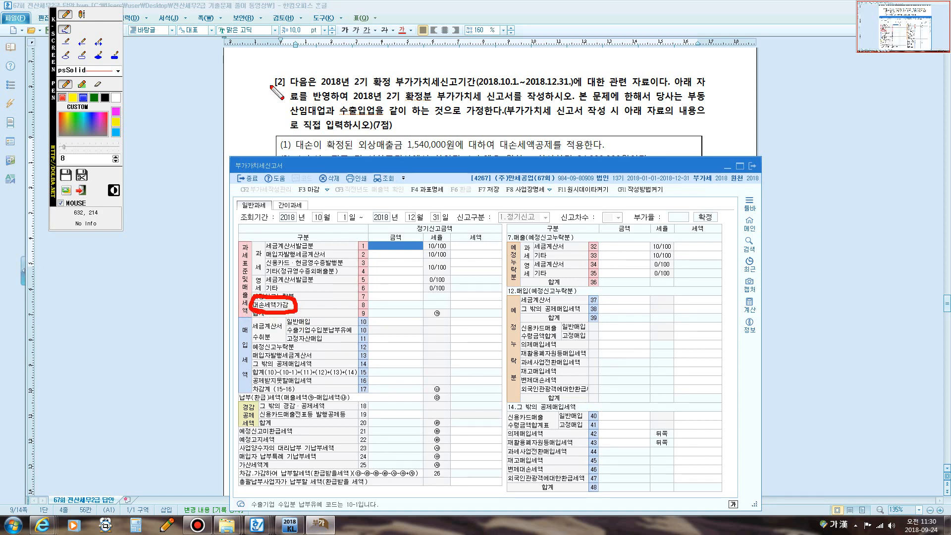
left_click(82, 14)
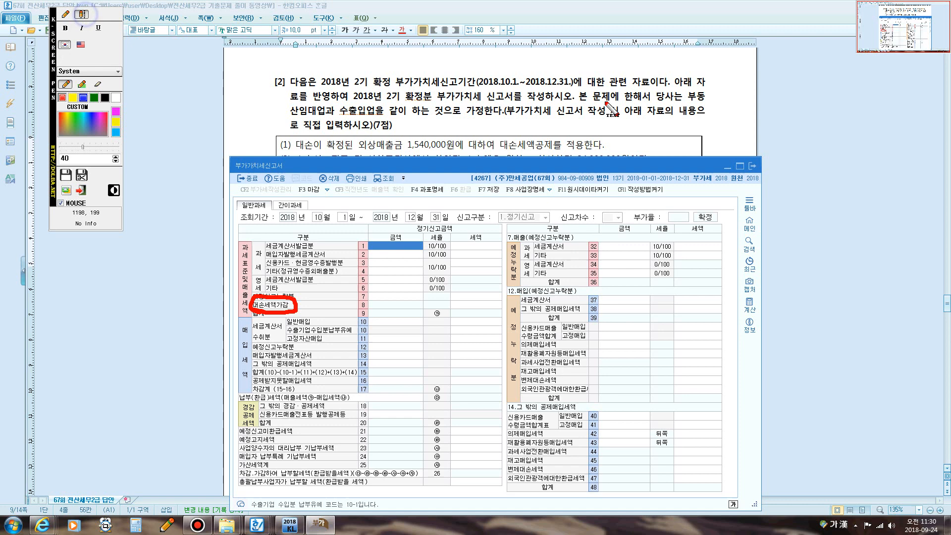
left_click(617, 142)
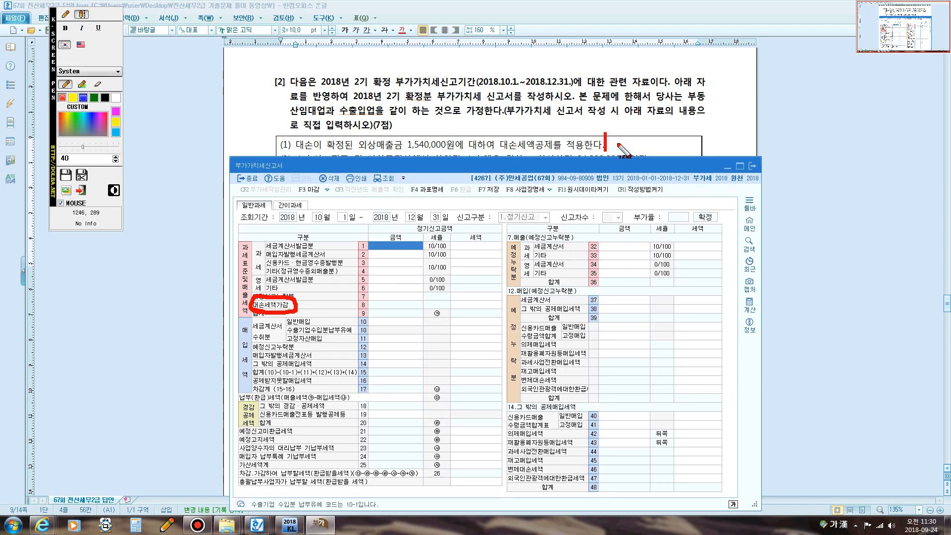
type("매출세액에서 ")
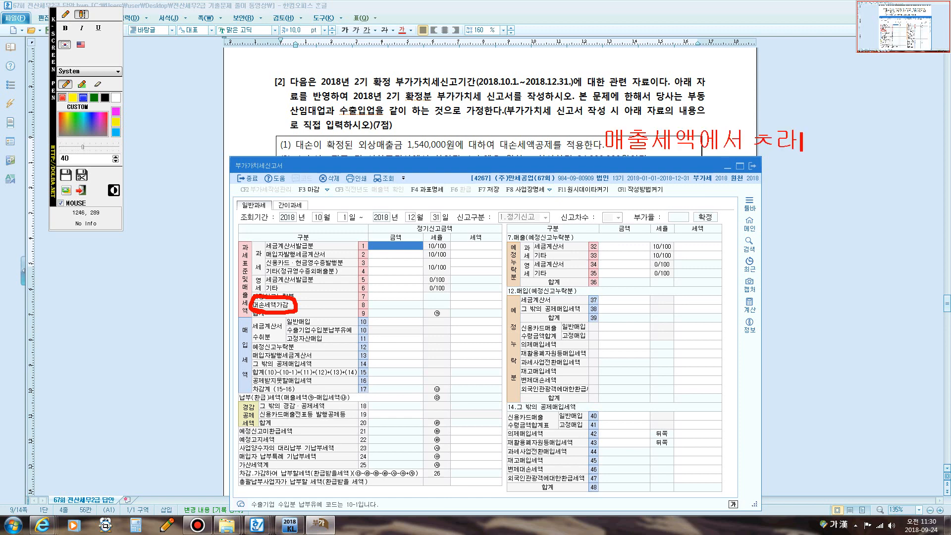
type("차감")
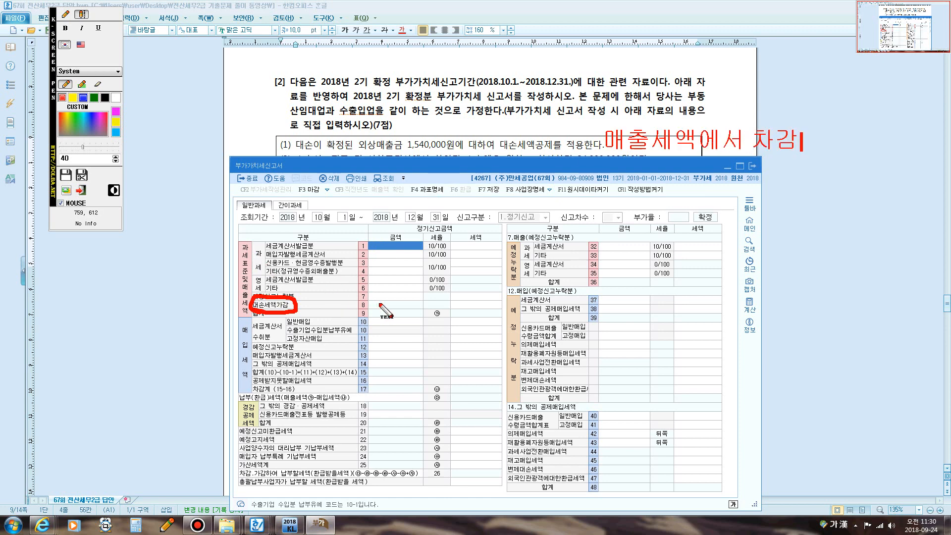
left_click(457, 294)
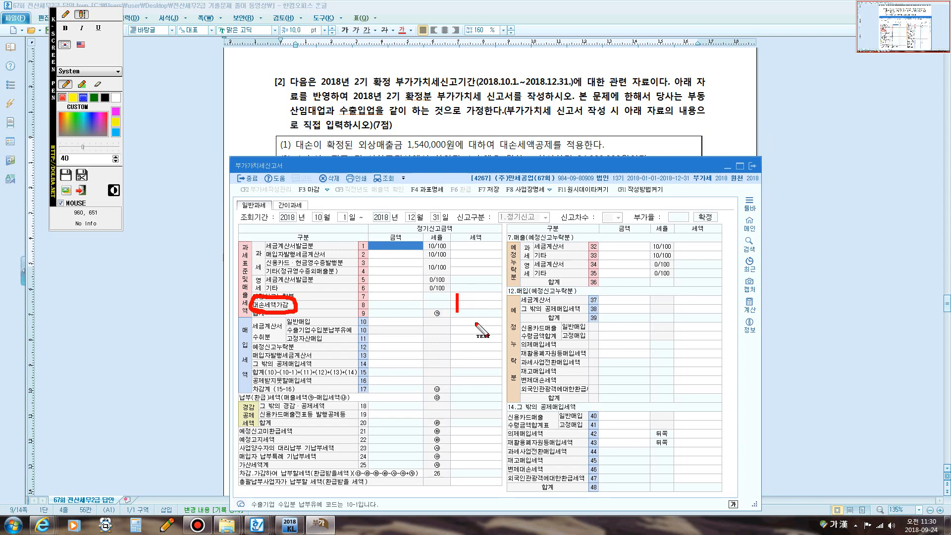
key("Escape")
- Enter -140,000 as the bad-debt tax deduction in line 8's tax cell
left_click(465, 304)
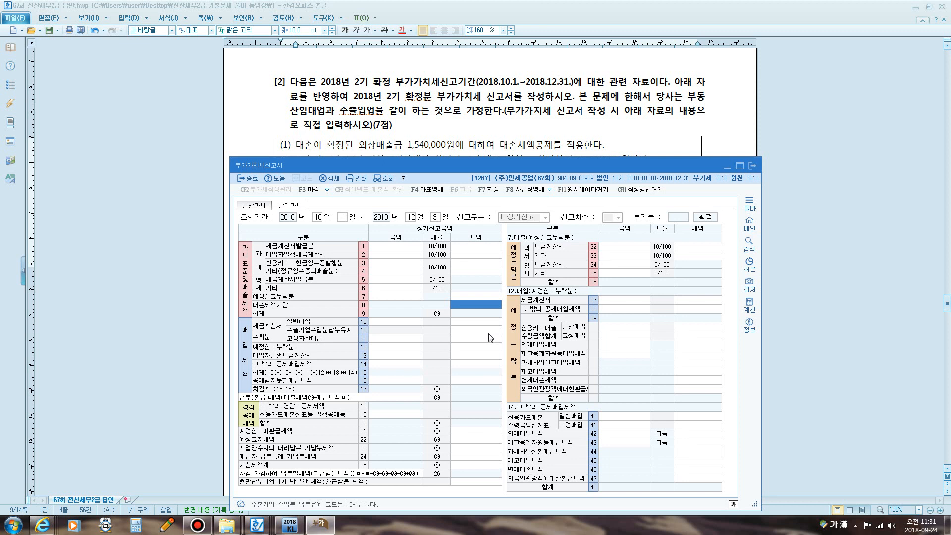
type("-140,000")
key("Return")
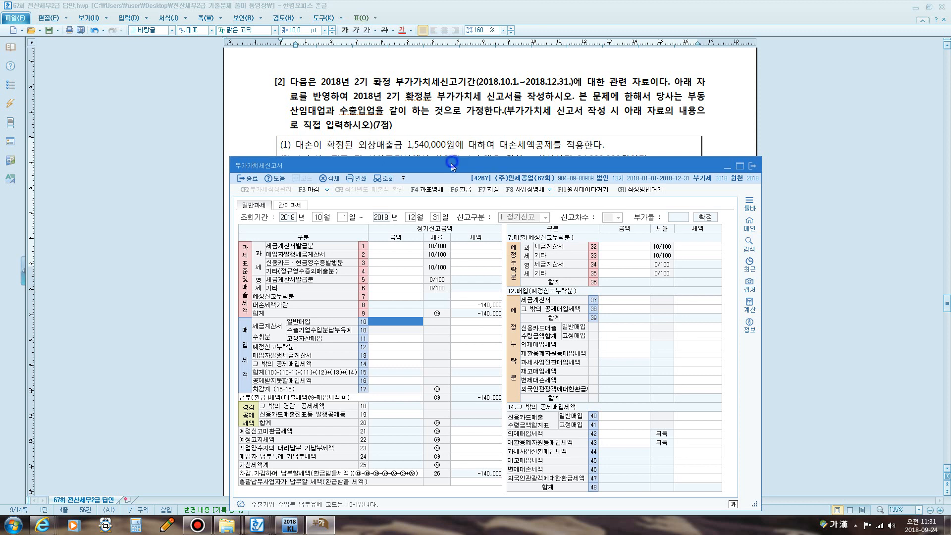
- Reveal item (2) and mark line 6's amount and tax cells in red
left_click_drag(453, 160, 454, 171)
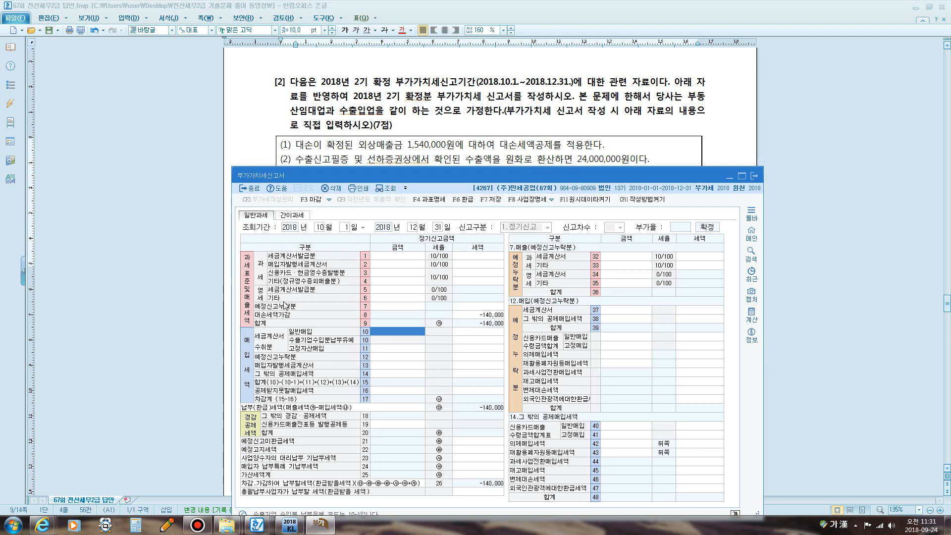
key("F12")
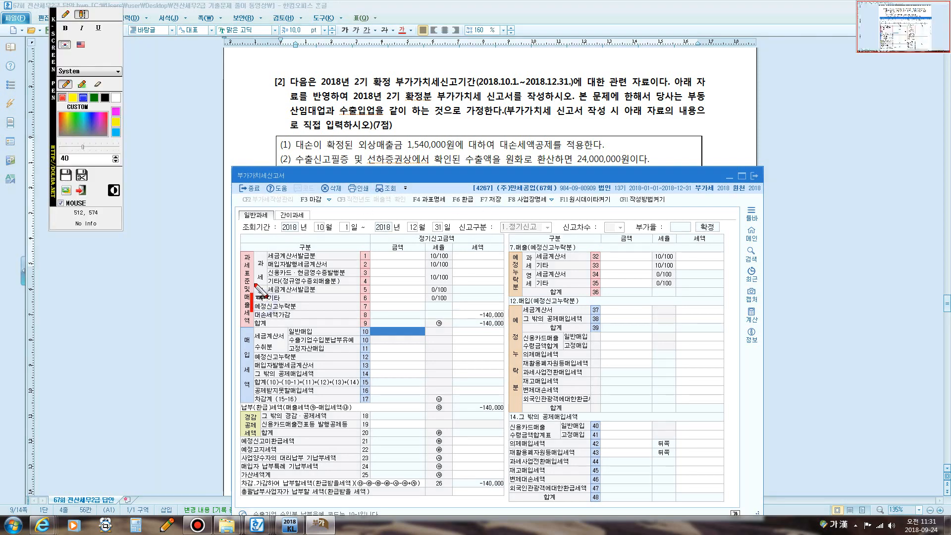
left_click(65, 15)
mouse_move(260, 303)
left_mouse_down()
mouse_move(254, 283)
mouse_move(266, 296)
mouse_move(259, 301)
left_mouse_up()
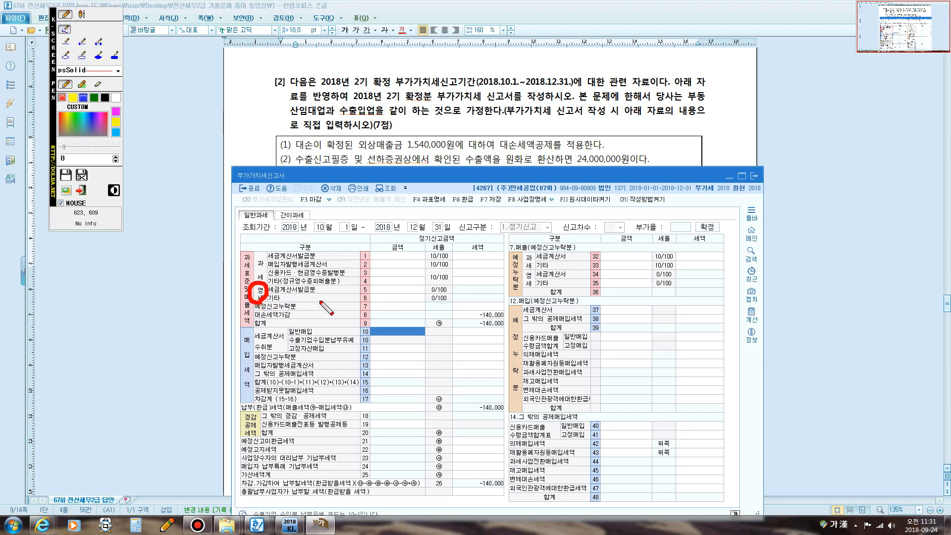
left_click(385, 299)
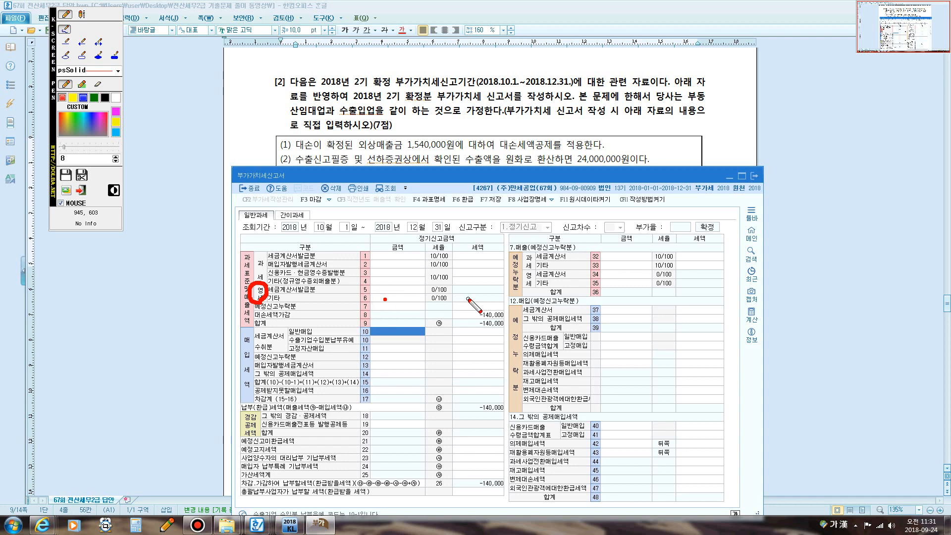
left_click(471, 299)
key("Escape")
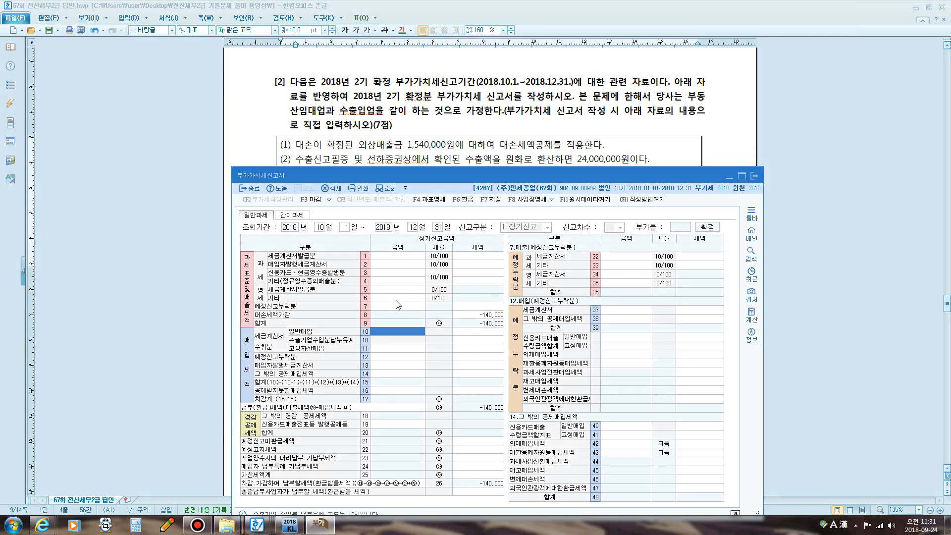
left_click(397, 299)
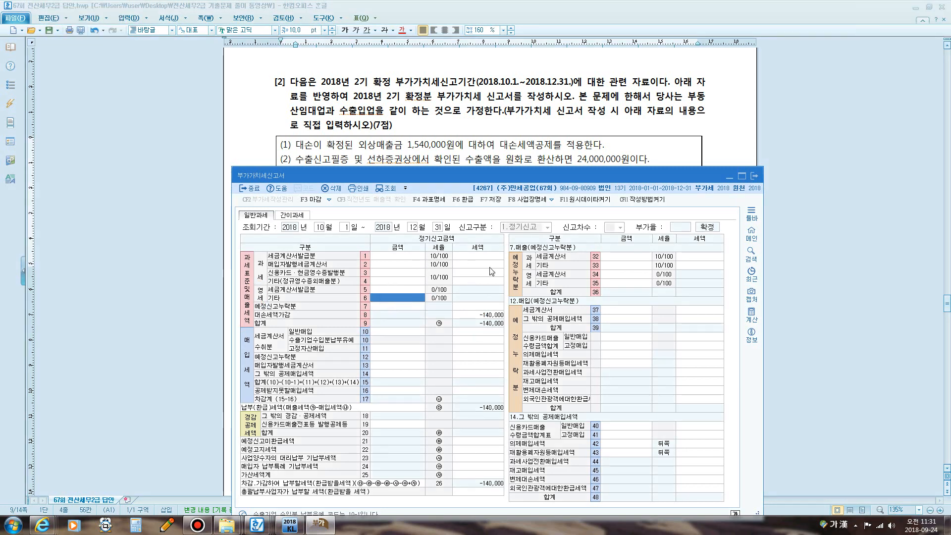
- Enter 24,000,000 of zero-rated export sales in line 6's amount
type("24000000")
key("Return")
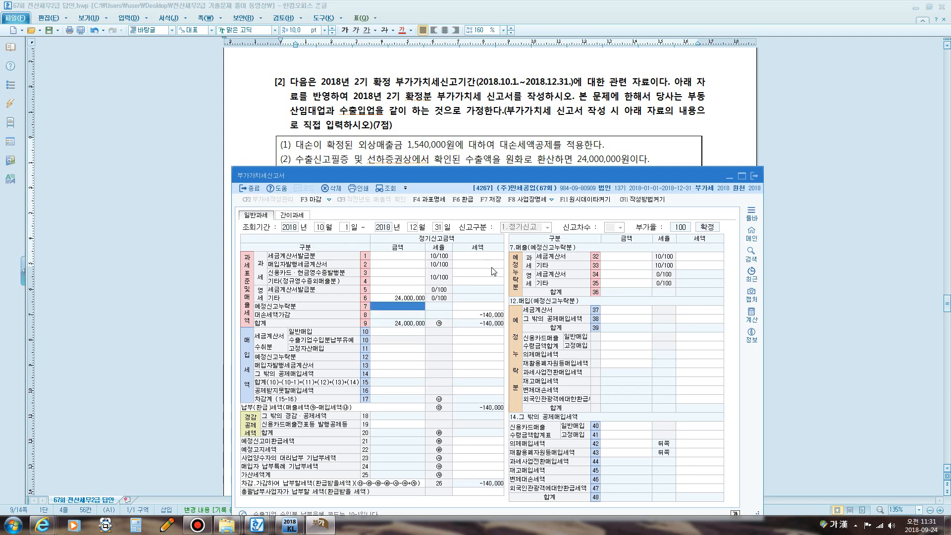
left_click_drag(389, 179, 389, 195)
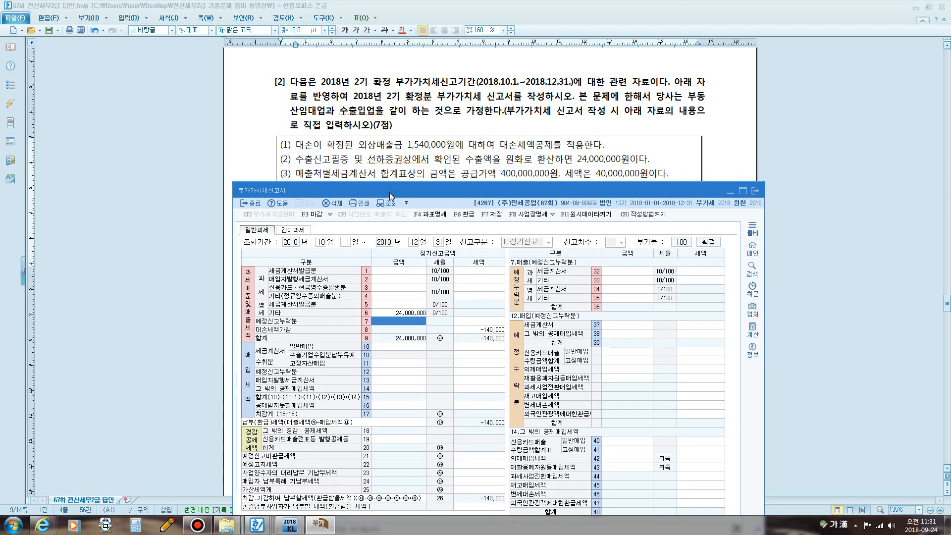
- Scroll the question document to item (3) and reposition the VAT form over it
left_click(439, 153)
scroll(322, 425, "down", 2)
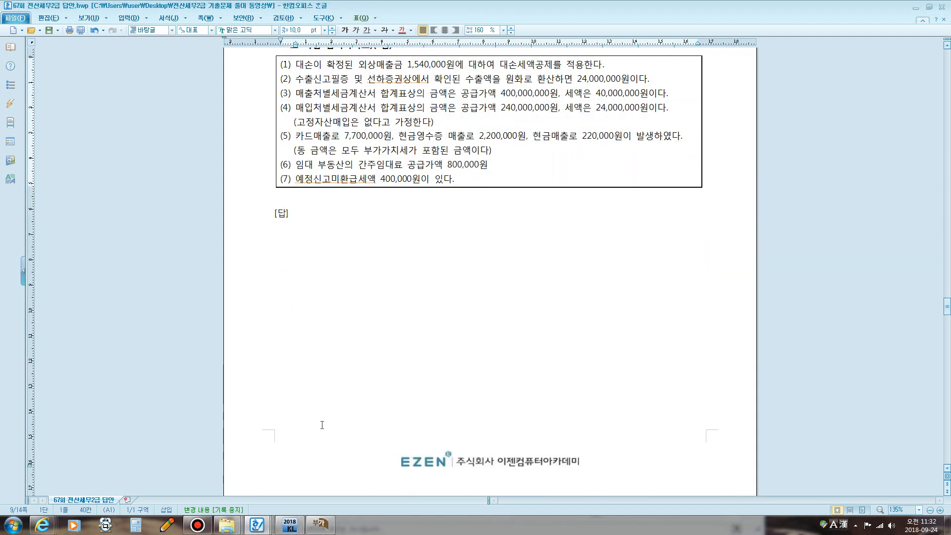
left_click(319, 524)
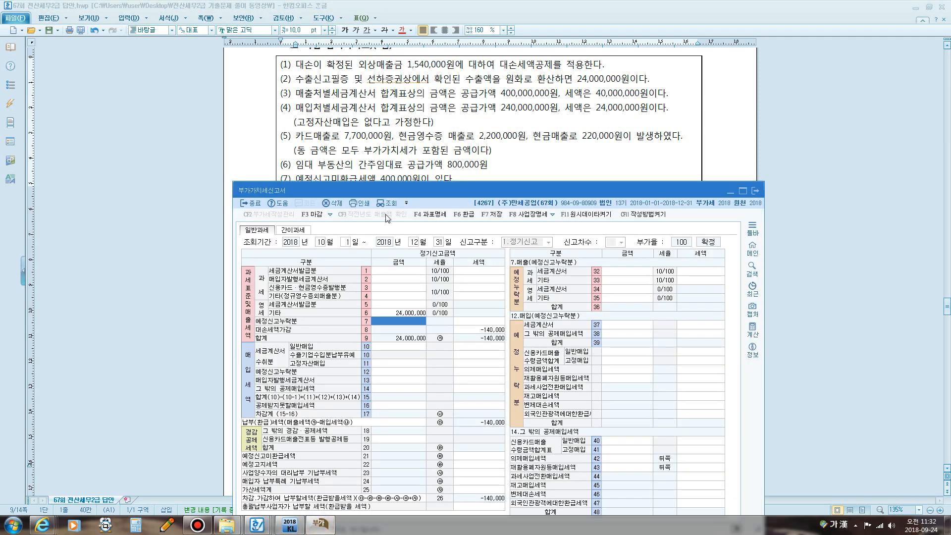
left_click_drag(394, 188, 394, 117)
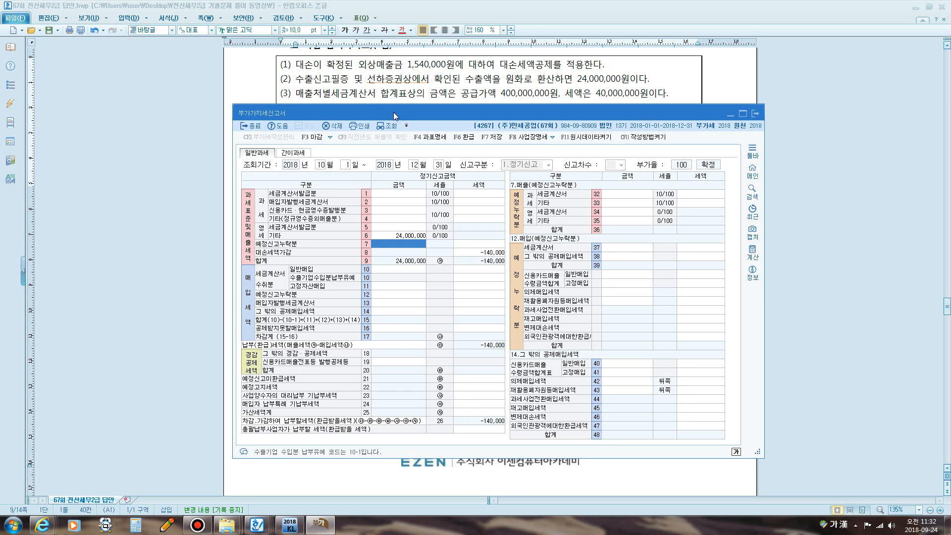
left_click_drag(393, 115, 393, 112)
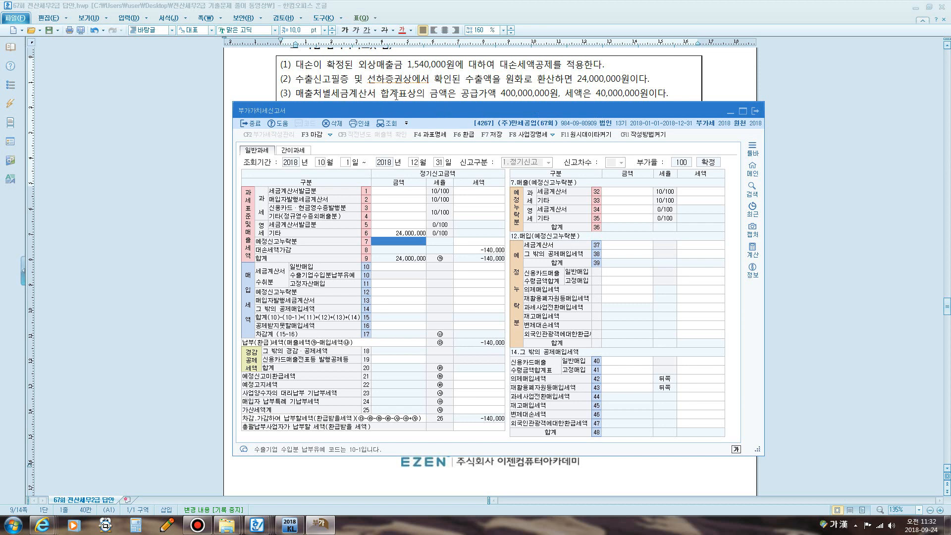
- Enter 400,000,000 of tax-invoice sales on line 1
left_click(385, 193)
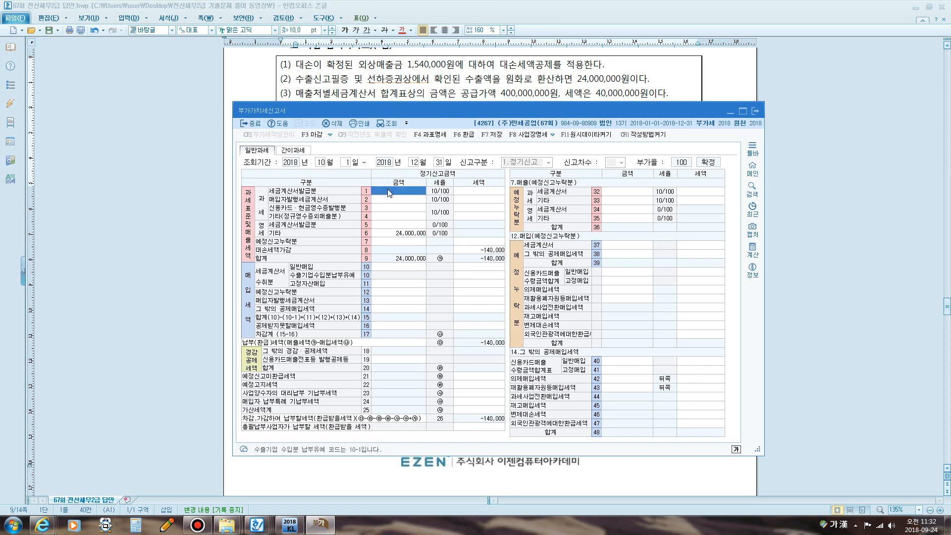
type("400000000")
key("Return")
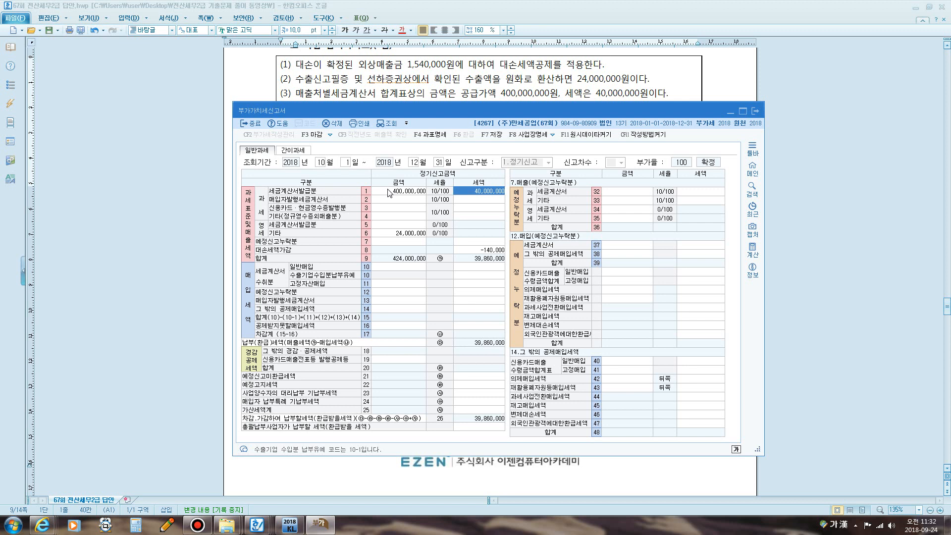
left_click_drag(396, 114, 397, 132)
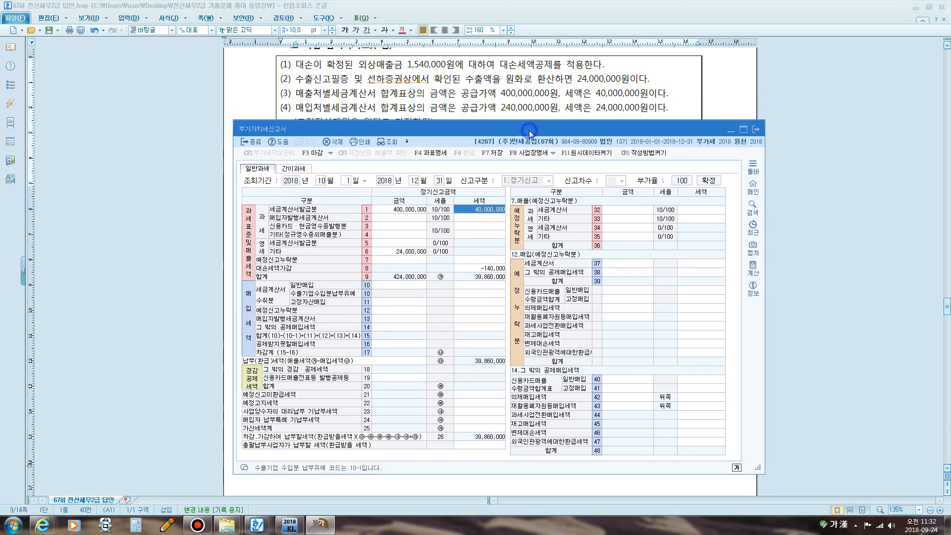
- Enter 240,000,000 of general tax-invoice purchases with 24,000,000 input tax on line 10
left_click_drag(529, 132, 529, 147)
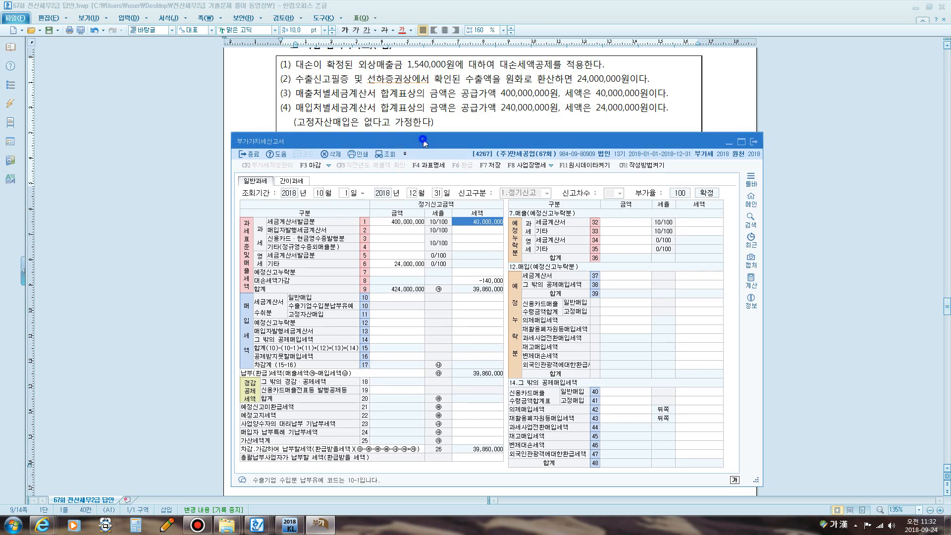
mouse_move(422, 141)
left_mouse_down()
mouse_move(430, 171)
mouse_move(434, 139)
left_mouse_up()
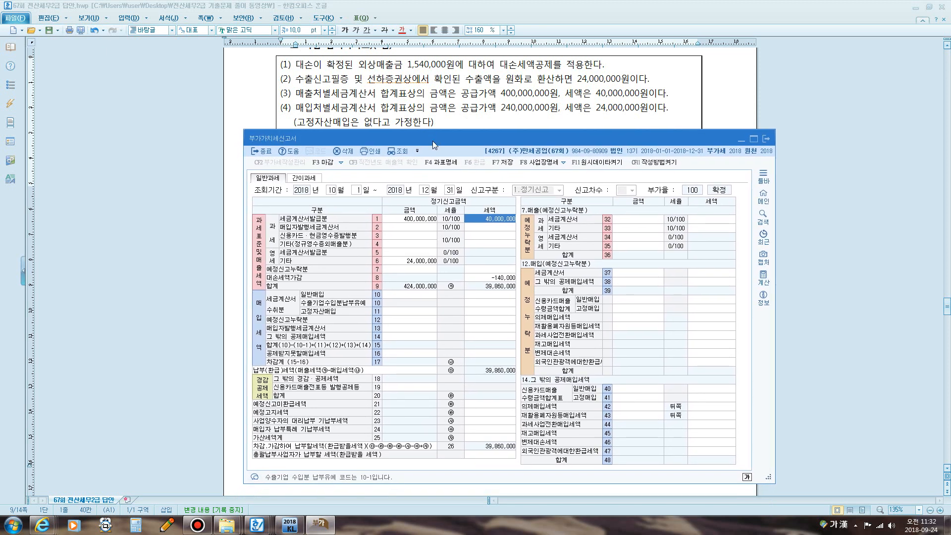
left_click(407, 297)
type("240000000")
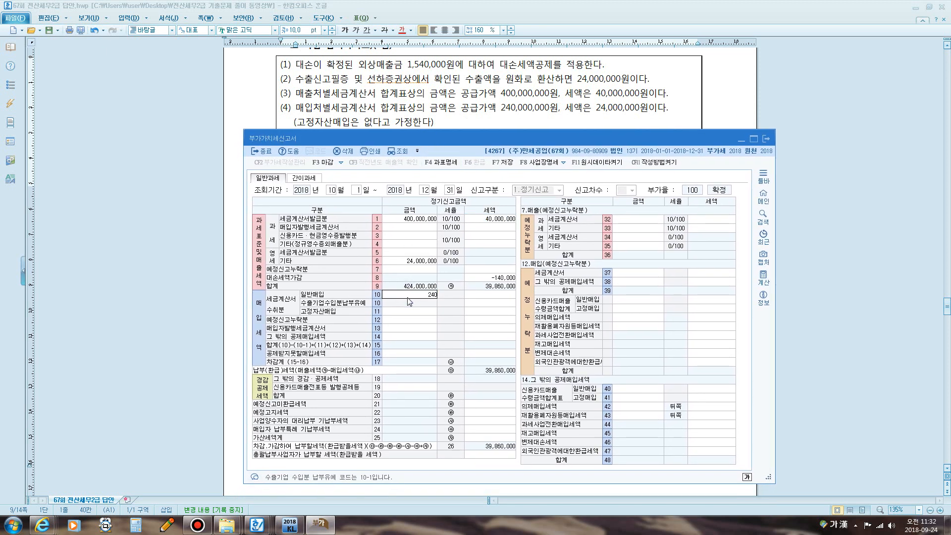
key("Return")
type("24000000")
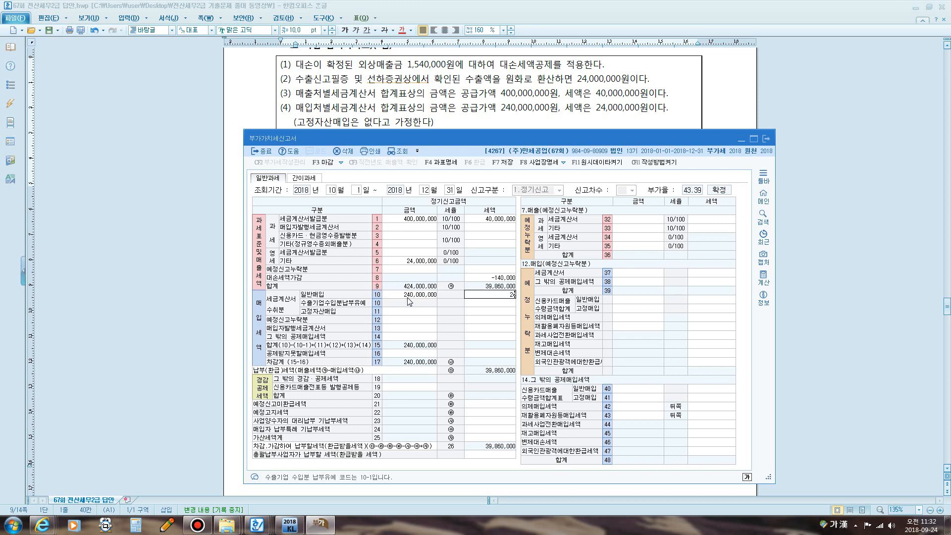
key("Return")
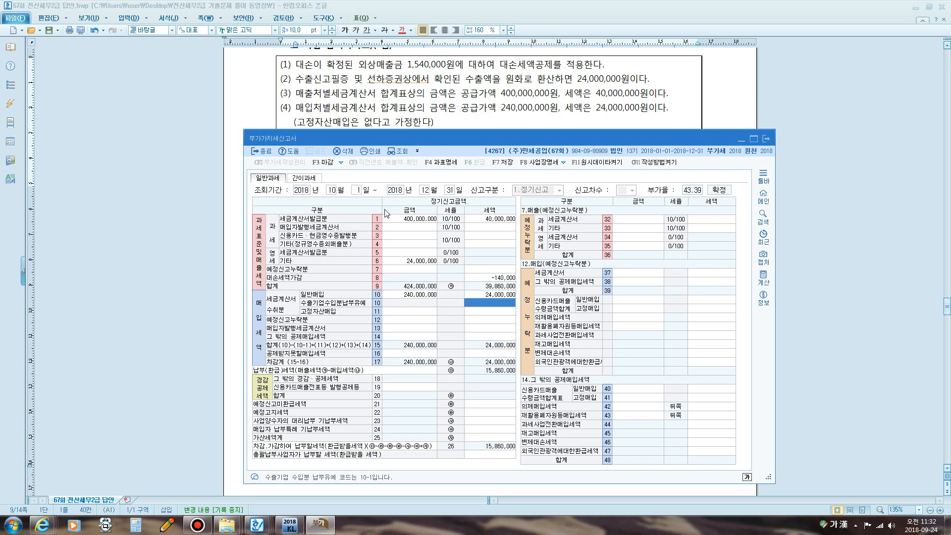
left_click_drag(386, 138, 385, 154)
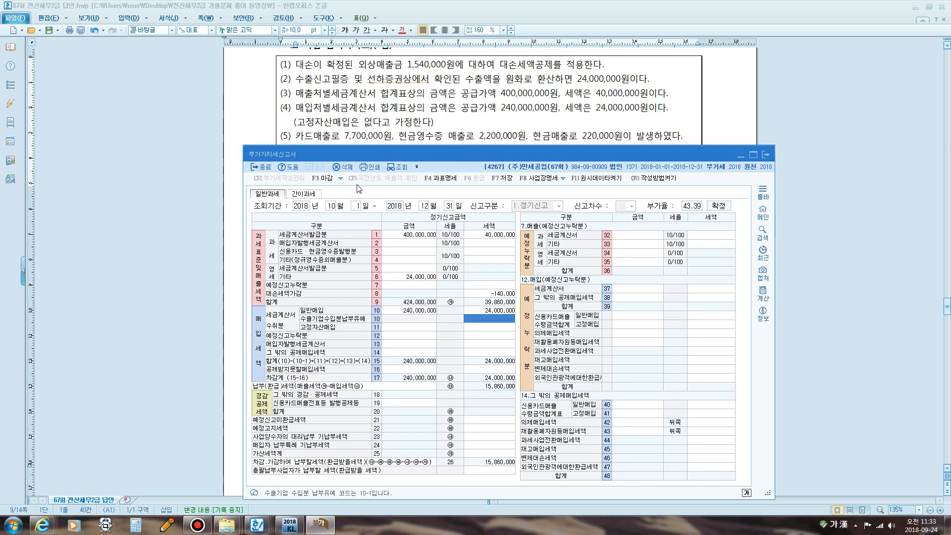
key("F12")
mouse_move(296, 142)
left_mouse_down()
mouse_move(394, 143)
mouse_move(395, 126)
mouse_move(364, 124)
mouse_move(306, 123)
mouse_move(289, 141)
mouse_move(403, 145)
left_mouse_up()
mouse_move(473, 144)
left_mouse_down()
mouse_move(526, 145)
mouse_move(531, 130)
mouse_move(410, 125)
mouse_move(397, 149)
mouse_move(362, 158)
mouse_move(420, 158)
left_mouse_up()
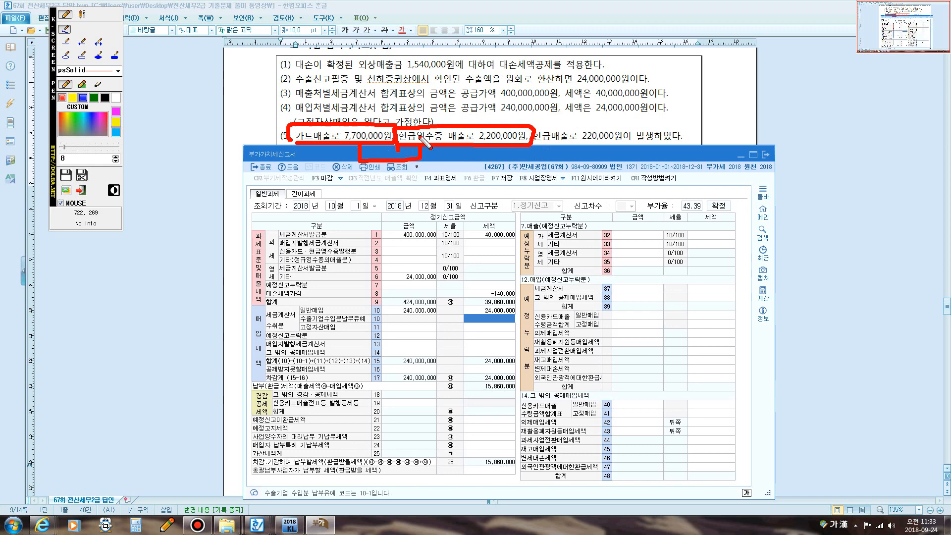
left_click_drag(536, 142, 618, 143)
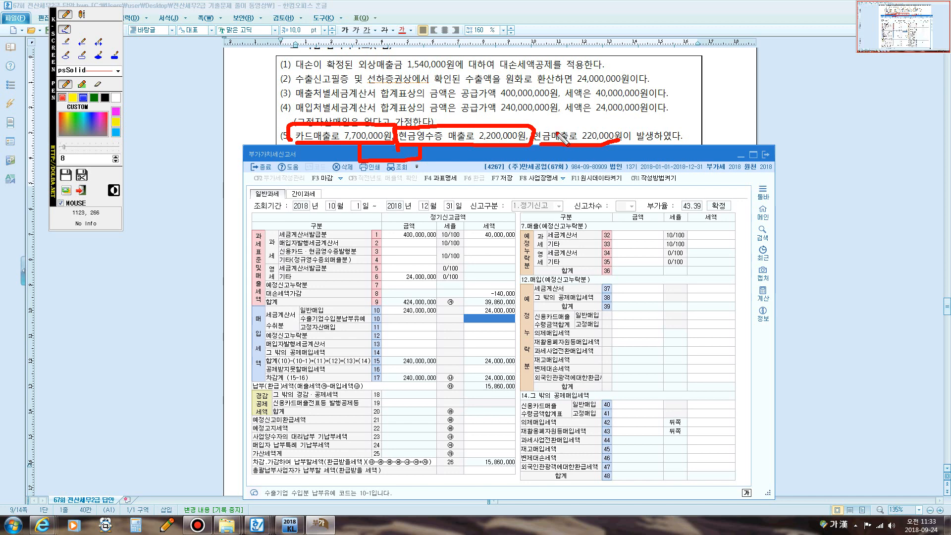
key("Escape")
left_click_drag(549, 154, 547, 172)
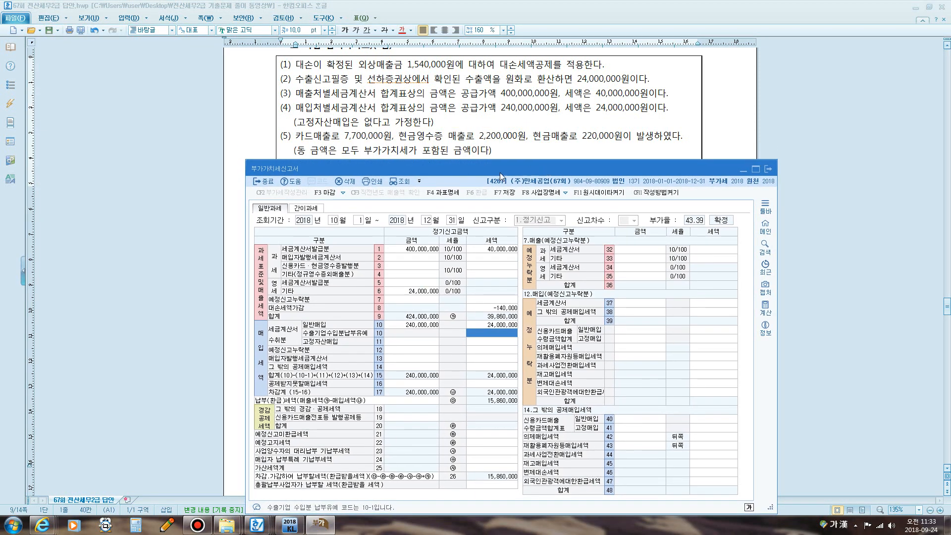
key("F12")
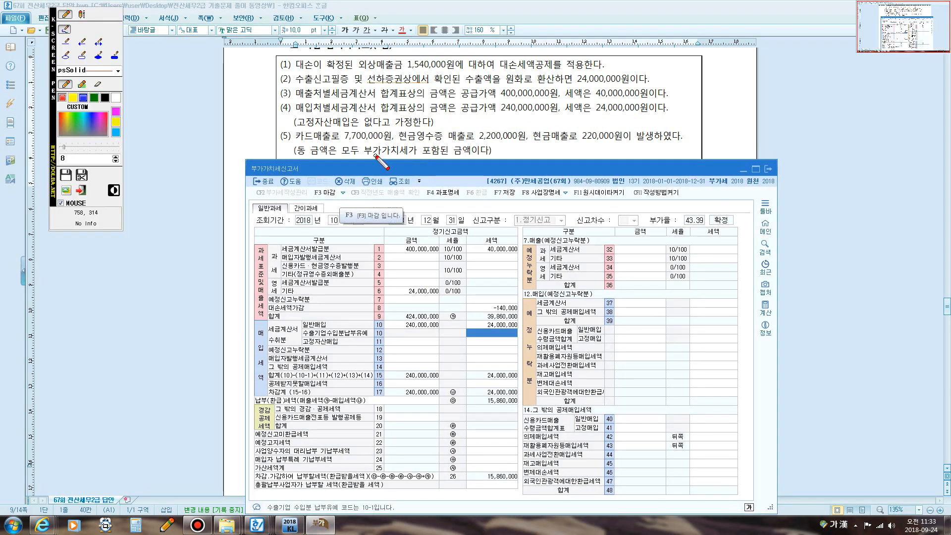
left_click_drag(374, 155, 466, 155)
left_click_drag(345, 143, 369, 143)
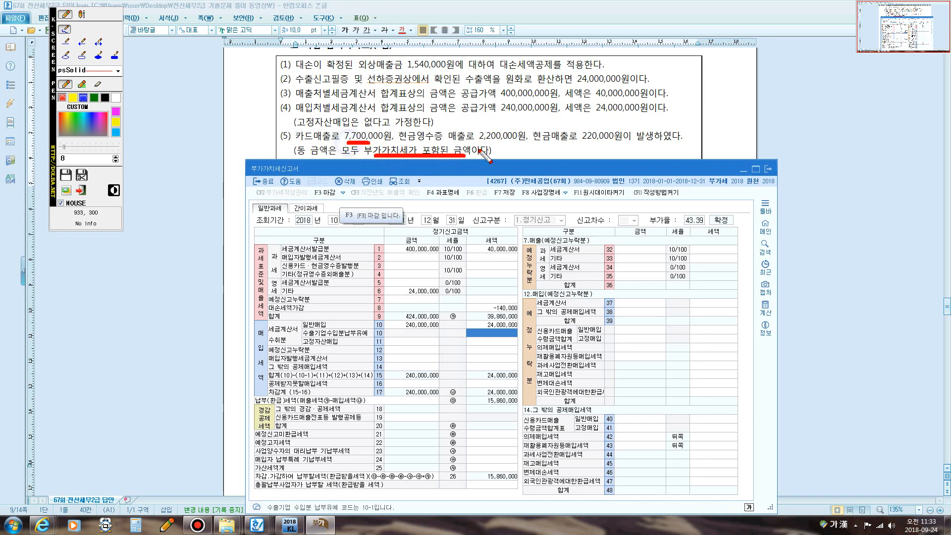
left_click_drag(480, 144, 508, 144)
left_click_drag(582, 145, 605, 145)
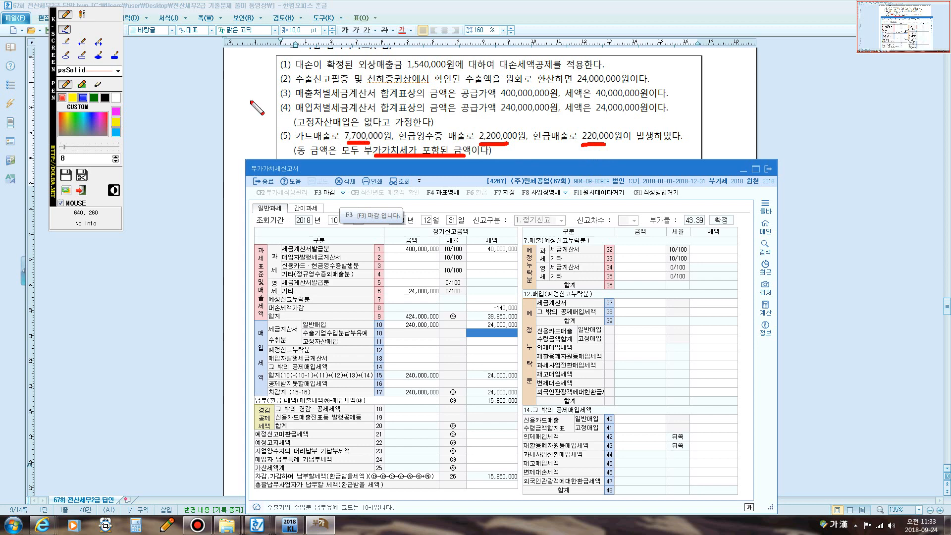
left_click(82, 14)
left_click(331, 137)
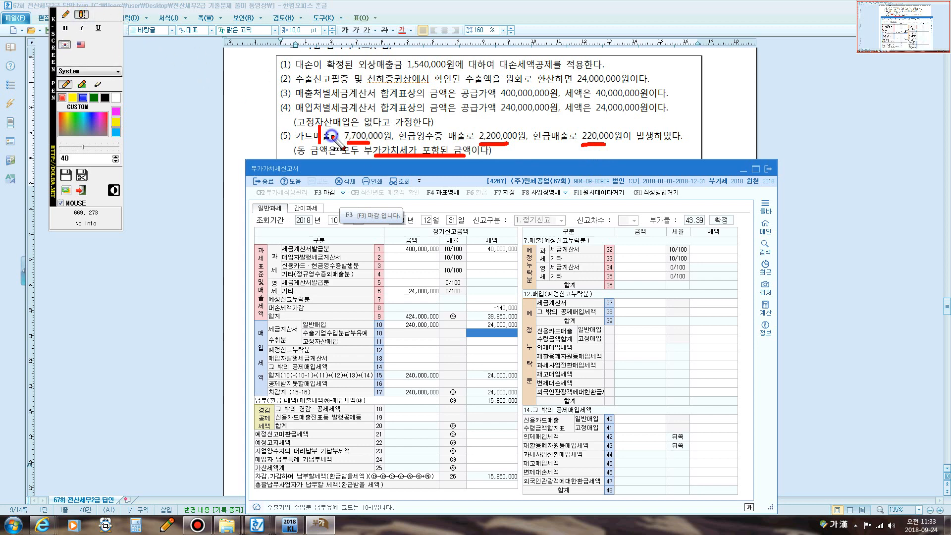
type("17")
type("기과  ")
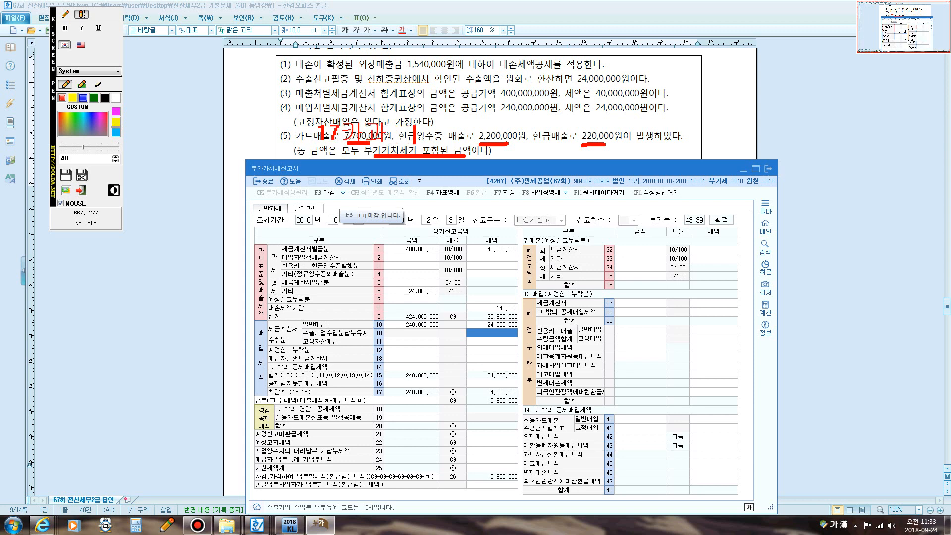
type(" 22흐")
type("과      ")
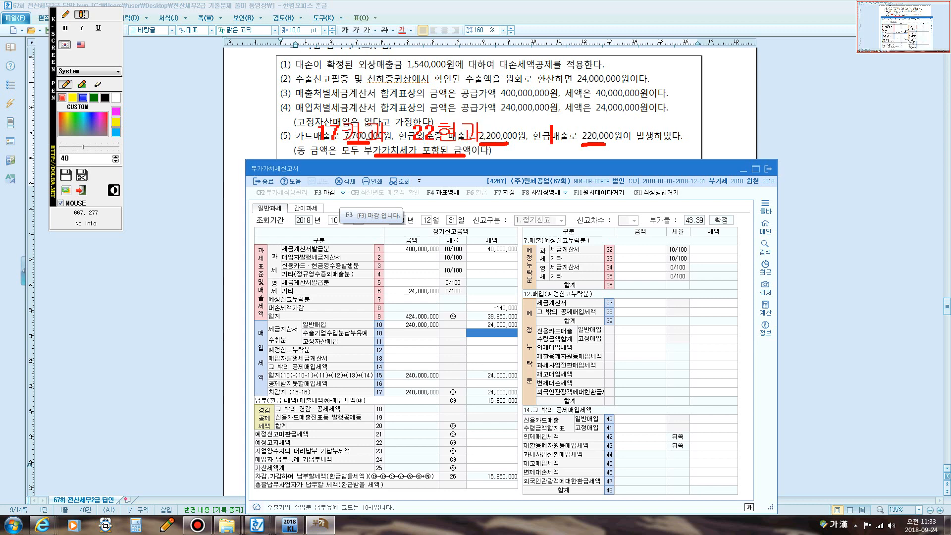
type("14건별")
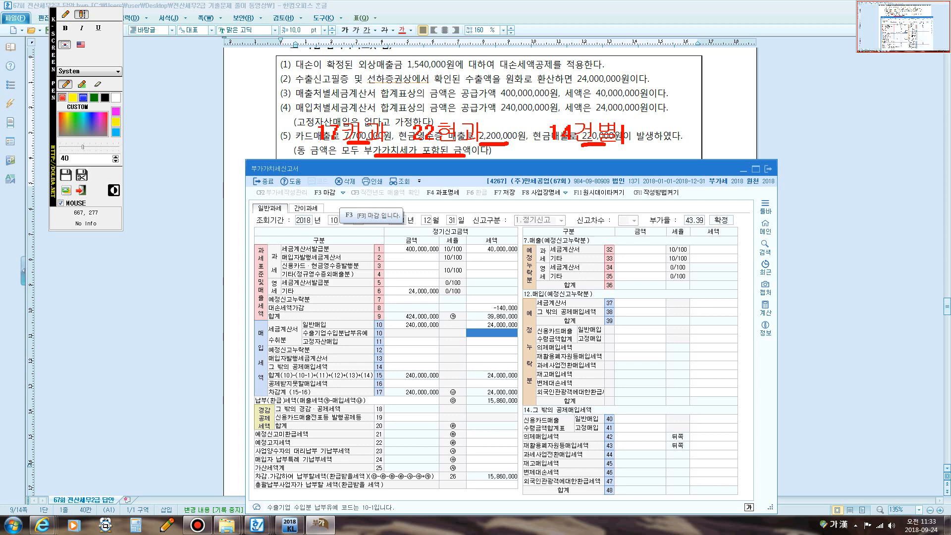
key("Escape")
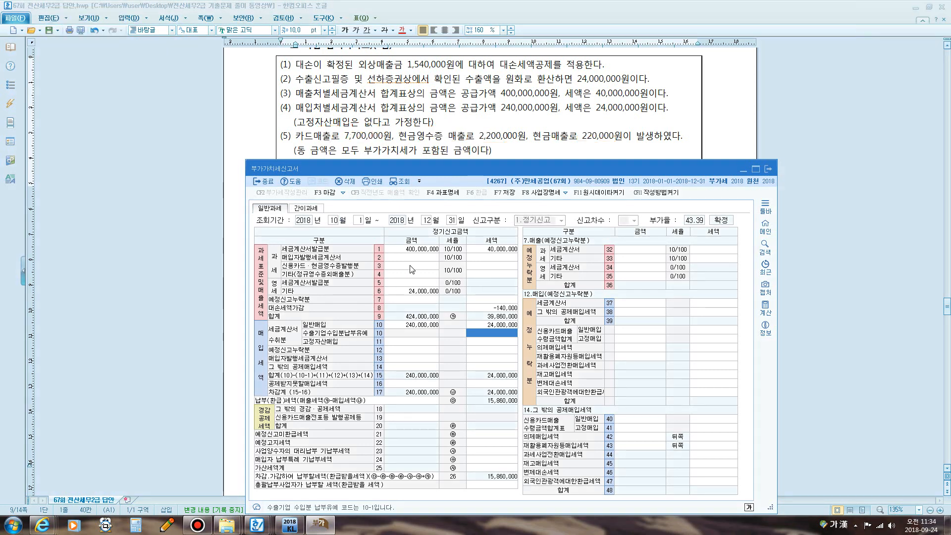
- Enter 9,000,000 of card and cash-receipt sales on row 3
left_click(410, 266)
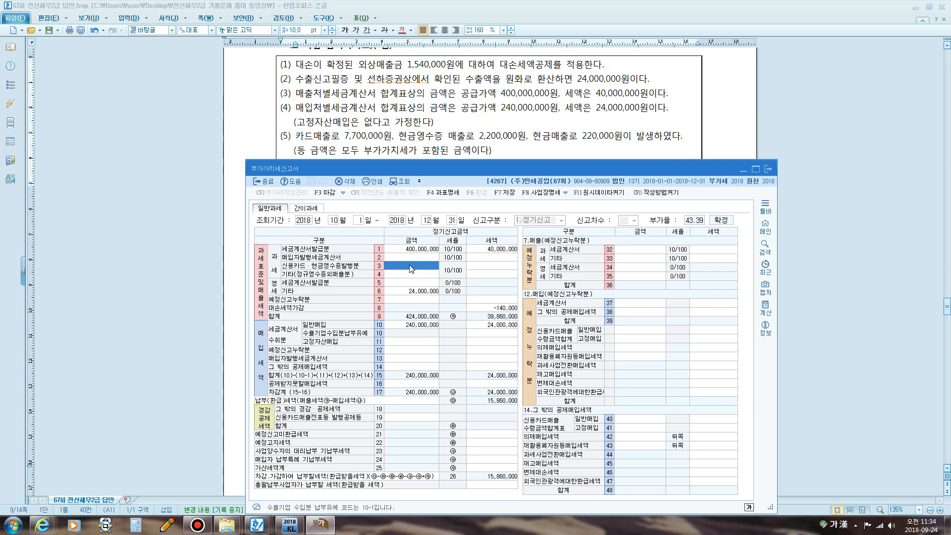
type("9000000")
key("Return")
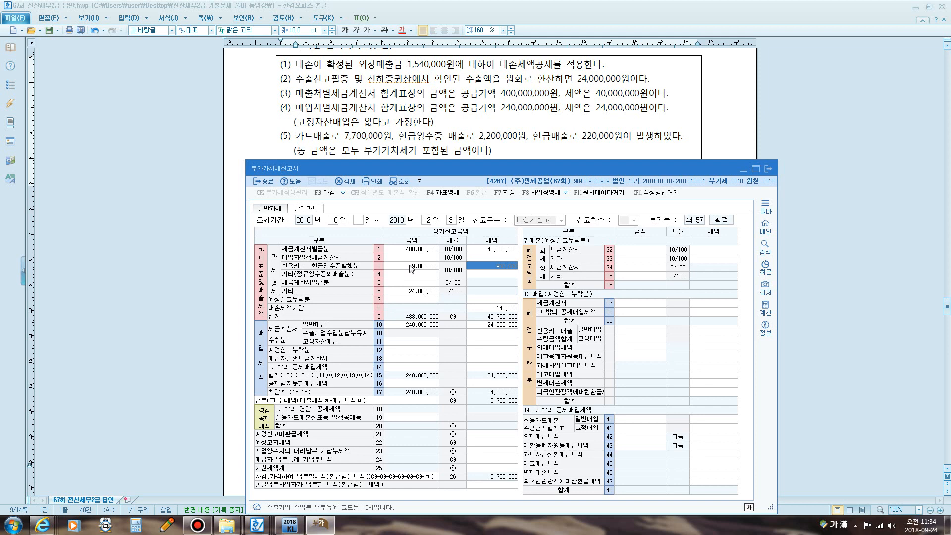
- Enter 200,000 of other sales on row 4
left_click(411, 275)
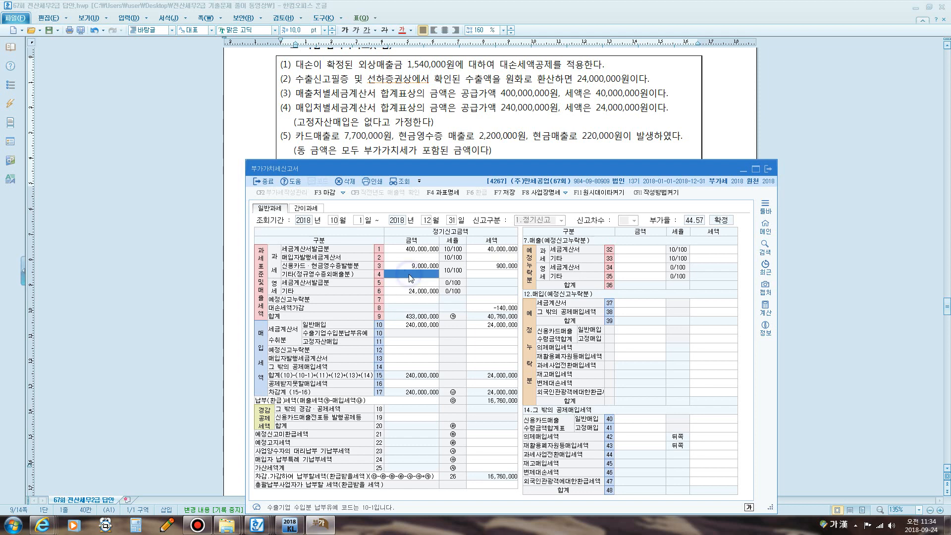
type("200000")
key("Return")
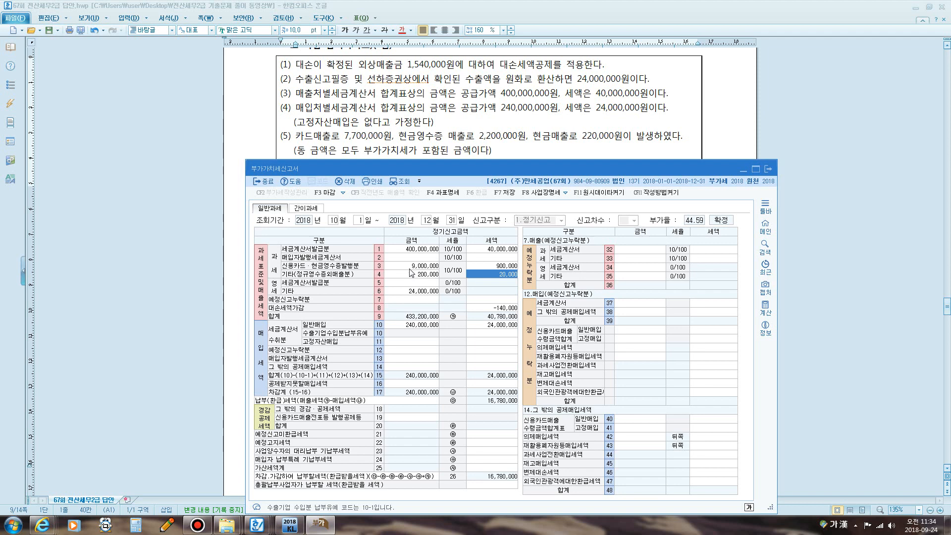
mouse_move(380, 166)
left_mouse_down()
mouse_move(382, 192)
mouse_move(382, 182)
left_mouse_up()
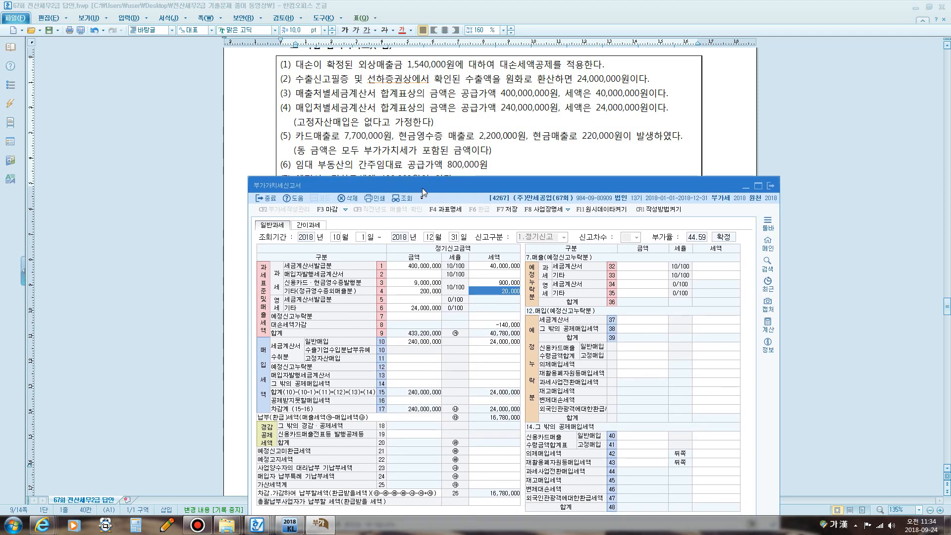
left_click_drag(422, 188, 424, 183)
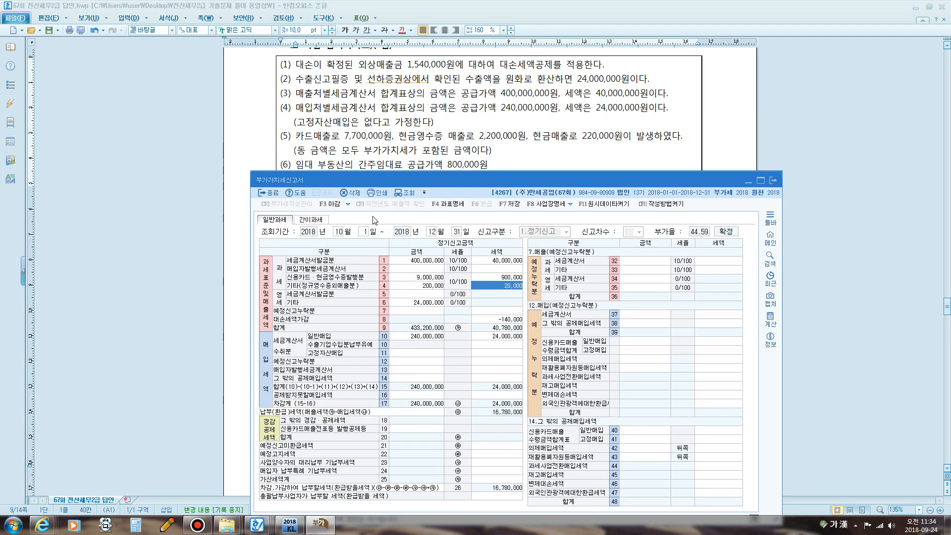
- Mark the word 간주 and the 800,000 rent amount in item (6)
key("F12")
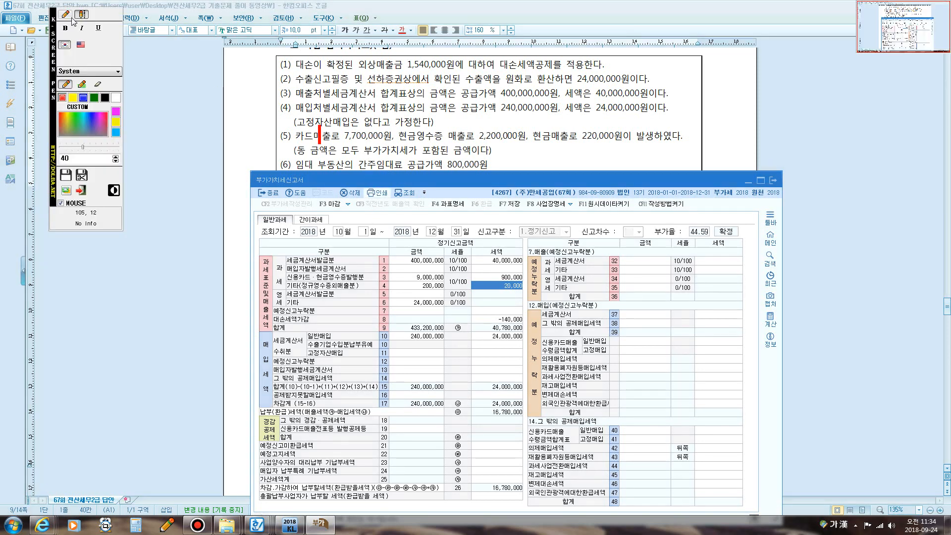
left_click(66, 15)
mouse_move(369, 173)
left_mouse_down()
mouse_move(354, 169)
mouse_move(359, 151)
mouse_move(376, 161)
mouse_move(360, 172)
left_mouse_up()
left_click_drag(444, 169, 473, 168)
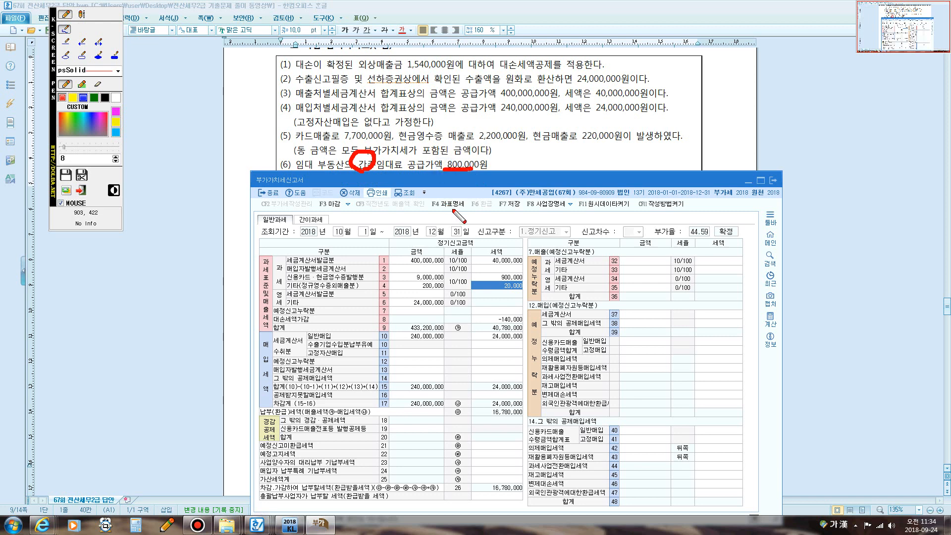
key("F12")
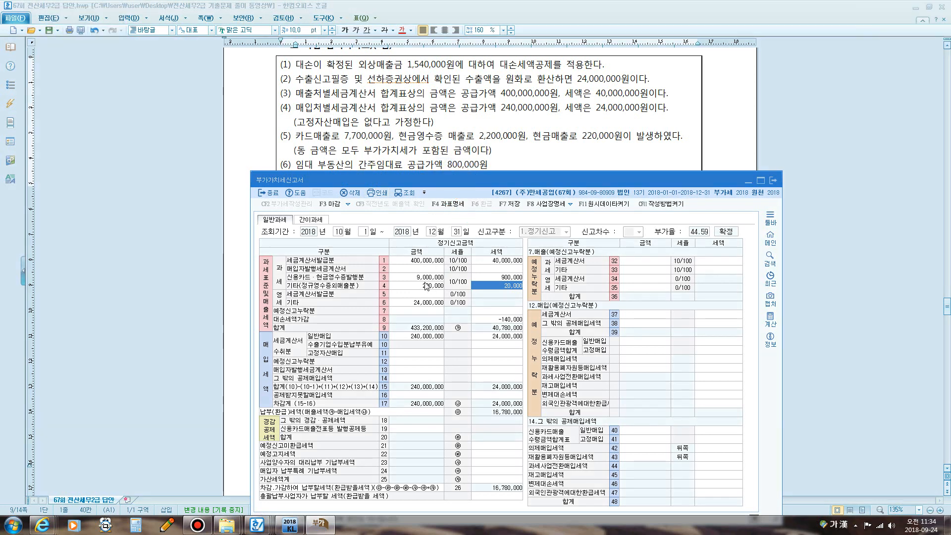
- Change row 4 other sales to 1,000,000 to include the deemed rent
left_click(427, 286)
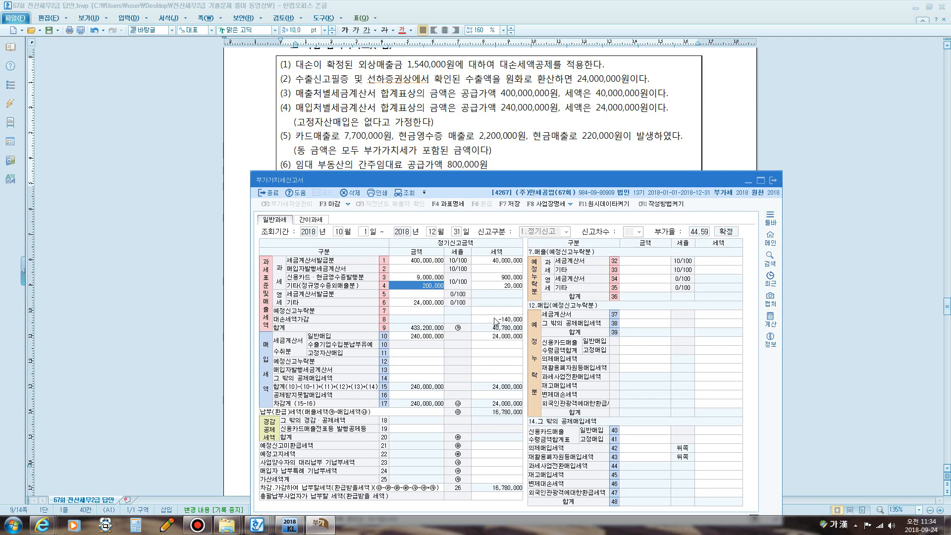
type("1000000")
key("Return")
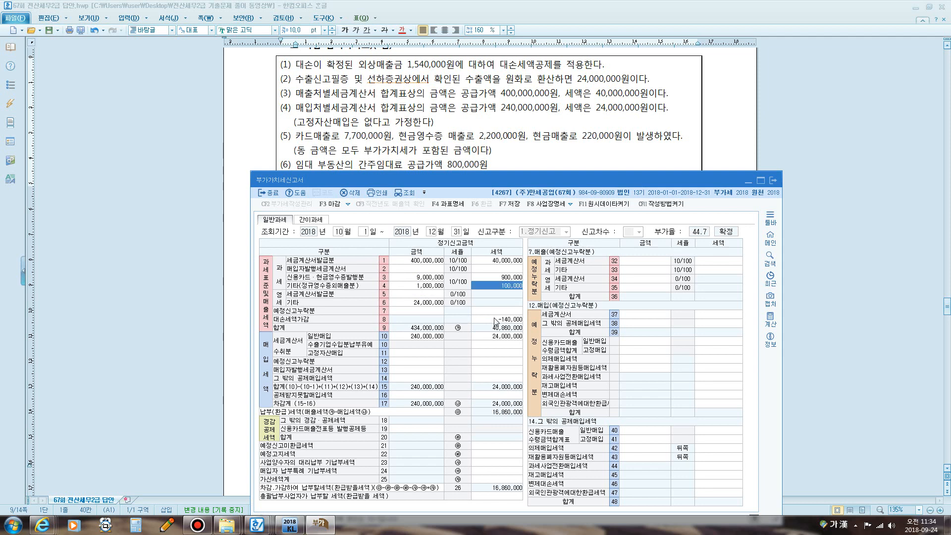
left_click_drag(474, 175, 462, 191)
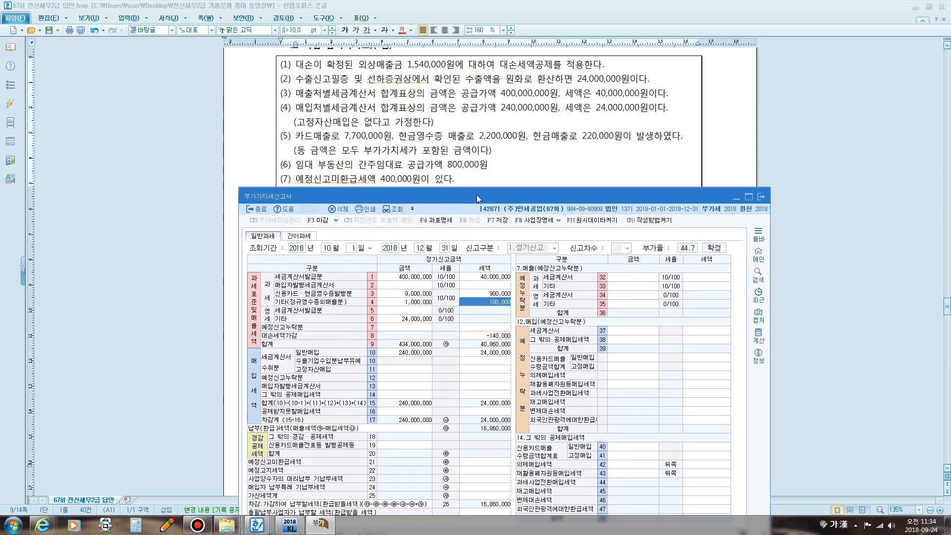
left_click_drag(477, 196, 499, 90)
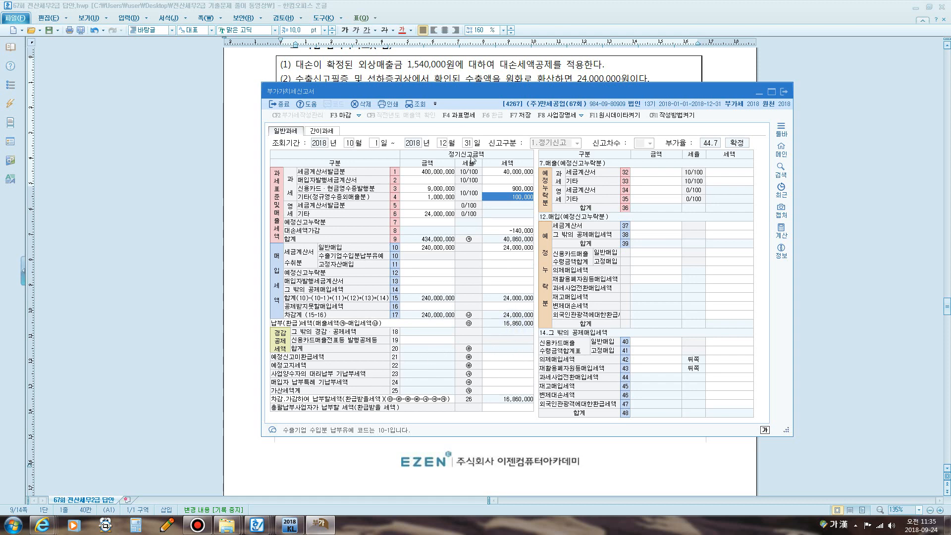
- Enter 400,000 of unrefunded preliminary-return tax on line 21
left_click_drag(450, 90, 453, 216)
left_click_drag(441, 170, 424, 72)
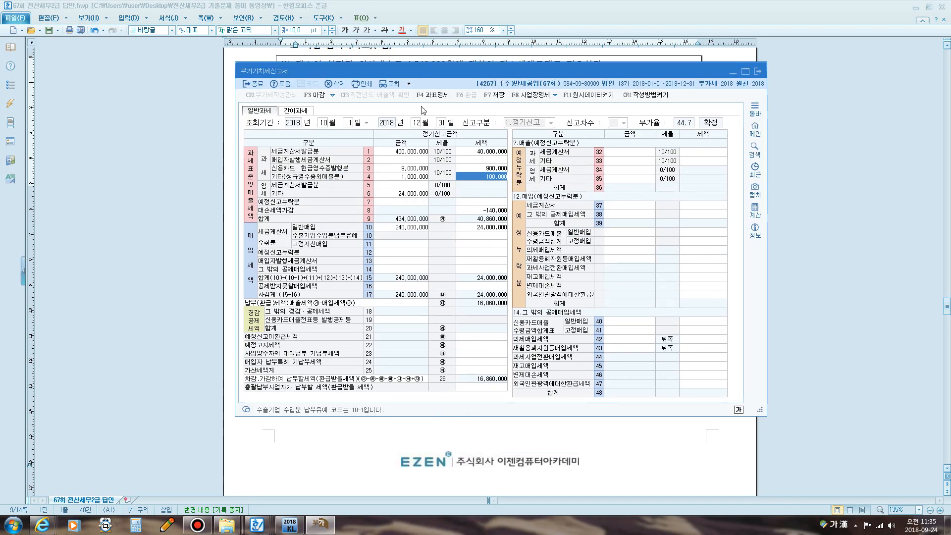
left_click(473, 337)
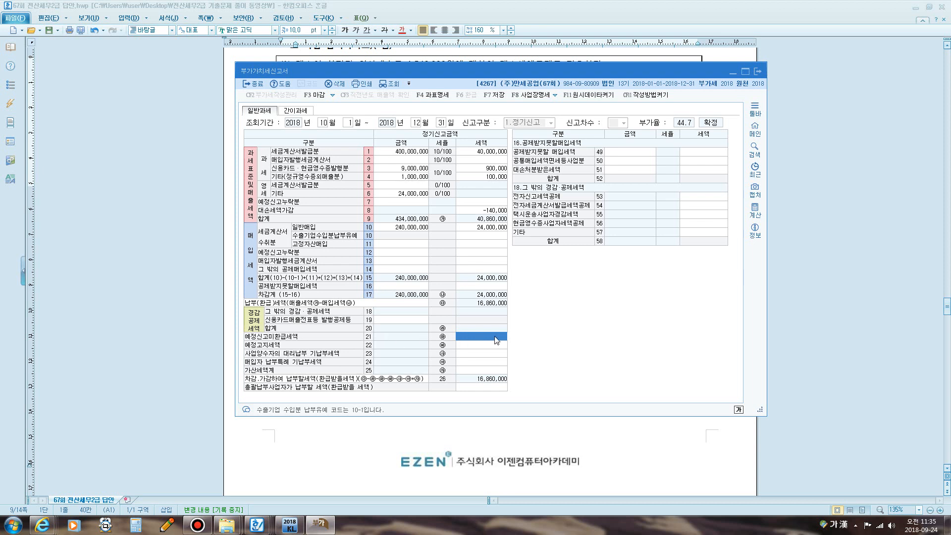
type("4000000")
key("Return")
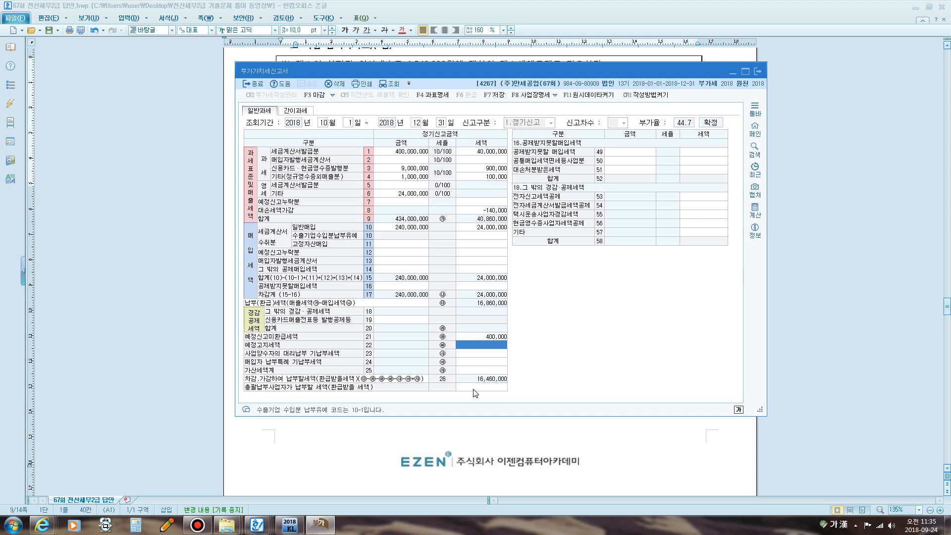
- Save the October–December 2018 VAT return with 16,460,000 payable and close it
left_click(757, 74)
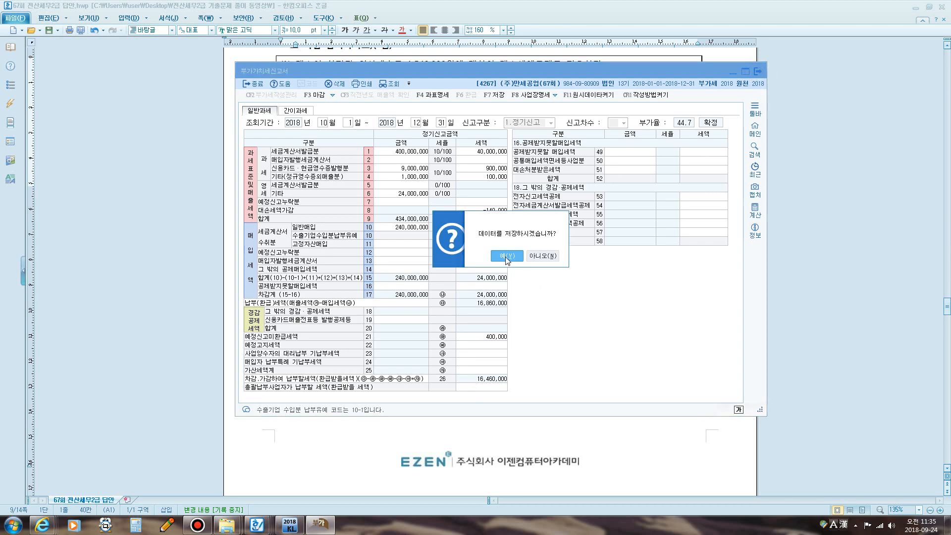
left_click(507, 256)
left_click(521, 256)
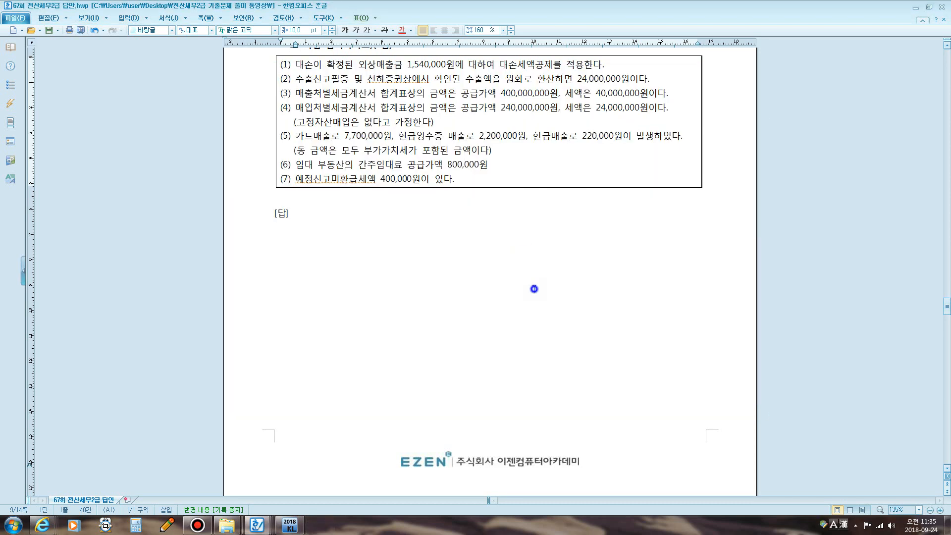
- Scroll down to Problem 4 and mark the fire-insurance wording in item [1]
scroll(534, 289, "down", 10)
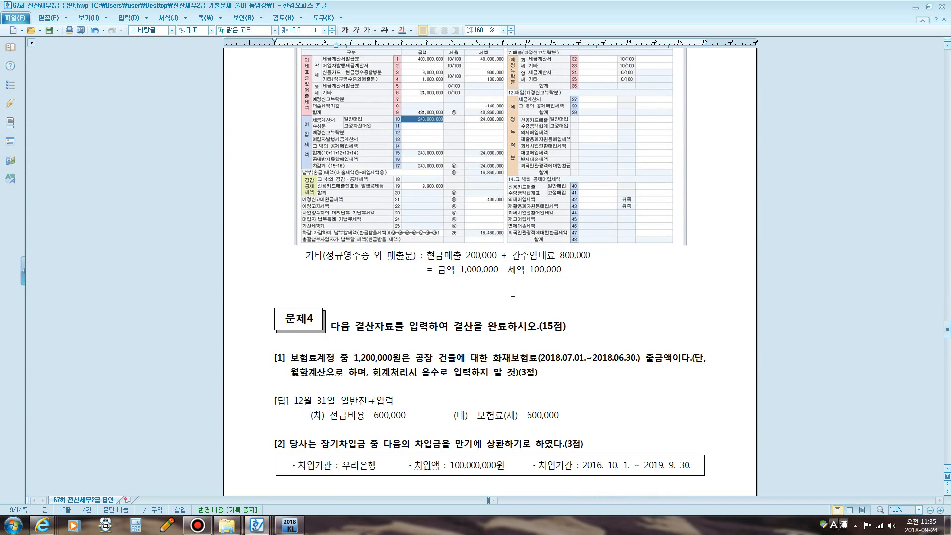
scroll(513, 293, "down", 5)
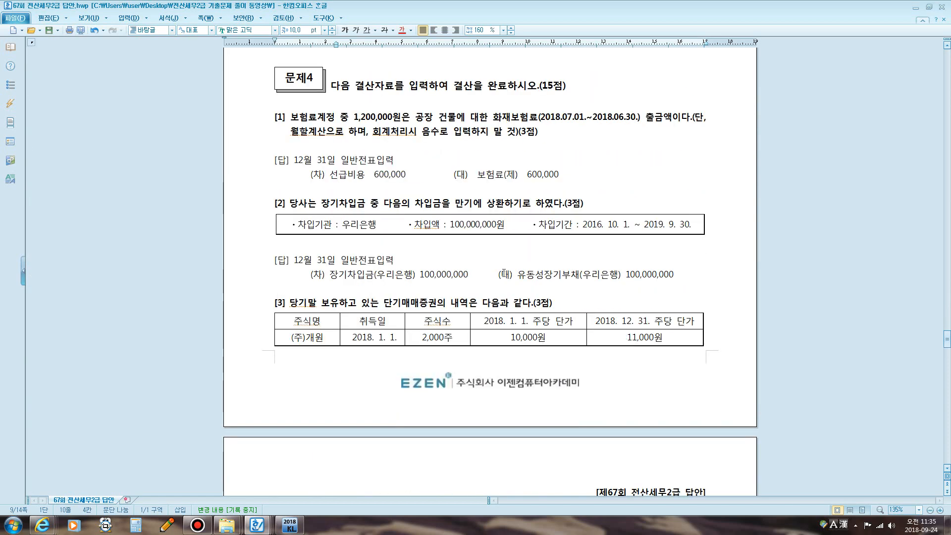
scroll(503, 264, "down", 1)
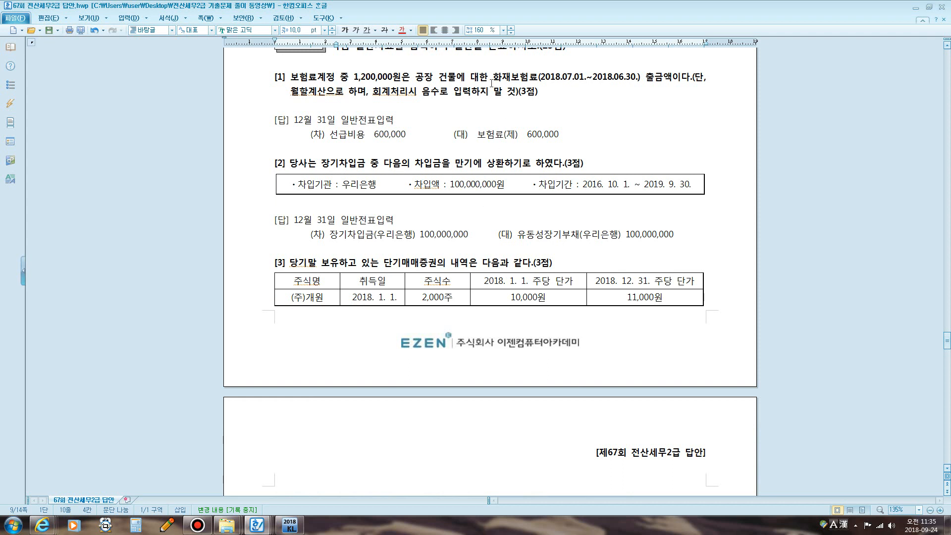
left_click_drag(492, 78, 638, 80)
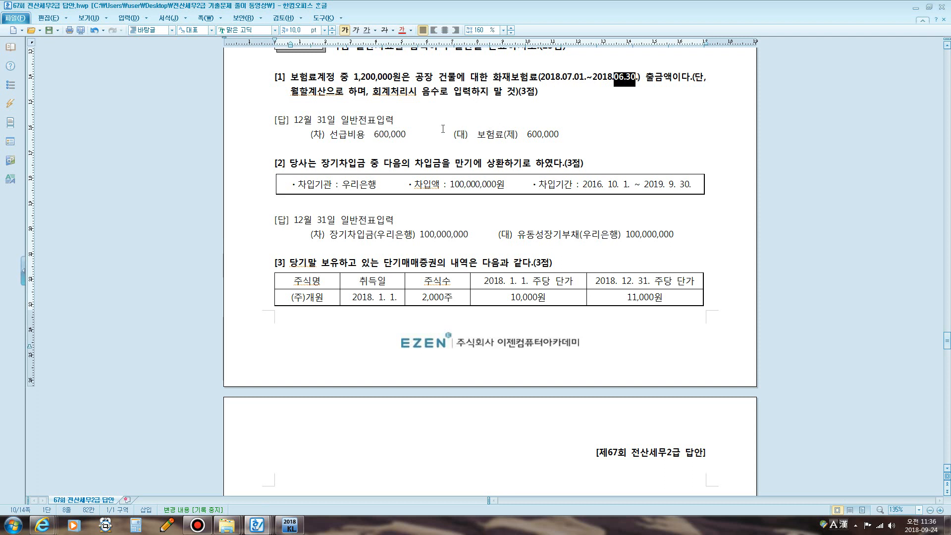
- Sketch an 18–19 coverage timeline from July 1 to June 30 with the screen pen
key("ctrl+1")
mouse_move(397, 97)
left_mouse_down()
mouse_move(402, 130)
mouse_move(742, 110)
mouse_move(743, 132)
left_mouse_up()
left_click_drag(556, 87, 556, 136)
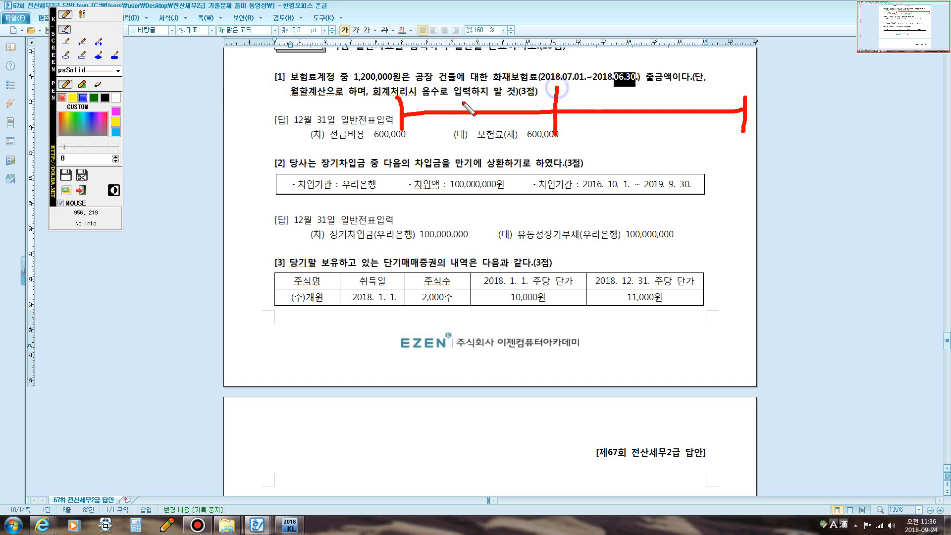
left_click_drag(460, 87, 459, 106)
mouse_move(491, 80)
left_mouse_down()
mouse_move(478, 87)
mouse_move(481, 79)
mouse_move(483, 105)
left_mouse_up()
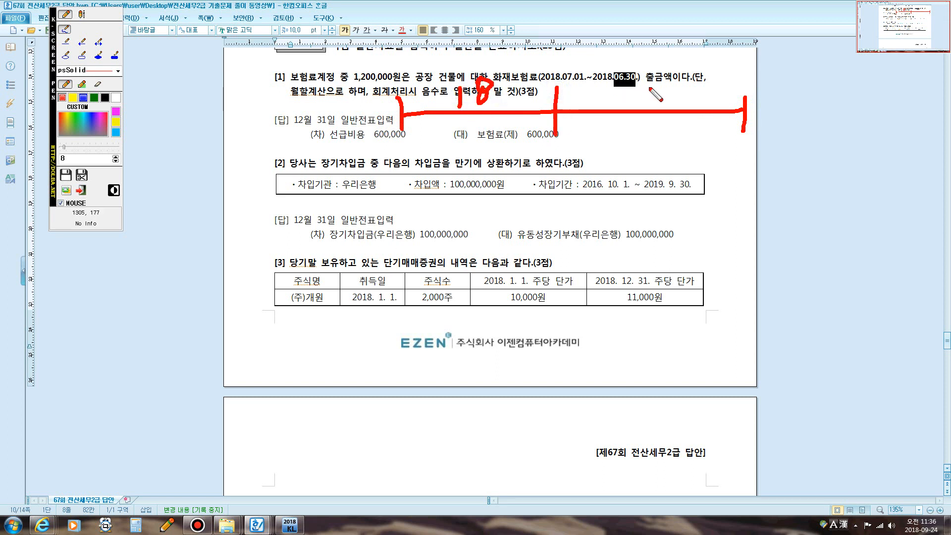
left_click_drag(649, 86, 650, 113)
left_click_drag(669, 88, 654, 107)
mouse_move(479, 112)
left_mouse_down()
mouse_move(466, 154)
mouse_move(483, 144)
mouse_move(502, 172)
left_mouse_up()
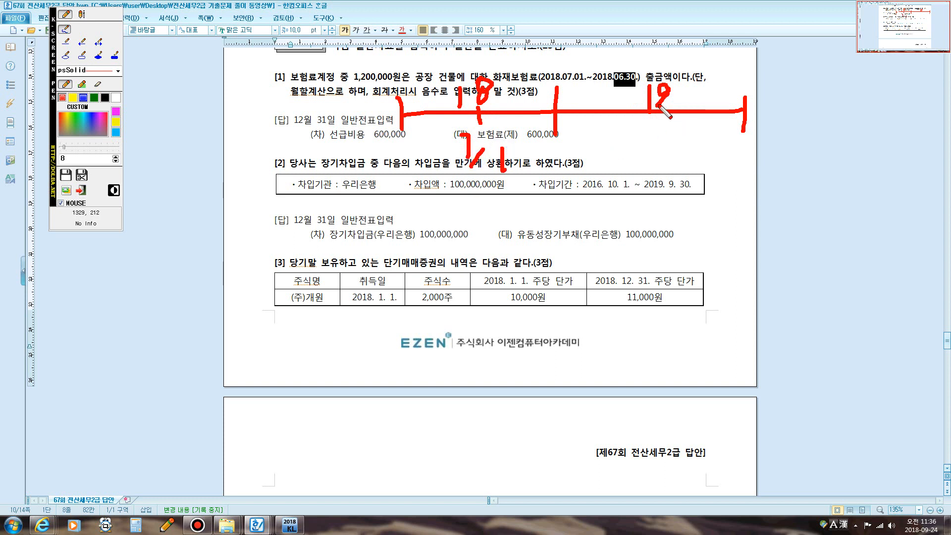
mouse_move(657, 97)
left_mouse_down()
mouse_move(658, 128)
mouse_move(637, 158)
mouse_move(673, 163)
mouse_move(678, 174)
left_mouse_up()
mouse_move(478, 115)
left_mouse_down()
mouse_move(478, 72)
mouse_move(648, 68)
mouse_move(653, 88)
left_mouse_up()
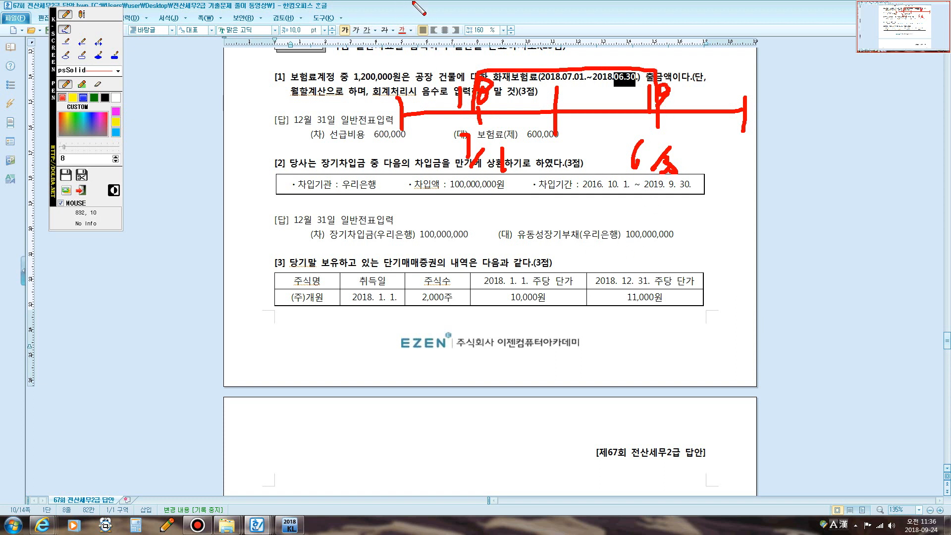
- Draw a year-end divider down the page, then clear all pen annotations
mouse_move(411, 3)
left_mouse_down()
mouse_move(387, 242)
mouse_move(397, 311)
left_mouse_up()
left_click_drag(558, 3, 563, 346)
left_click_drag(517, 67, 478, 121)
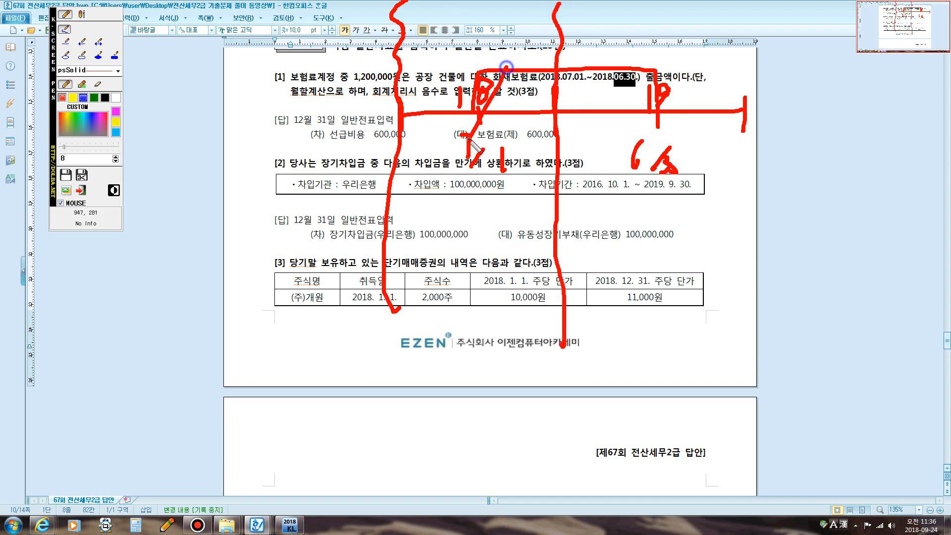
mouse_move(523, 70)
left_mouse_down()
mouse_move(509, 106)
mouse_move(541, 96)
left_mouse_up()
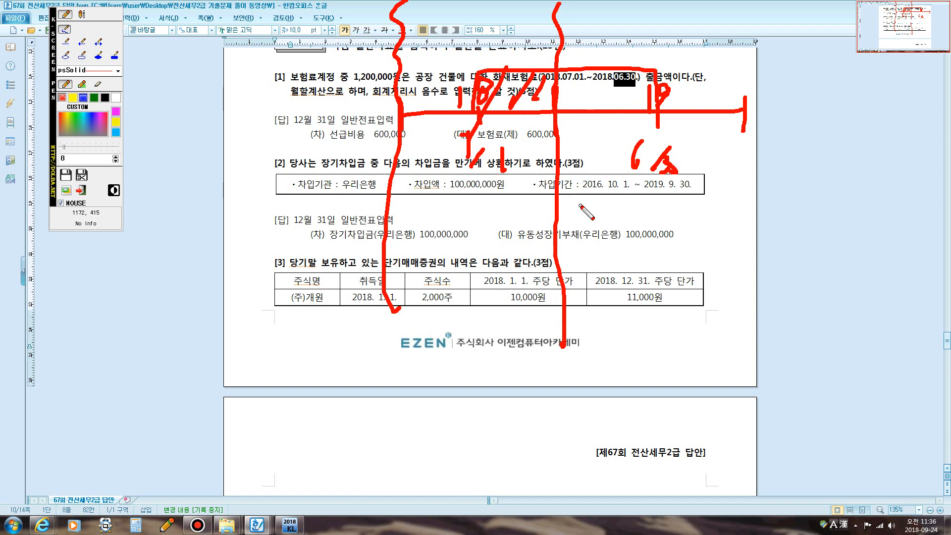
key("Escape")
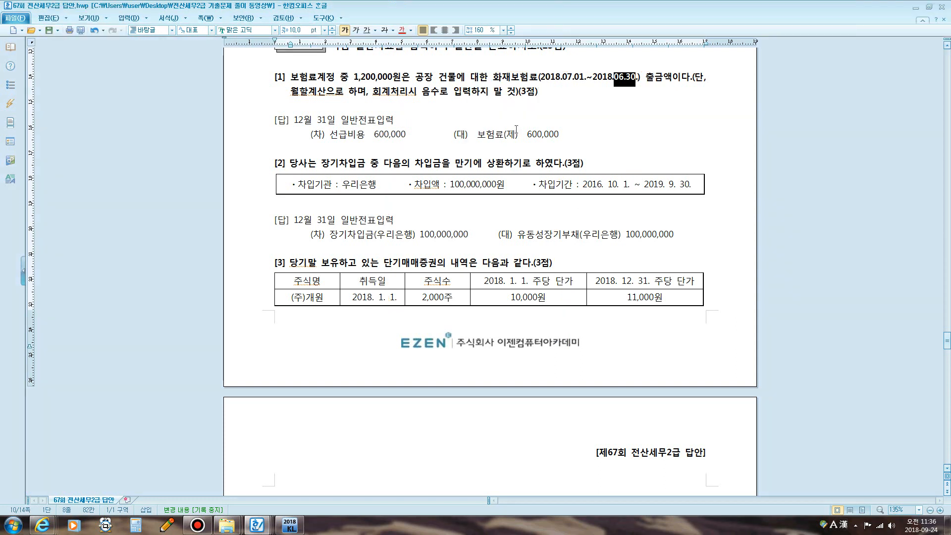
- Highlight the insurance start date and the 1,200,000 premium, then return to KcLep
left_click_drag(545, 77, 630, 82)
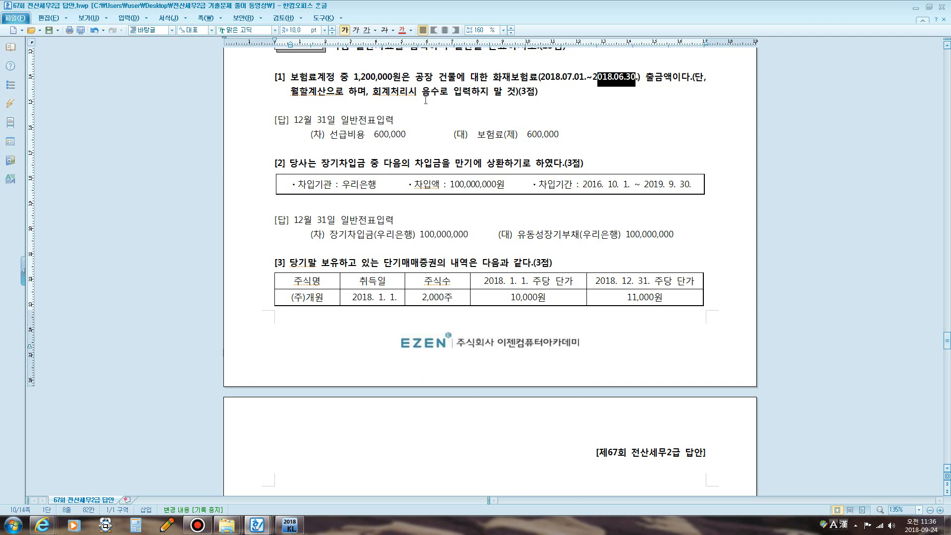
left_click_drag(335, 78, 380, 82)
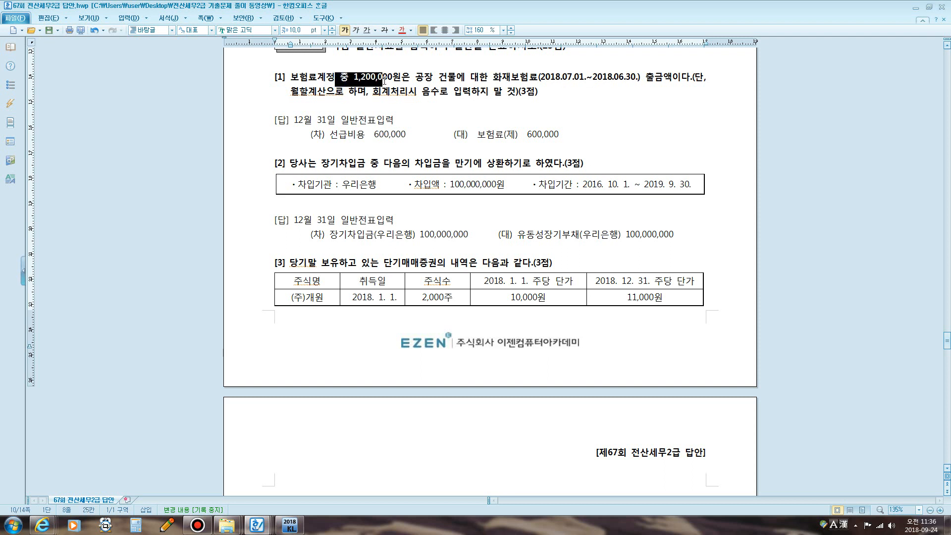
left_click(472, 190)
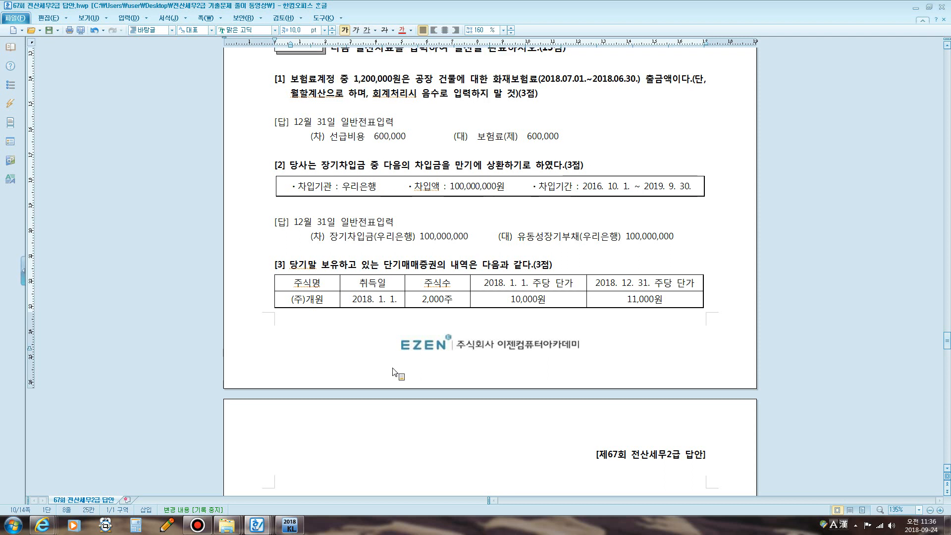
left_click(289, 525)
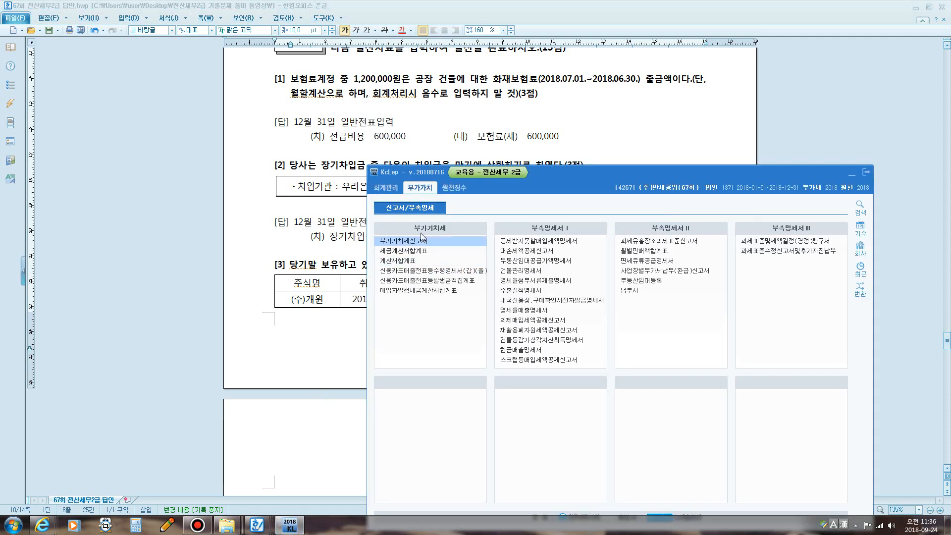
- Open General Journal Entry and review the July insurance payment and its cash credit
left_click(386, 187)
left_click(396, 242)
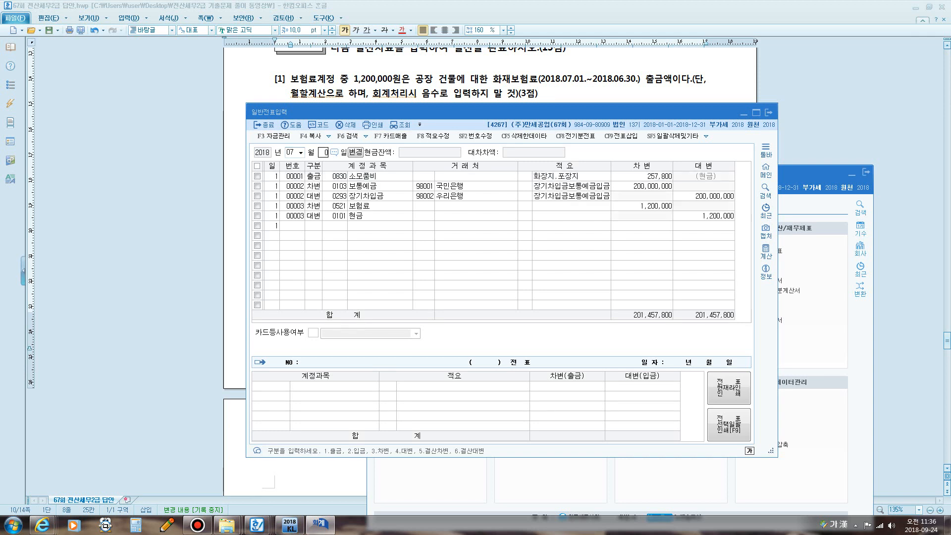
left_click(362, 208)
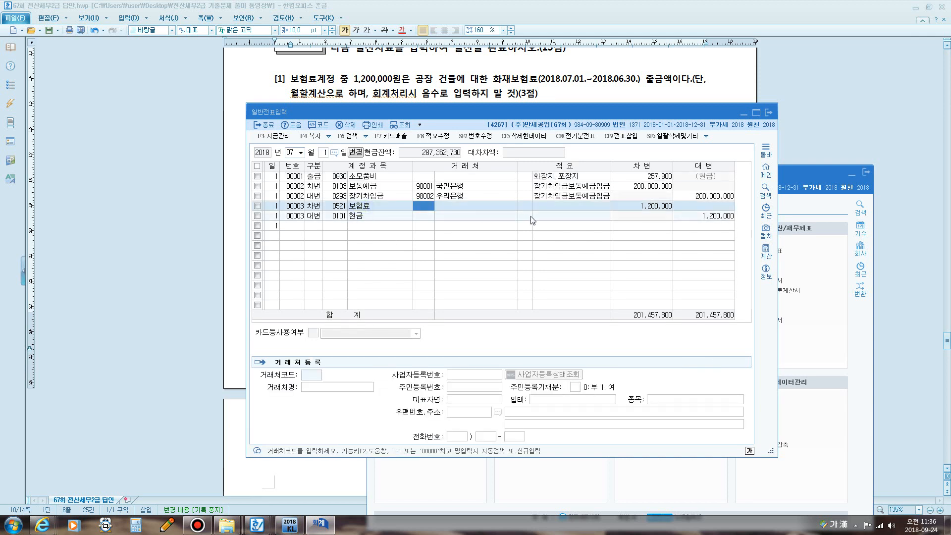
left_click(711, 217)
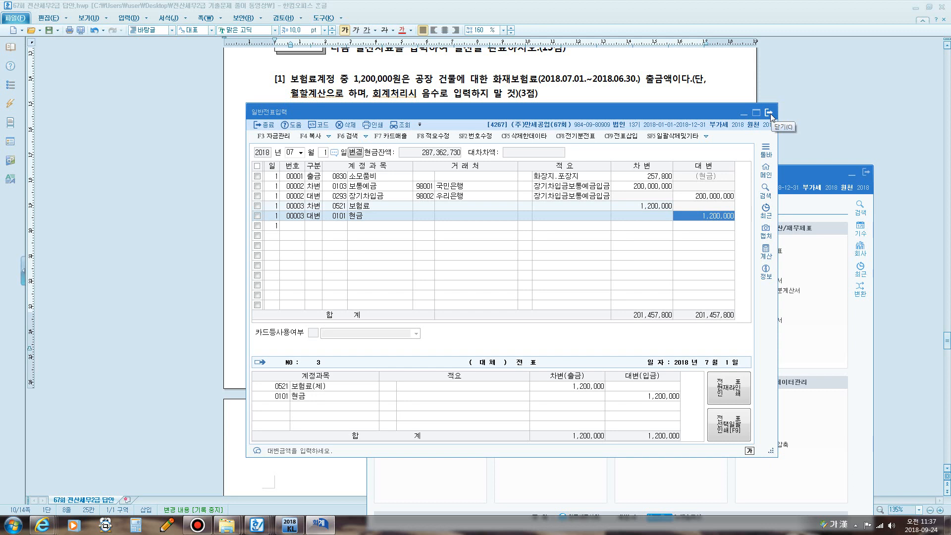
- Start a December 31 entry with 0133 선급비용 as the debit account
left_click(291, 152)
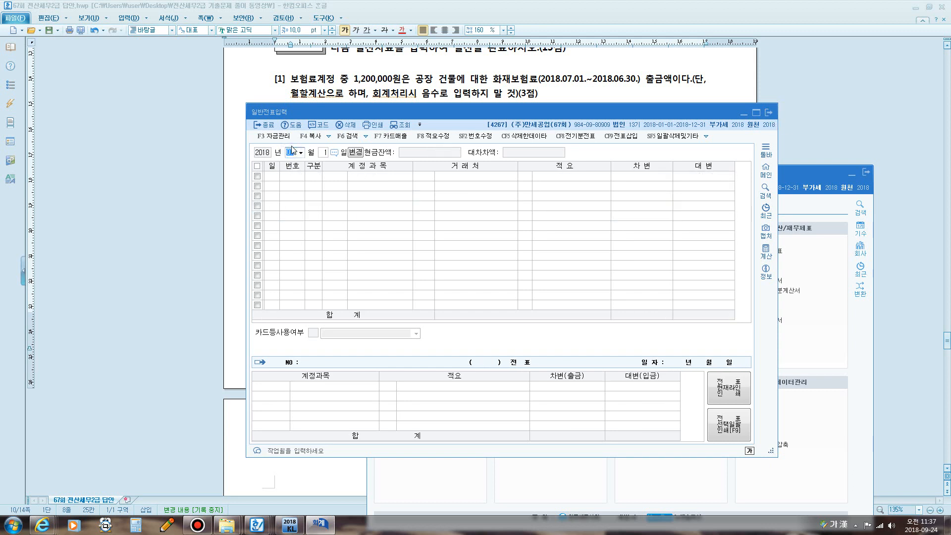
type("12")
key("Return")
type("31")
key("Return")
type("3")
key("Return")
type("ㅅ")
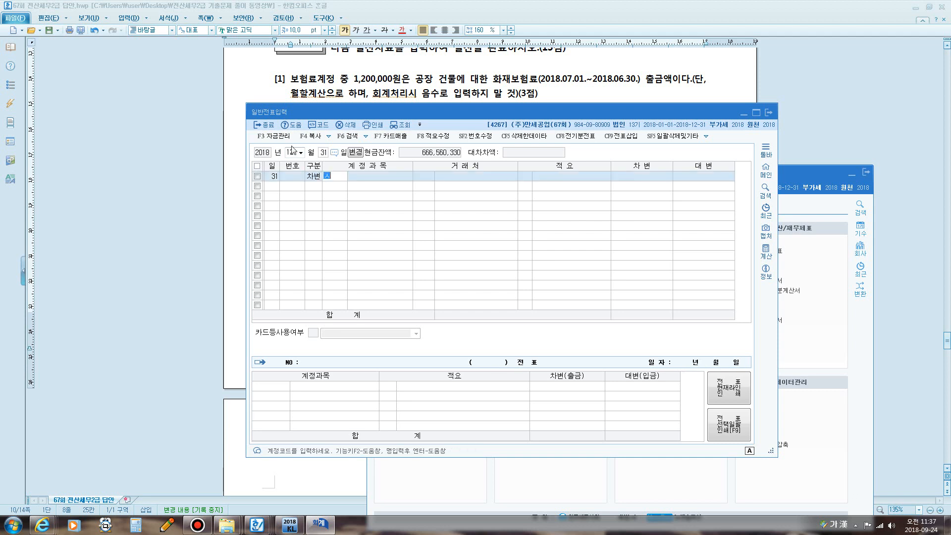
type("선급")
key("Return")
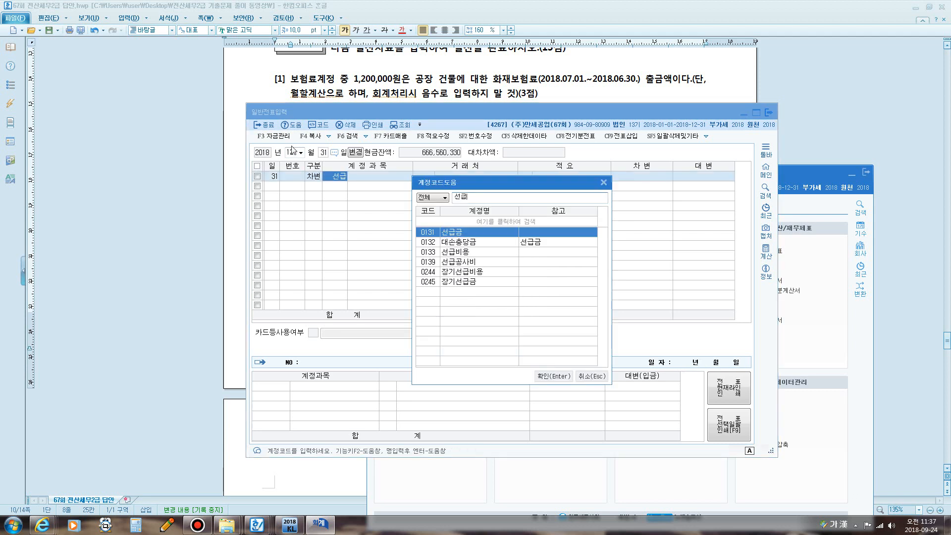
key("Down")
key("Down")
key("Return")
- Debit 600,000 and credit 0521 보험료 for the matching 600,000
key("Return")
key("Return")
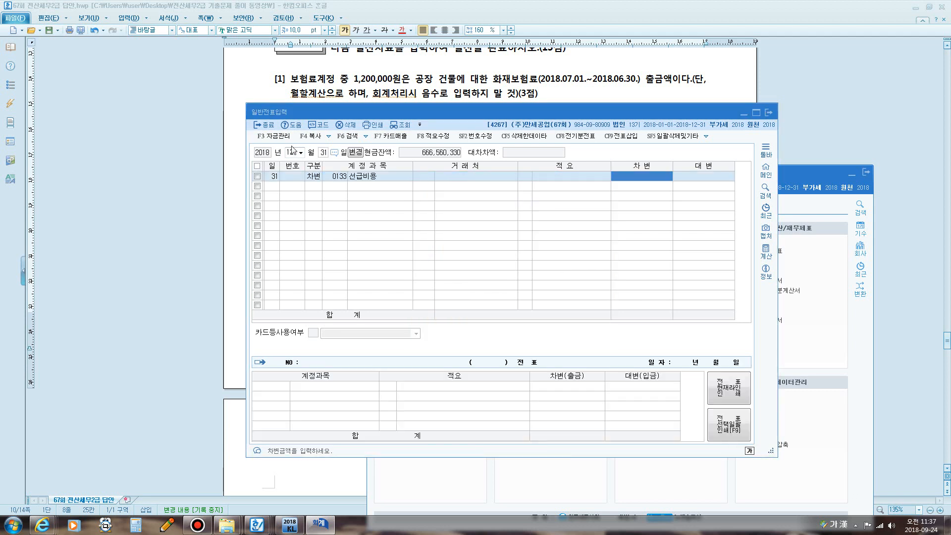
type("600,000")
key("Return")
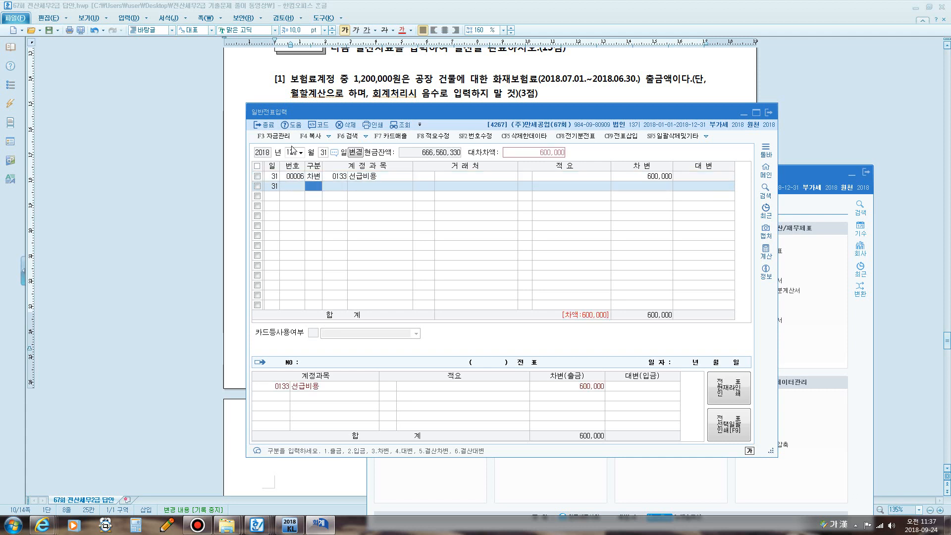
type("4")
key("Return")
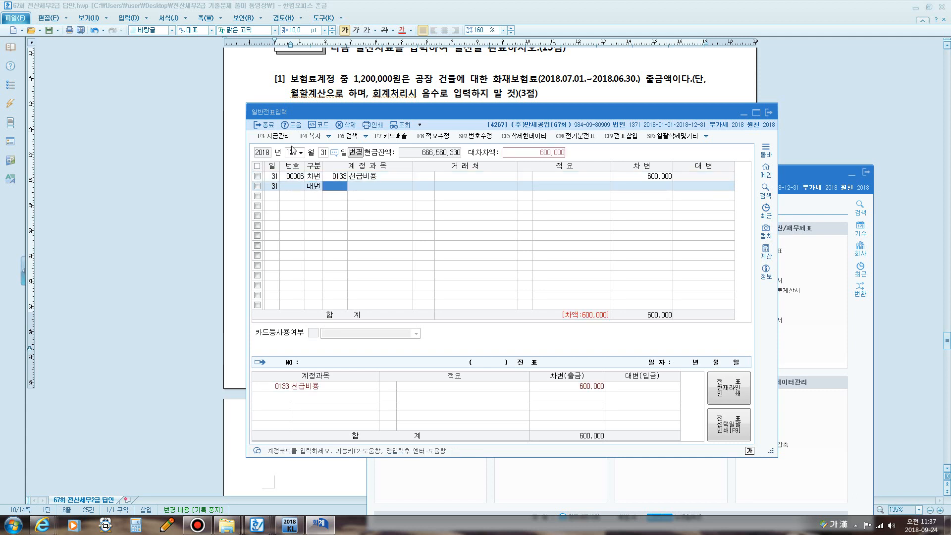
type("521")
key("Return")
key("Return")
key("Return")
key("Return")
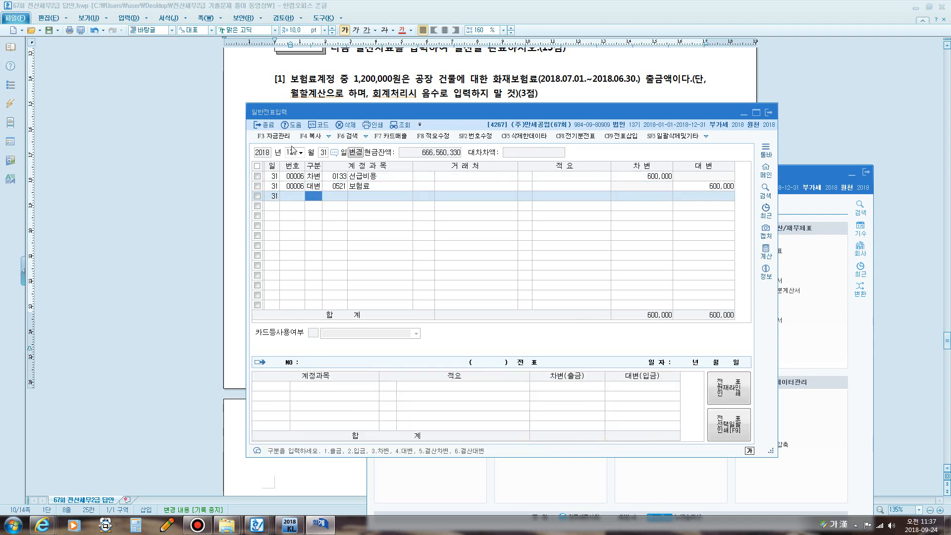
left_click_drag(380, 112, 362, 208)
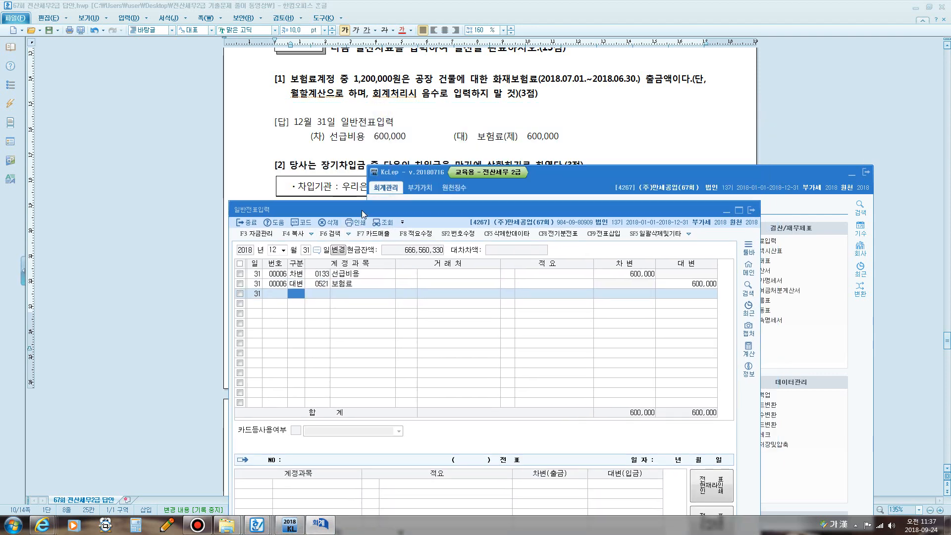
left_click(603, 132)
scroll(603, 132, "down", 3)
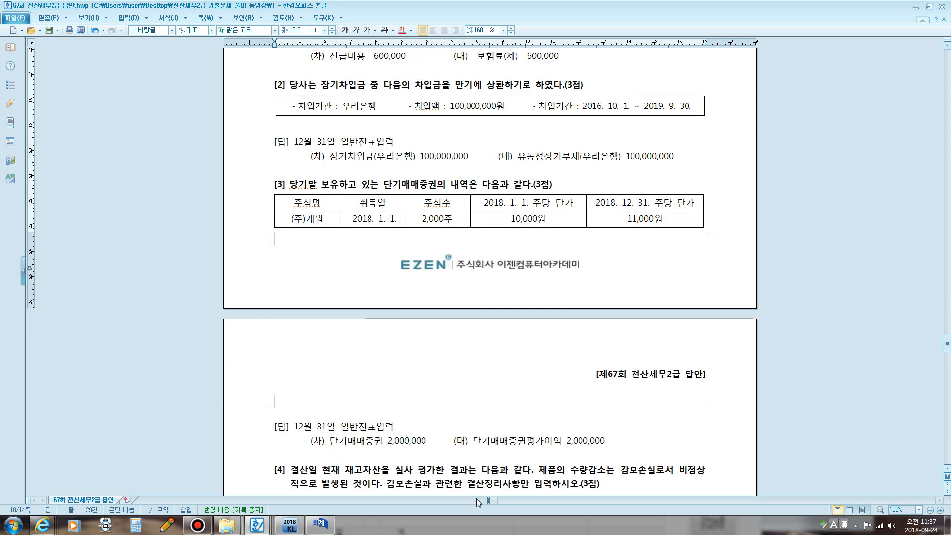
left_click(319, 524)
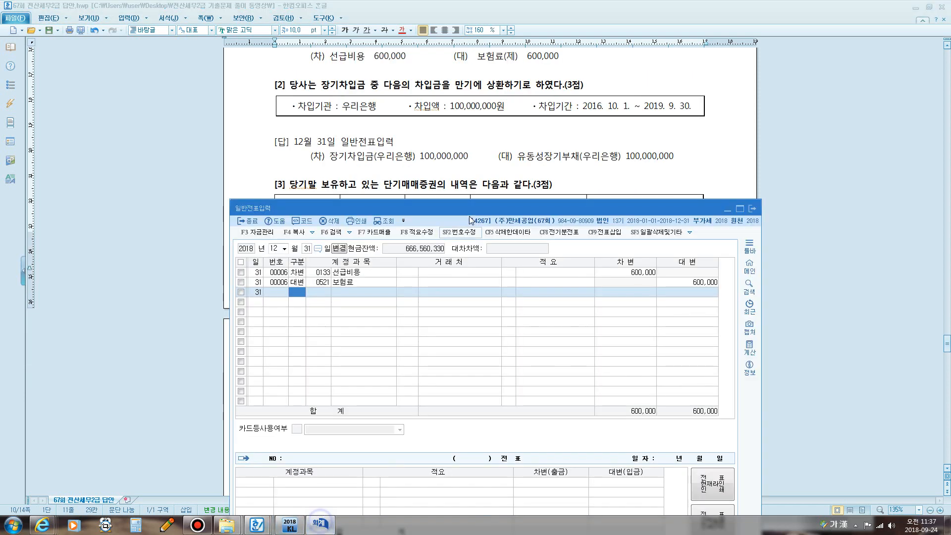
left_click_drag(460, 211, 468, 144)
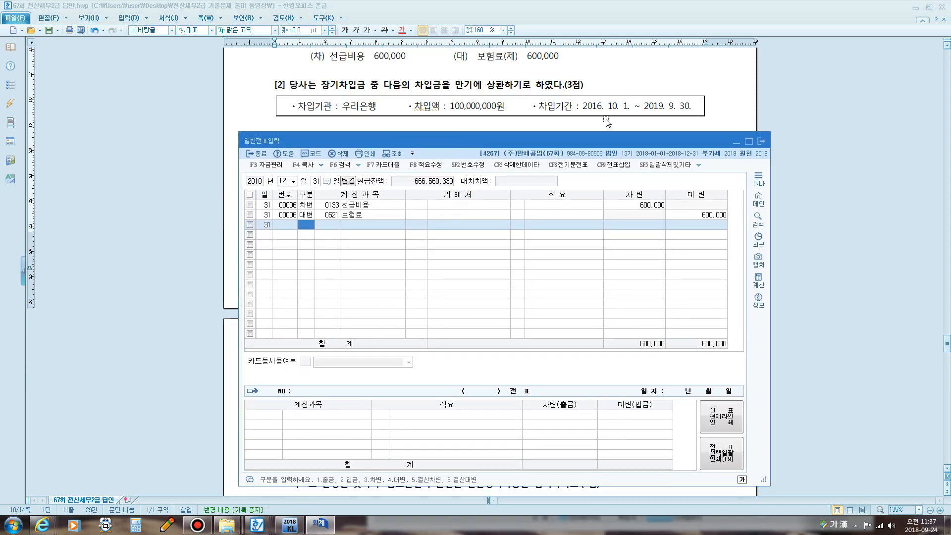
left_click_drag(644, 108, 687, 108)
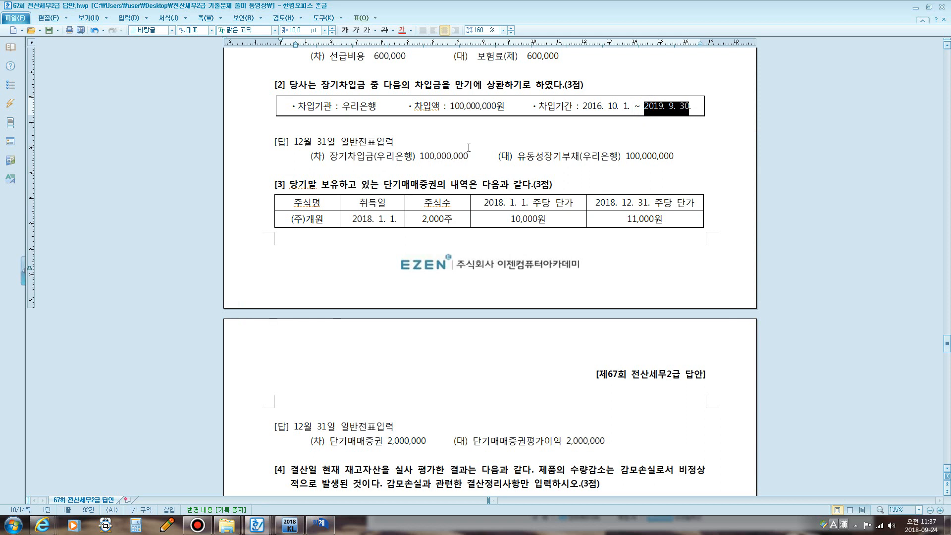
key("F12")
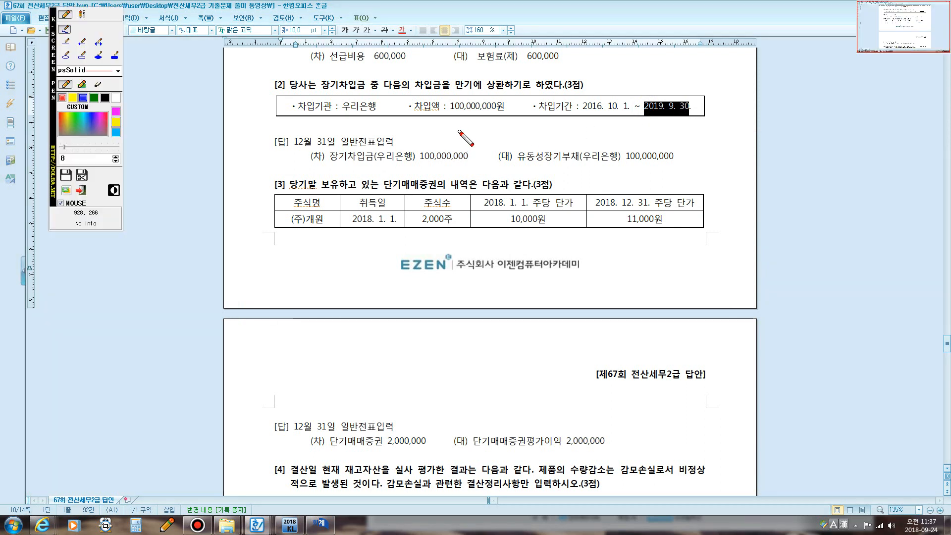
left_click_drag(453, 117, 452, 167)
mouse_move(455, 132)
left_mouse_down()
mouse_move(445, 100)
mouse_move(488, 112)
mouse_move(502, 101)
mouse_move(496, 119)
mouse_move(581, 147)
mouse_move(646, 146)
left_mouse_up()
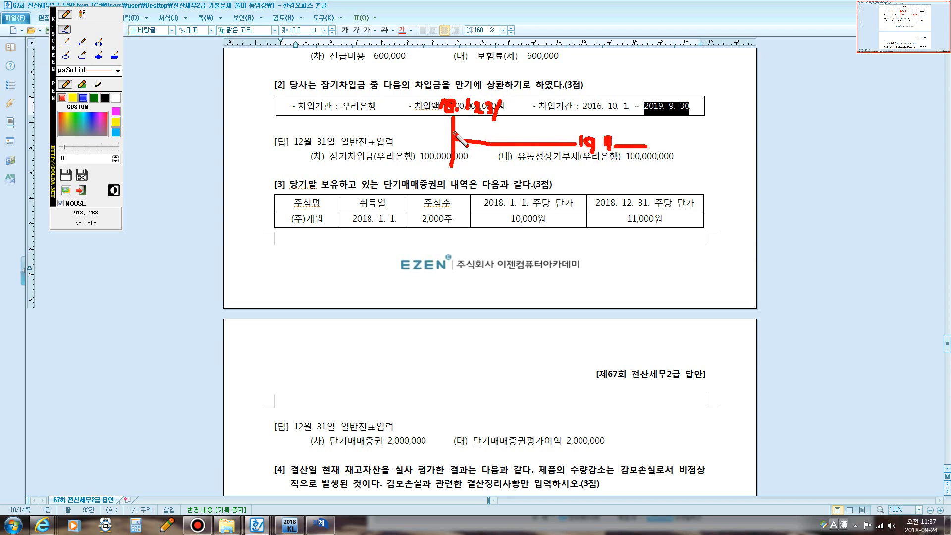
left_click_drag(457, 134, 599, 131)
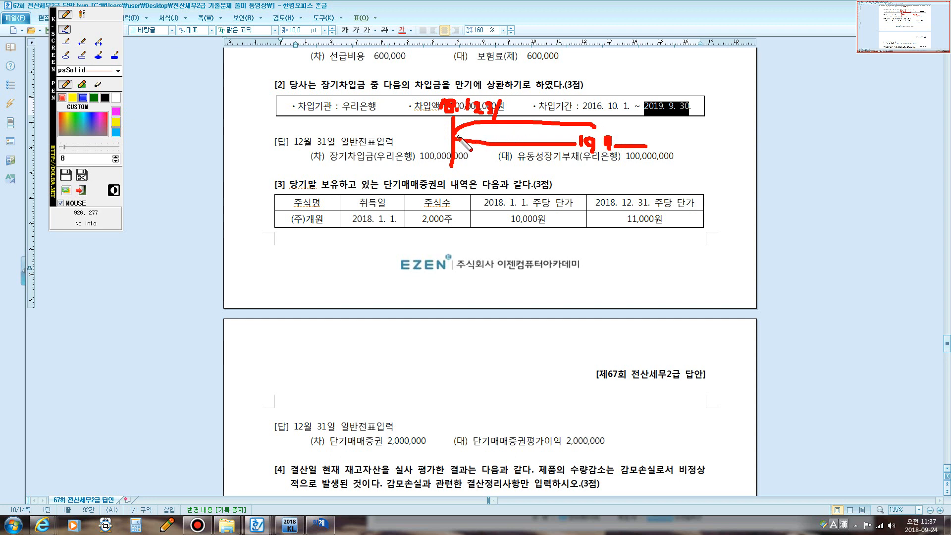
left_click_drag(458, 137, 629, 140)
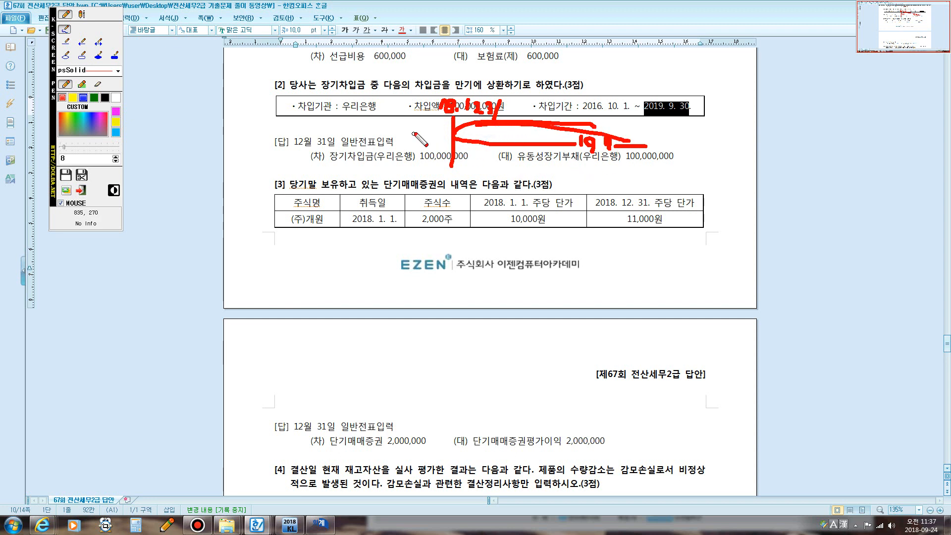
key("Escape")
left_click_drag(317, 85, 371, 89)
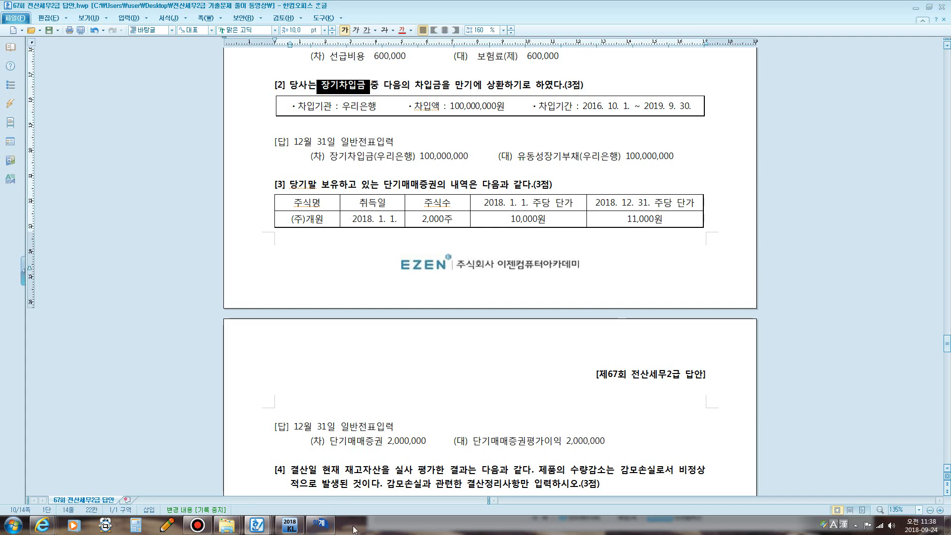
left_click(321, 524)
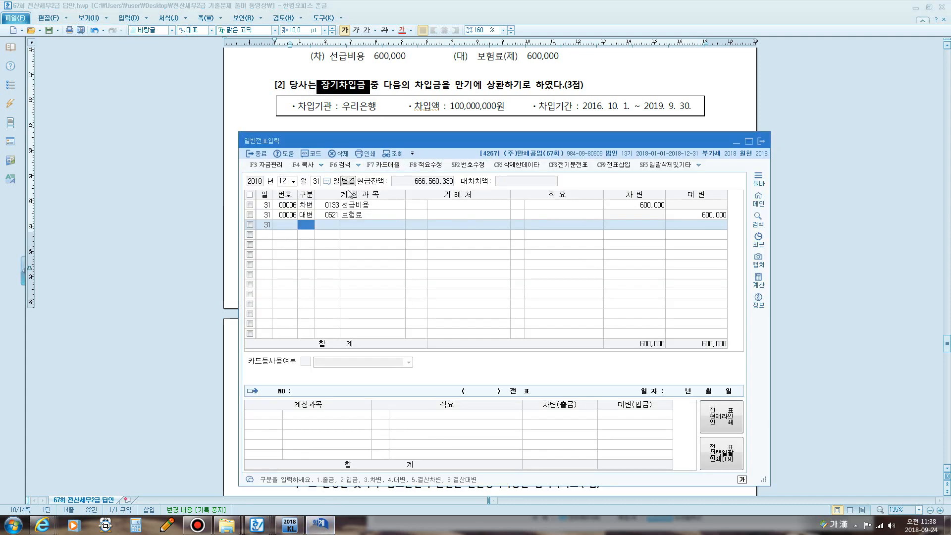
- Debit 0293 장기차입금 100,000,000 with trading partner 98002 우리은행
type("3장기")
key("Return")
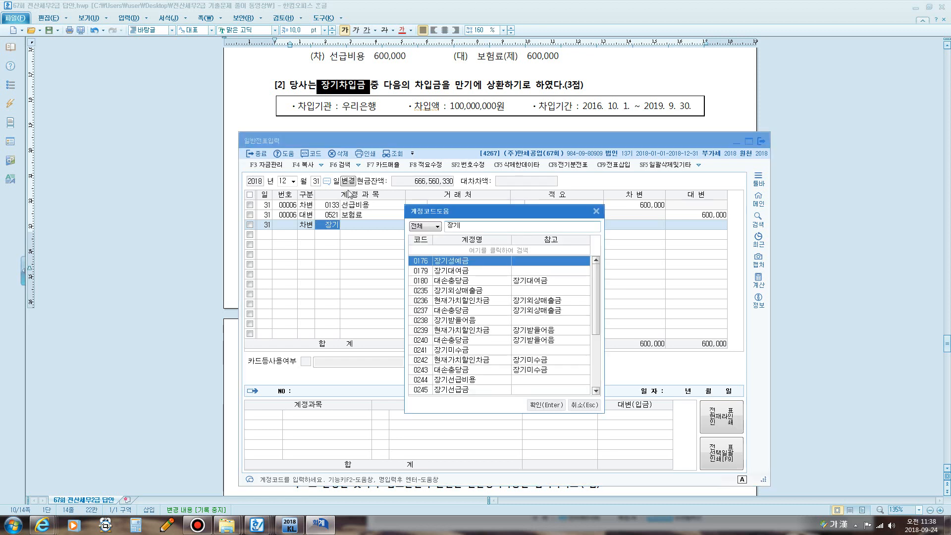
type("차입")
key("Return")
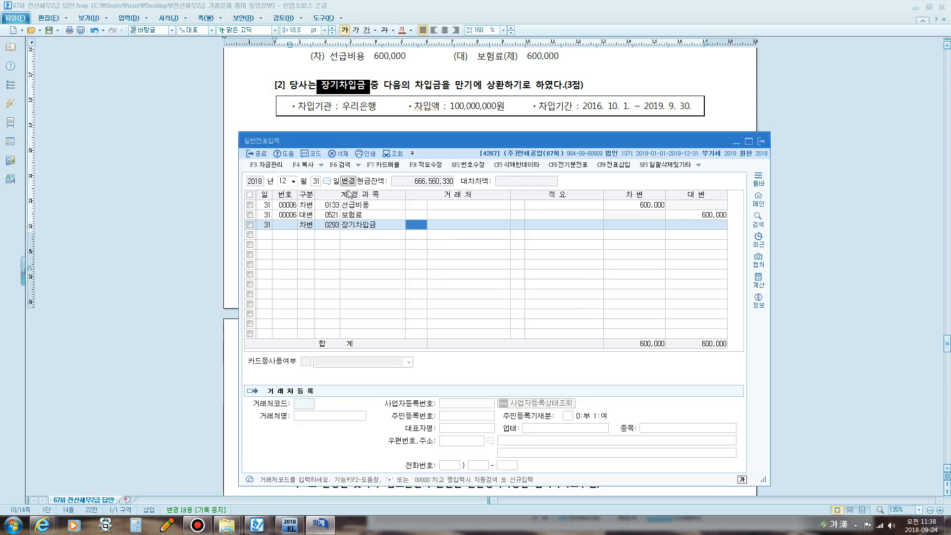
type("우리")
key("Return")
key("Return")
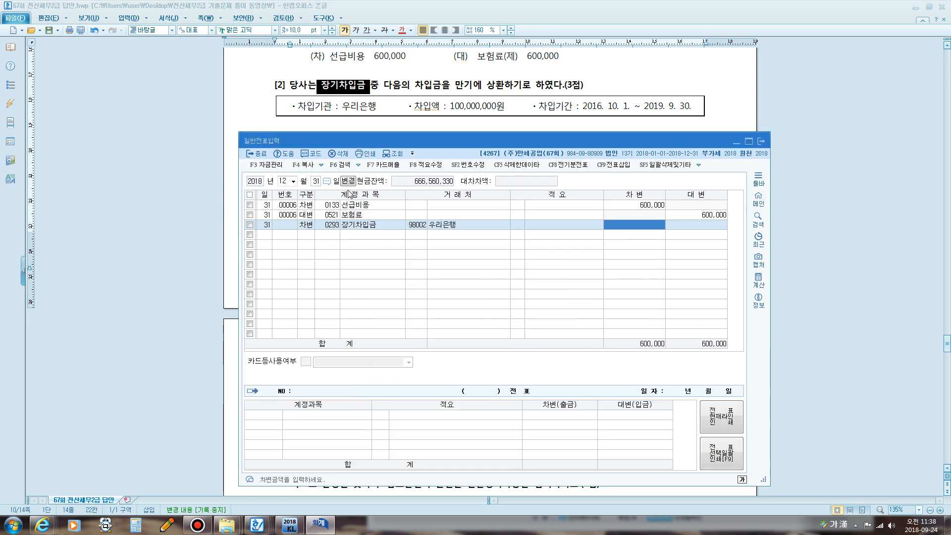
type("100++")
key("Return")
type("4")
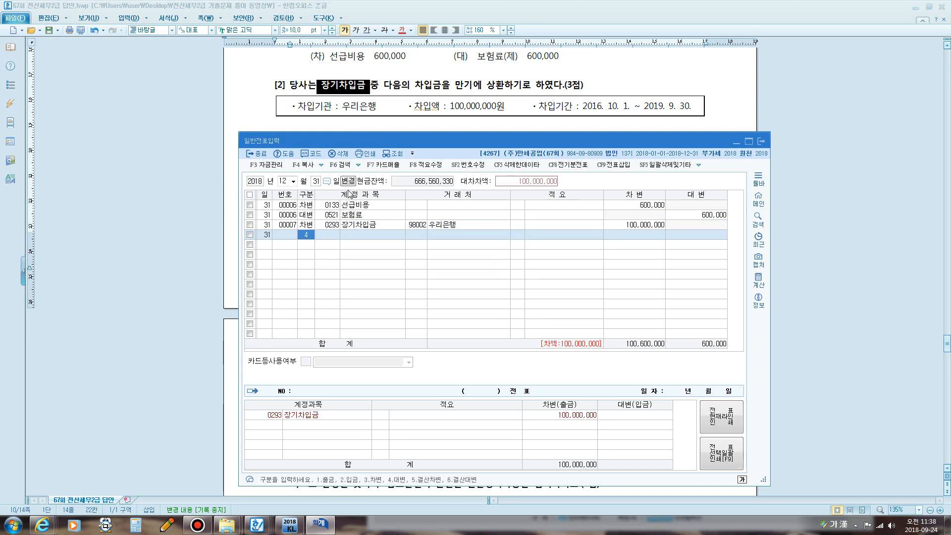
- Look up 0264 유동성장기부채 as the credit account
key("Return")
type("유동")
key("Return")
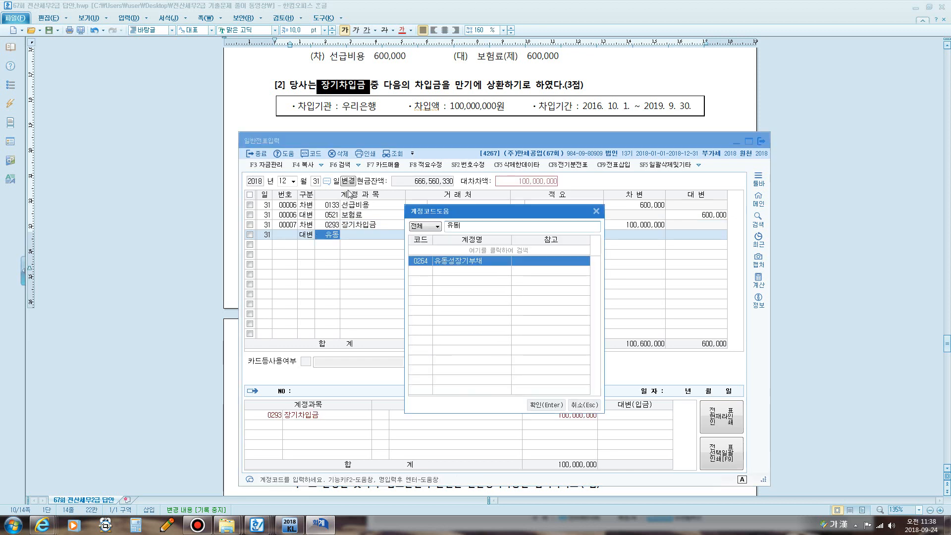
key("Return")
key("Return")
key("Return")
key("Return")
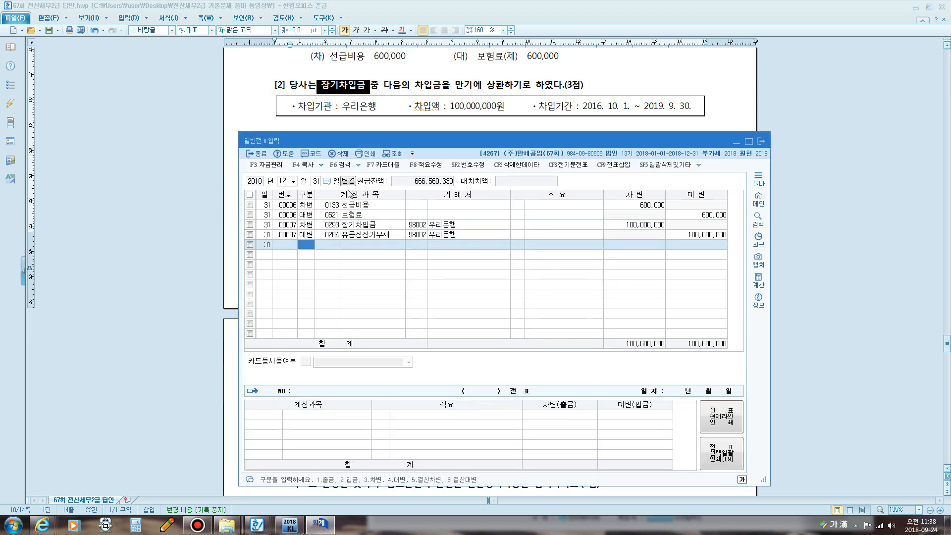
- Mark item [3]'s acquisition date, 2,000 shares, 10,000 opening and 11,000원 year-end prices
left_click(434, 91)
scroll(431, 92, "down", 3)
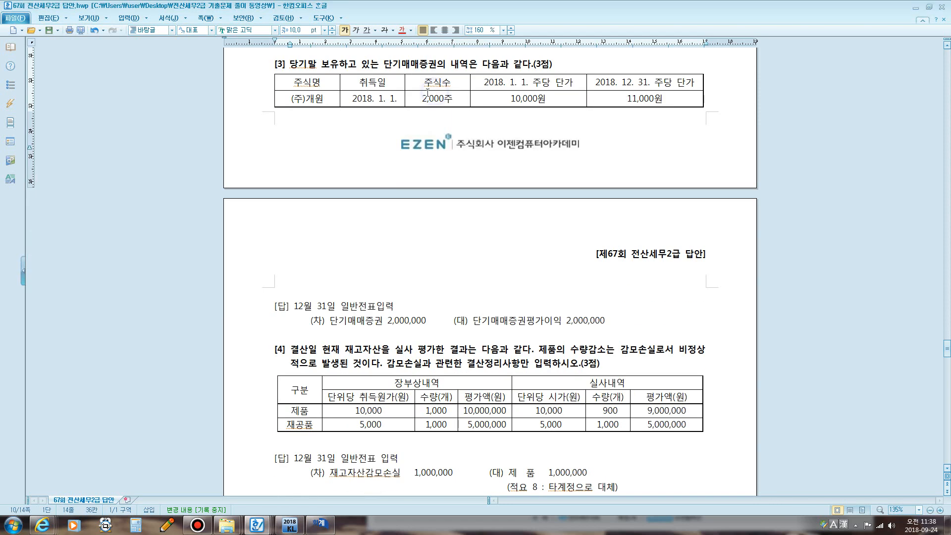
left_click_drag(358, 100, 378, 99)
left_click(422, 103)
left_click_drag(511, 99, 537, 99)
double_click(625, 101)
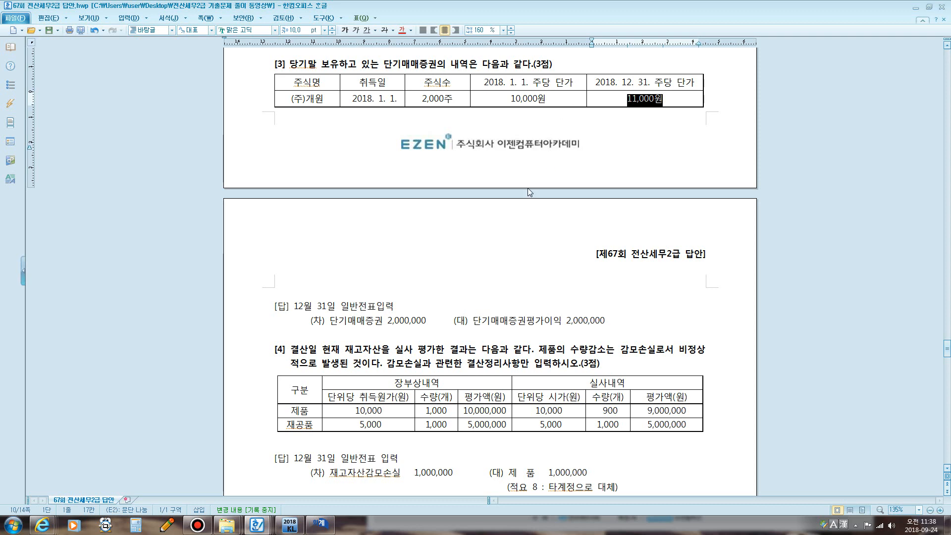
left_click(320, 525)
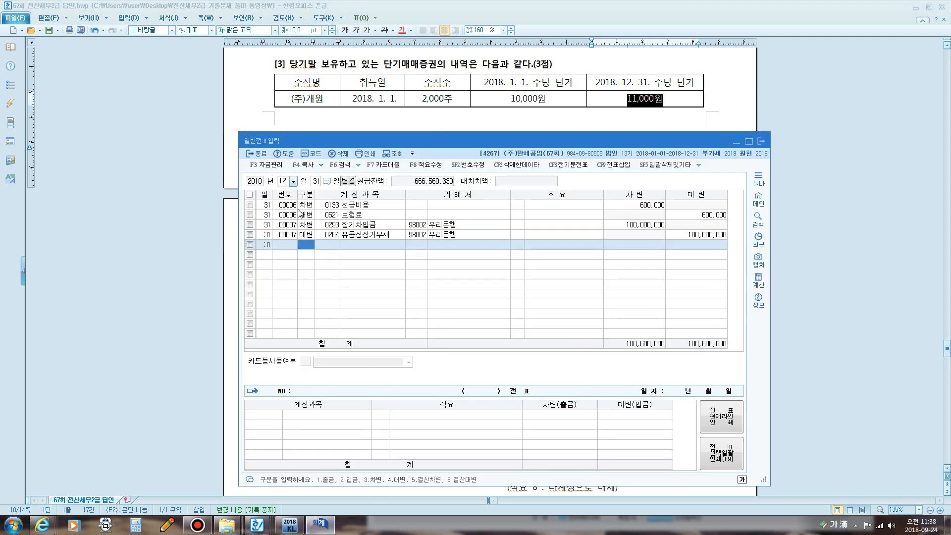
- Debit 0107 단기매매증권 2,000,000 on a new December 31 line
type("3")
key("Return")
type("단기")
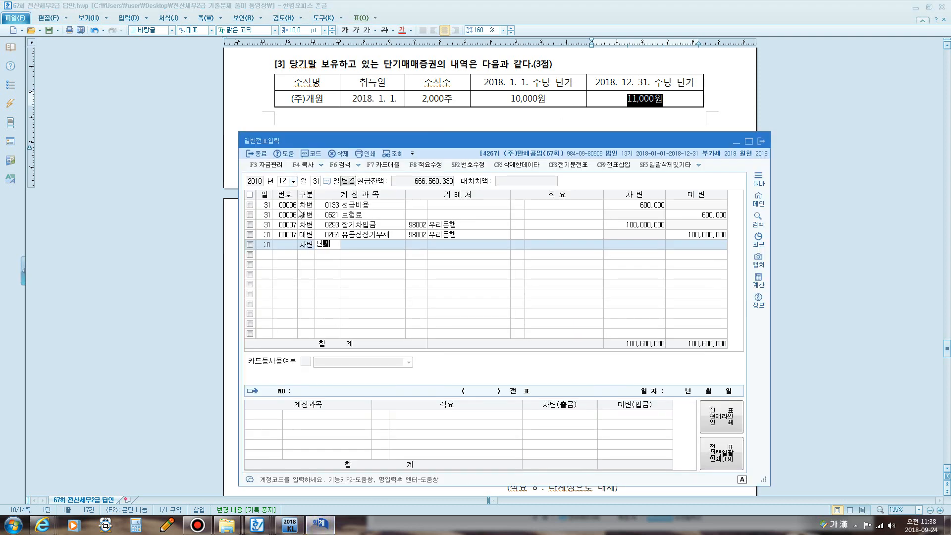
key("Return")
key("Return")
key("Return")
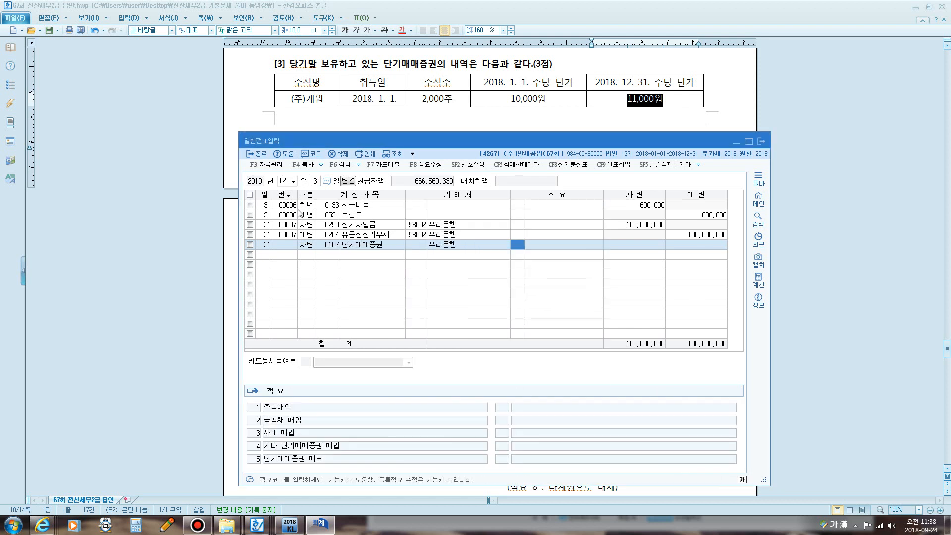
key("Return")
type("2000000")
key("Return")
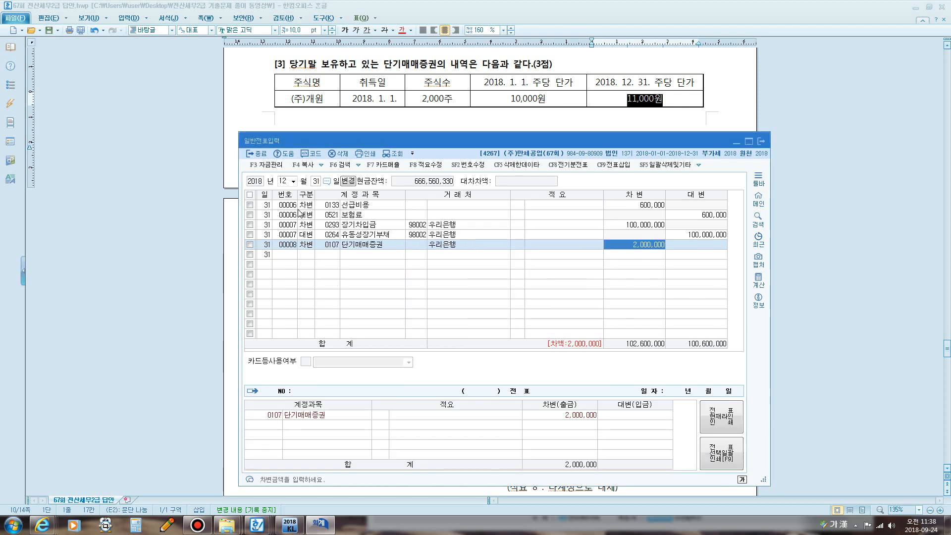
- Credit 0905 단기매매증권평가이익 to balance the entry at 102,600,000
type("ㄷ")
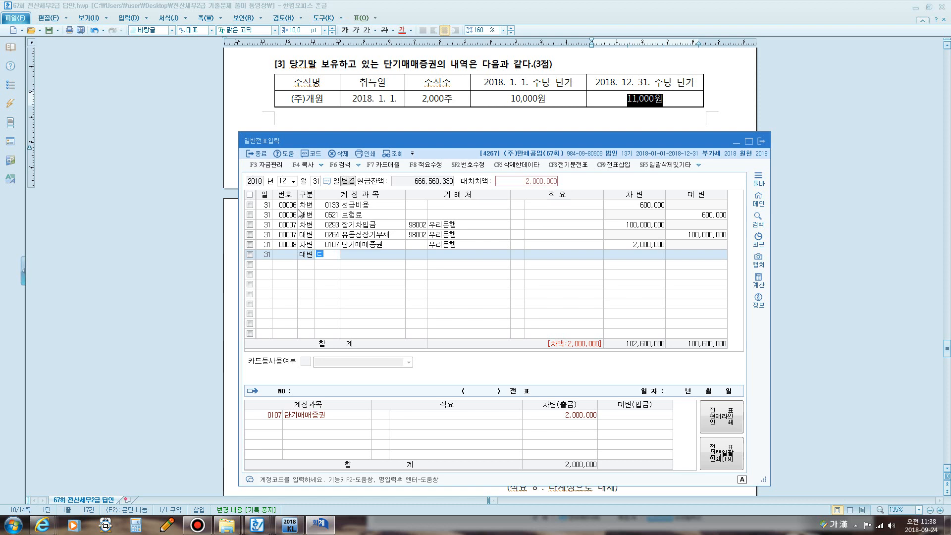
type("단기")
key("Return")
key("Down")
key("Down")
key("Down")
key("Down")
key("Down")
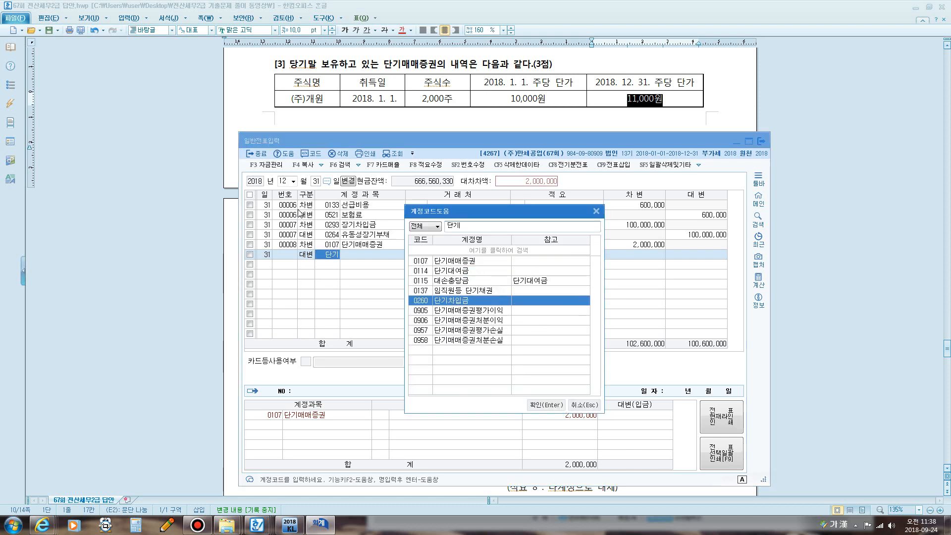
key("Return")
key("Return")
key("Return")
key("Return")
key("Return")
key("Return")
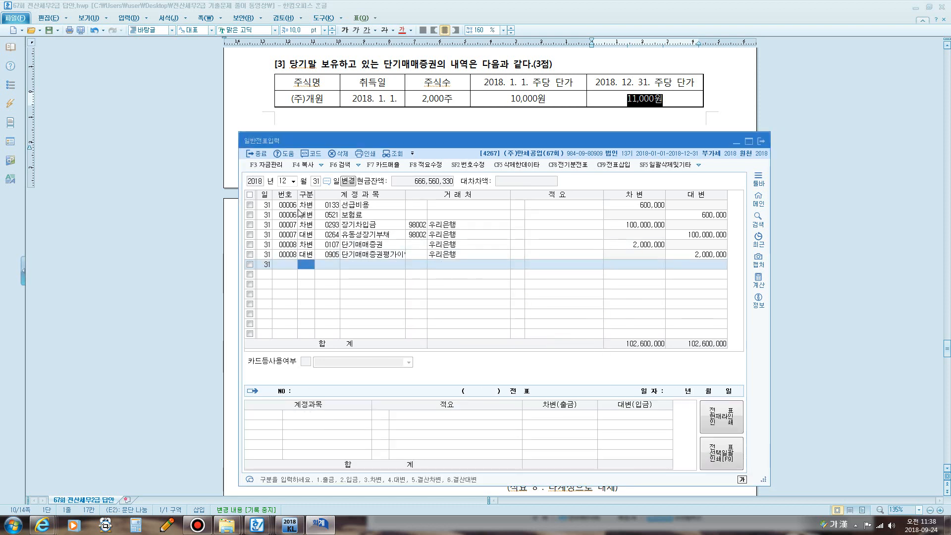
left_click(429, 107)
- Scroll to inventory item [4] and underline the product's 10,000 unit cost in red
scroll(429, 108, "up", 7)
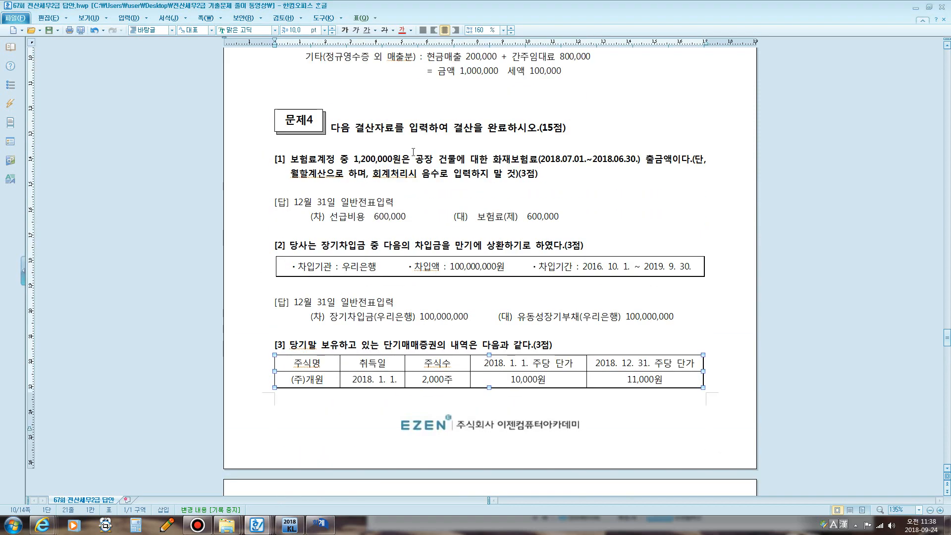
scroll(401, 155, "down", 8)
scroll(402, 157, "down", 5)
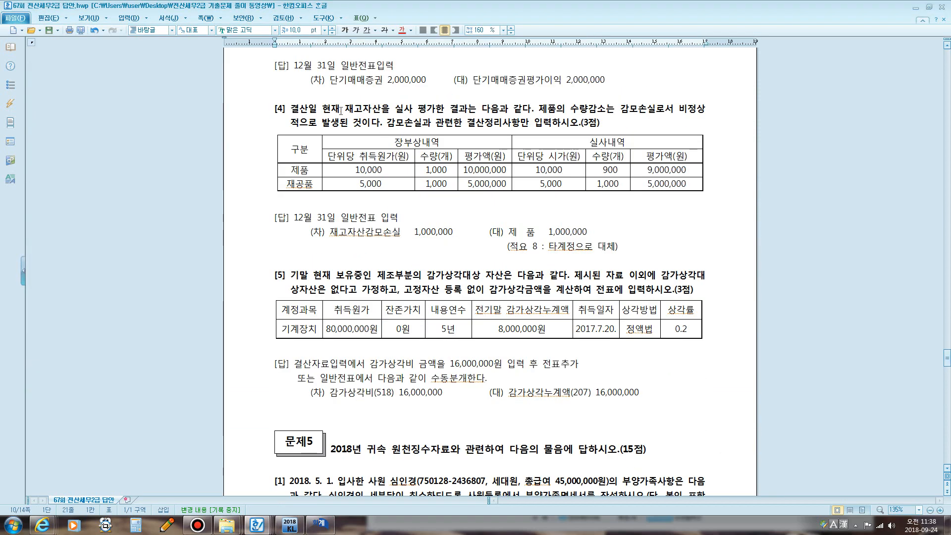
left_click_drag(341, 110, 467, 128)
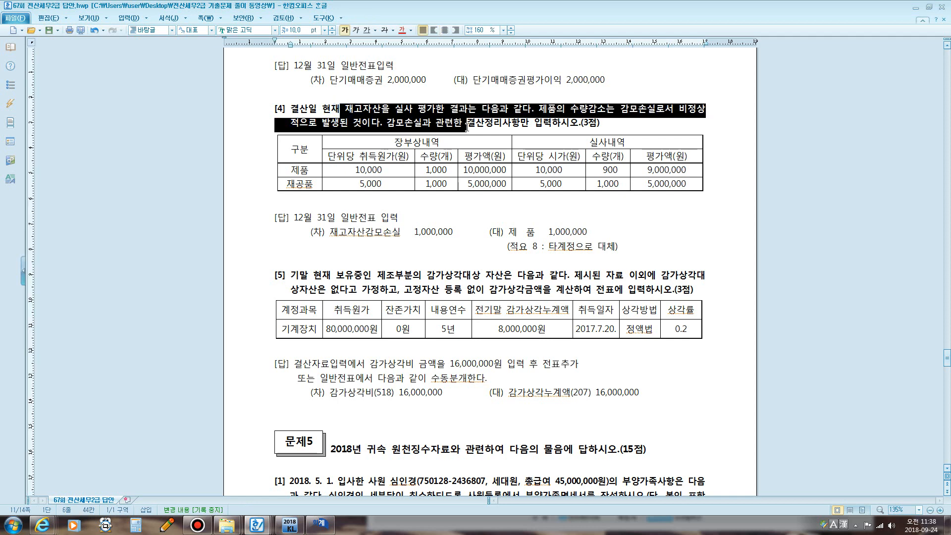
left_click(504, 151)
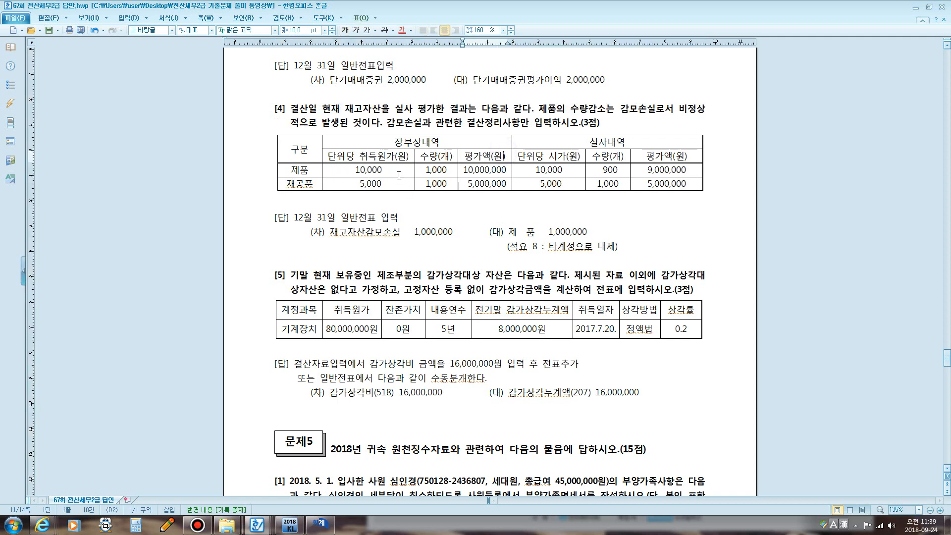
key("ctrl+F1")
mouse_move(355, 176)
left_mouse_down()
mouse_move(449, 175)
mouse_move(506, 161)
mouse_move(510, 180)
mouse_move(462, 178)
left_mouse_up()
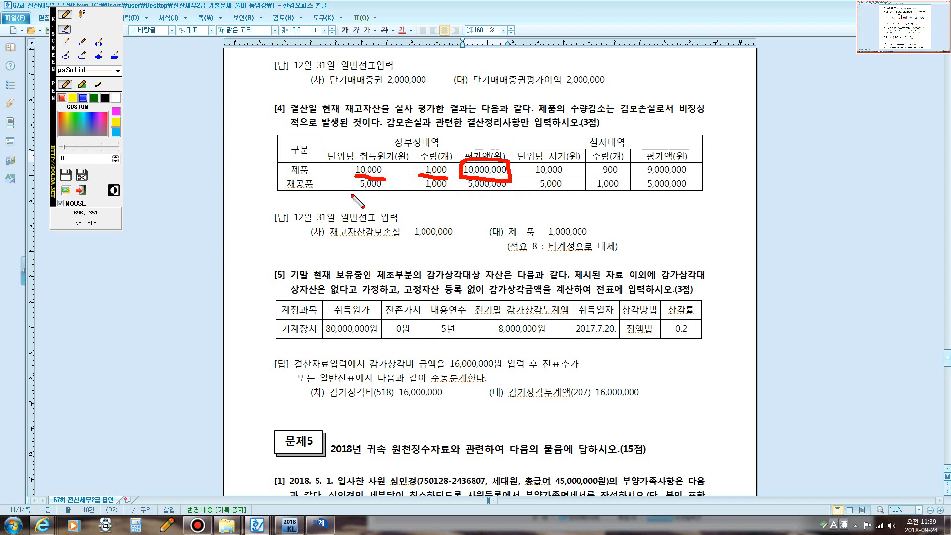
- Underline the 재공품 5,000 cost and its actual 5,000 and 1,000, linking them in red
mouse_move(355, 193)
left_mouse_down()
mouse_move(448, 190)
mouse_move(465, 179)
mouse_move(502, 181)
mouse_move(510, 191)
mouse_move(464, 192)
left_mouse_up()
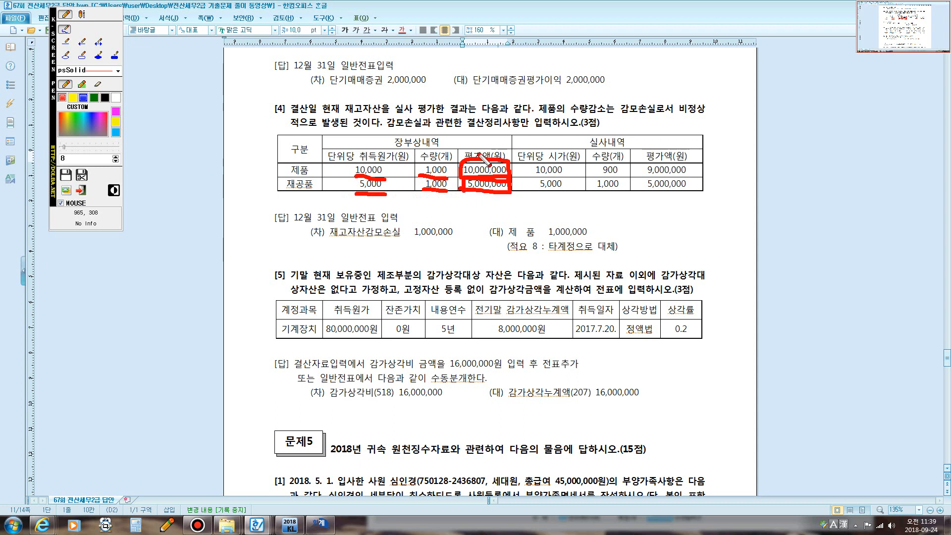
mouse_move(611, 147)
left_mouse_down()
mouse_move(593, 145)
mouse_move(600, 134)
mouse_move(624, 137)
mouse_move(608, 149)
left_mouse_up()
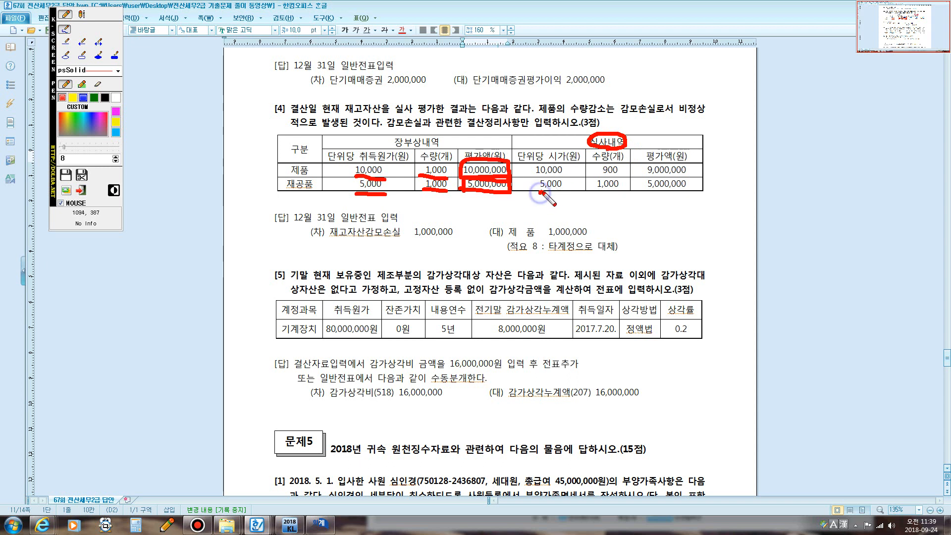
left_click_drag(542, 192, 565, 189)
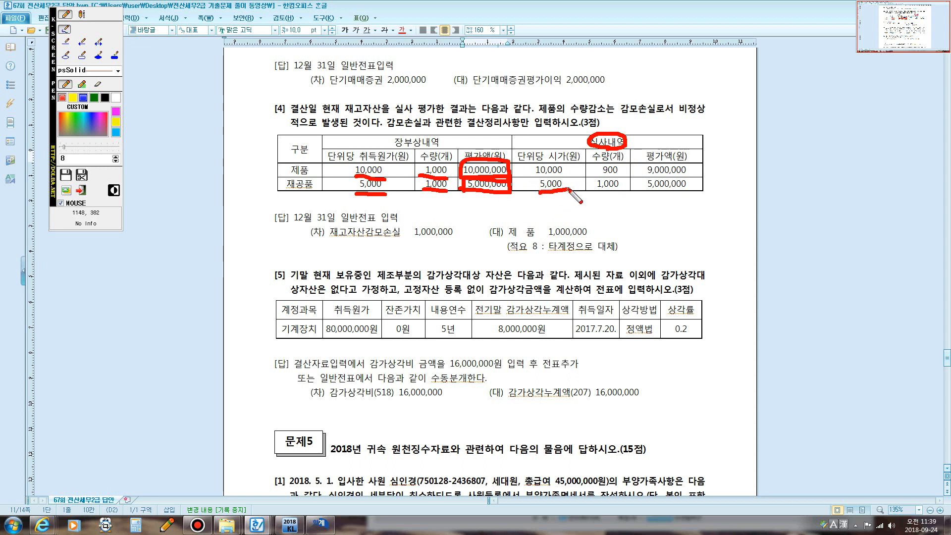
left_click_drag(593, 194, 614, 193)
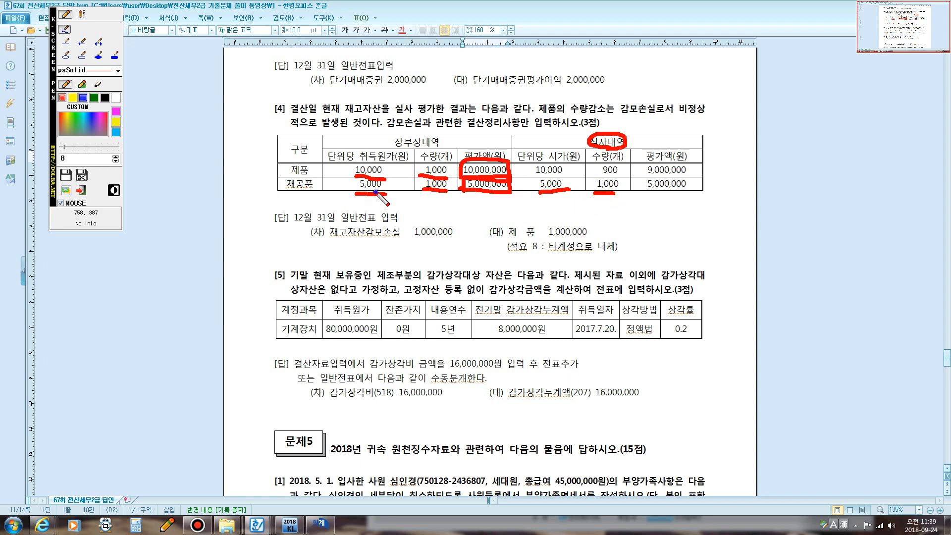
mouse_move(371, 192)
left_mouse_down()
mouse_move(473, 242)
mouse_move(544, 213)
mouse_move(545, 197)
left_mouse_up()
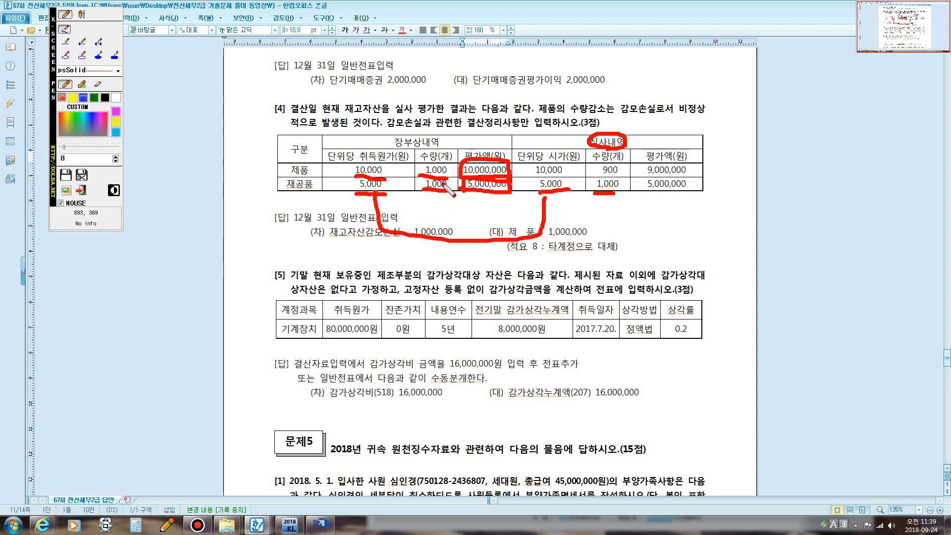
mouse_move(436, 186)
left_mouse_down()
mouse_move(450, 234)
mouse_move(595, 249)
mouse_move(613, 191)
left_mouse_up()
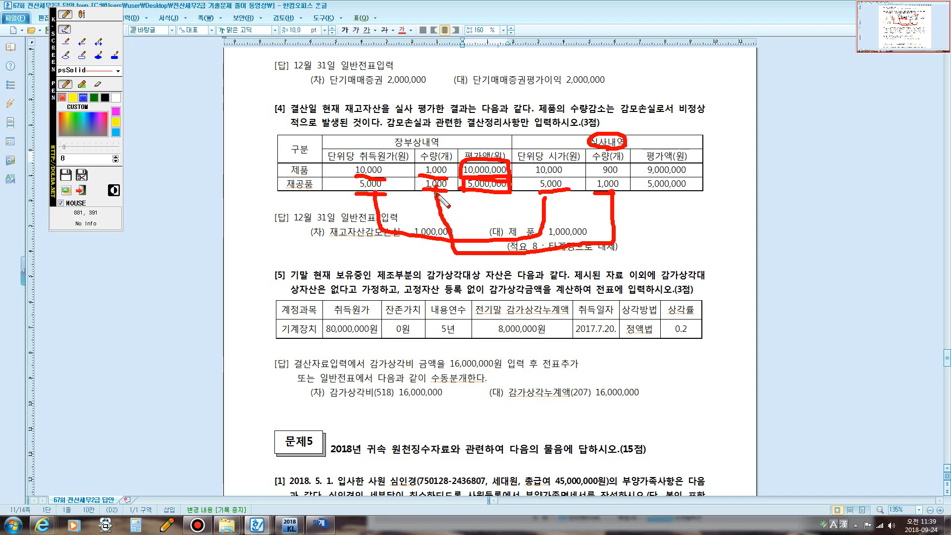
- Circle the work-in-process quantities 1,000, actual price 5,000 and book value 5,000,000
mouse_move(436, 194)
left_mouse_down()
mouse_move(420, 184)
mouse_move(452, 185)
left_mouse_up()
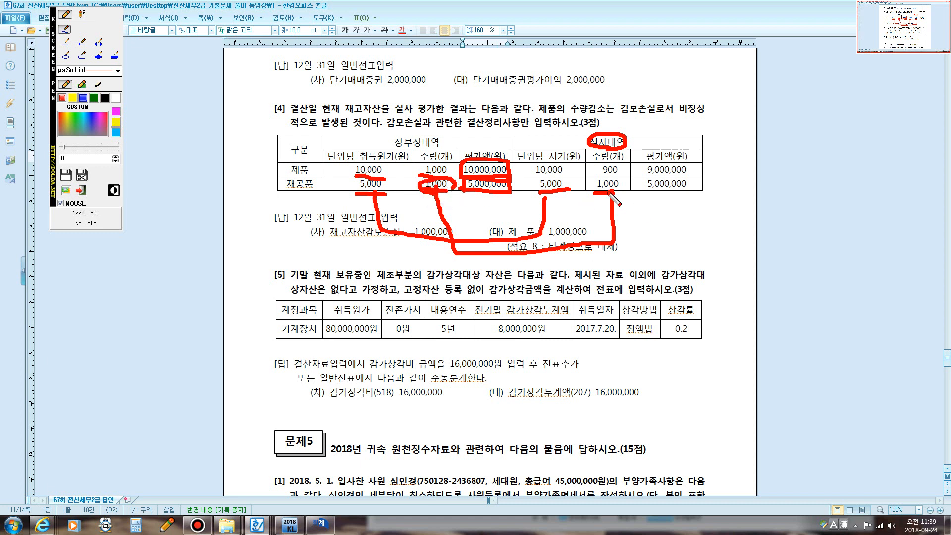
mouse_move(609, 193)
left_mouse_down()
mouse_move(595, 186)
mouse_move(617, 175)
mouse_move(625, 187)
mouse_move(612, 191)
left_mouse_up()
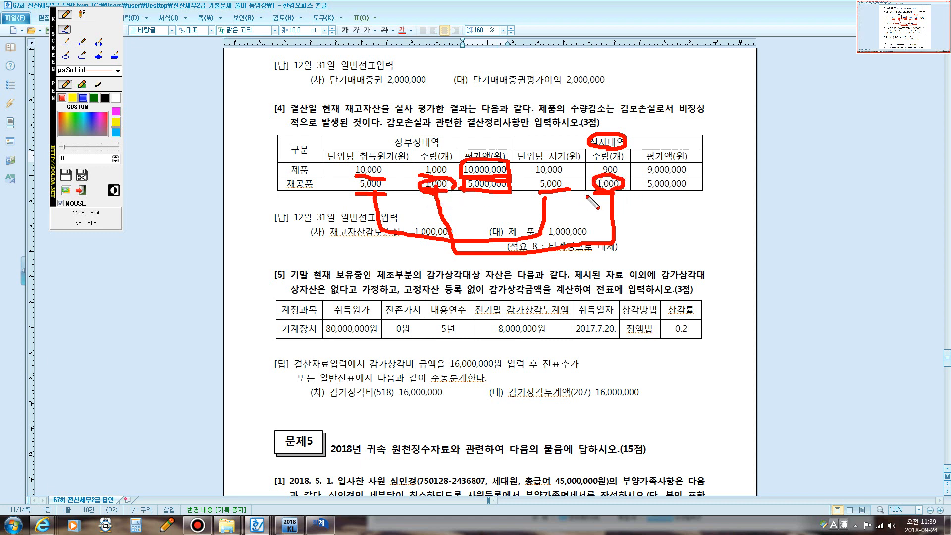
mouse_move(550, 191)
left_mouse_down()
mouse_move(535, 180)
mouse_move(570, 178)
mouse_move(564, 189)
left_mouse_up()
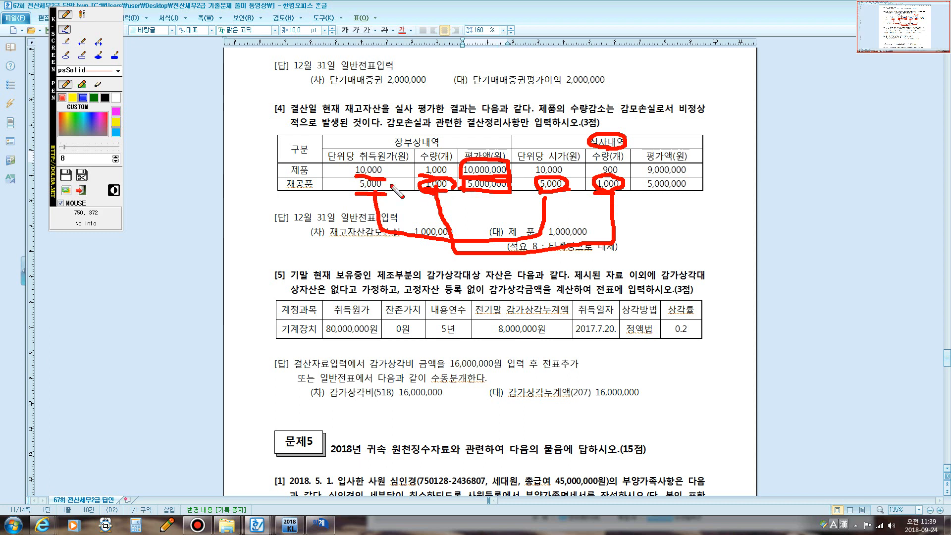
mouse_move(639, 187)
left_mouse_down()
mouse_move(659, 177)
mouse_move(694, 192)
mouse_move(639, 188)
left_mouse_up()
left_click_drag(475, 194, 457, 182)
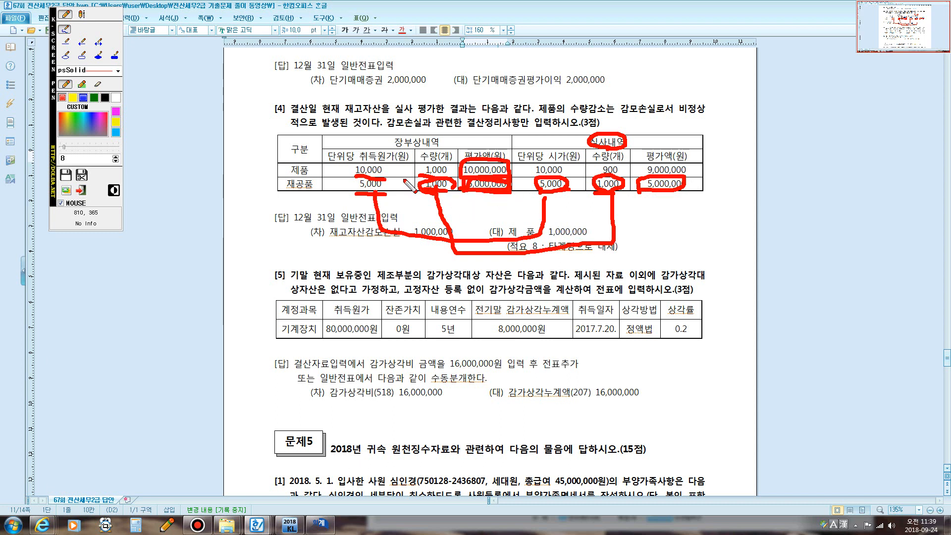
left_click_drag(464, 181, 474, 182)
- Circle the product's actual value 9,000,000, then clear the red marks
left_click(634, 172)
mouse_move(634, 172)
left_mouse_down()
mouse_move(674, 159)
mouse_move(704, 166)
mouse_move(667, 190)
mouse_move(637, 185)
left_mouse_up()
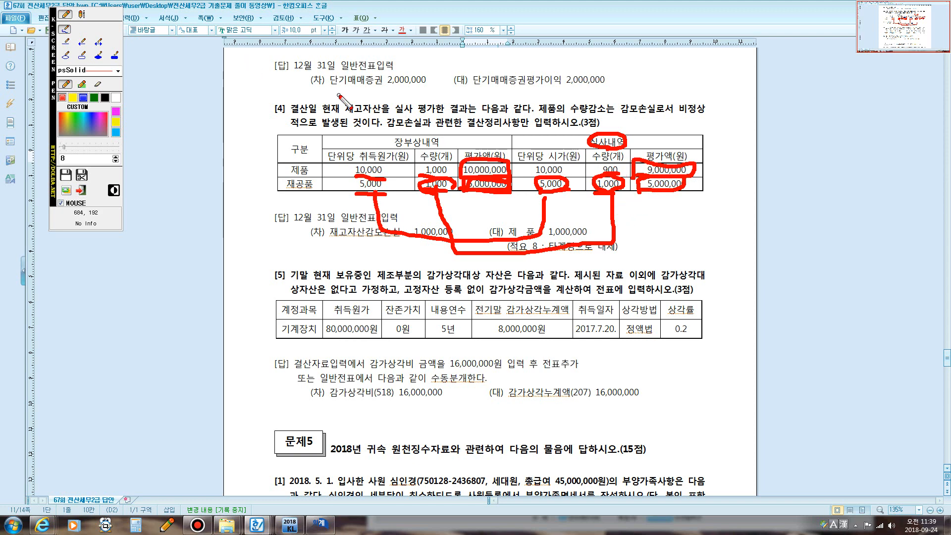
key("Escape")
key("F12")
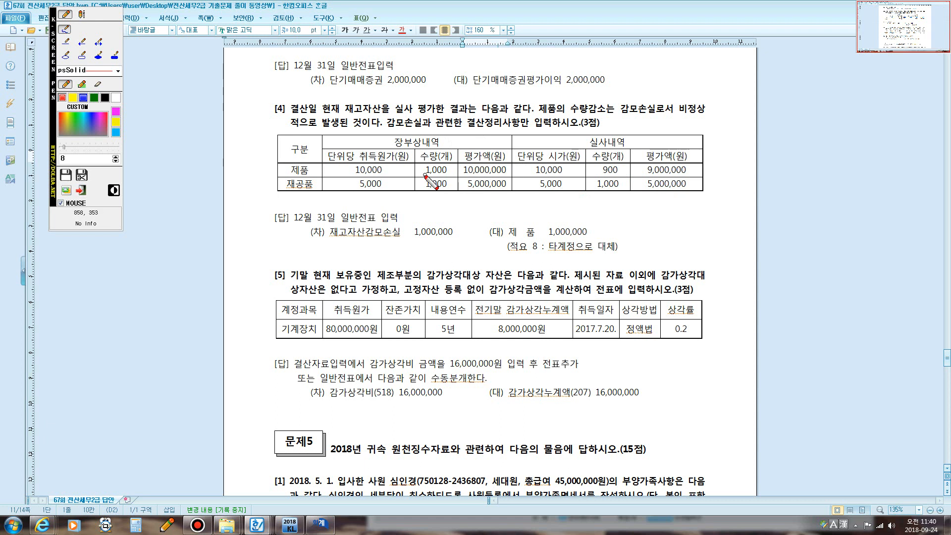
- Circle the product's book quantity 1,000 and actual 900, link them, then clear
mouse_move(425, 175)
left_mouse_down()
mouse_move(464, 179)
mouse_move(425, 161)
mouse_move(422, 173)
left_mouse_up()
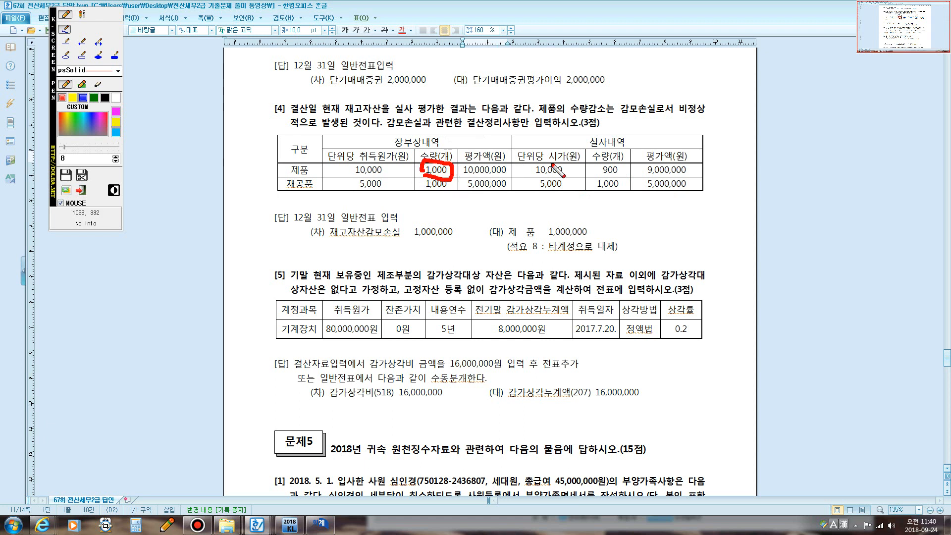
mouse_move(591, 178)
left_mouse_down()
mouse_move(588, 163)
mouse_move(626, 164)
mouse_move(587, 173)
left_mouse_up()
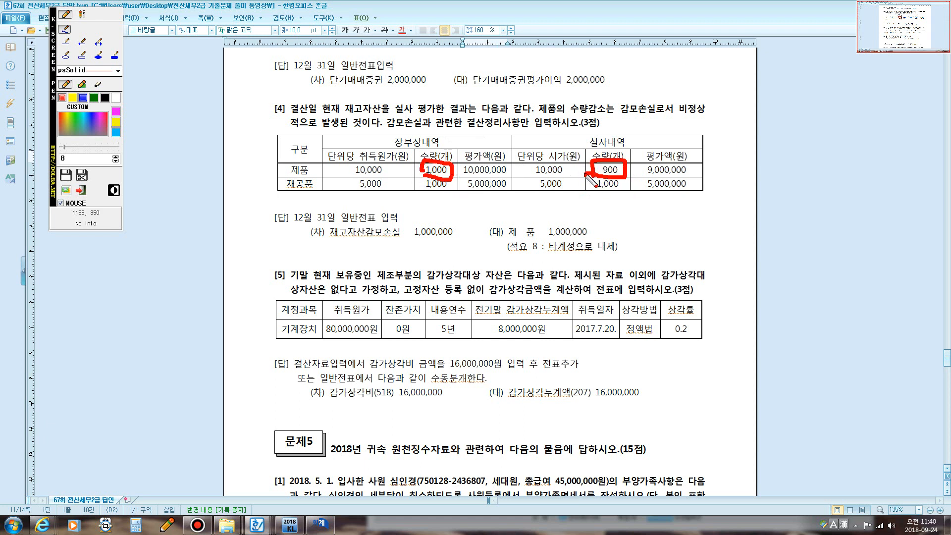
mouse_move(448, 163)
left_mouse_down()
mouse_move(463, 145)
mouse_move(584, 145)
mouse_move(592, 158)
left_mouse_up()
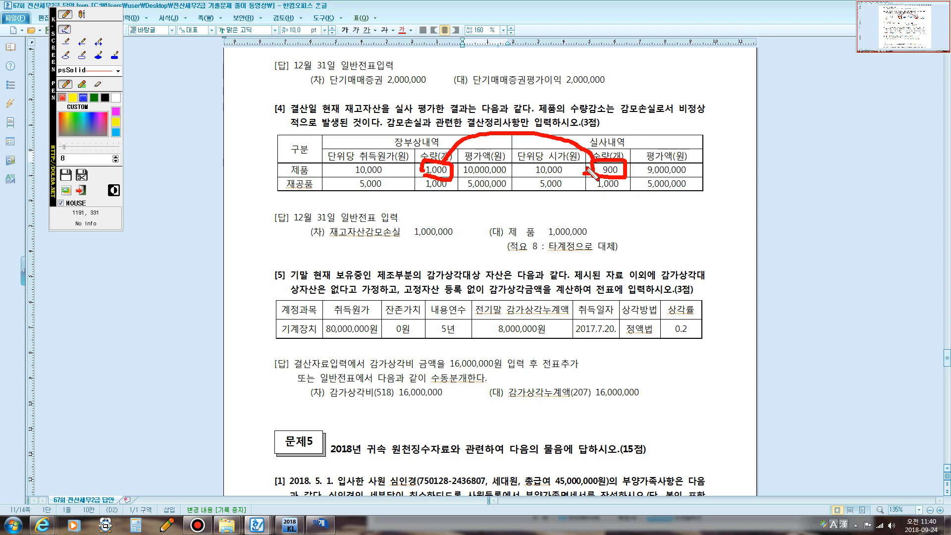
key("Escape")
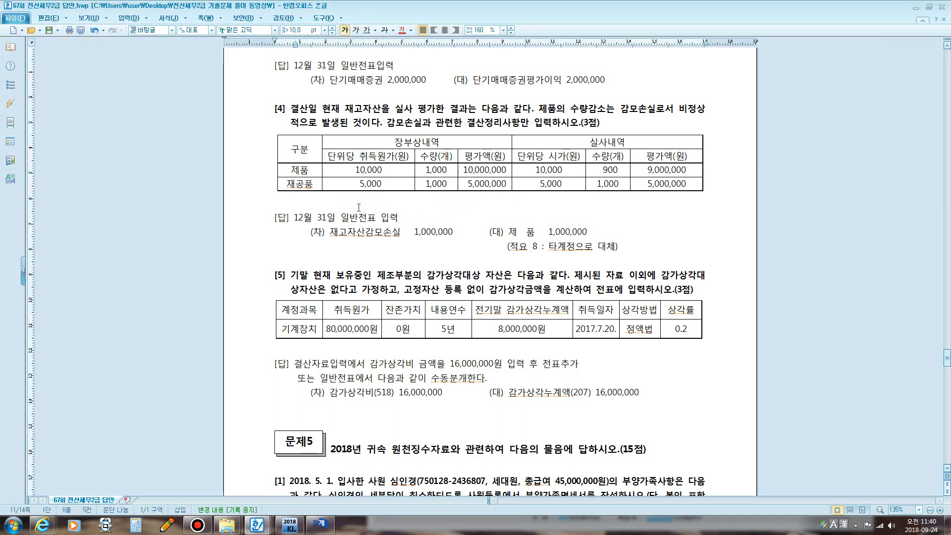
- Write red notes: normal 감모손실 goes to 매출원가, abnormal to 영업외비용; then clear
key("F12")
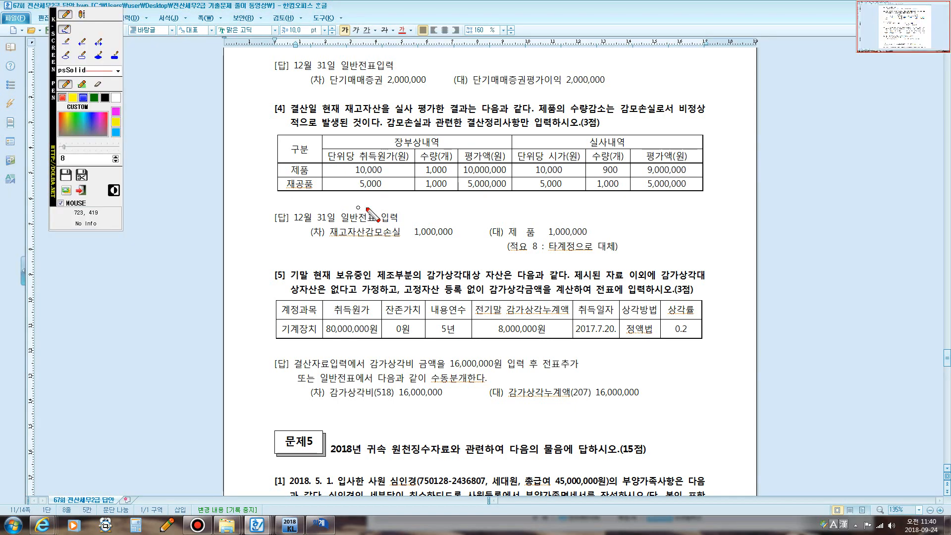
left_click(84, 15)
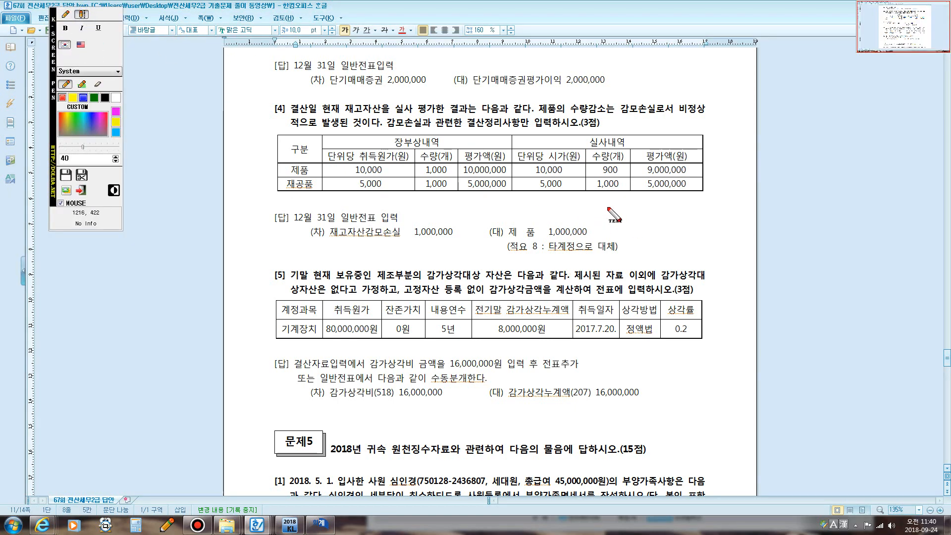
left_click(624, 204)
type("ㅅ")
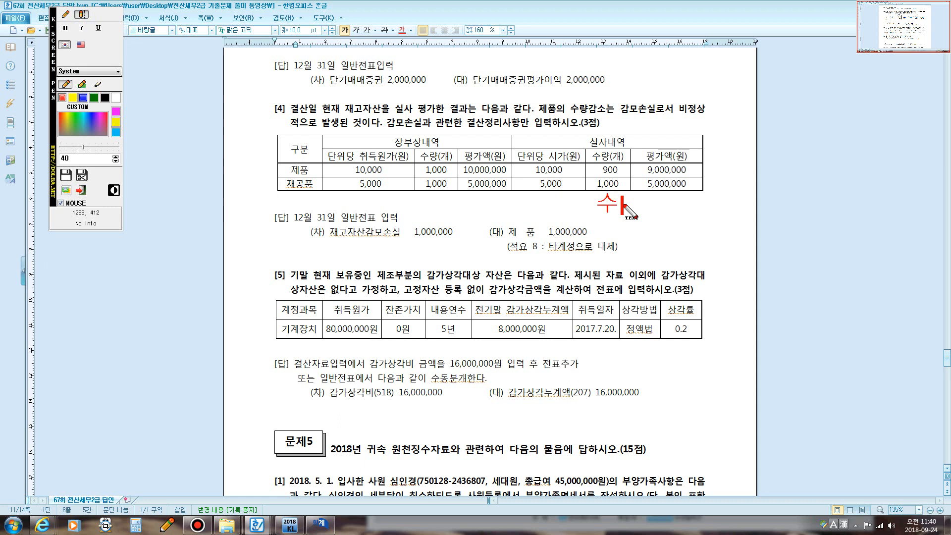
type("량기인")
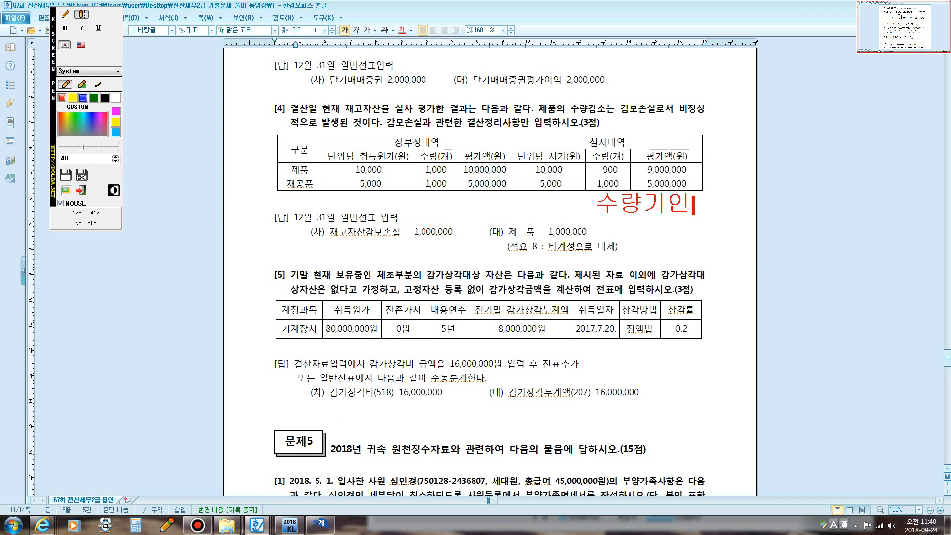
type("[감모")
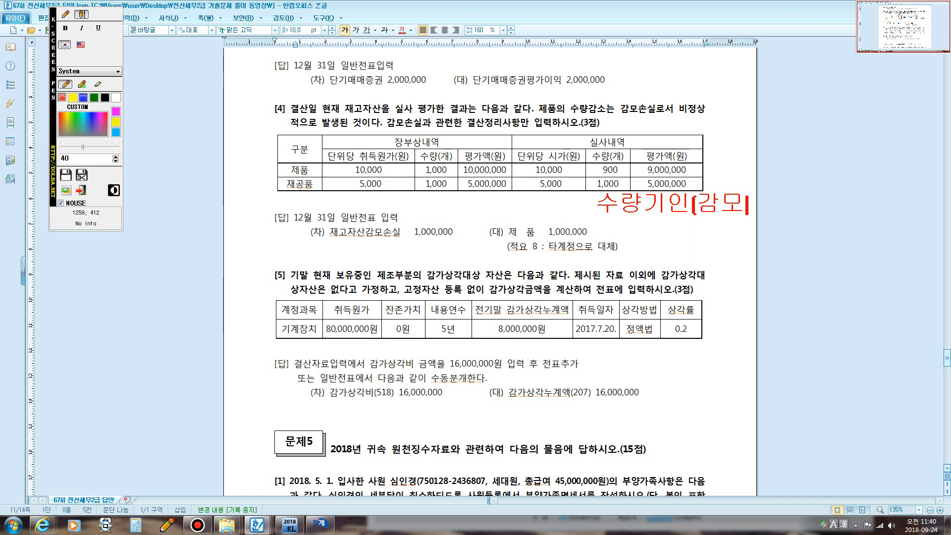
type("손실")
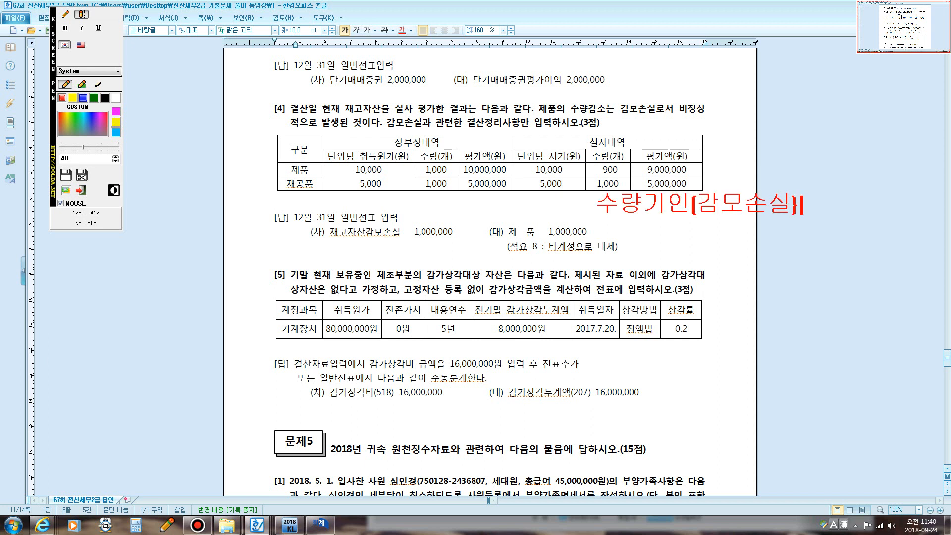
type("정상적:")
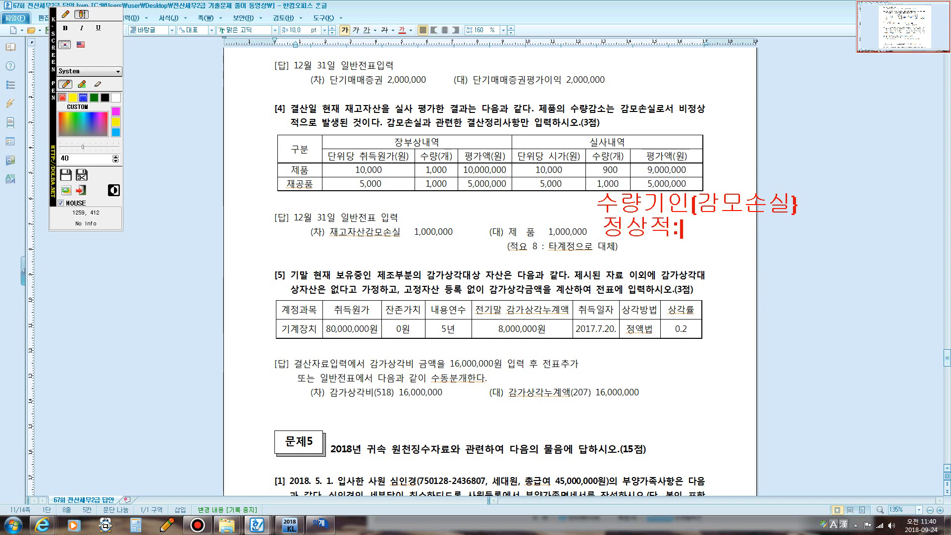
type(" 매출원가")
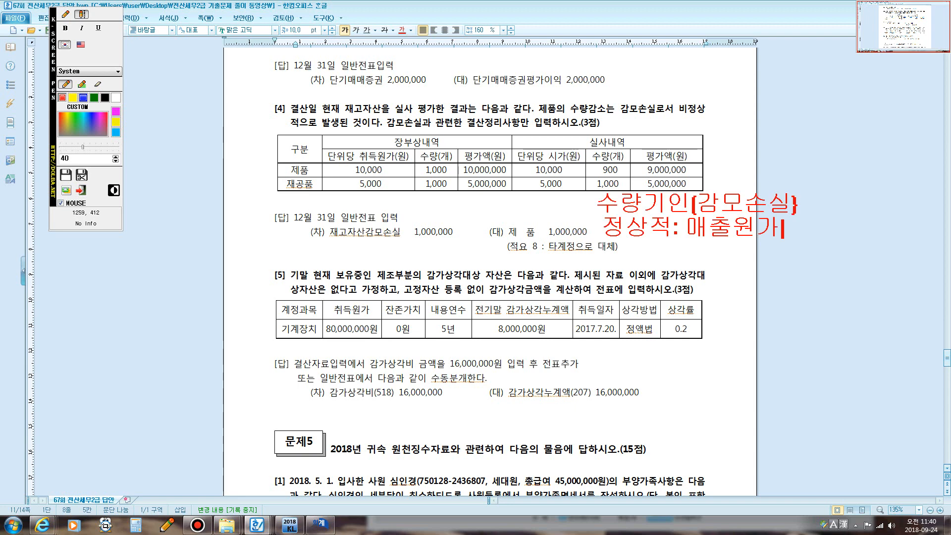
key("Return")
type("비정사저")
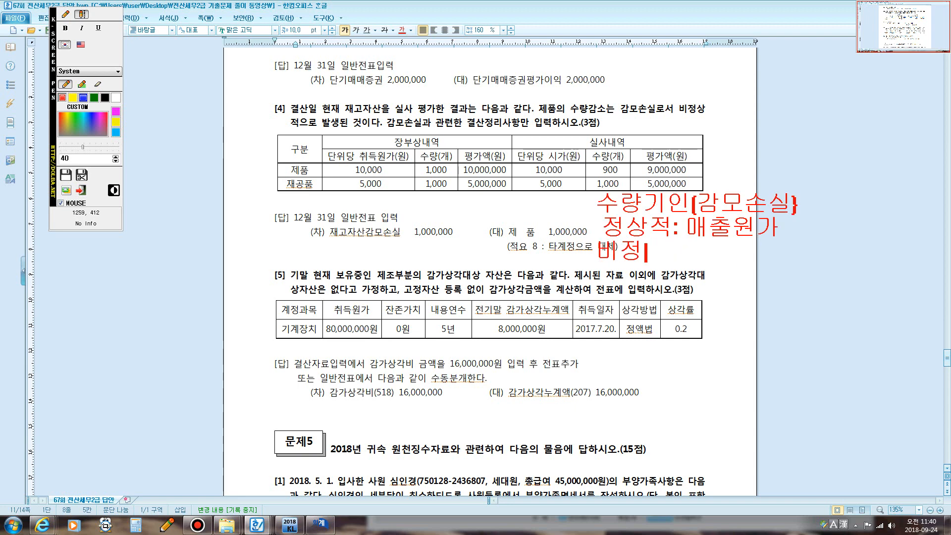
key("Escape")
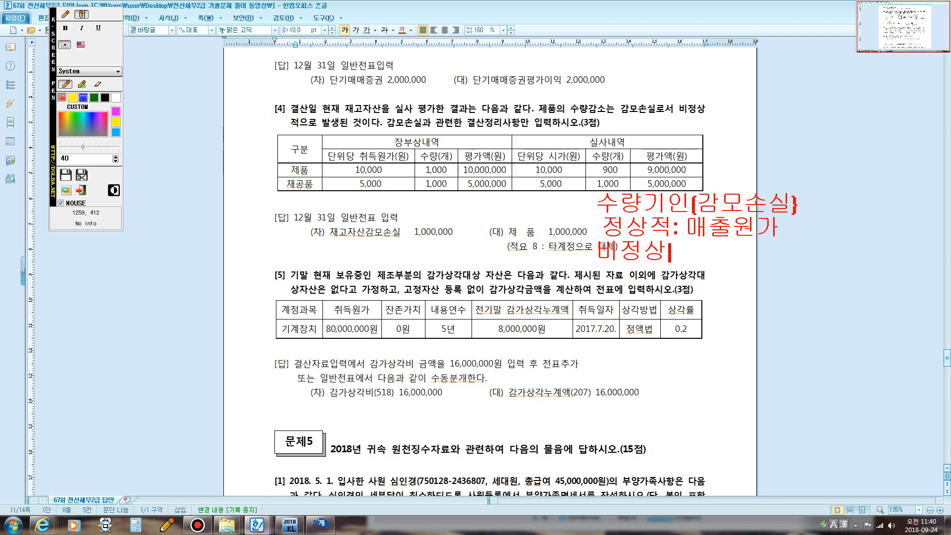
type("적")
type(": 영어")
type("외비용")
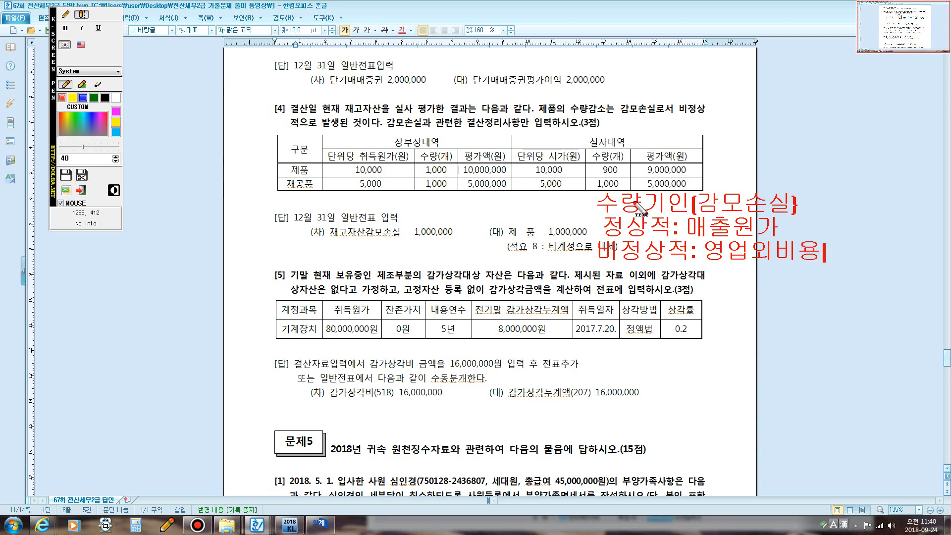
key("Escape")
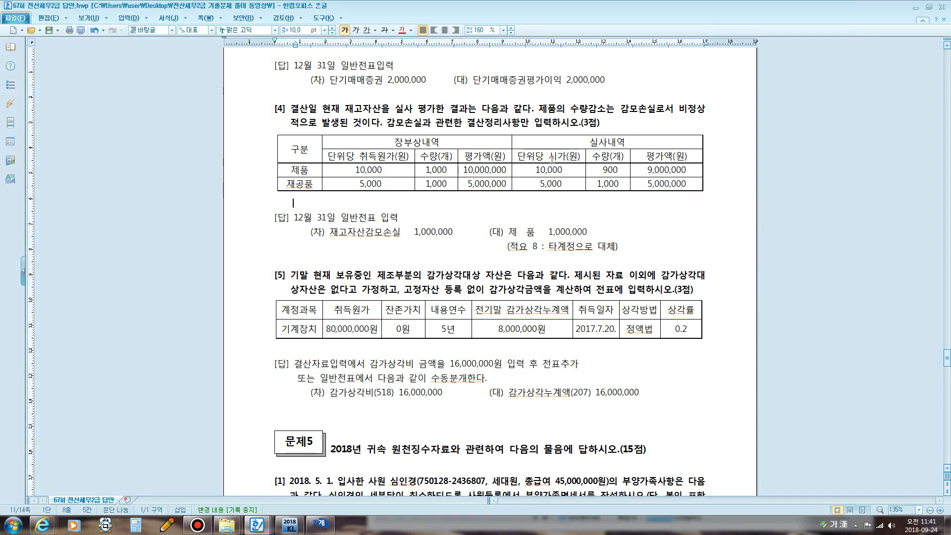
- Underline 감모손실과 관련한, mark product quantities 1,000 and 900 with a linking arc, then dismiss
key("F12")
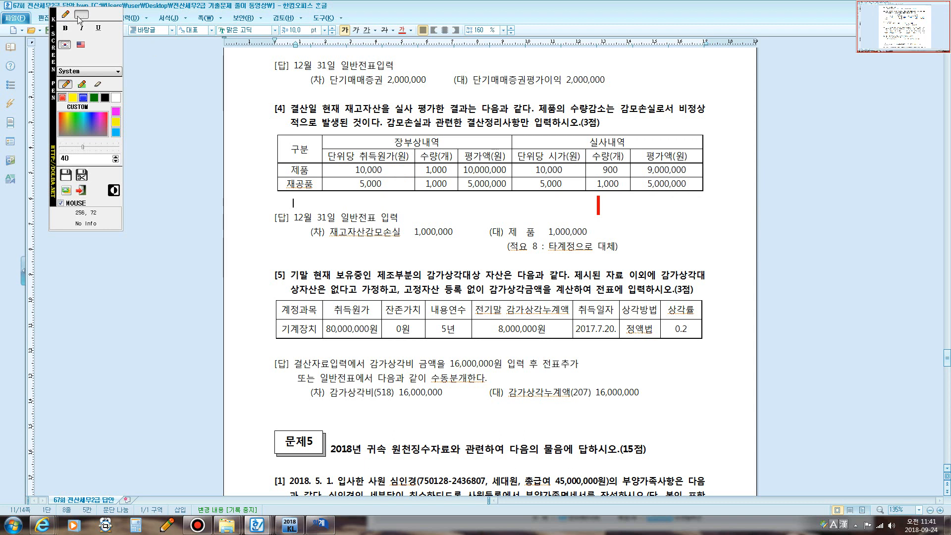
left_click(65, 14)
left_click_drag(390, 125, 550, 132)
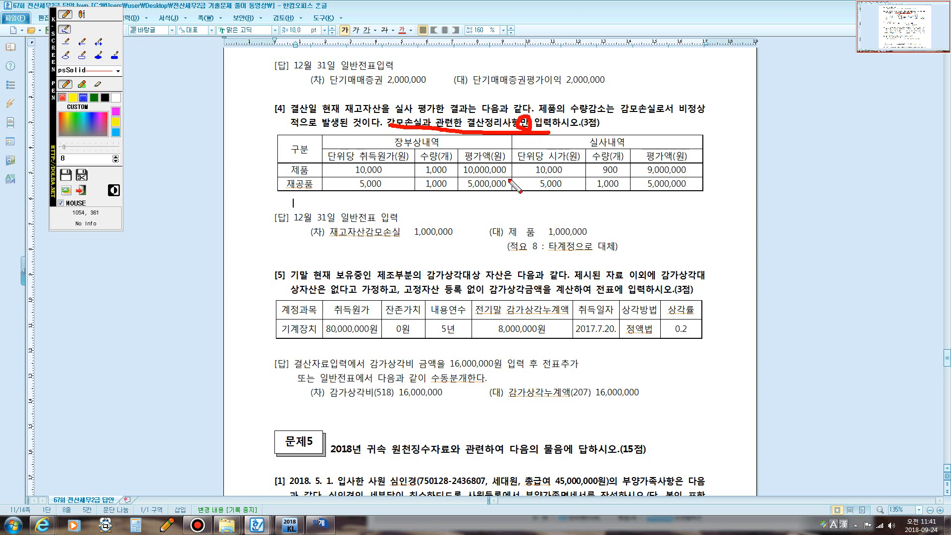
mouse_move(427, 179)
left_mouse_down()
mouse_move(451, 173)
mouse_move(446, 159)
mouse_move(424, 162)
mouse_move(443, 177)
left_mouse_up()
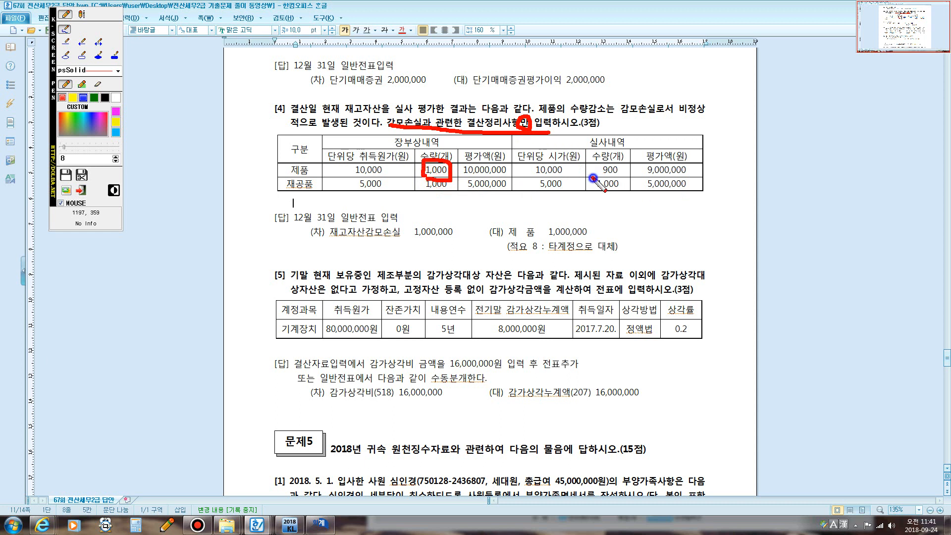
mouse_move(592, 178)
left_mouse_down()
mouse_move(593, 163)
mouse_move(616, 162)
mouse_move(621, 175)
left_mouse_up()
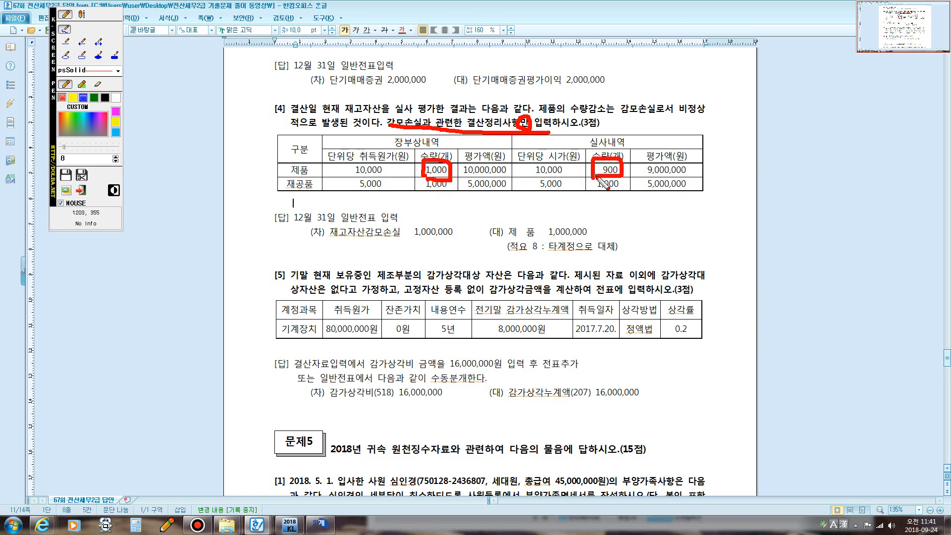
mouse_move(448, 159)
left_mouse_down()
mouse_move(525, 147)
mouse_move(587, 167)
left_mouse_up()
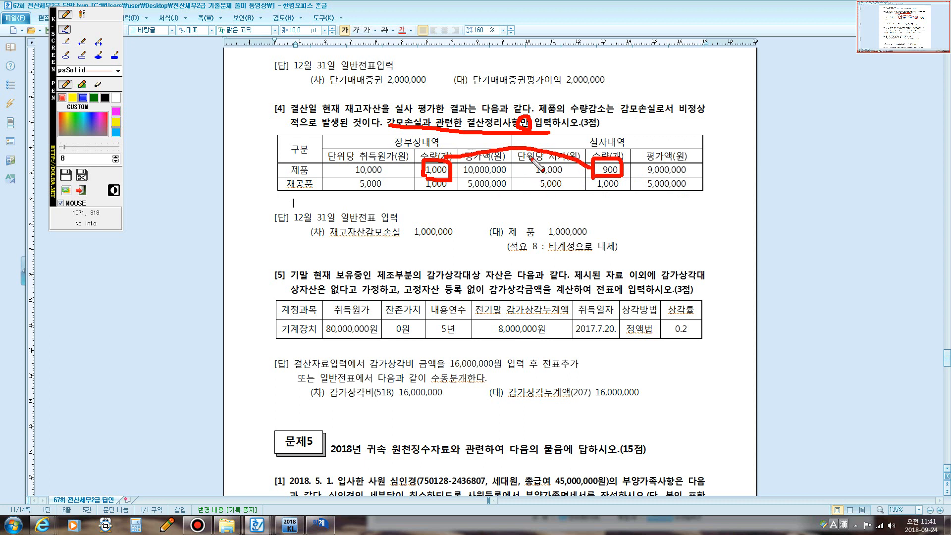
key("Escape")
- Debit 재고자산감모손실 (0959) 1,000,000 on the December 31 voucher
left_click(320, 524)
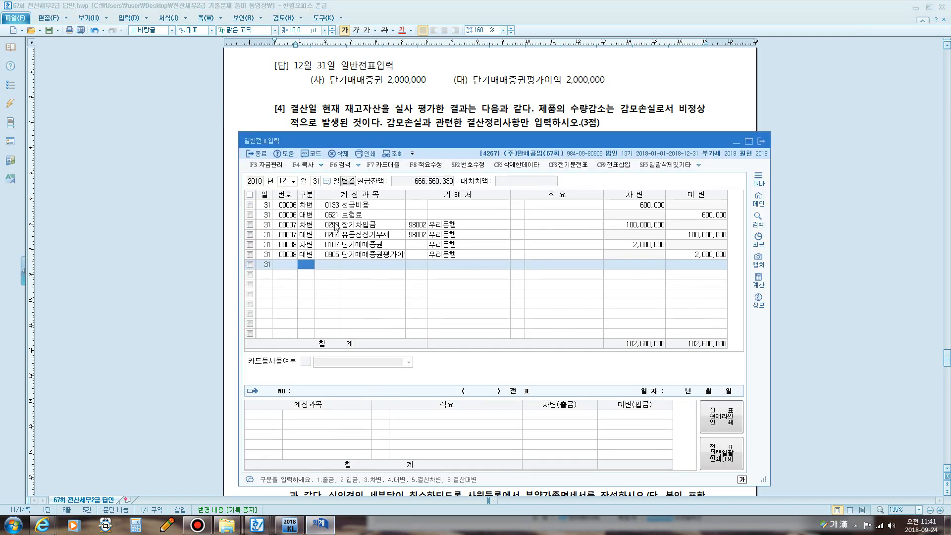
left_click_drag(349, 144, 347, 101)
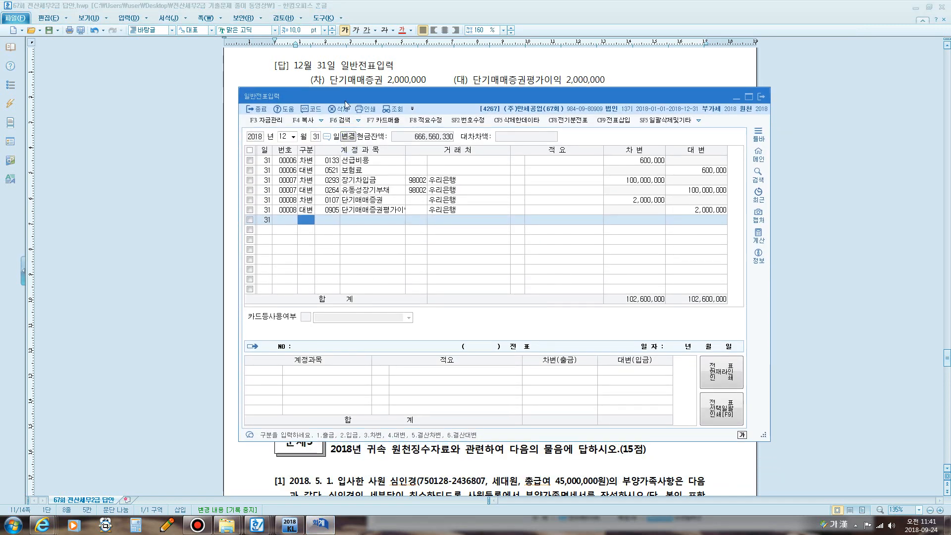
type("3")
type("재고")
key("Return")
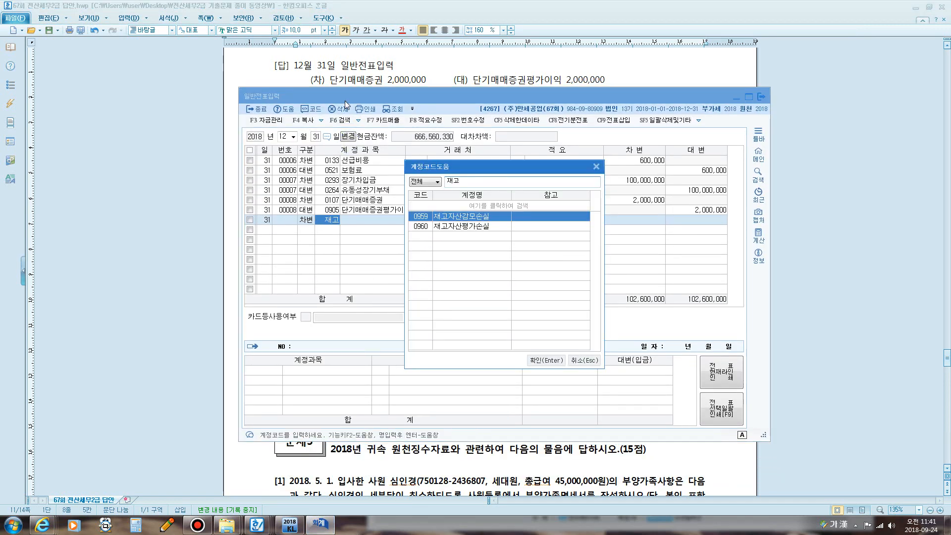
key("Return")
type("1,000,000")
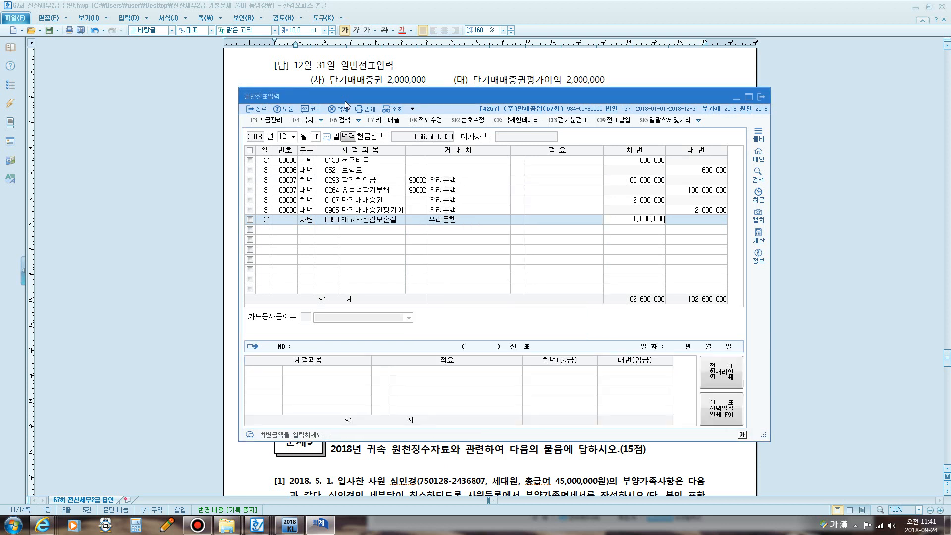
key("Return")
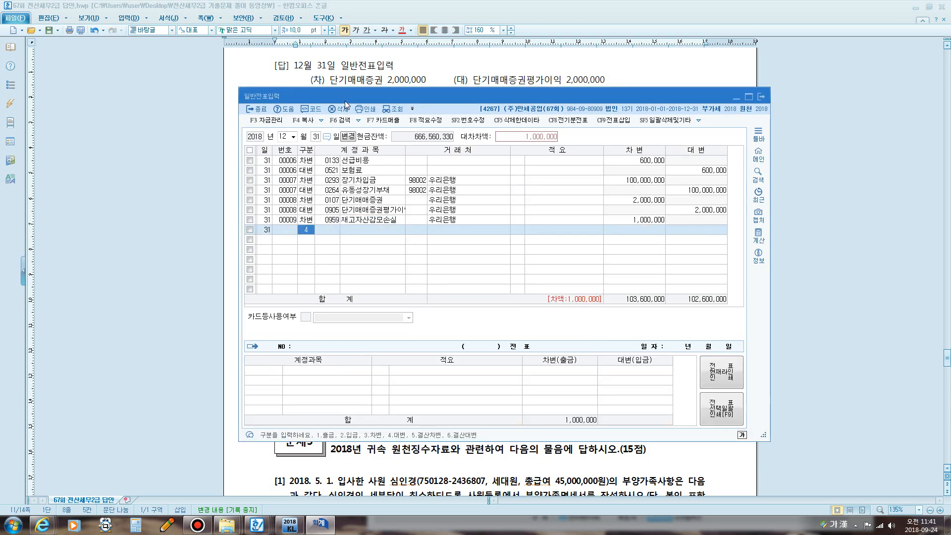
- Credit 제품 (0150) 1,000,000 with summary 8 타계정으로 대체, then leave the entry window
type("4")
key("Return")
type("ㅈ")
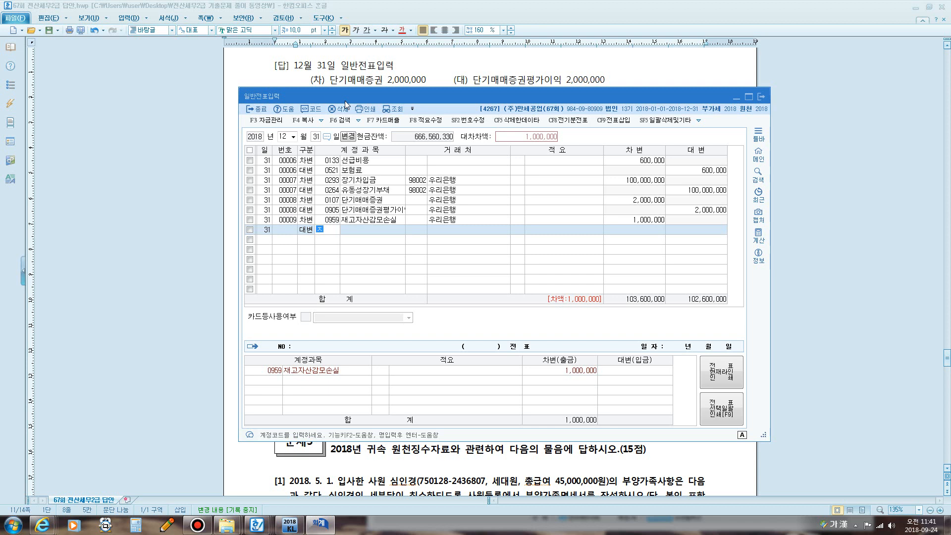
type("제품")
key("Return")
key("Return")
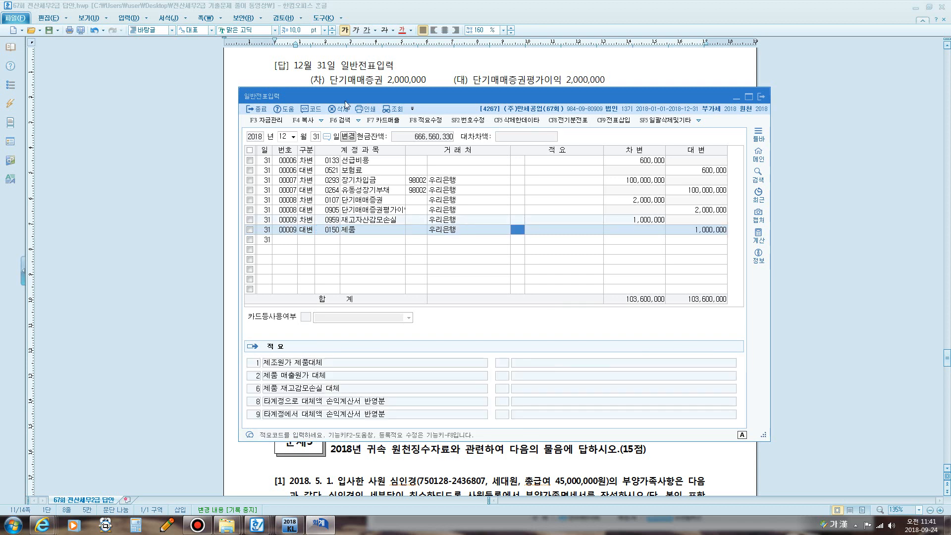
type("8")
key("Return")
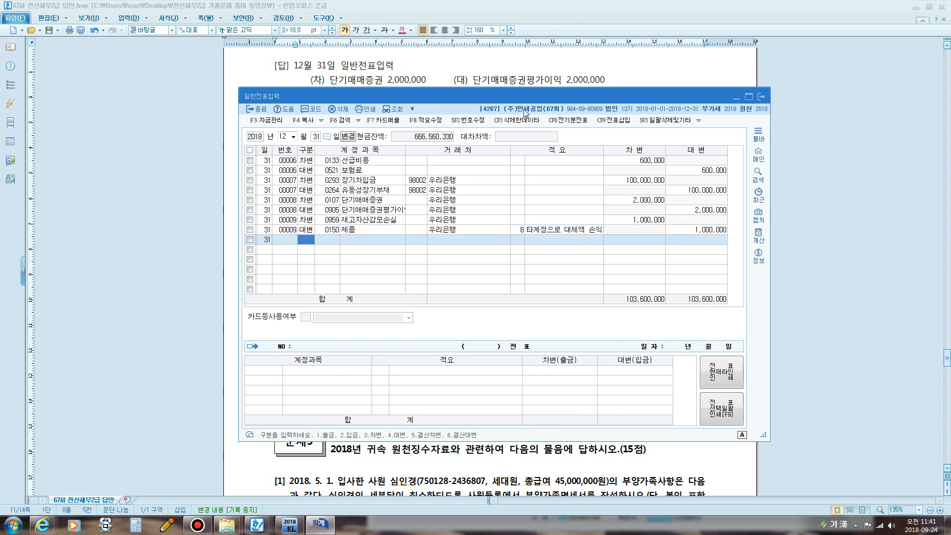
key("alt+Tab")
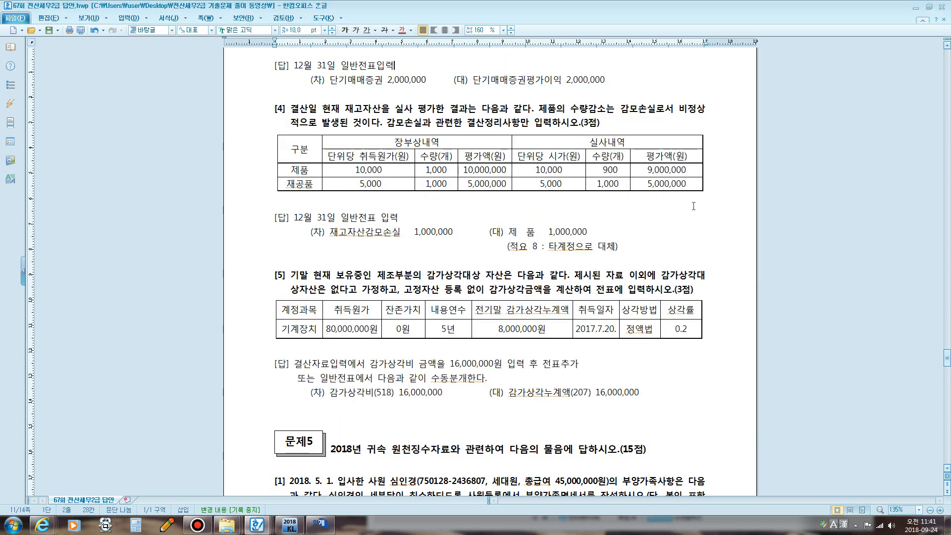
- Circle 9,000,000 and 만 in red, underline 고정자산 등록 없이, then clear the pen marks
key("F12")
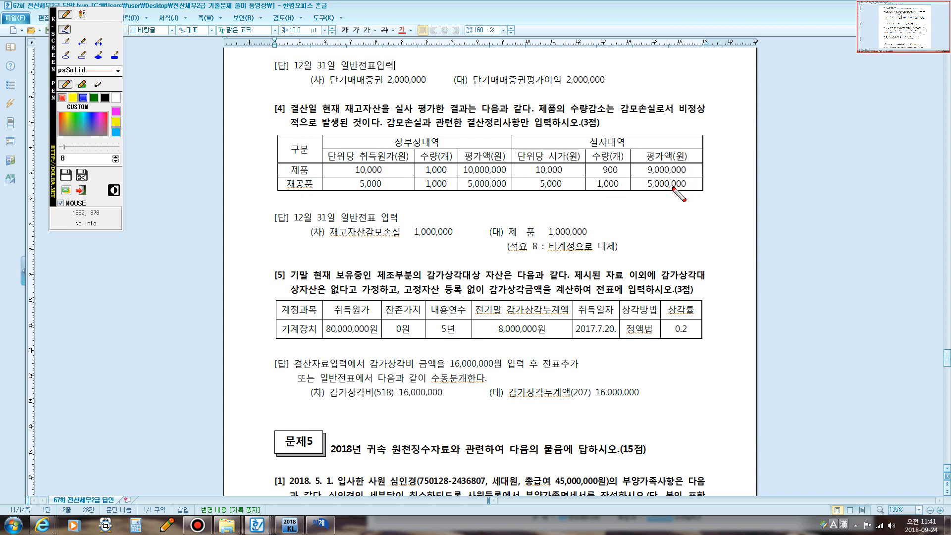
mouse_move(656, 177)
left_mouse_down()
mouse_move(638, 164)
mouse_move(686, 163)
mouse_move(689, 173)
mouse_move(654, 176)
mouse_move(692, 182)
mouse_move(690, 190)
mouse_move(653, 191)
left_mouse_up()
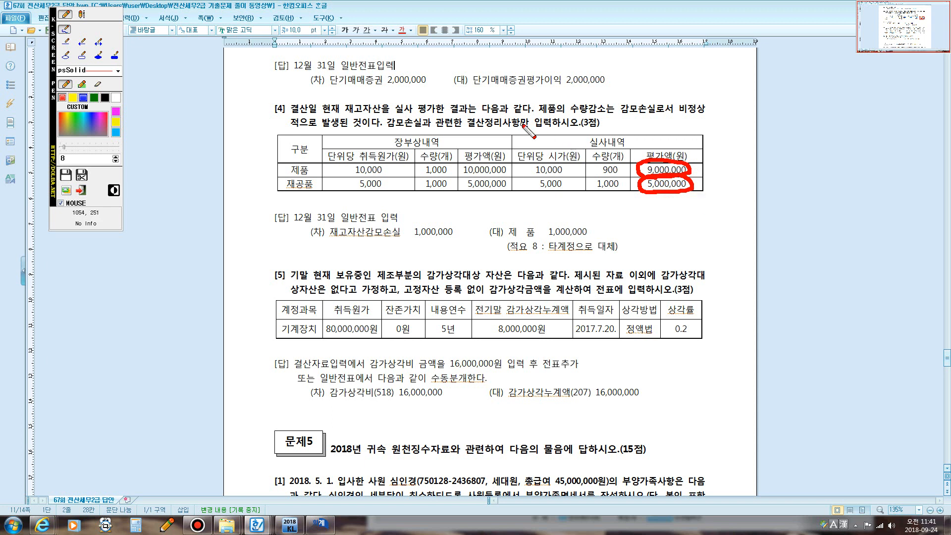
mouse_move(518, 121)
left_mouse_down()
mouse_move(532, 115)
mouse_move(525, 128)
left_mouse_up()
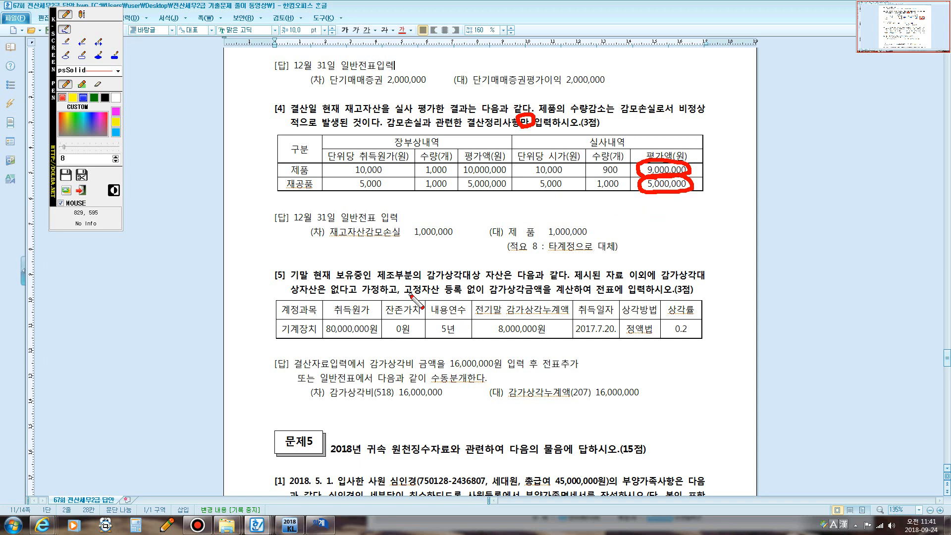
left_click_drag(406, 293, 483, 293)
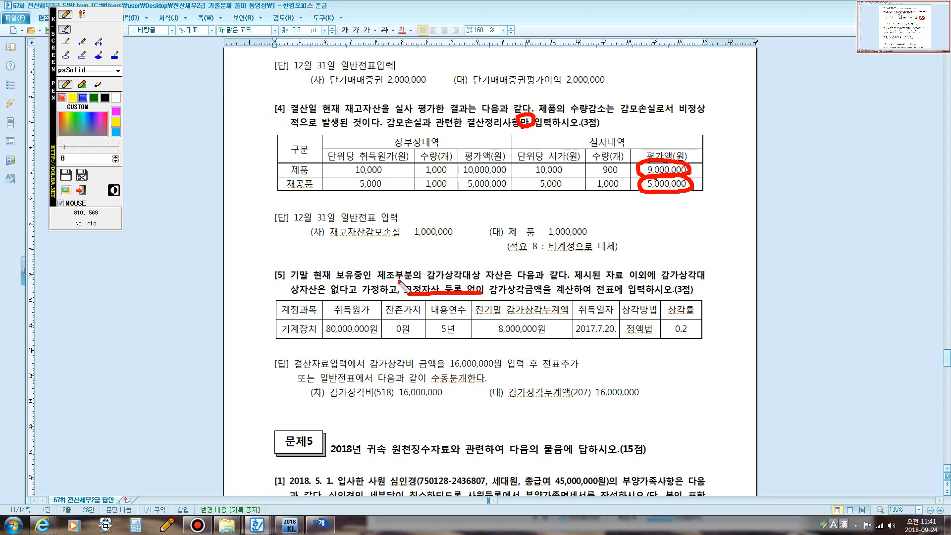
key("Escape")
- Write the straight-line note [취득원가-잔존가치]/내용연수 and months 7–12 in red, then clear it
scroll(349, 243, "down", 3)
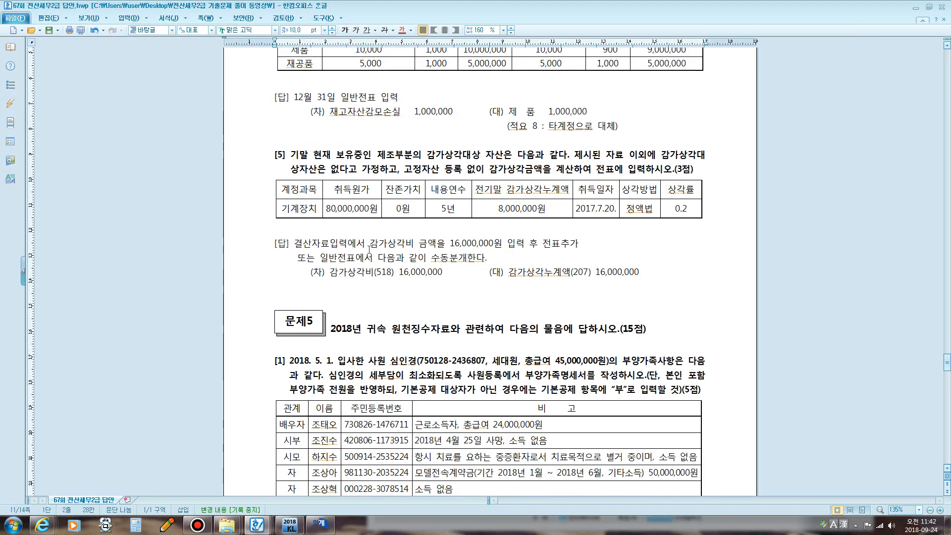
key("F12")
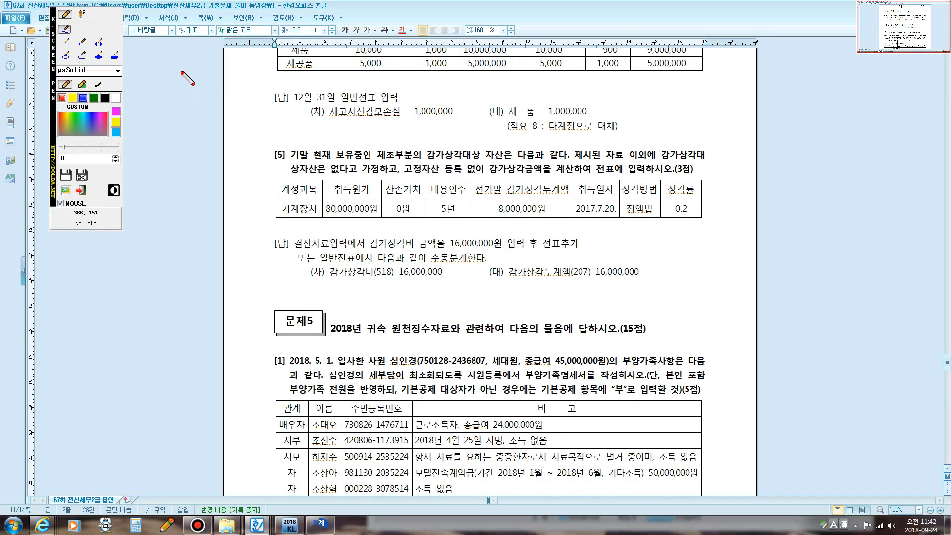
left_click(82, 14)
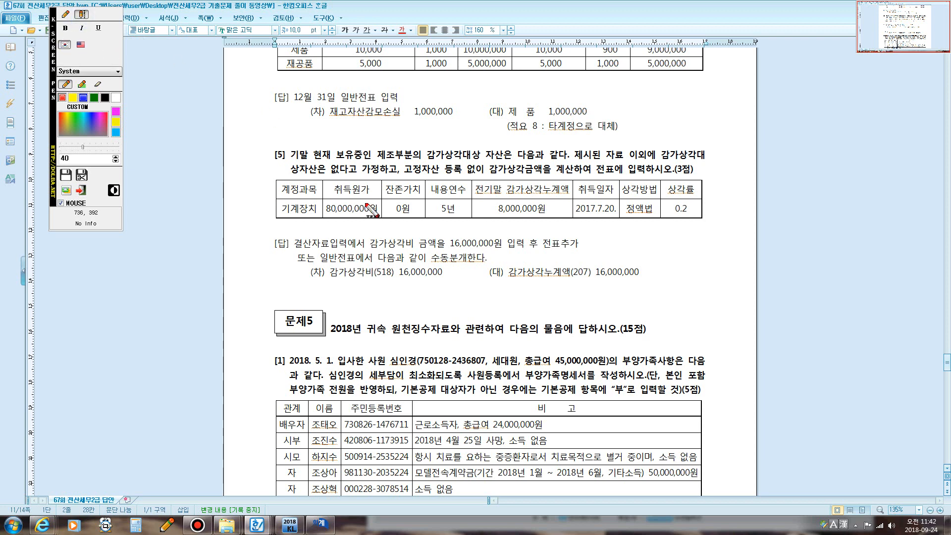
left_click(332, 216)
type("지")
type("액법:")
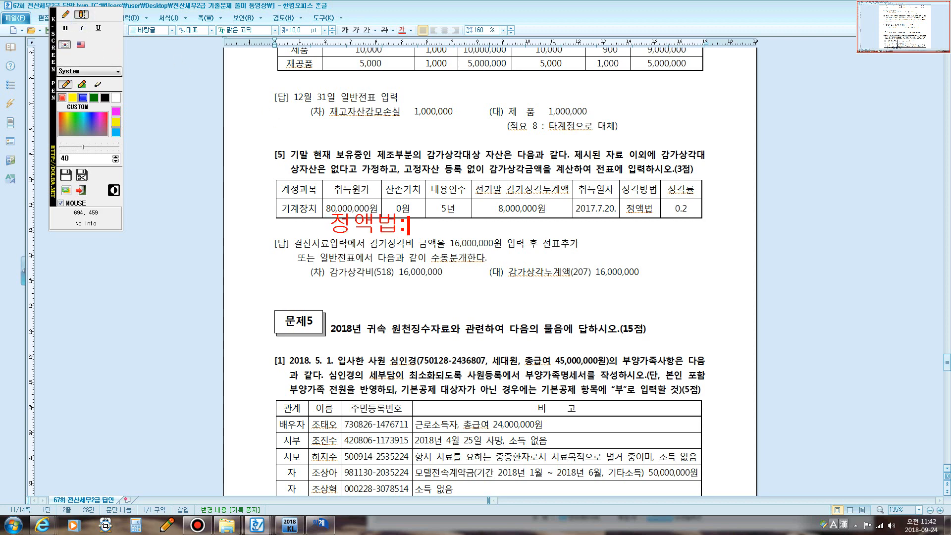
type("[취득원")
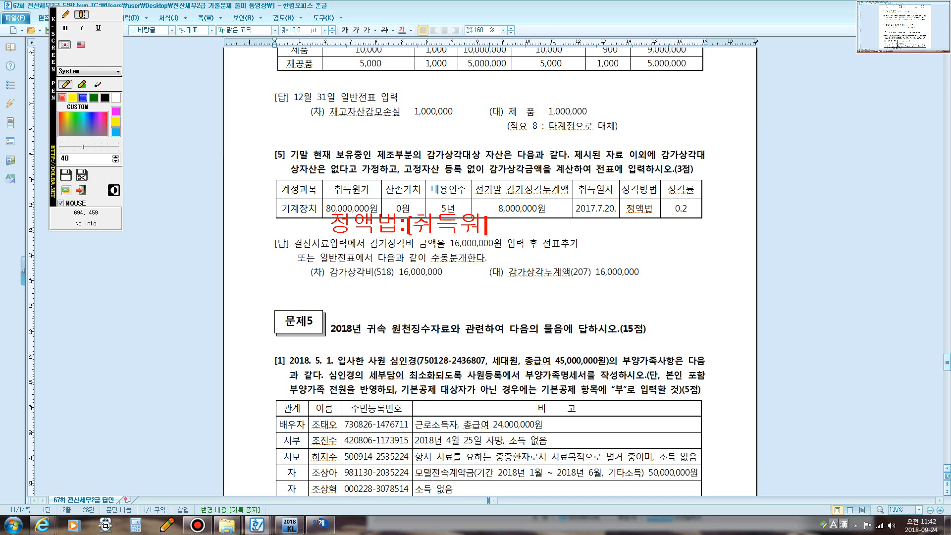
type("가-잔조")
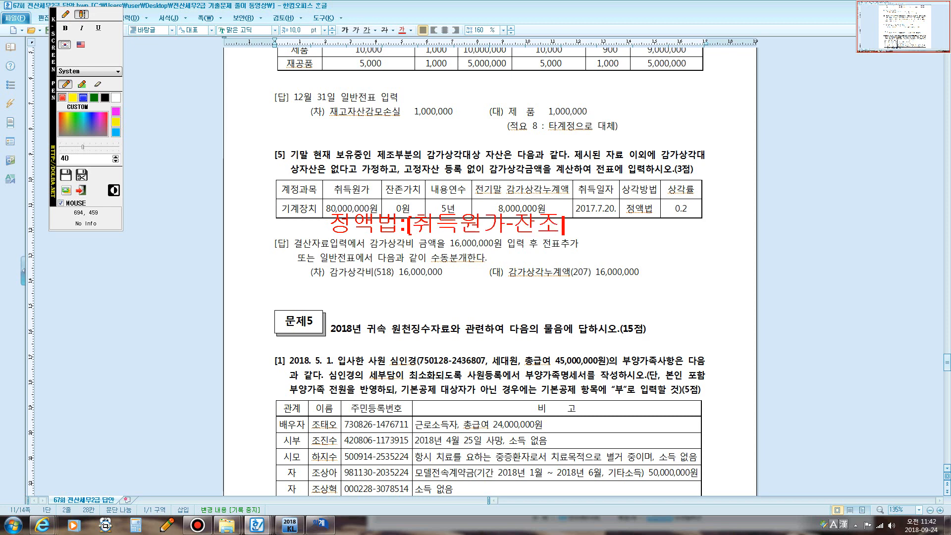
type("ㄴ가치")
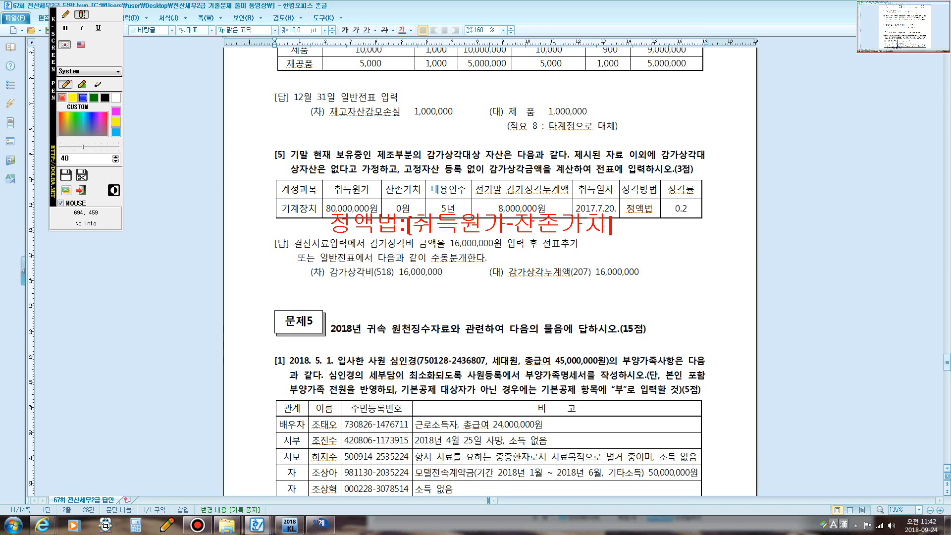
type("]/내용연수")
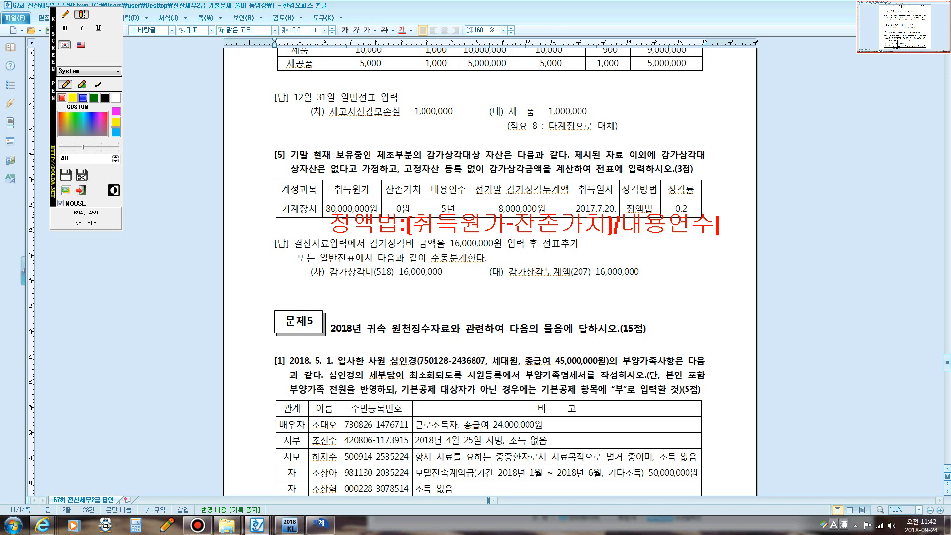
key("Return")
type("7 8 9")
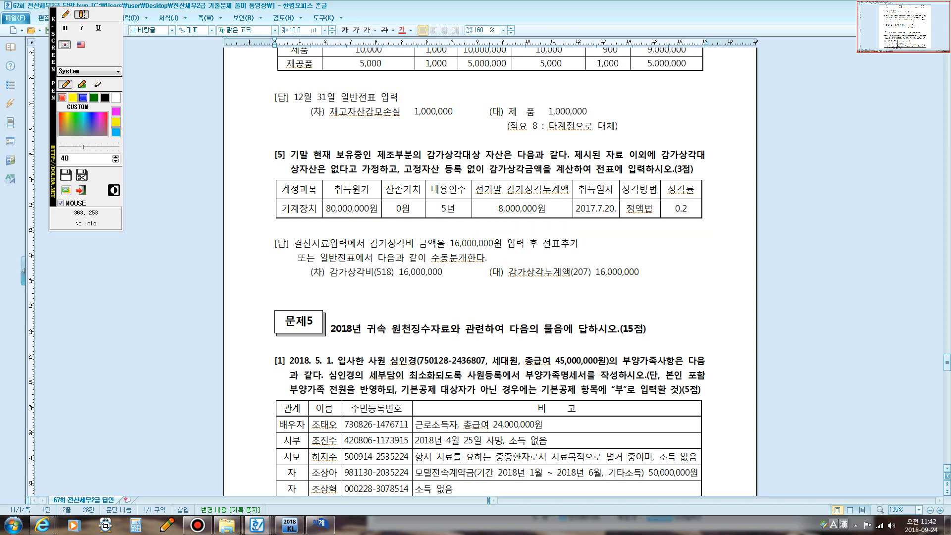
type(" 10 11 1")
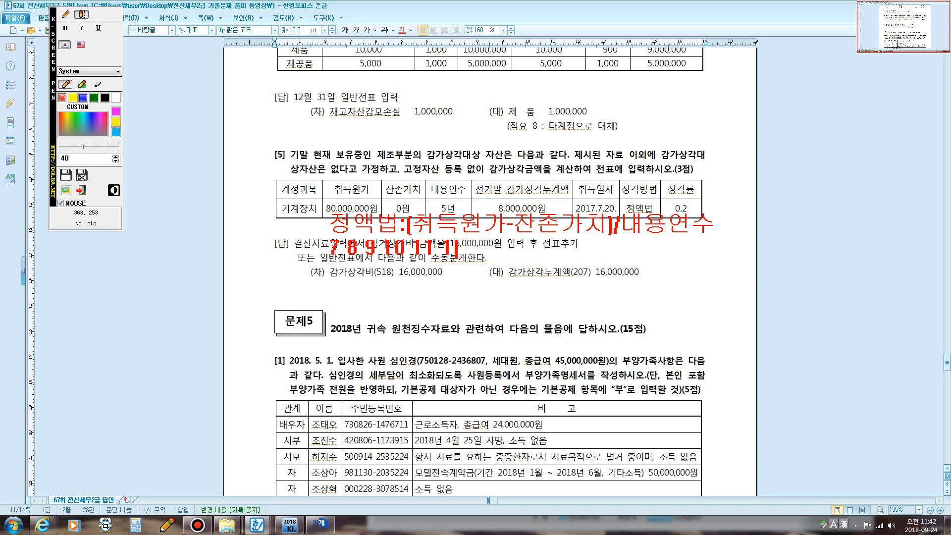
type("2")
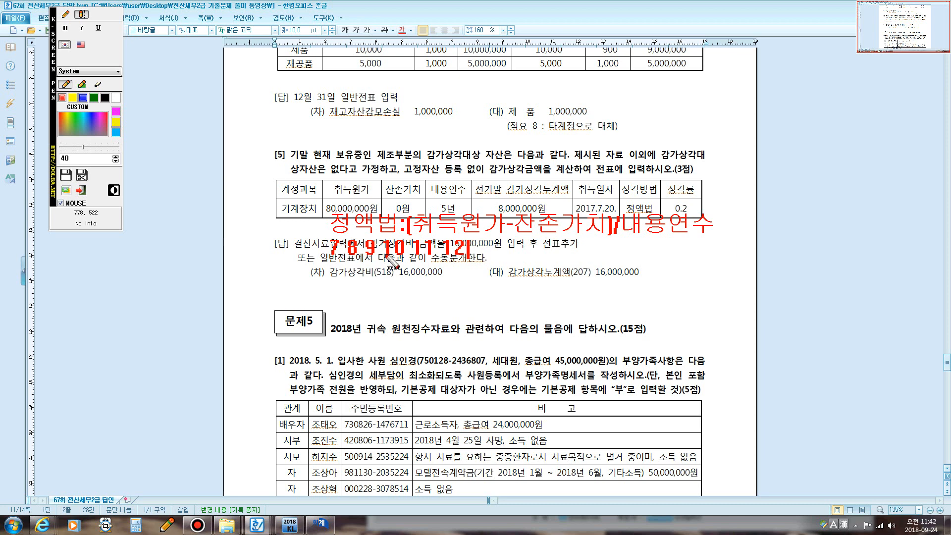
key("Escape")
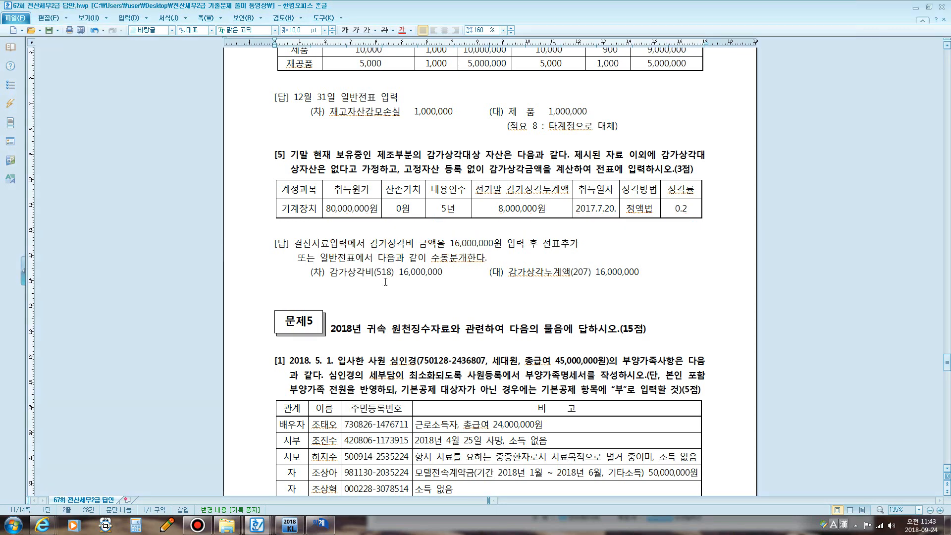
- Type and then erase 80,000,000 on the empty line below the table
left_click(341, 229)
type("80,000,000")
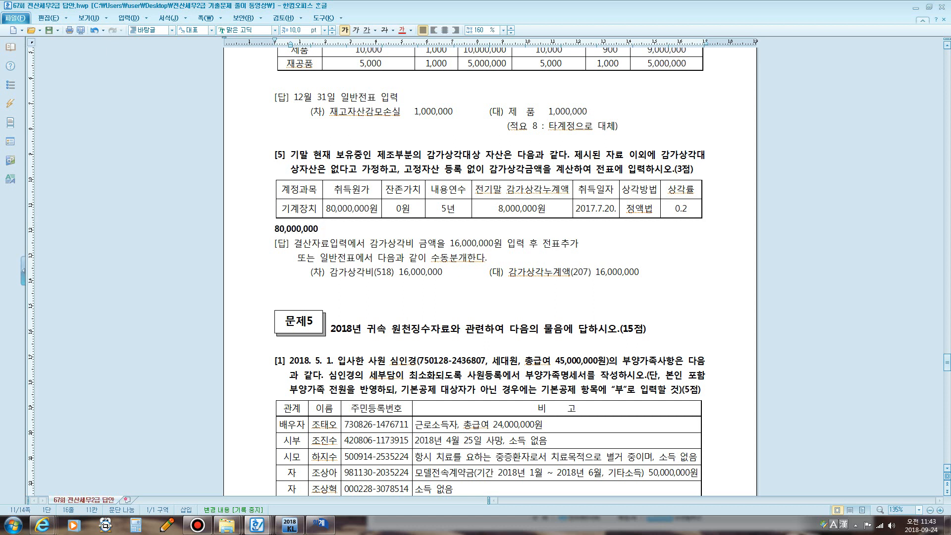
key("BackSpace")
key("BackSpace")
key("BackSpace")
key("BackSpace")
key("BackSpace")
key("BackSpace")
key("BackSpace")
key("BackSpace")
key("BackSpace")
key("BackSpace")
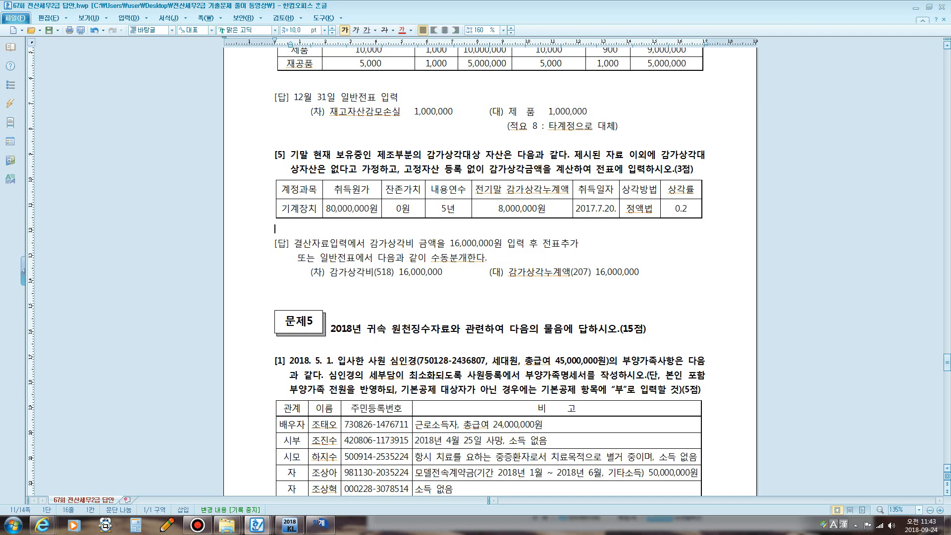
- Annotate 80,000,000-0/5=16,000,000, 6/12=8,000,000, and 감가상각비 8,000,000 / 감.누 8,000,000 in red
key("F12")
type("취")
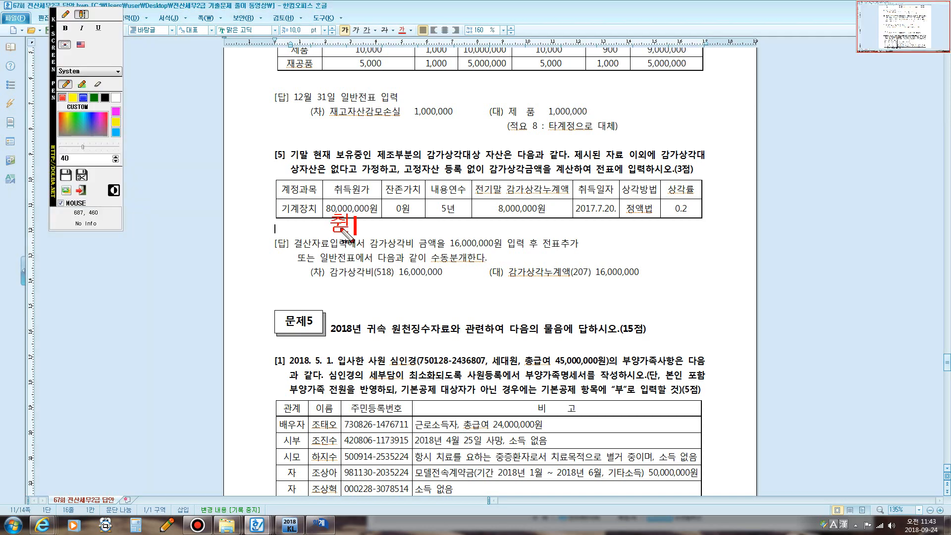
type("득원가80,000,000")
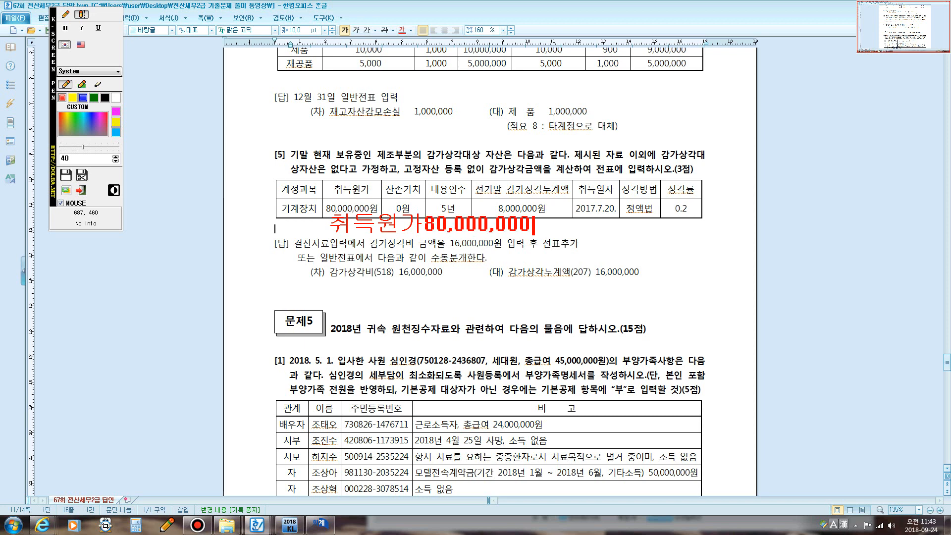
type("-0/")
type("5=16,000,000")
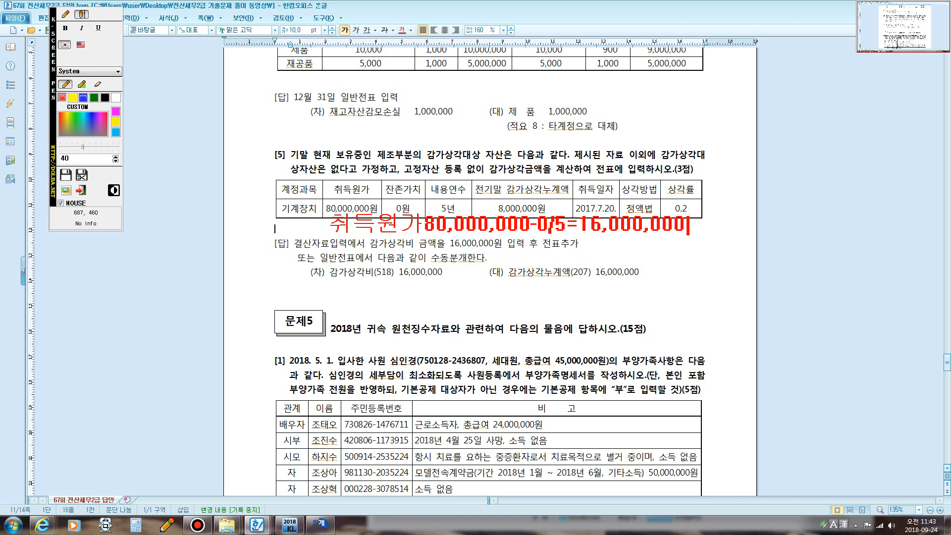
type("@6/1")
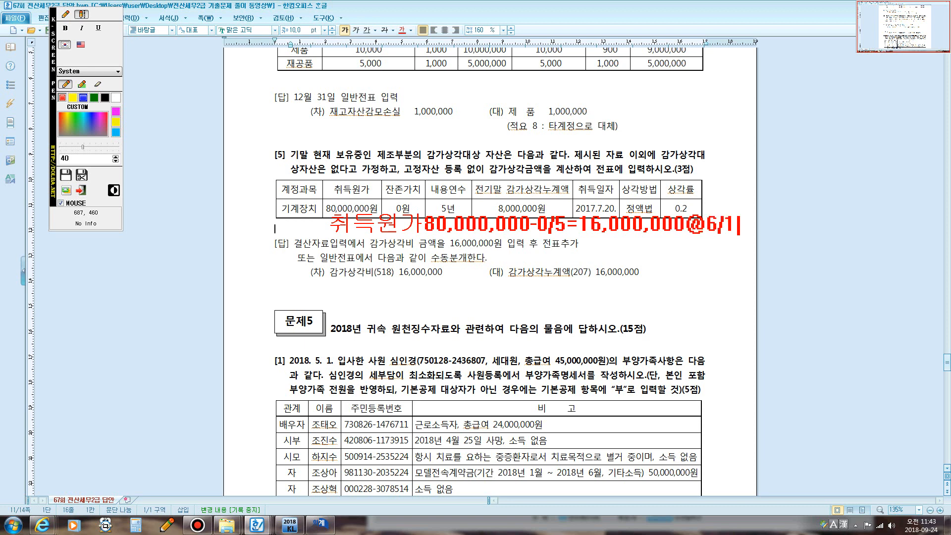
type("2=8,00")
type("0,000")
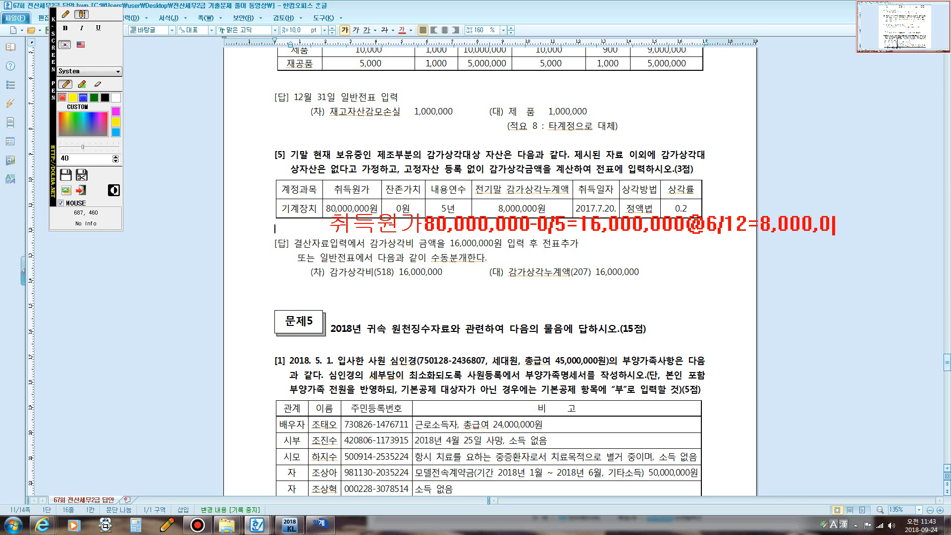
key("Return")
type("감가시")
type("상각비")
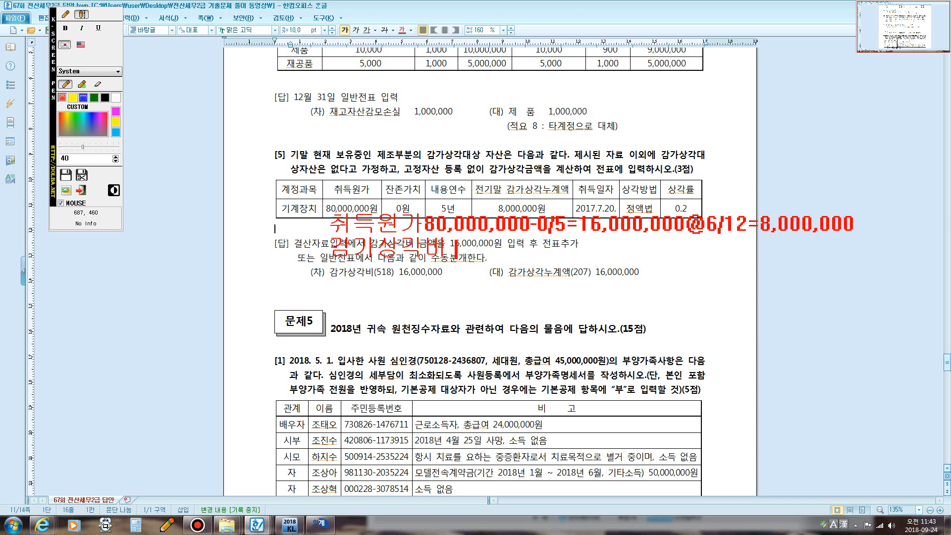
type(" 8,000,000")
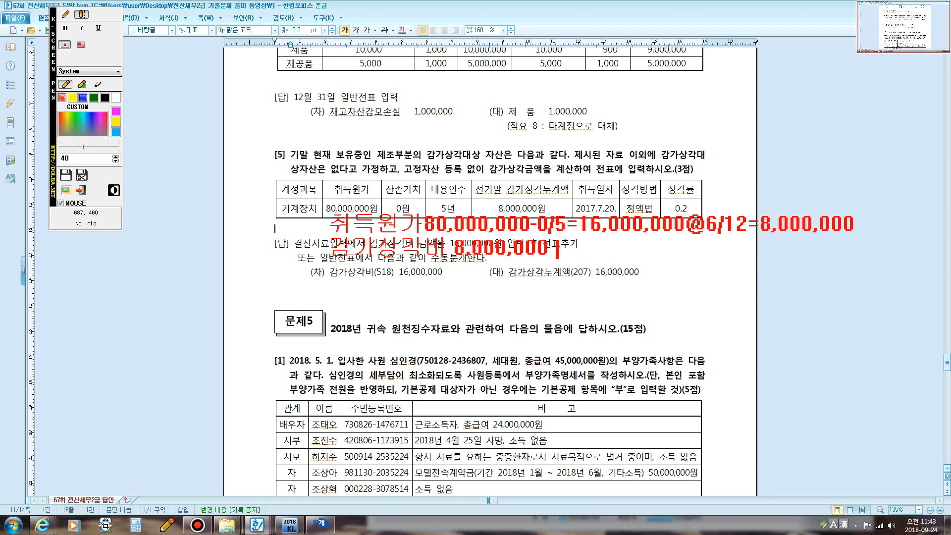
type("/ 감.누 8,000,000")
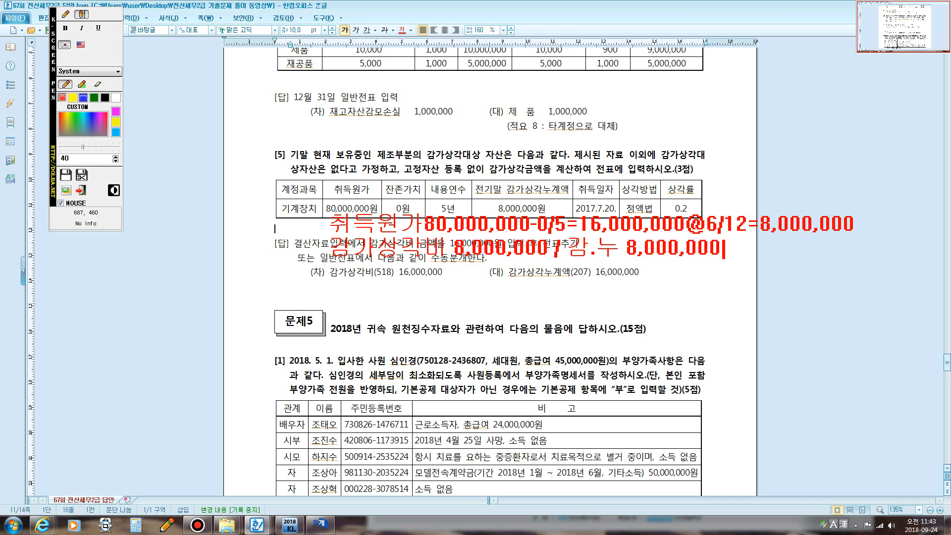
key("Return")
key("Return")
- Note 감가상각비 16,000,000 / 감.누 16,000,000, wipe the red notes, and close 일반전표입력
type("감갓상각")
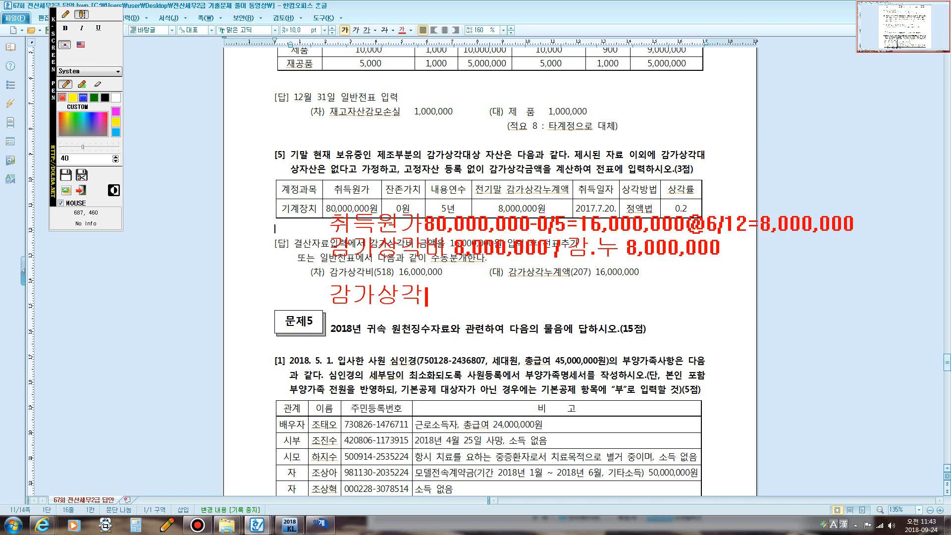
type("비 16,000")
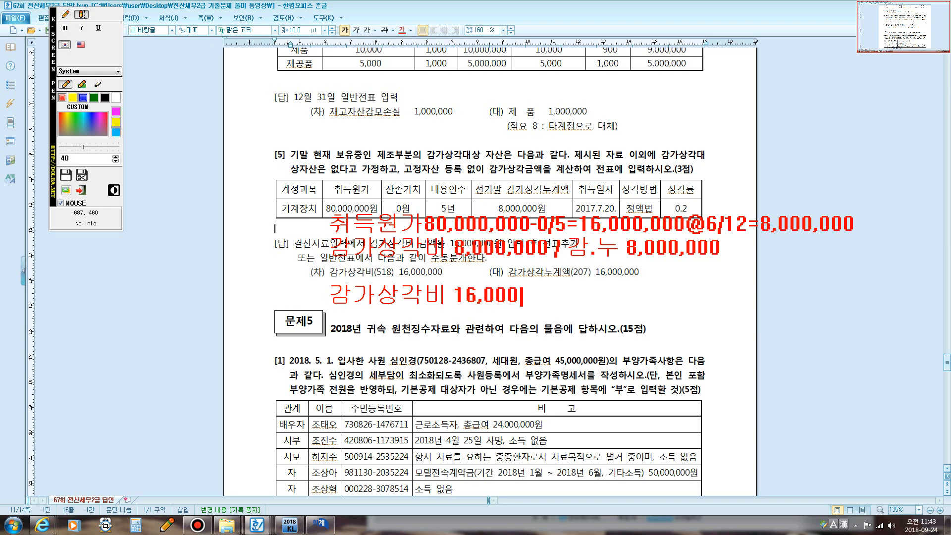
type(",000 / 감")
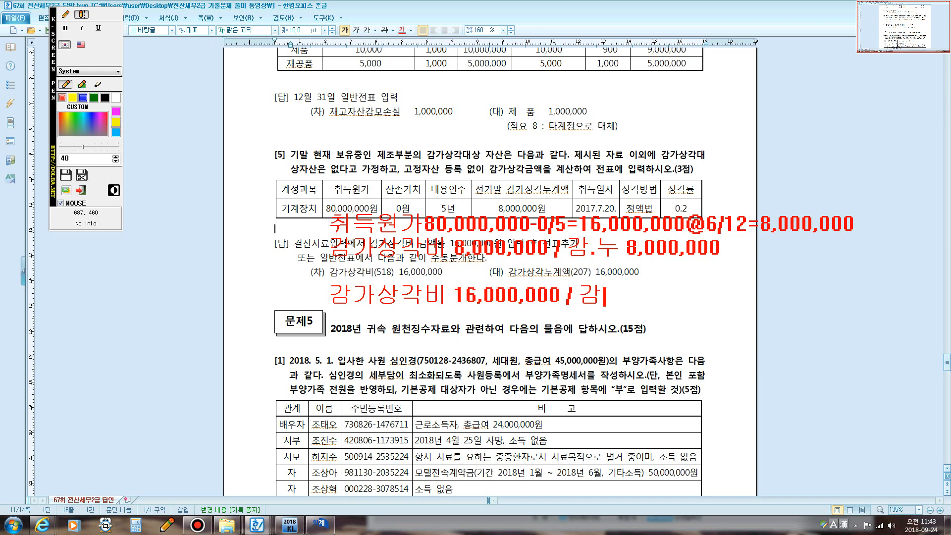
type(".누 16,")
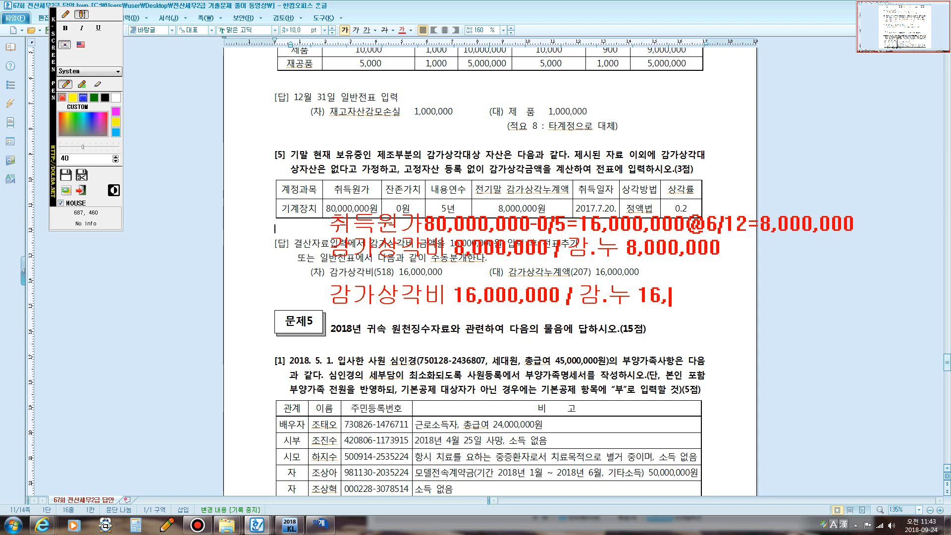
type("000,000")
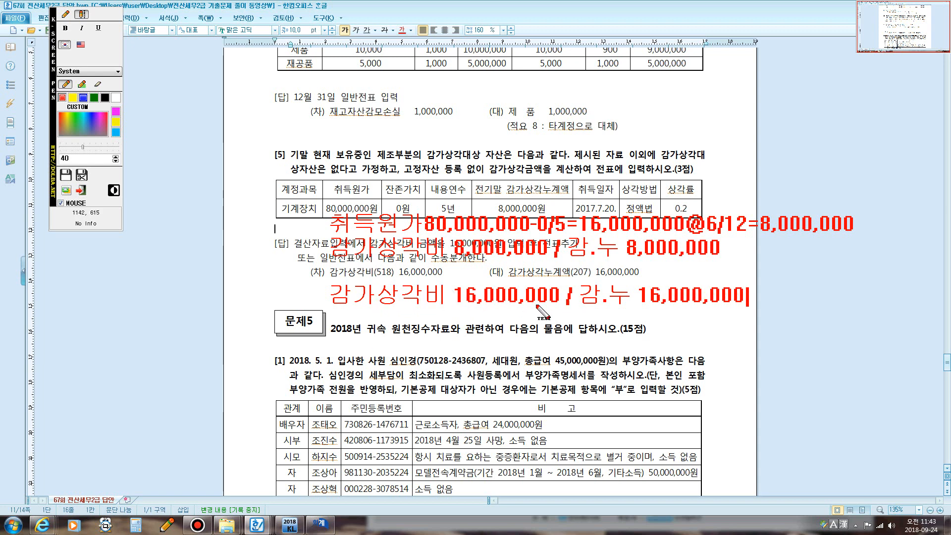
key("Escape")
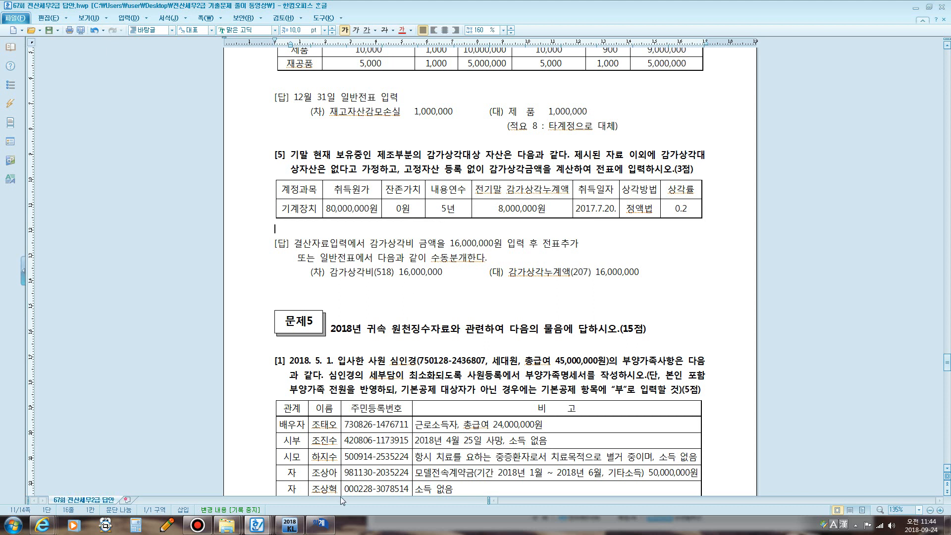
left_click(319, 524)
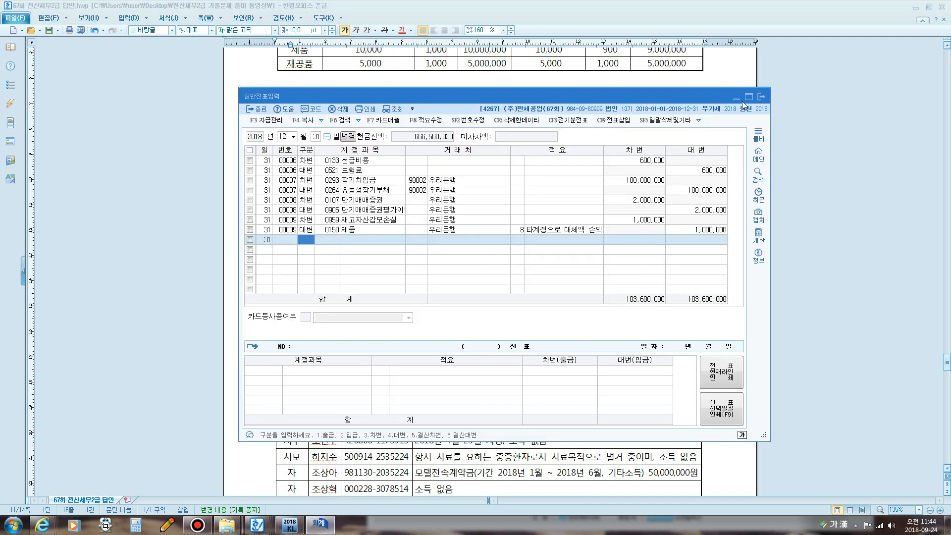
left_click(762, 97)
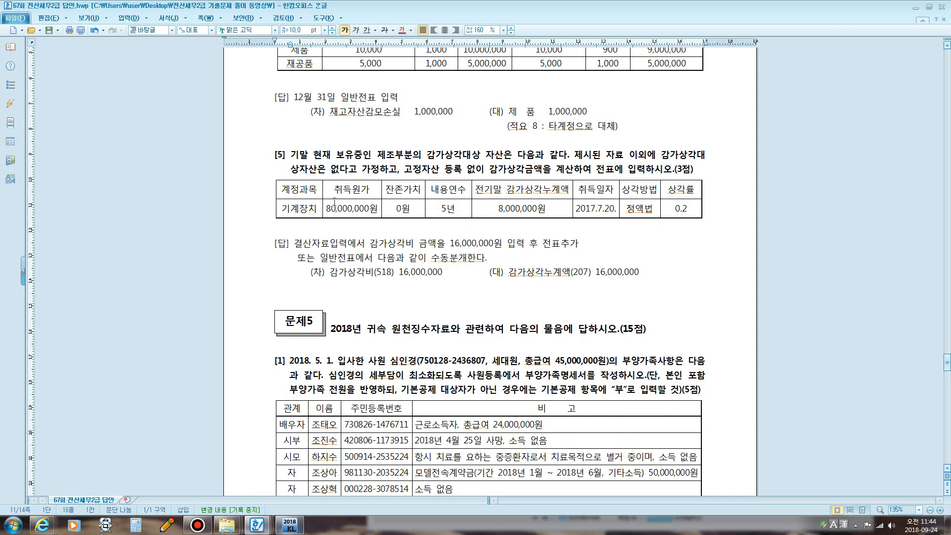
left_click(449, 167)
- In 고정자산등록, start machinery asset 000011 under account 0206, acquired 2017-07-20
left_click_drag(464, 168, 515, 170)
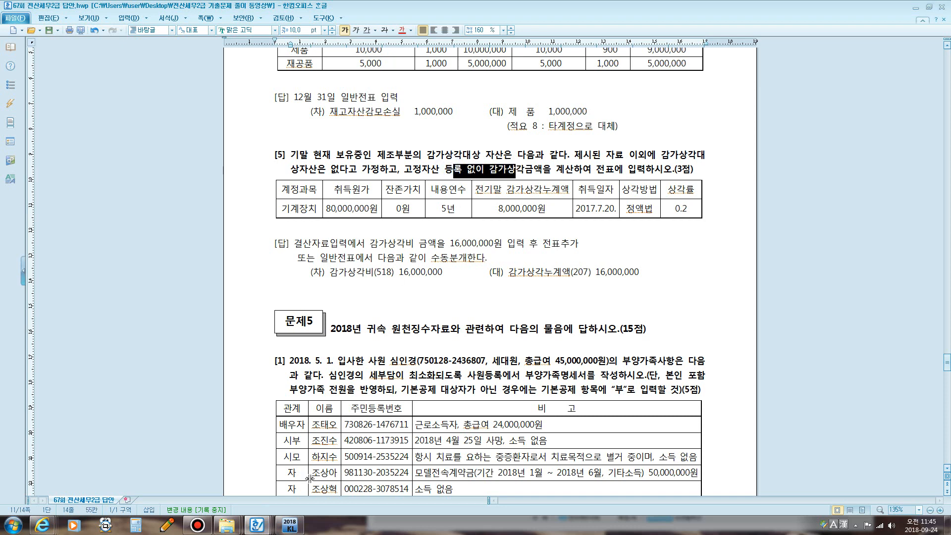
left_click(295, 528)
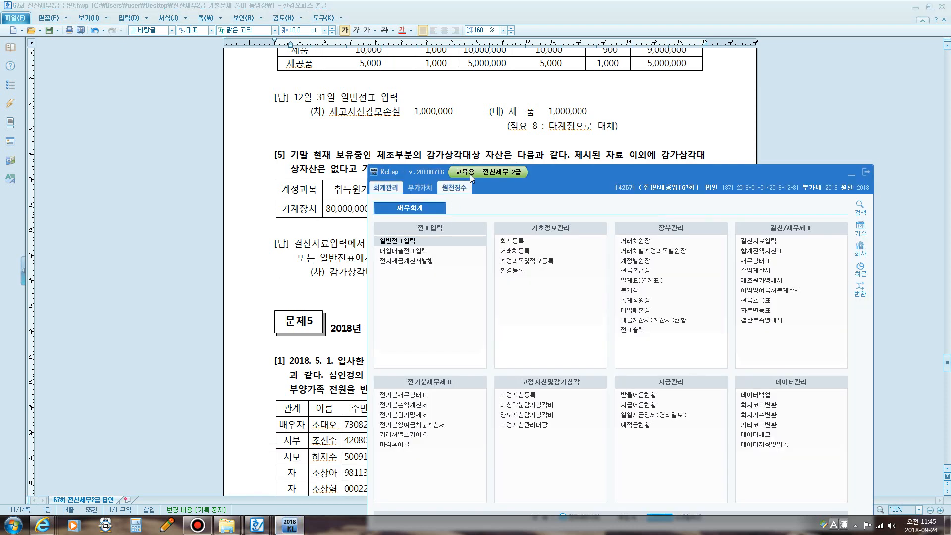
left_click_drag(547, 174, 473, 145)
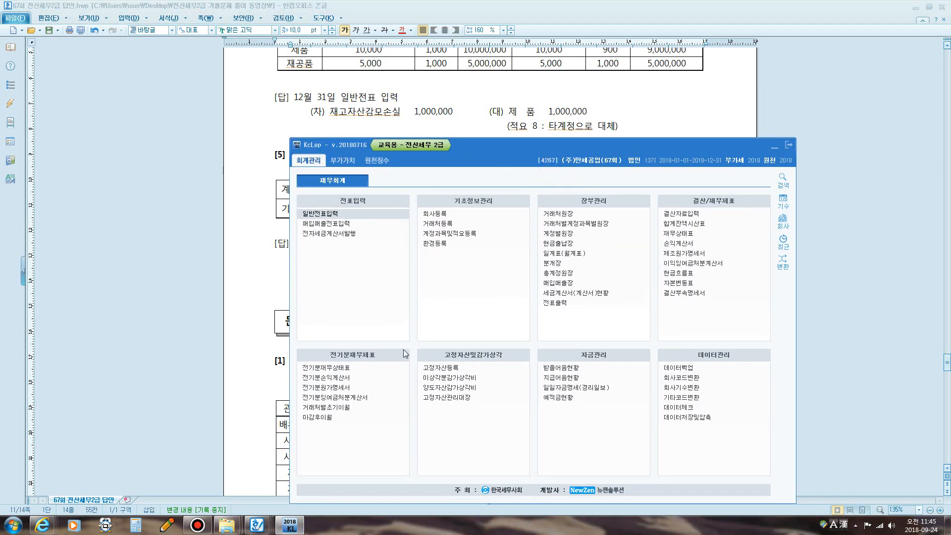
left_click(451, 371)
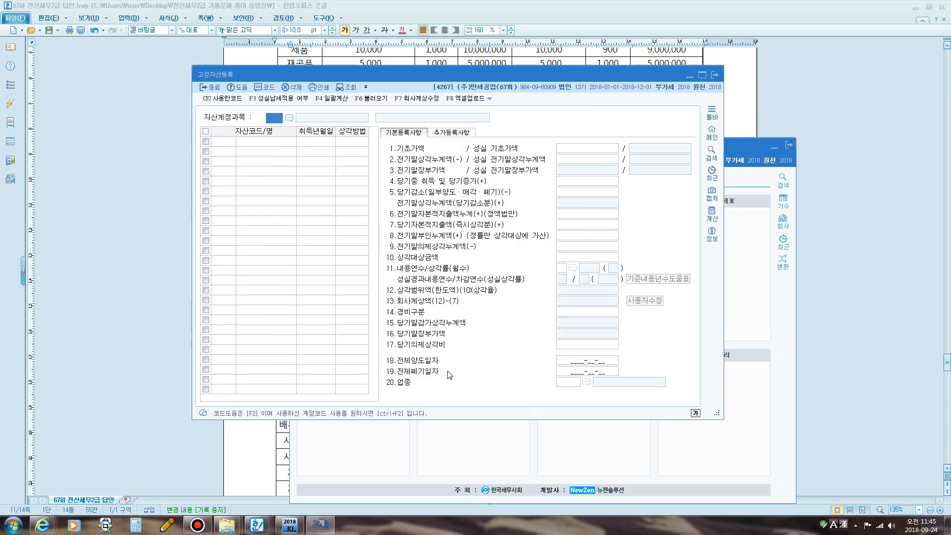
type("0206")
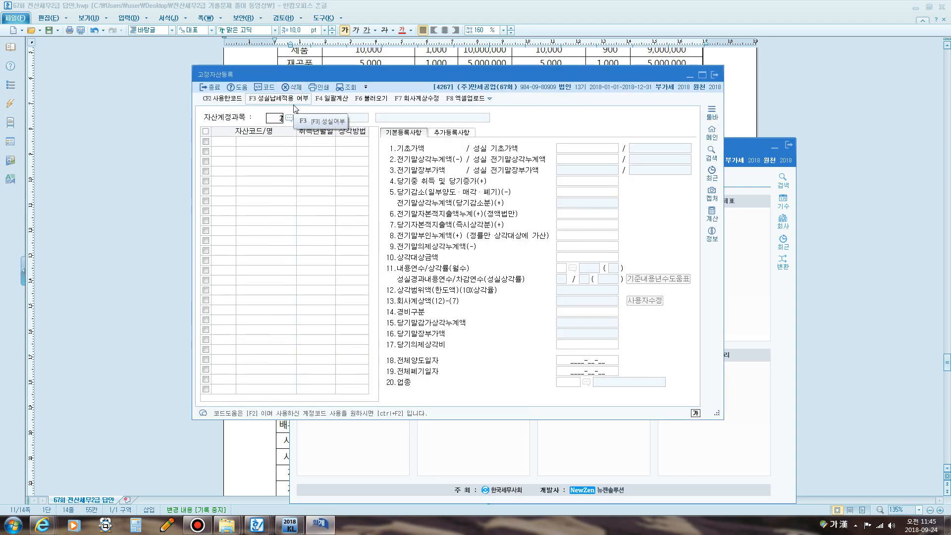
key("Return")
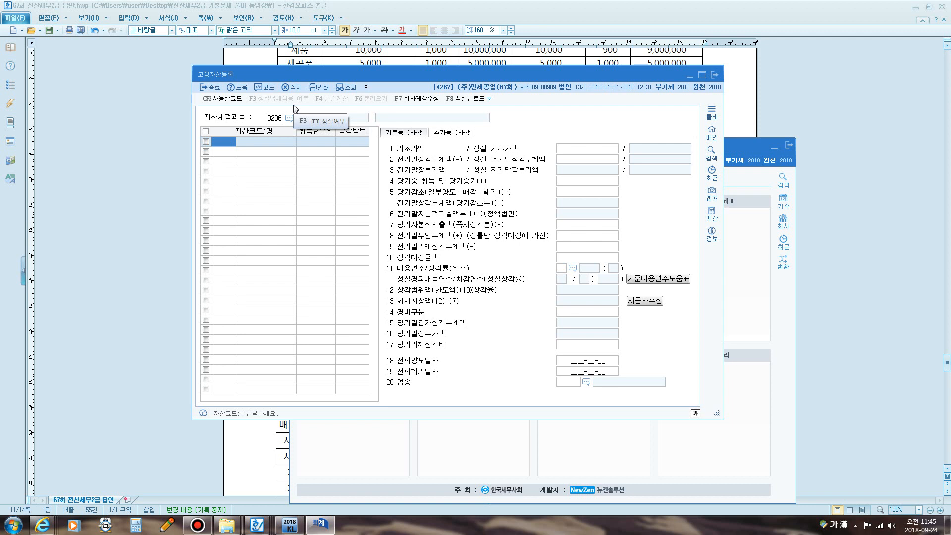
type("11")
key("Return")
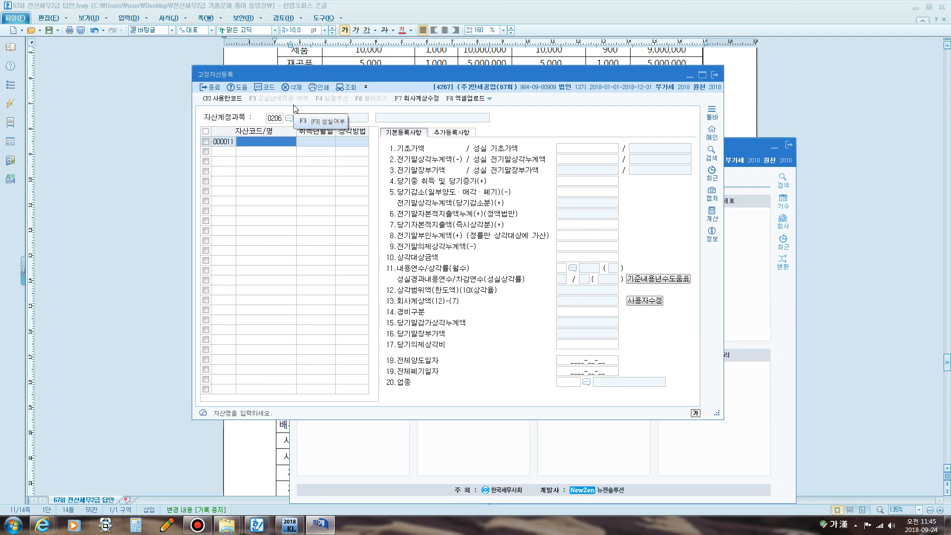
type("ㄱㄷㄱ")
key("Return")
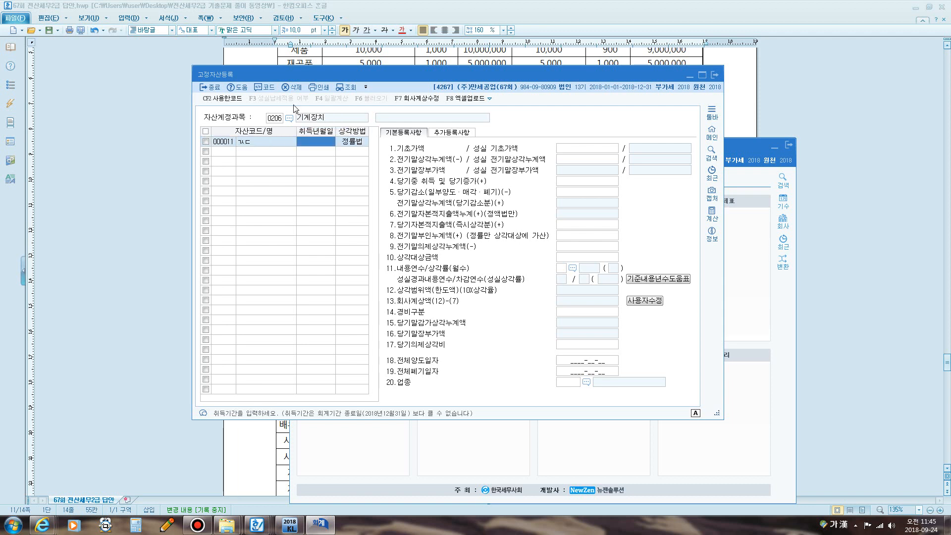
type("2017-07-20")
key("Return")
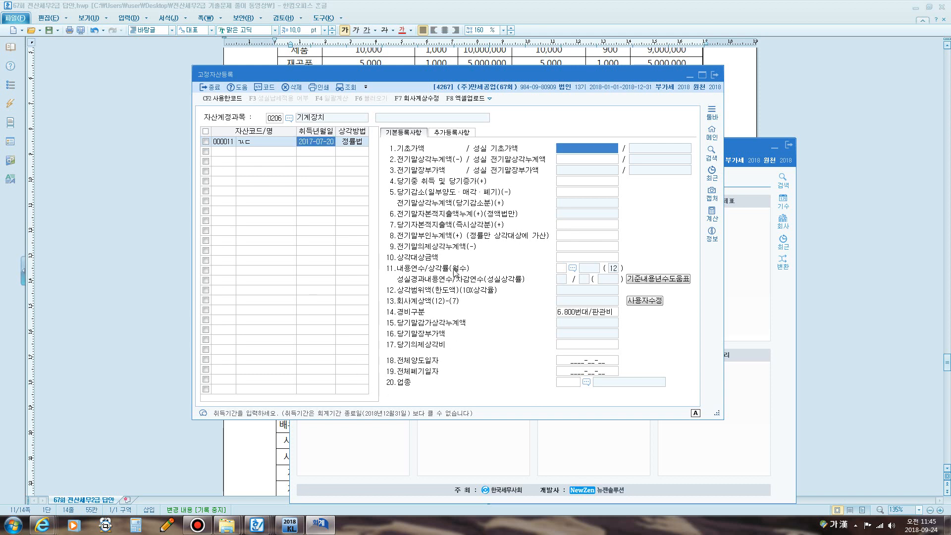
- Set 정액법, cost 80,000,000, prior accumulated depreciation 8,000,000 and a 5-year life
left_click(350, 141)
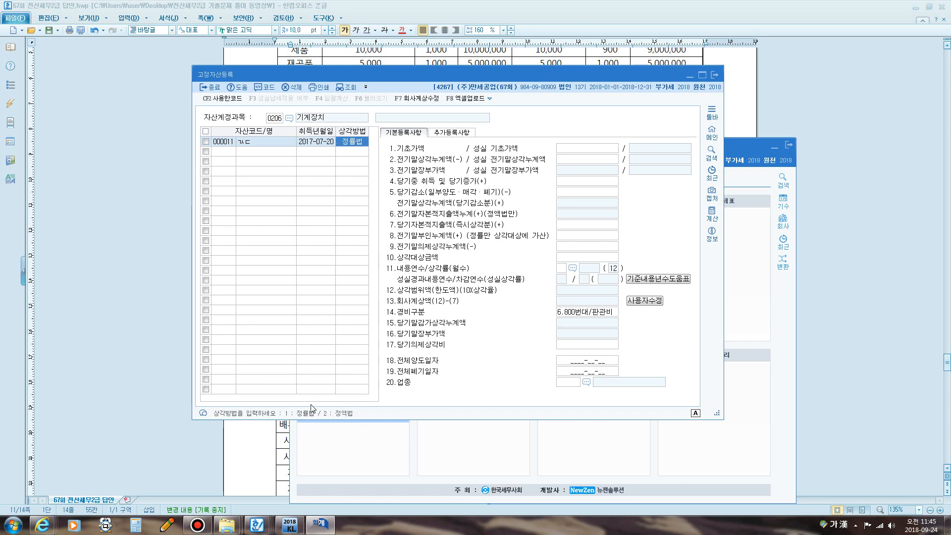
key("2")
key("Return")
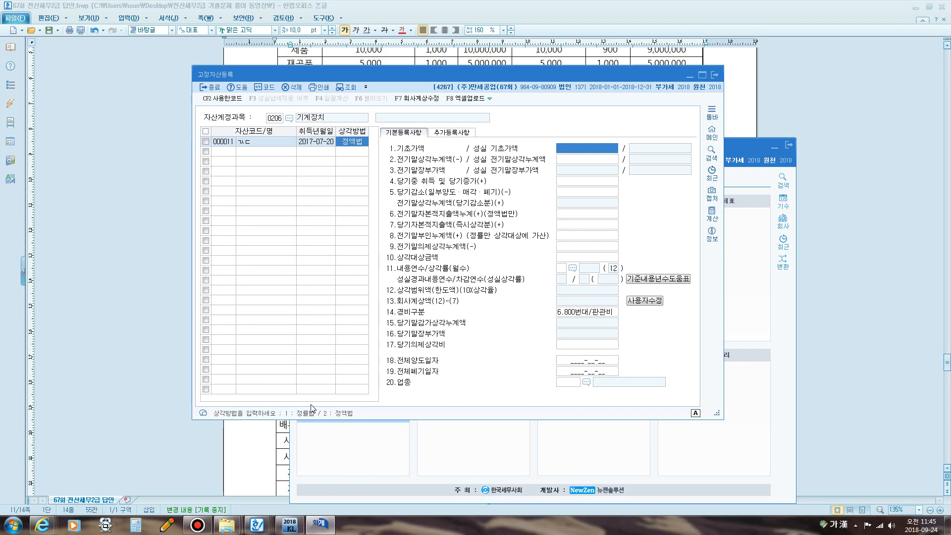
type("8")
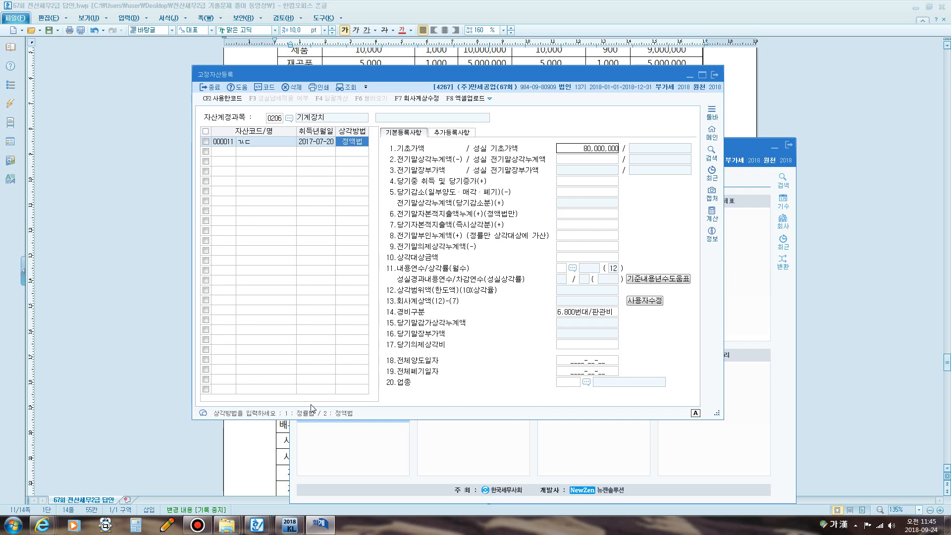
type("0,000,000")
key("Return")
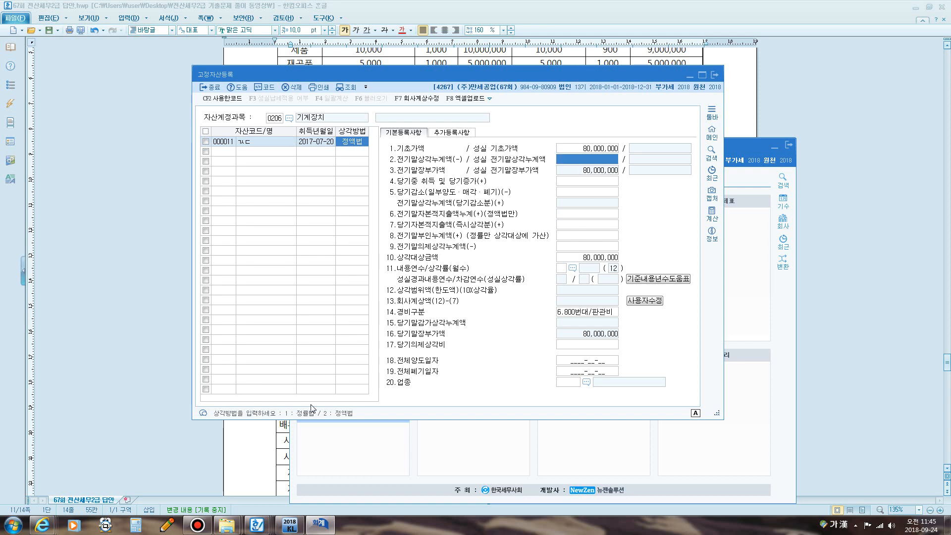
type("8000000")
key("Return")
key("Return")
key("Return")
key("Return")
key("Return")
key("Return")
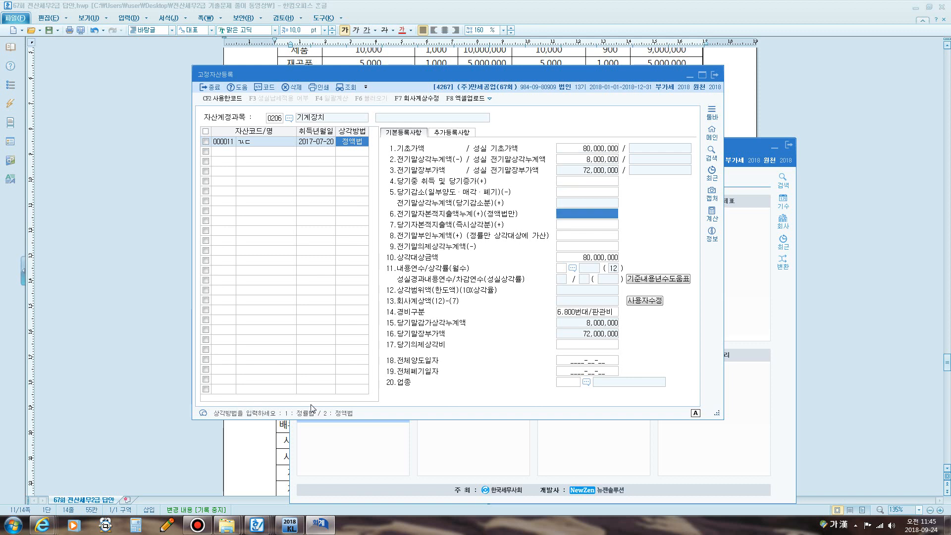
key("Return")
key("Return")
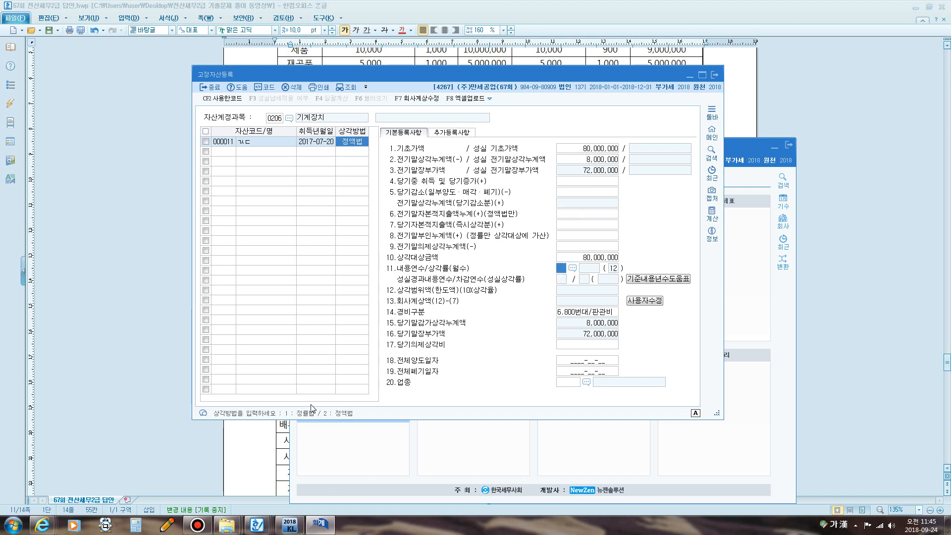
type("5")
key("Return")
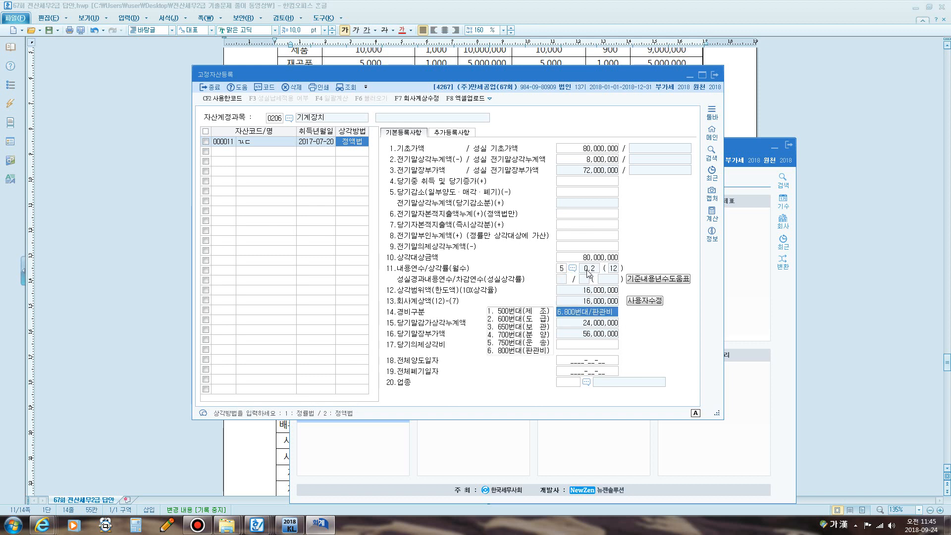
key("F12")
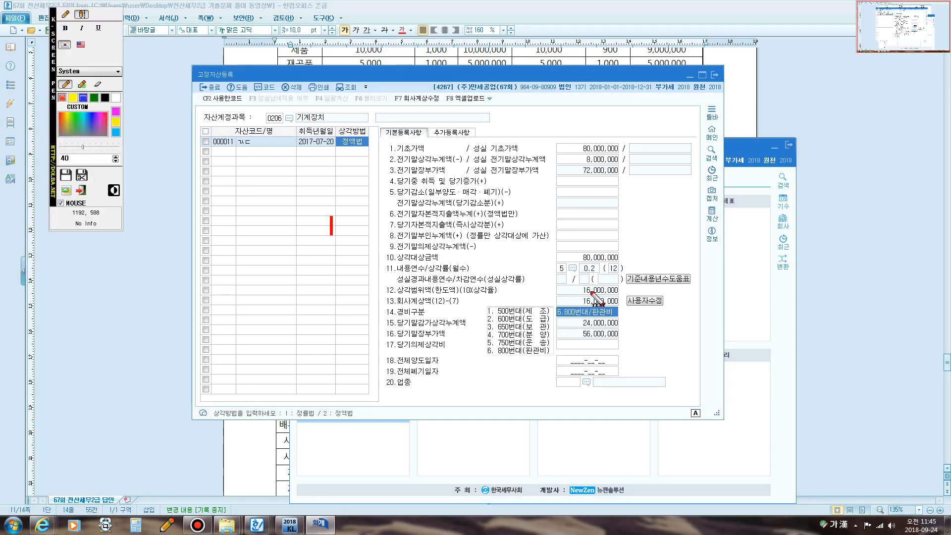
- Circle the 16,000,000 depreciation limit and underline its label in red, then clear the marks
left_click(65, 14)
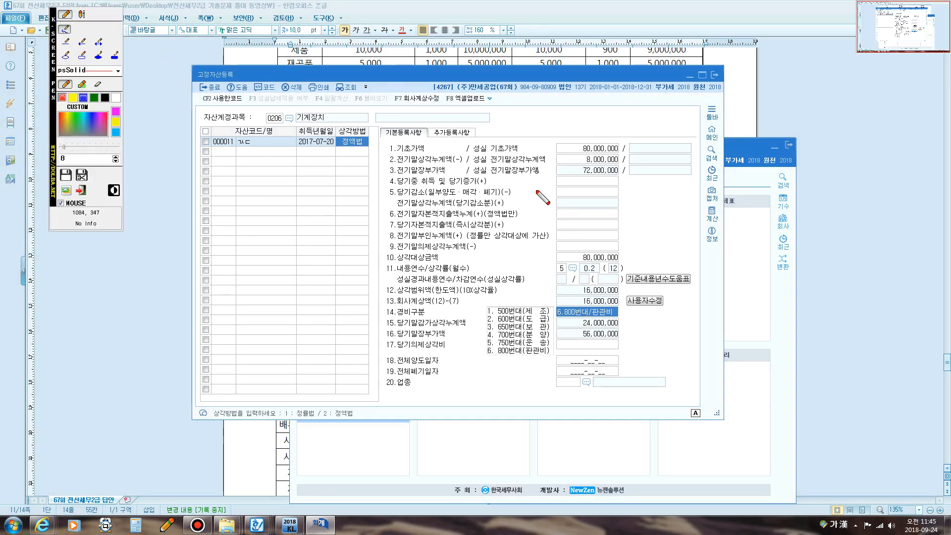
mouse_move(585, 297)
left_mouse_down()
mouse_move(623, 287)
mouse_move(577, 286)
mouse_move(584, 296)
left_mouse_up()
left_click_drag(405, 293, 507, 296)
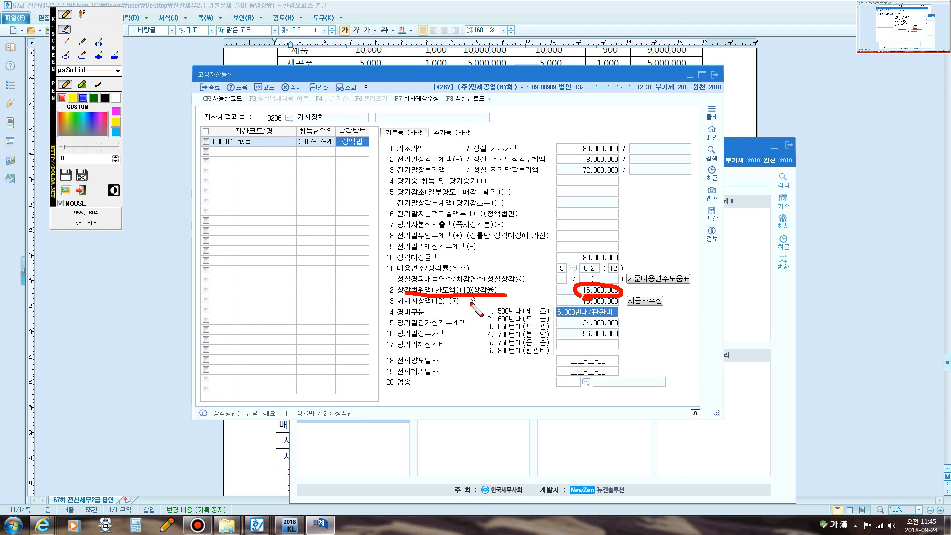
key("Escape")
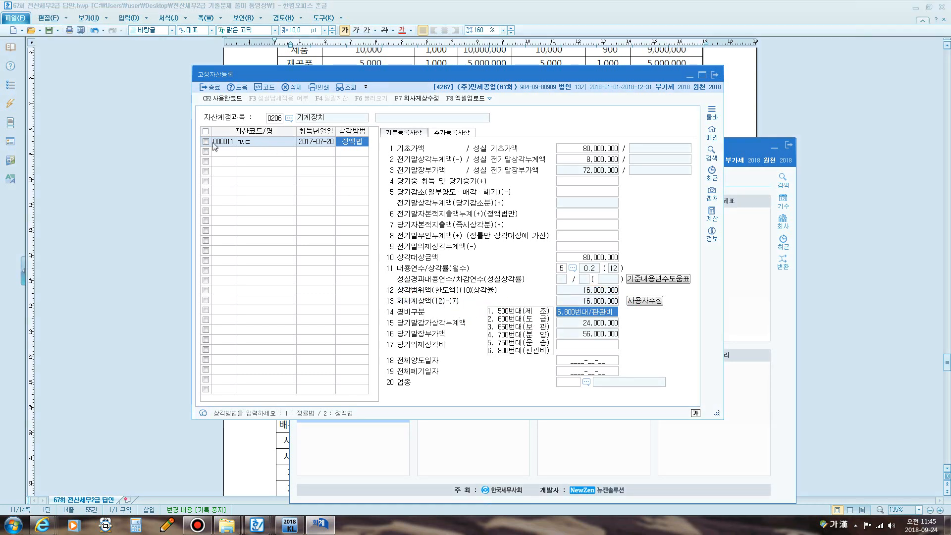
- Delete machinery asset 000011 and close fixed asset registration
left_click(206, 143)
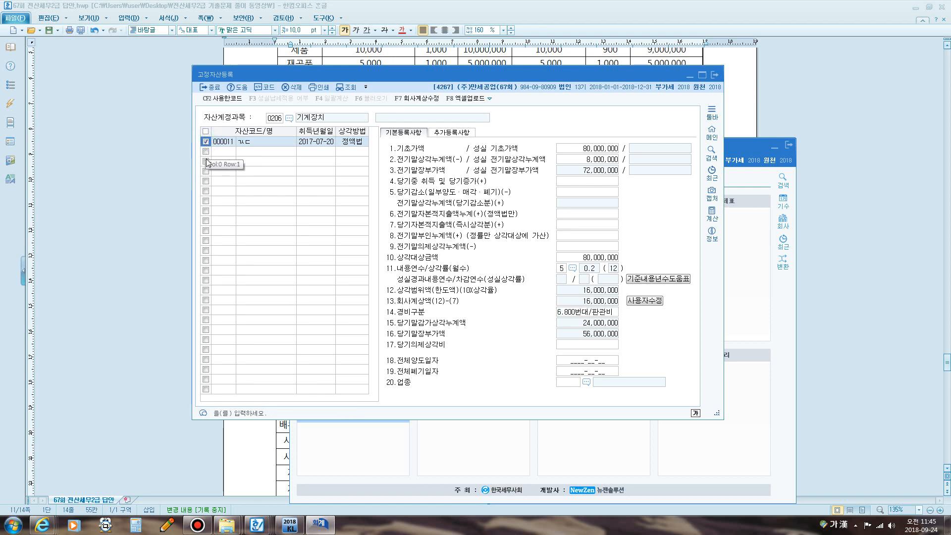
key("F5")
left_click(469, 261)
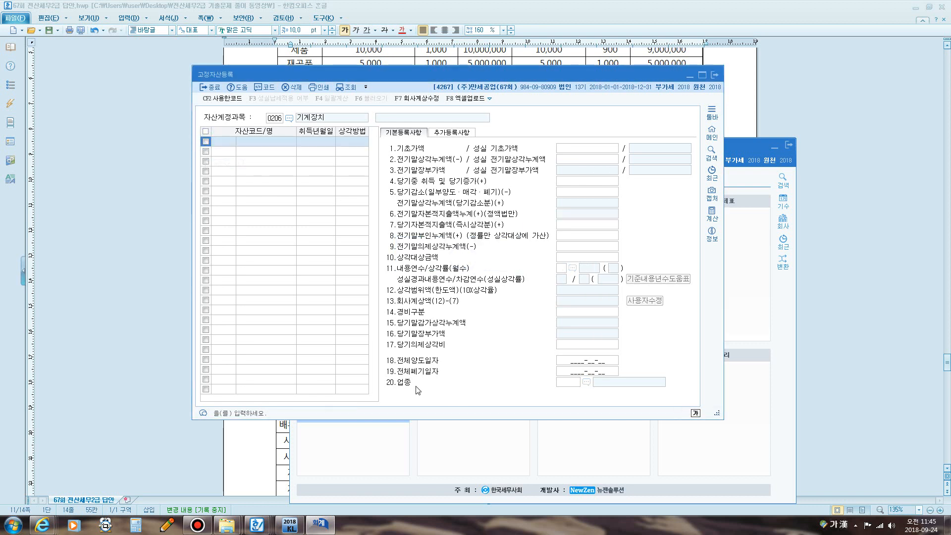
left_click(712, 78)
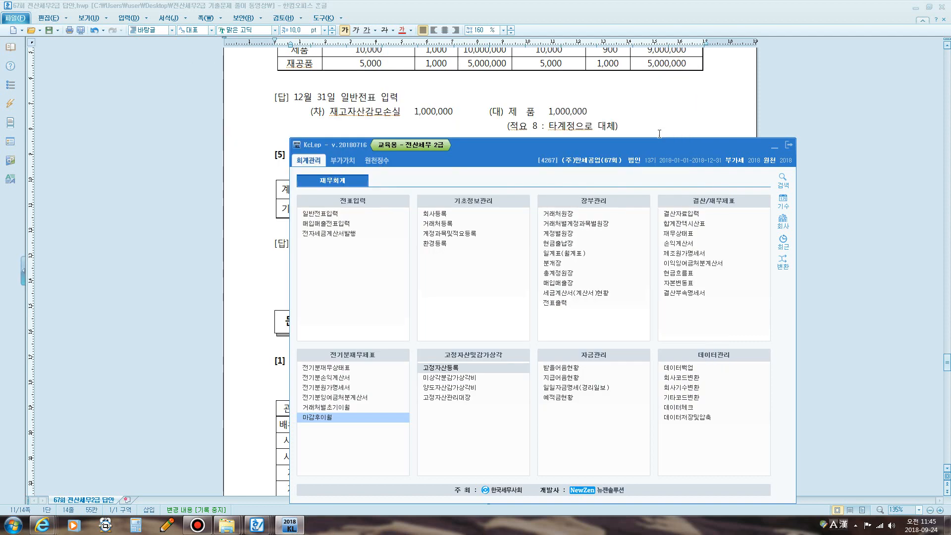
- Open 결산자료입력 from the KcLep main menu and move its window aside
left_click(656, 122)
scroll(657, 122, "down", 1)
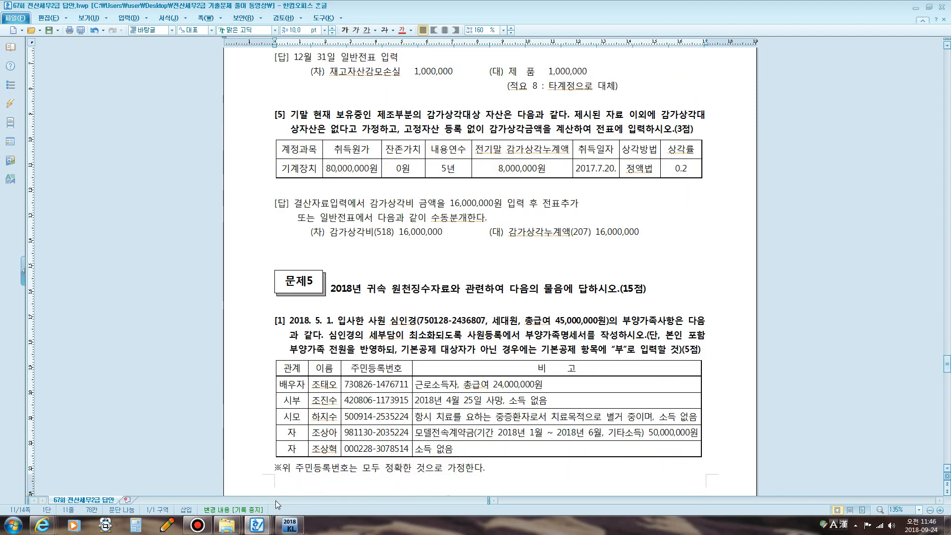
left_click(291, 525)
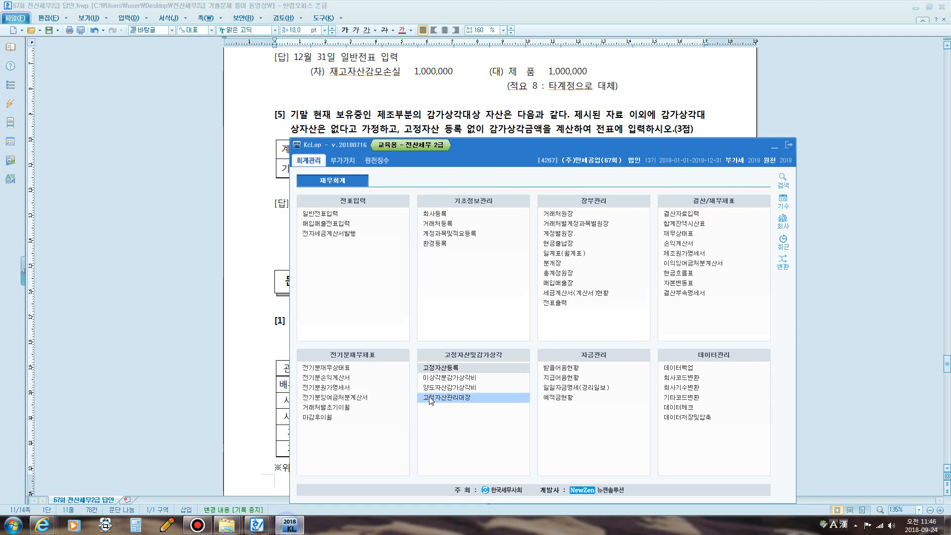
left_click(664, 212)
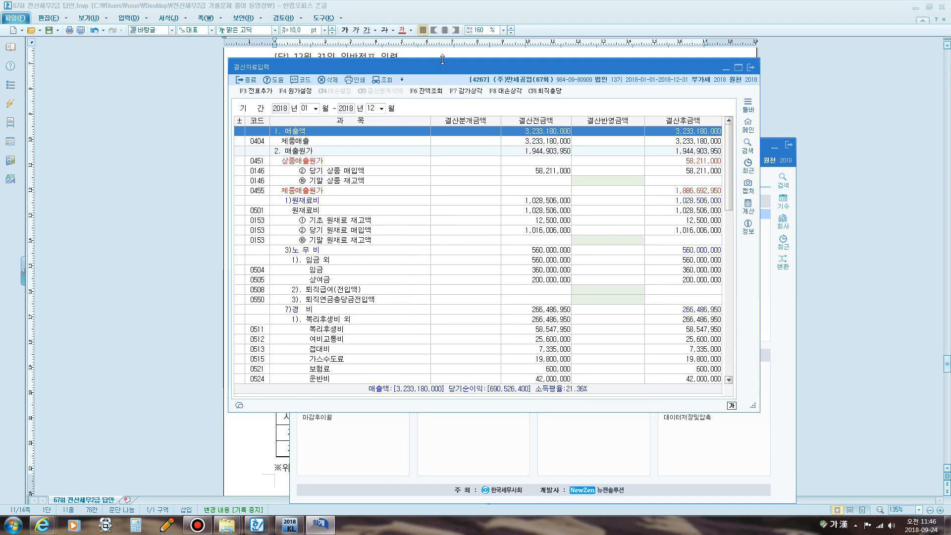
left_click_drag(442, 60, 365, 65)
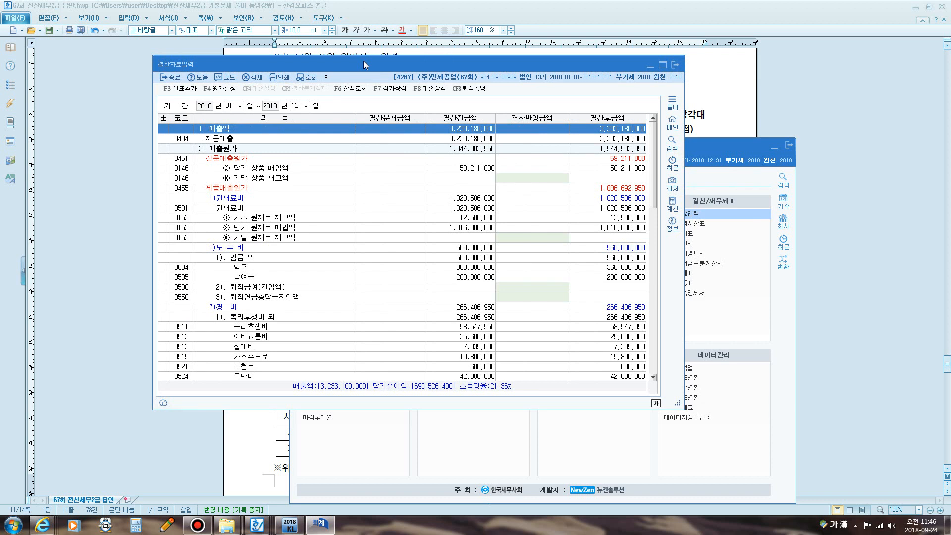
- Enter 9,000,000 for 기말 재공품 재고액, found via a 기말 search
key("ctrl+f")
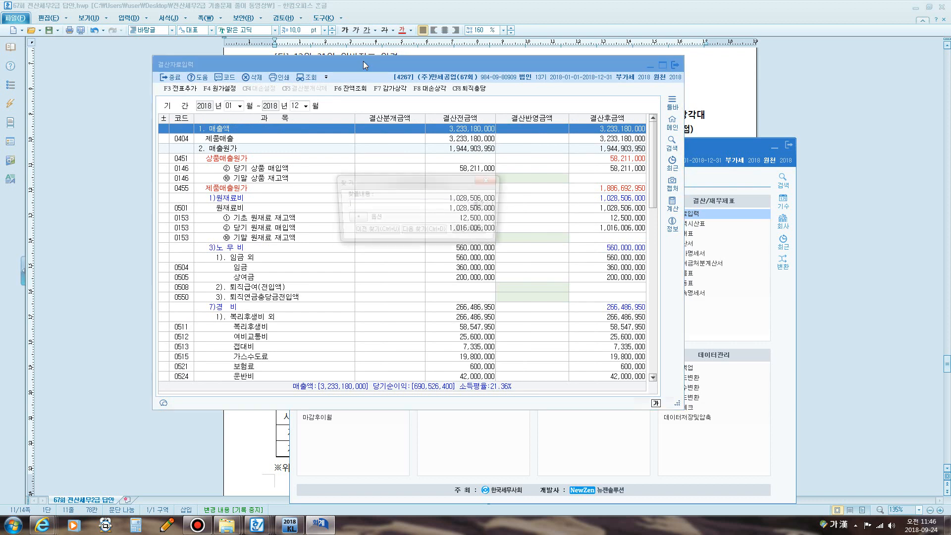
type("기말")
key("Return")
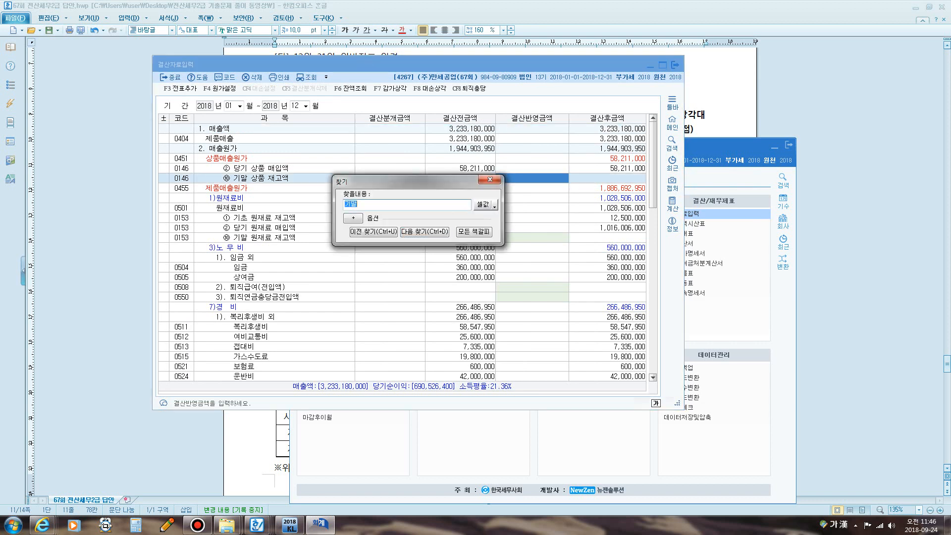
key("Return")
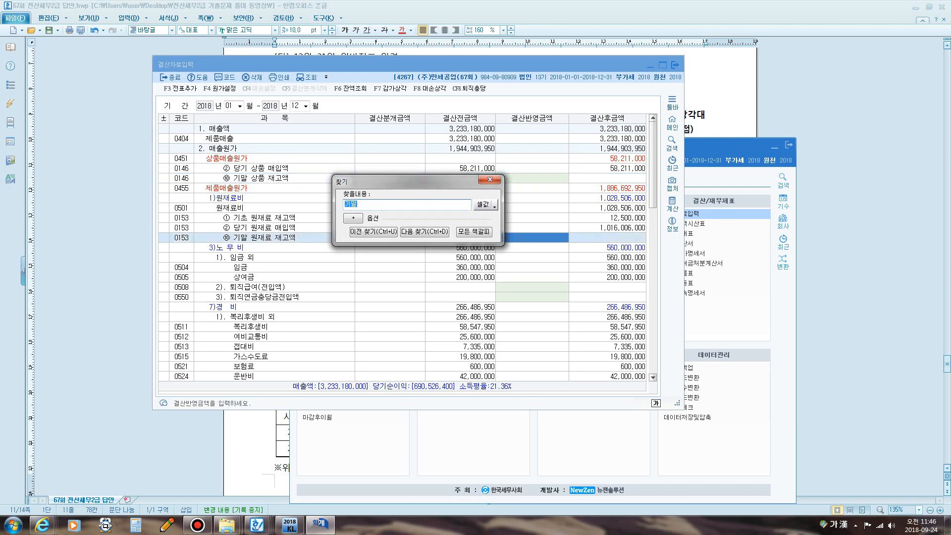
key("Return")
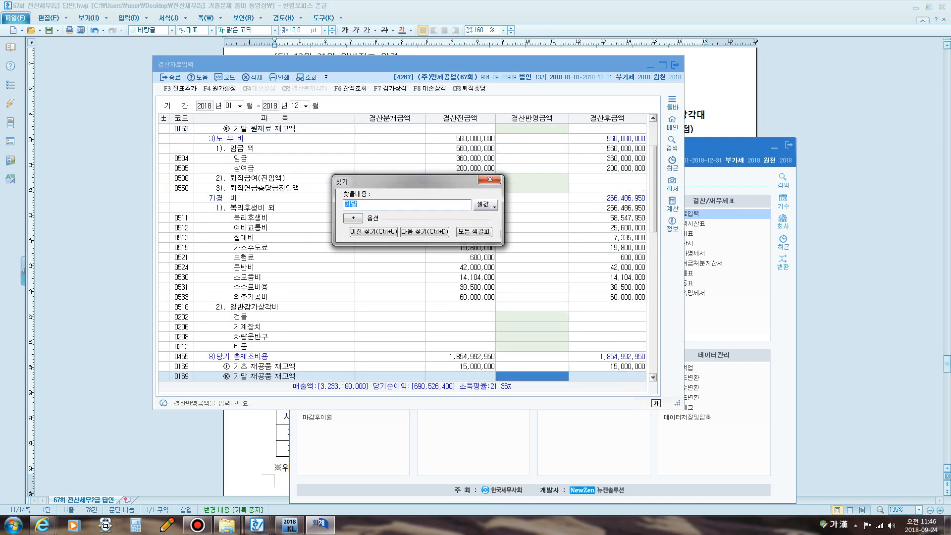
key("Escape")
scroll(431, 171, "down", 2)
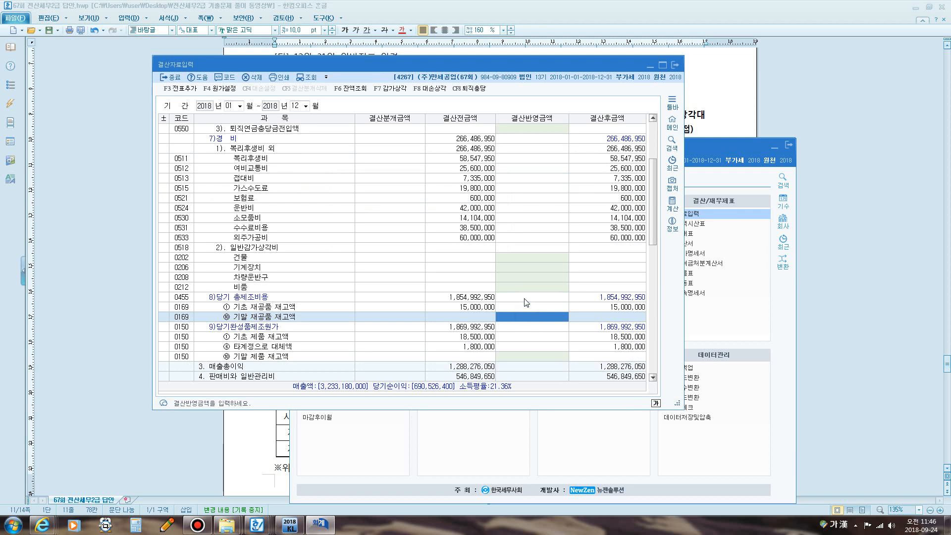
type("9000000")
key("Return")
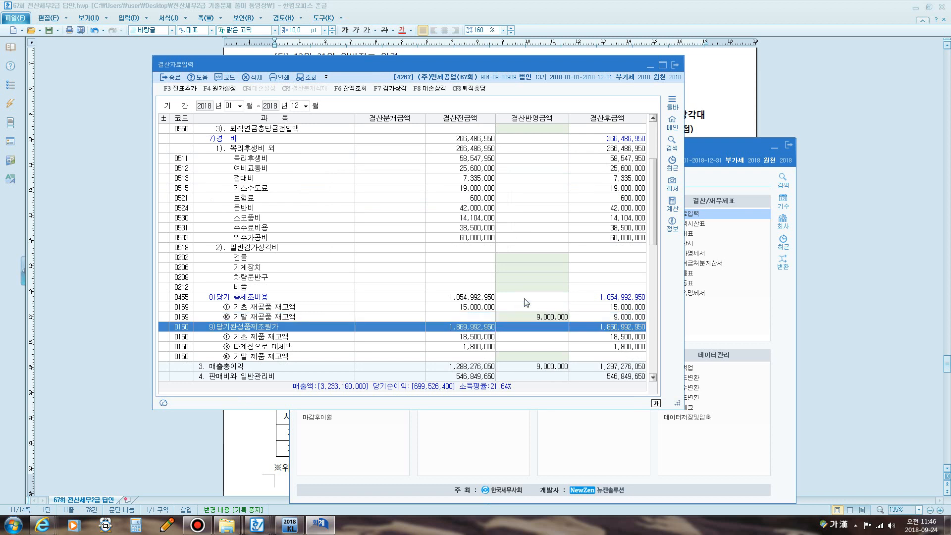
- Enter 5,000,000 for 기말 제품 재고액
key("ctrl+f")
key("Return")
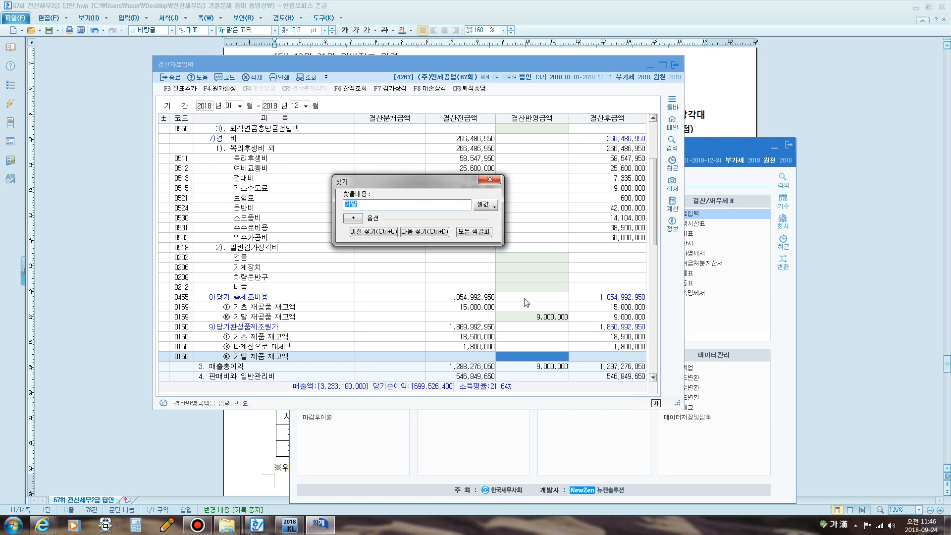
type("5")
key("Escape")
type("5++")
key("Return")
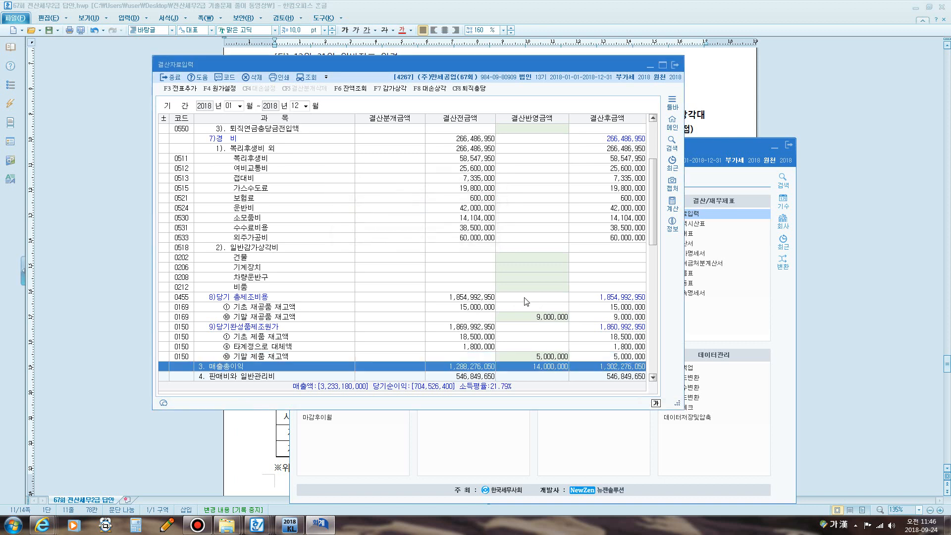
- Search 감가 to reach 0518 일반감가상각비, marking the 0818 row in red along the way
scroll(526, 298, "down", 2)
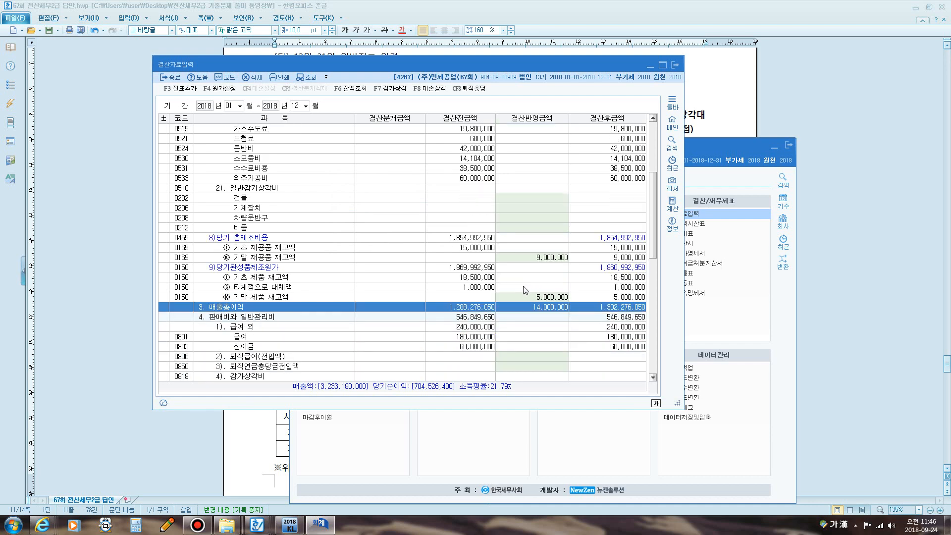
key("ctrl+f")
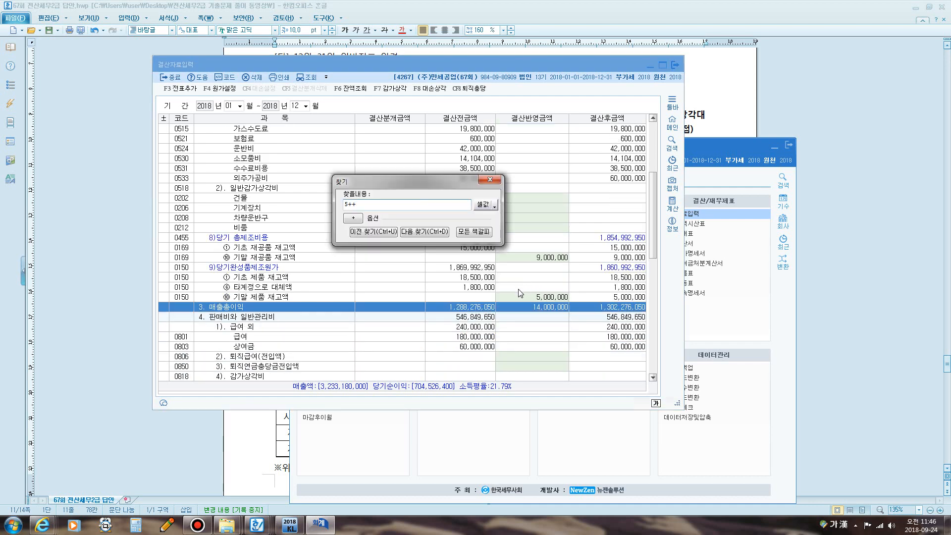
type("감가")
key("Return")
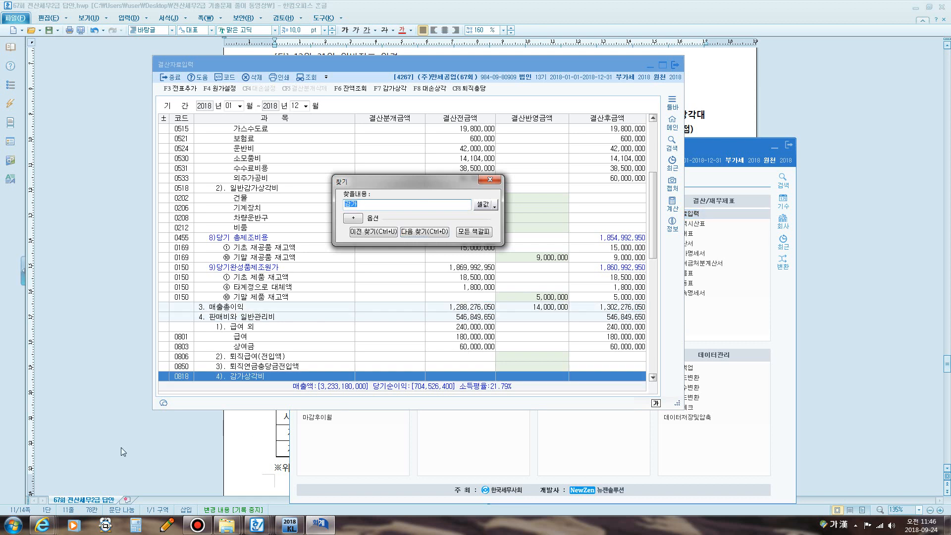
key("F12")
mouse_move(196, 379)
left_mouse_down()
mouse_move(189, 368)
mouse_move(170, 382)
left_mouse_up()
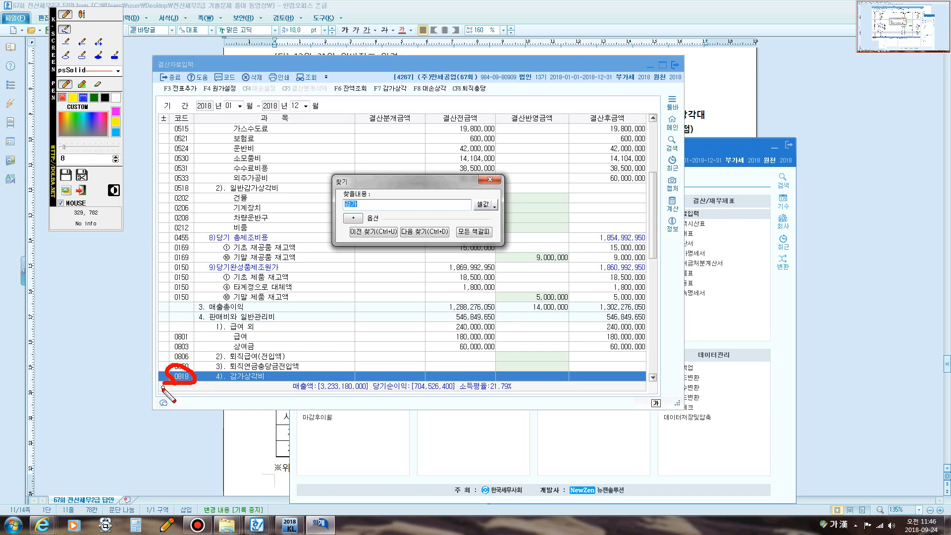
key("F12")
key("Return")
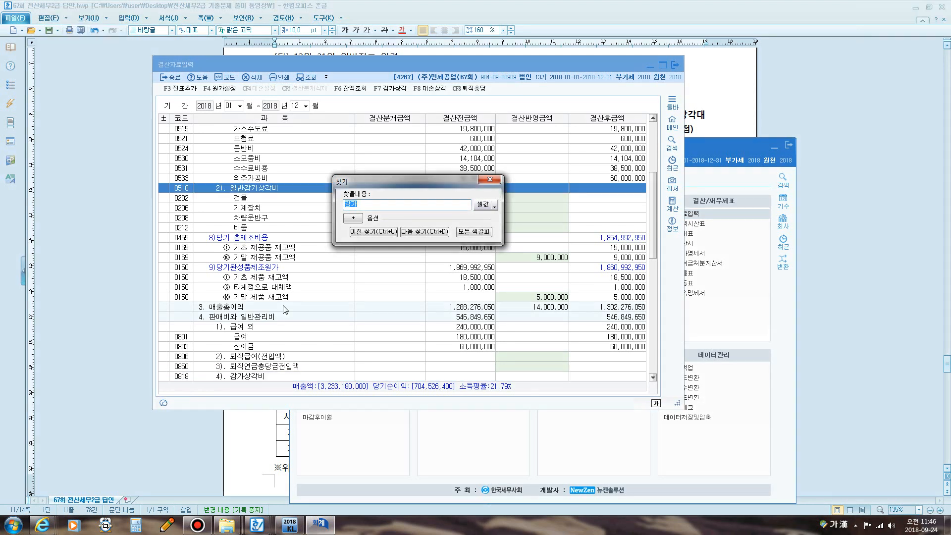
left_click(487, 180)
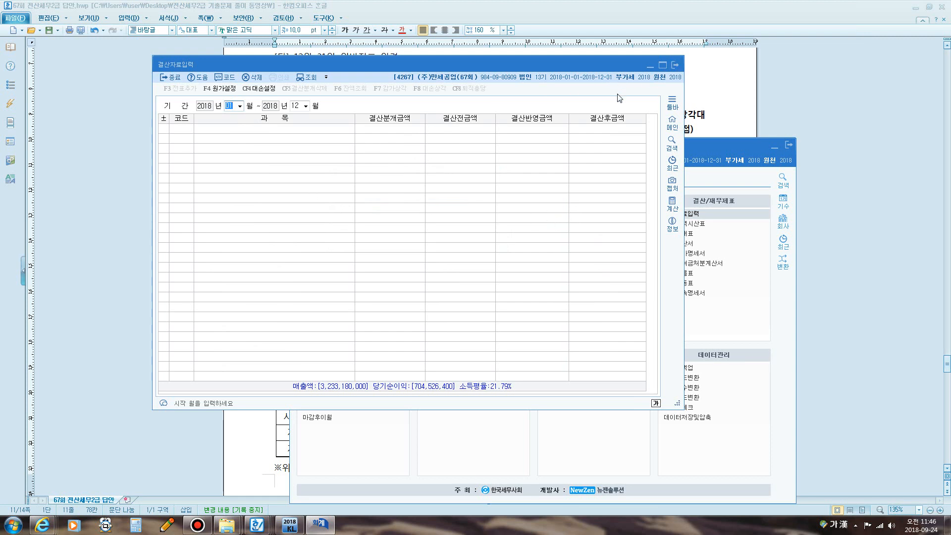
- Reload the earlier January–December 2018 settlement data and jump to 0518 일반감가상각비
key("Return")
key("Return")
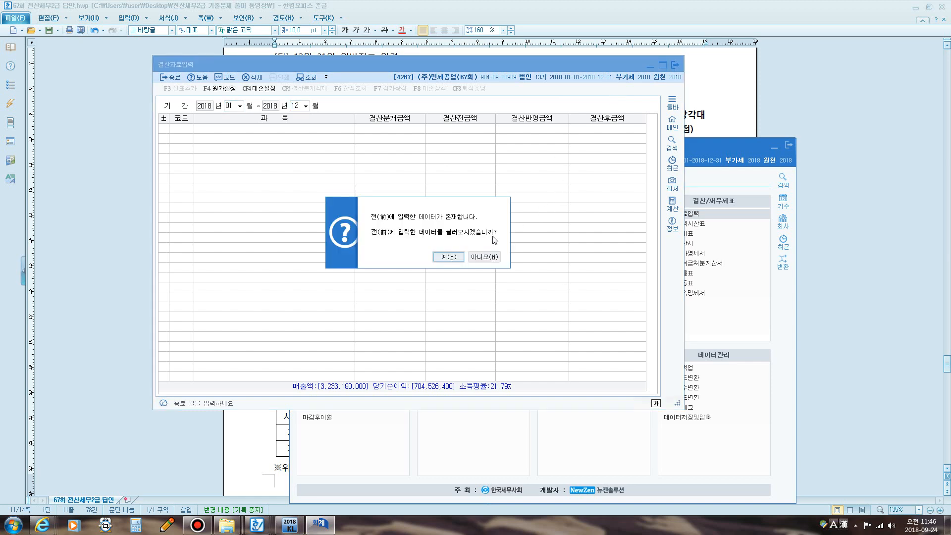
left_click(448, 256)
scroll(523, 275, "down", 3)
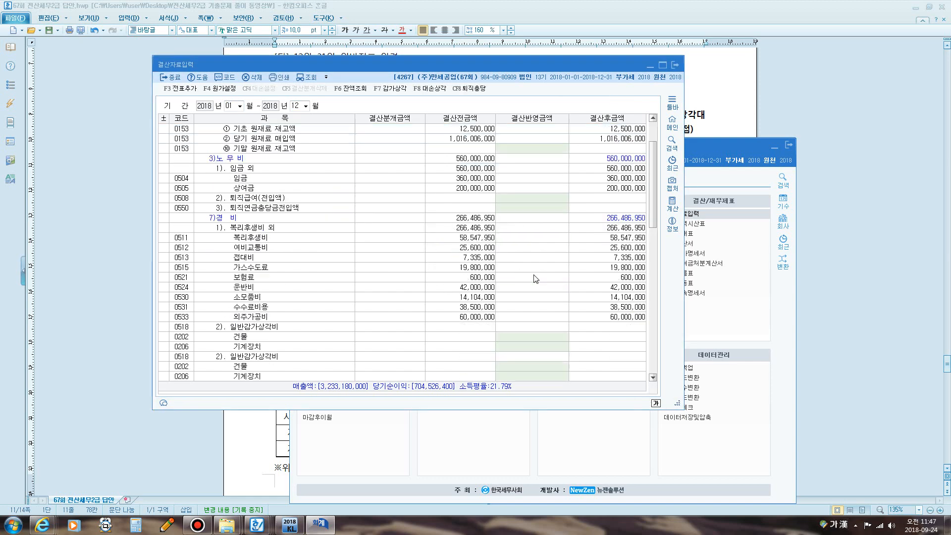
scroll(448, 237, "down", 3)
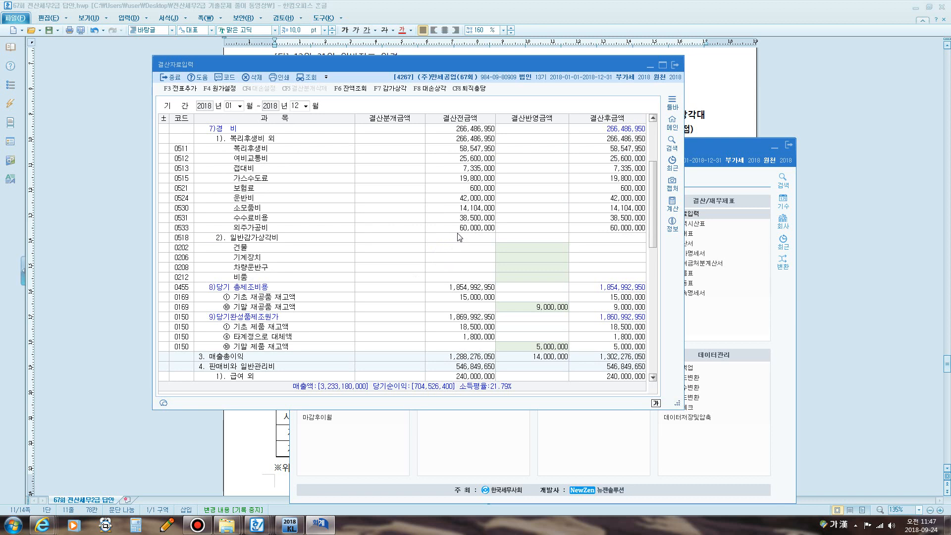
key("ctrl+f")
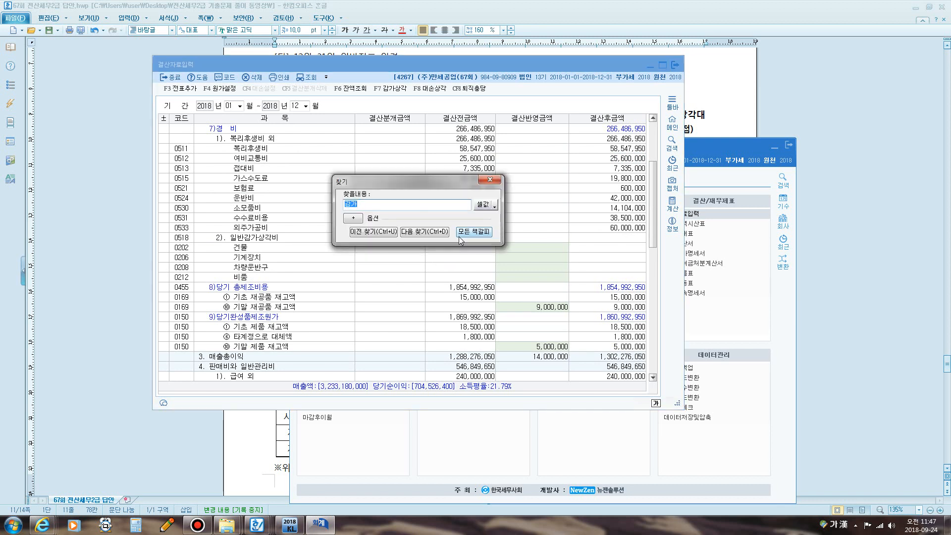
key("Return")
key("Escape")
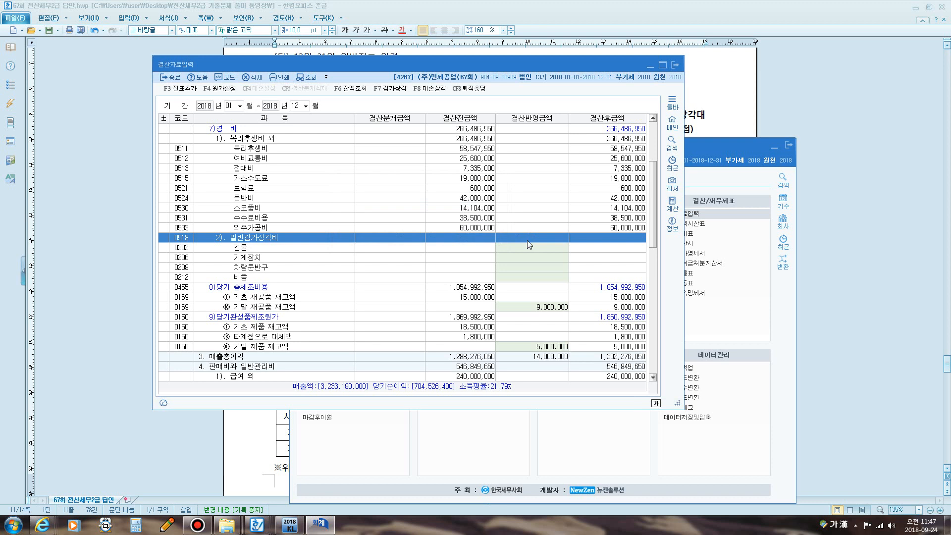
- Enter 16,000,000 as 기계장치 depreciation in 결산반영금액
left_click(271, 257)
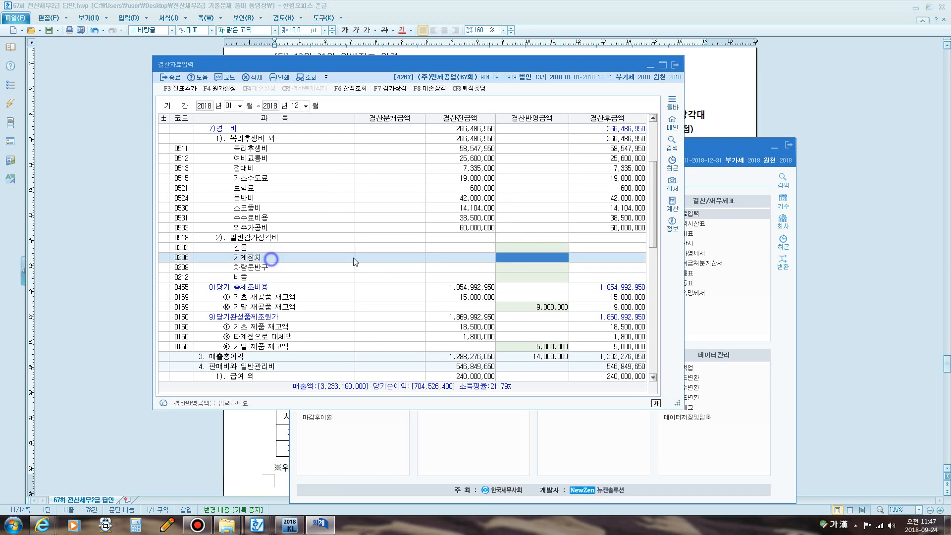
left_click(520, 262)
type("16000000")
key("Return")
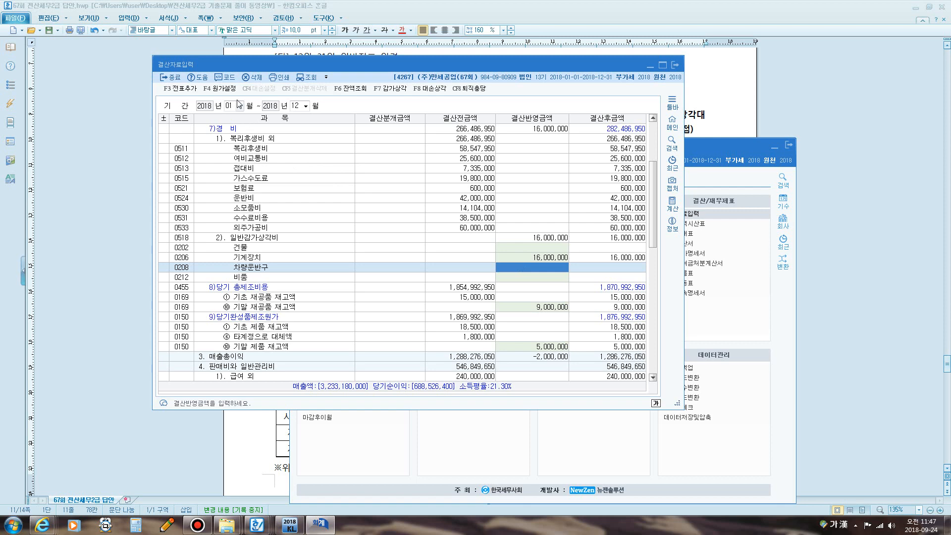
- Post the closing entries to the journal with 전표추가 and close 결산자료입력
left_click(191, 92)
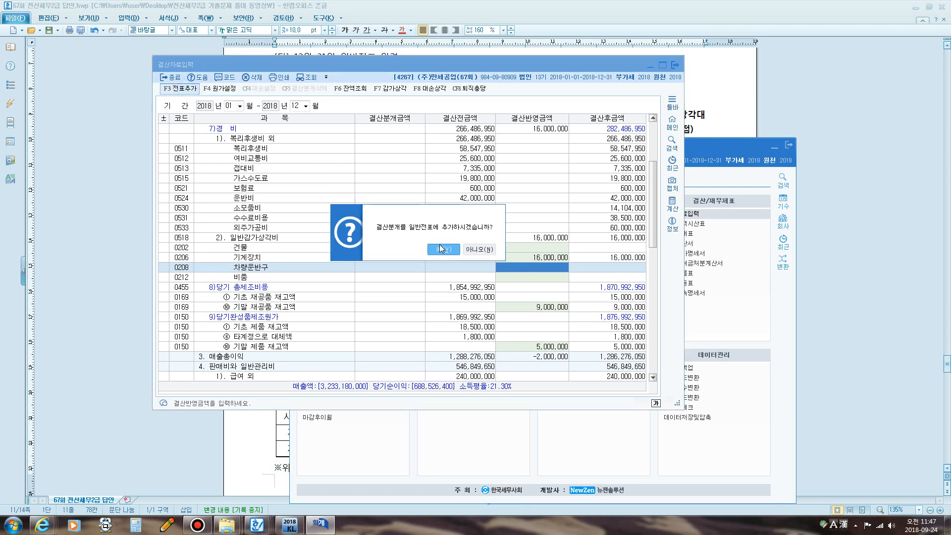
left_click(439, 245)
left_click(674, 65)
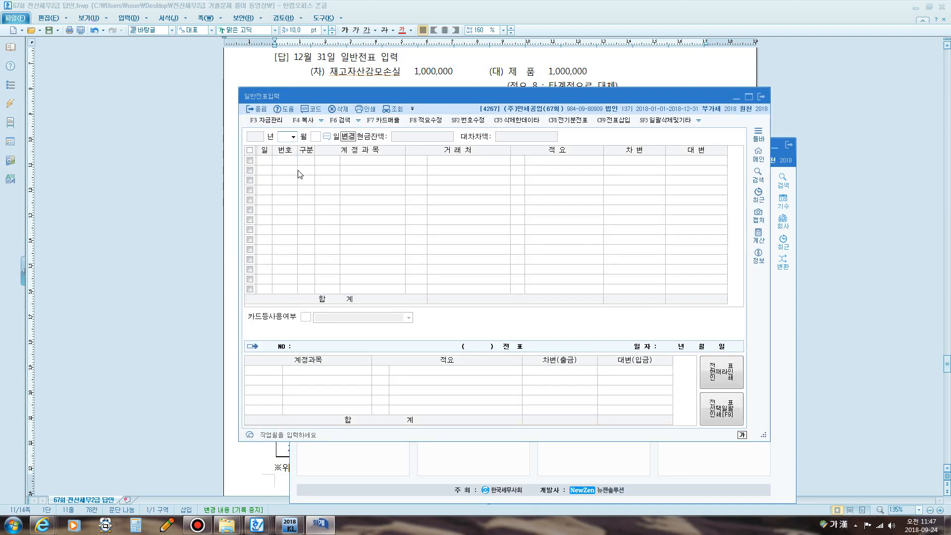
- Load the December 31 entries and inspect the 0518 감가상각비 depreciation line and its voucher
type("31")
key("Return")
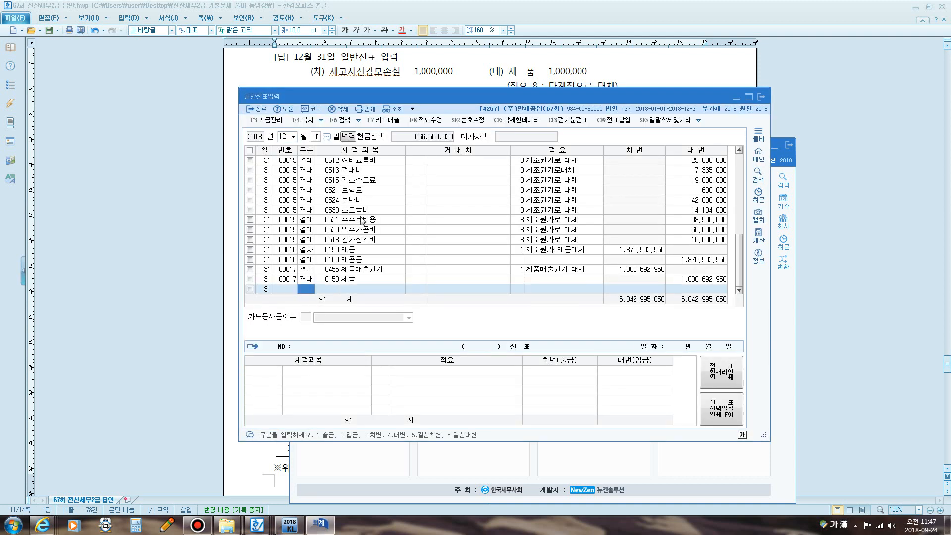
left_click(368, 243)
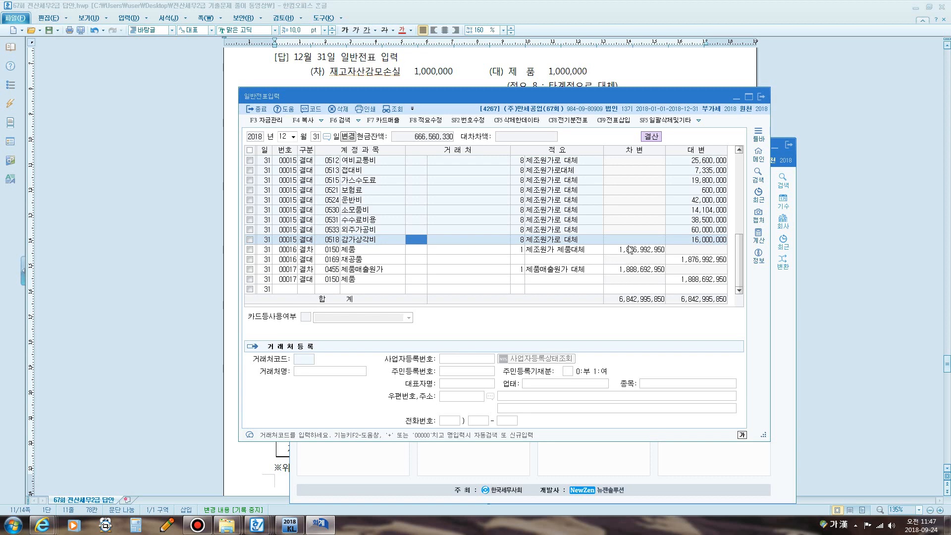
left_click(690, 238)
scroll(411, 218, "up", 4)
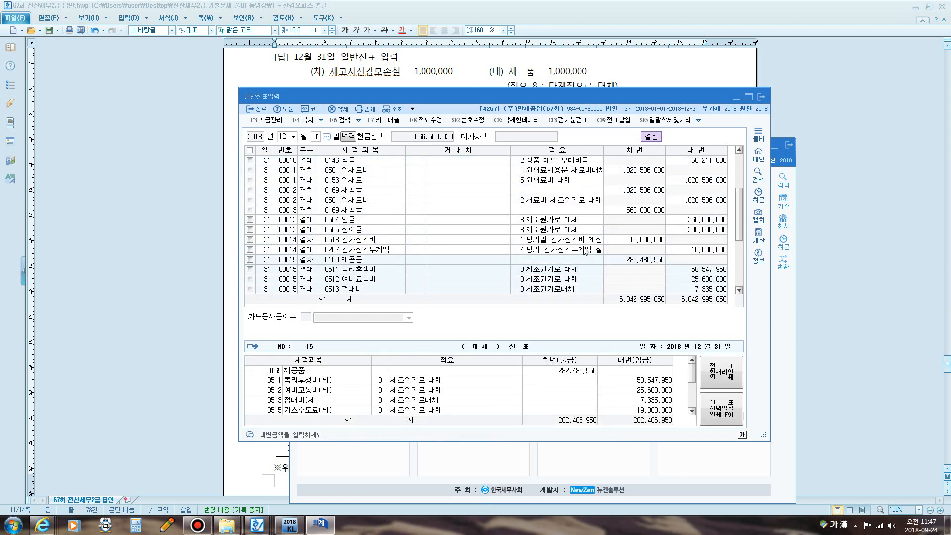
scroll(410, 218, "up", 3)
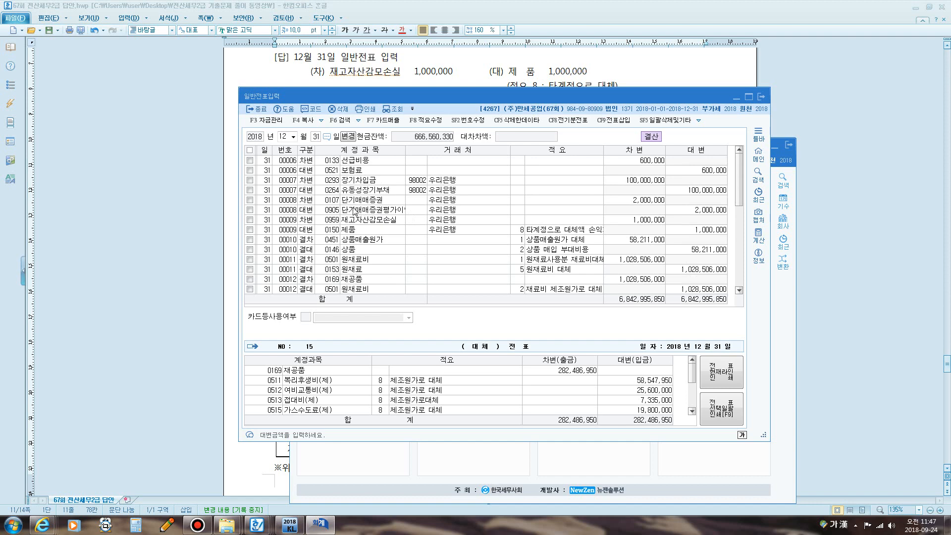
- Check the 0501 원재료비 closing line and depreciation voucher 14, then close the journal and reposition the window
left_click(356, 271)
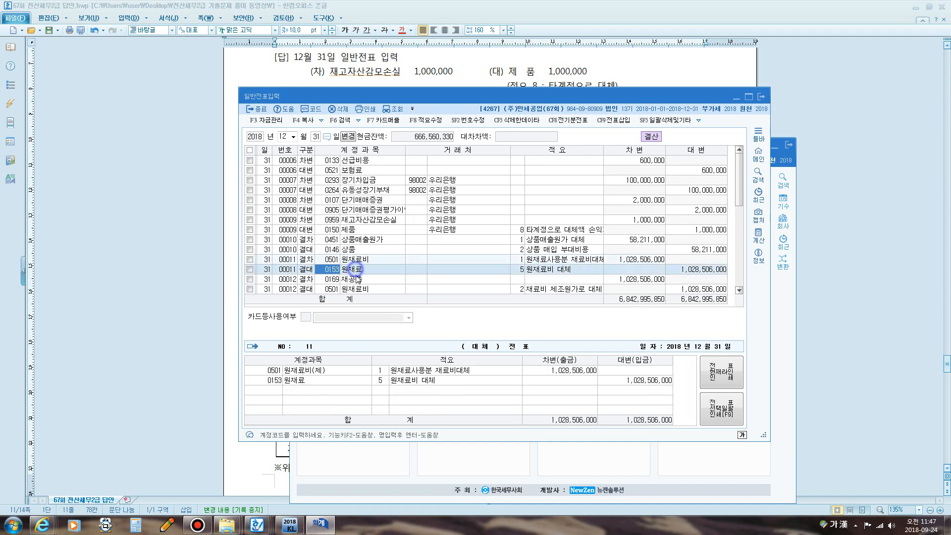
left_click(358, 289)
scroll(362, 283, "down", 2)
scroll(366, 277, "down", 1)
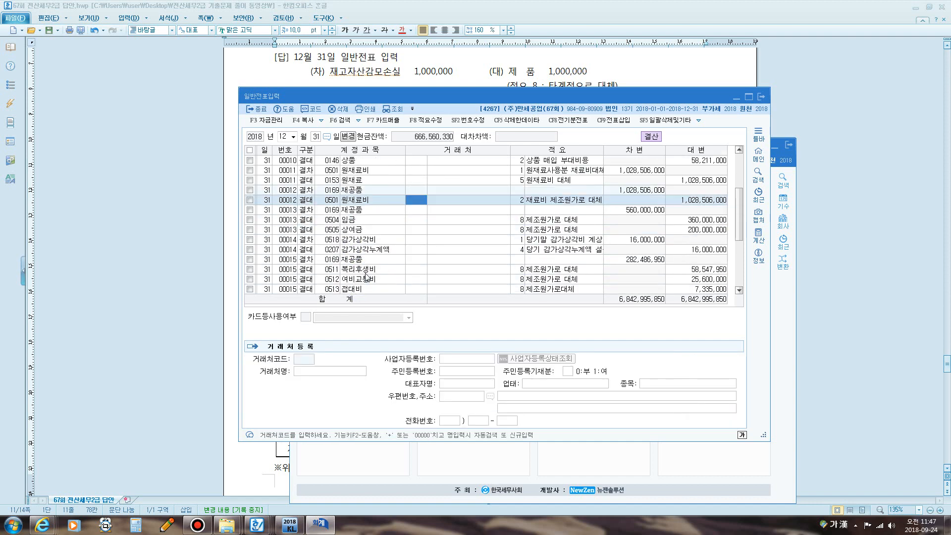
left_click(361, 241)
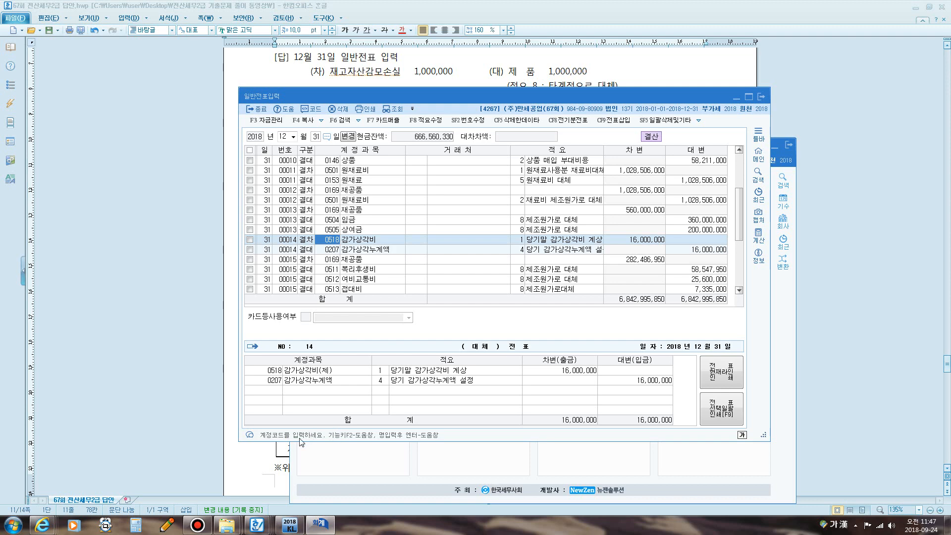
left_click(761, 97)
left_click_drag(482, 144, 406, 98)
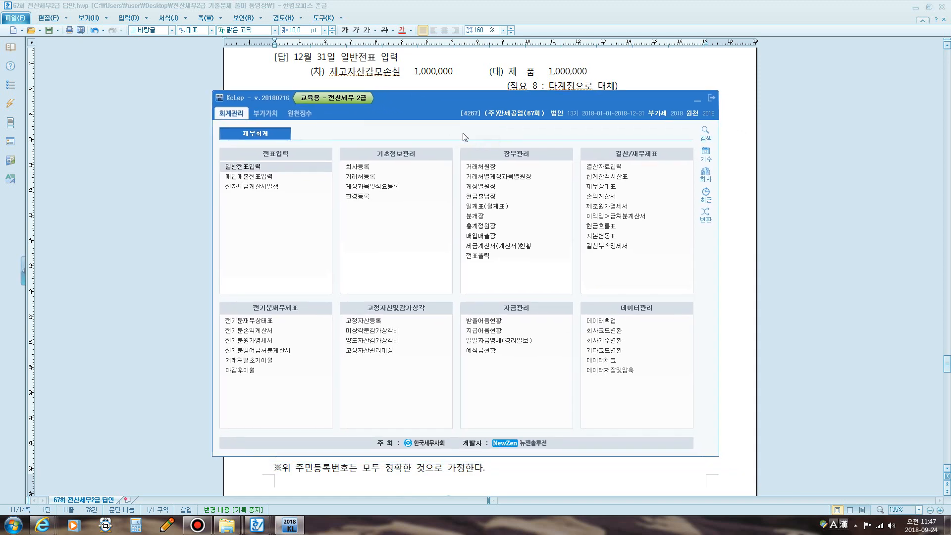
- Bring the Hangul answer document to the front and scroll down to Problem 5
left_click(301, 114)
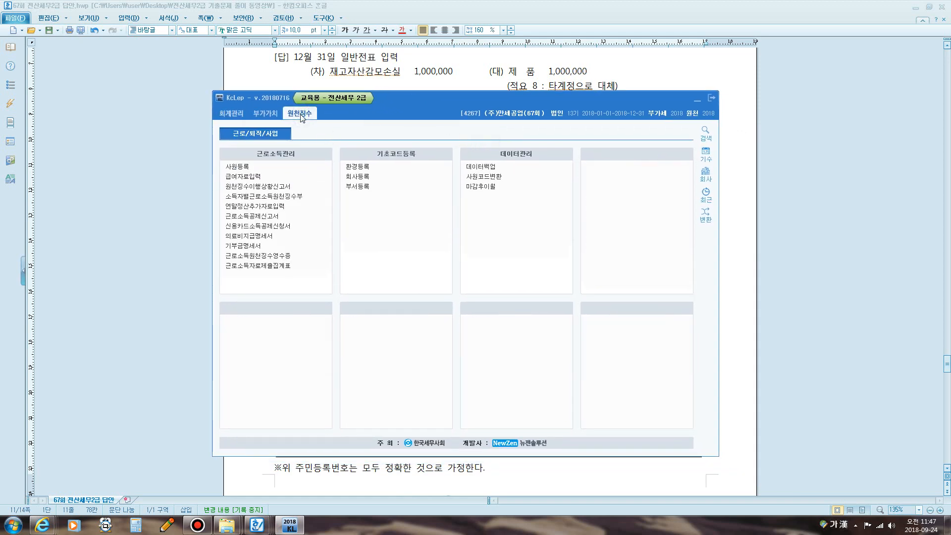
left_click(794, 236)
scroll(502, 242, "down", 3)
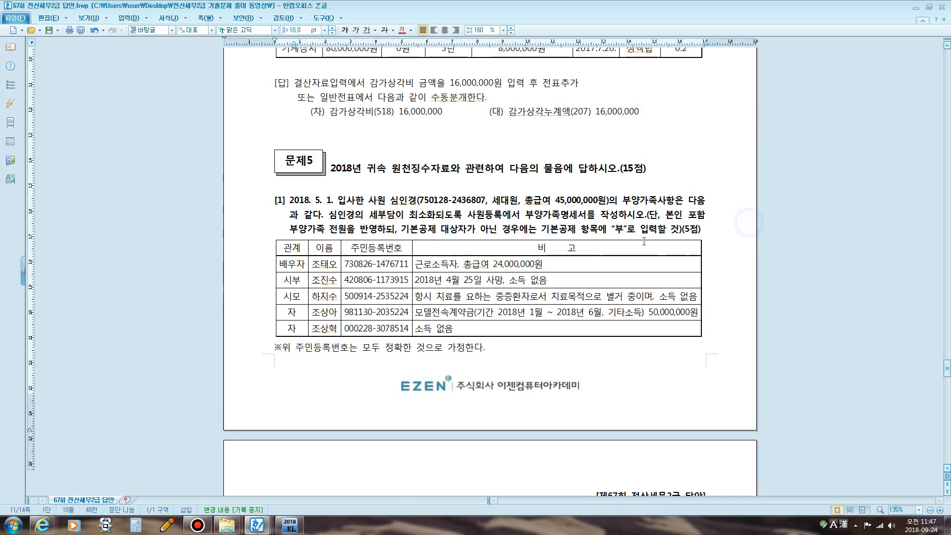
scroll(501, 241, "down", 3)
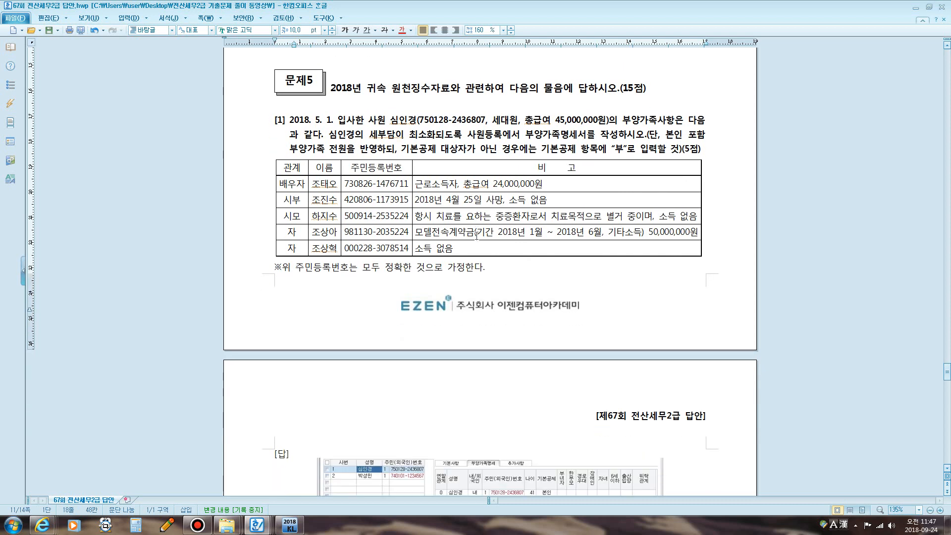
left_click_drag(315, 79, 371, 80)
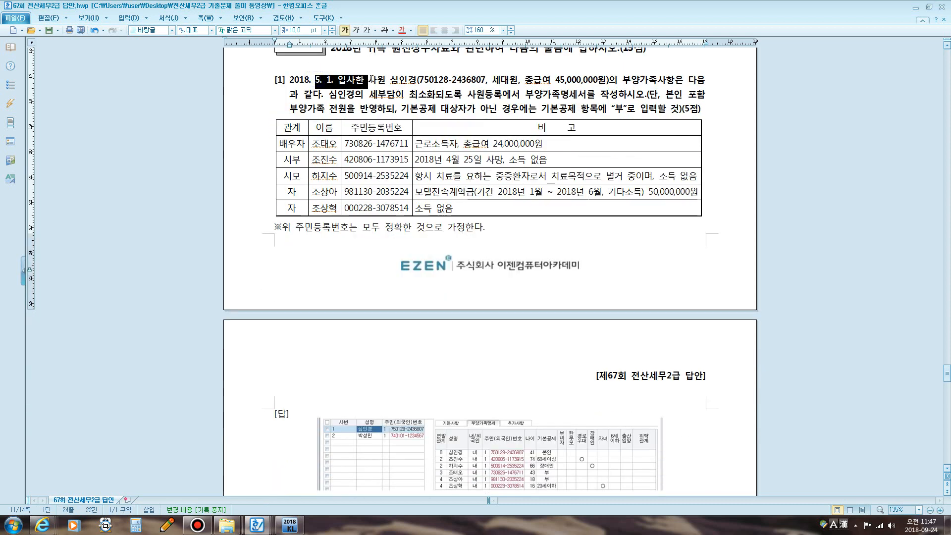
left_click(439, 137)
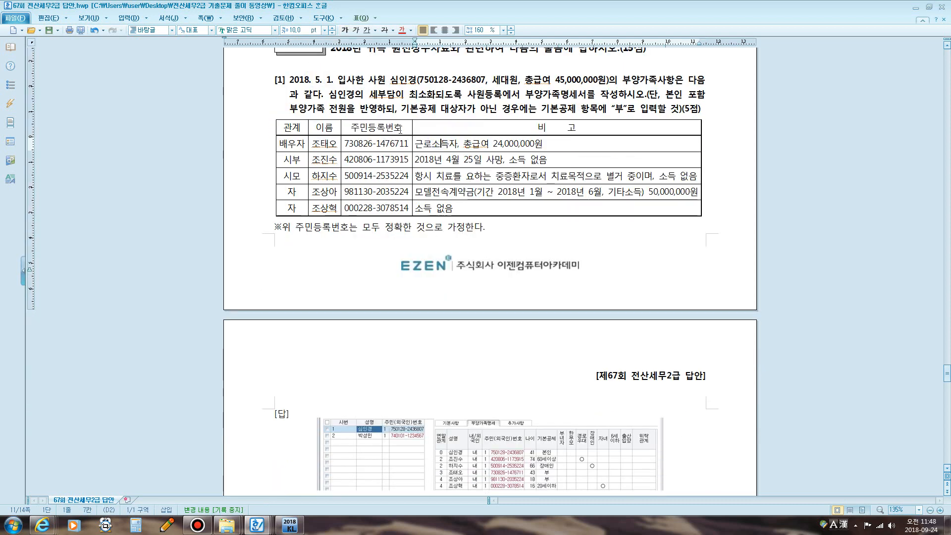
- Make the phrase '5. 1. 입사한 사원' red, leaving it bold
key("F12")
key("F12")
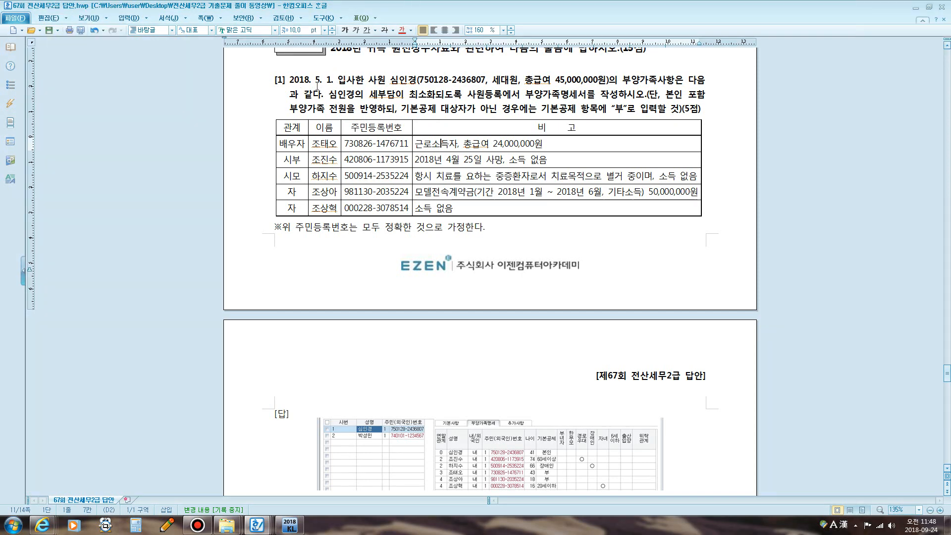
left_click_drag(315, 80, 386, 82)
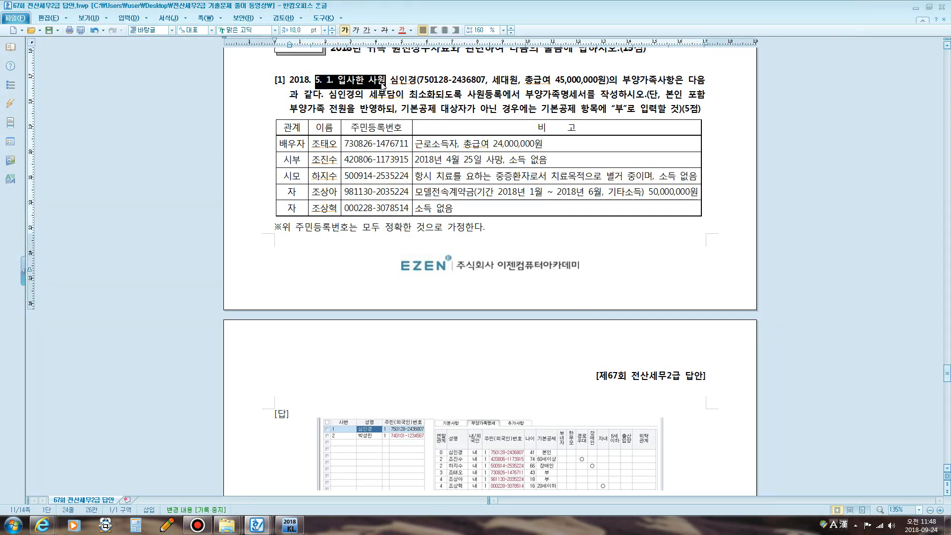
left_click(401, 30)
left_click(345, 30)
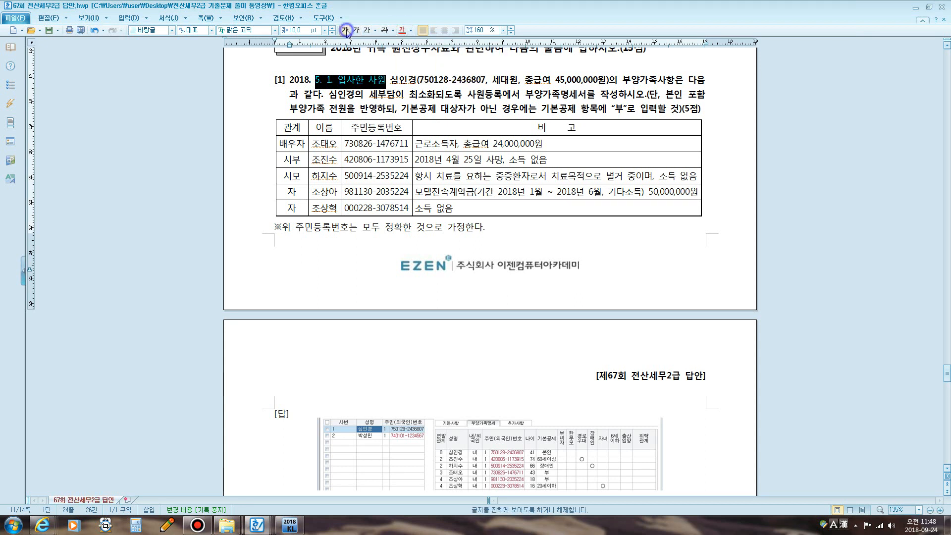
left_click(345, 31)
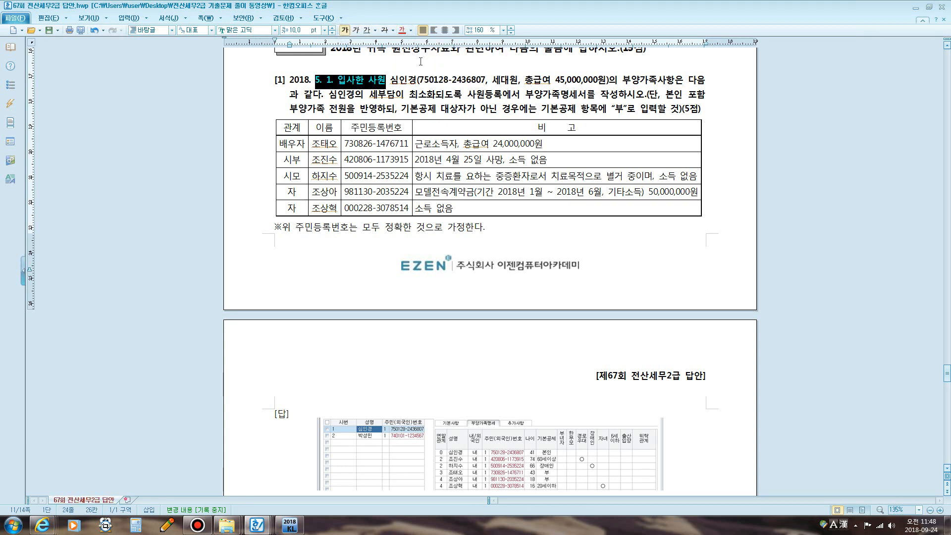
- Try 20 pt and then 12 pt sizes on the red phrase, undoing each
left_click(305, 30)
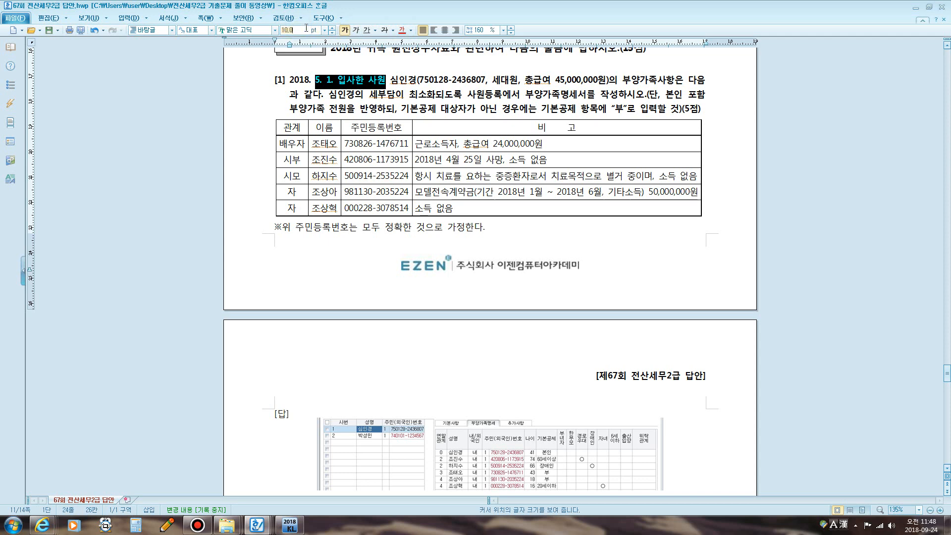
type("20")
key("Return")
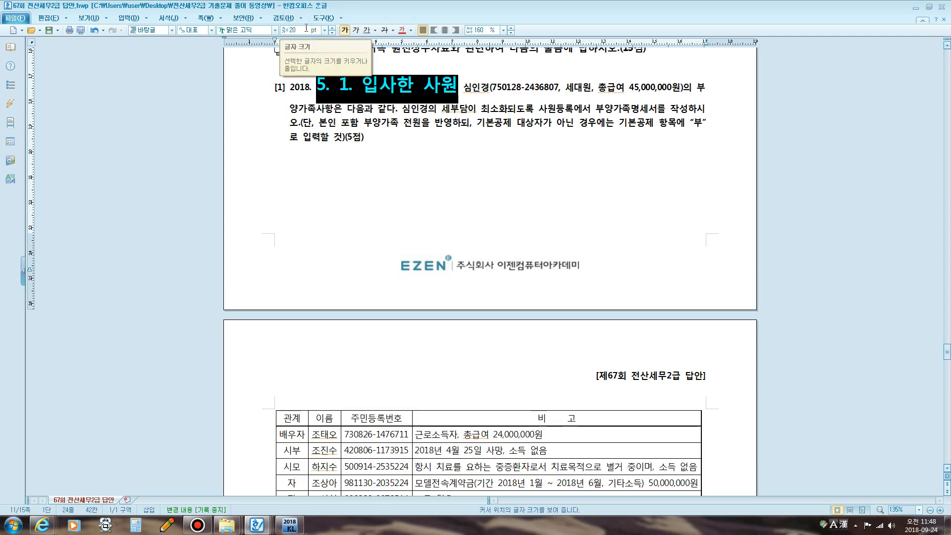
left_click(93, 30)
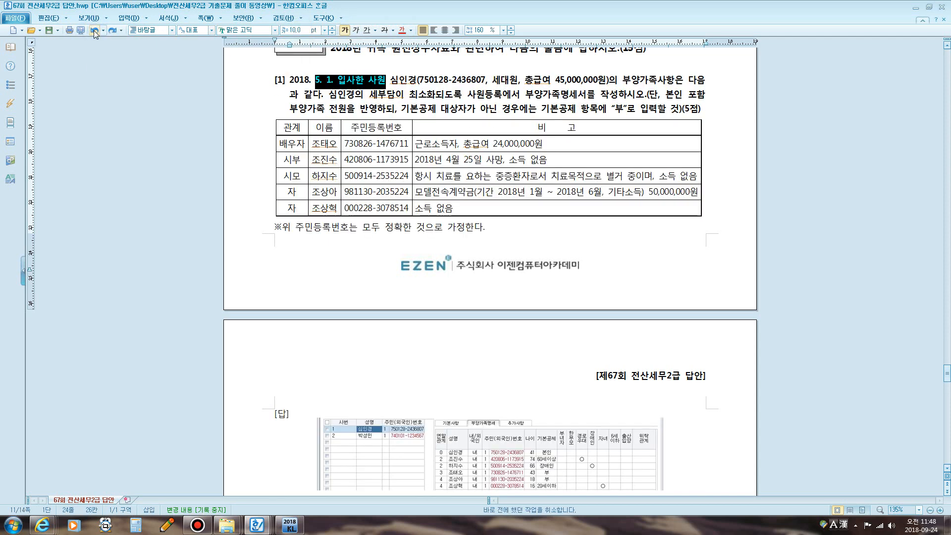
left_click(297, 32)
type("12")
key("Return")
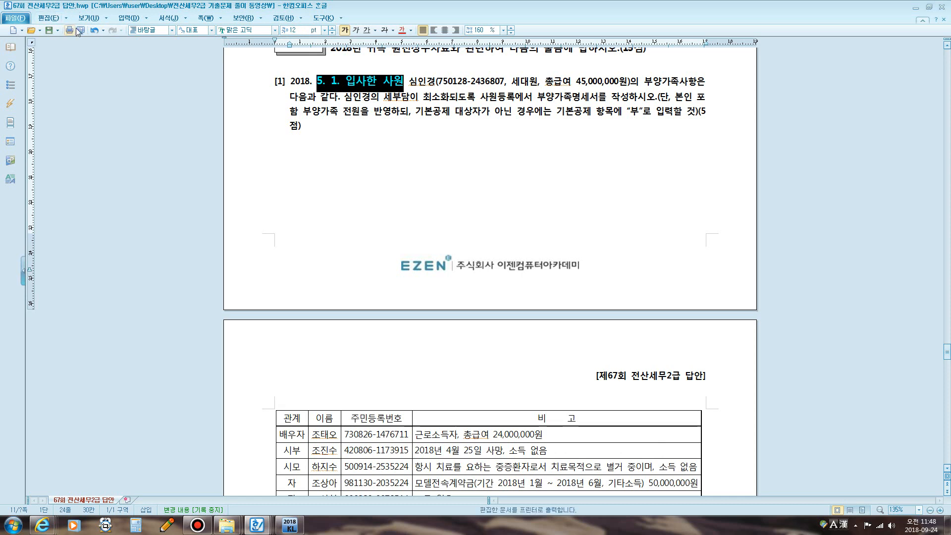
left_click(94, 30)
left_click(351, 108)
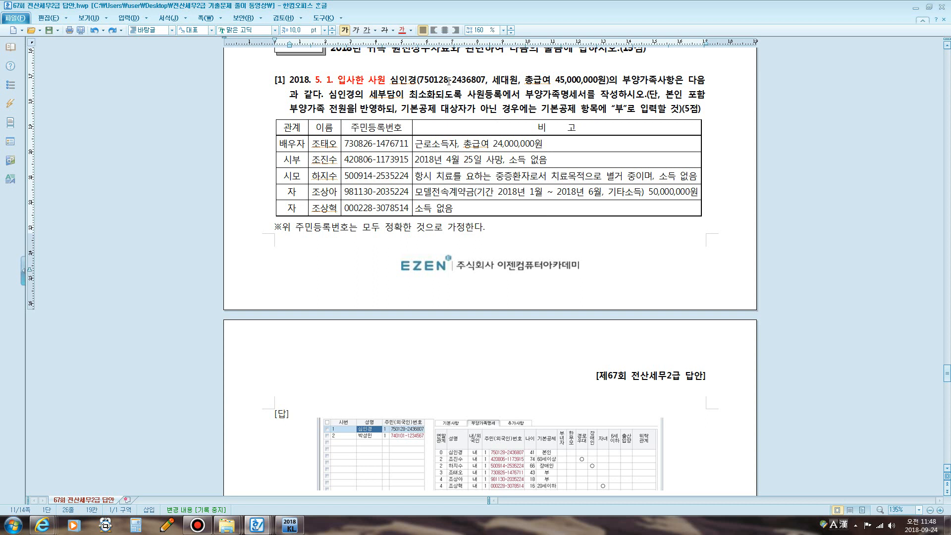
- Underline '사원등록에서 부양가족명세서' in question [1]
left_click_drag(467, 96, 587, 95)
left_click(345, 30)
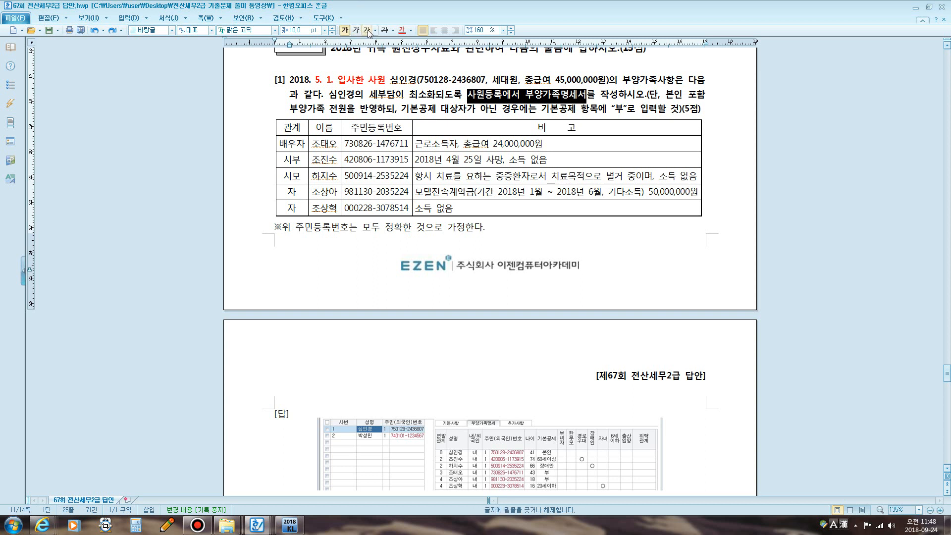
left_click(367, 30)
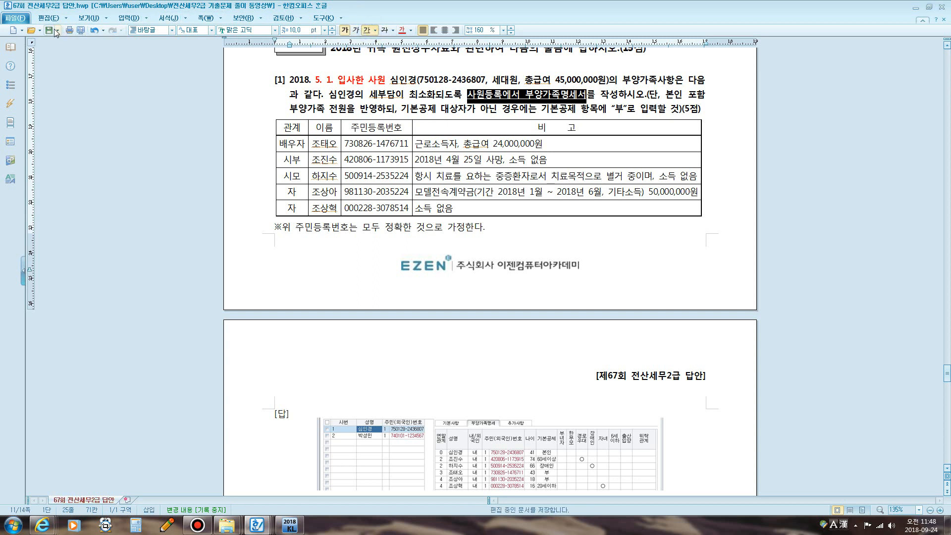
left_click(528, 127)
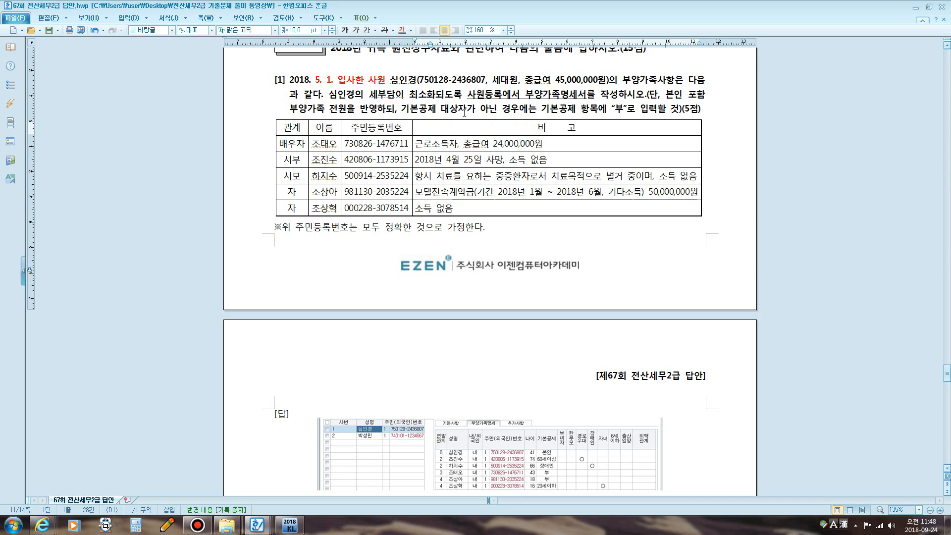
- Underline the instruction about entering 부, then select the spouse's 24,000,000원 salary
left_click_drag(397, 109, 659, 107)
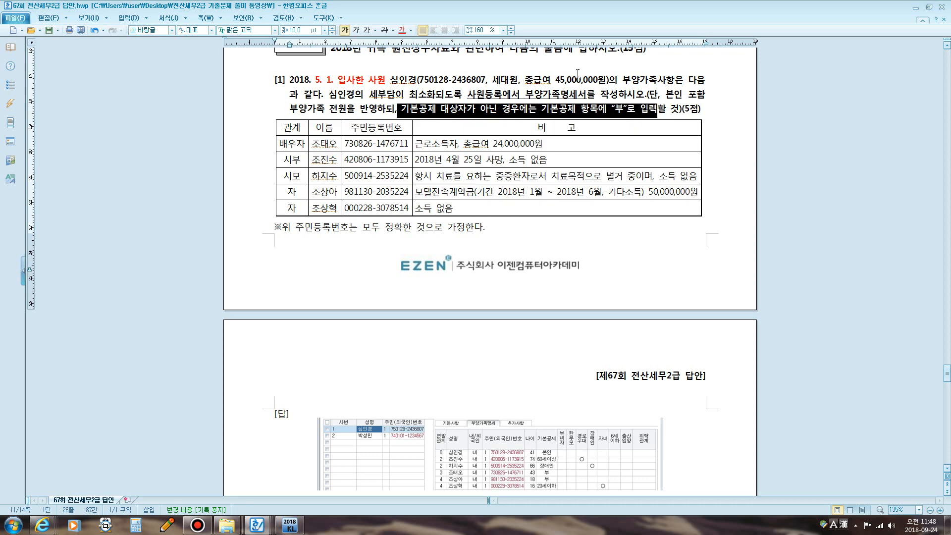
left_click(367, 30)
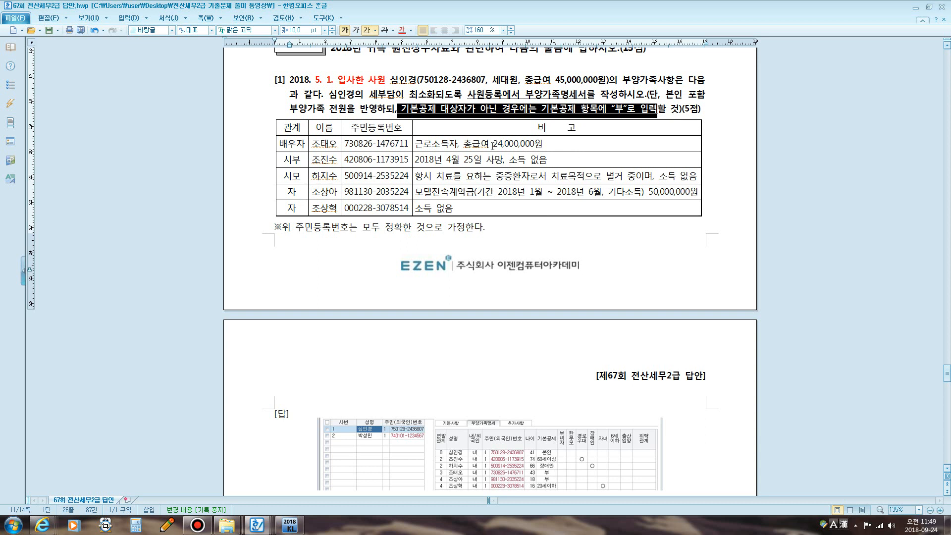
left_click_drag(472, 143, 542, 147)
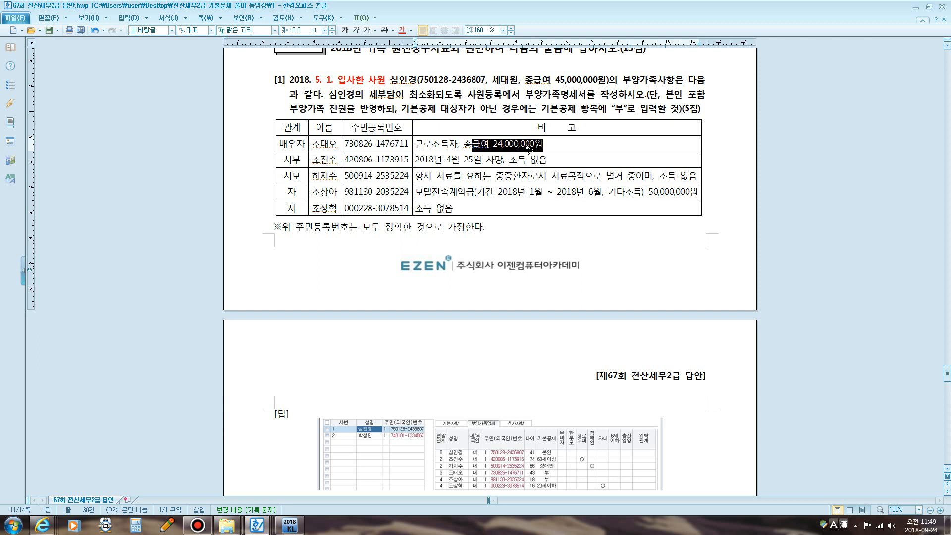
left_click(575, 144)
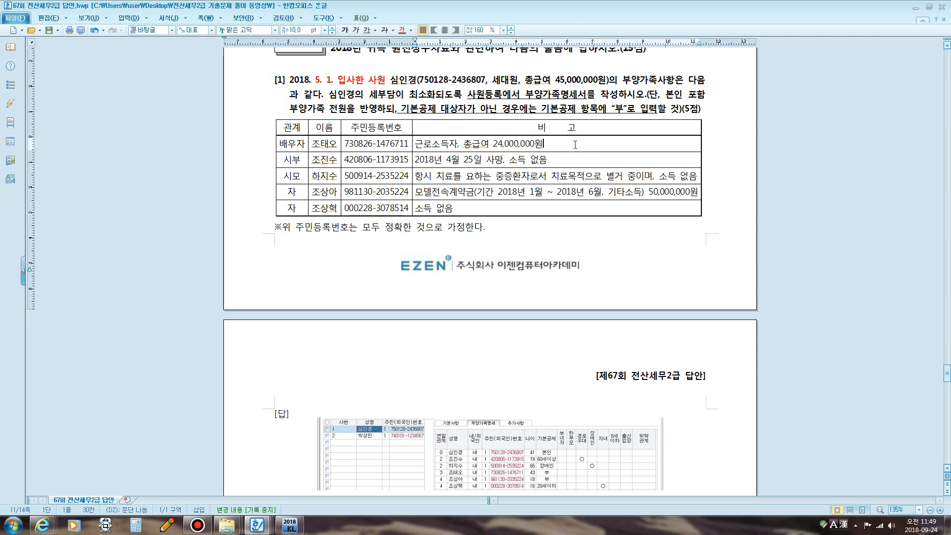
type("(총")
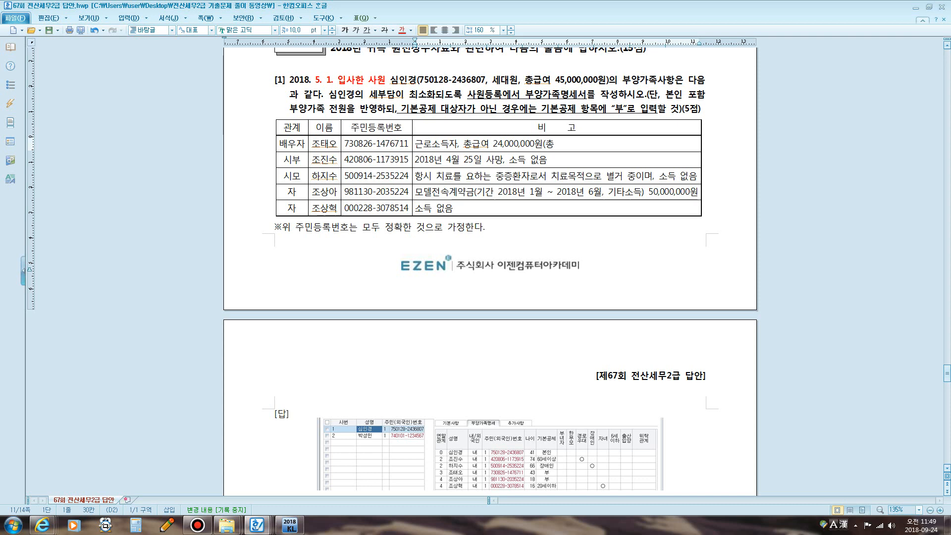
key("BackSpace")
key("BackSpace")
key("F12")
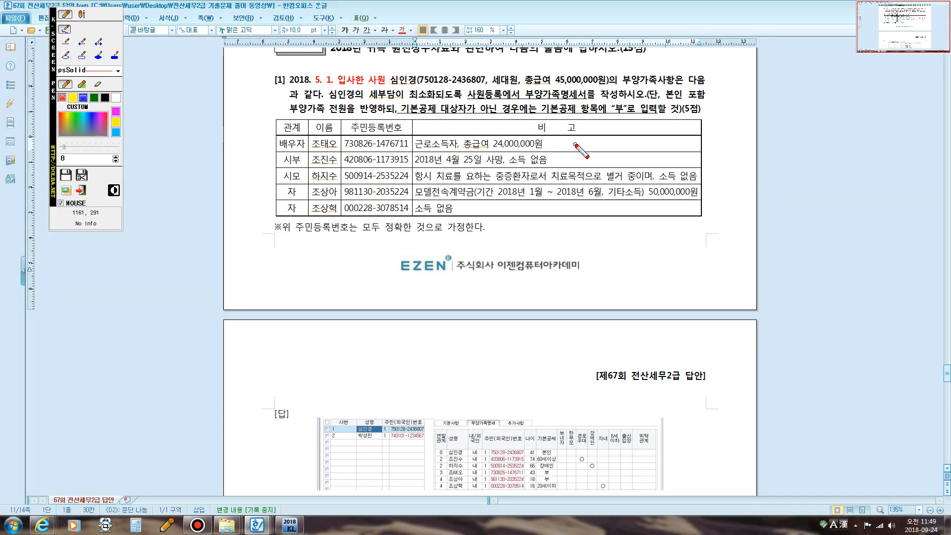
left_click(81, 14)
left_click(559, 144)
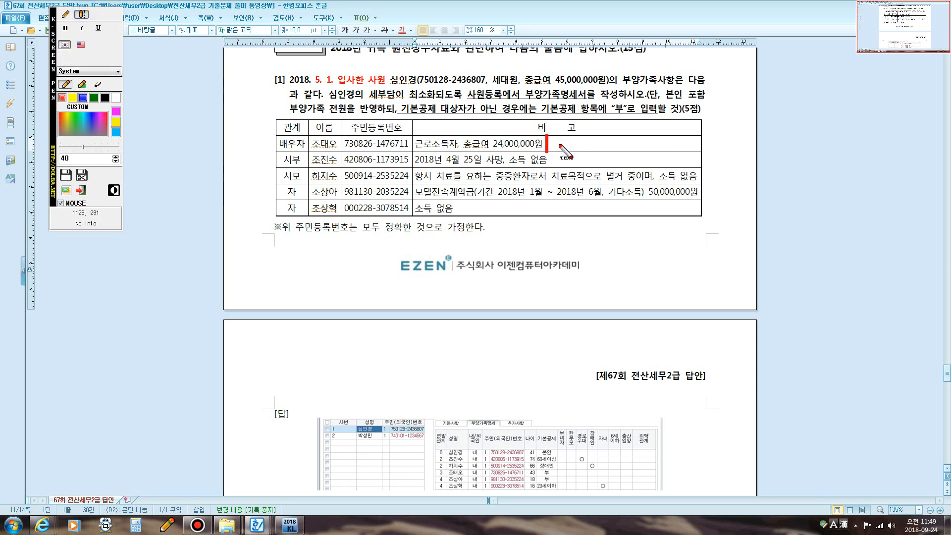
type("종")
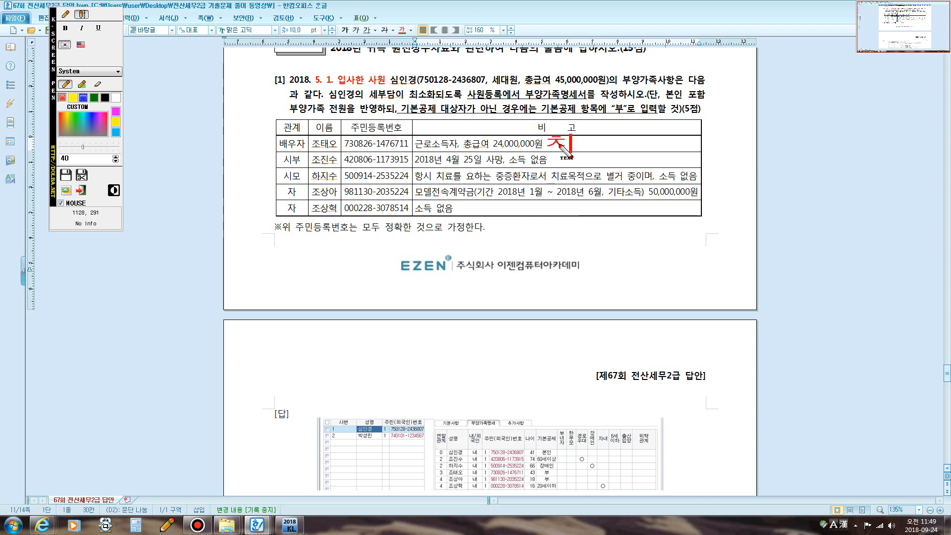
type("급여")
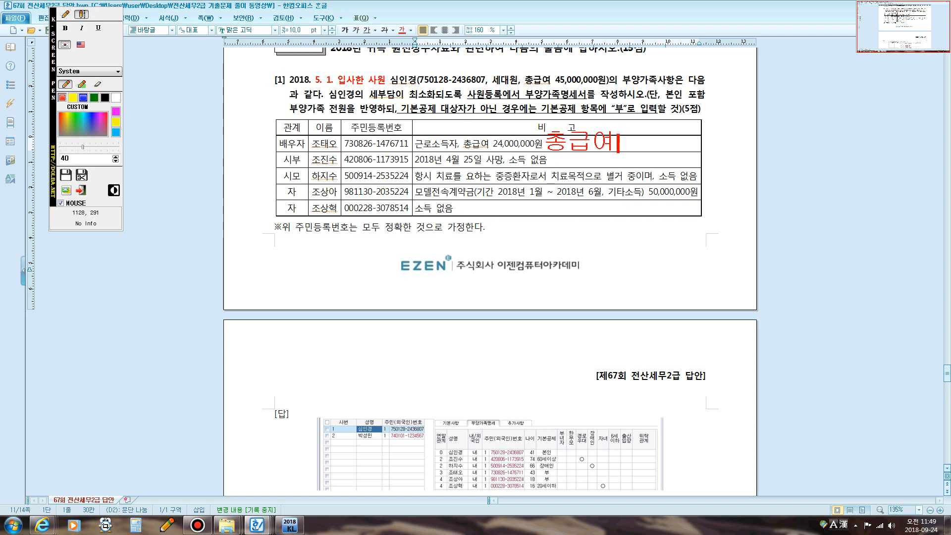
type("액 5,000,000")
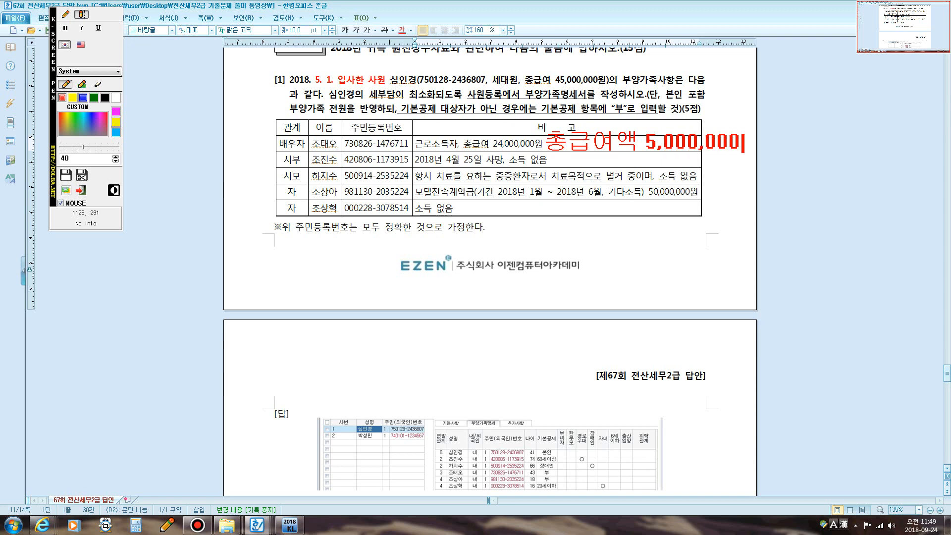
key("Escape")
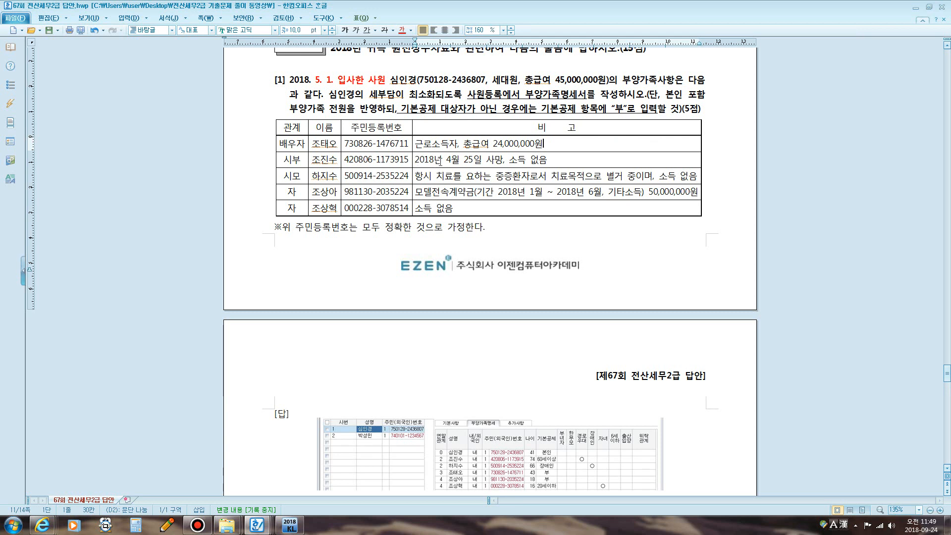
left_click_drag(442, 161, 501, 158)
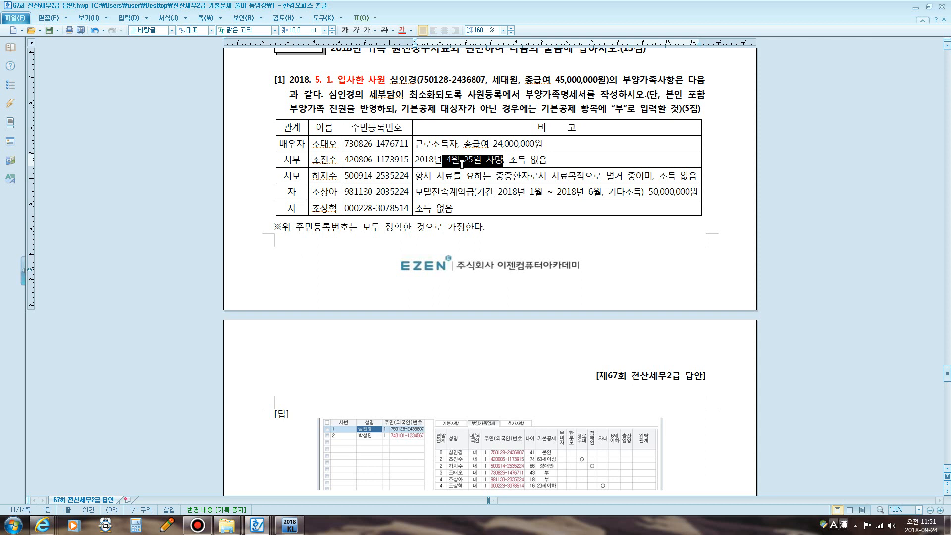
- Write a red note beside the table: 기타소득 50,000,000, -필요경비 35,000,000, 기타소득금액 15,000,000
key("F12")
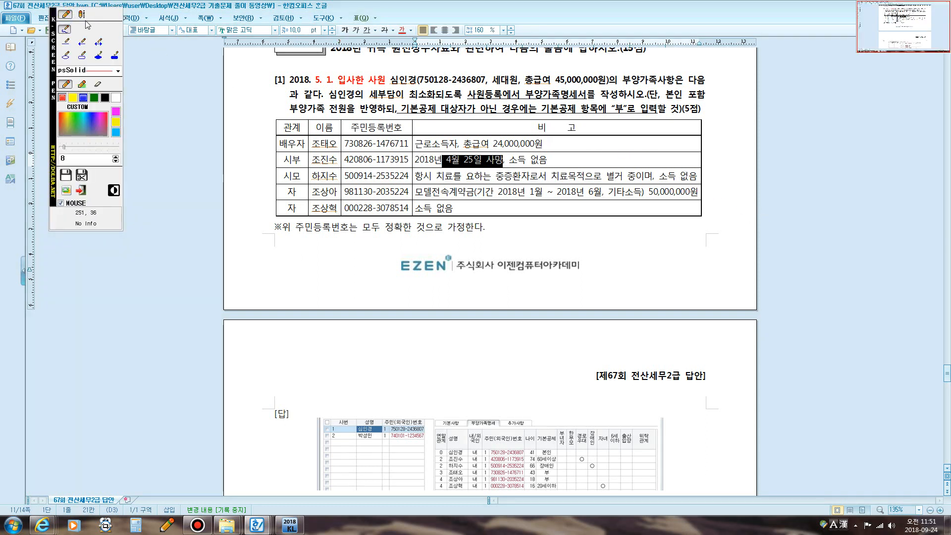
left_click(82, 14)
left_click(710, 179)
type("길")
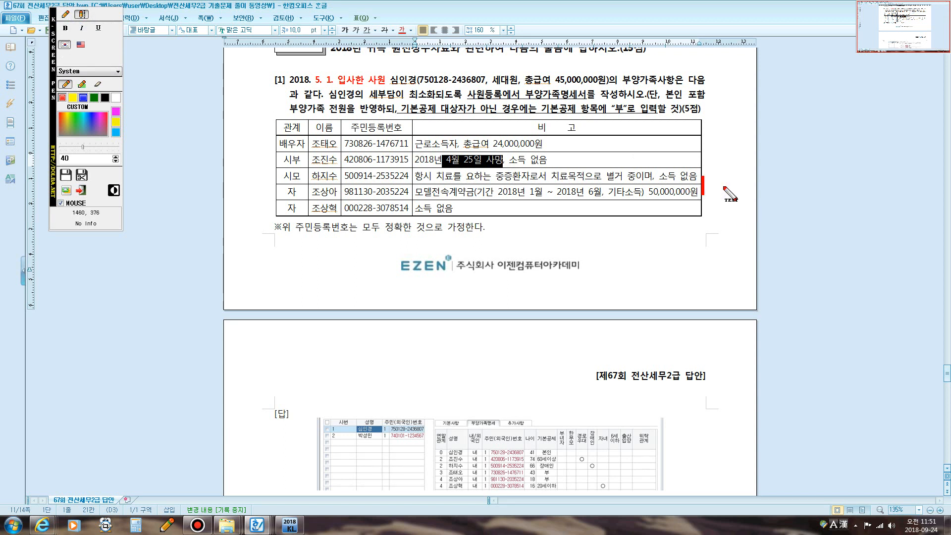
type("타소득")
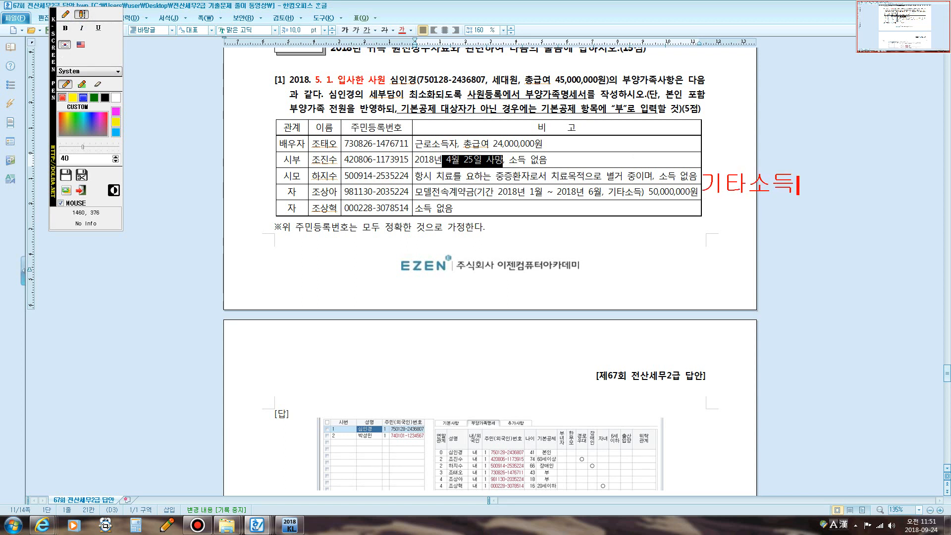
type(" 50,000,000")
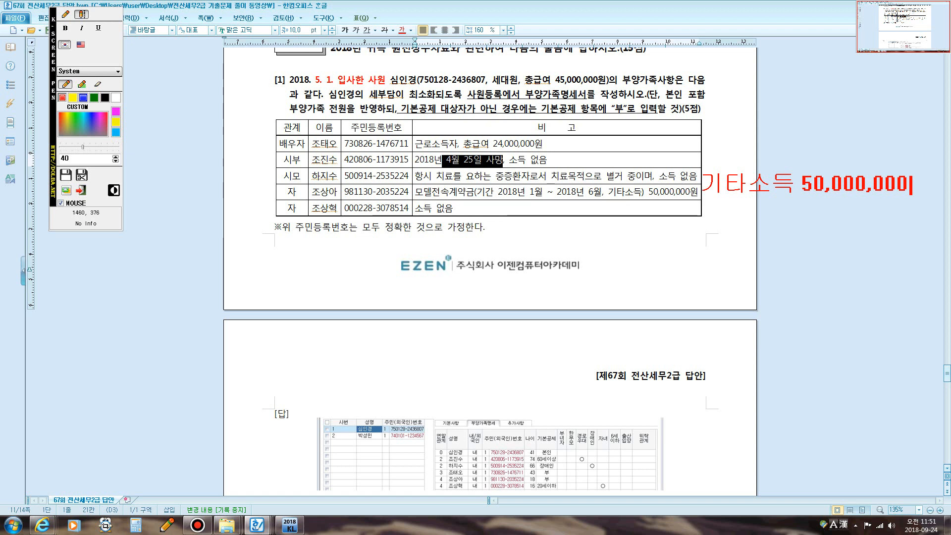
key("Return")
type("-필이")
type("경비")
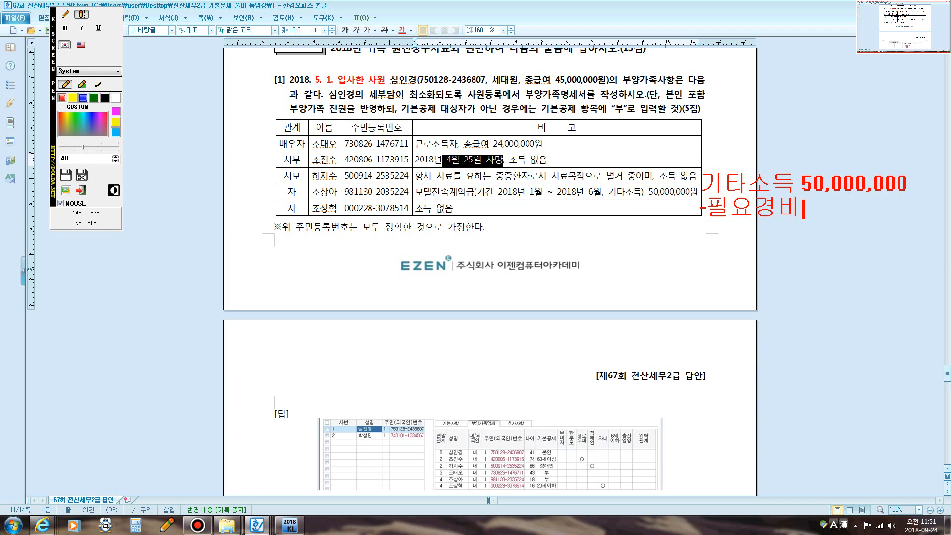
type("35,000,000")
key("Return")
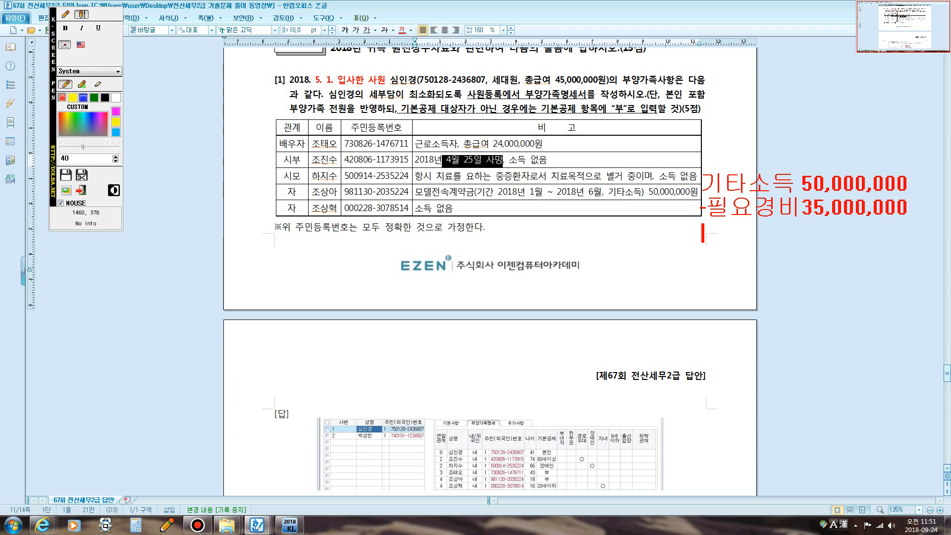
type("기타소득")
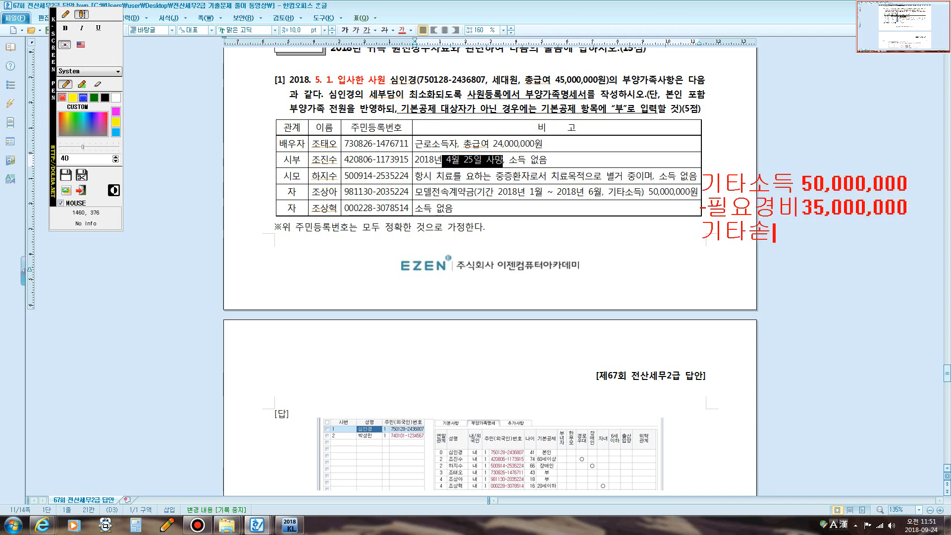
type("금액 1")
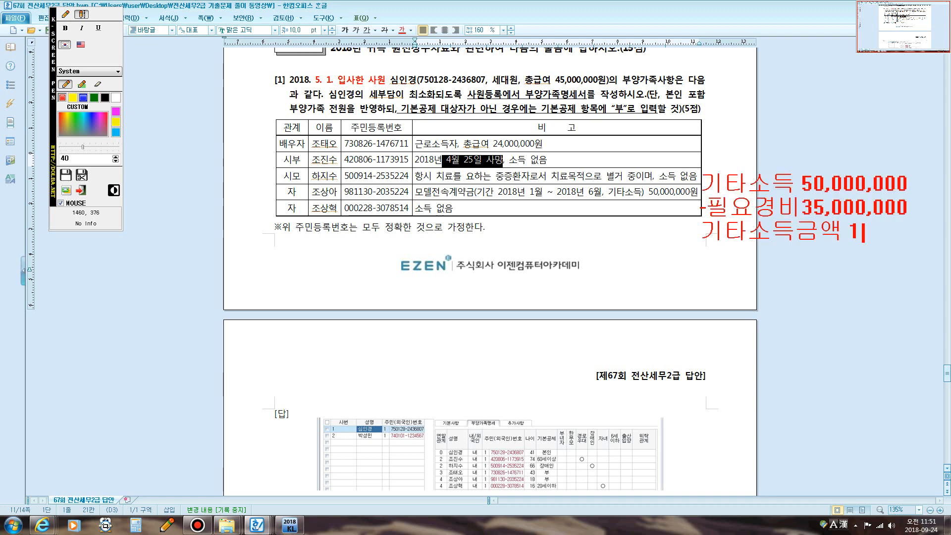
type("5,000,000")
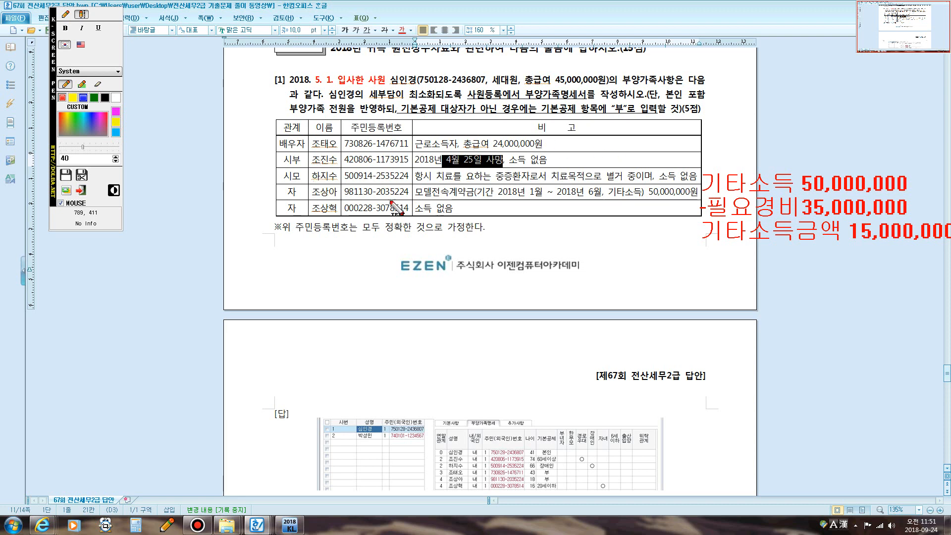
- Reopen the screen pen and mark the 50,000,000원 amount, the child's name and the spouse's relation
key("Escape")
key("ctrl+alt+k")
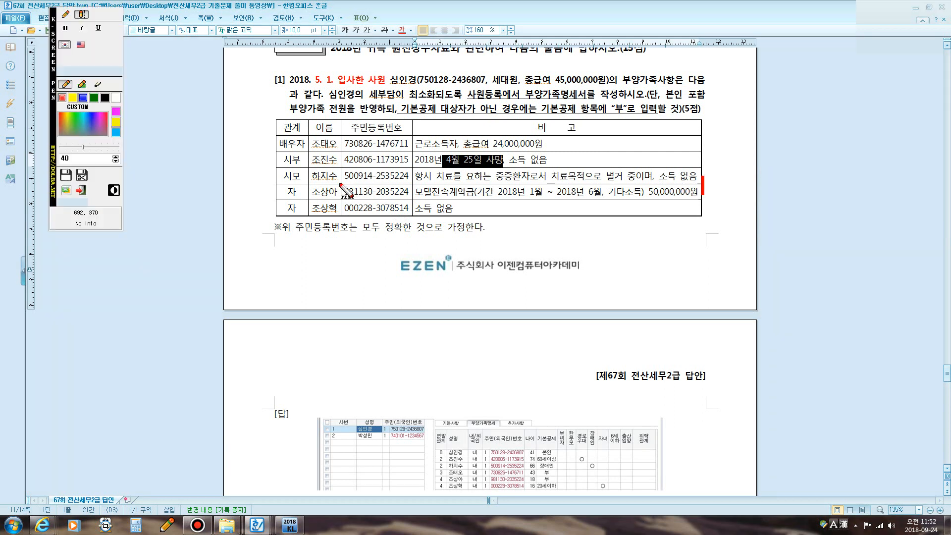
left_click(65, 14)
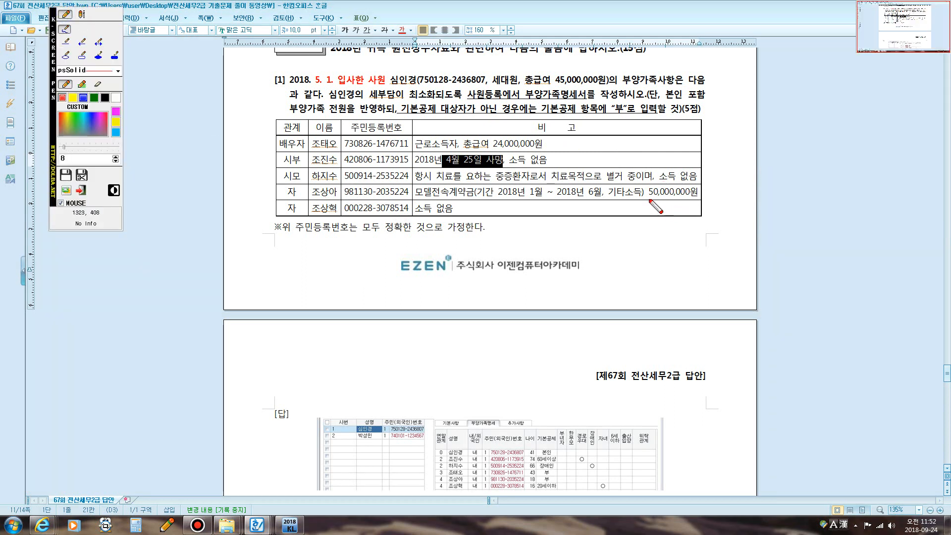
mouse_move(641, 197)
left_mouse_down()
mouse_move(696, 199)
mouse_move(699, 185)
mouse_move(649, 181)
mouse_move(643, 197)
left_mouse_up()
mouse_move(316, 200)
left_mouse_down()
mouse_move(337, 194)
mouse_move(305, 198)
mouse_move(303, 187)
left_mouse_up()
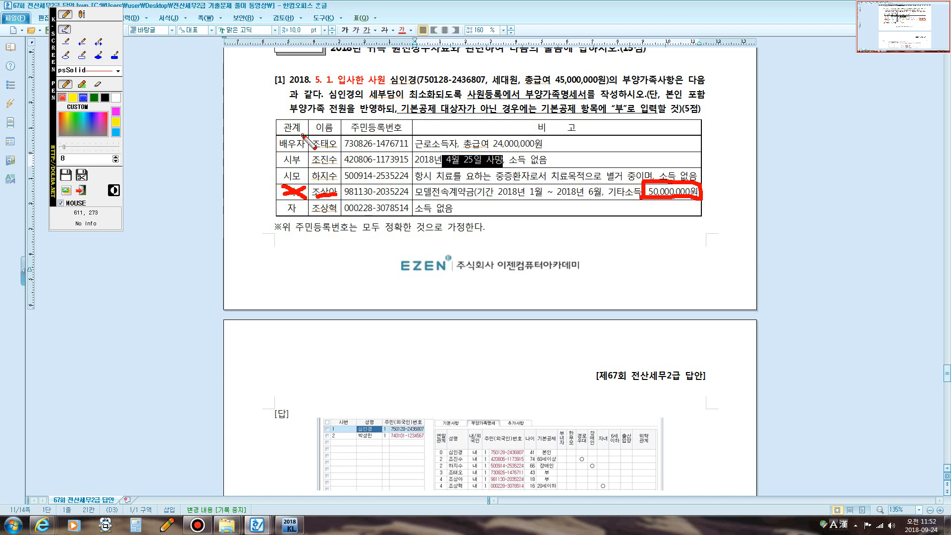
mouse_move(301, 133)
left_mouse_down()
mouse_move(287, 148)
mouse_move(302, 147)
left_mouse_up()
- Note '총급여액 5,000,000이하만' in the spouse row's remarks
left_click(81, 14)
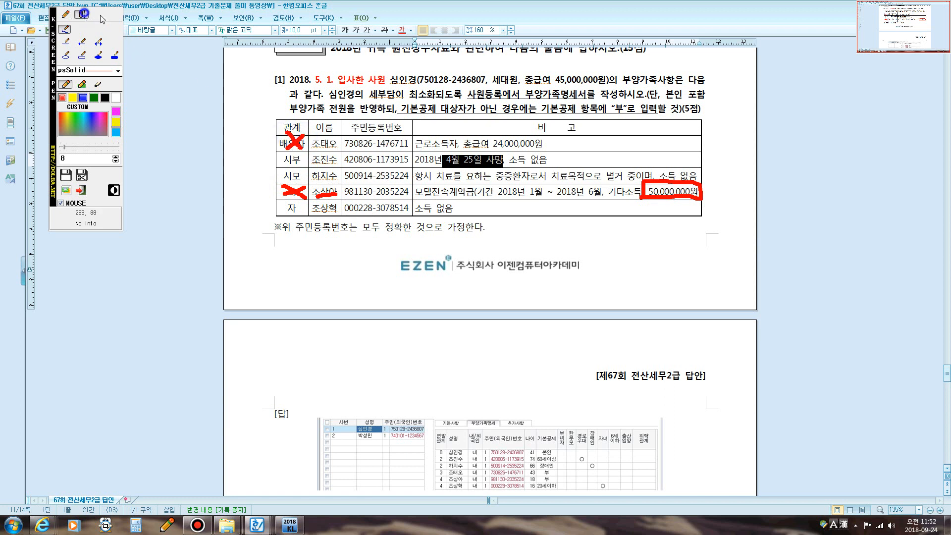
left_click(567, 144)
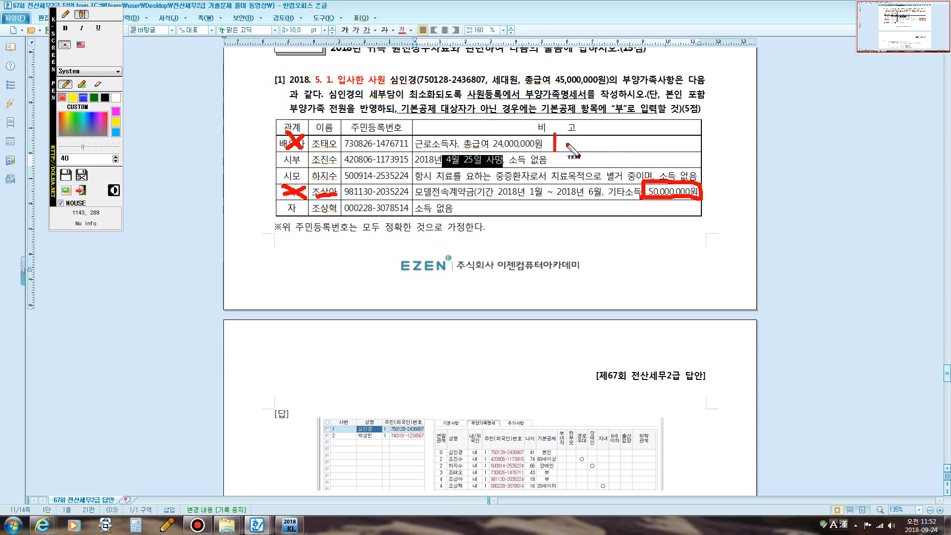
type("총급여액")
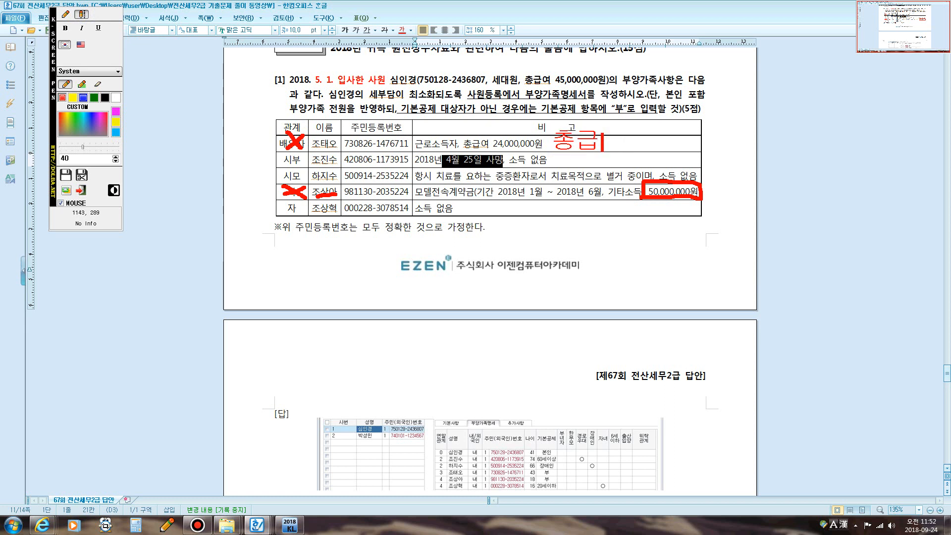
type(" 5")
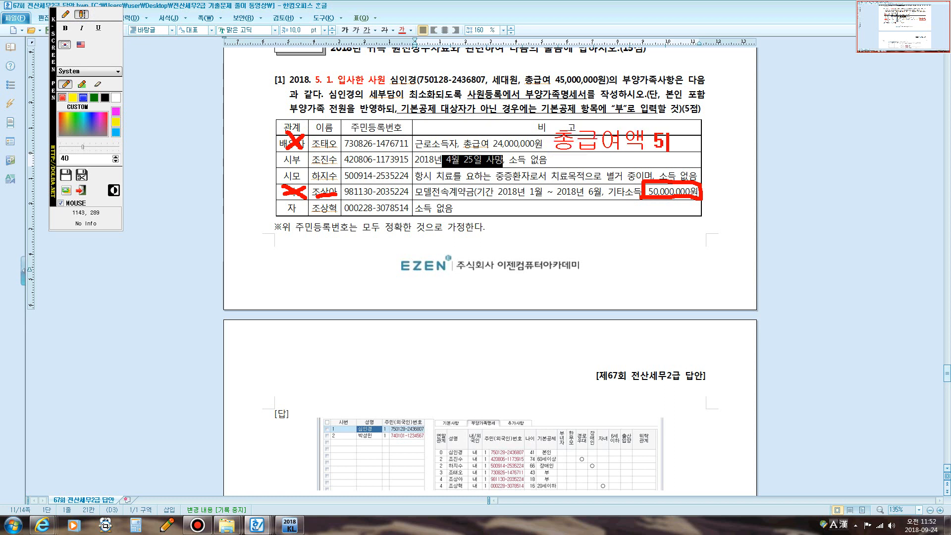
type(",000,000")
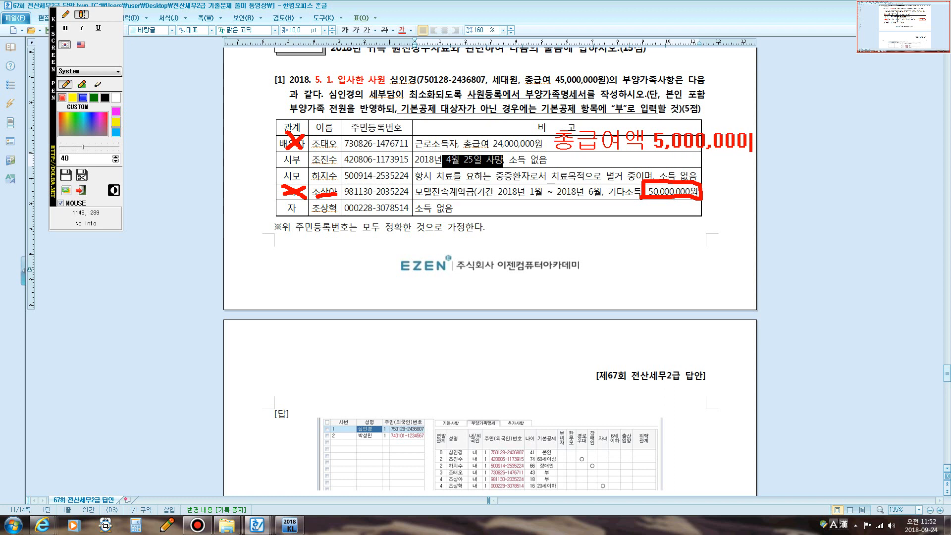
type("이하만")
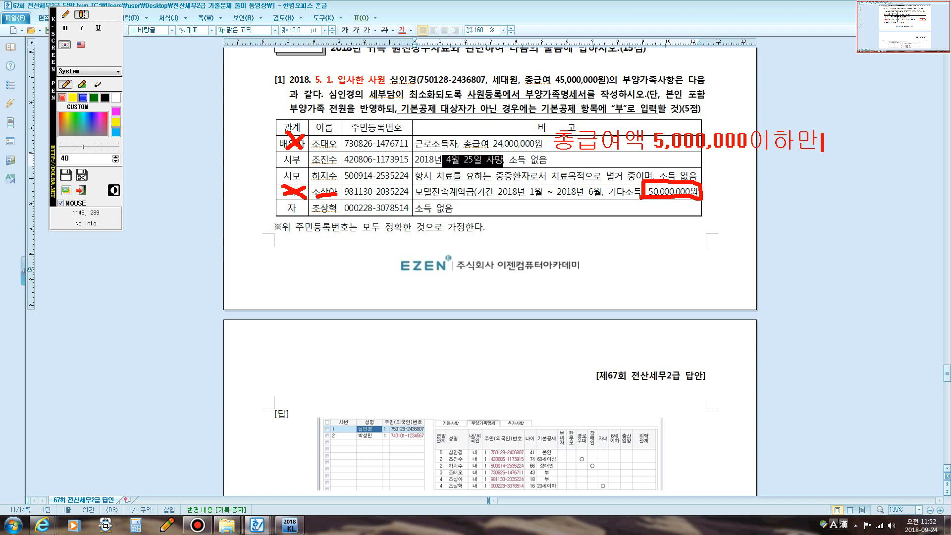
left_click(65, 13)
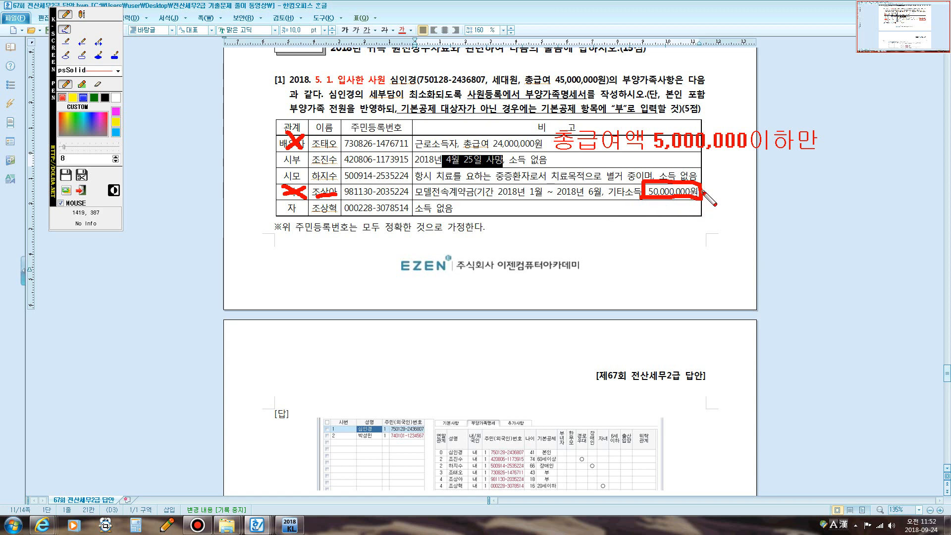
- Write the three-line other-income calculation ending 기타소득금액 15,000,000, then clear all notes
left_click(83, 14)
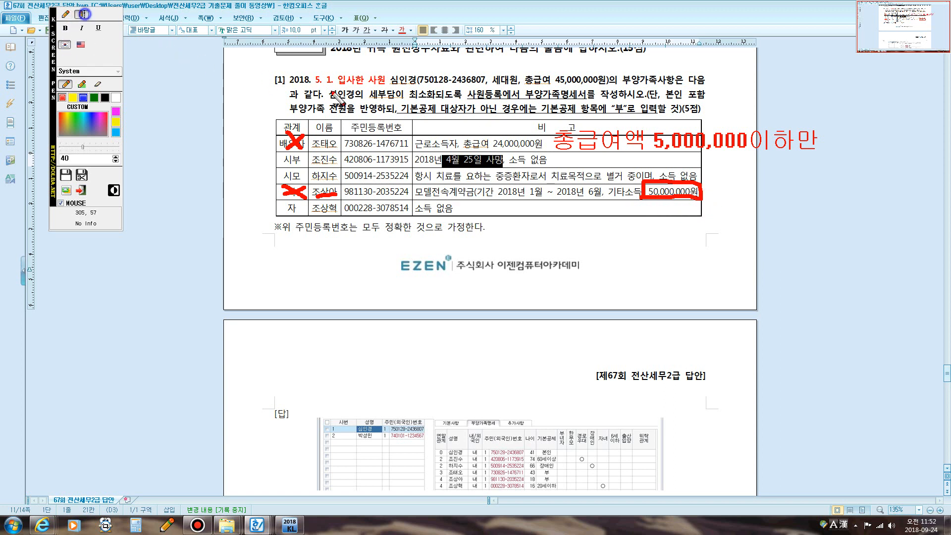
left_click(707, 196)
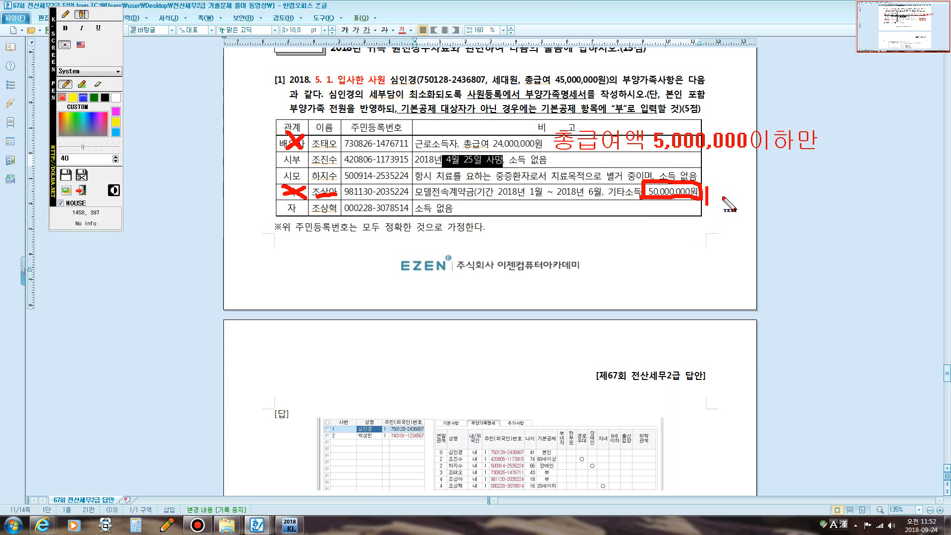
type("기타소득 ")
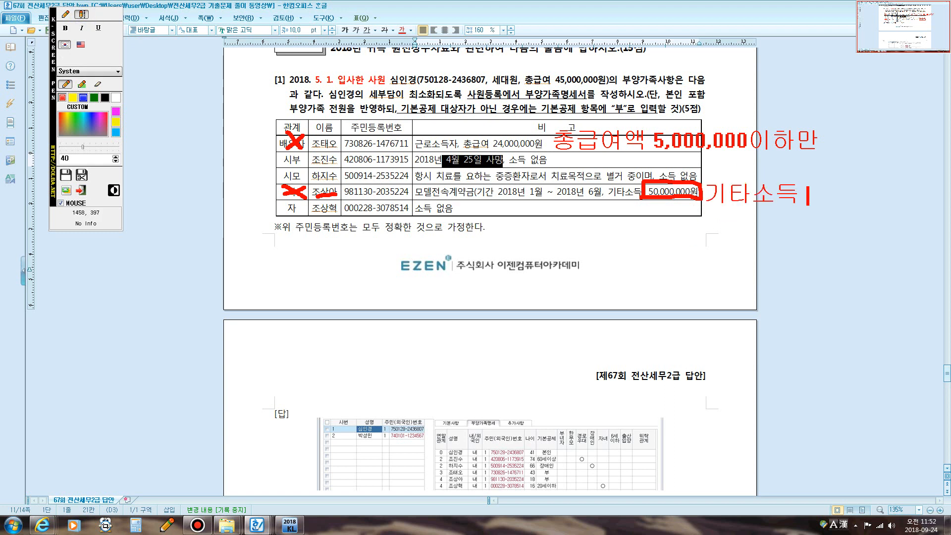
type("50,000,000")
key("Return")
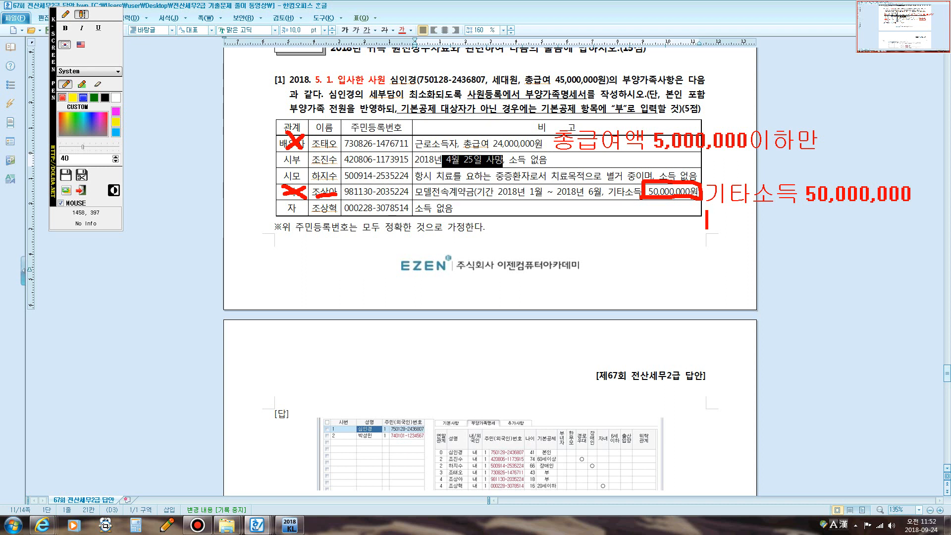
type("-필요경비")
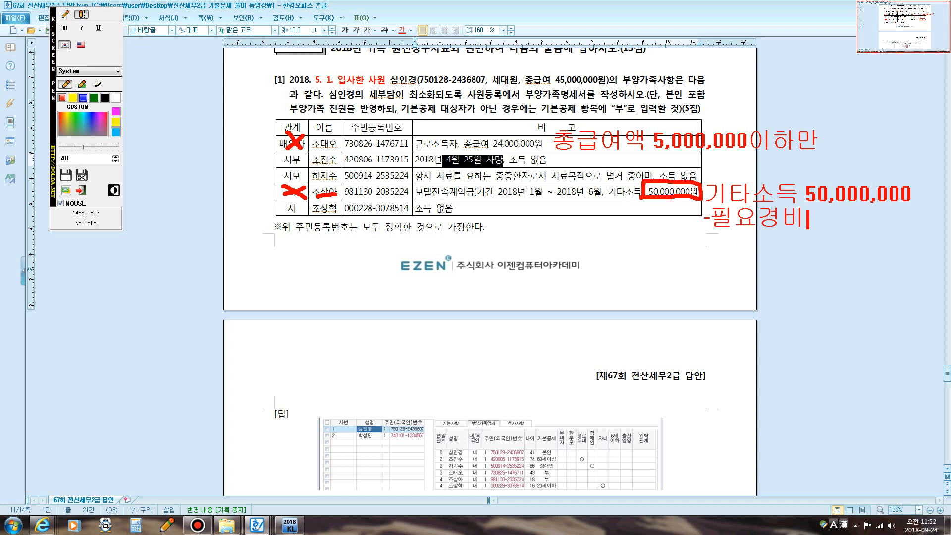
type("35,000,000")
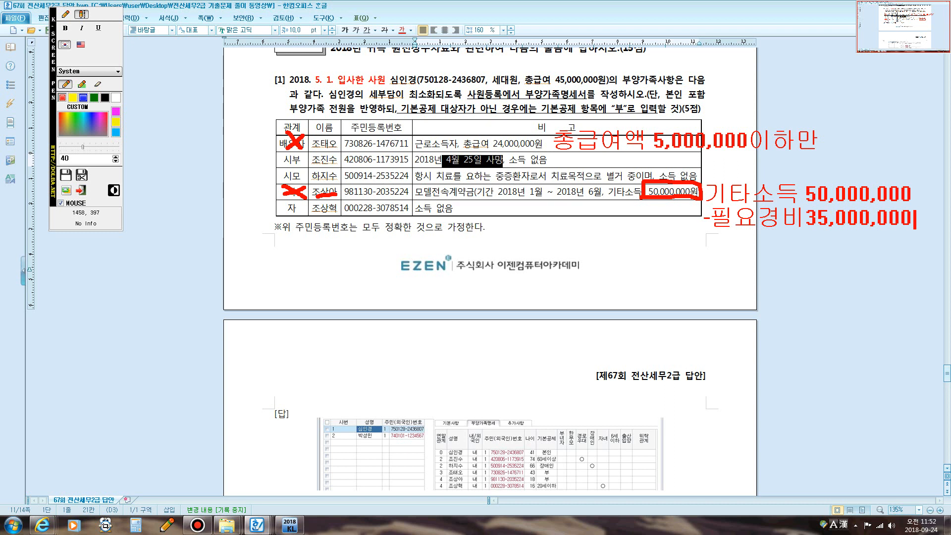
key("Return")
type("기")
key("BackSpace")
type("ㅋ기타소득그")
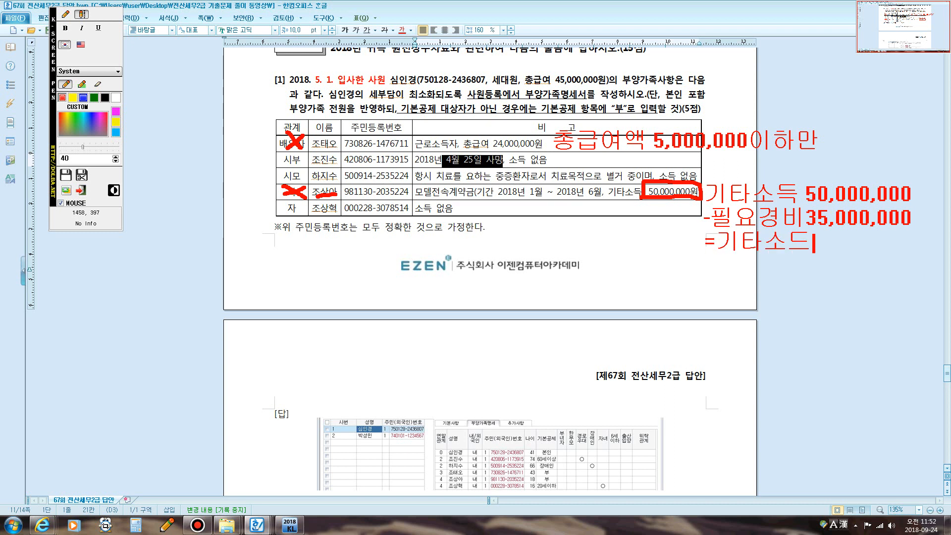
type("금액15")
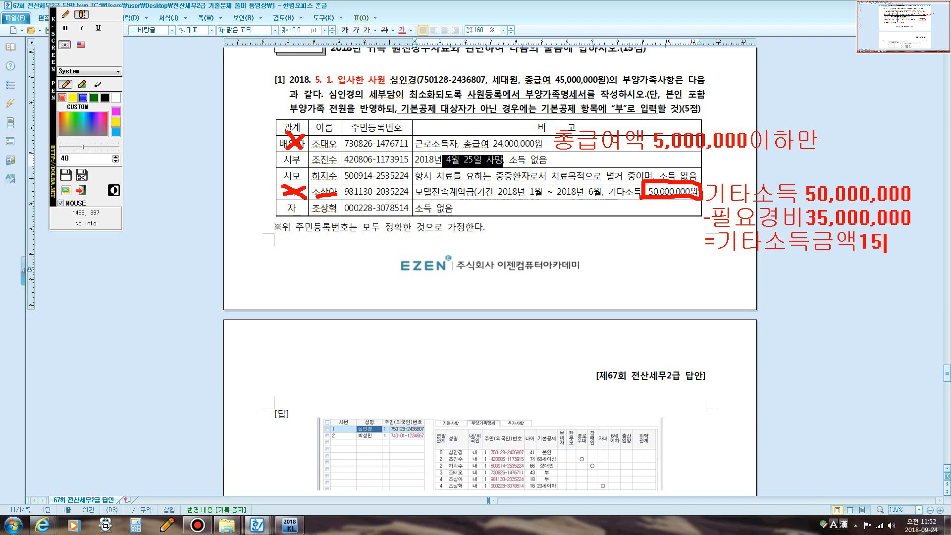
type(",000,00")
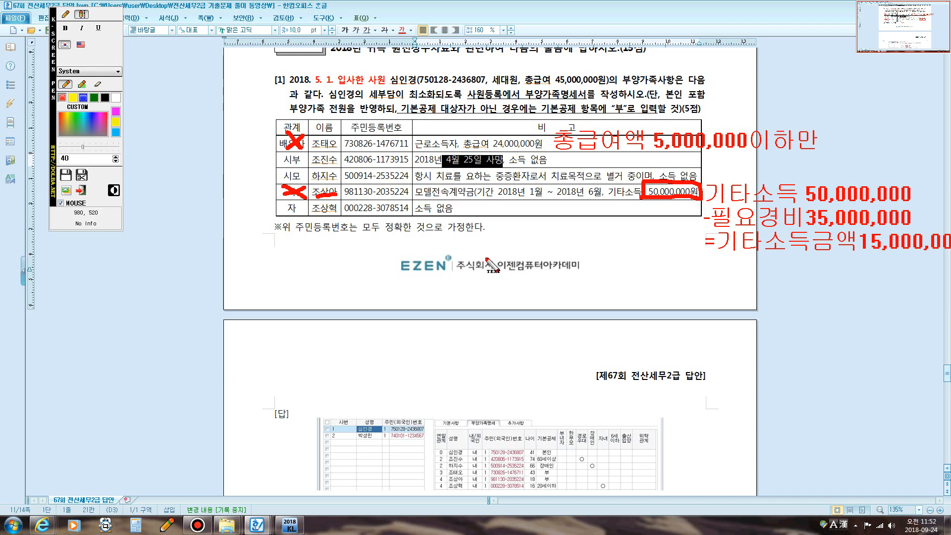
key("Escape")
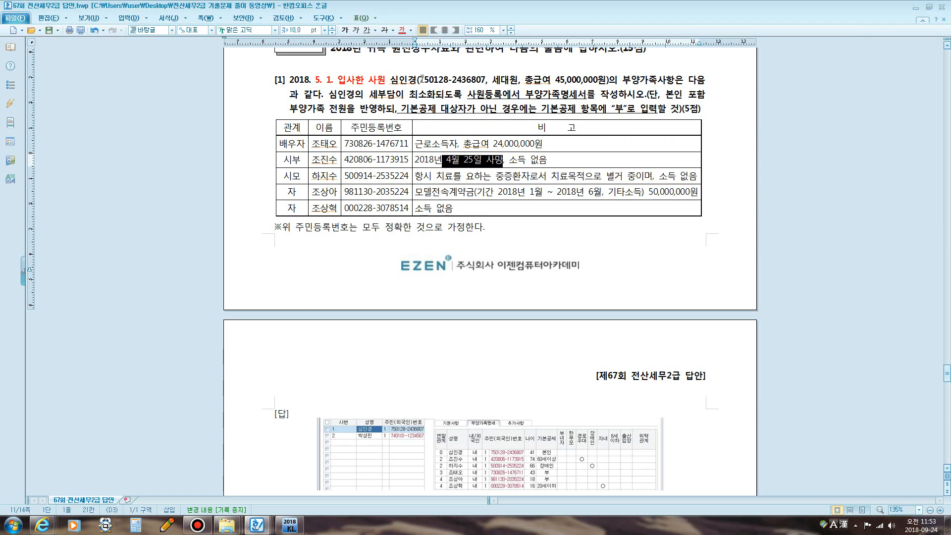
left_click(454, 79)
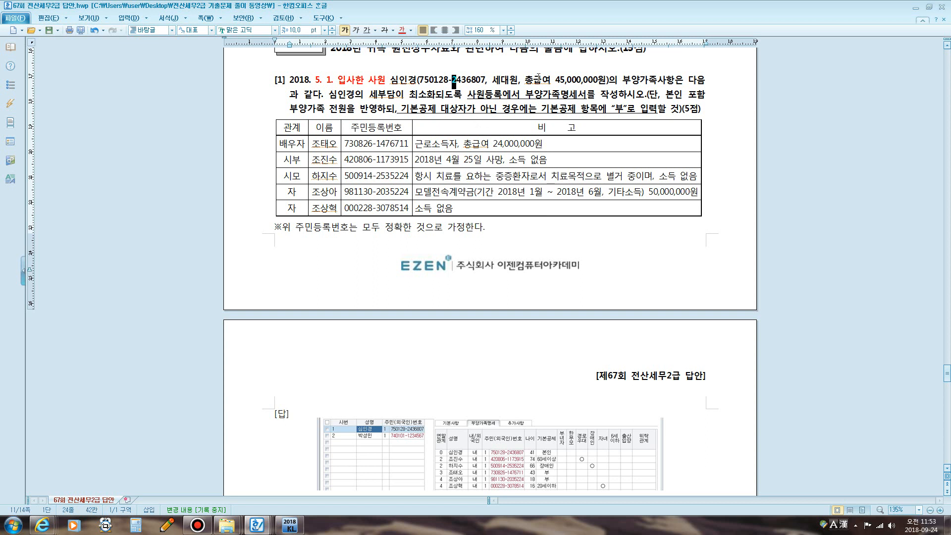
left_click_drag(526, 79, 602, 82)
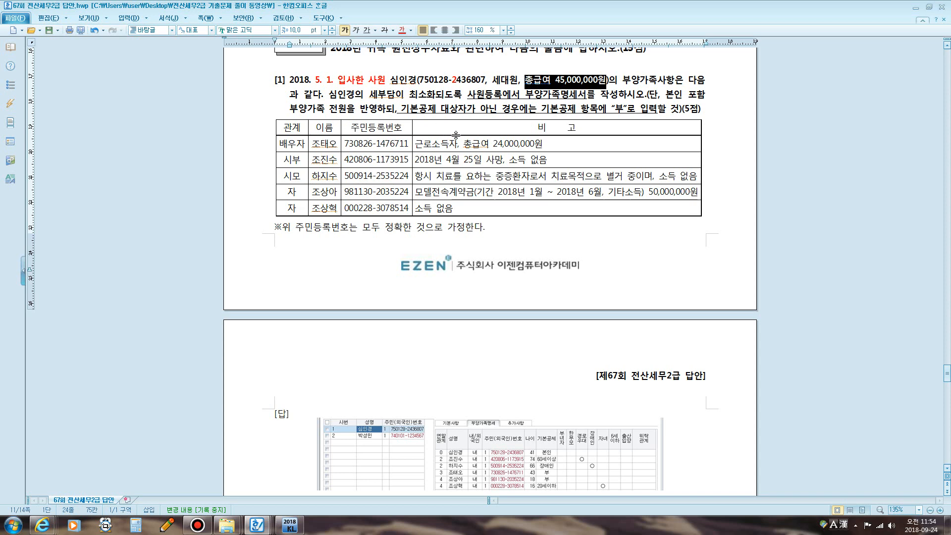
scroll(456, 99, "down", 1)
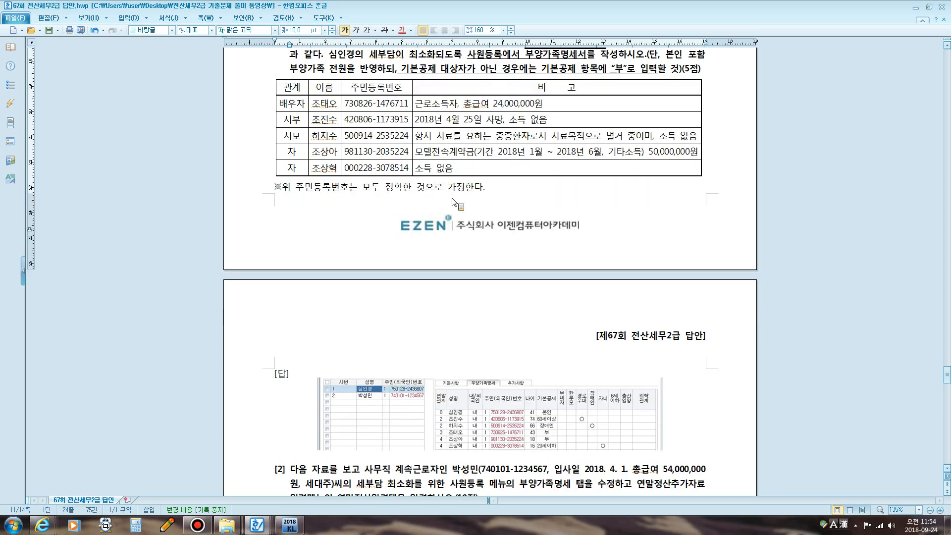
key("ctrl+alt+p")
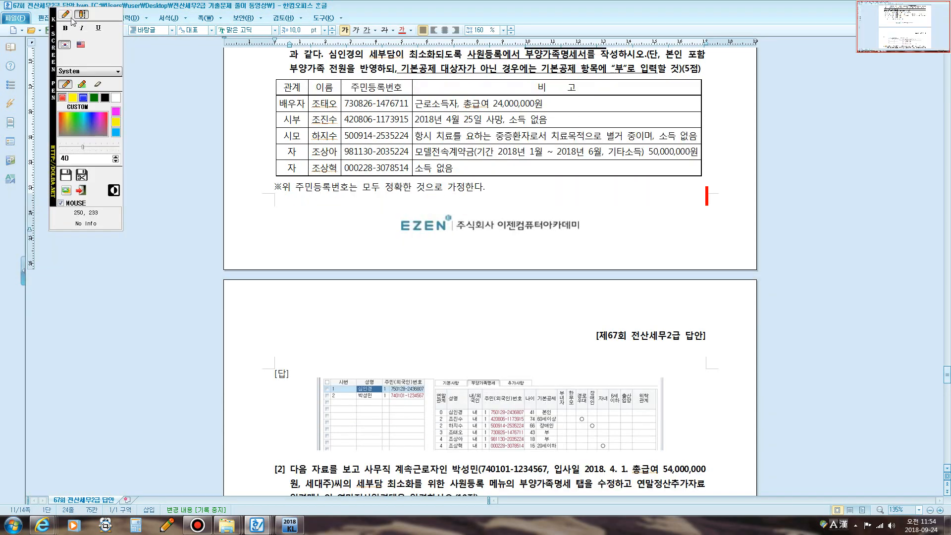
left_click(307, 217)
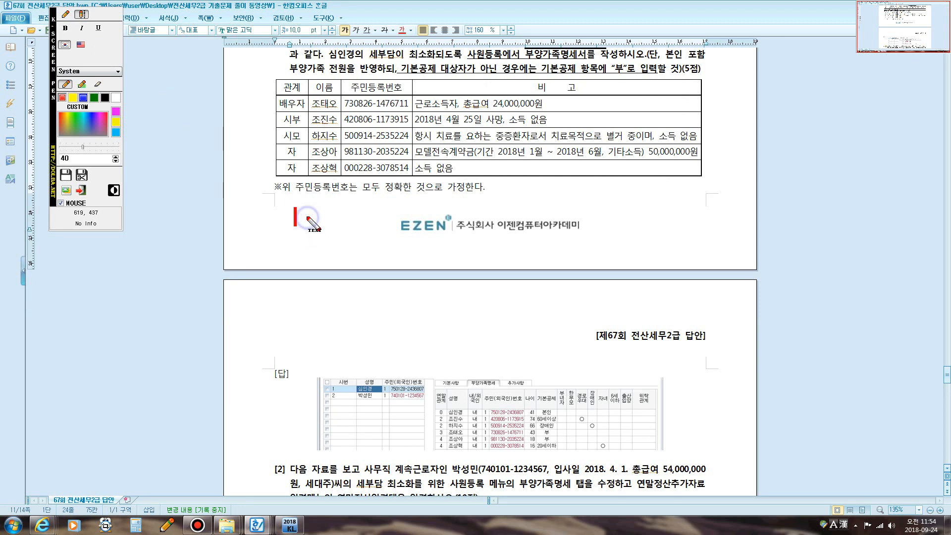
key("Hangul")
type("ON")
key("BackSpace")
key("BackSpace")
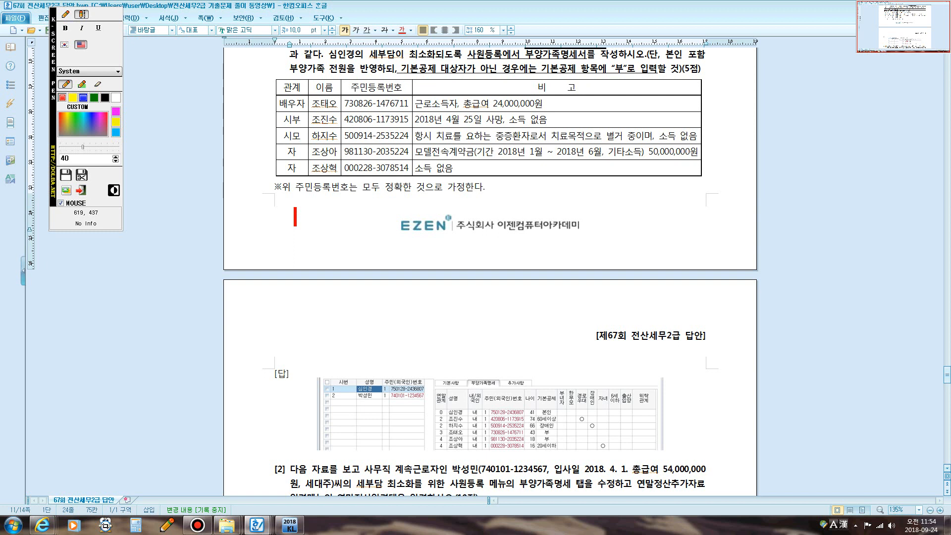
key("Hangul")
type("비")
key("BackSpace")
type("ㅜ제")
key("BackSpace")
key("BackSpace")
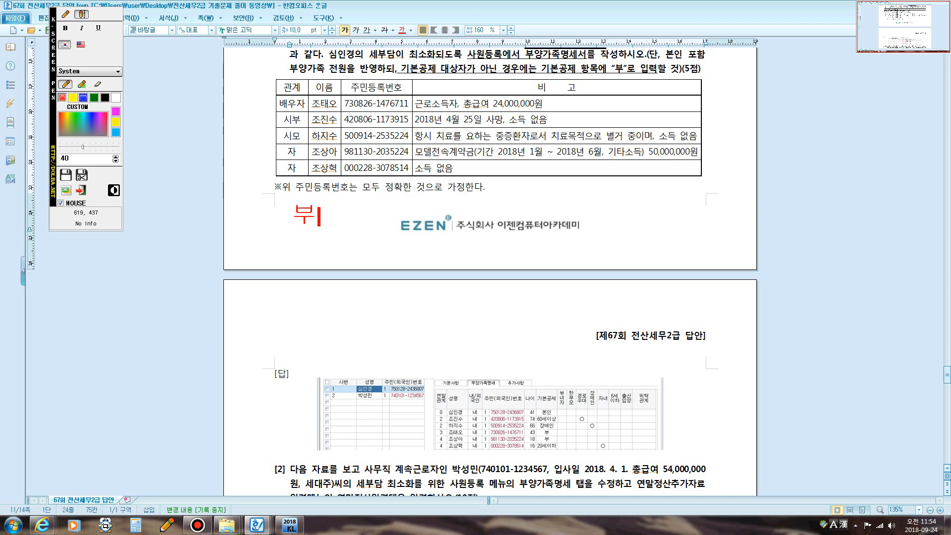
type("녀자")
type(" :")
type(" 것")
type("주자본인")
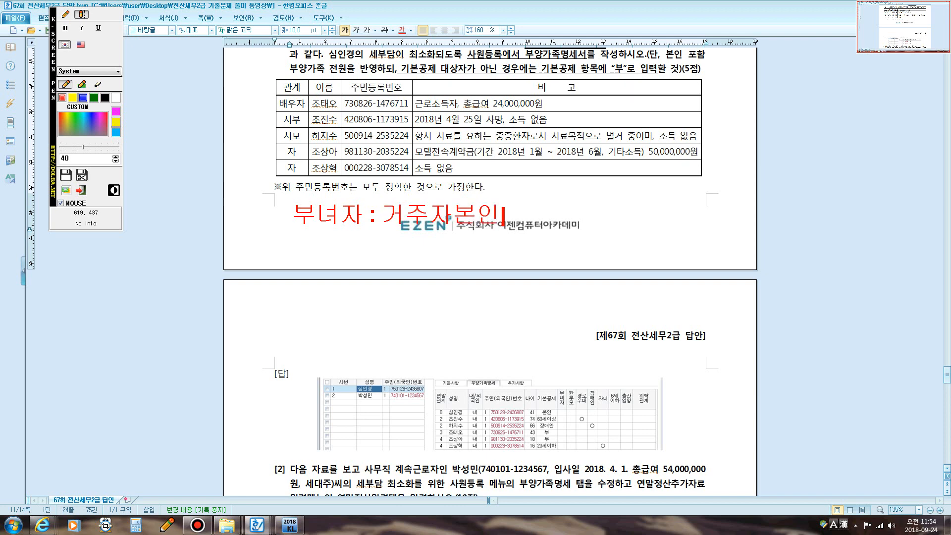
type("(종합소")
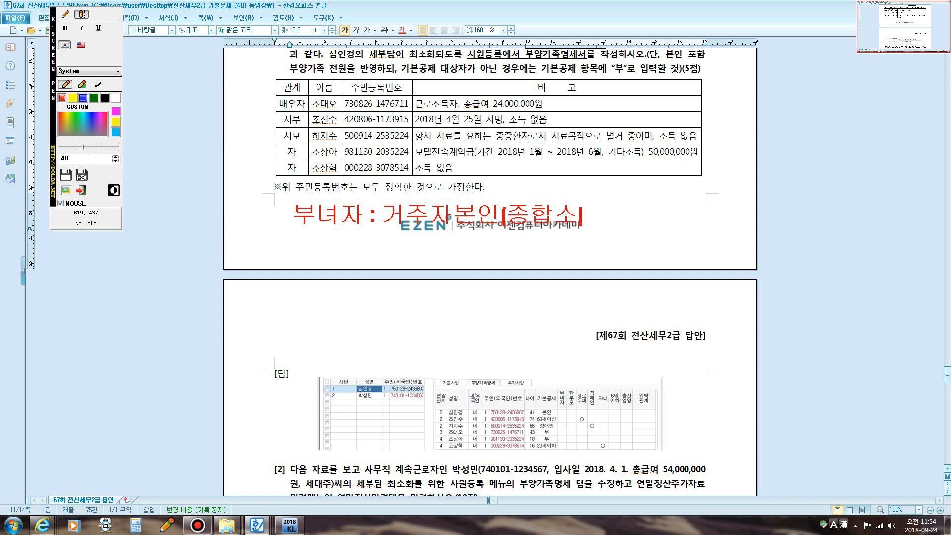
type("득금3")
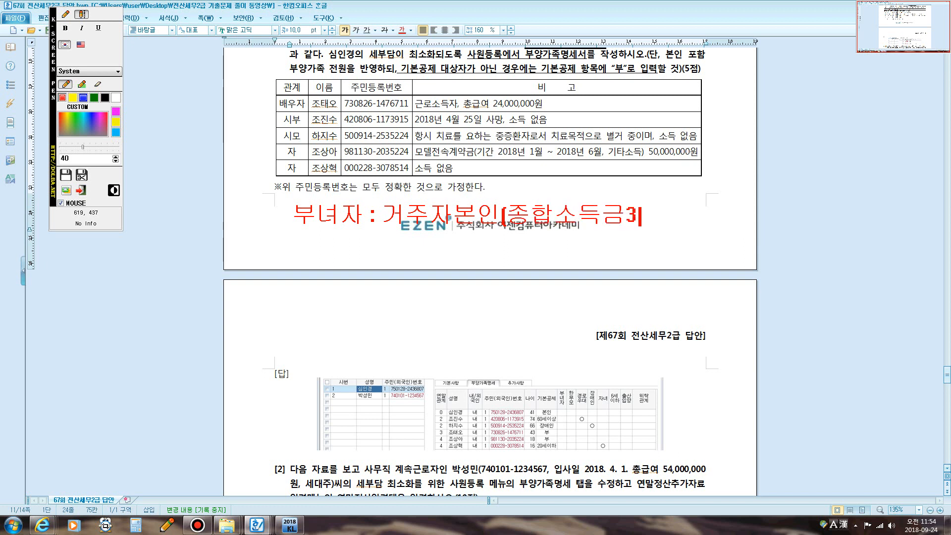
type("천만원이")
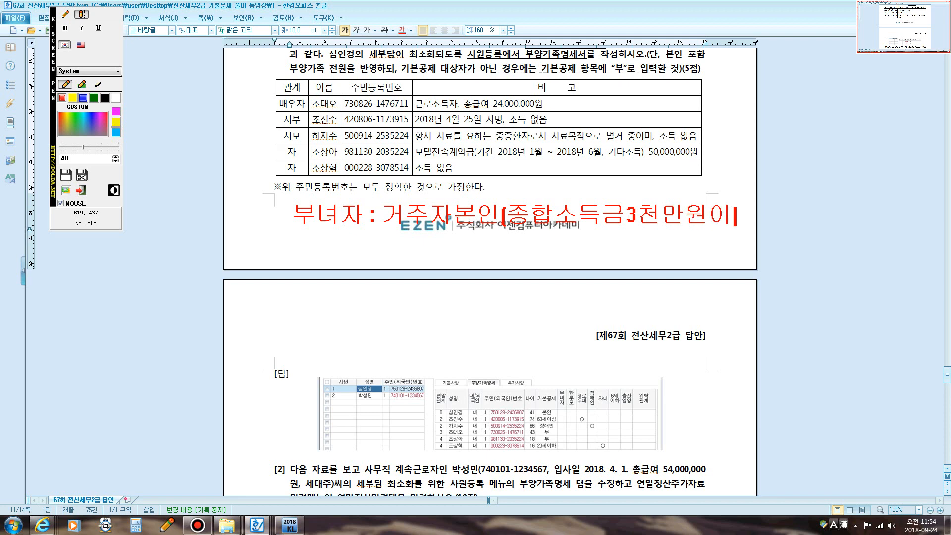
type("하)")
key("Return")
type("1) 배")
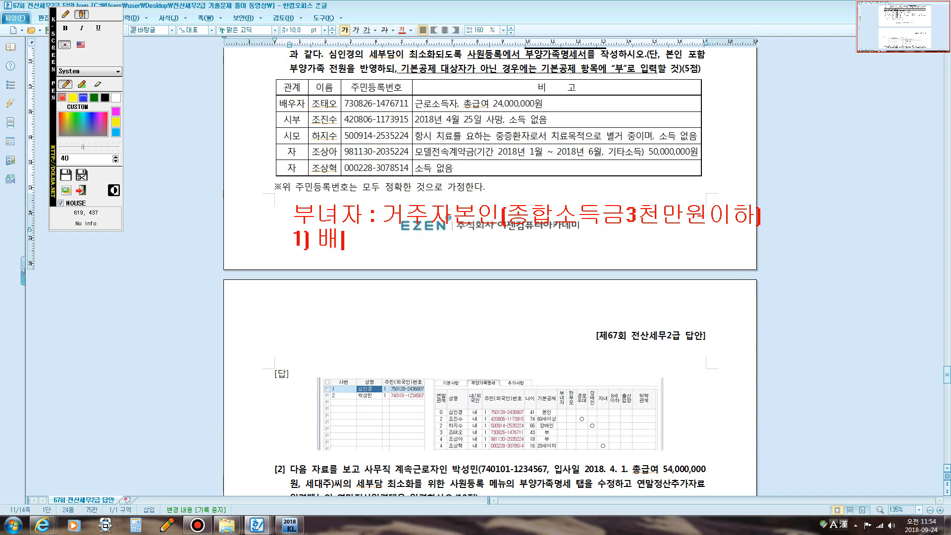
type("우자가 있")
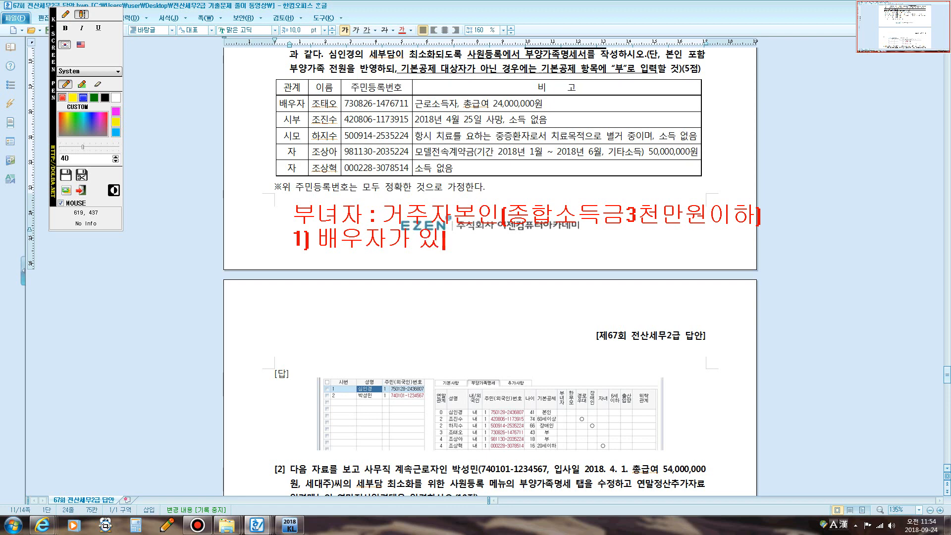
type("는 여성")
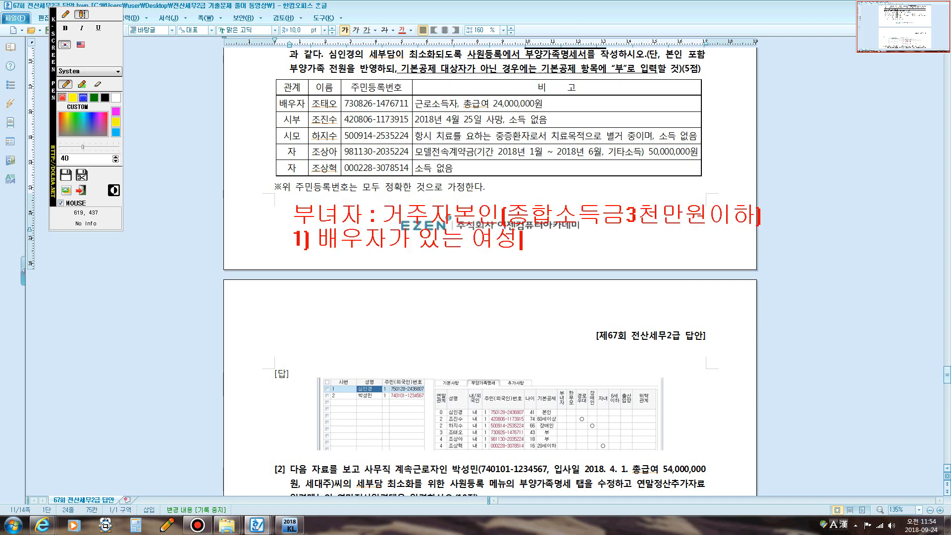
type("(배우자의 ")
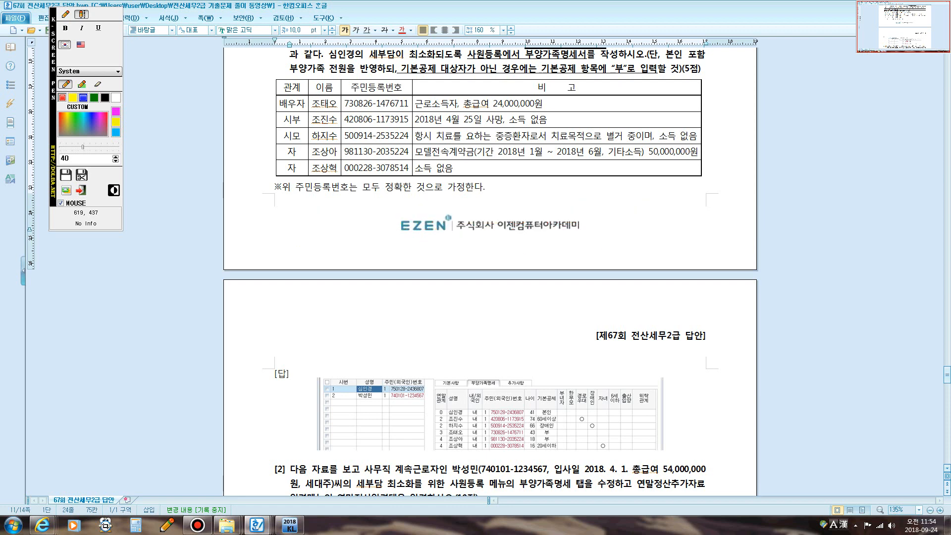
type("소득ㅇ")
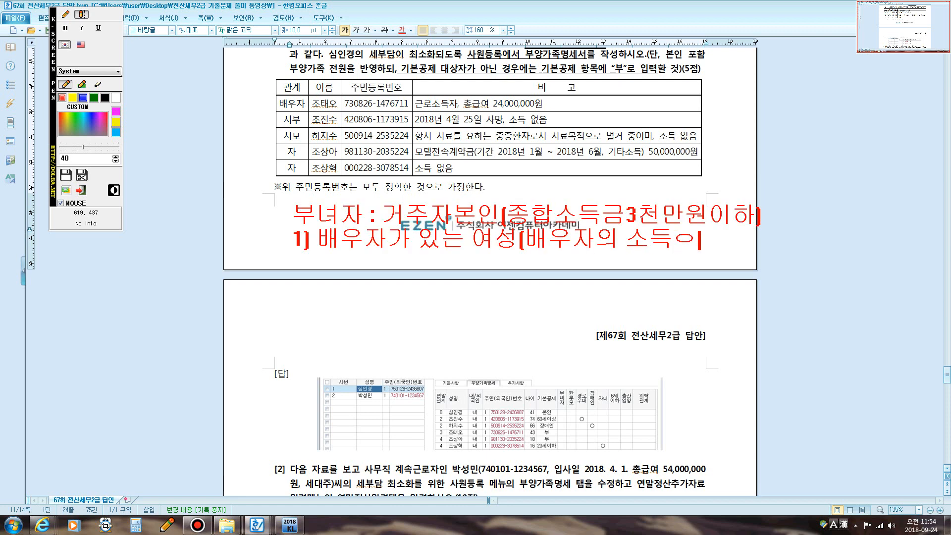
type("은")
key("BackSpace")
key("BackSpace")
type("유무 상관")
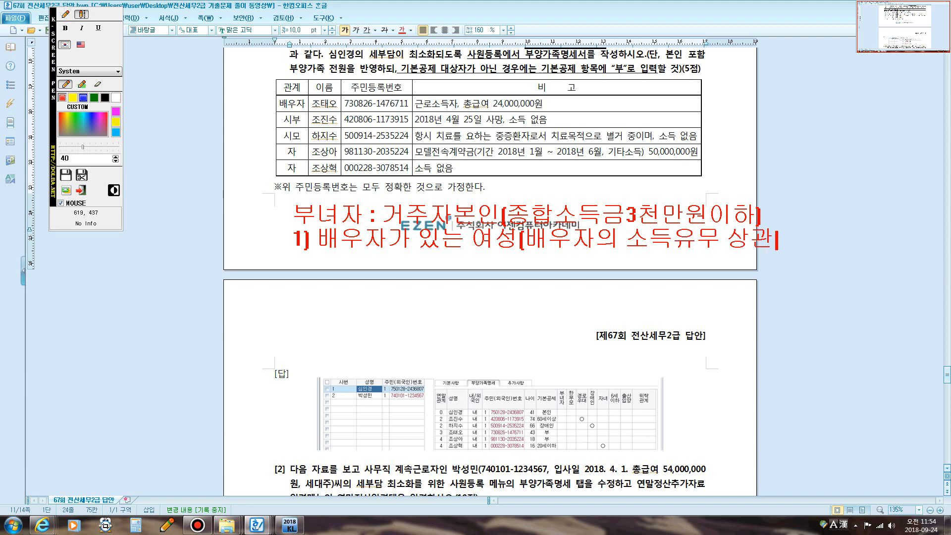
type("없음]")
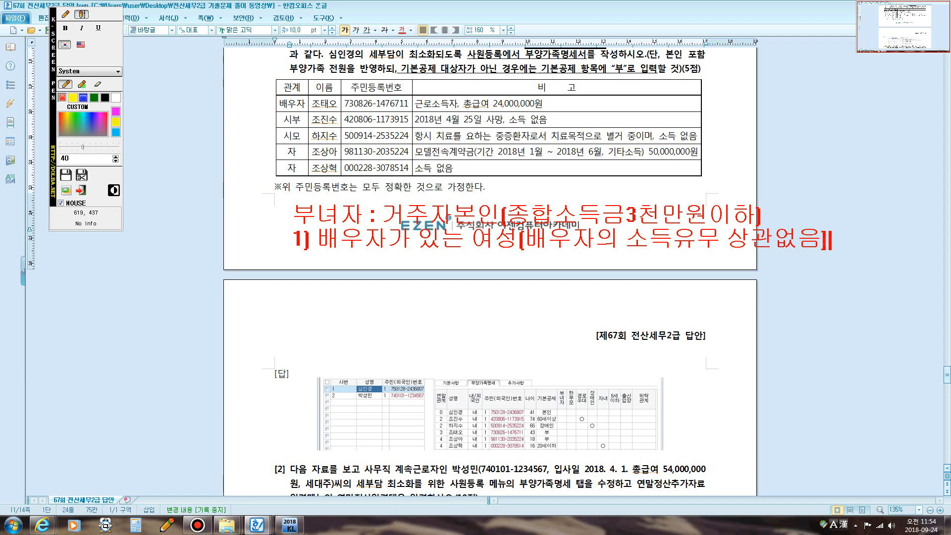
key("Return")
type("2) 배우")
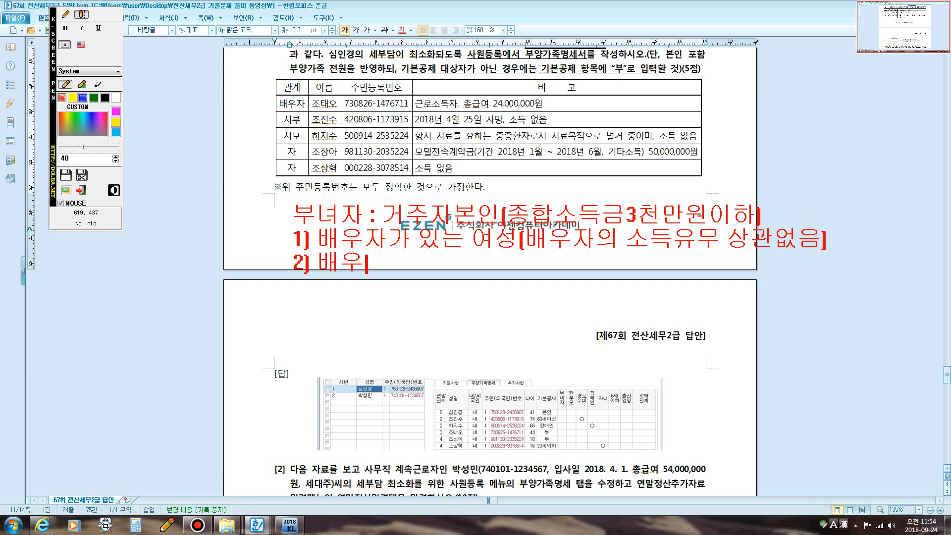
type("자가 없는")
key("Escape")
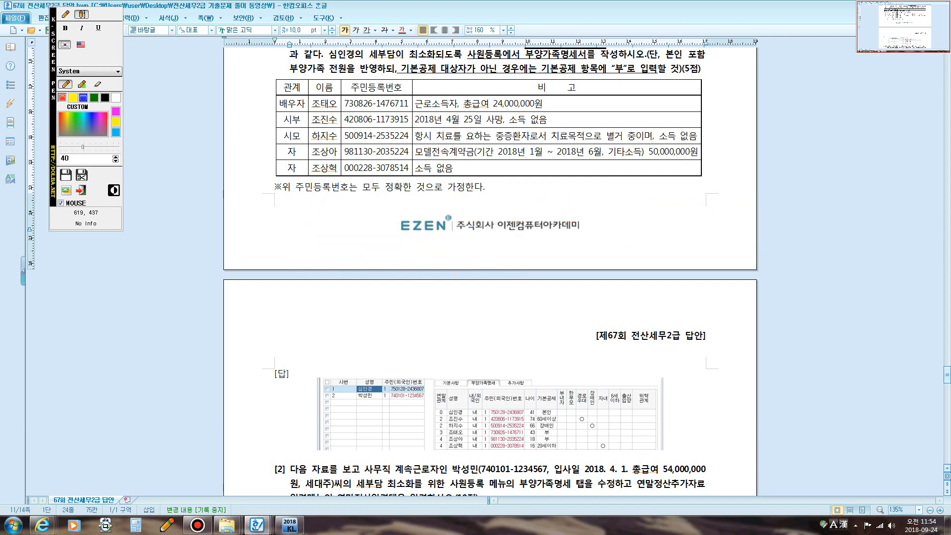
type("여성으로서 기본")
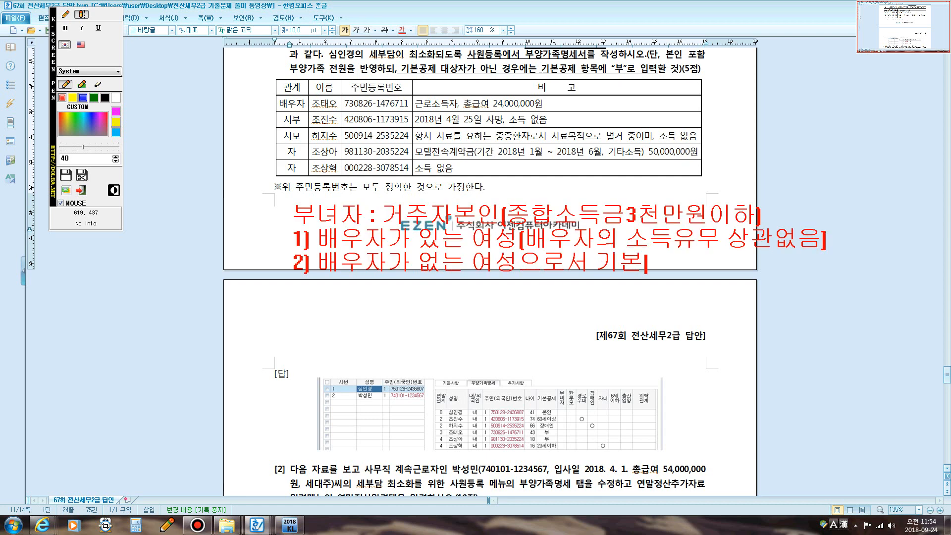
key("Escape")
type("공제")
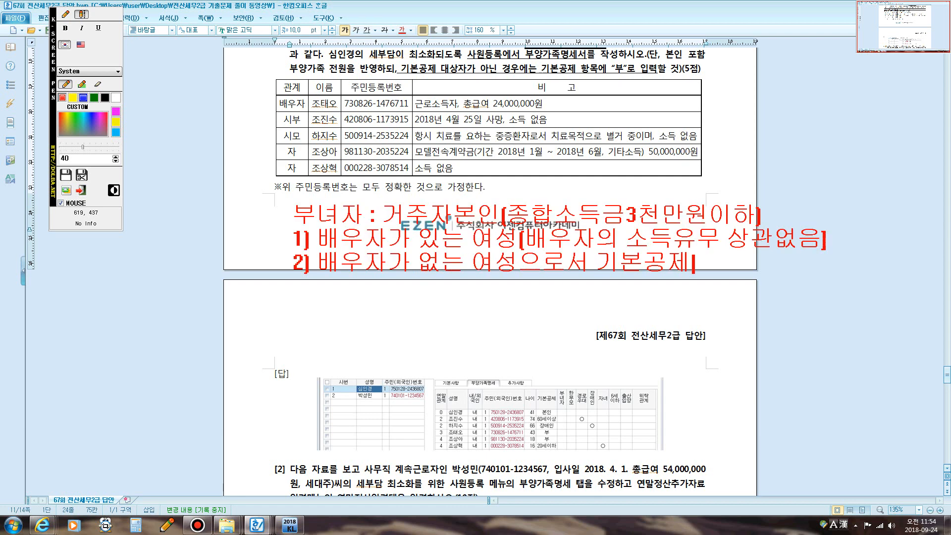
type("대상자인 ")
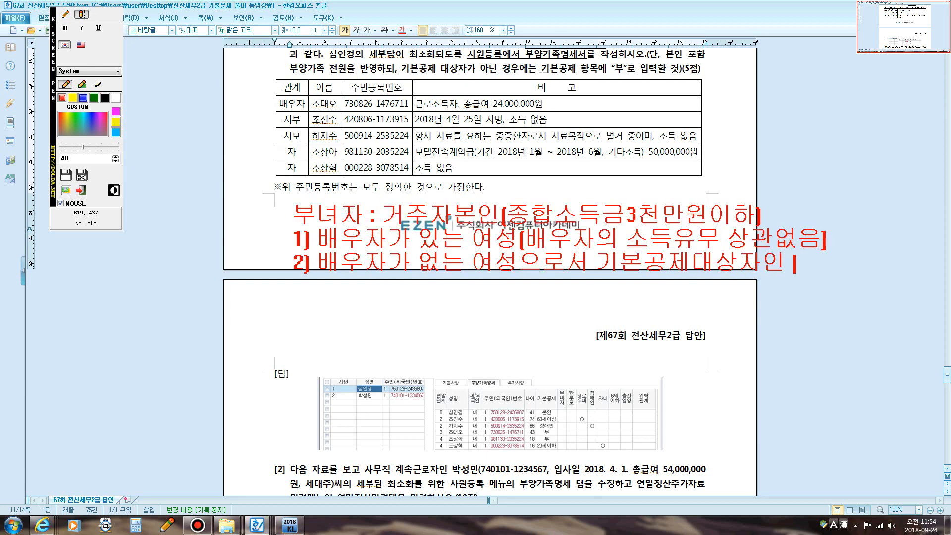
type("부양가족이")
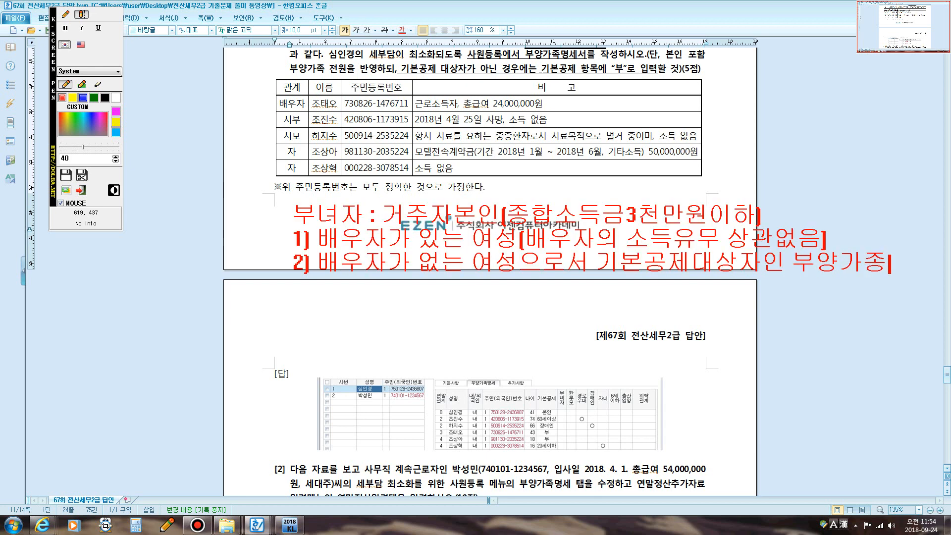
key("Return")
type("있는 세대")
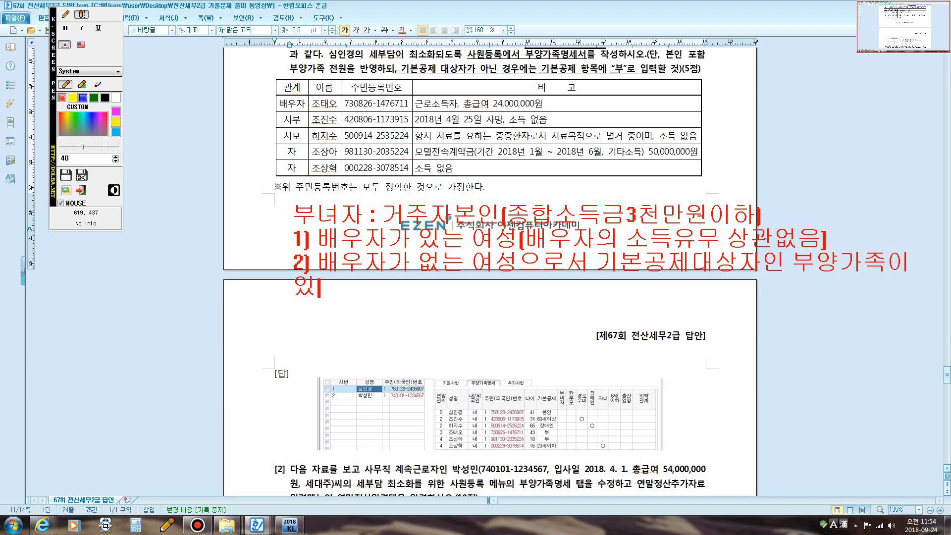
type("주")
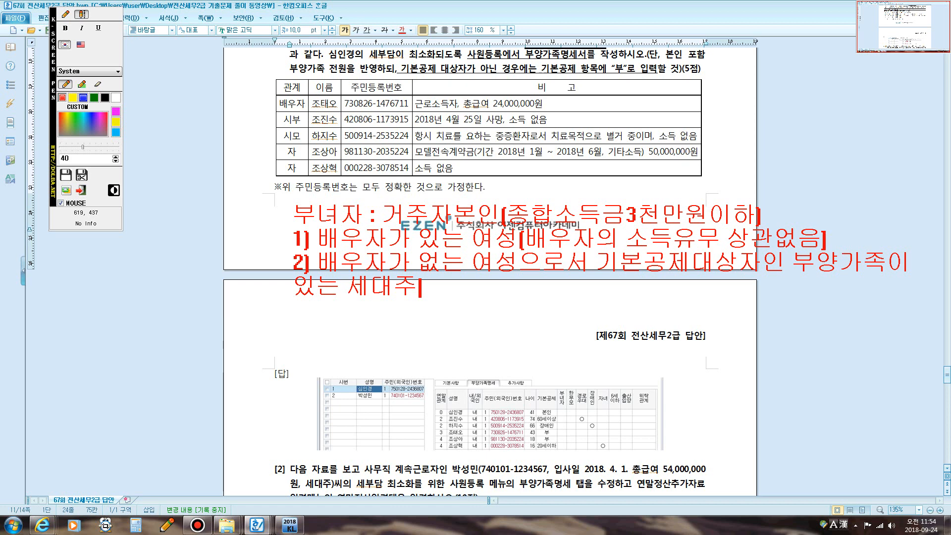
key("Escape")
type("연 50")
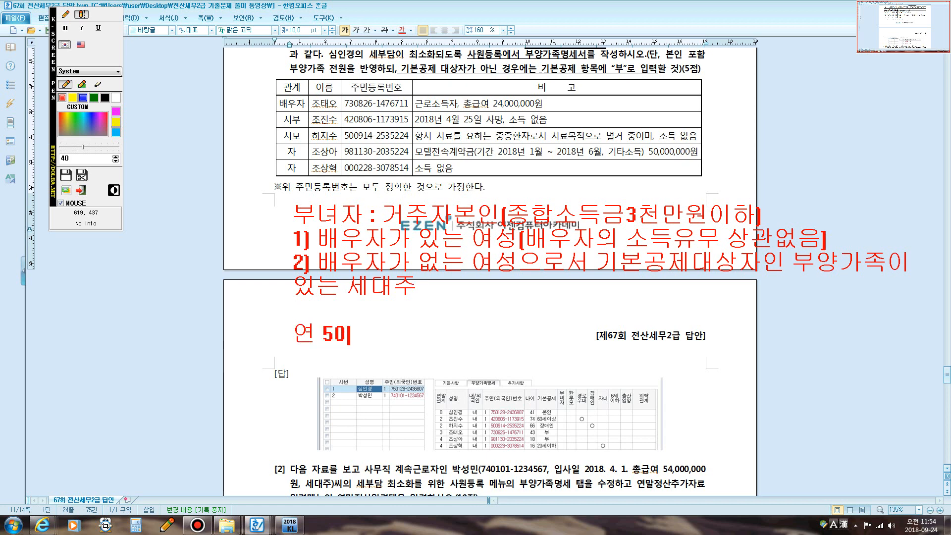
type("만ㅇ")
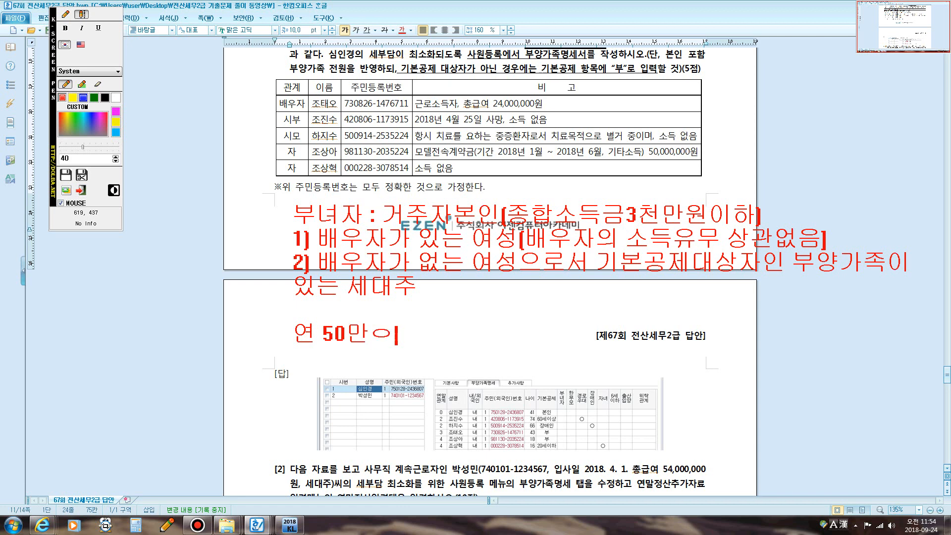
type("ㅜㅓㄴ 공제")
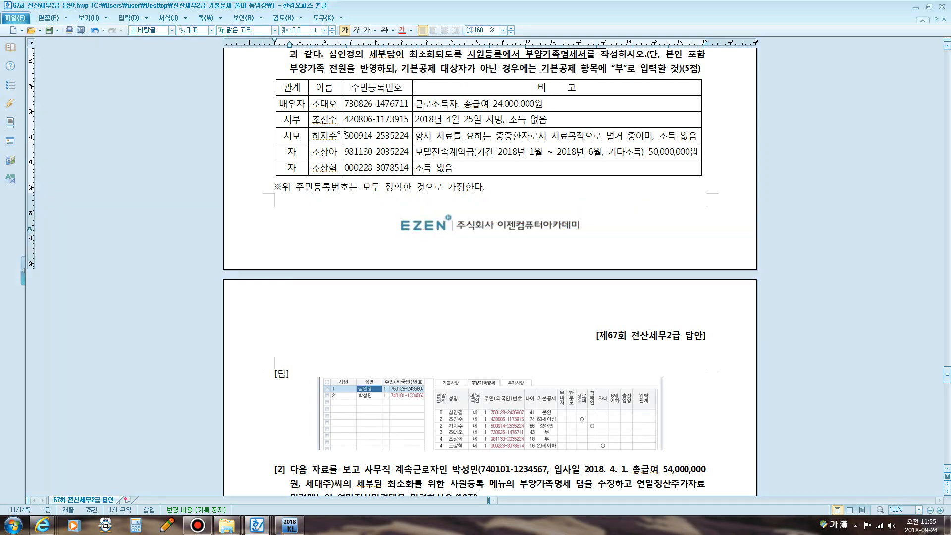
- Write the red note '경로우대공제: 기본공제대상자가 70세이상 1인당 100만원'
key("Escape")
key("F9")
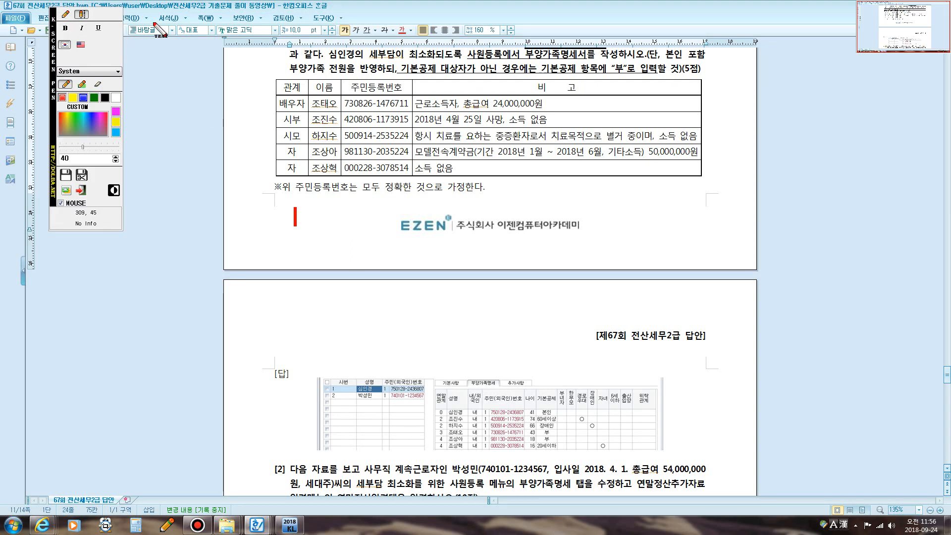
type("경로욷")
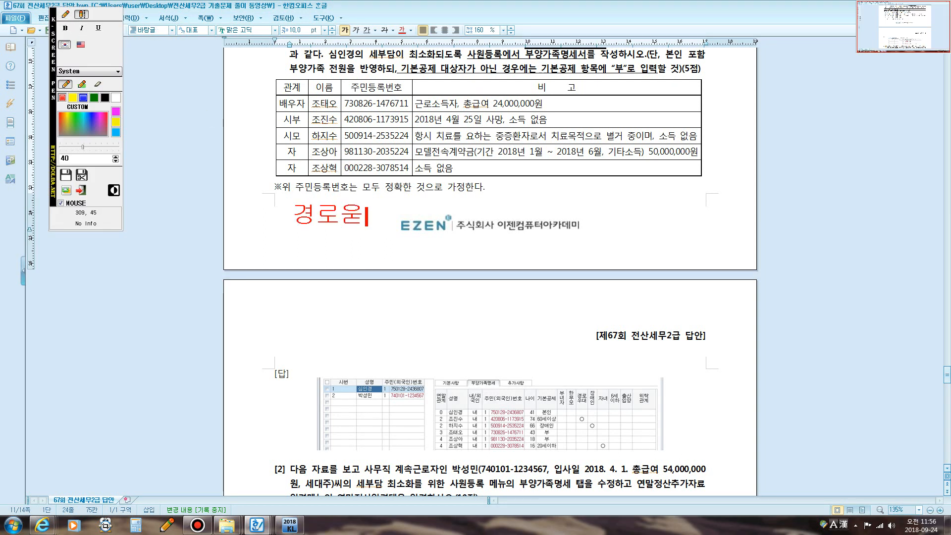
type("대공제: ")
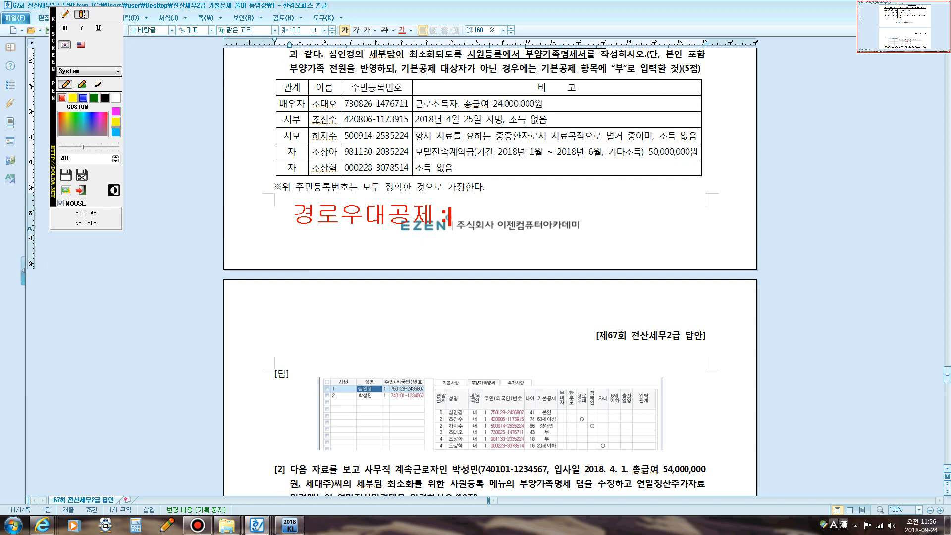
type("기본공제대상")
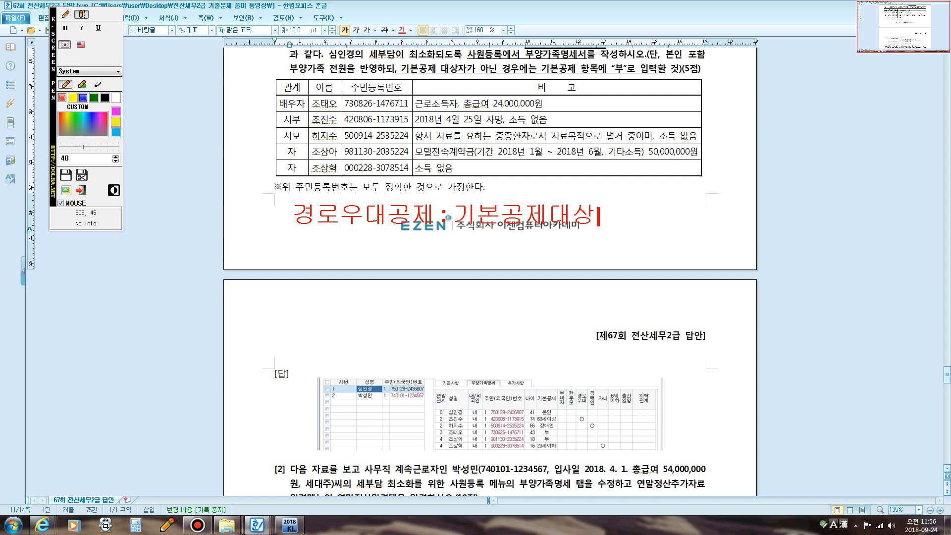
type("자가 70세인")
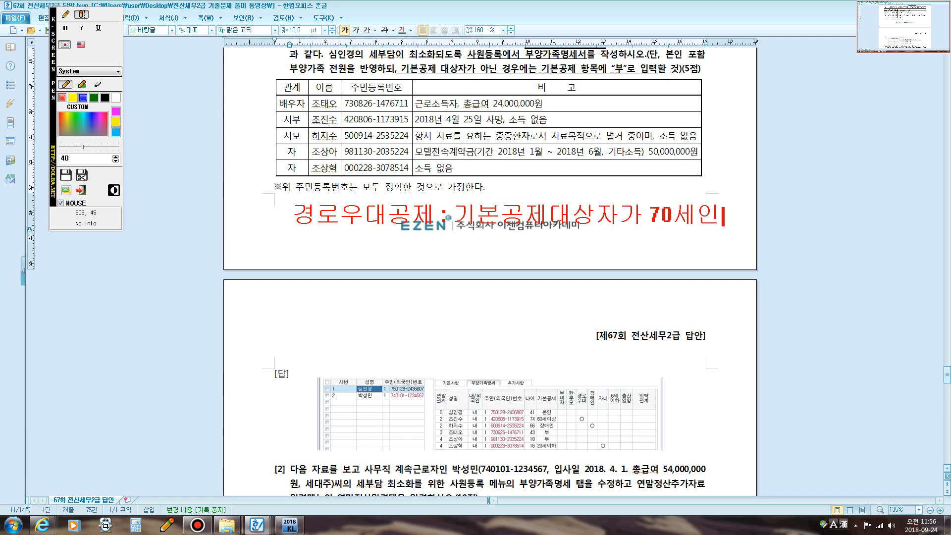
key("BackSpace")
type("이상 1인당")
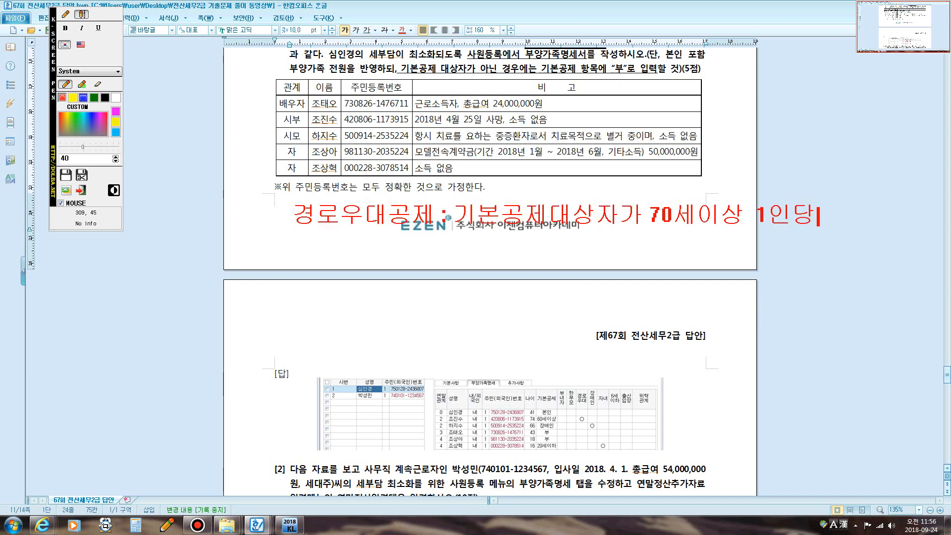
type(" 100만")
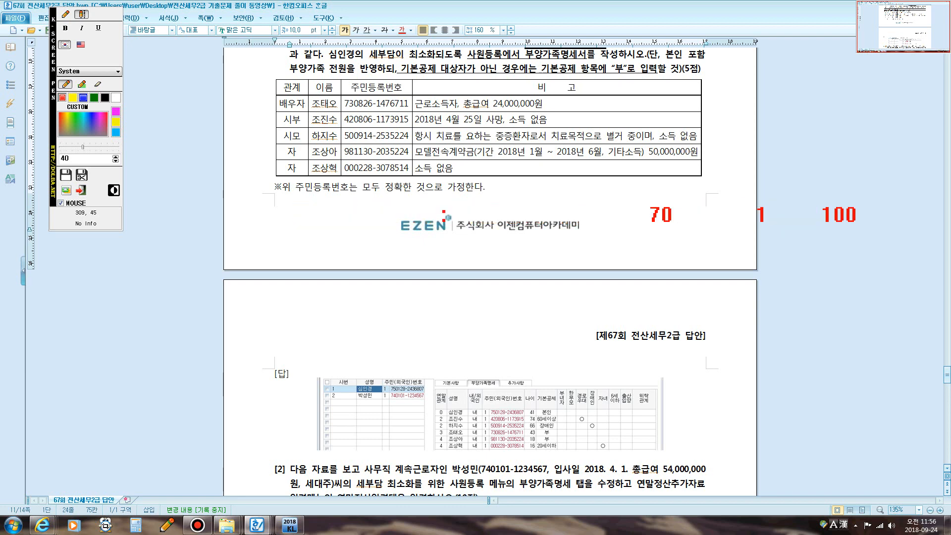
type("원")
- Add the line '장애인공제: 기본공제대상자가 장애인 1인당 200만원' and close the overlay
key("Return")
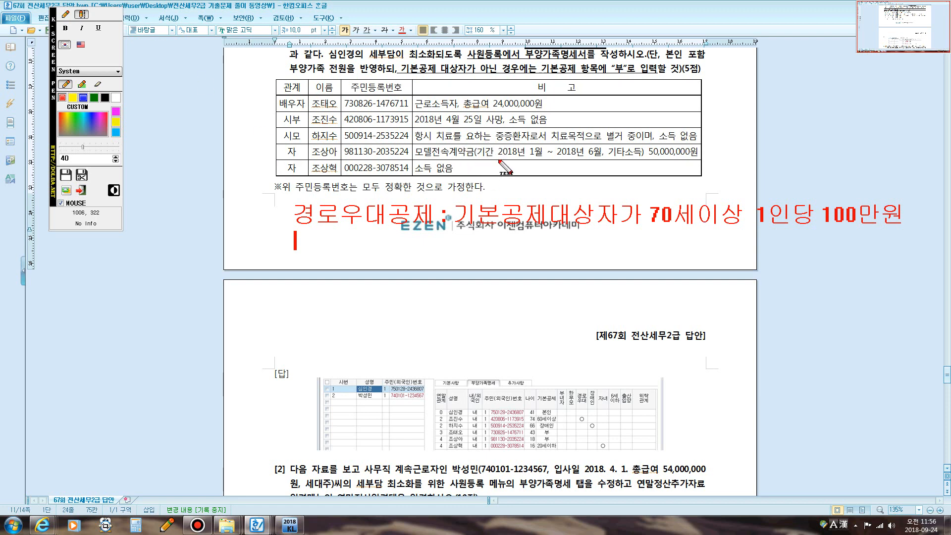
type("장애")
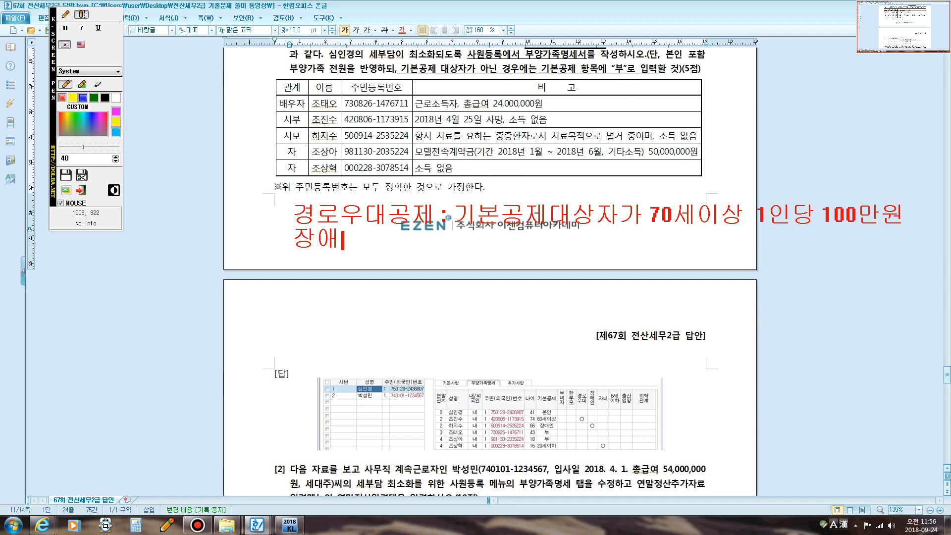
type("인고ㅇ제")
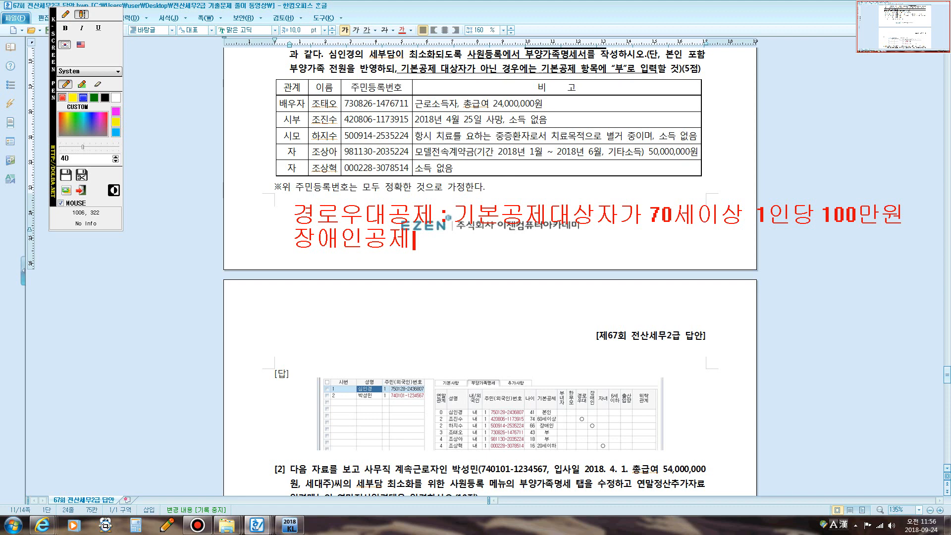
type(":")
type("기본공제")
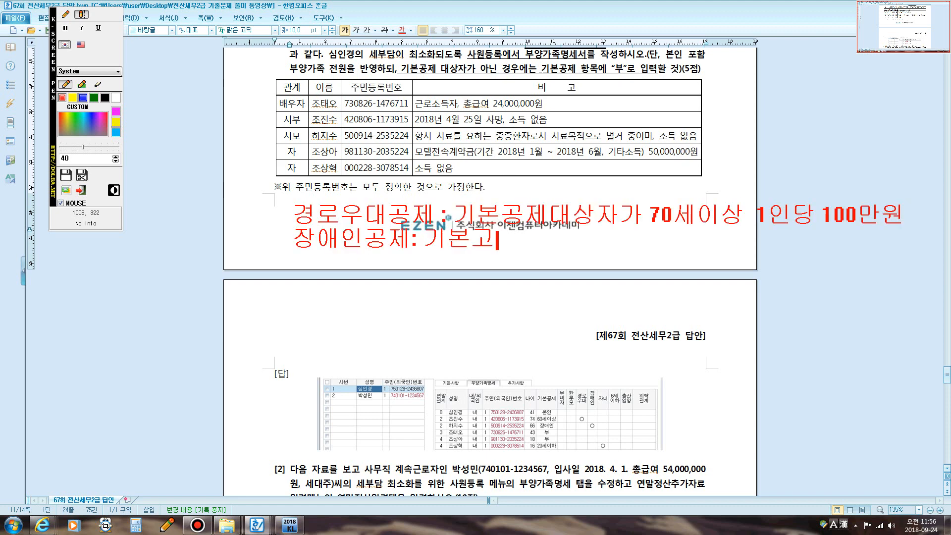
type("대상자가 ")
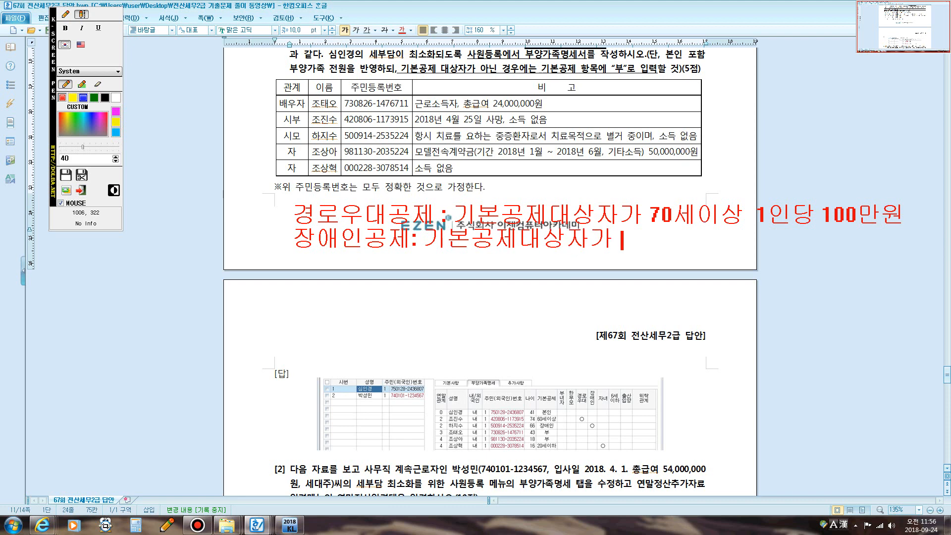
type("장애")
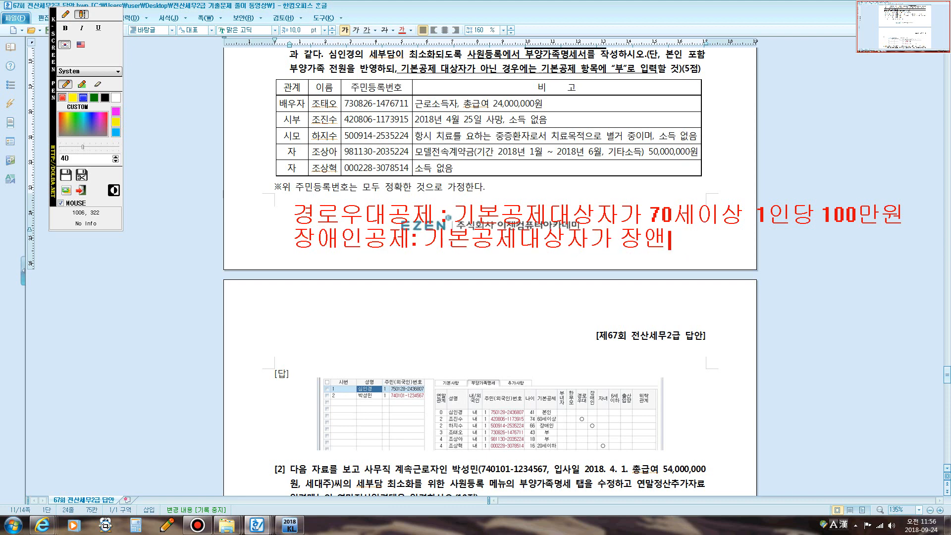
type("인")
type(" 1인")
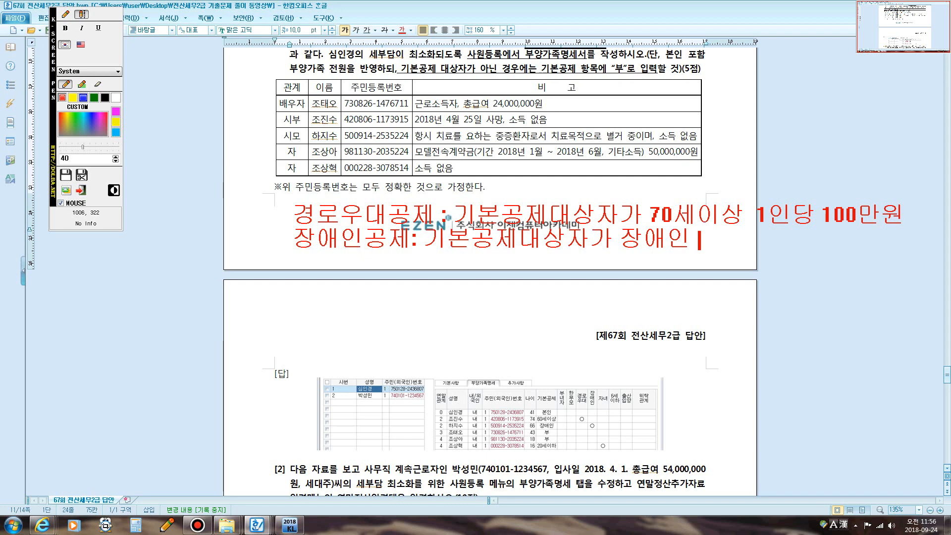
type("당 ")
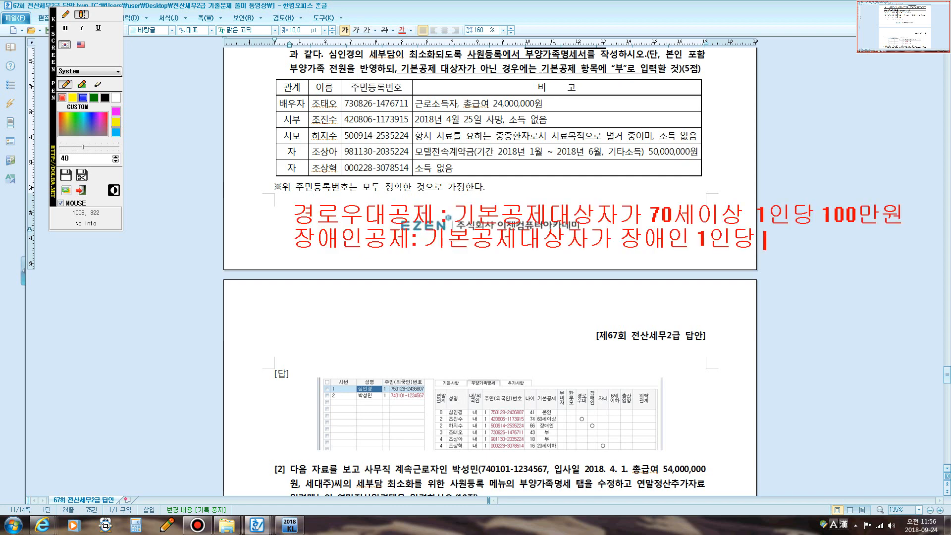
type("200ㅁ")
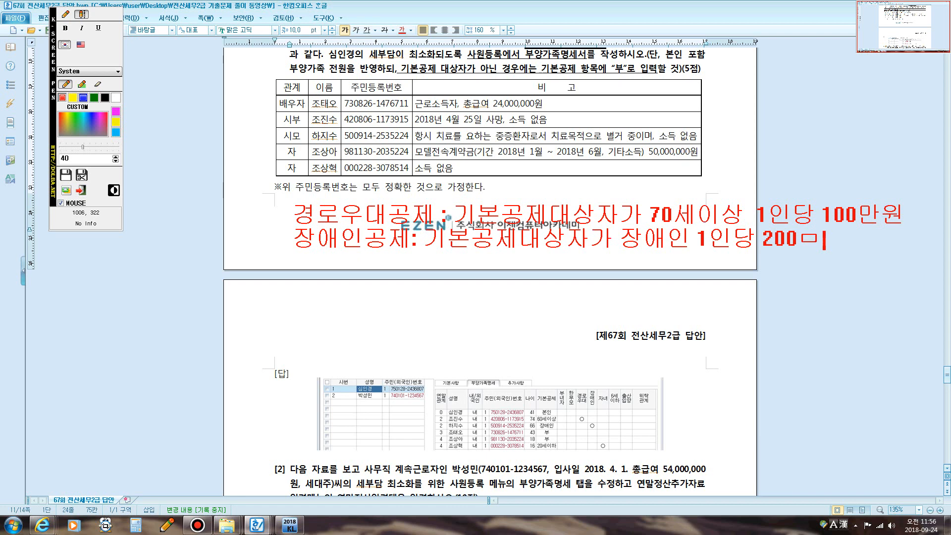
key("BackSpace")
type("만원")
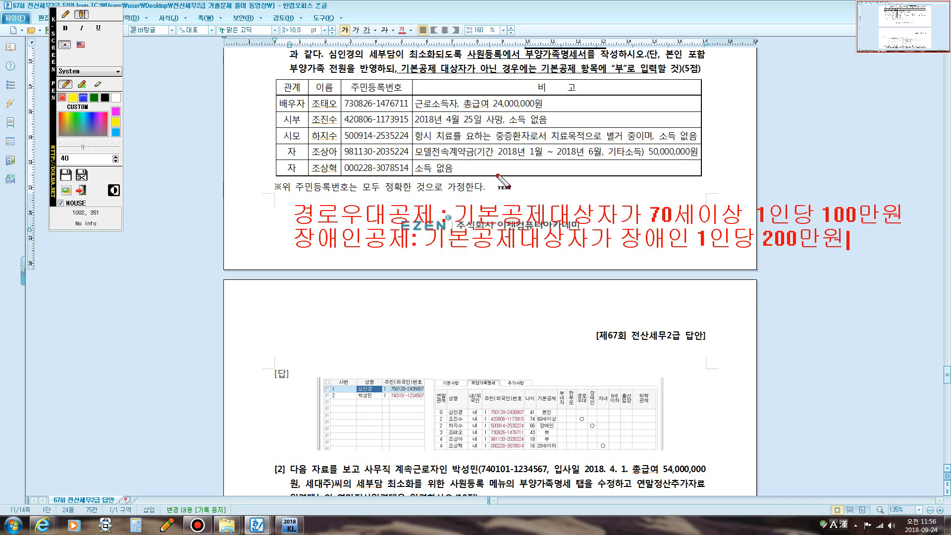
key("Escape")
- Open employee 1's 부양가족명세 tab in KcLep's 사원등록, dismissing the health insurance notice
left_click(290, 525)
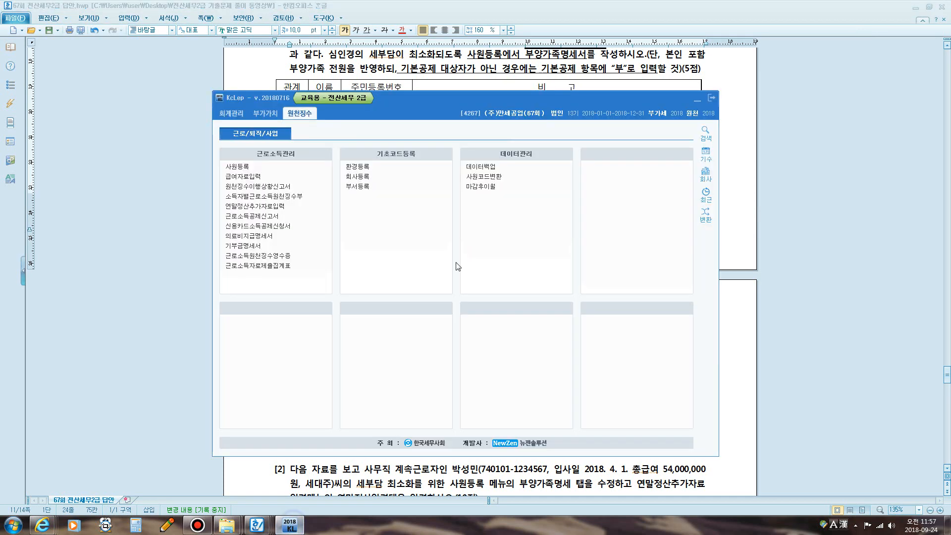
left_click(248, 170)
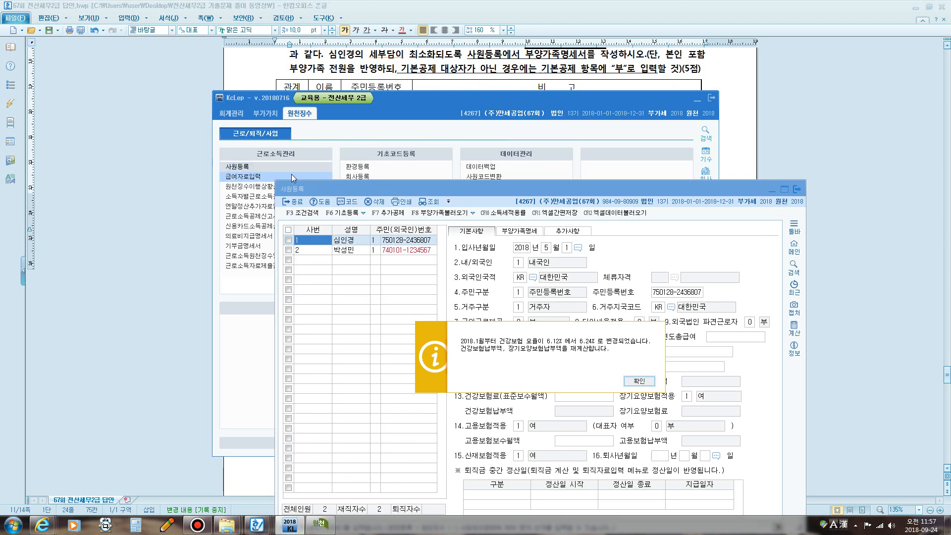
left_click(639, 381)
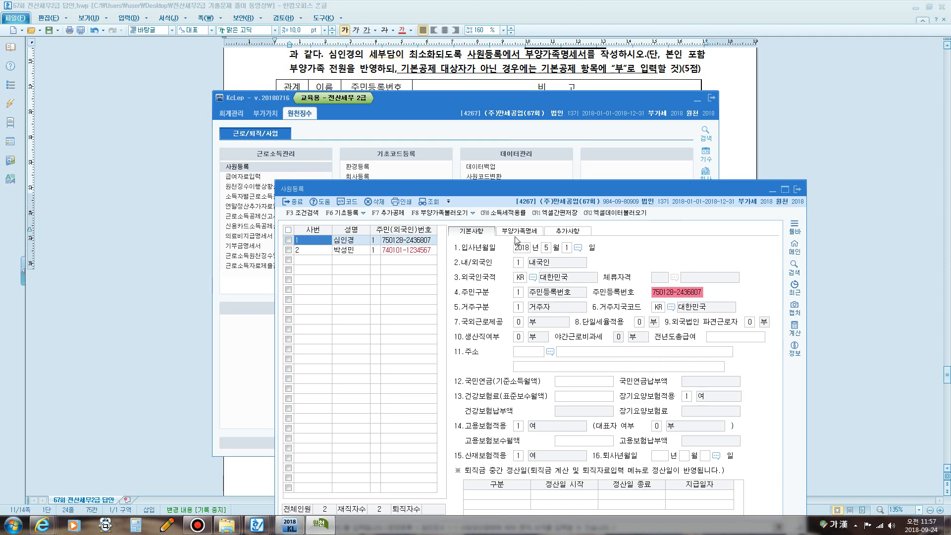
left_click(519, 231)
left_click_drag(492, 185, 447, 107)
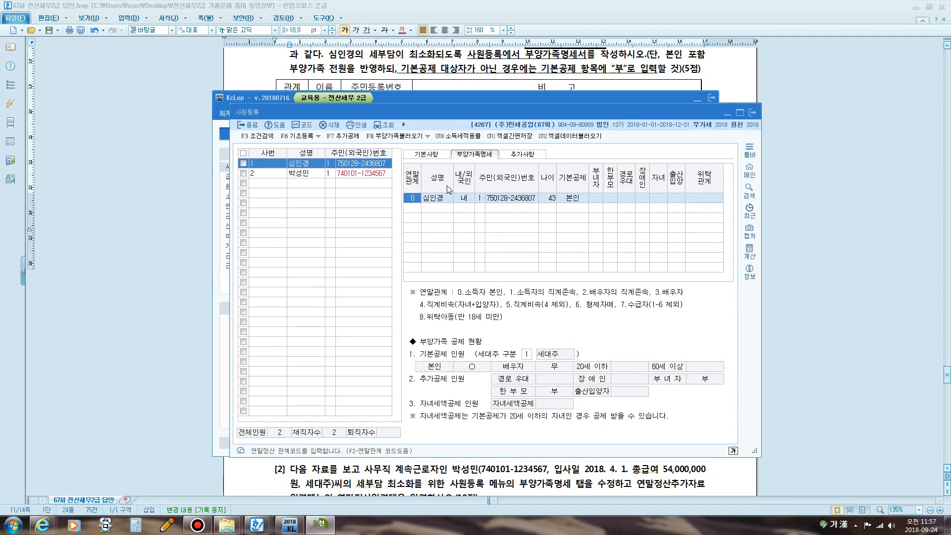
left_click(596, 196)
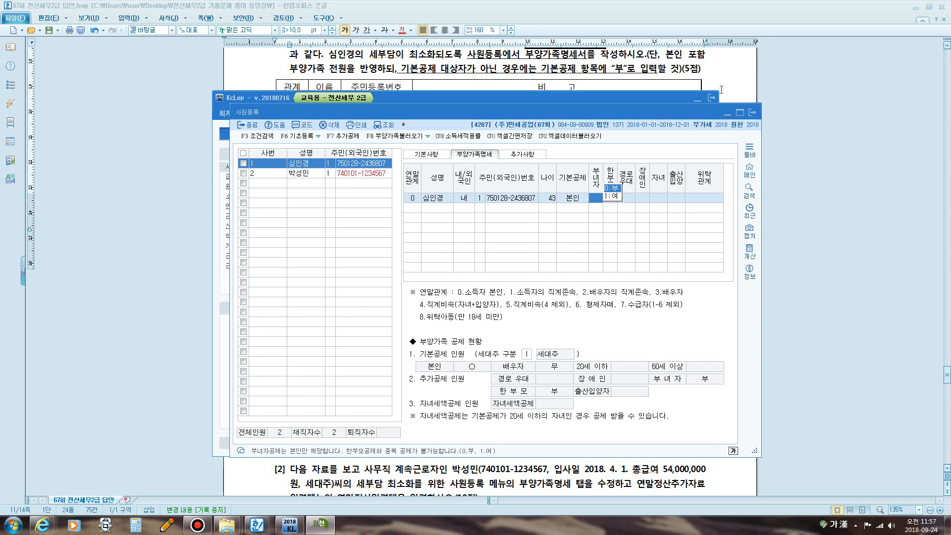
key("ctrl+2")
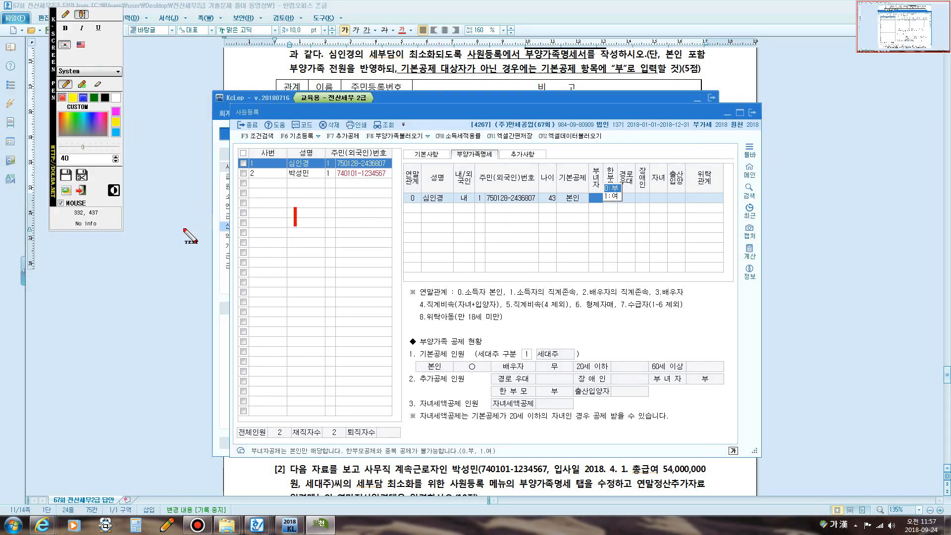
- Place a red note heading '근로소득공제: 상용근로소득자' over the employee list
left_click(250, 229)
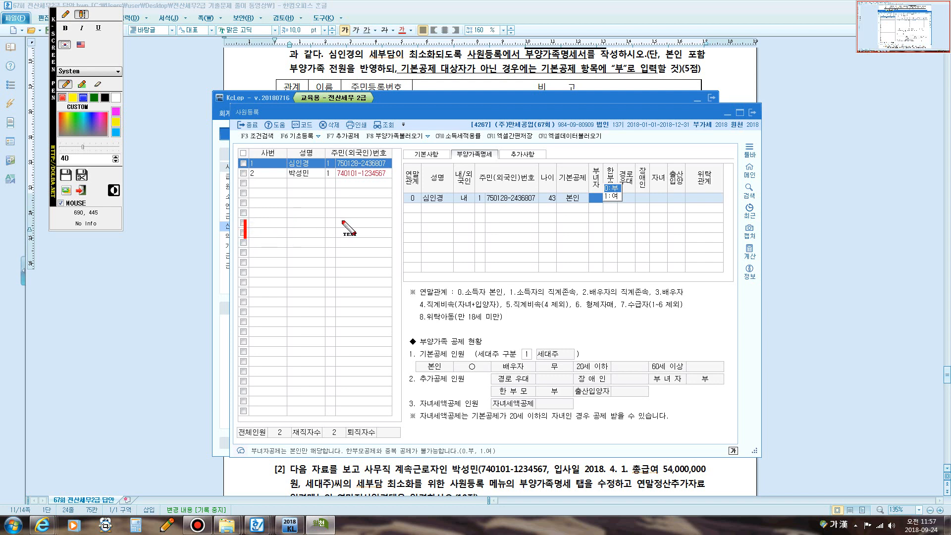
key("Hangul")
type("RMSFH")
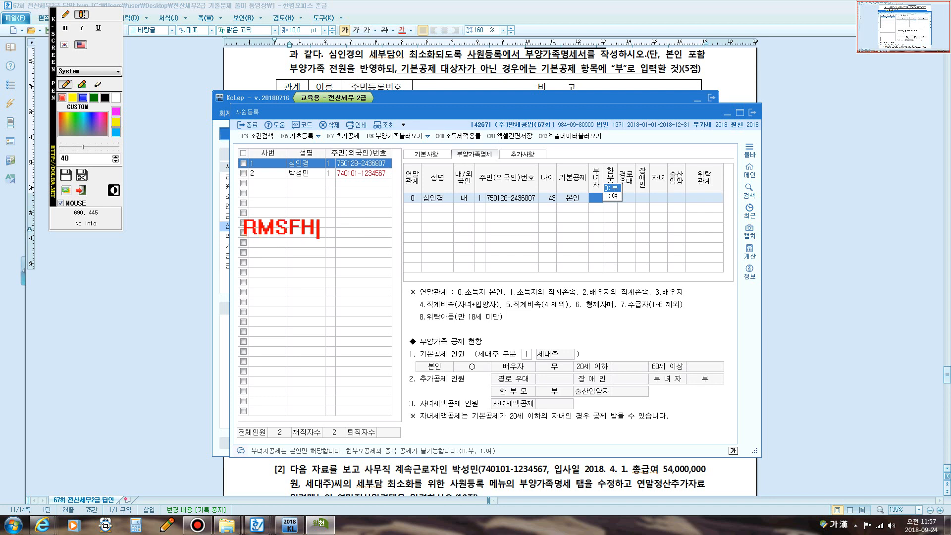
key("BackSpace")
key("BackSpace")
key("BackSpace")
key("BackSpace")
key("BackSpace")
key("Hangul")
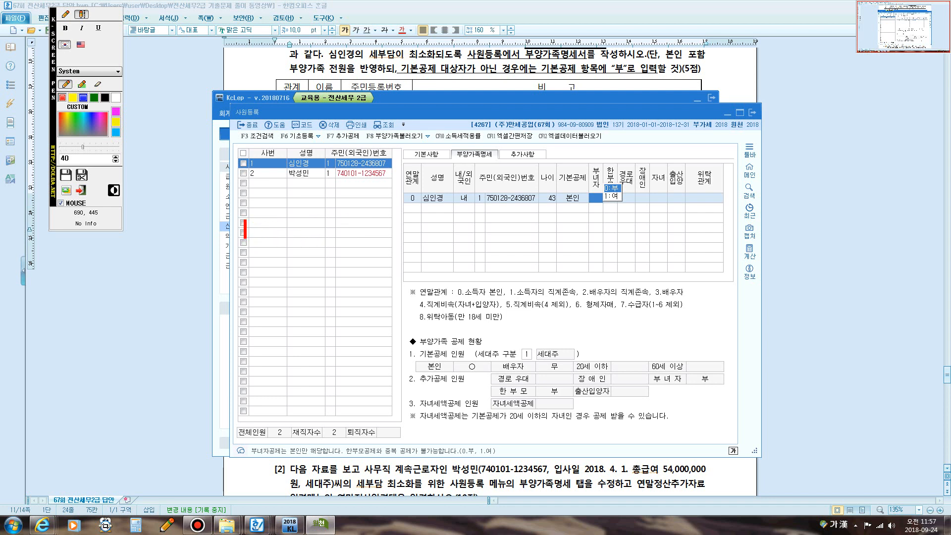
type("근로되ㄱ")
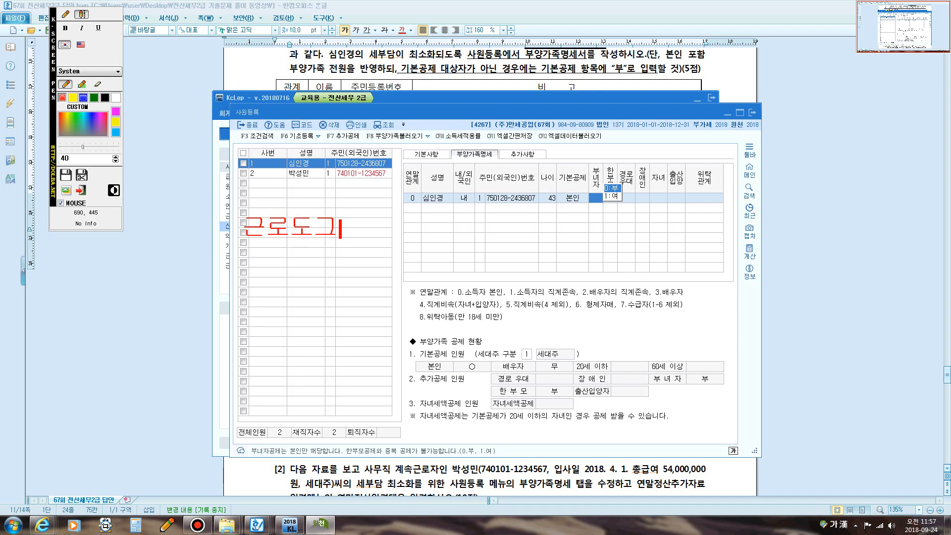
key("BackSpace")
key("BackSpace")
type("소득공제")
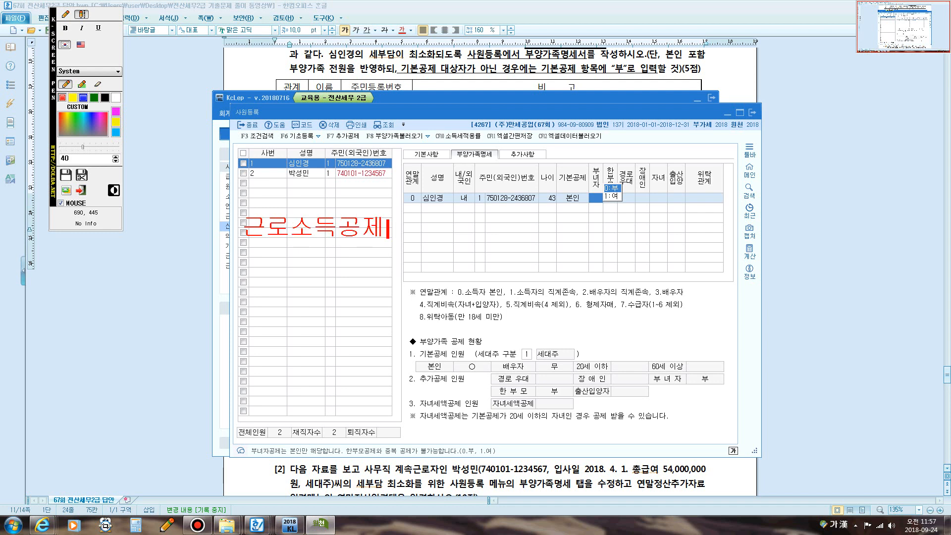
type(": 상용근로소득")
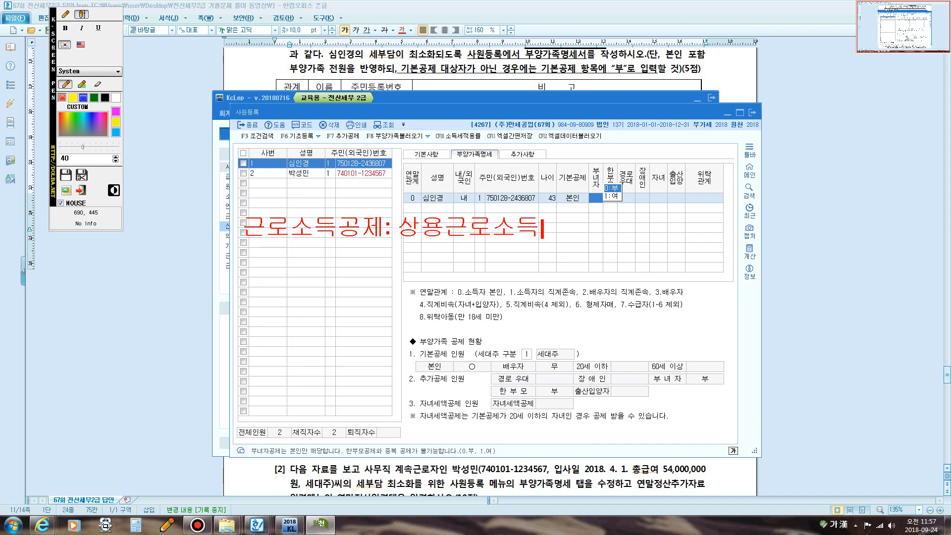
type("자")
- Add the lines '총급여액' and '500만원이하 총급여액@70%'
key("Return")
type("총")
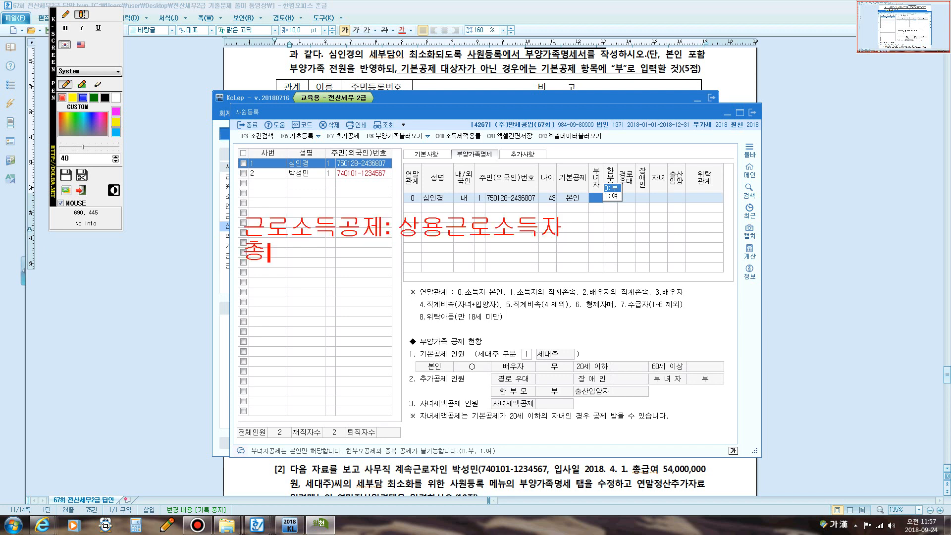
type("급여액")
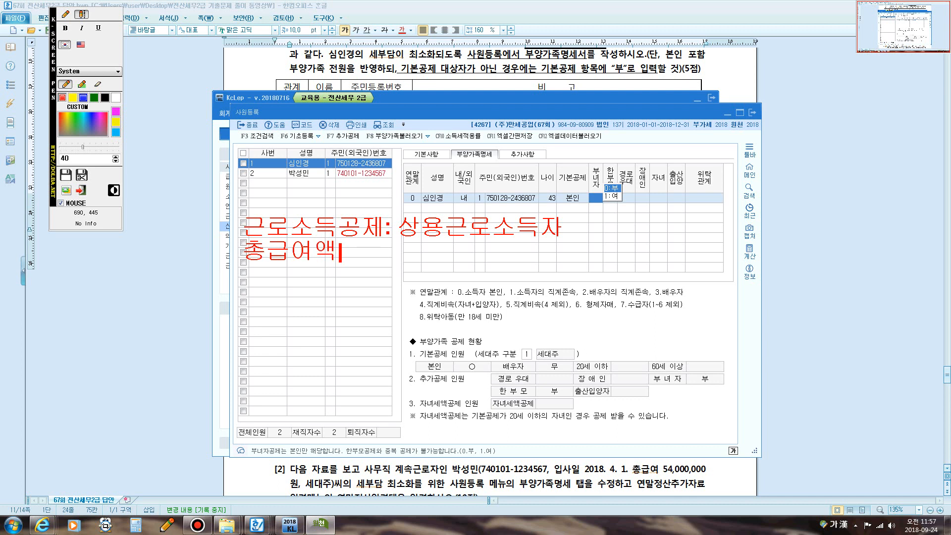
key("Return")
type("500만우")
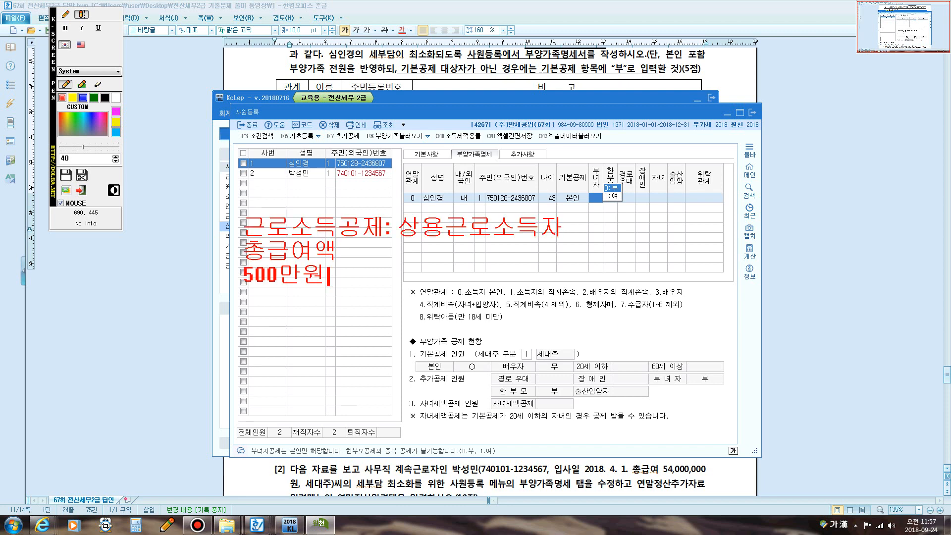
type("이하          총급여액")
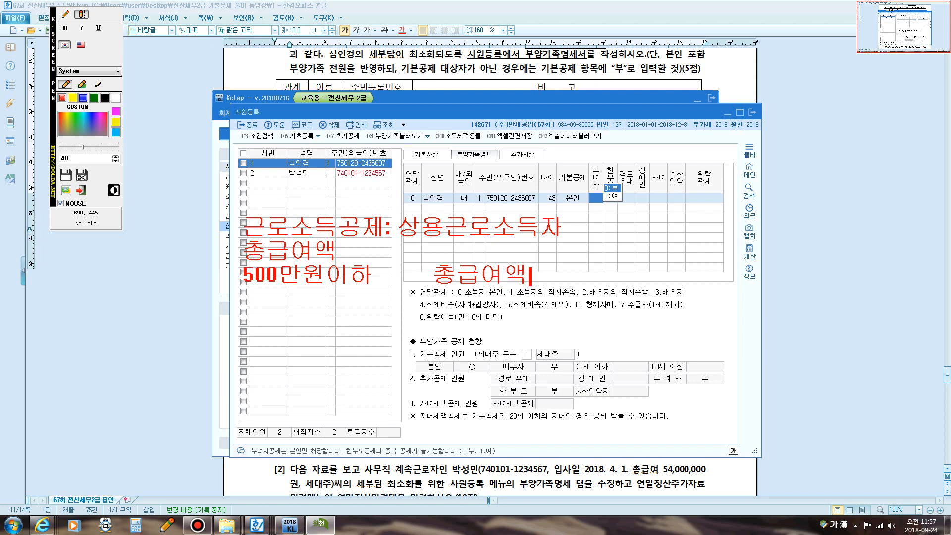
type("@70")
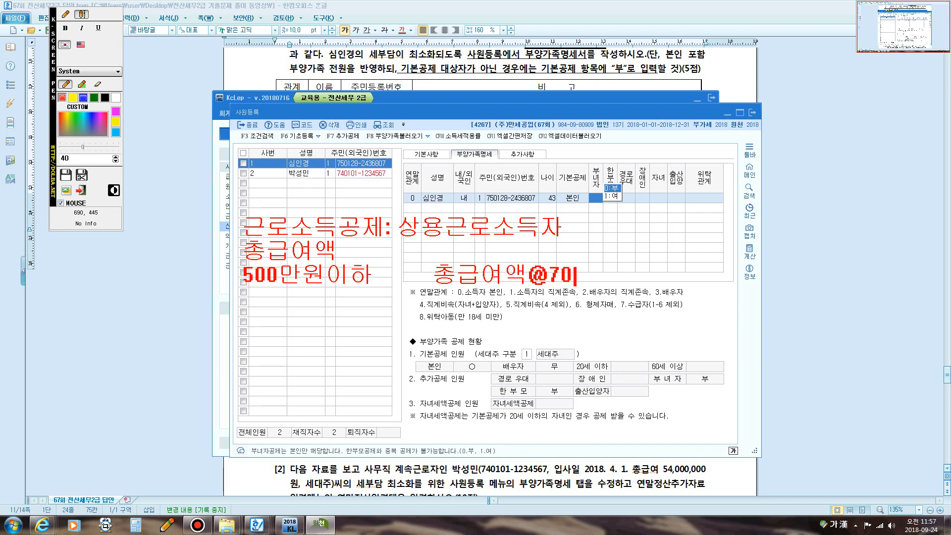
type("%")
key("Return")
type("500만원")
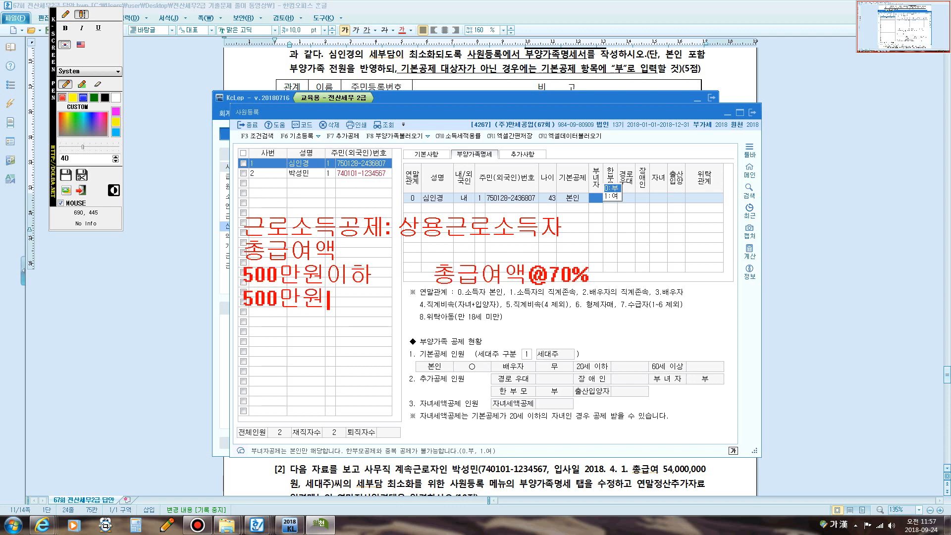
type("초과~1,5")
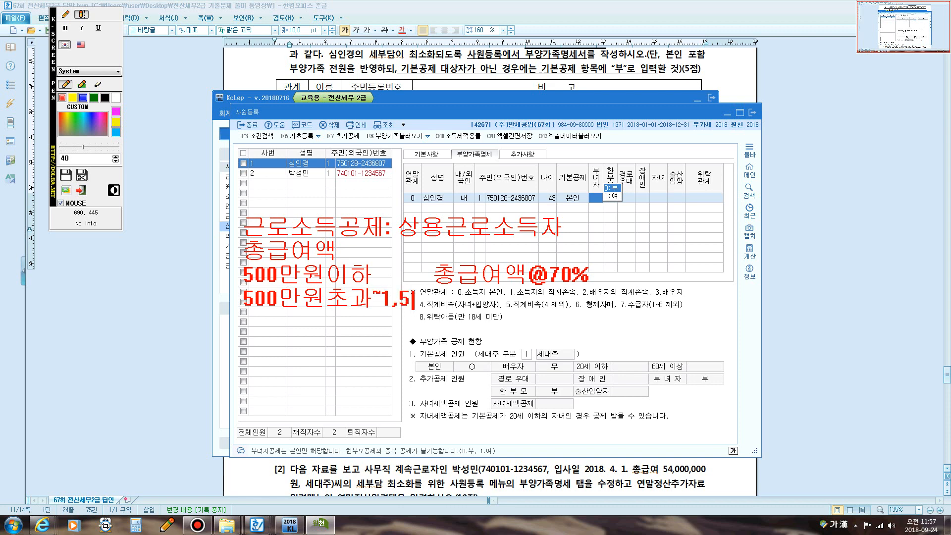
type("00미원")
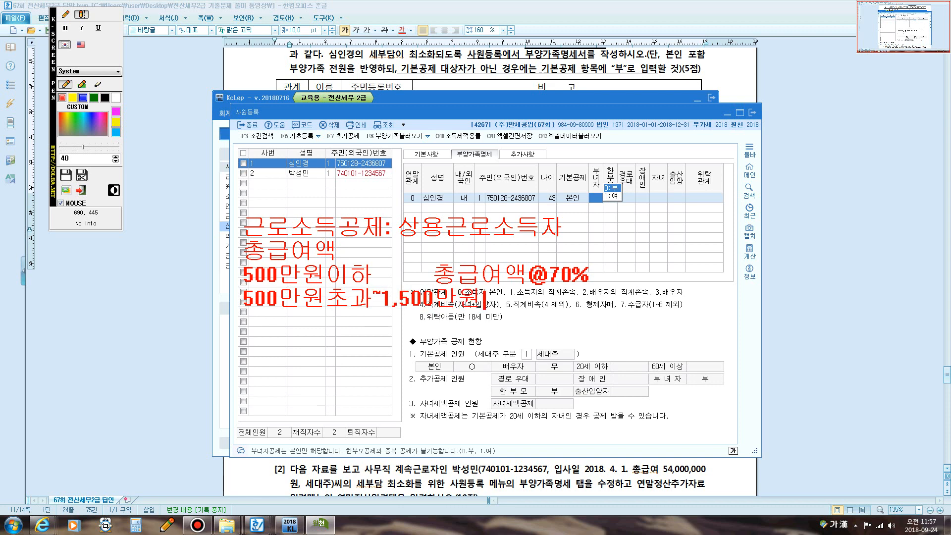
type("이하")
type("350마")
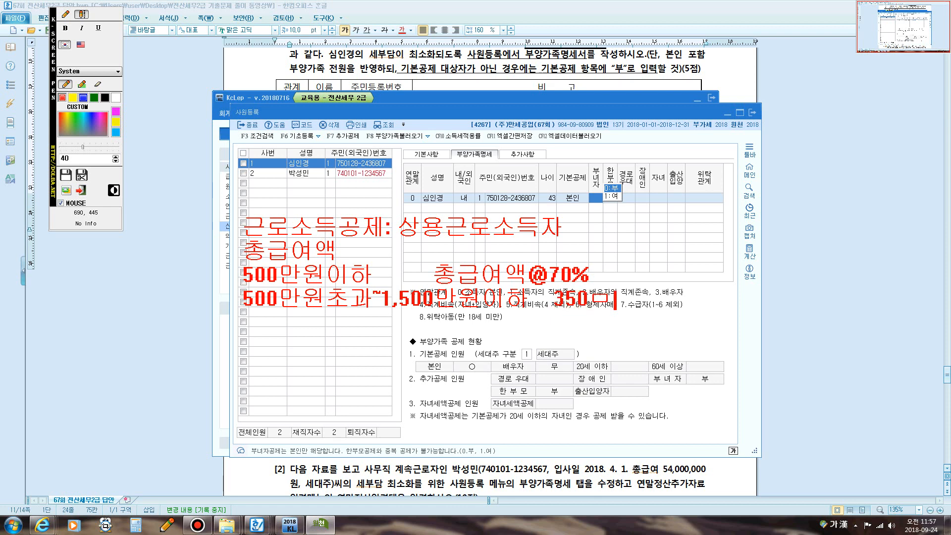
key("BackSpace")
type("만원")
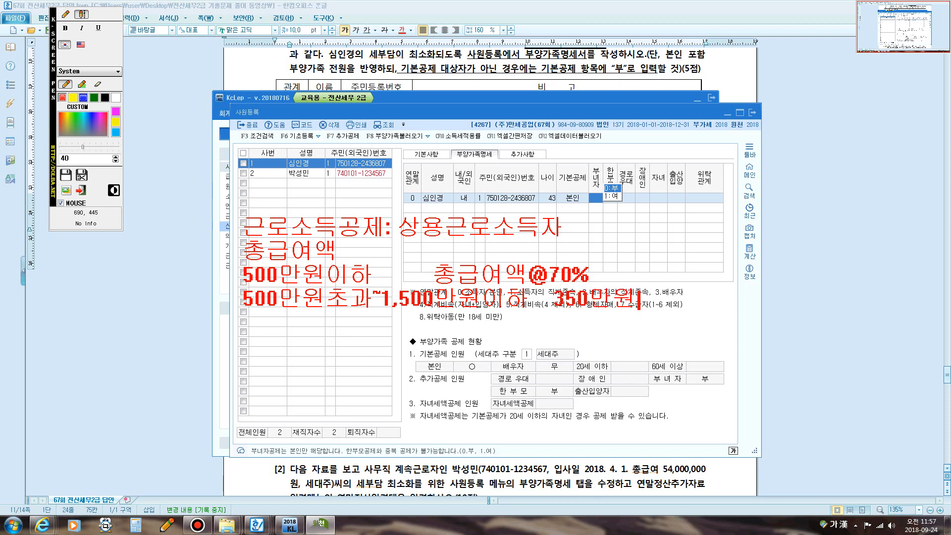
type("+")
type("(")
type("종")
type("급여액")
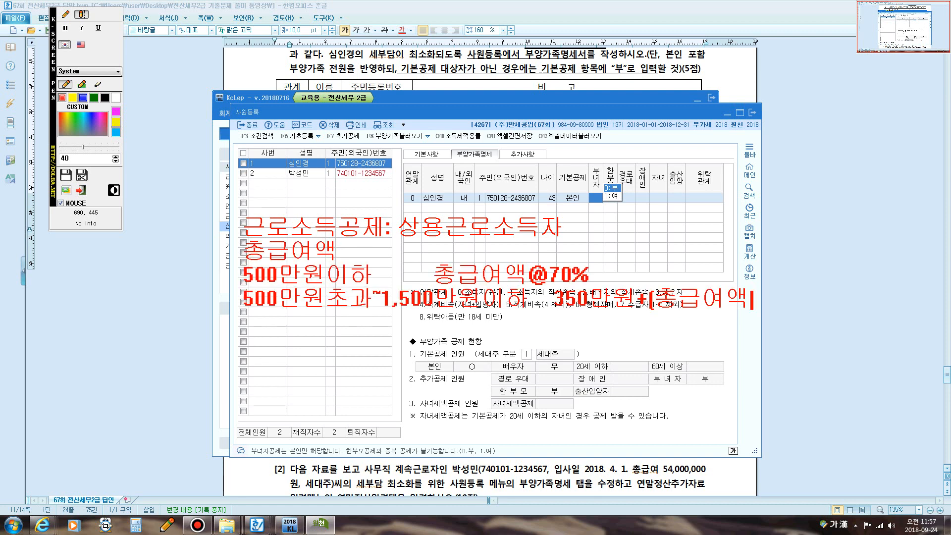
type("-500")
type(")")
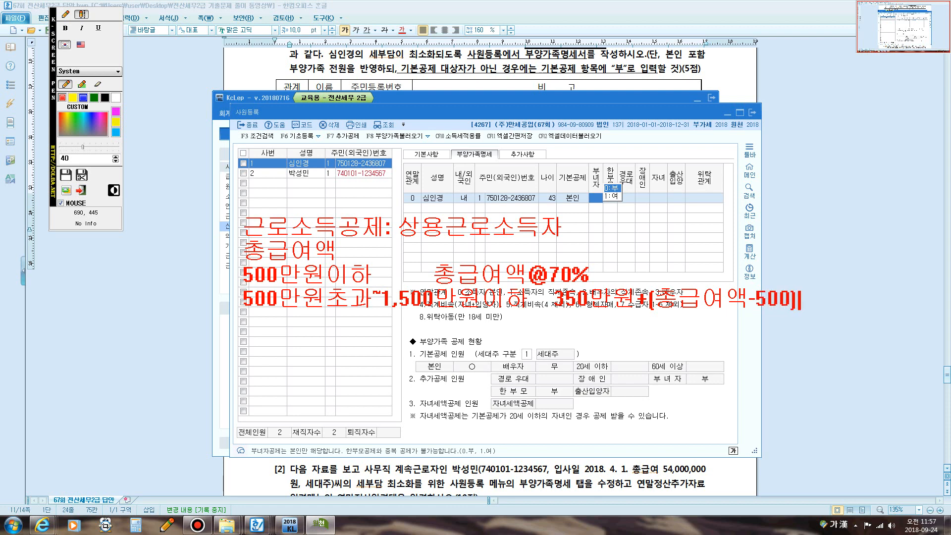
type("@40")
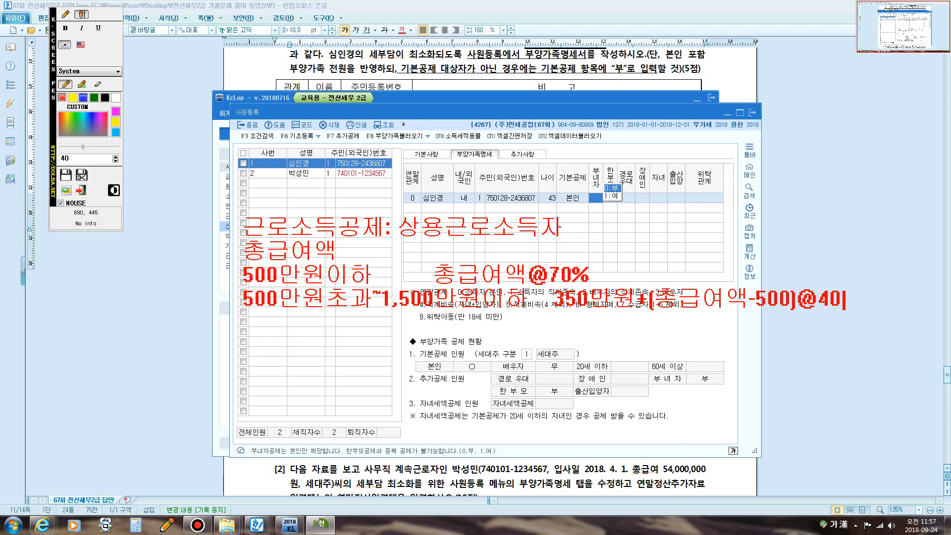
type("%")
type("=")
type("7")
type("50")
type("만")
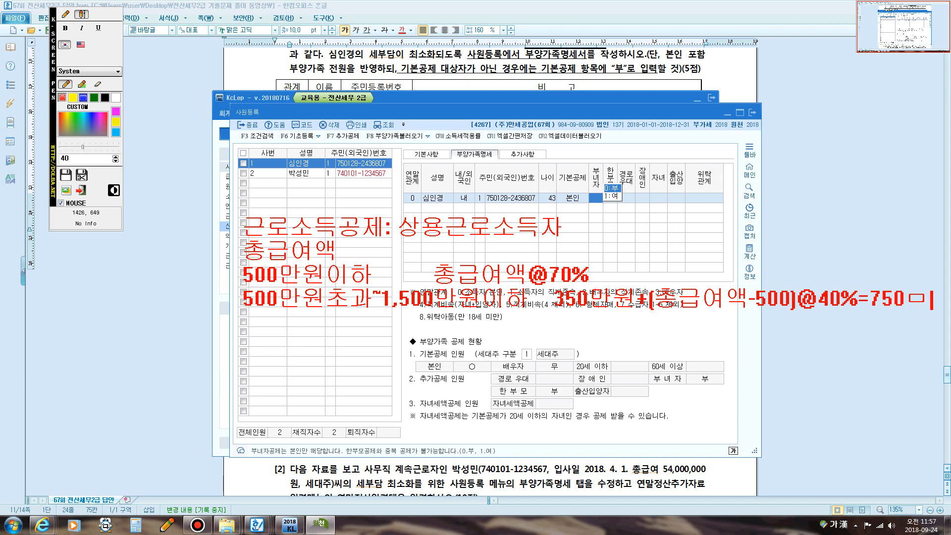
key("Return")
type("1,500")
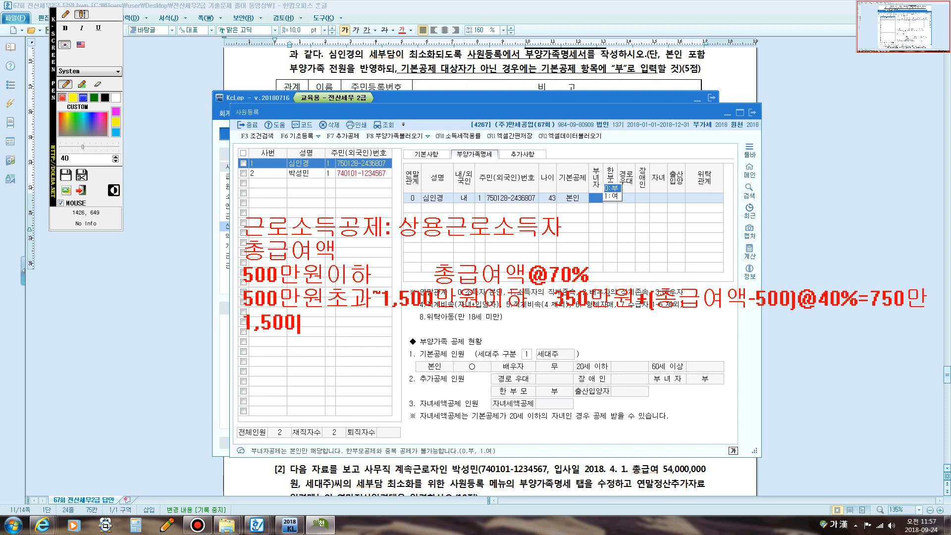
type("~~~~~~")
key("BackSpace")
type("4,500")
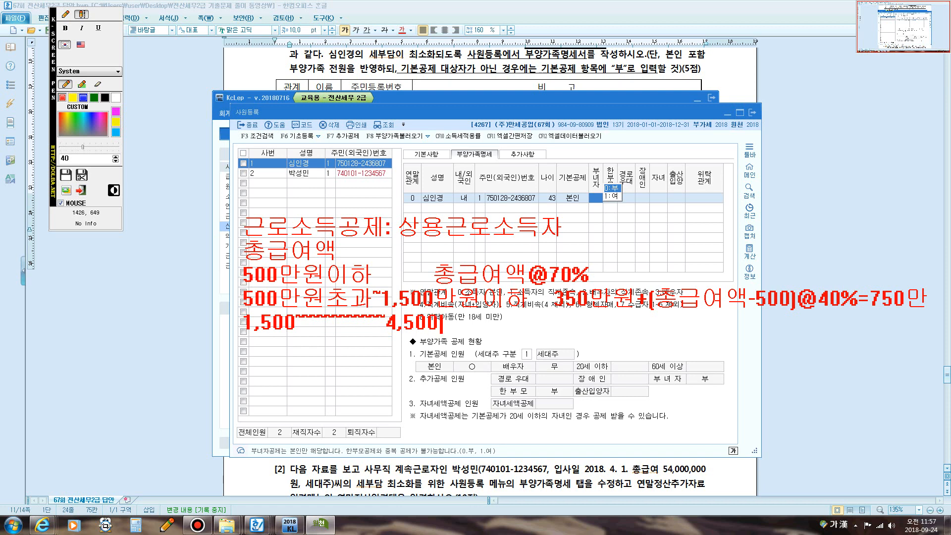
type("만원이하")
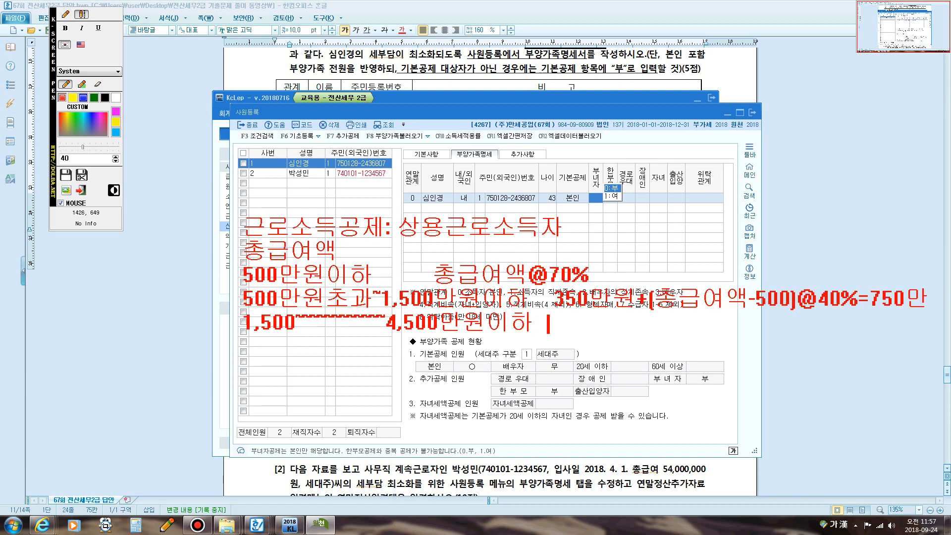
type("  750만이원")
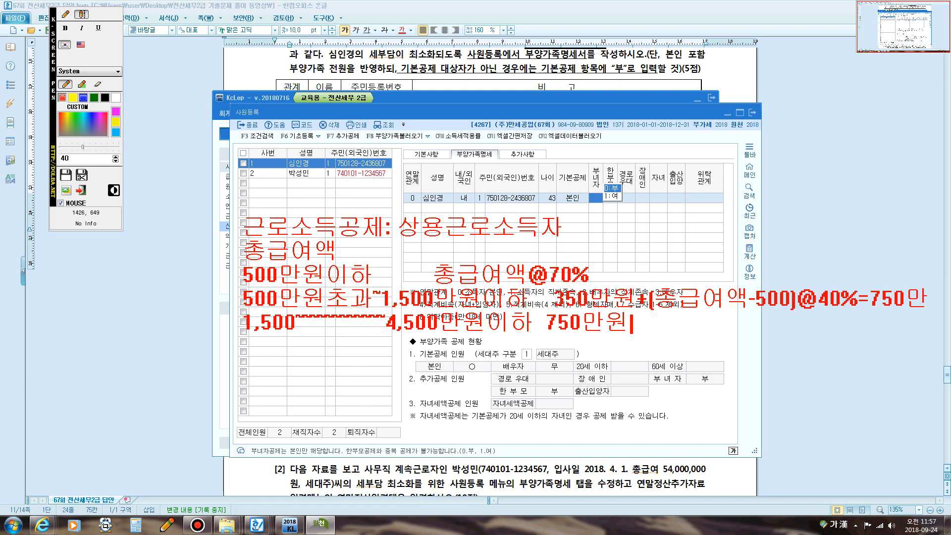
type("+9")
key("BackSpace")
type("[종급")
type("여액")
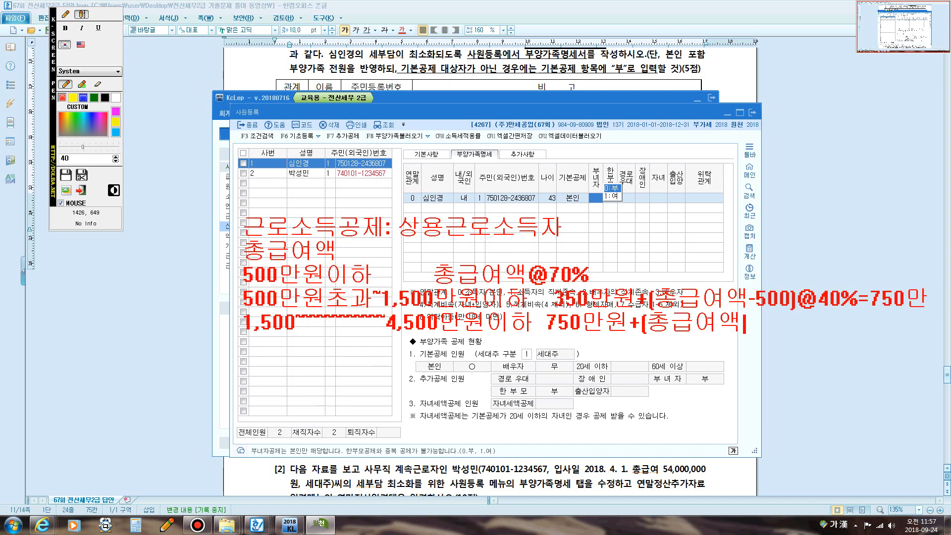
type("-1,580")
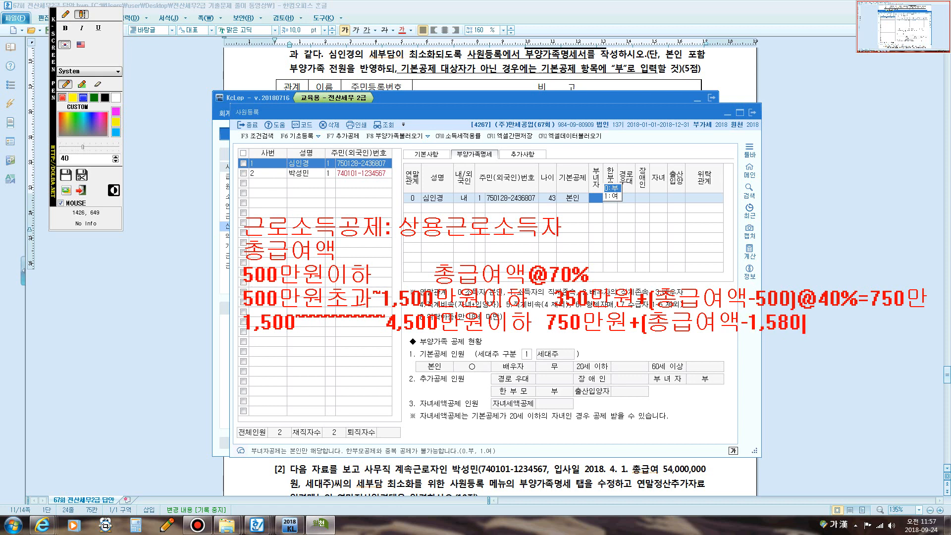
key("BackSpace")
key("BackSpace")
type("00")
type(")")
type("@")
type("15")
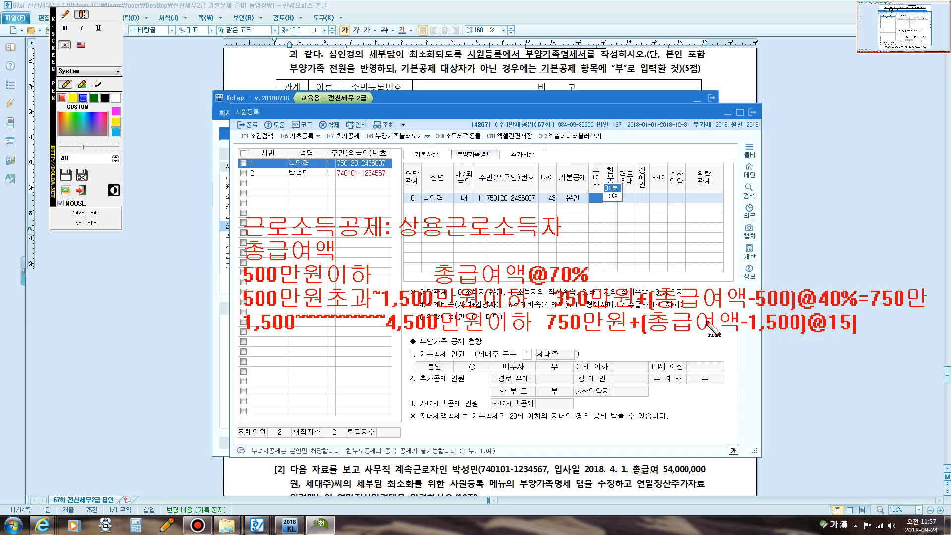
type("%=")
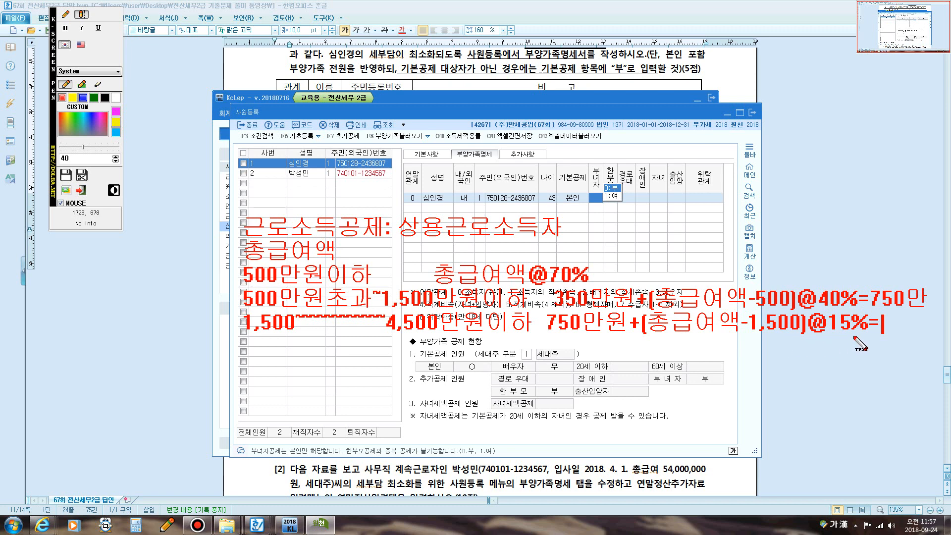
type("1,200")
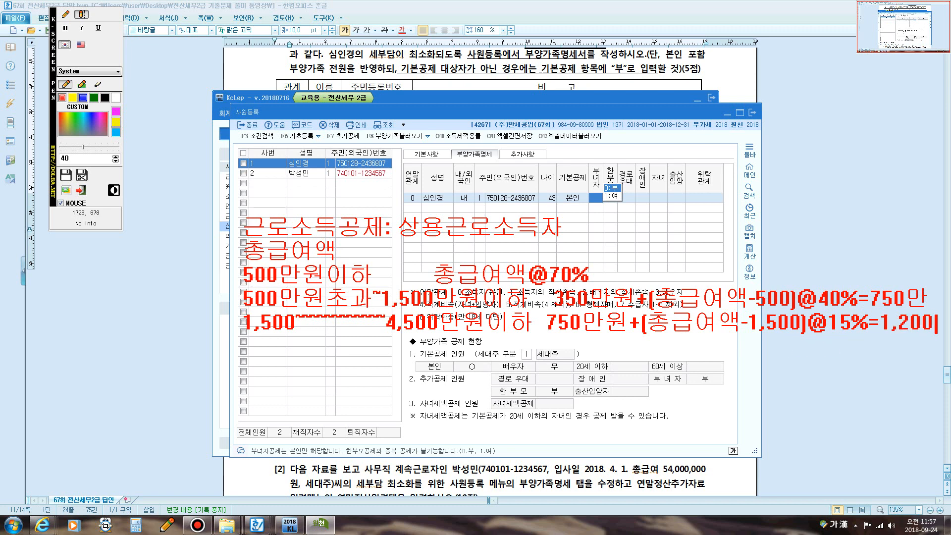
type("만")
- Switch to the freehand pen and draw a small red mark beside the notes
left_click(64, 14)
mouse_move(650, 331)
left_mouse_down()
mouse_move(680, 349)
mouse_move(714, 342)
left_mouse_up()
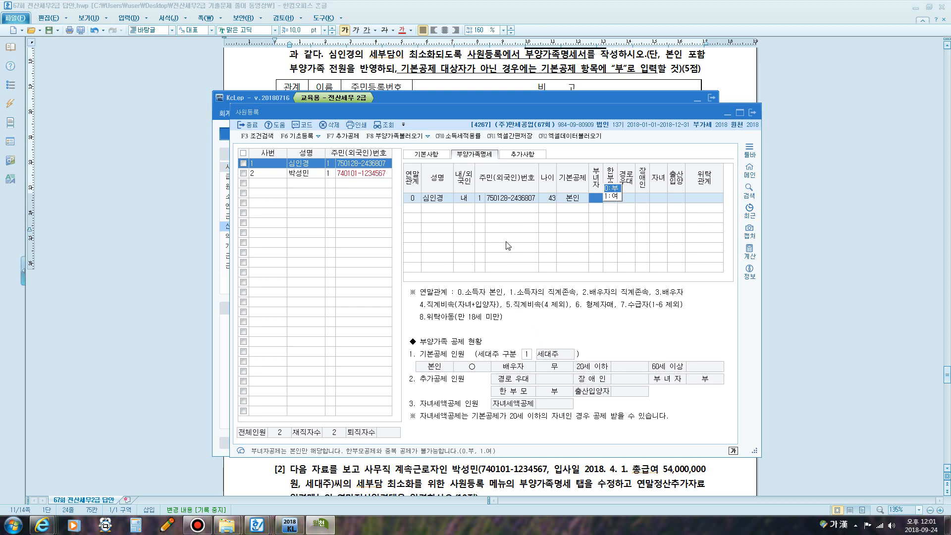
key("F12")
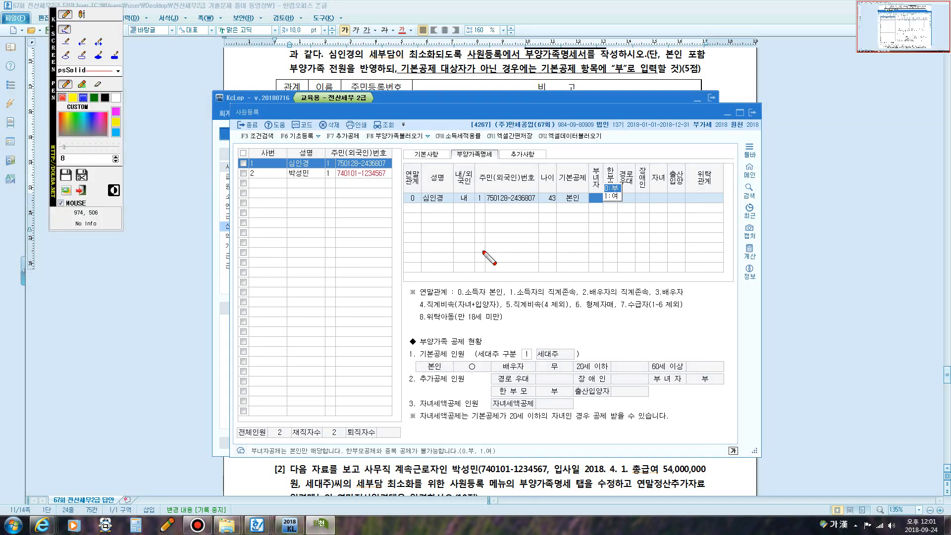
left_click(81, 14)
left_click(424, 218)
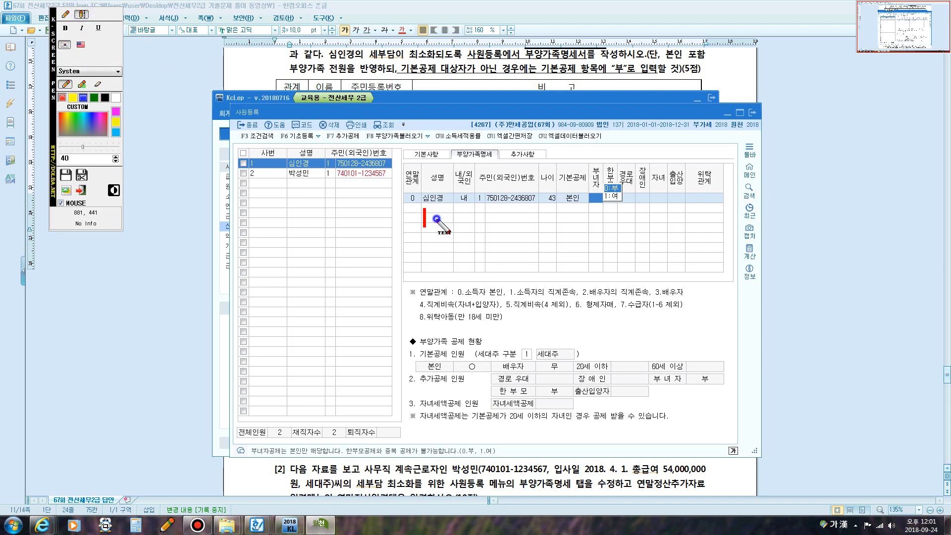
type("R")
key("BackSpace")
type("근로소")
type("득 45,0")
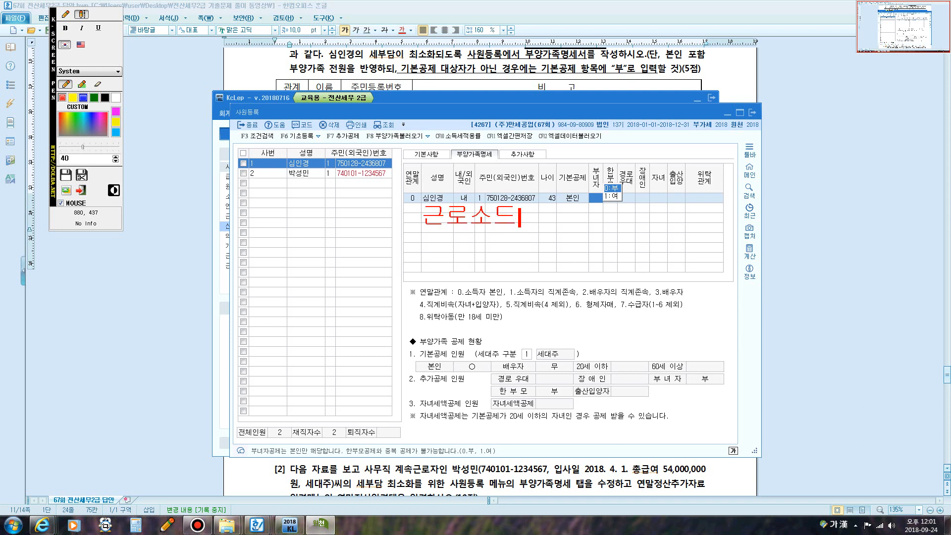
type("00,000")
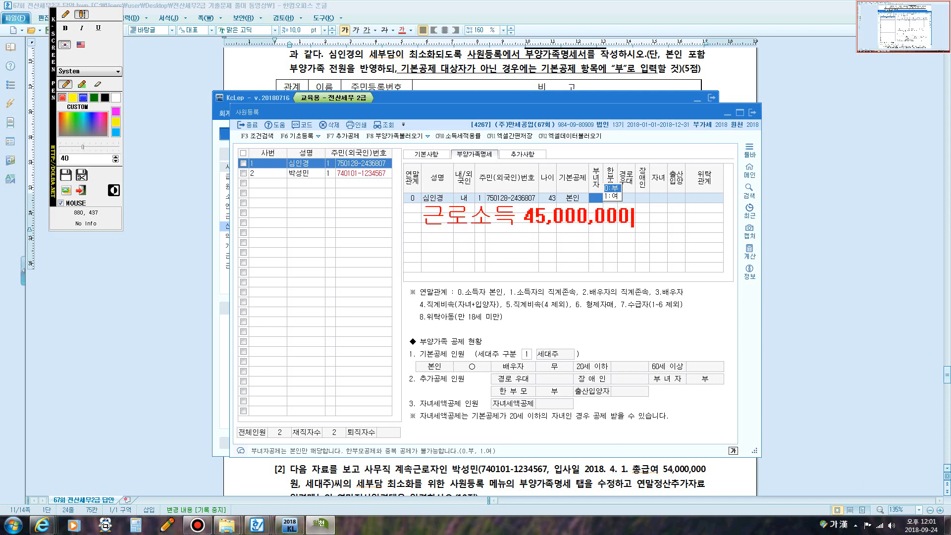
key("Return")
type("-근로소득")
key("Escape")
type("공제")
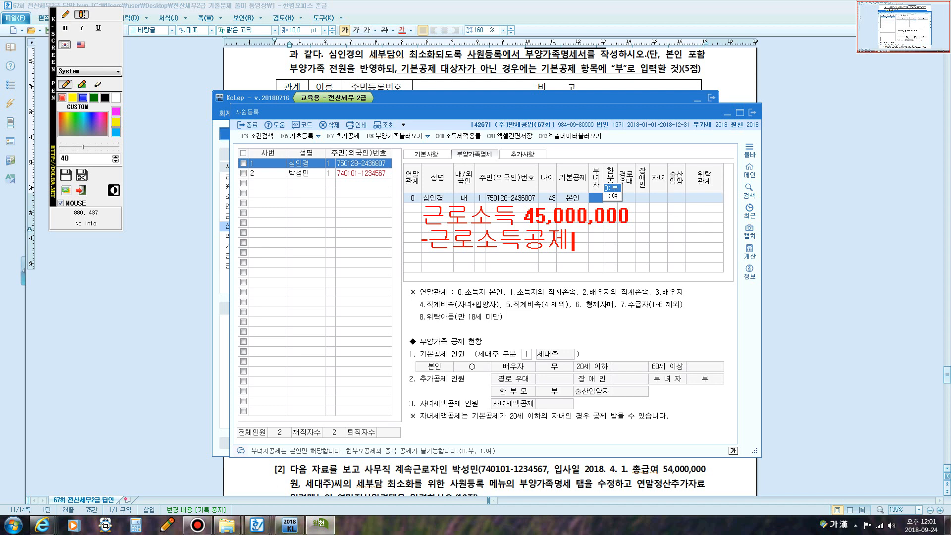
type("12,000,000")
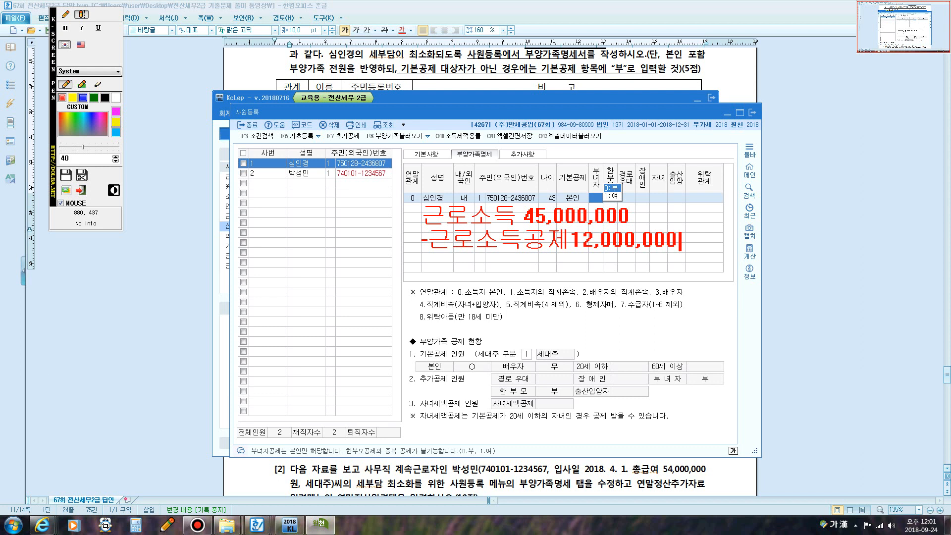
key("Return")
type("=근로소")
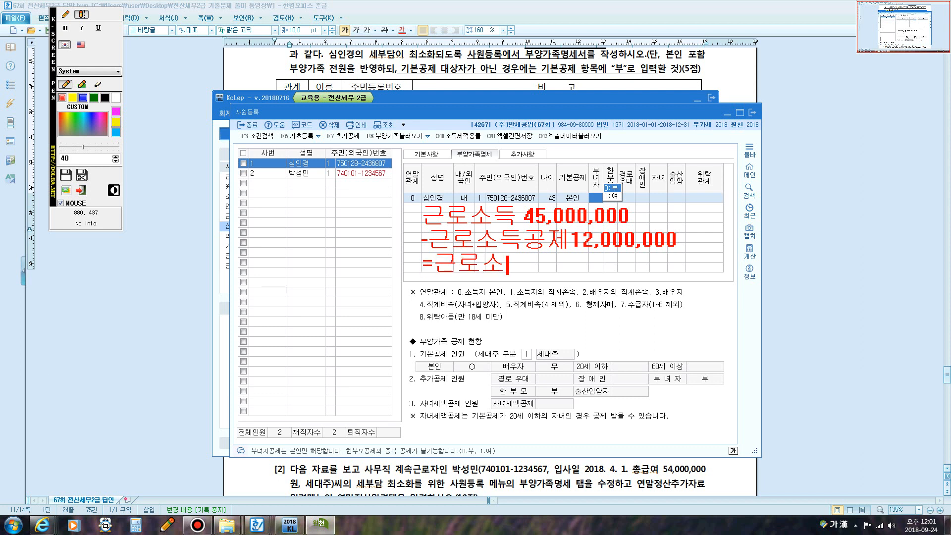
type("득금애")
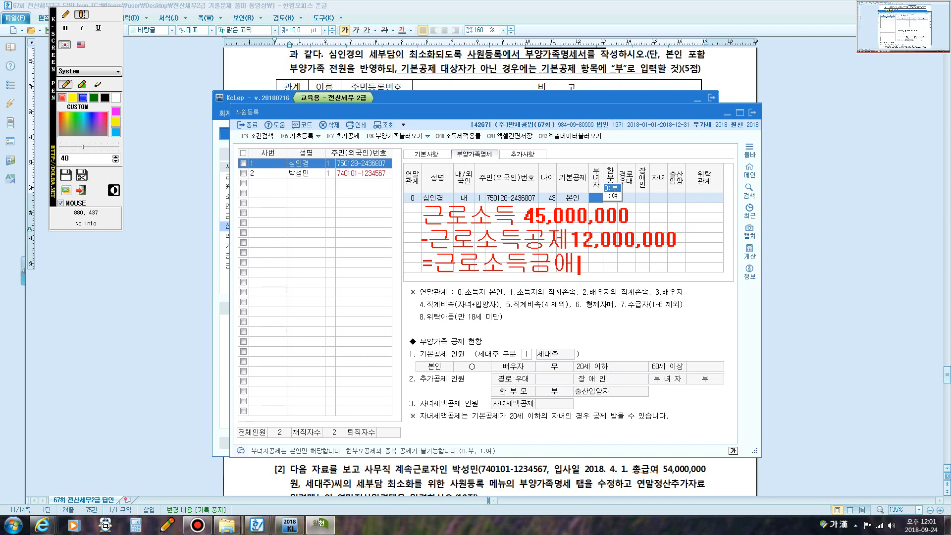
type(" 33,000,000")
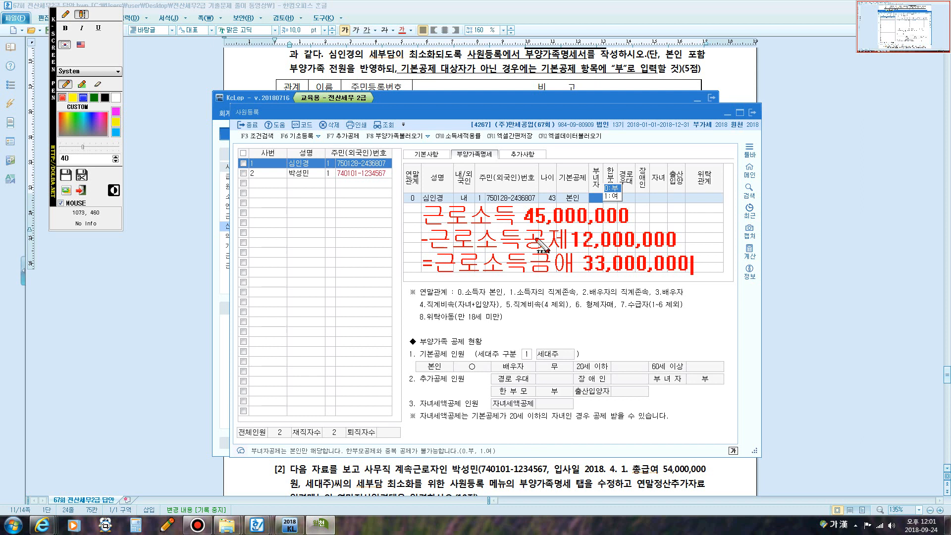
left_click(70, 14)
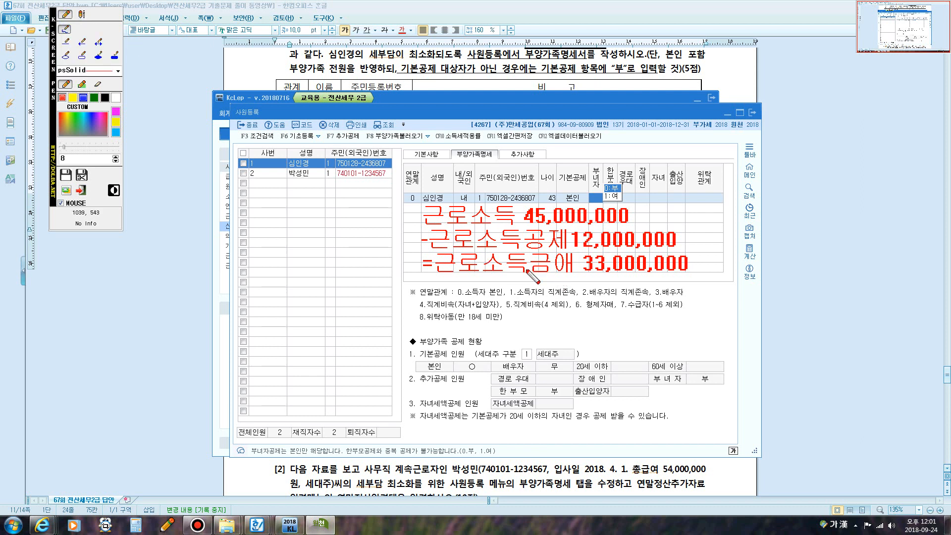
left_click_drag(557, 275, 565, 285)
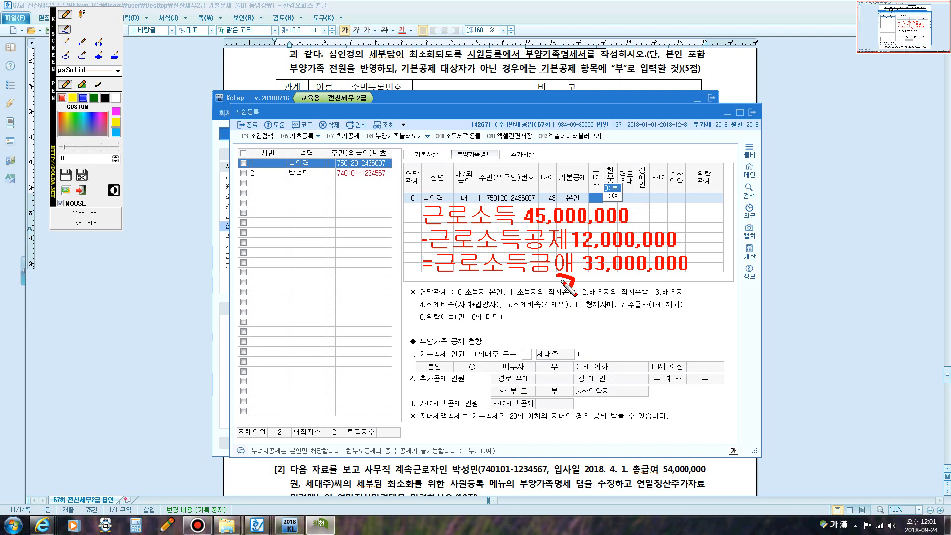
key("Escape")
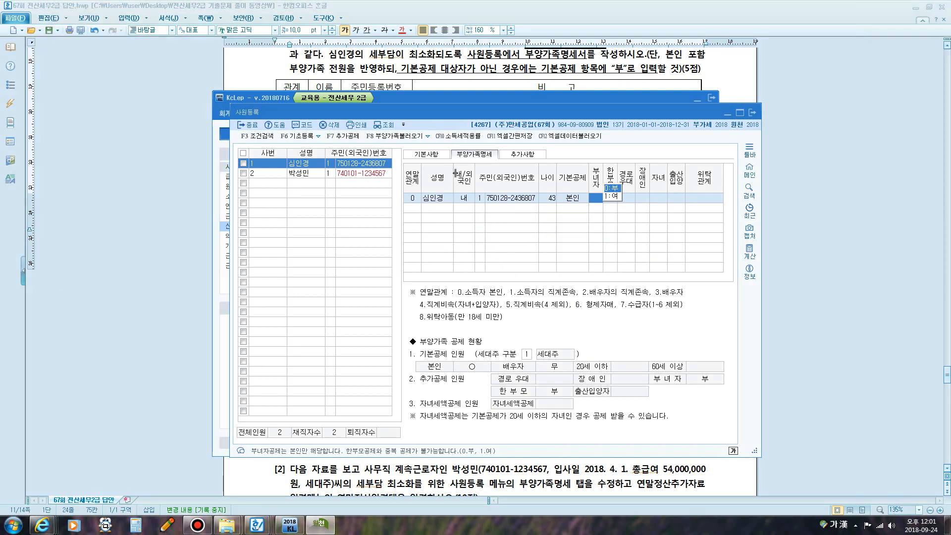
- Load all employees into 연말정산추가자료입력, point out the 33,000,000 earned income, then close it
left_click(415, 99)
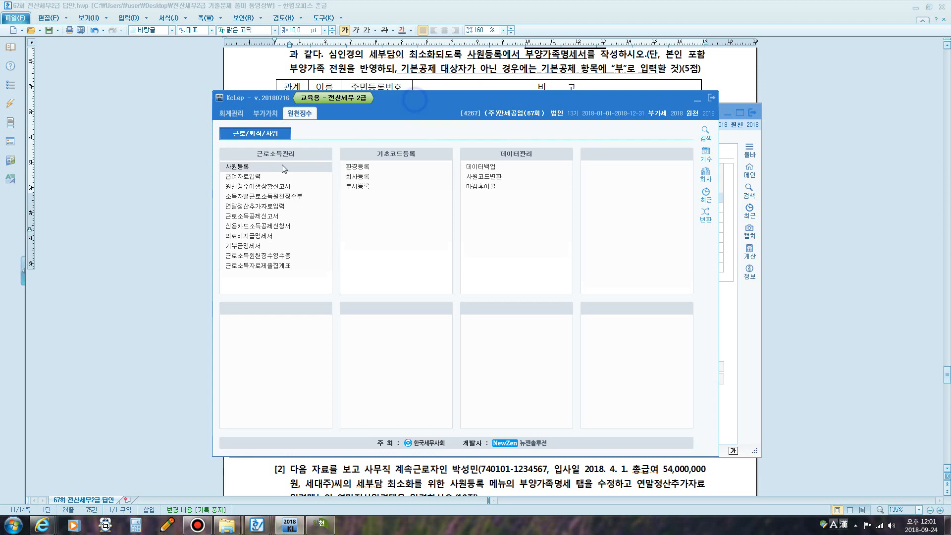
left_click(256, 206)
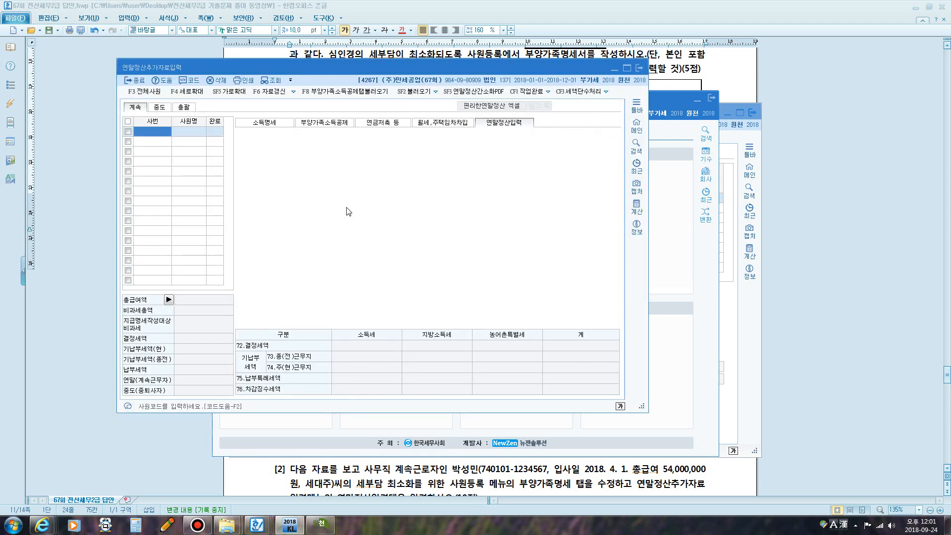
left_click(145, 92)
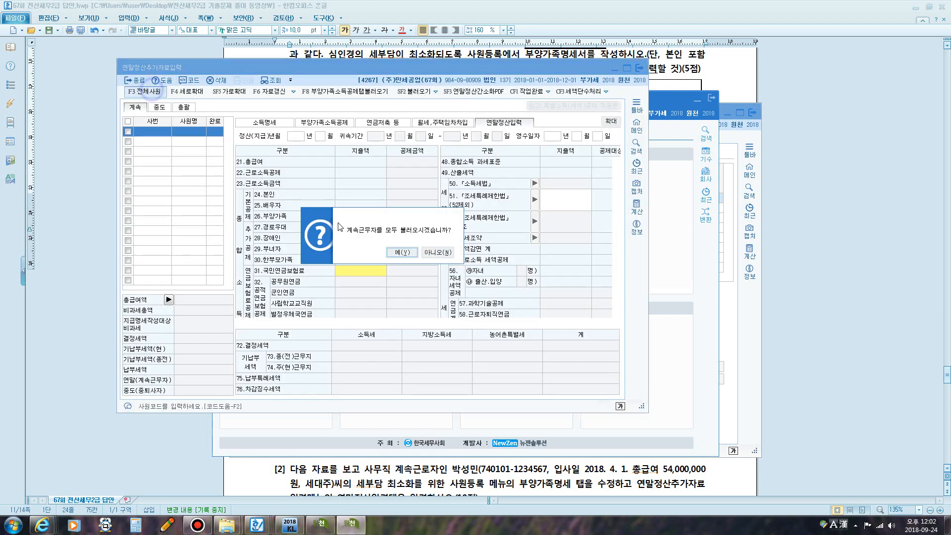
left_click(401, 252)
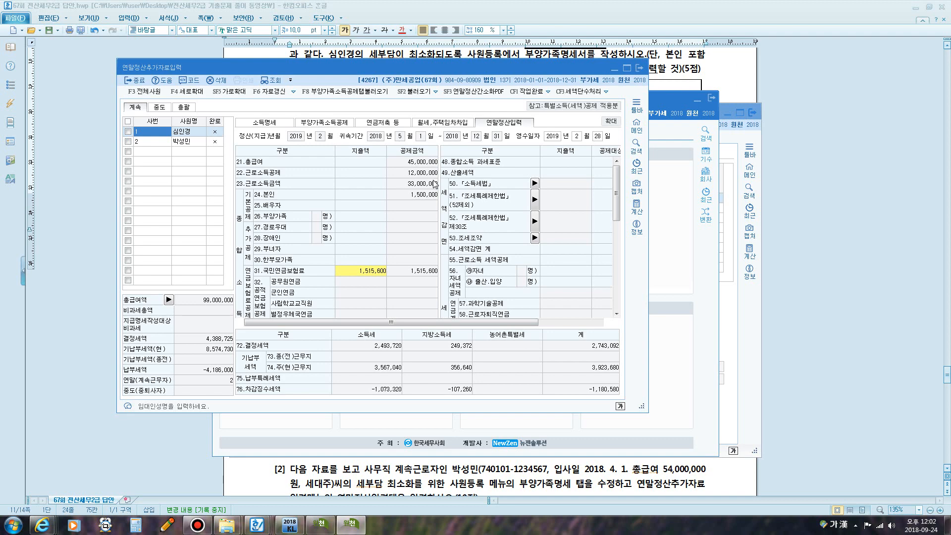
key("F12")
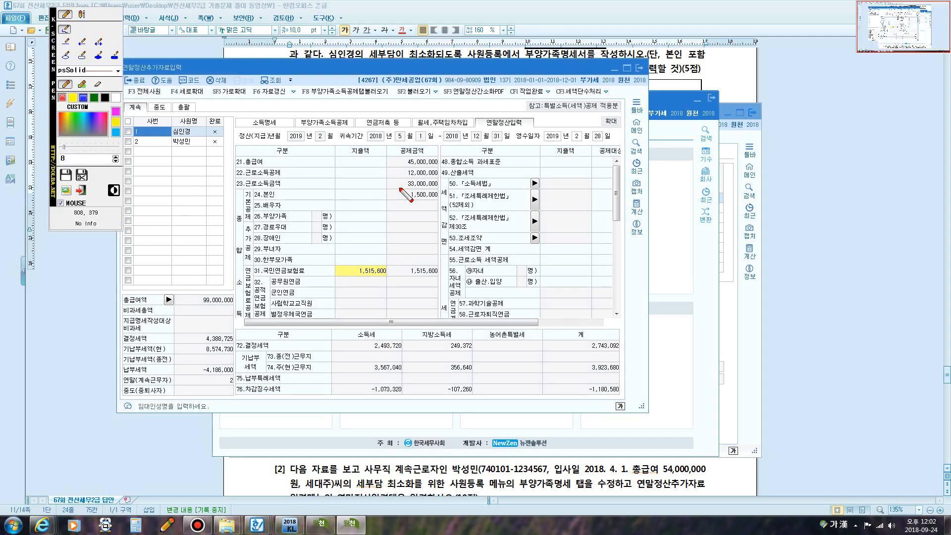
mouse_move(386, 190)
left_mouse_down()
mouse_move(397, 174)
mouse_move(442, 177)
mouse_move(440, 190)
mouse_move(406, 189)
mouse_move(379, 167)
mouse_move(368, 176)
mouse_move(392, 169)
left_mouse_up()
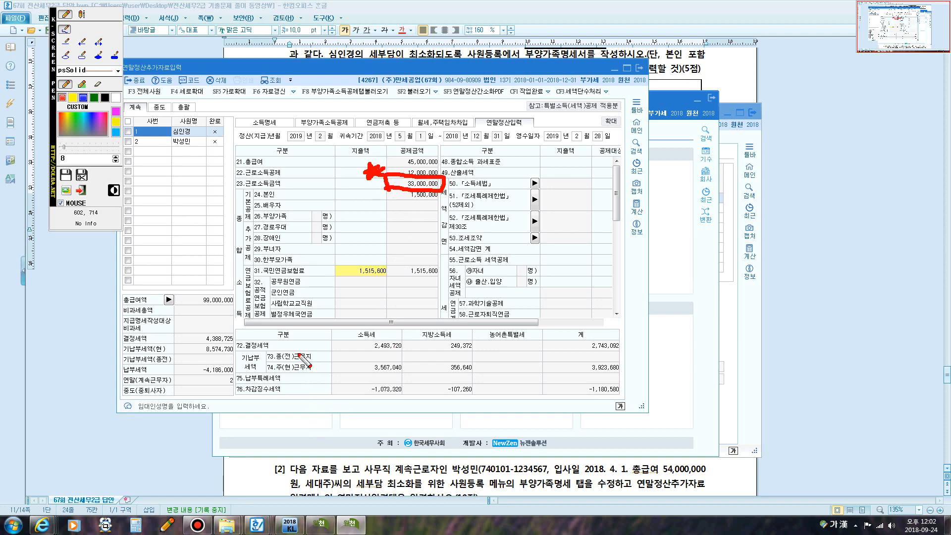
key("Escape")
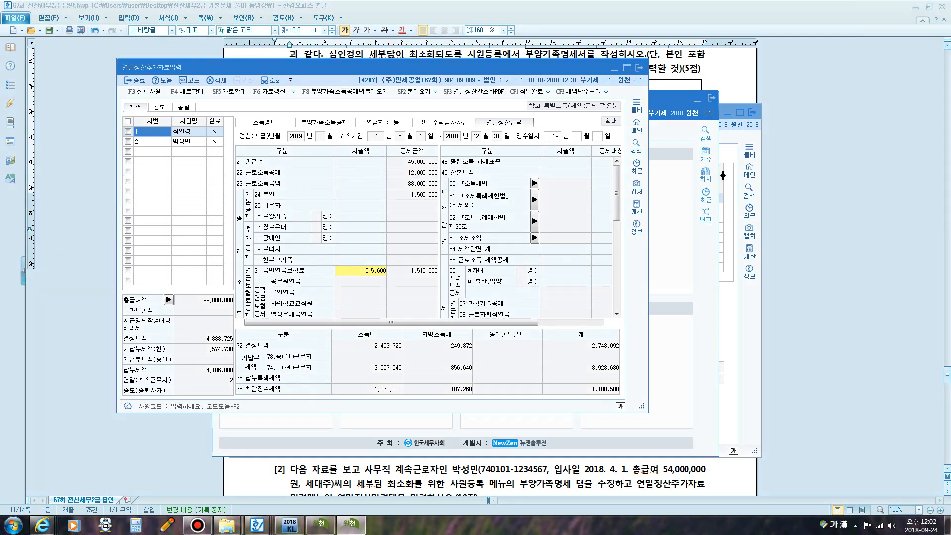
left_click(639, 68)
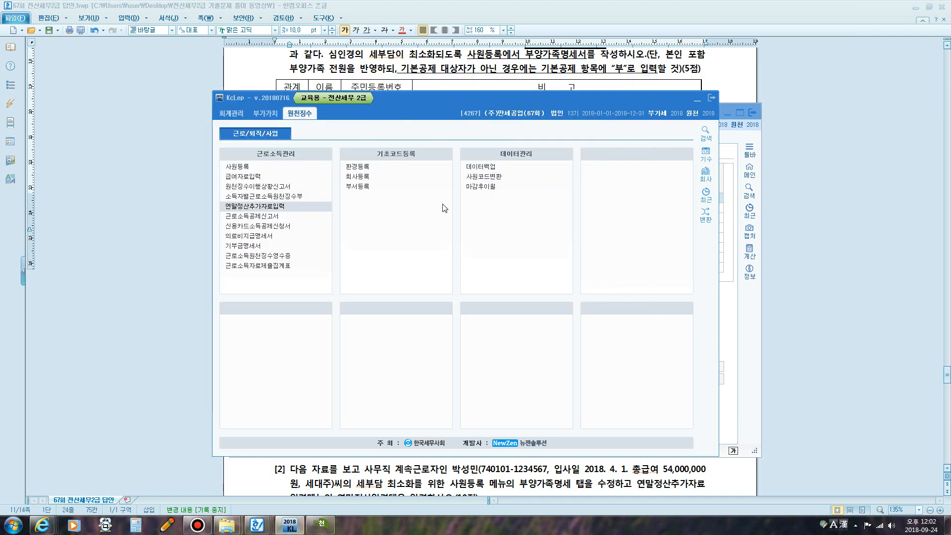
- Finish the first parent's row, start a new dependent row, and underline the parents' relation code
left_click(736, 151)
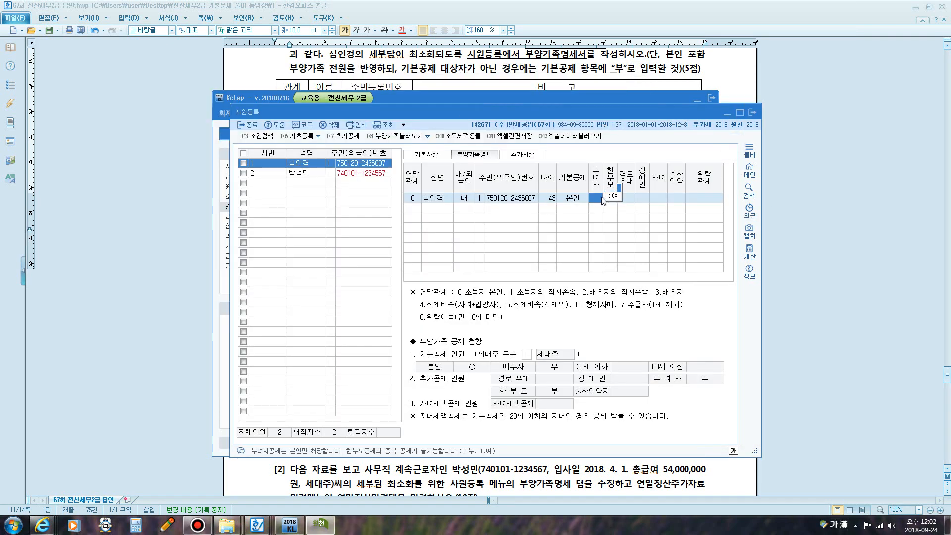
key("Return")
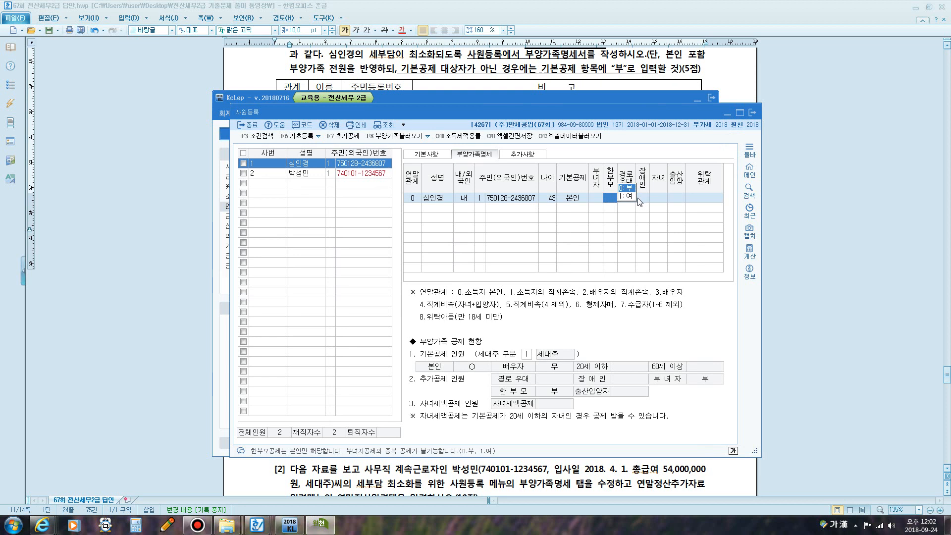
key("Return")
key("Return")
key("Return")
key("Return")
key("Return")
key("Return")
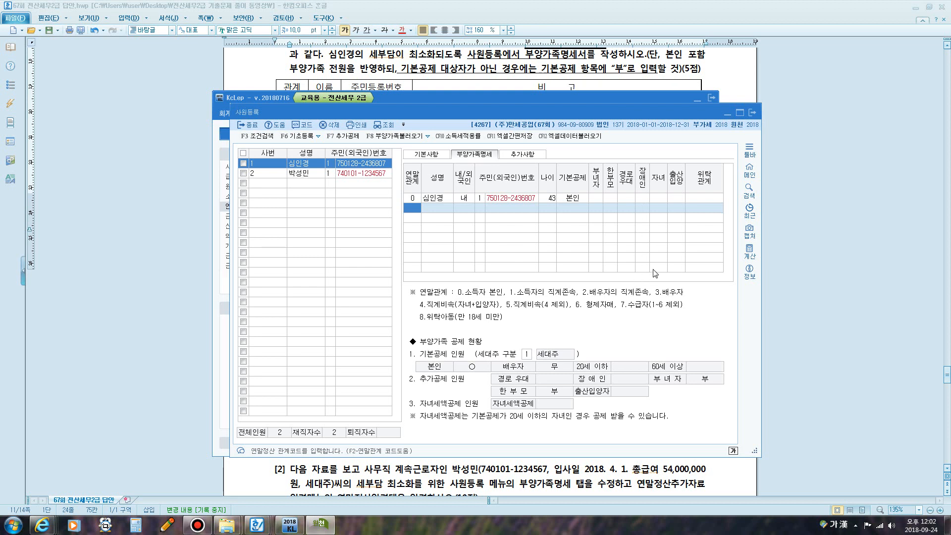
key("F9")
left_click_drag(586, 293, 643, 295)
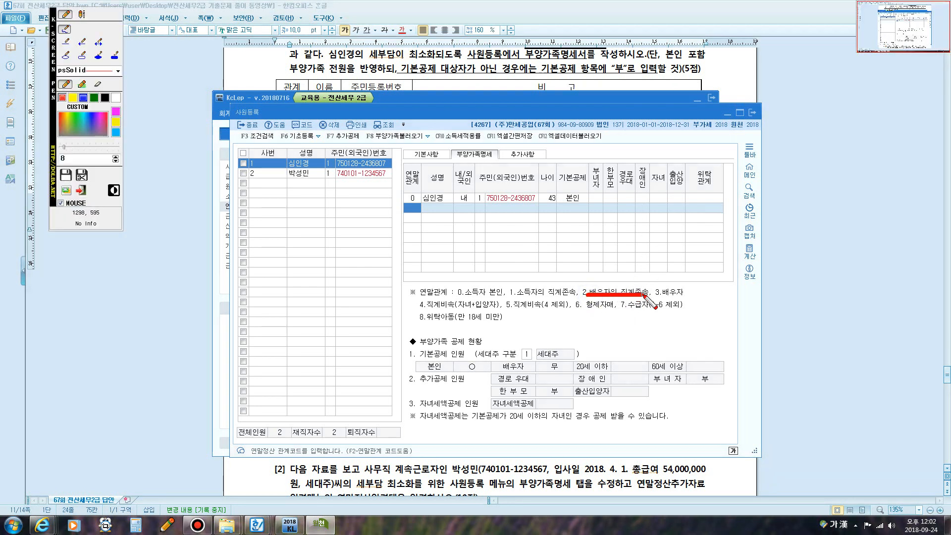
key("F9")
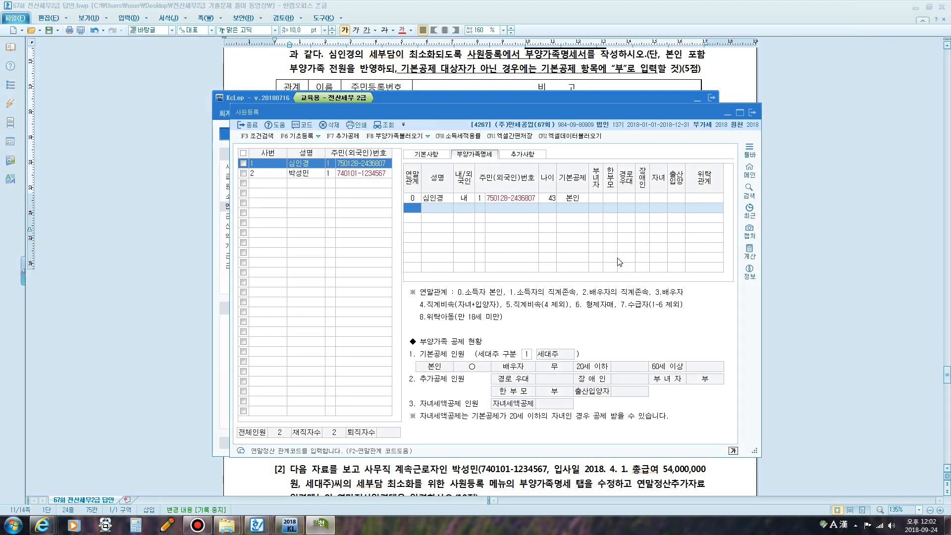
- Enter the second parent as relation 2 with name and resident number (60세이상), then start another relation-2 row
type("2")
key("Return")
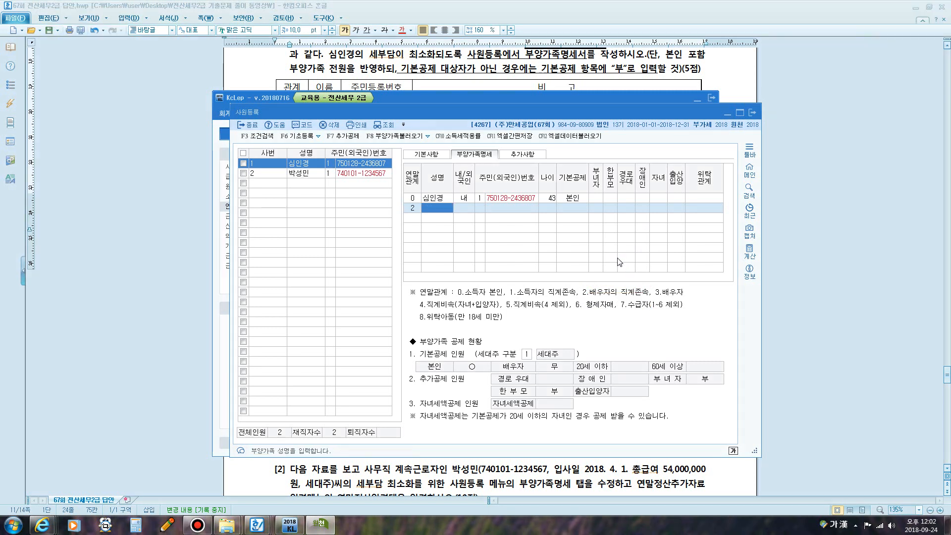
key("Return")
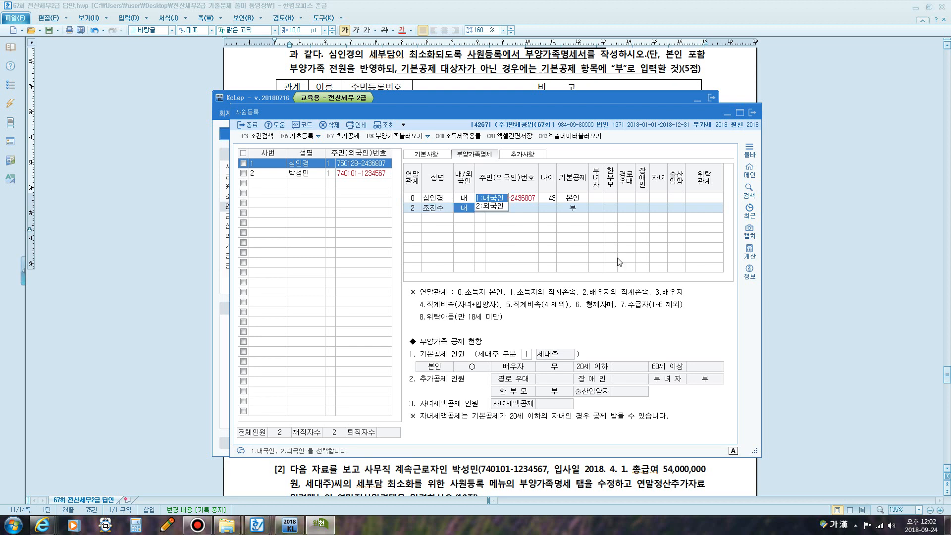
key("Return")
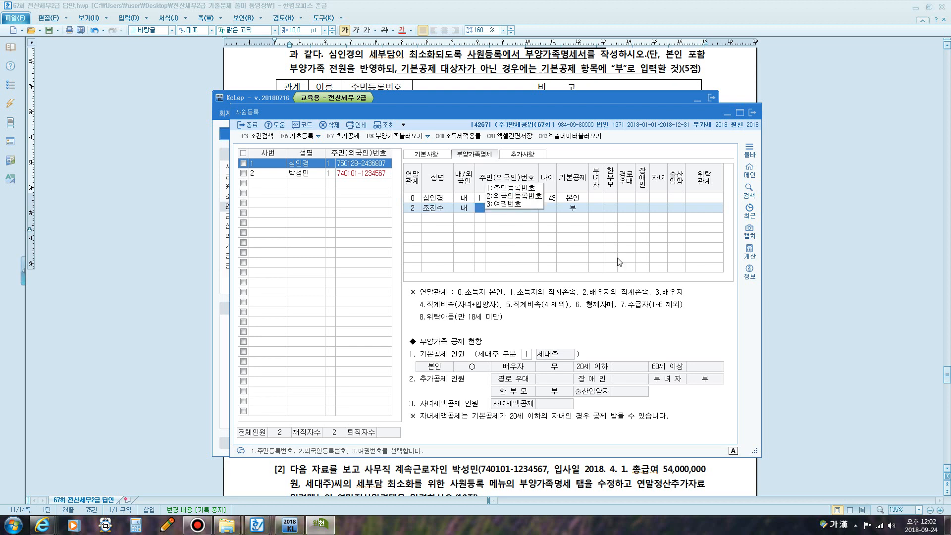
type("1")
key("Return")
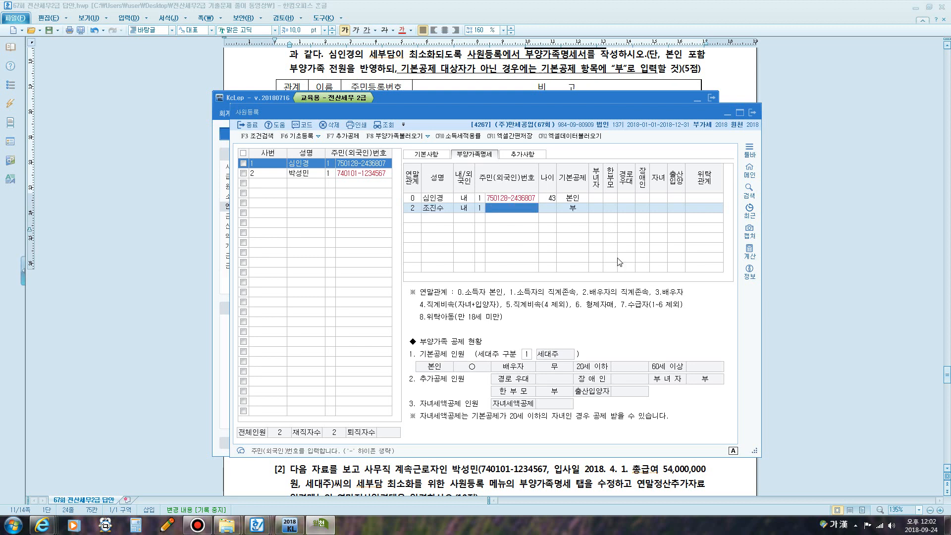
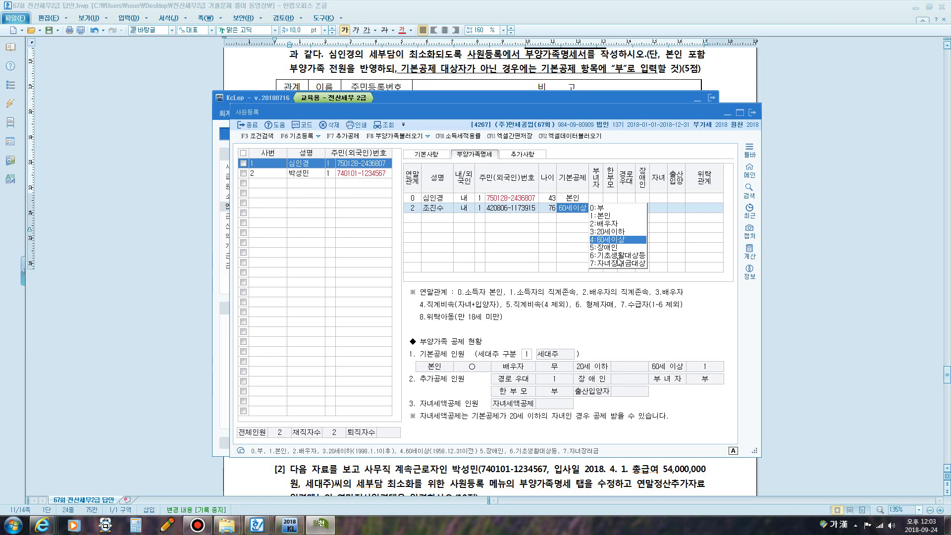
key("Return")
key("Return")
key("Return")
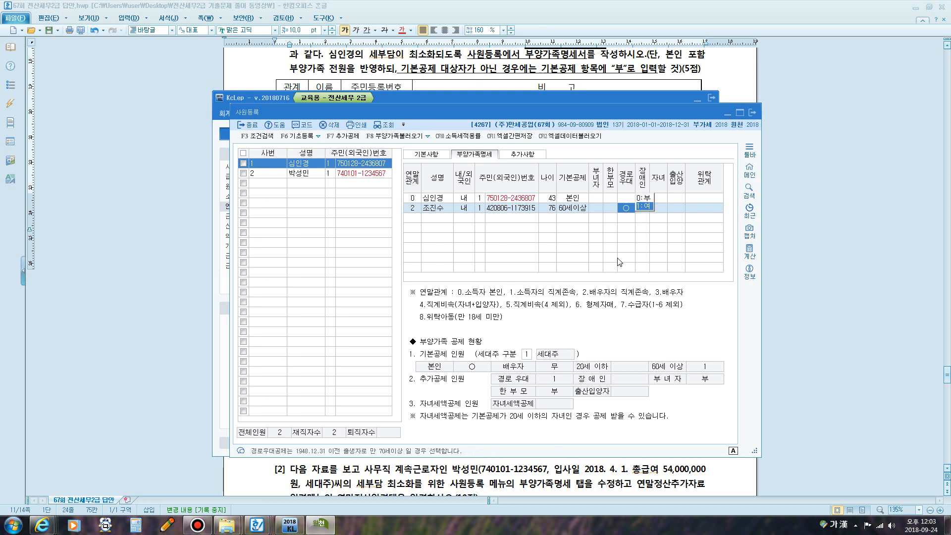
key("Return")
key("Return")
key("Return")
key("Return")
key("Return")
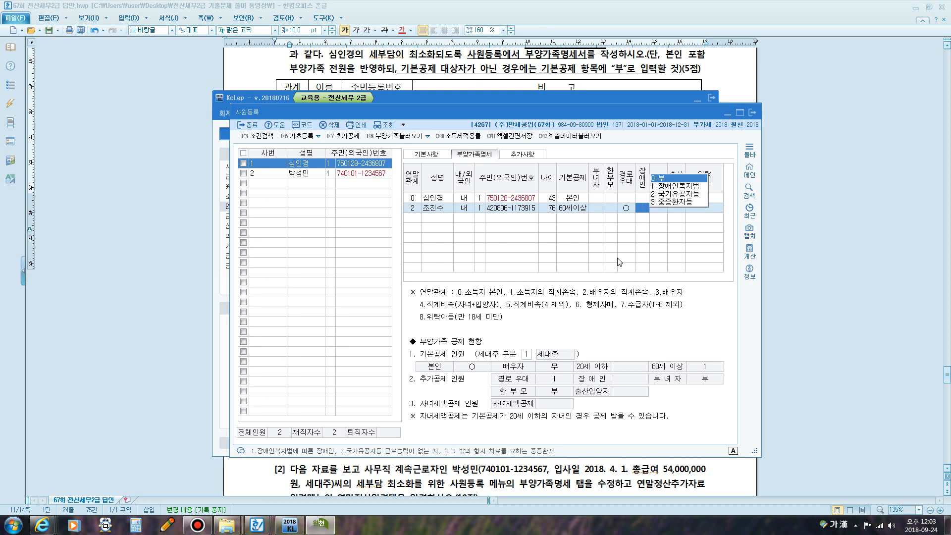
type("2")
key("Return")
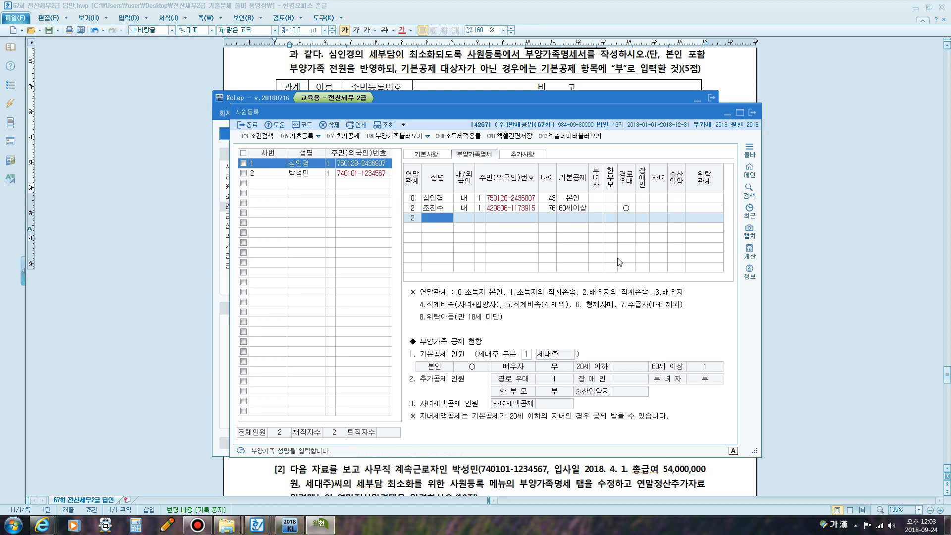
- Enter the second parent's name, domestic nationality and resident registration number, keeping the 60세이상 deduction
key("Return")
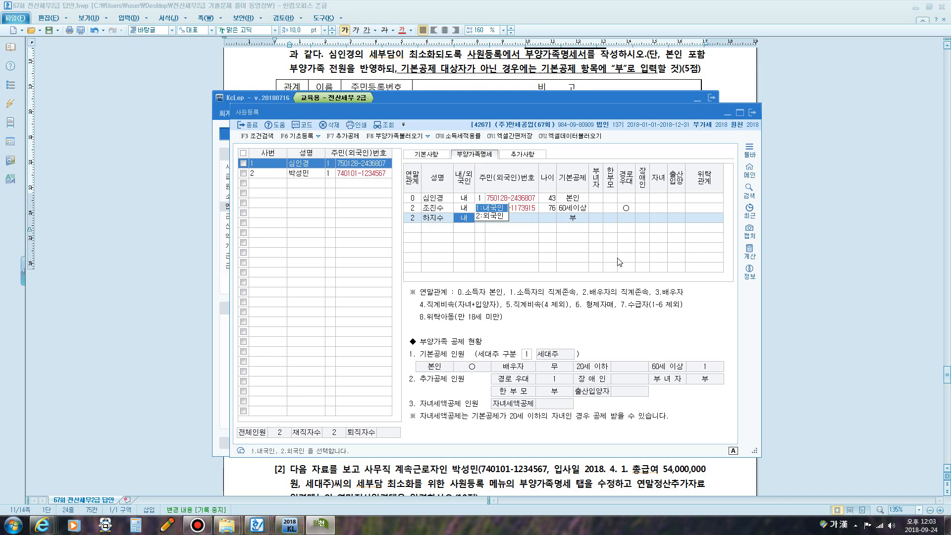
key("Return")
type("1")
key("Return")
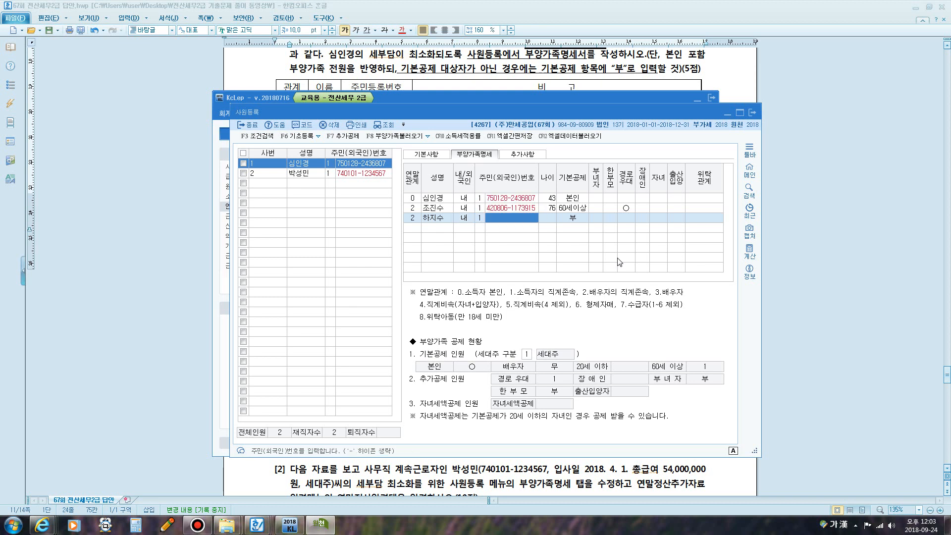
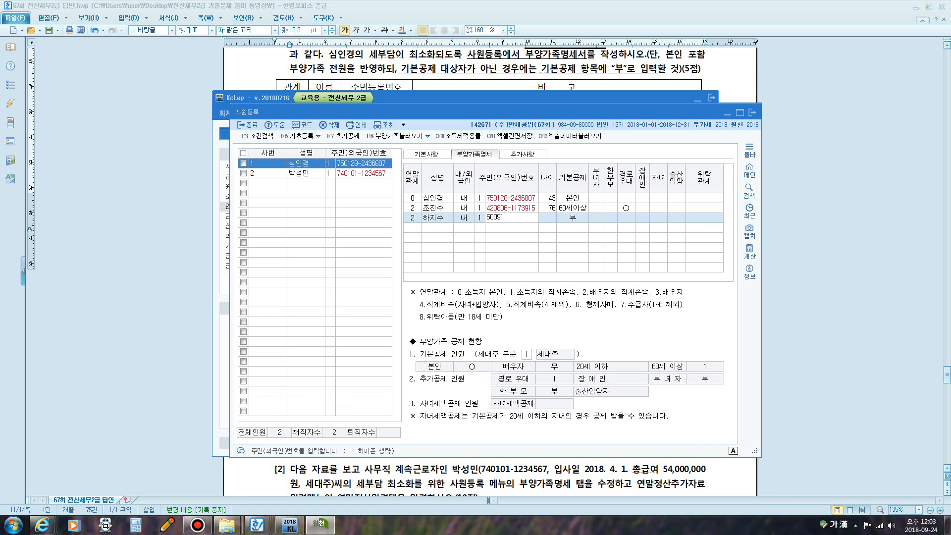
key("Return")
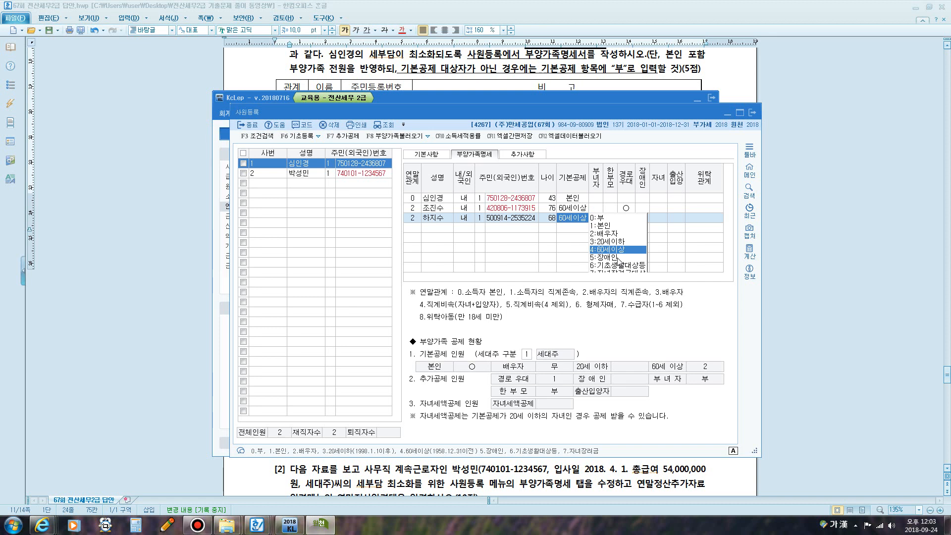
key("Return")
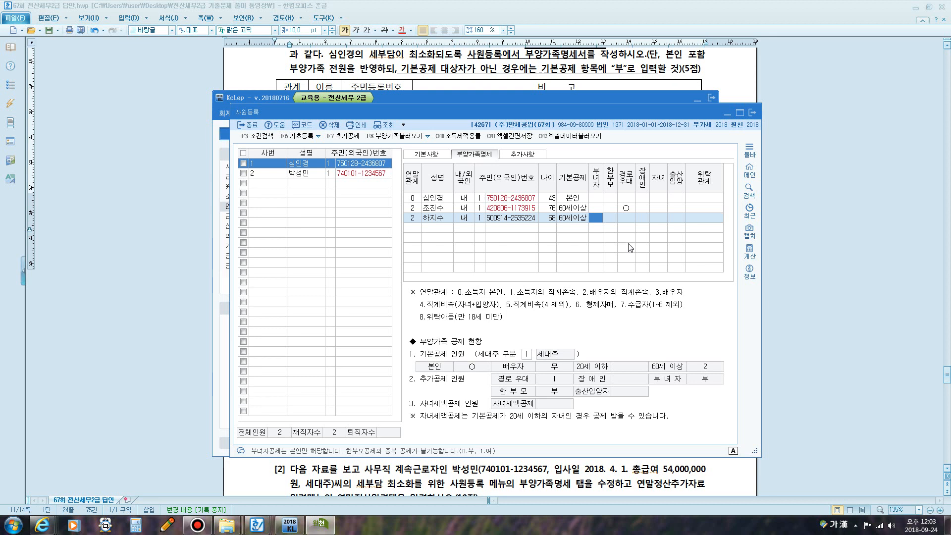
- Change this parent's 기본공제 to 장애인 with disability code 3, moving to the next row
left_click(572, 221)
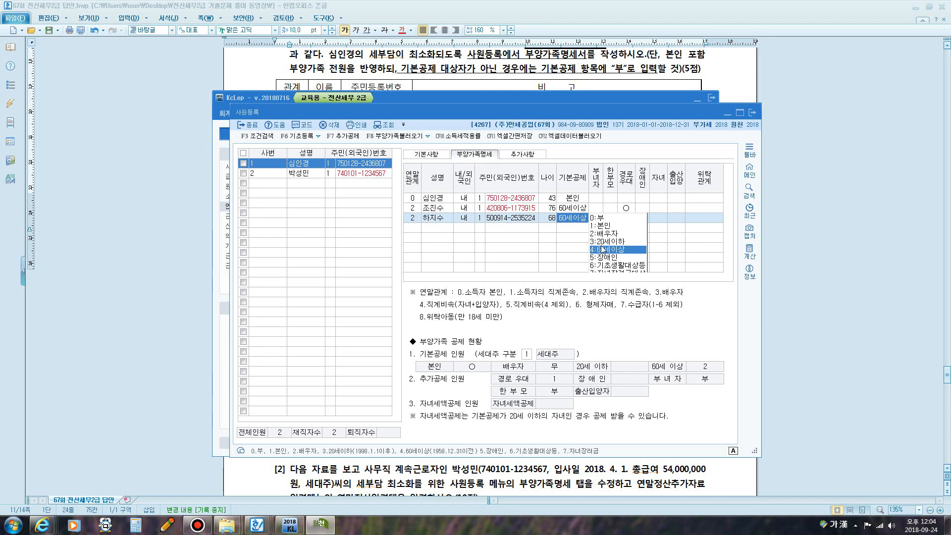
left_click(610, 257)
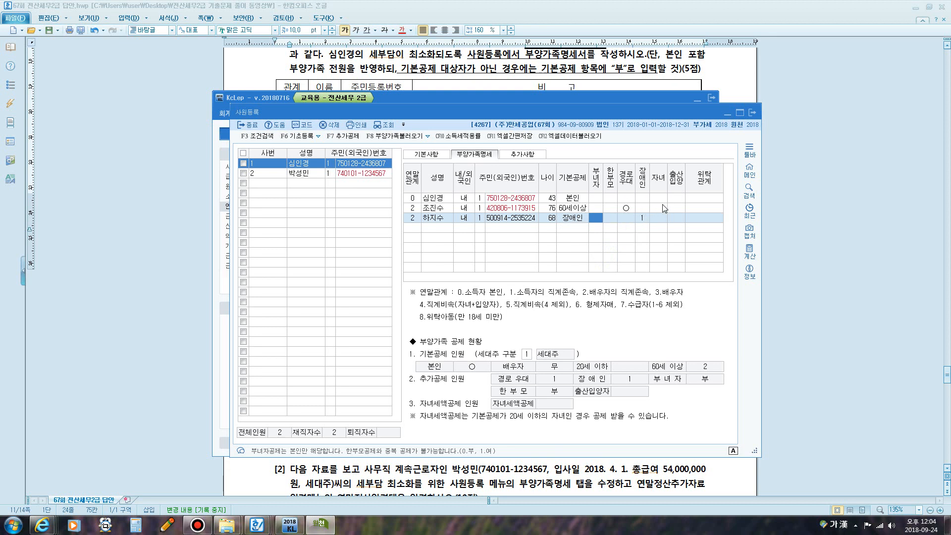
left_click(644, 219)
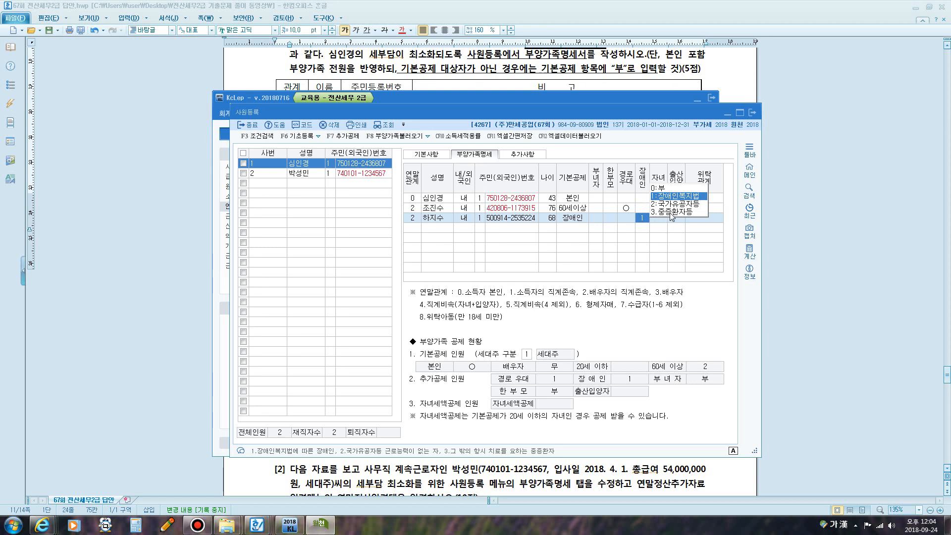
left_click(670, 212)
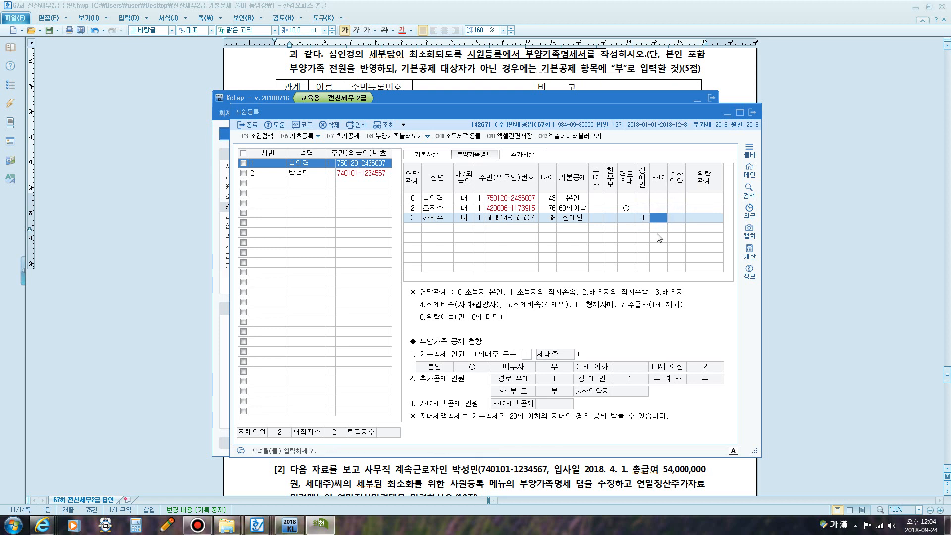
key("Return")
key("Return")
key("Return")
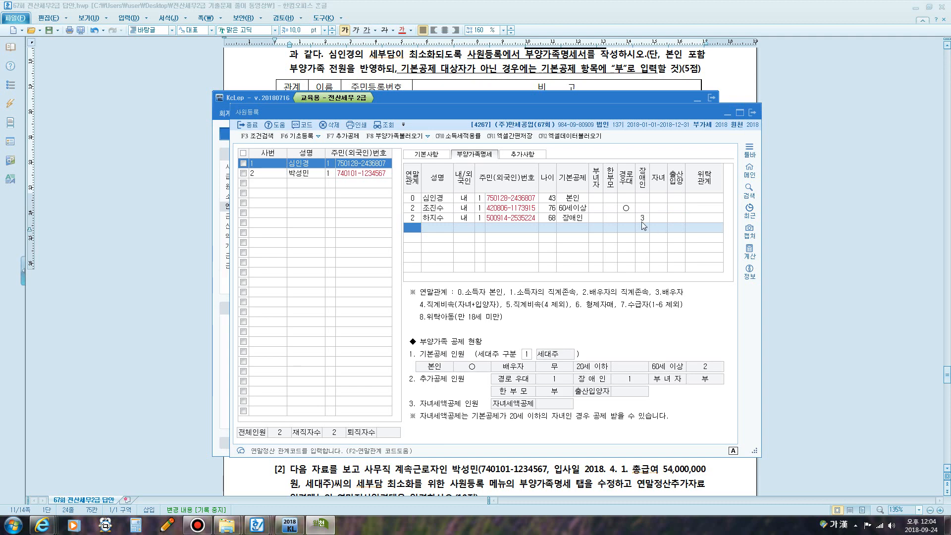
key("F12")
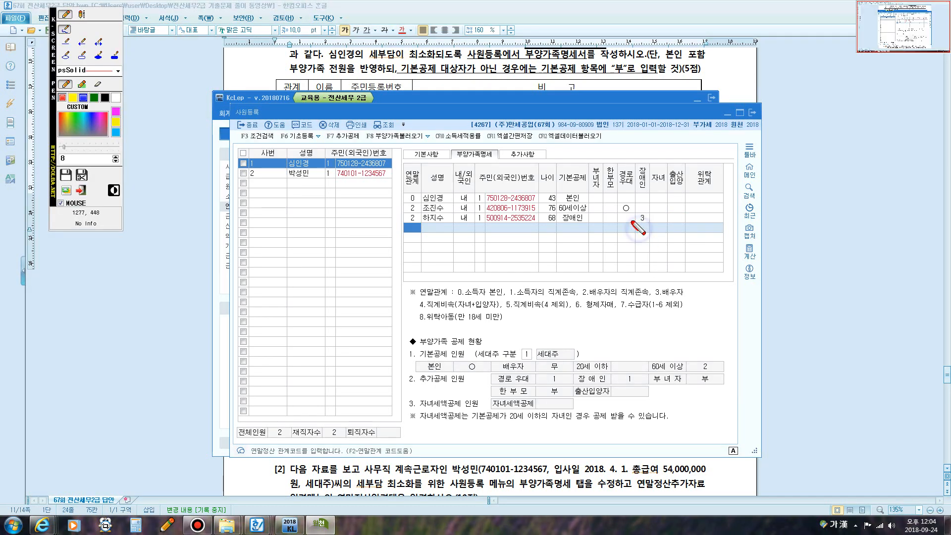
- Circle disability code 3 on screen, clear it, then underline 4.직계비속(자녀+입양자) in red
mouse_move(635, 220)
left_mouse_down()
mouse_move(647, 207)
mouse_move(653, 233)
mouse_move(628, 226)
mouse_move(653, 206)
mouse_move(636, 232)
mouse_move(645, 203)
mouse_move(644, 224)
mouse_move(633, 214)
mouse_move(654, 218)
mouse_move(633, 229)
mouse_move(644, 206)
mouse_move(644, 229)
mouse_move(634, 214)
mouse_move(655, 220)
mouse_move(639, 231)
mouse_move(643, 210)
left_mouse_up()
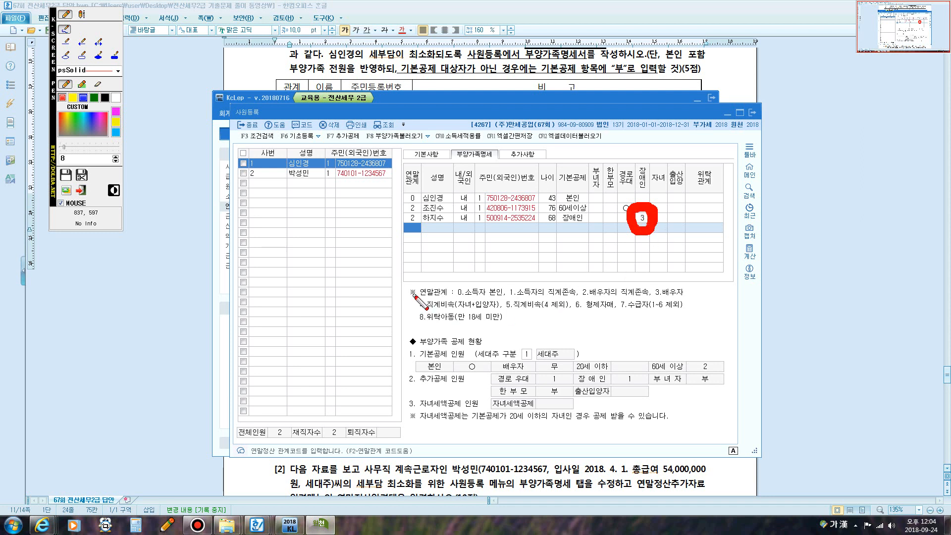
key("Escape")
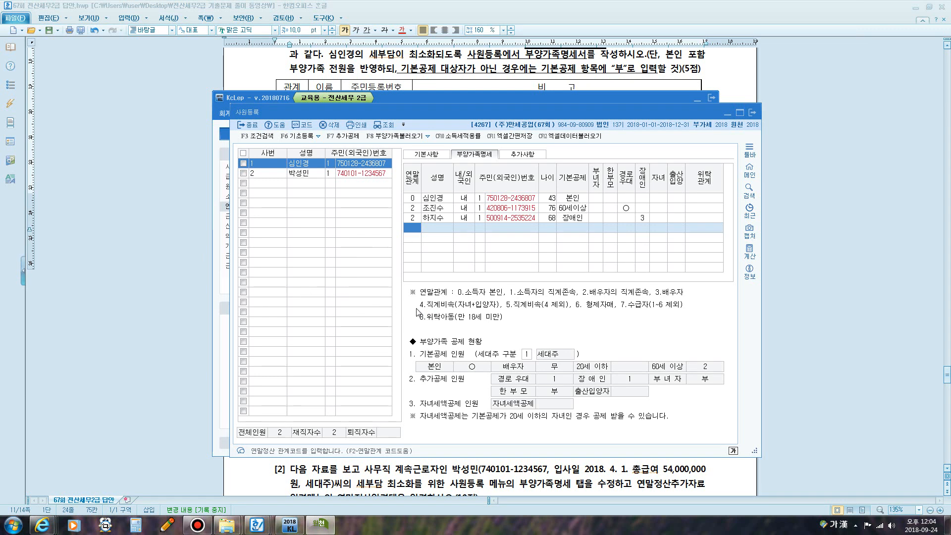
key("F12")
left_click_drag(419, 304, 498, 310)
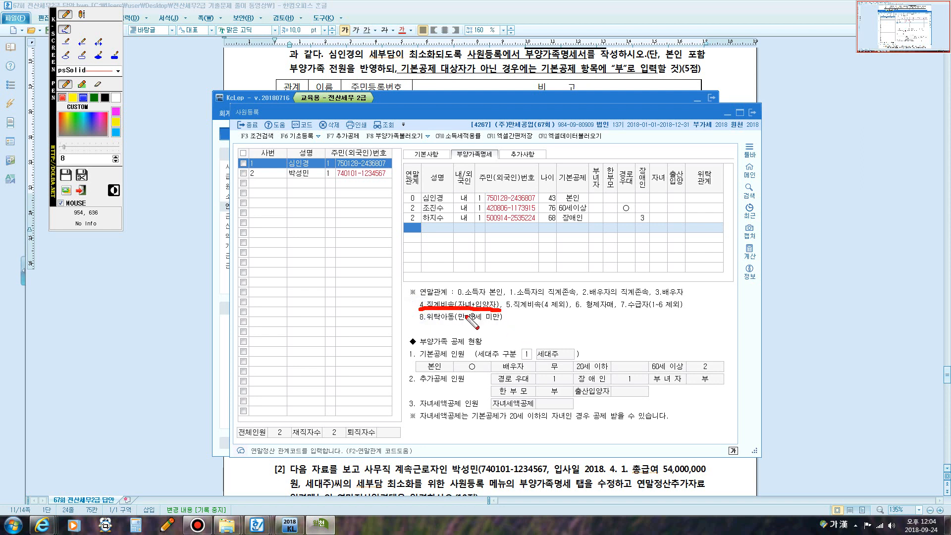
- Circle code 4, underline 5.직계비속 and write the note '손자녀,' below it
mouse_move(422, 314)
left_mouse_down()
mouse_move(417, 296)
mouse_move(430, 297)
mouse_move(418, 311)
left_mouse_up()
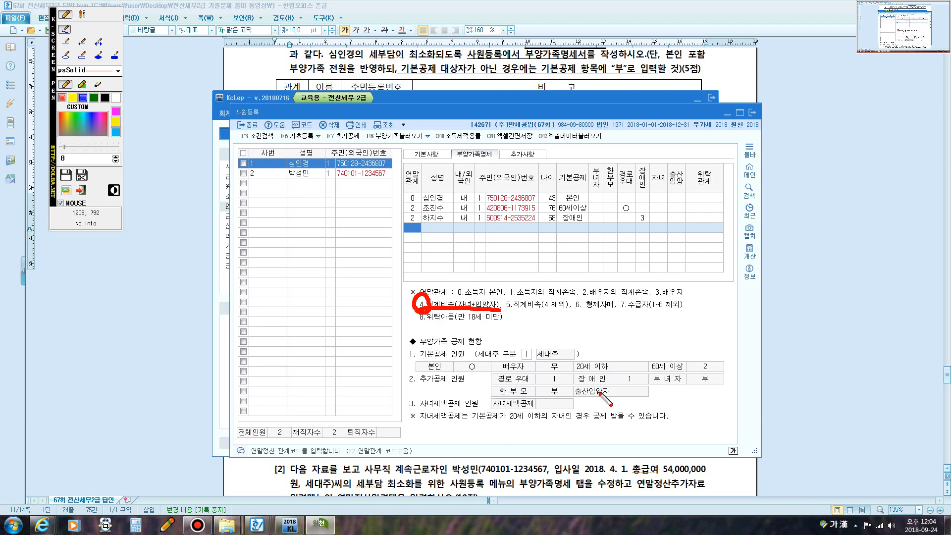
left_click_drag(508, 309, 542, 307)
left_click(82, 14)
left_click(509, 317)
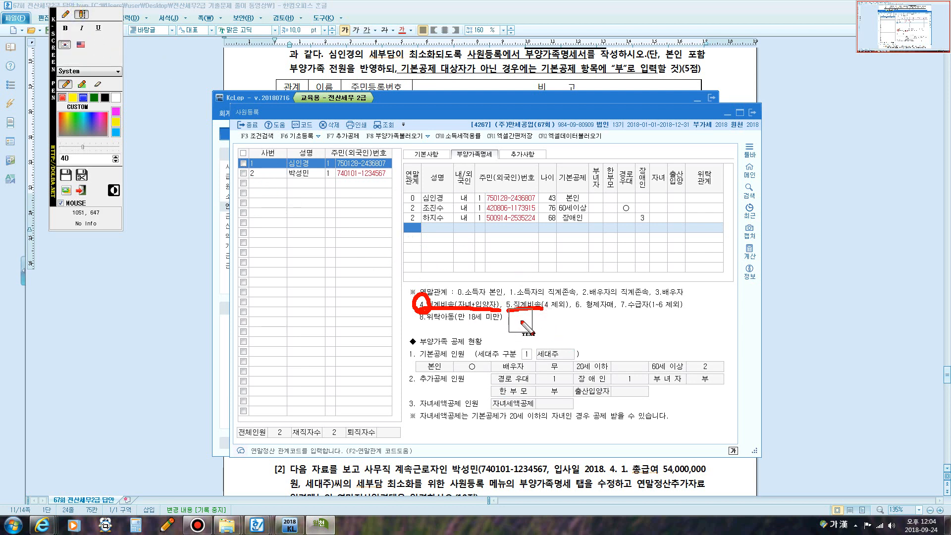
type("손자녀,")
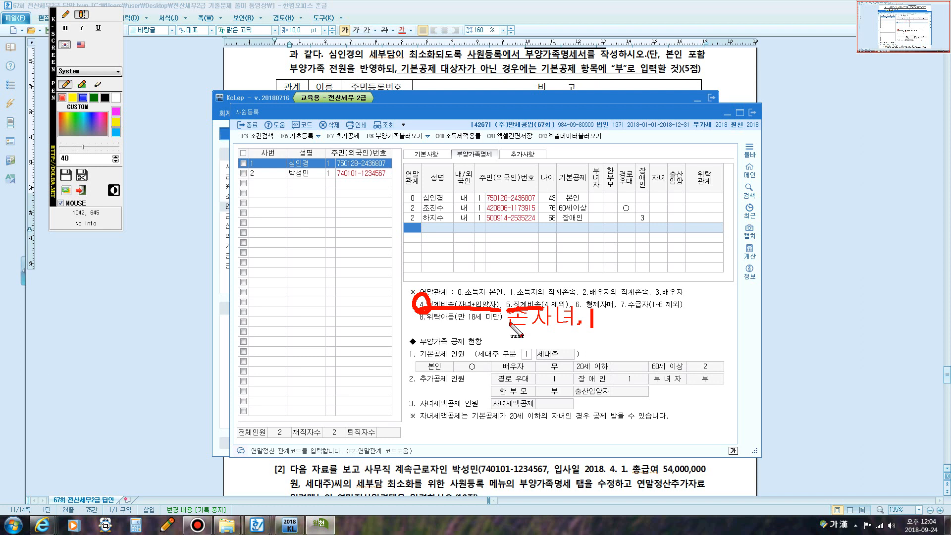
- Write a two-line red note above the table: 직계비속 장애인 and 배우자 장애인
left_click(65, 14)
left_click(82, 14)
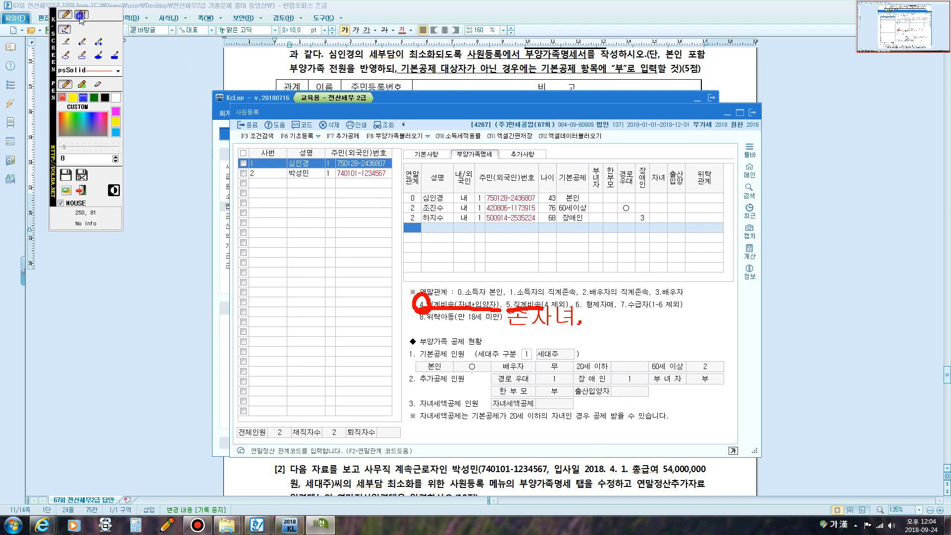
left_click(598, 153)
type("직계비")
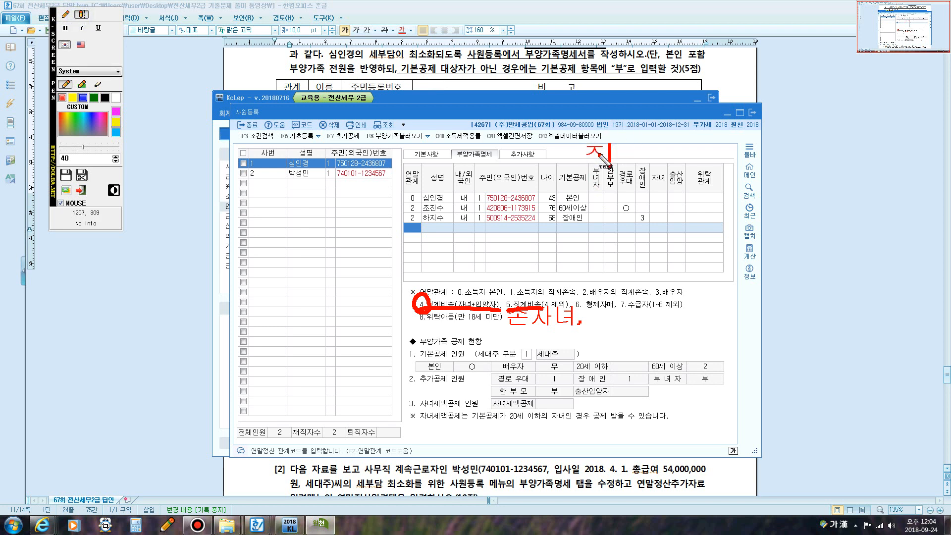
type("속")
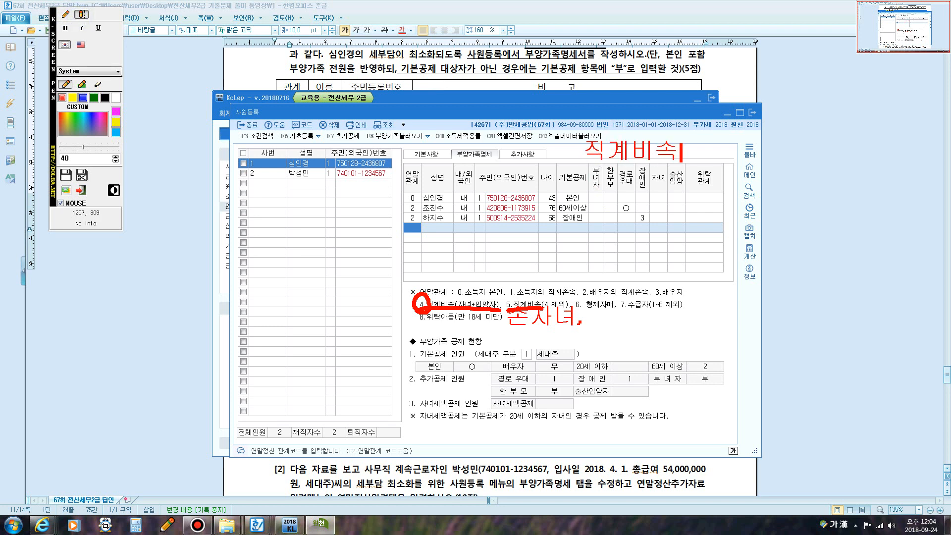
type(" 장애인")
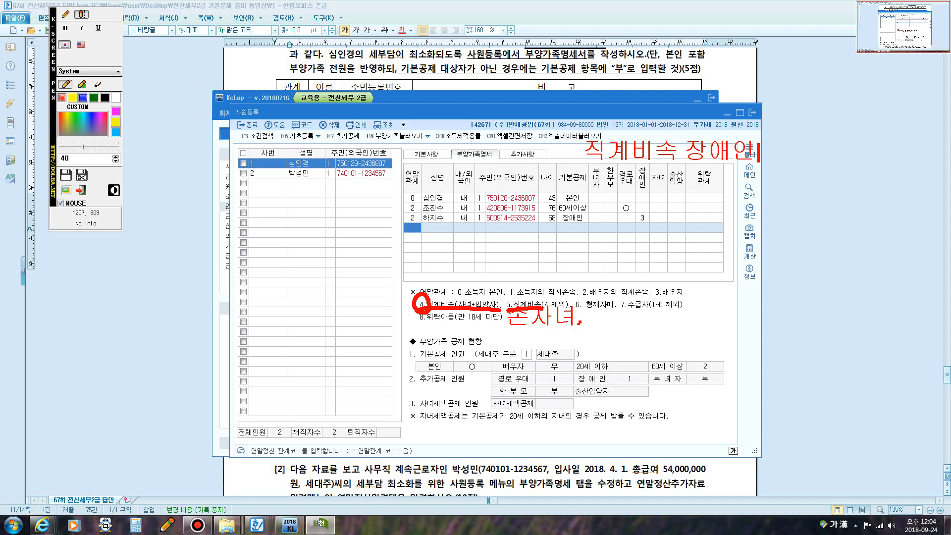
key("Return")
type("배우자 ")
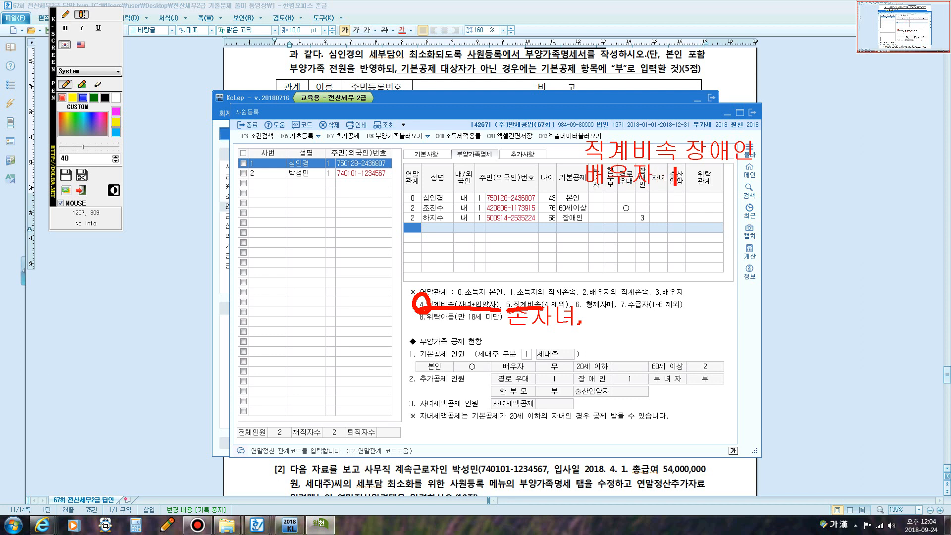
type("나")
key("BackSpace")
key("BackSpace")
type("장애인")
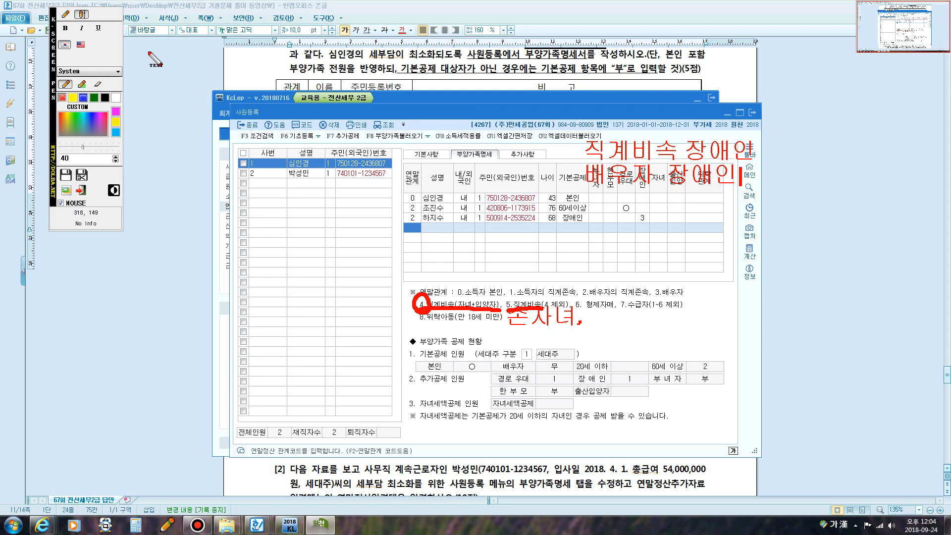
- Underline and loop the two 장애인 notes, circle 5. in the legend, and underline 손자녀
left_click(64, 14)
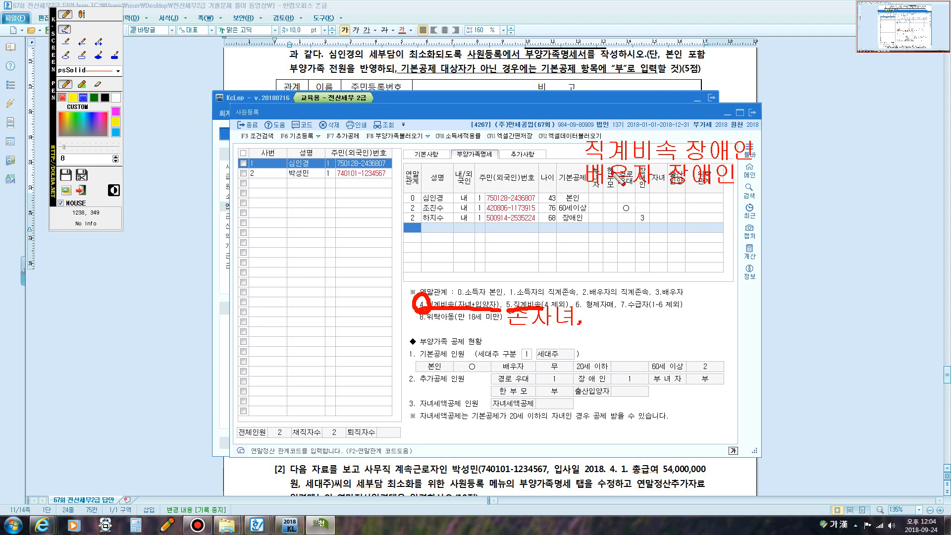
mouse_move(585, 157)
left_mouse_down()
mouse_move(731, 166)
mouse_move(756, 140)
mouse_move(607, 128)
mouse_move(585, 154)
left_mouse_up()
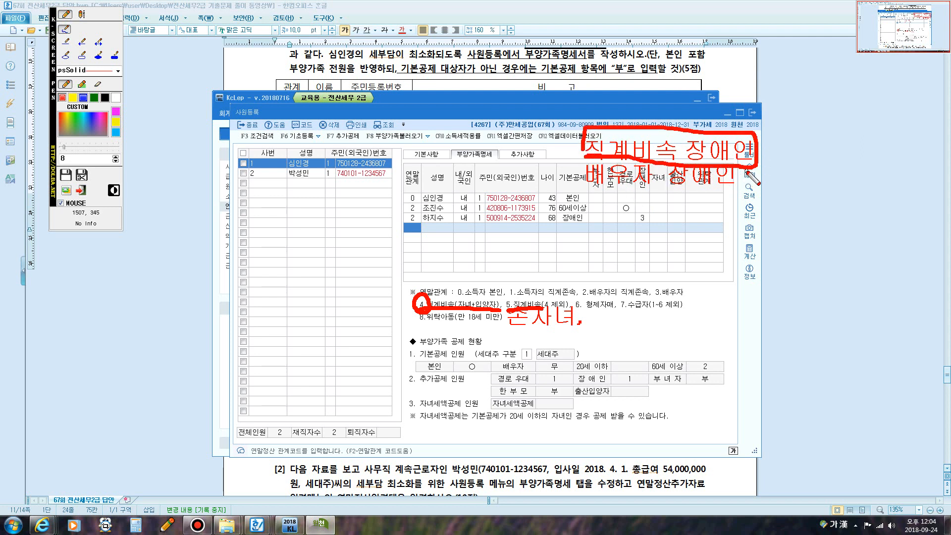
left_click_drag(693, 192, 586, 190)
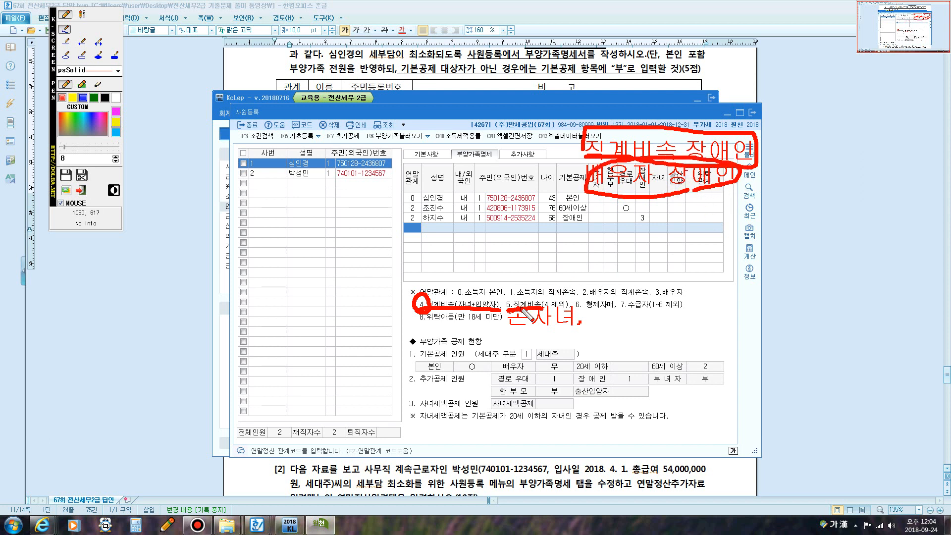
left_click_drag(593, 187, 574, 156)
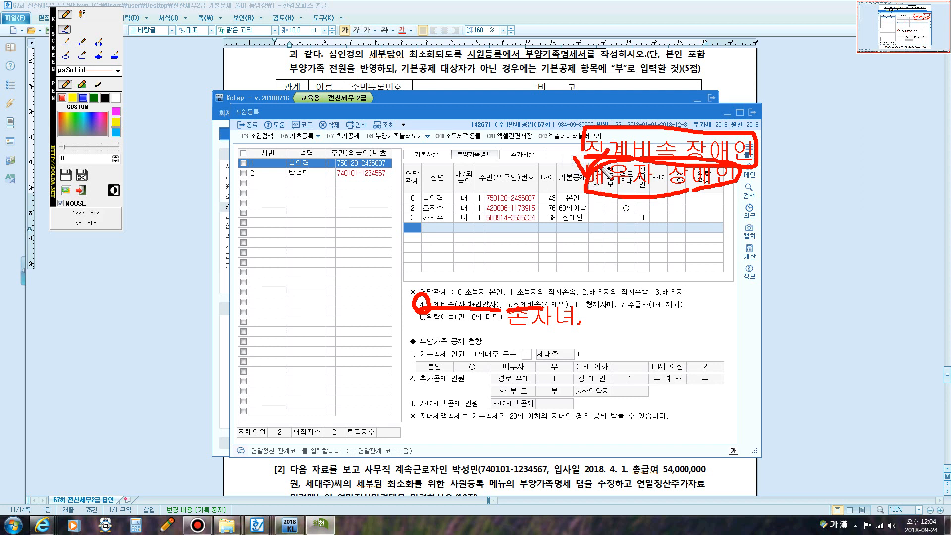
mouse_move(513, 311)
left_mouse_down()
mouse_move(498, 305)
mouse_move(511, 299)
left_mouse_up()
left_click_drag(576, 323, 578, 325)
left_click_drag(507, 327, 584, 340)
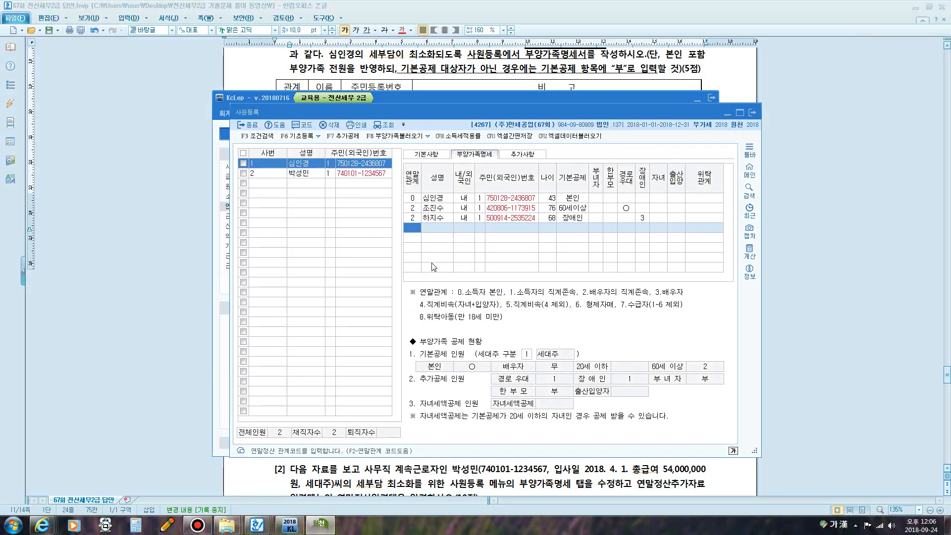
- Add the daughter as relation 4 with her resident number, 20세이하 deduction and 자녀 marked, then begin another relation-4 row
type("4")
key("Return")
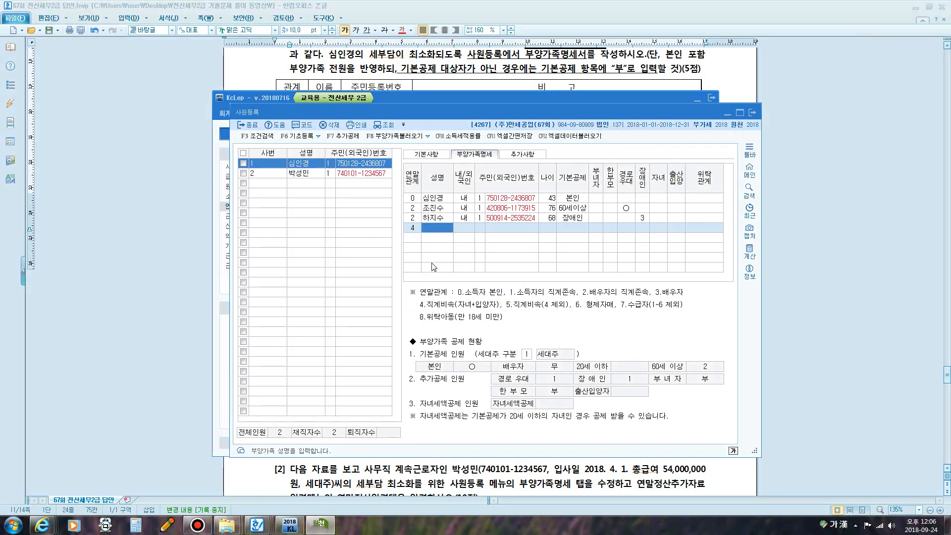
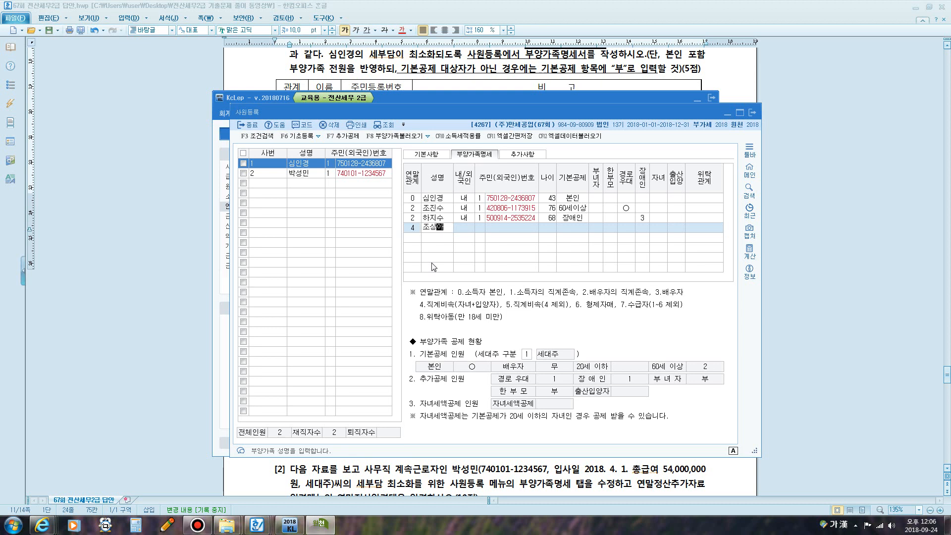
key("Return")
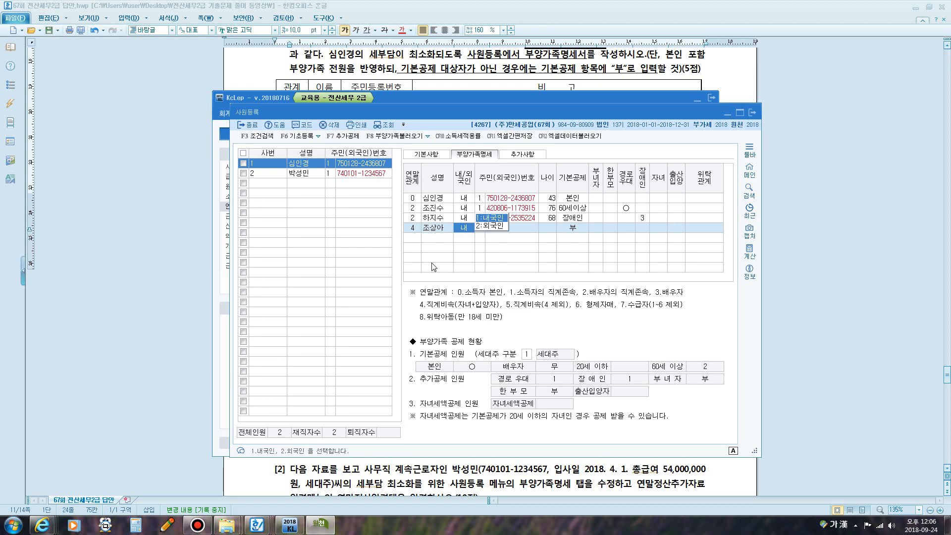
key("Return")
key("Return")
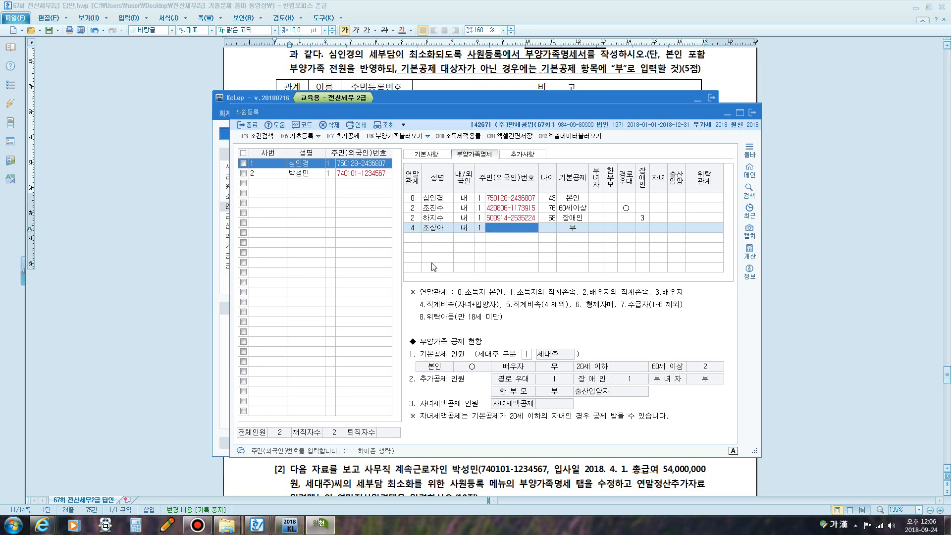
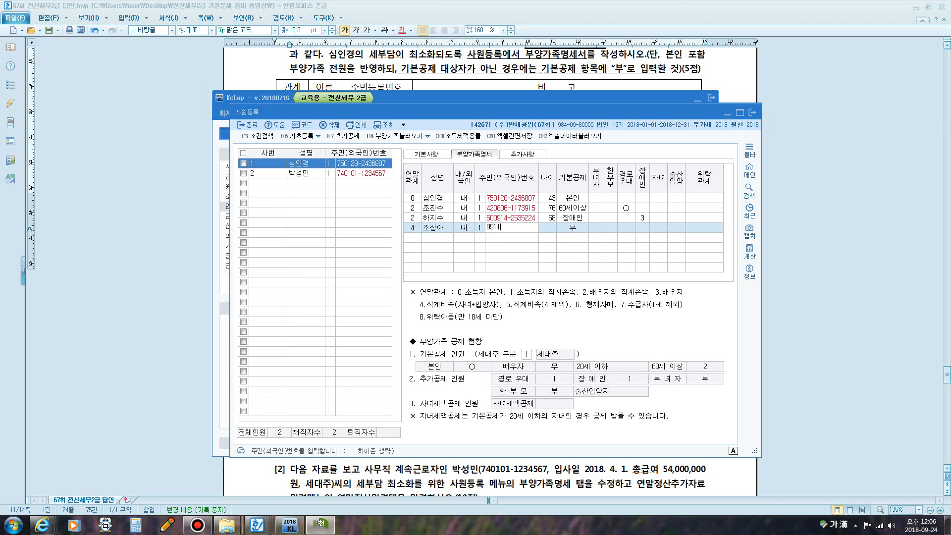
key("Return")
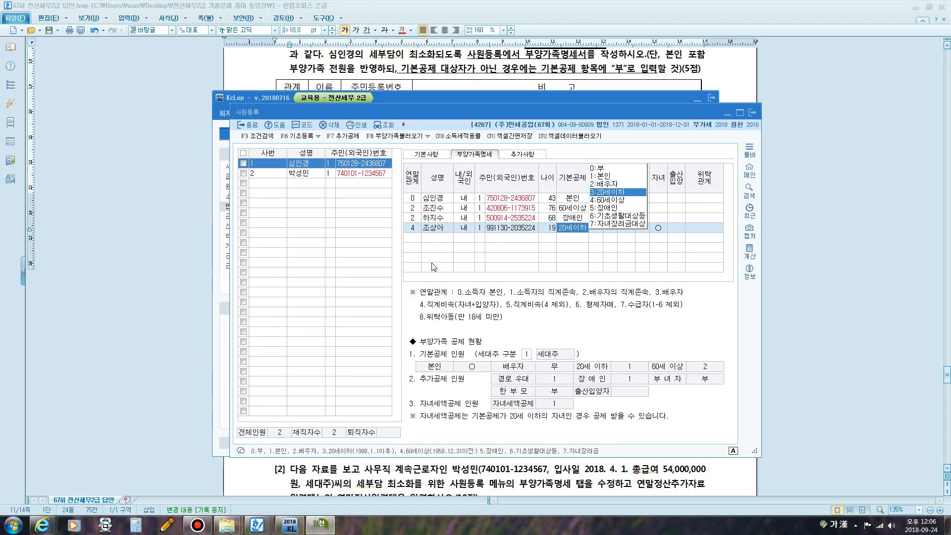
key("Return")
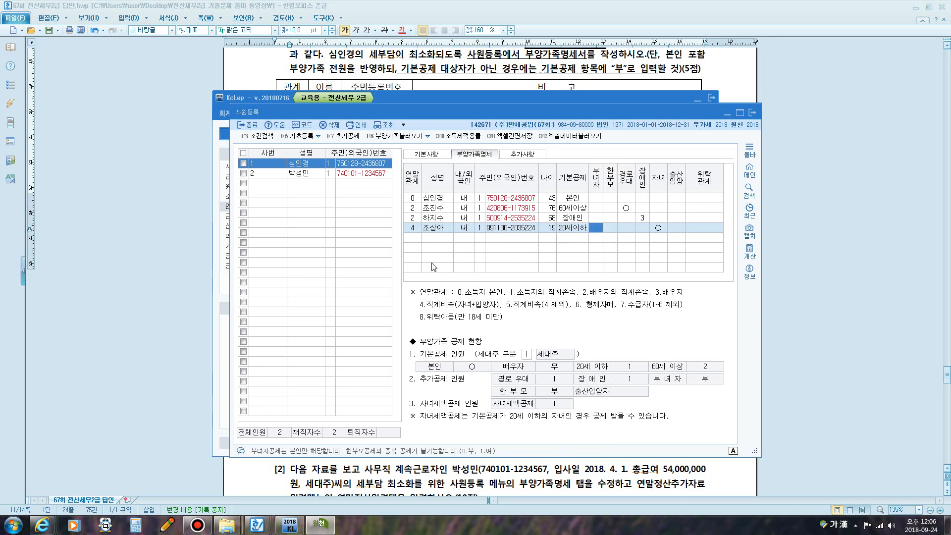
key("Return")
key("Return")
key("Return")
key("Return")
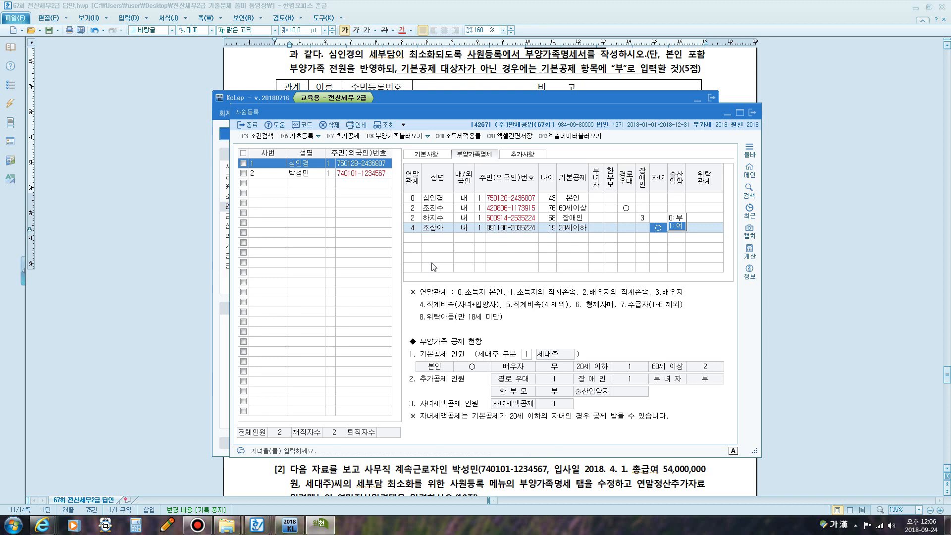
key("Return")
key("Return")
key("Return")
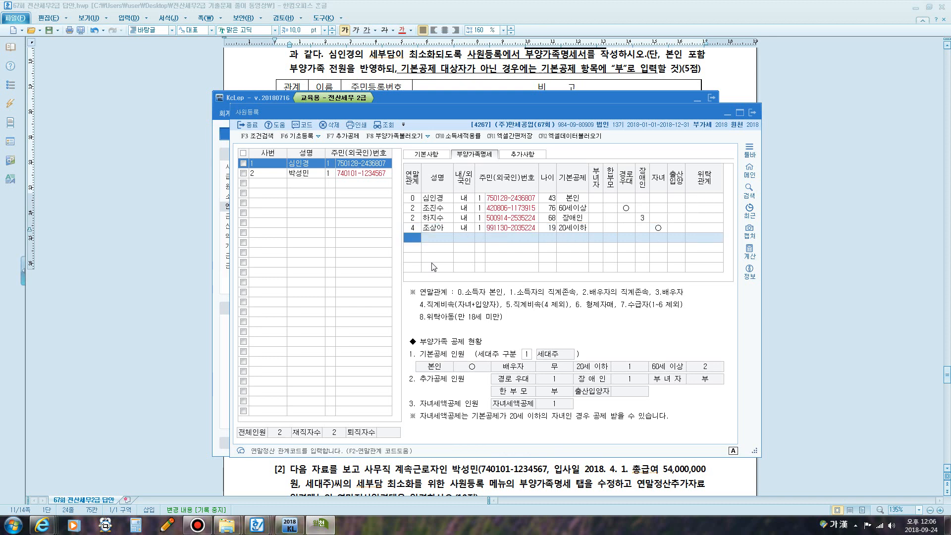
type("4")
key("Return")
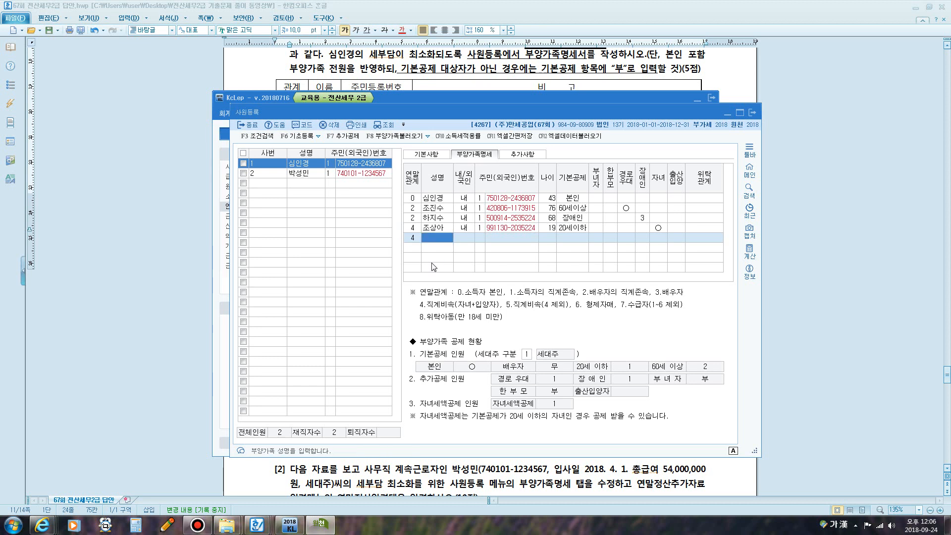
- Enter the son's name and resident number with 20세이하 and 자녀 marked, then select the daughter's row
key("Return")
key("Return")
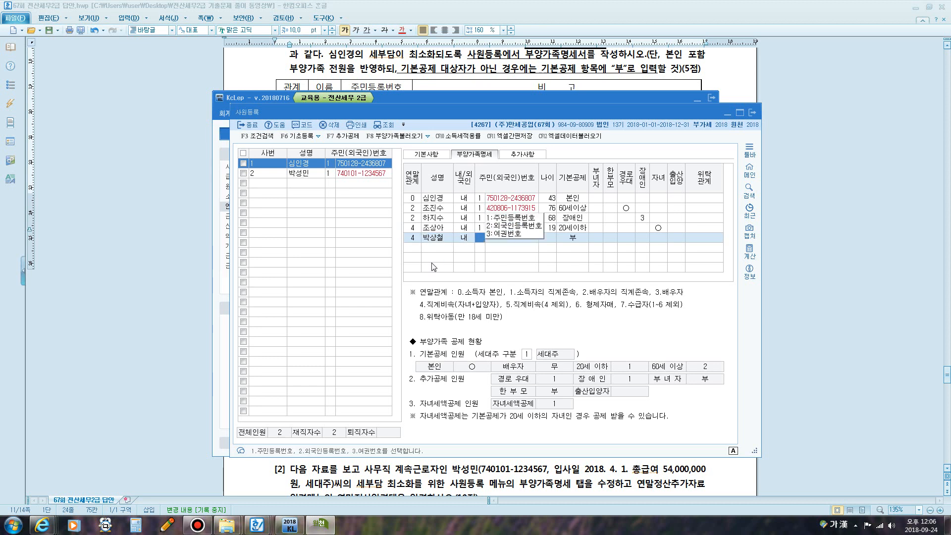
key("Return")
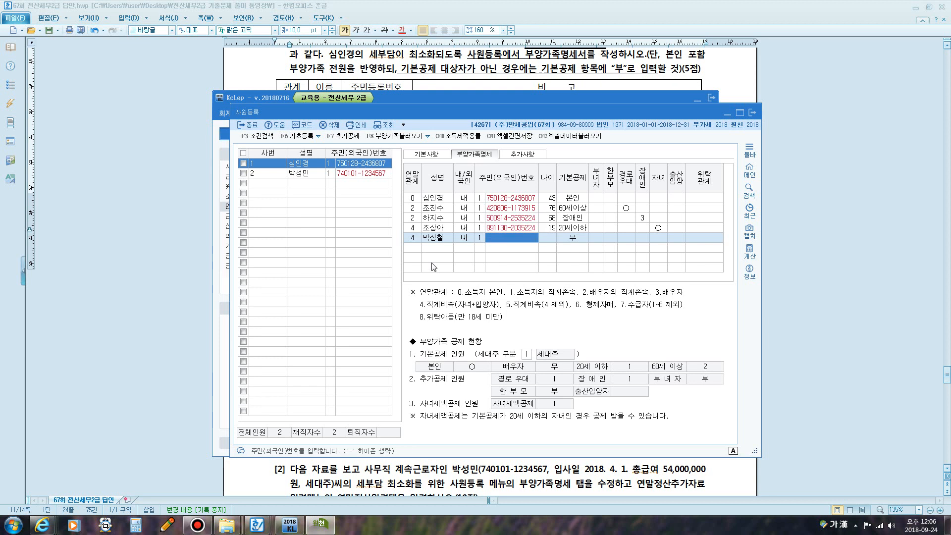
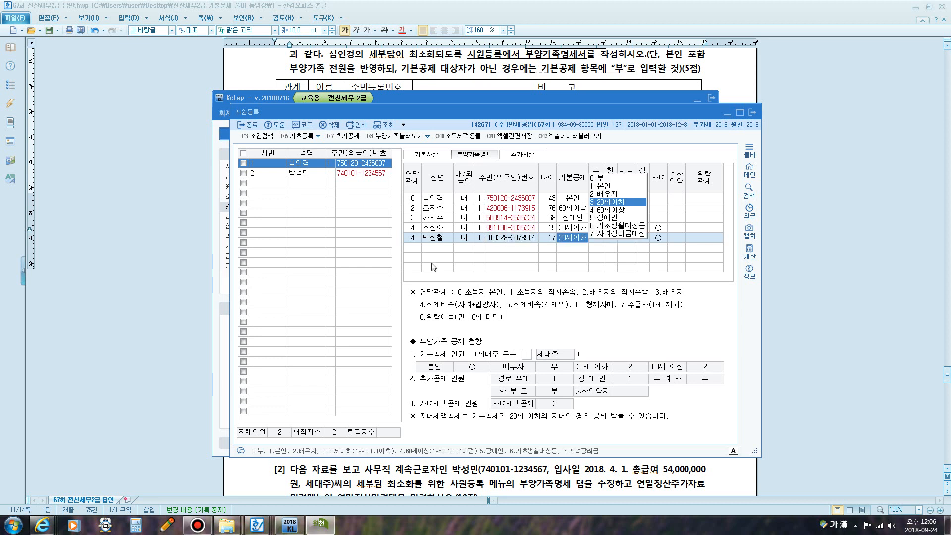
key("Return")
key("Return")
key("Return")
key("Return")
key("Return")
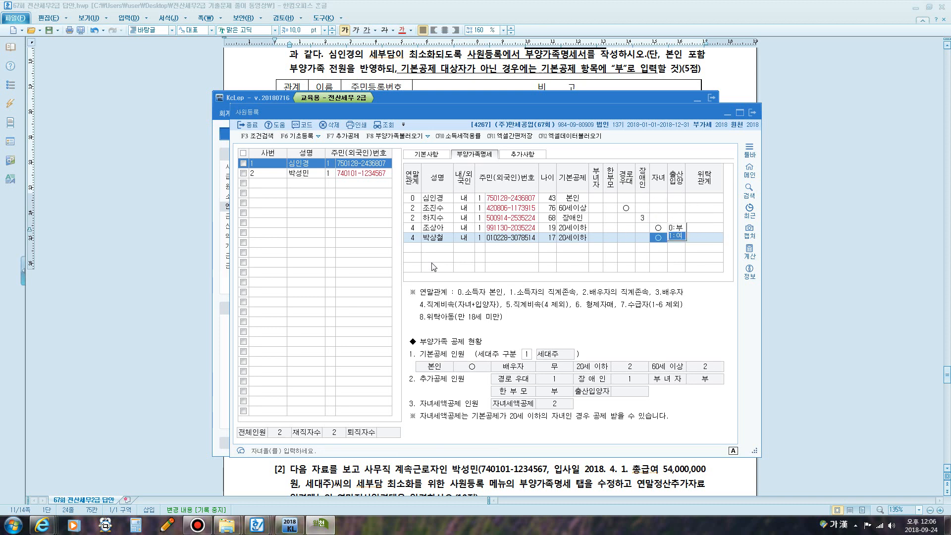
key("Return")
key("Return")
key("Return")
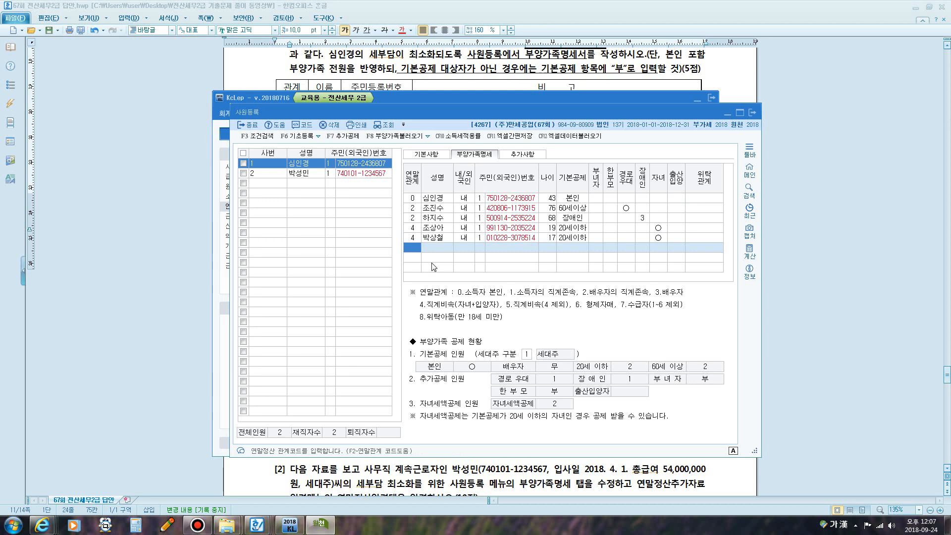
left_click(440, 229)
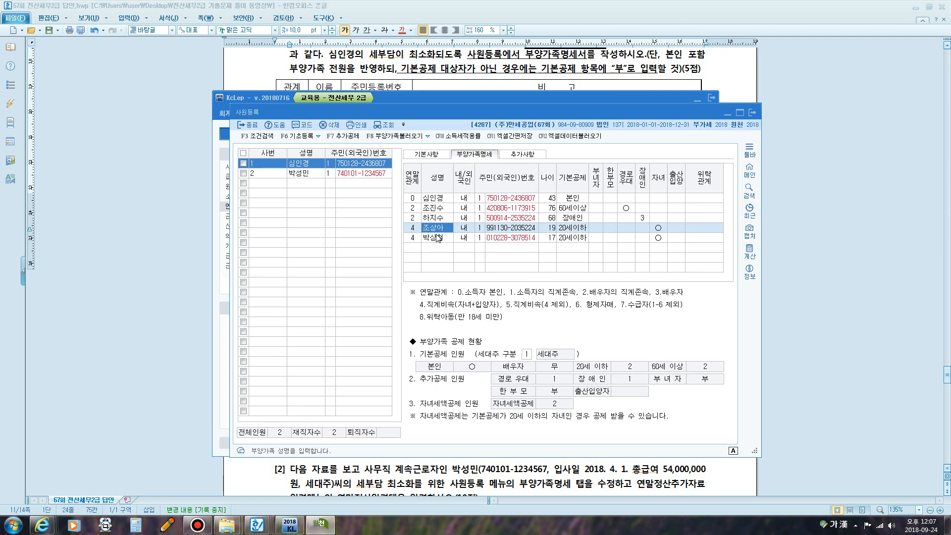
- Highlight the daughter's 50,000,000 won income note in the Hanword exam document
left_click(476, 85)
scroll(482, 95, "down", 1)
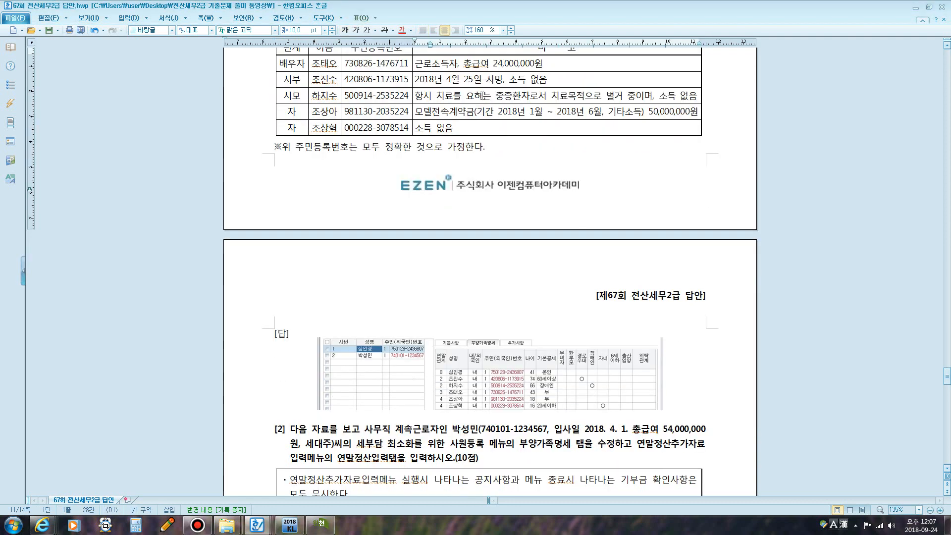
left_click_drag(449, 112, 692, 116)
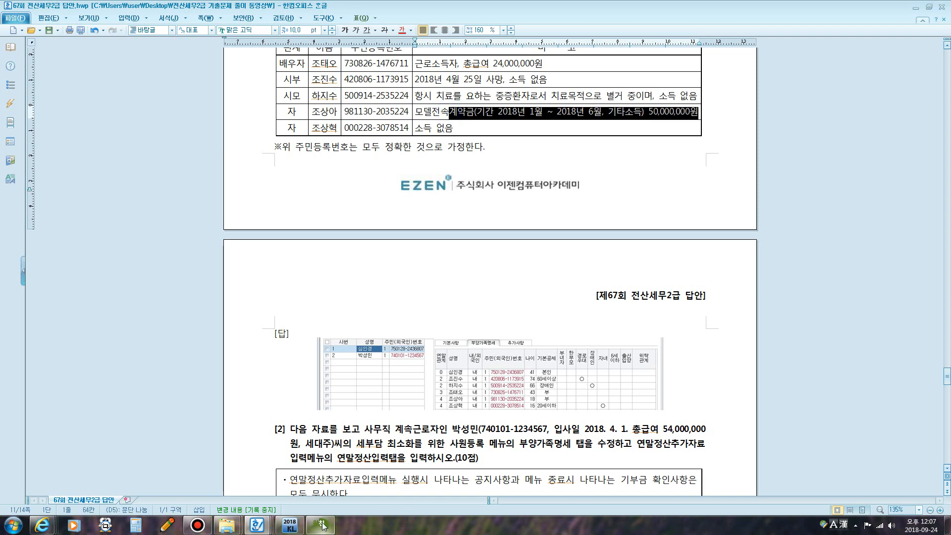
- Set the daughter's 기본공제 to 0:부 in KcLep's dependents list
left_click(322, 524)
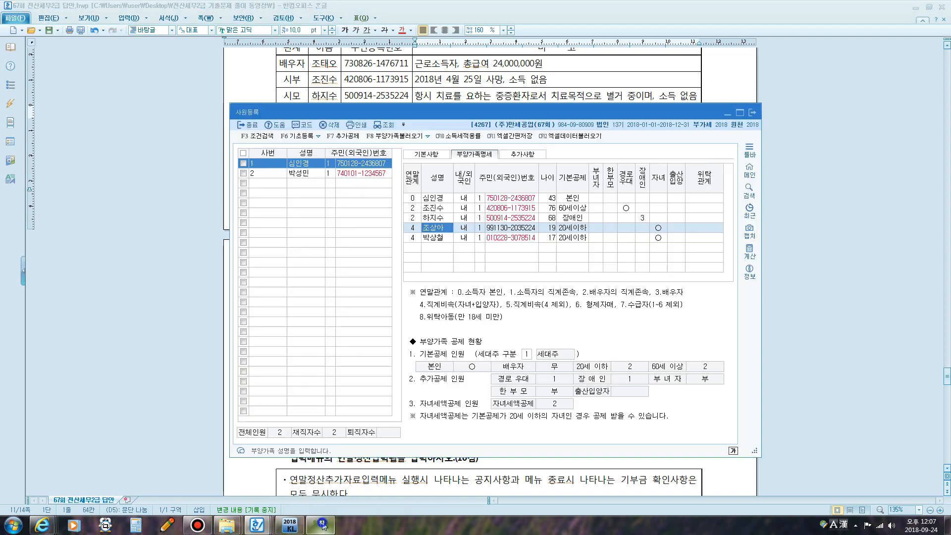
left_click(568, 231)
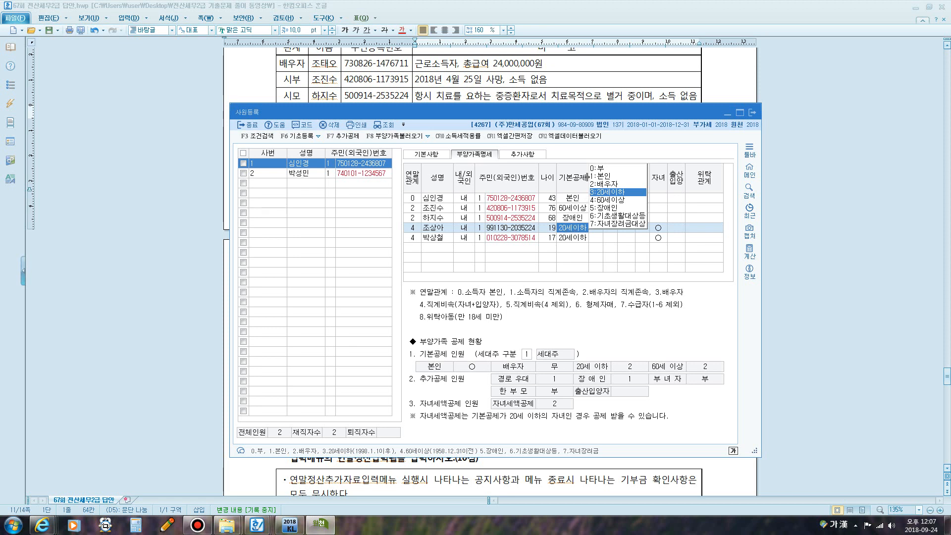
left_click(594, 168)
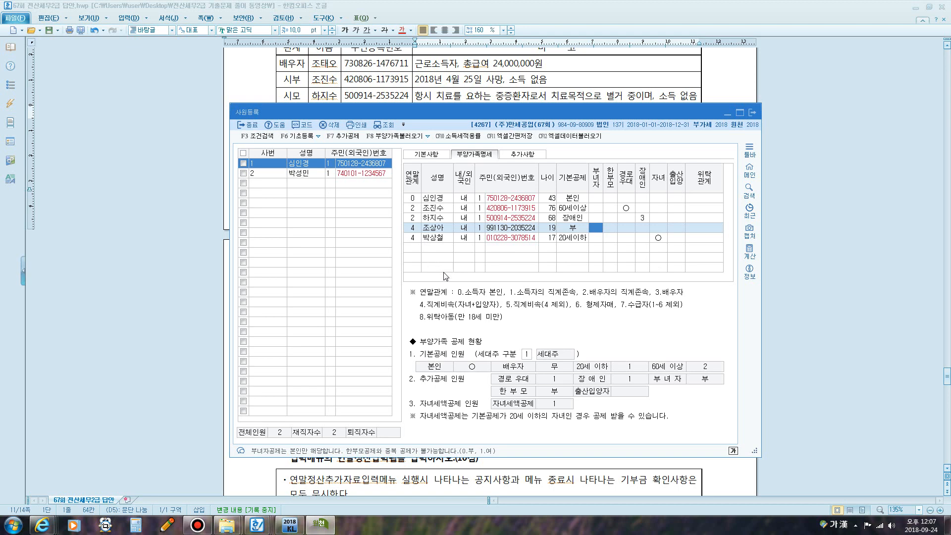
- Move the 사원등록 window up and right, then turn on K-Screen Pen with F12
left_click_drag(347, 106, 513, 55)
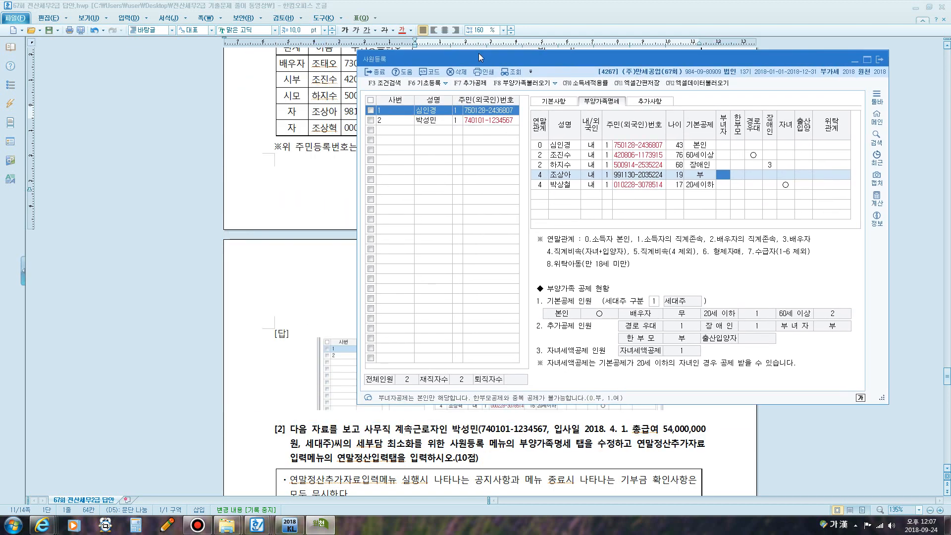
key("F12")
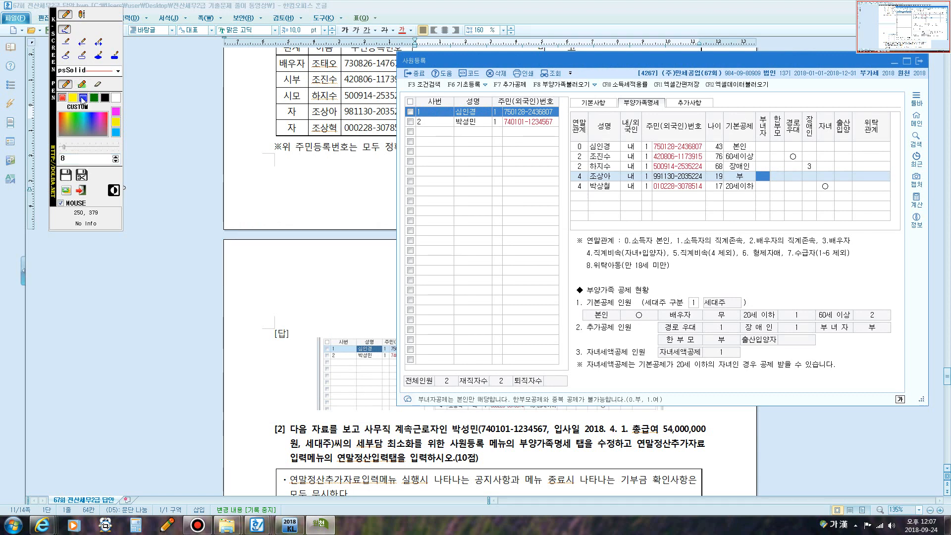
- Pick blue text and write the heading '자녀세액공제' beside the family table
left_click(82, 97)
left_click(162, 175)
left_click(82, 14)
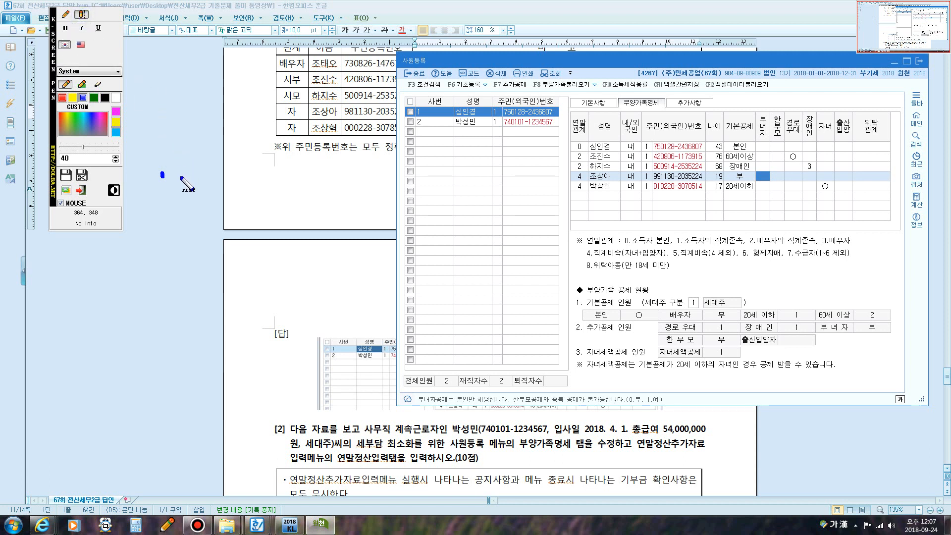
left_click(179, 179)
type("자녀세액공제")
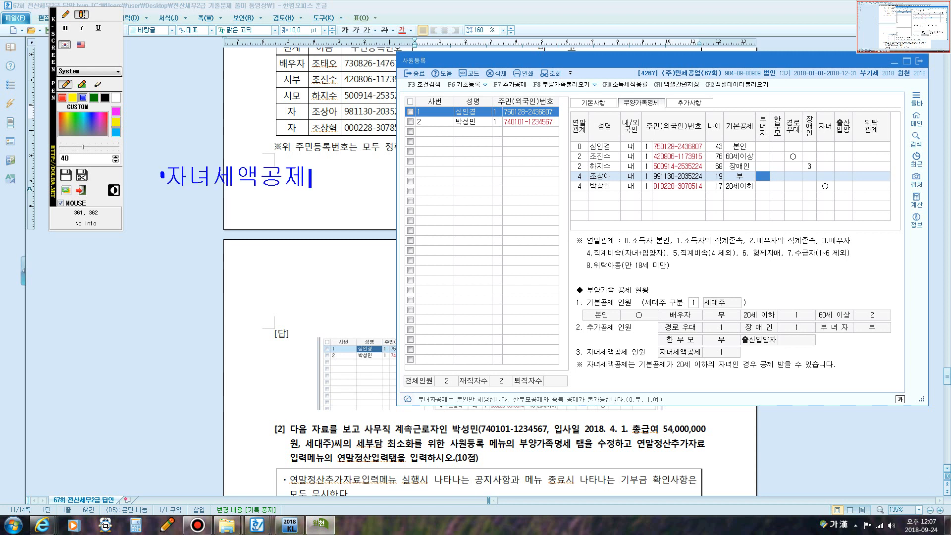
key("Return")
- Write line 1: 기본자녀세액공제 for a resident's basic-deduction children, adoptees and foster children included
type("1. 기본자녀세액공제")
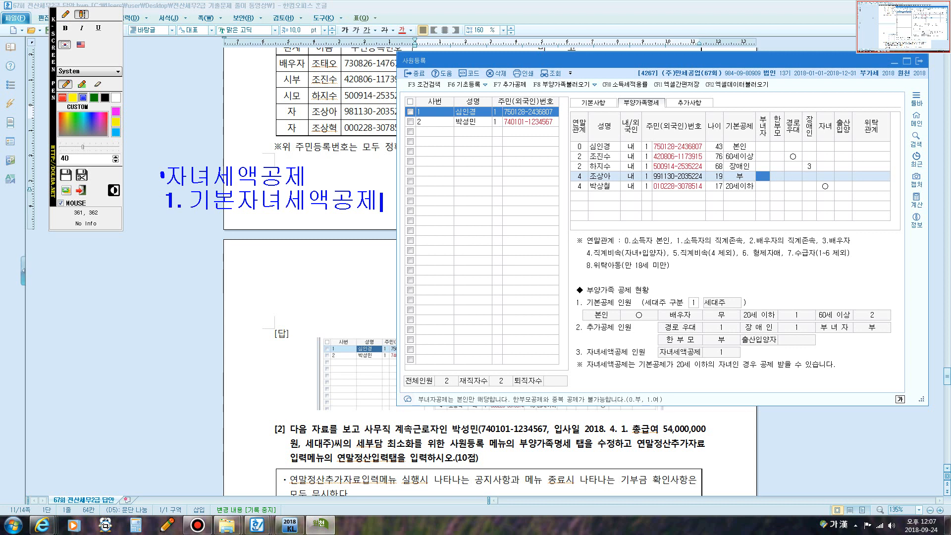
type(": 종합")
key("Escape")
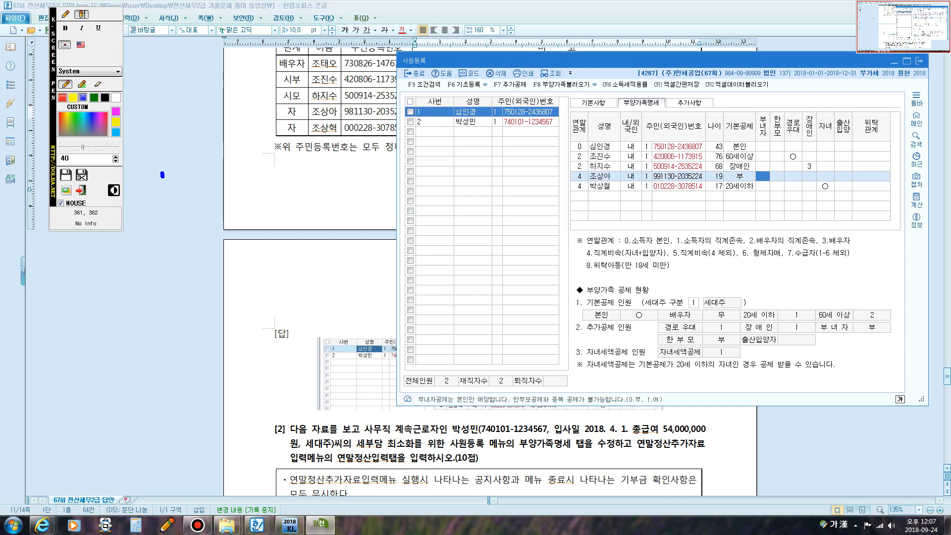
type("소득이쓴 ㄱ")
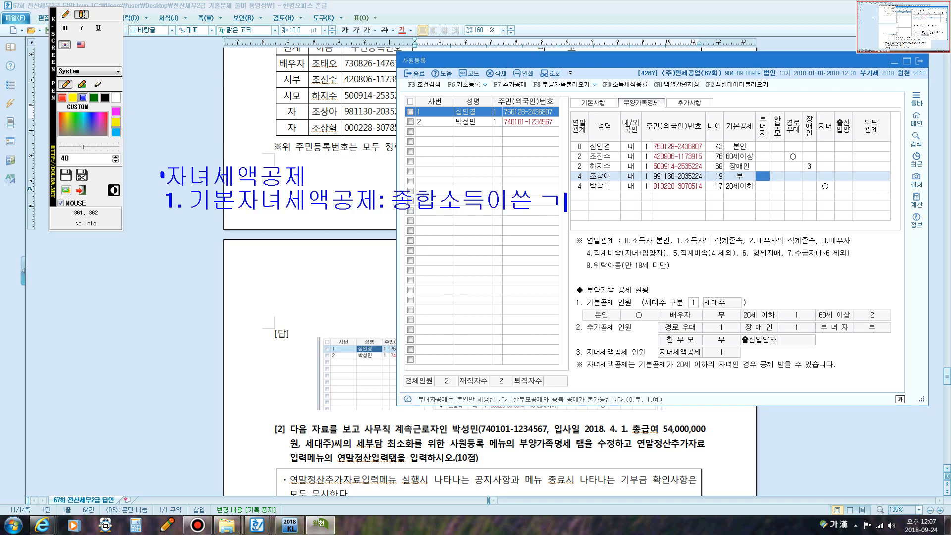
key("BackSpace")
key("BackSpace")
key("BackSpace")
key("BackSpace")
key("Escape")
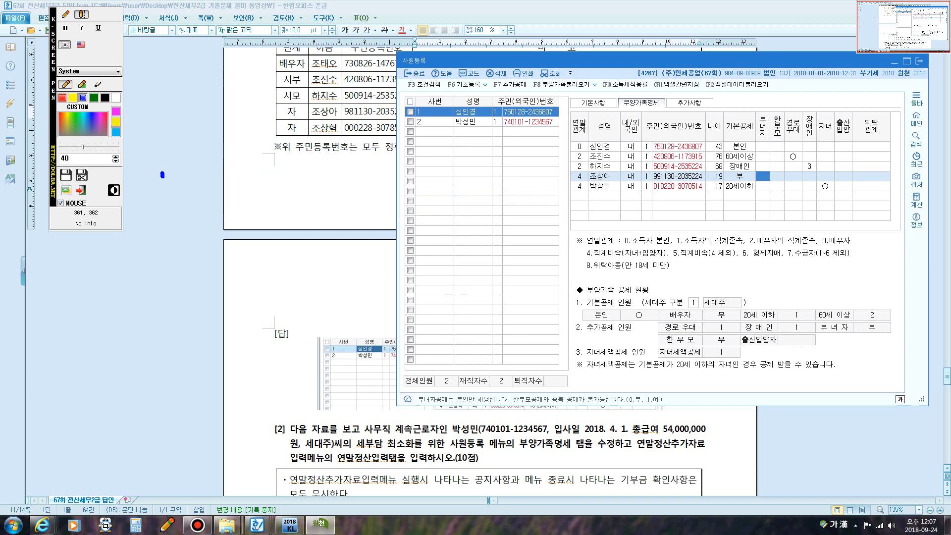
type("거주자")
type(" 기본")
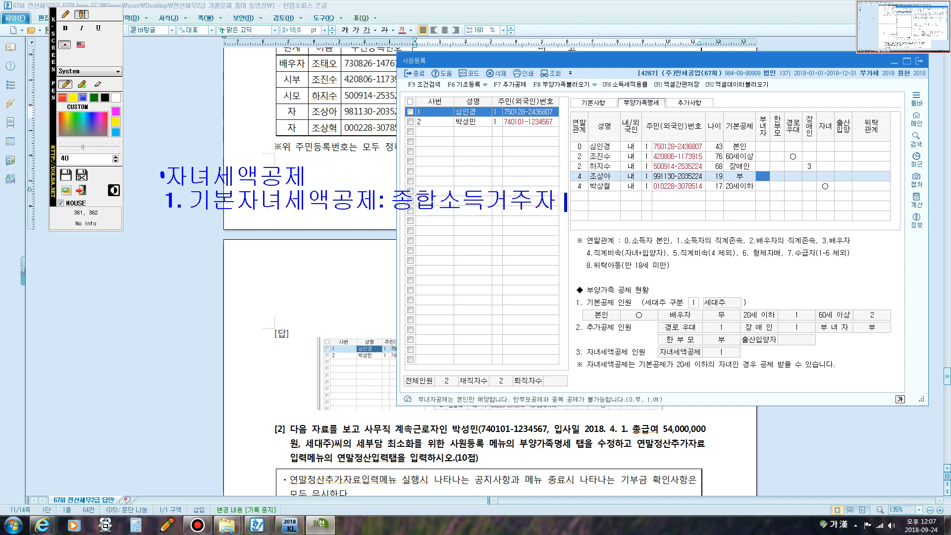
type("ㅈ")
key("BackSpace")
type("ㄱ")
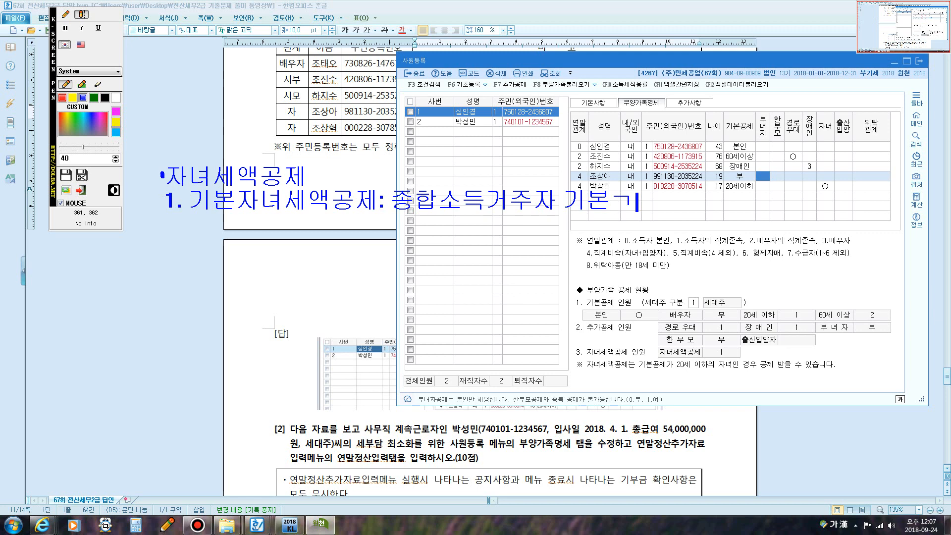
key("BackSpace")
type("공제")
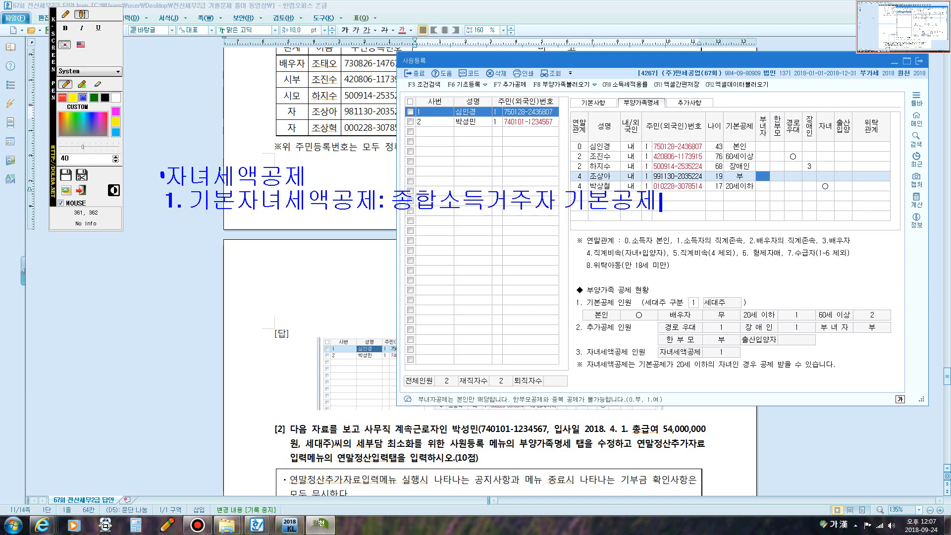
type("자녀(")
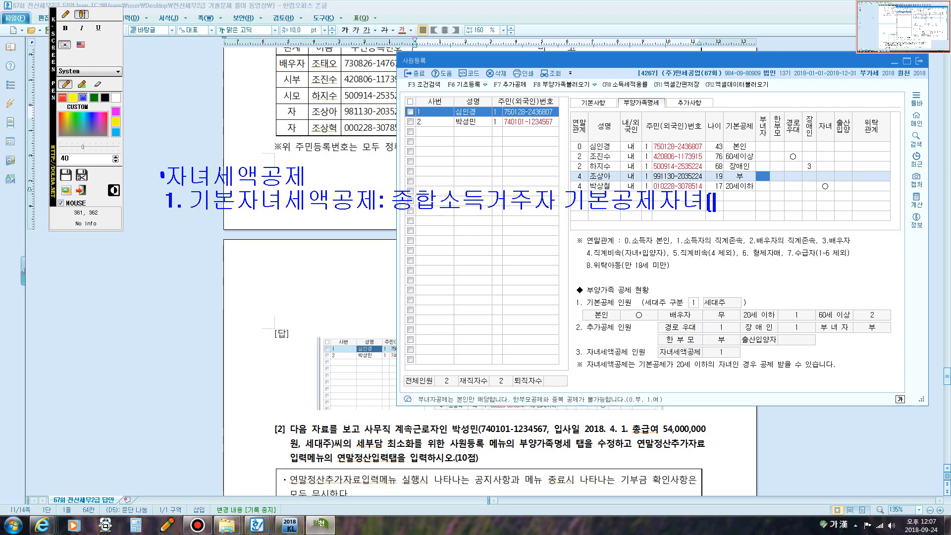
type("ㅇ")
type("양자, 위")
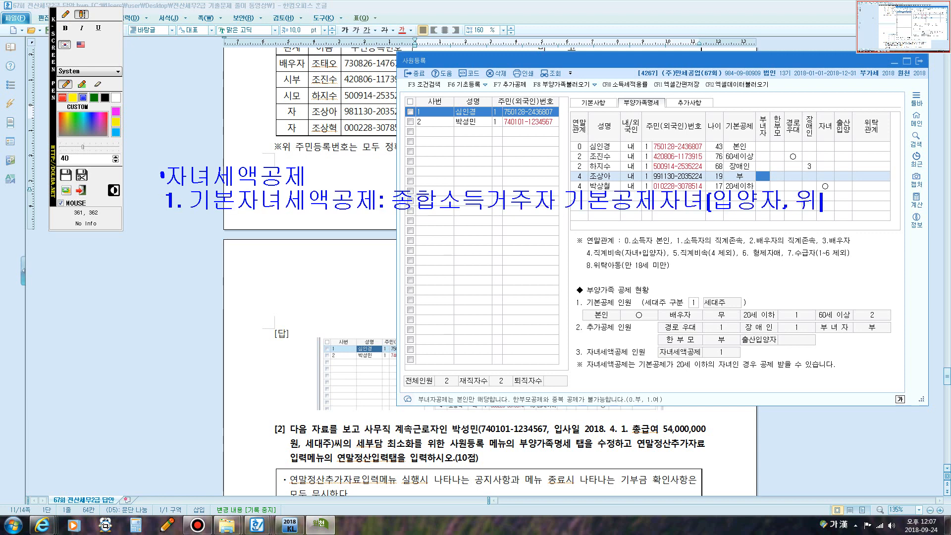
type("탁아도")
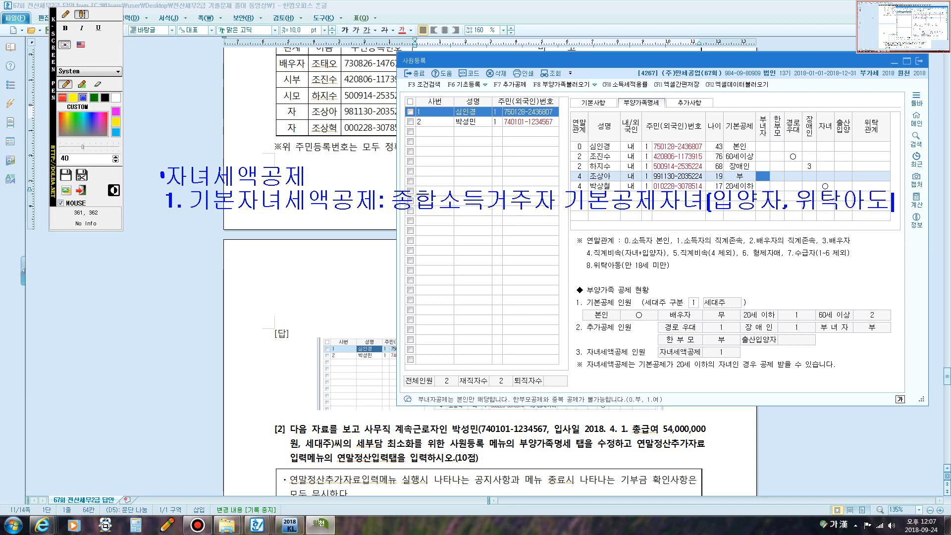
type("동포함]")
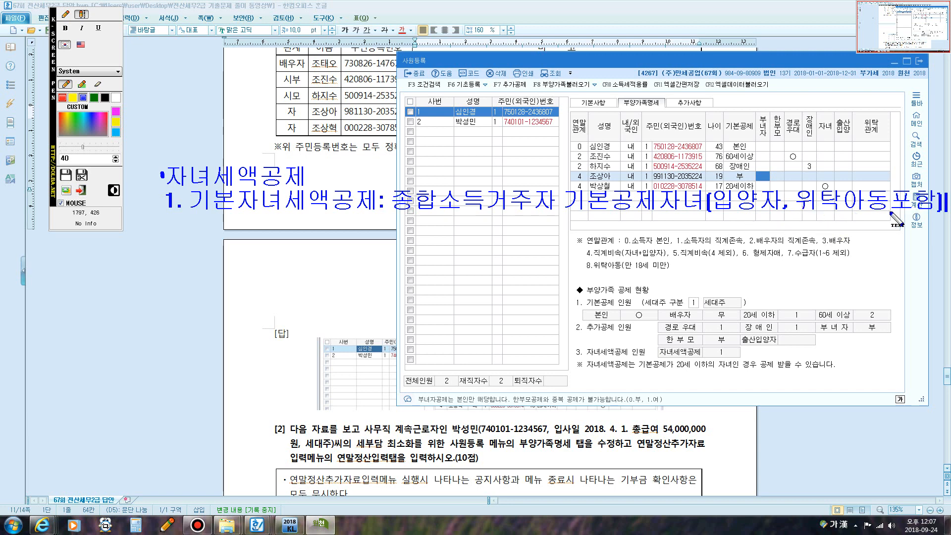
- Add the line noting that grandchildren (손녀, 손자) are not included
key("Return")
type("가")
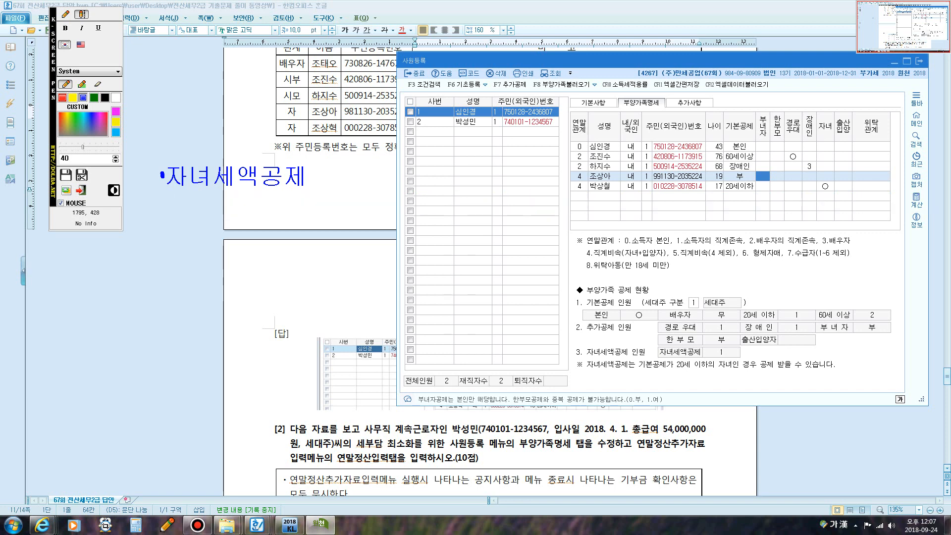
type(" 있는경")
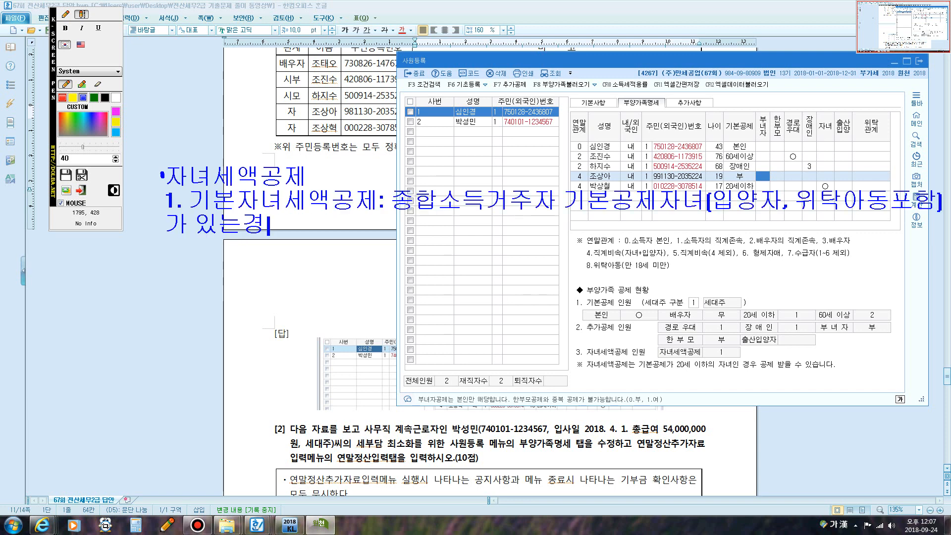
type("우[")
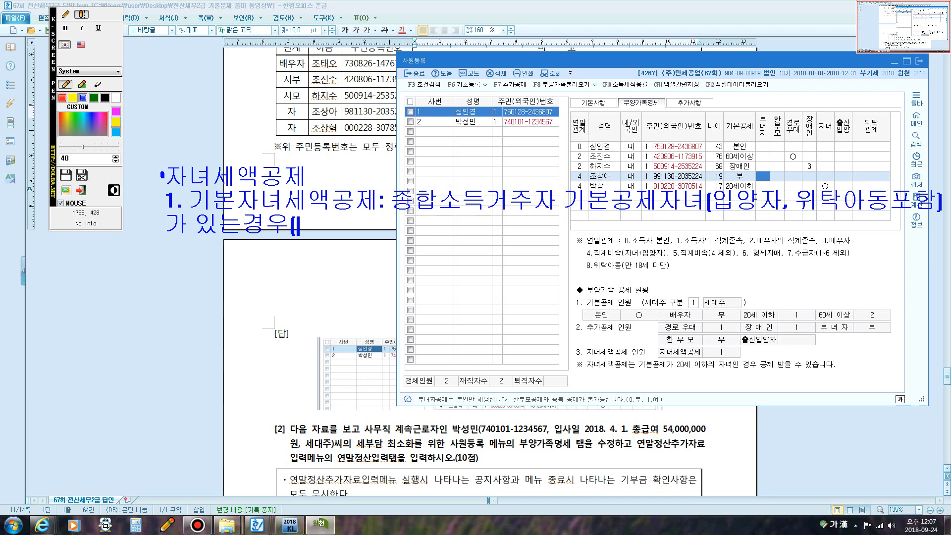
type("단, 손자")
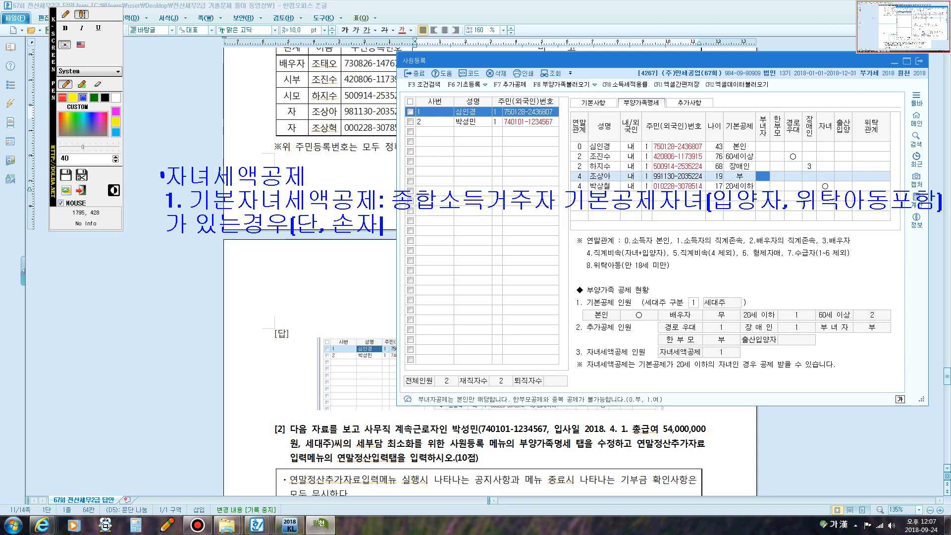
key("BackSpace")
type("녀,")
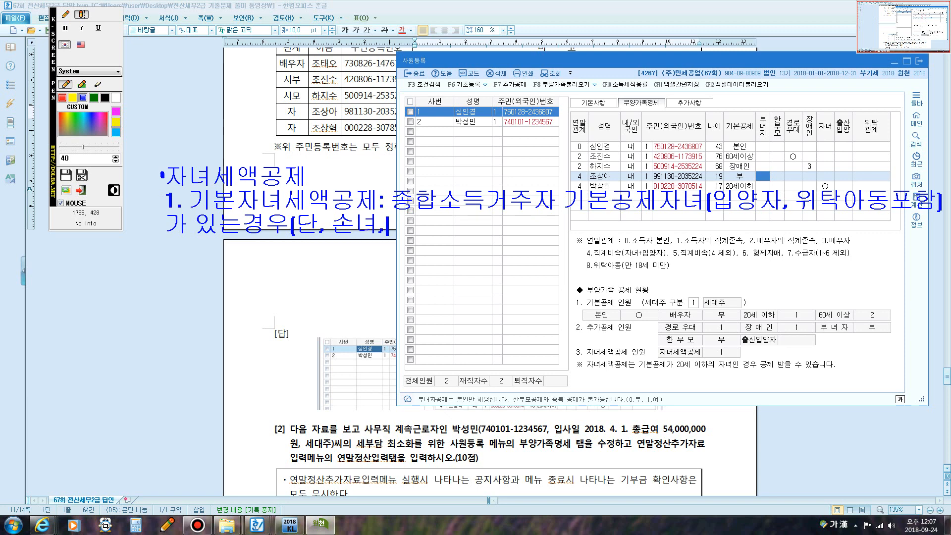
type("손자는 포함한")
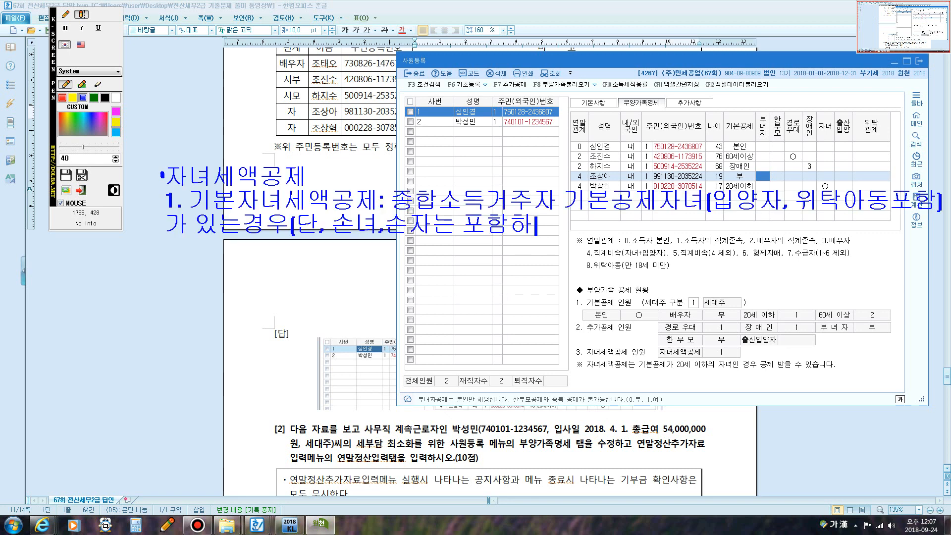
key("Escape")
type("지 않습니다")
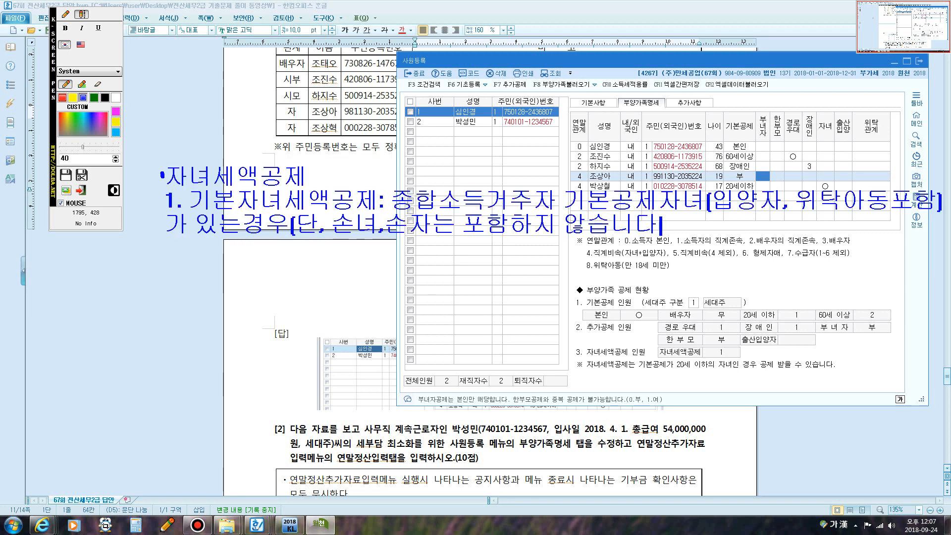
type("]")
- Add amount lines: 1명 15만원, 2명 30만원, 3명이상 30만원 plus 30만원 per child beyond two
key("Return")
type("1미녕")
key("BackSpace")
key("BackSpace")
key("BackSpace")
type("명 : 15만원")
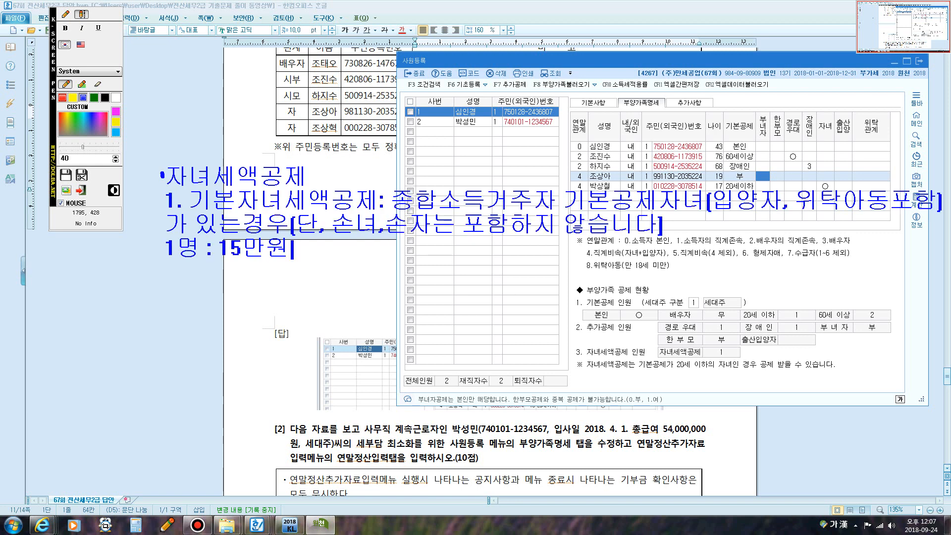
key("Return")
type("2명")
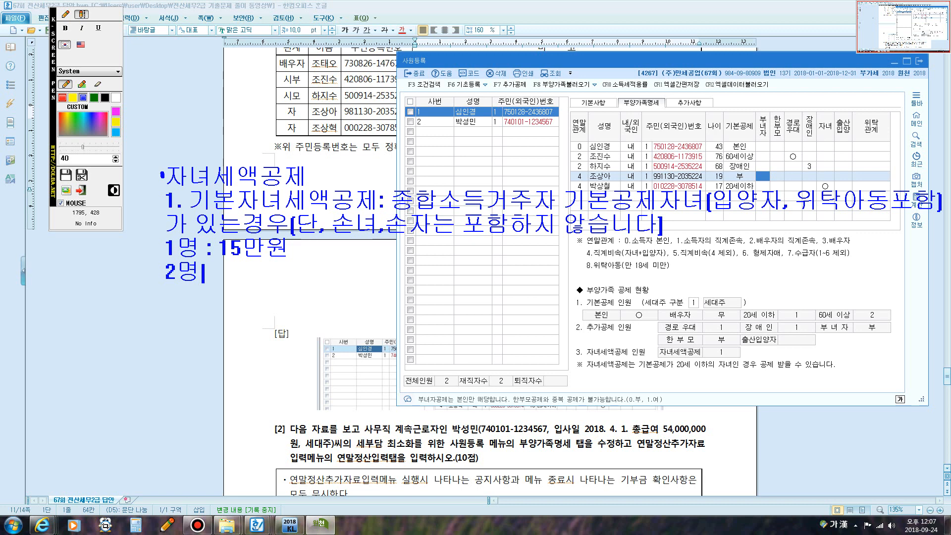
type(": 30만원")
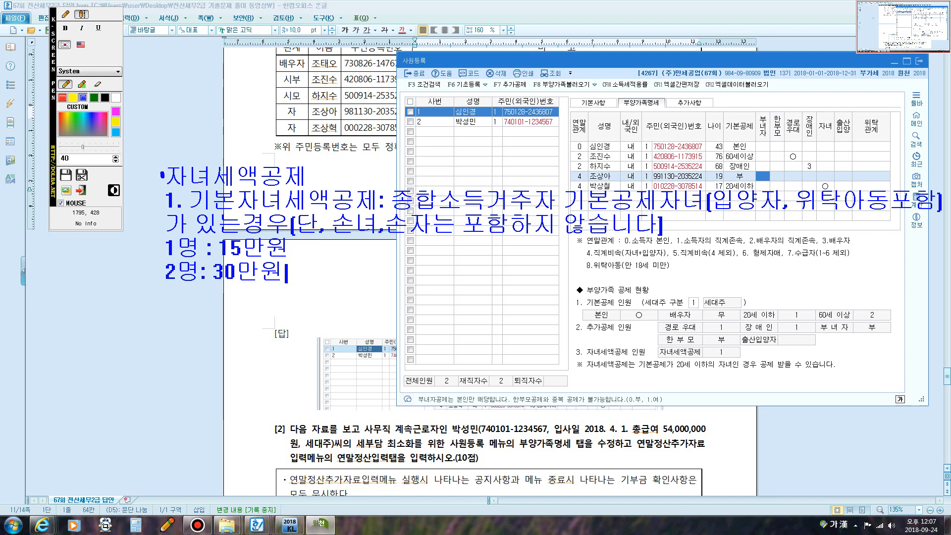
key("Return")
type("3명")
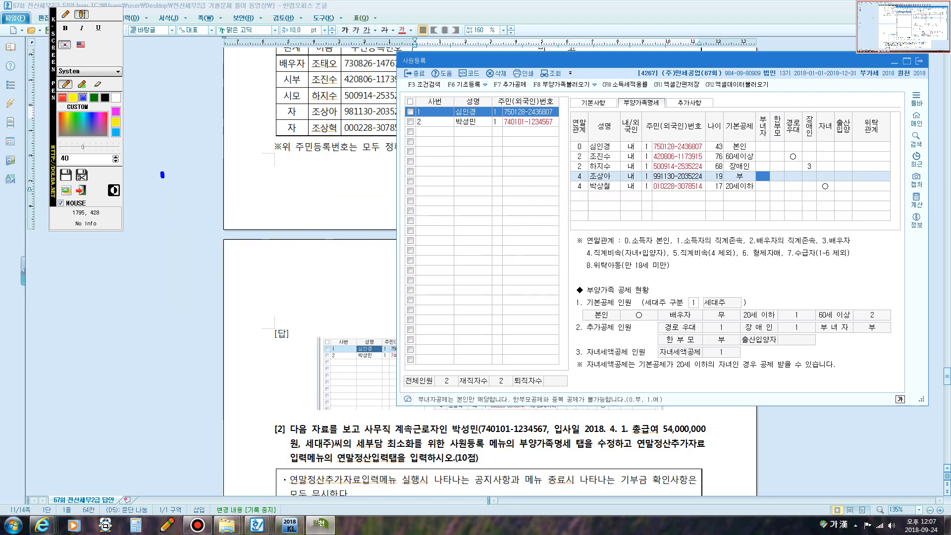
type("이상")
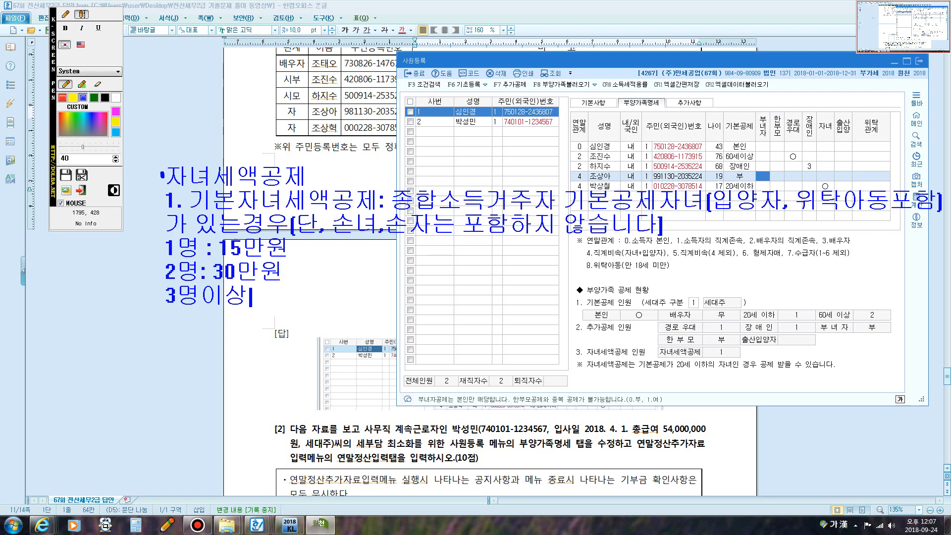
type(": 30만원")
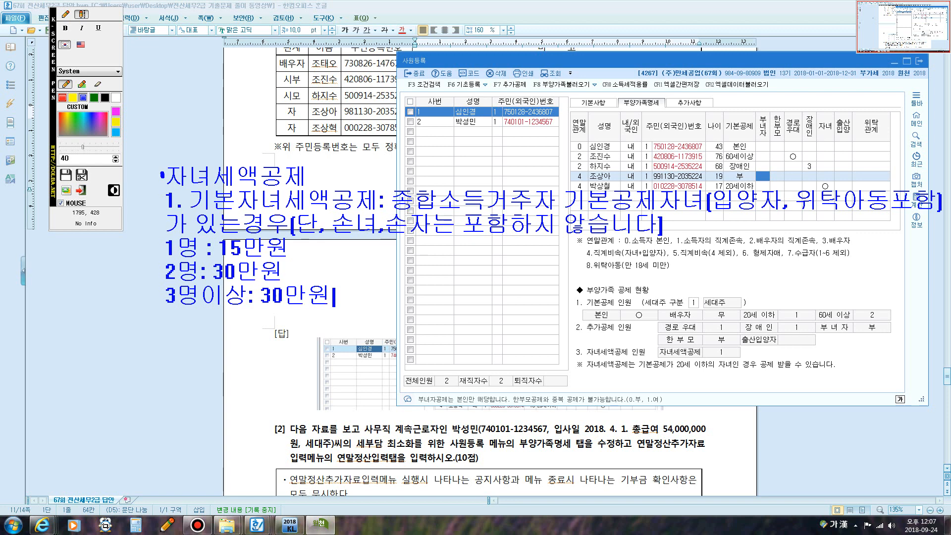
type("+2명초")
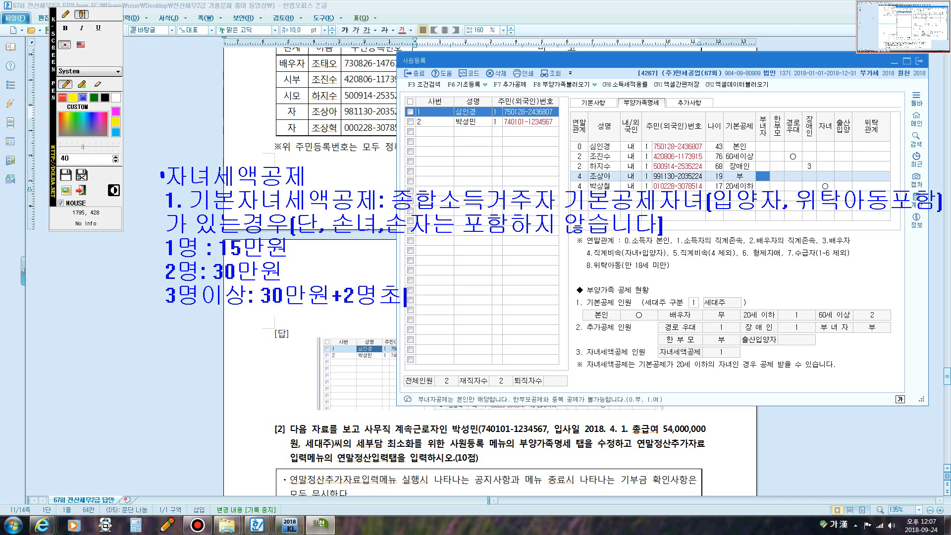
type("과하는 1")
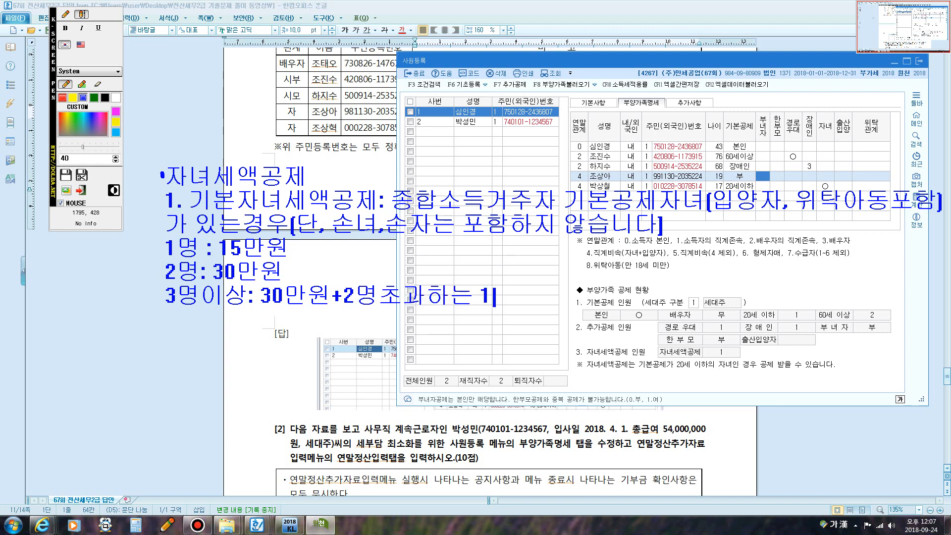
type("명당 ")
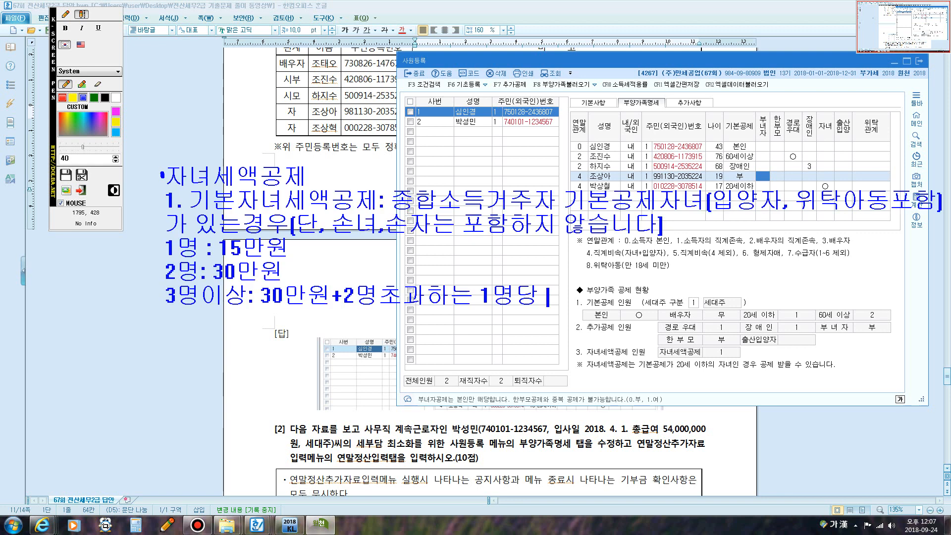
type("30만원")
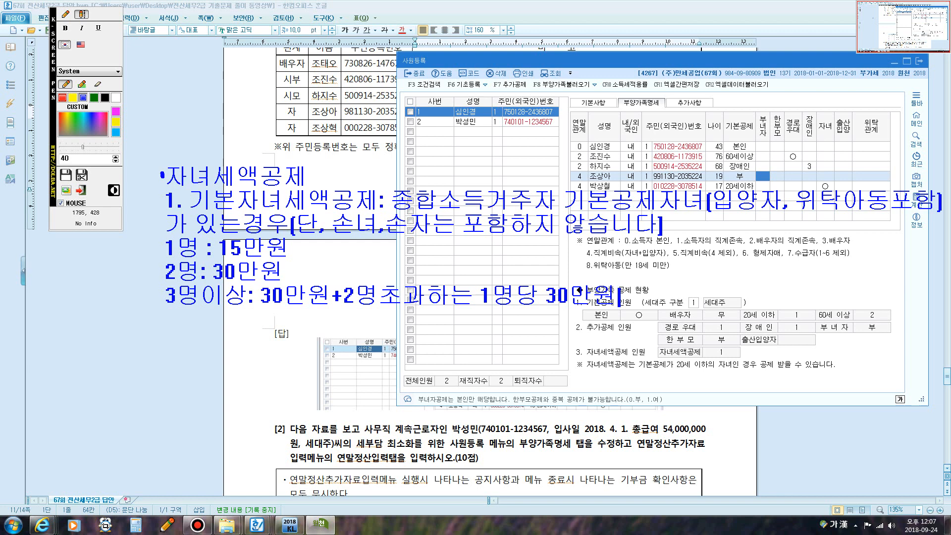
- Write '2. 출산.입양세액공제' for children born or adopted this year: 첫째 30만원, 둘째 50만원, 셋째 70만원
key("Return")
key("Return")
type("2")
type(". 출산.입")
type("양셍")
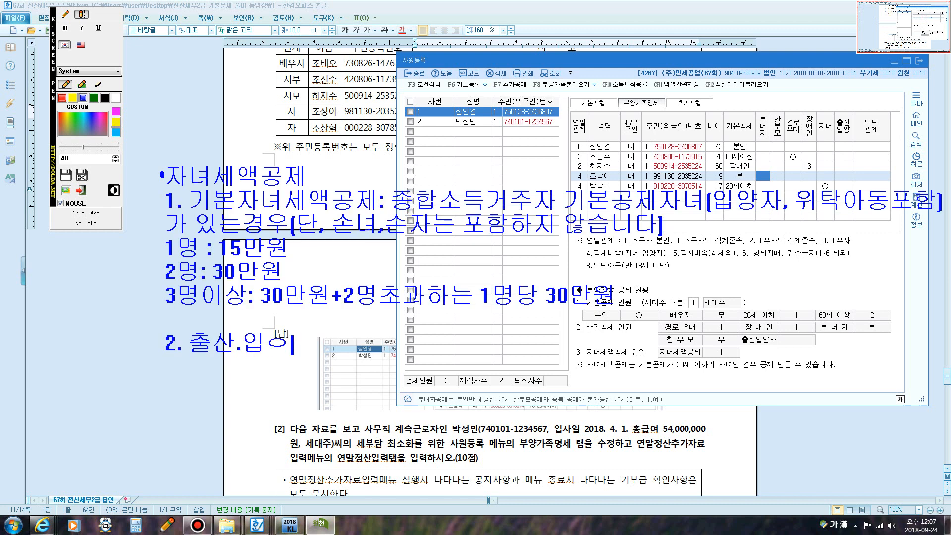
type("액공제")
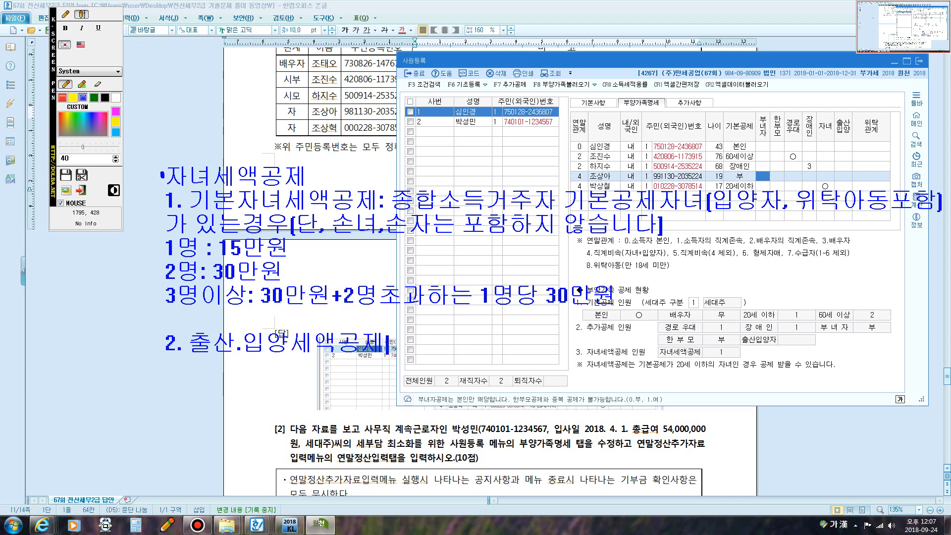
type(":")
type("해당과세")
type("기간")
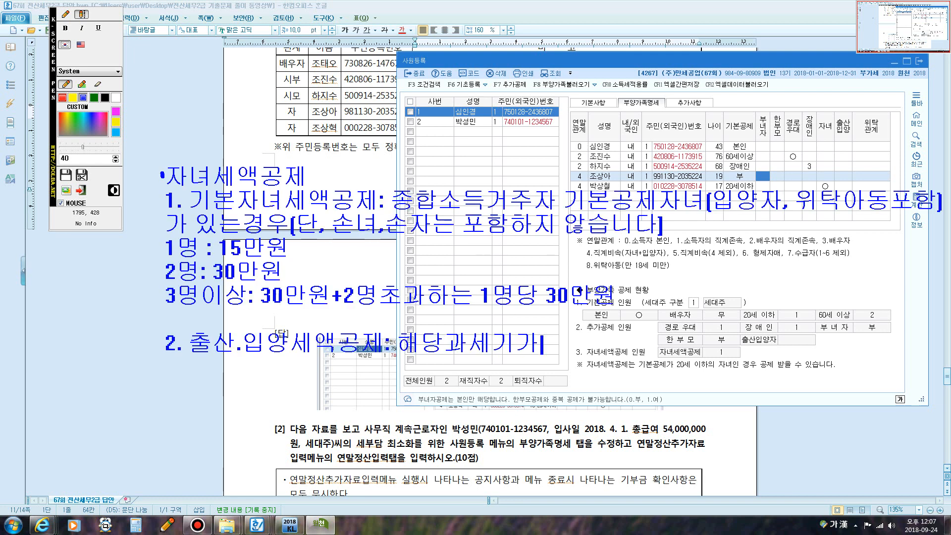
type("에 출")
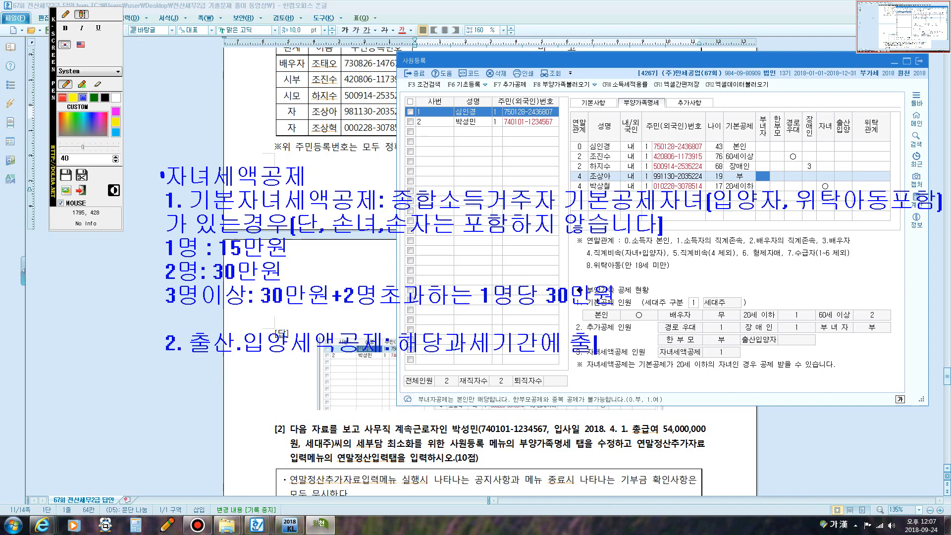
type("생ㅎㅏ거나")
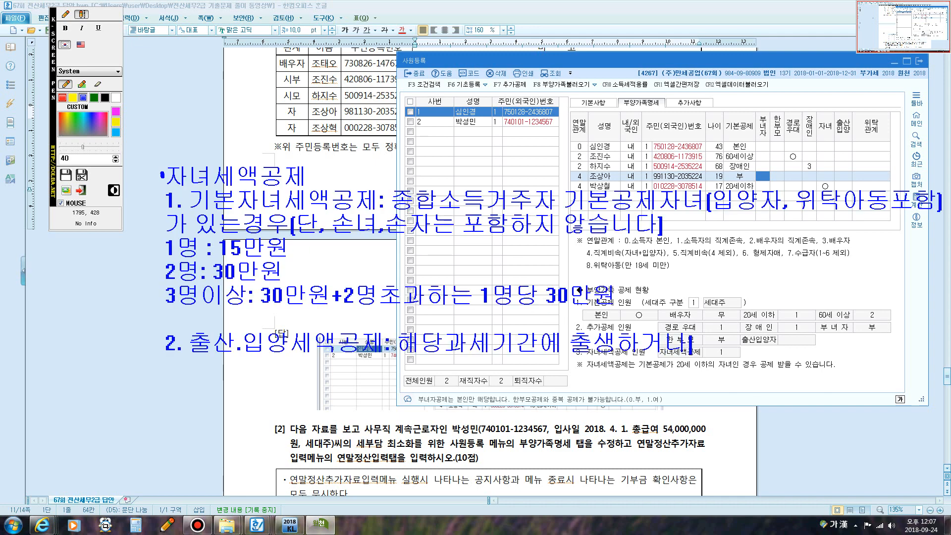
type("입양신고")
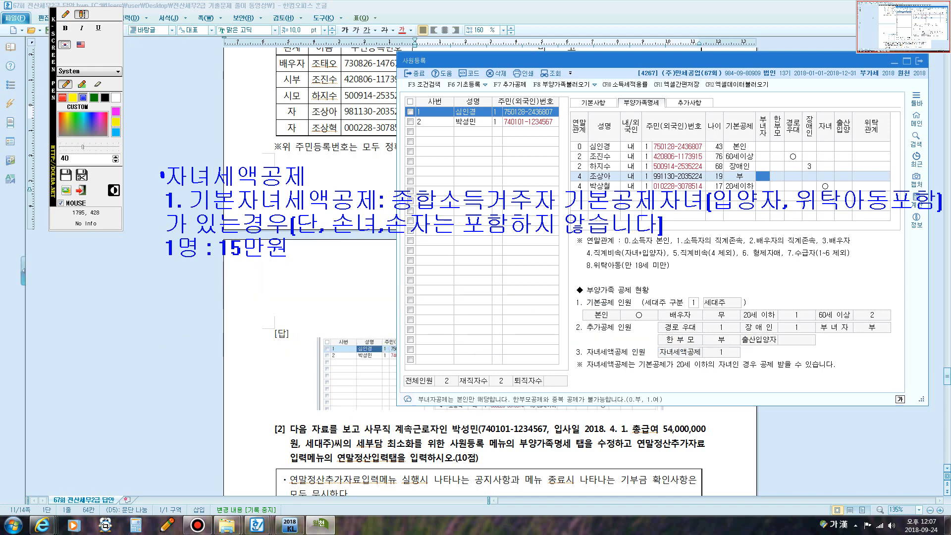
type("한")
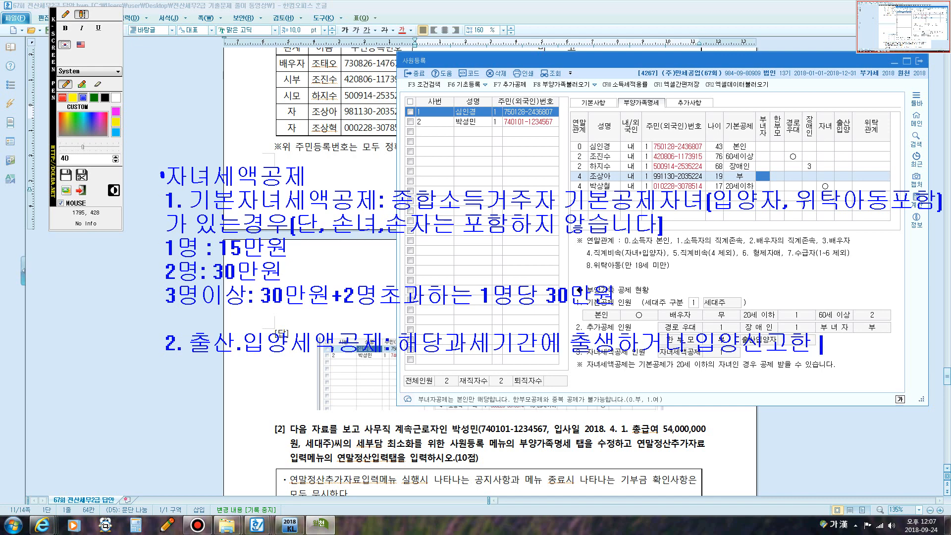
type(" 기본")
type("공제")
key("Return")
type("대산자")
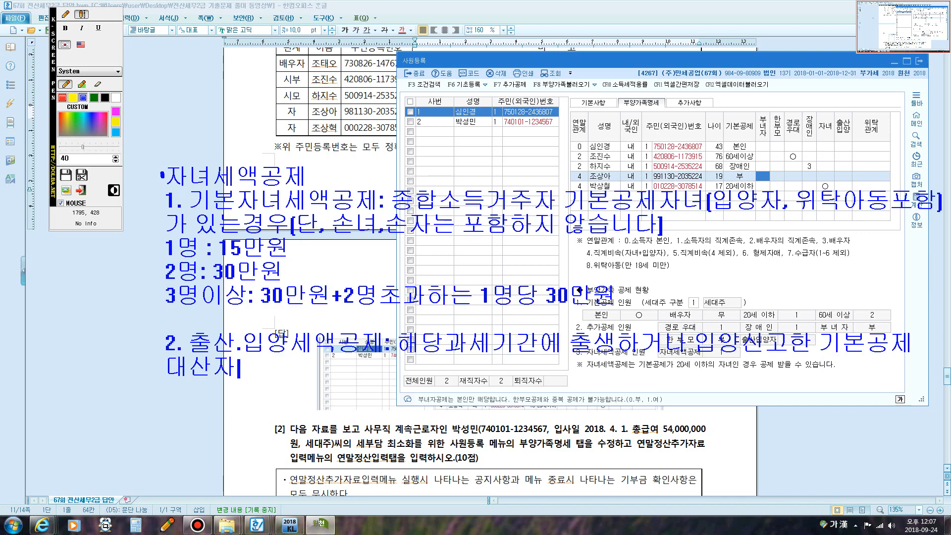
key("BackSpace")
type("상자 첫째")
key("BackSpace")
key("BackSpace")
key("BackSpace")
type("자녀")
type("첫째 30")
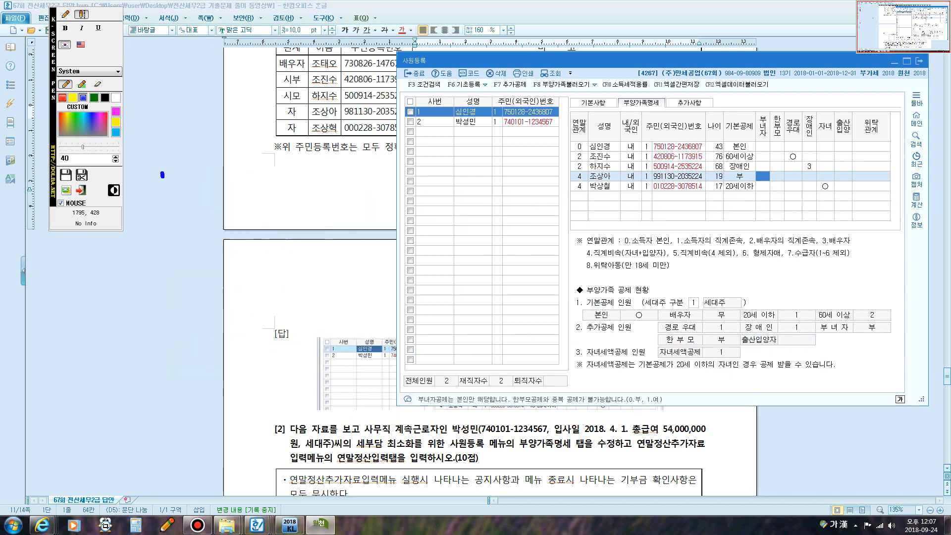
type("만원 ")
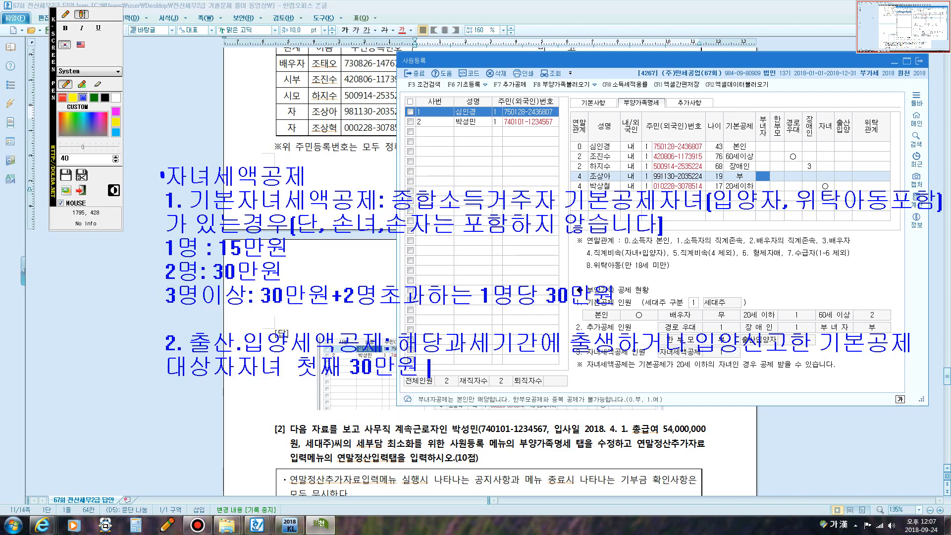
type("둘째")
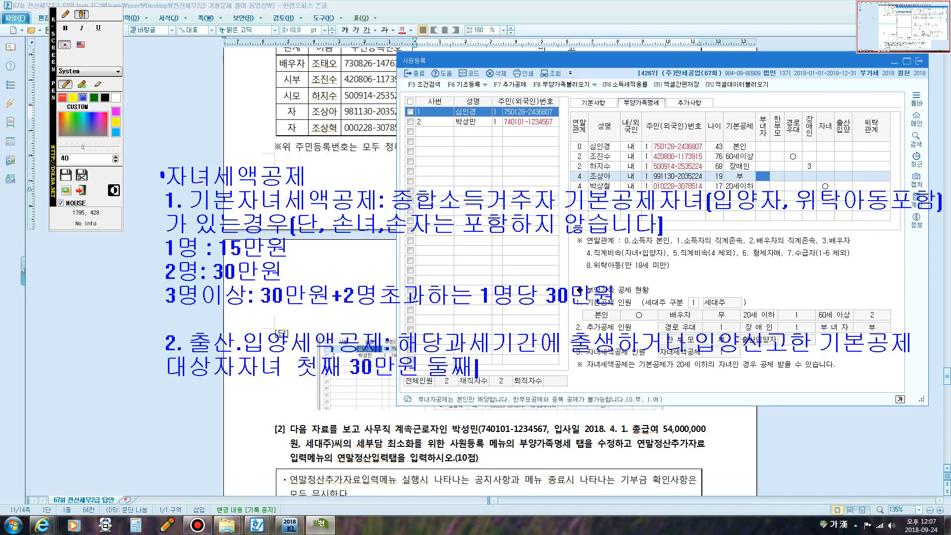
type(" 50")
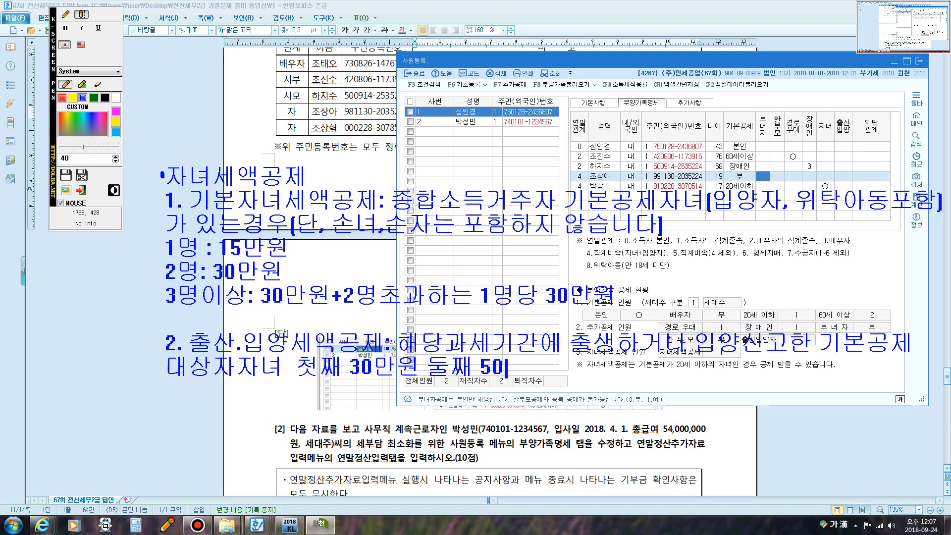
type("만우원 셋째 ")
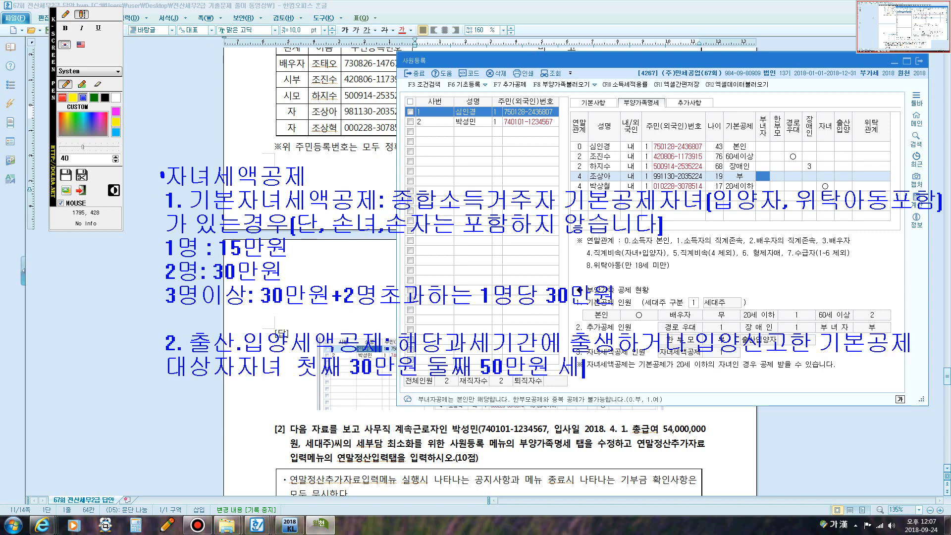
type("70만이")
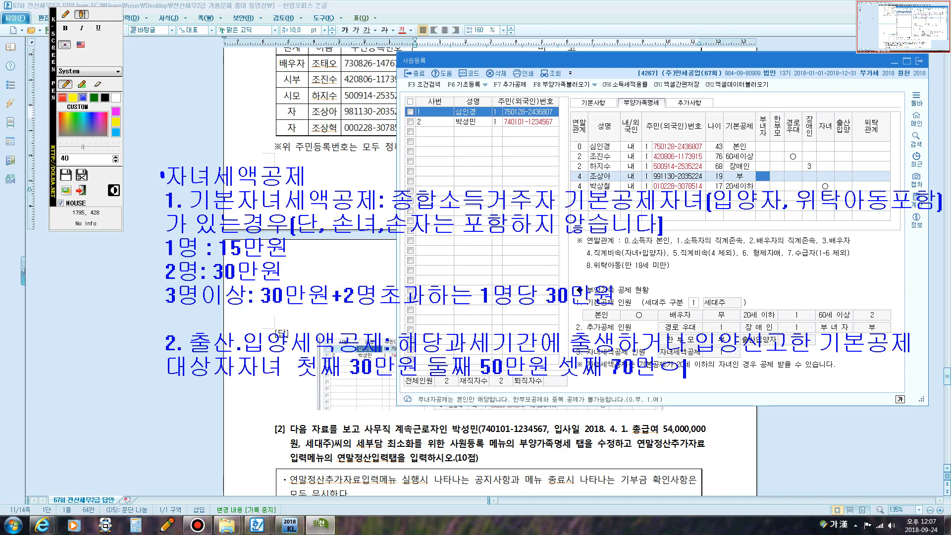
key("BackSpace")
type("원")
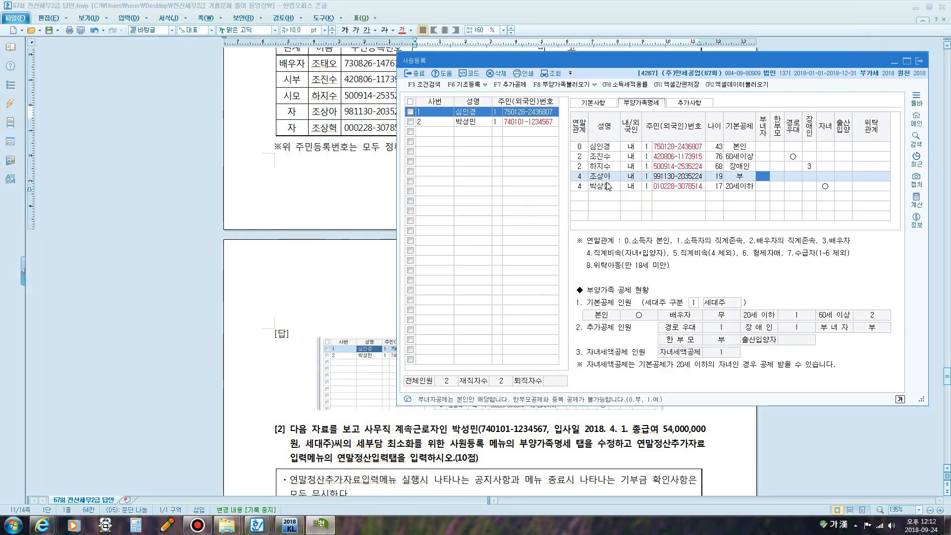
- Bring the answer document forward and scroll down to question [2]
left_click(391, 224)
scroll(389, 226, "down", 5)
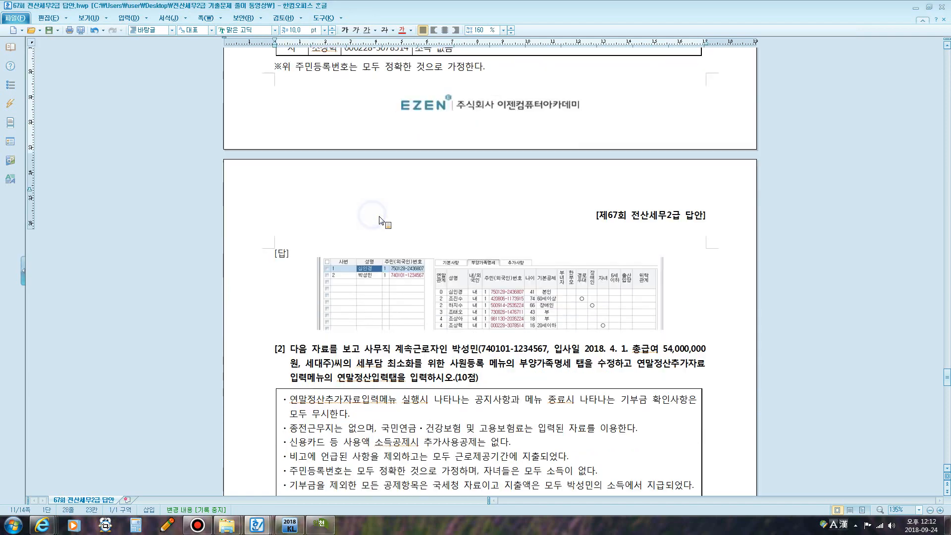
scroll(379, 224, "down", 1)
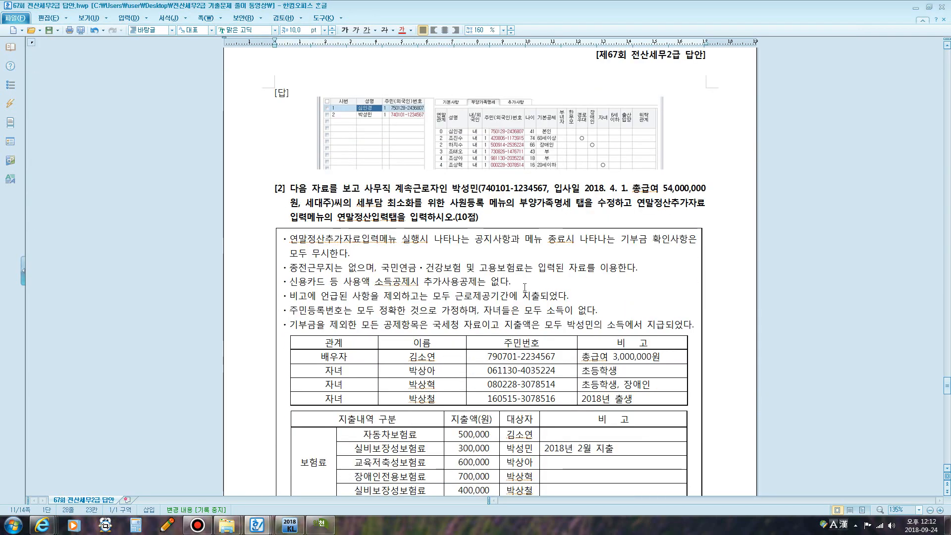
scroll(525, 288, "down", 1)
- Make a short trial pen mark, close the overlay, and return to question [2]'s tables
key("F12")
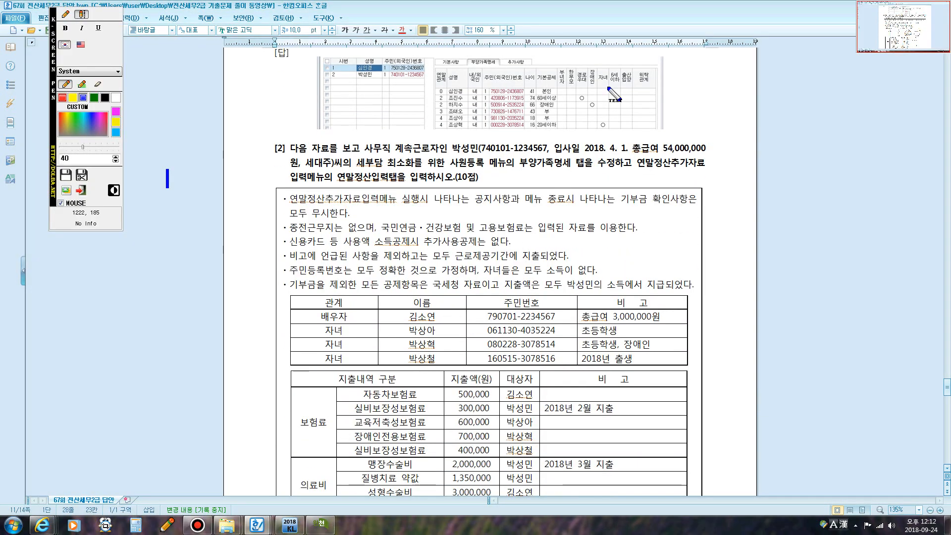
left_click_drag(600, 92, 599, 75)
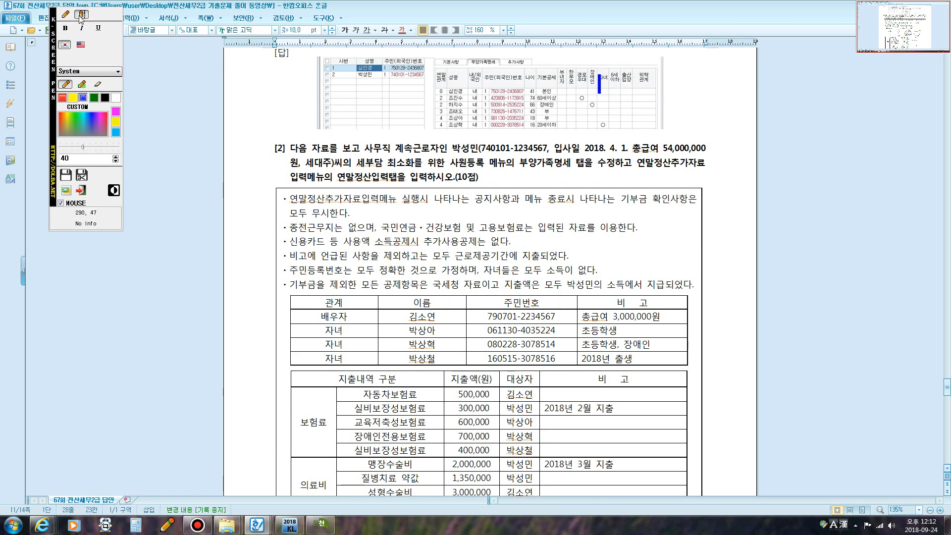
key("Escape")
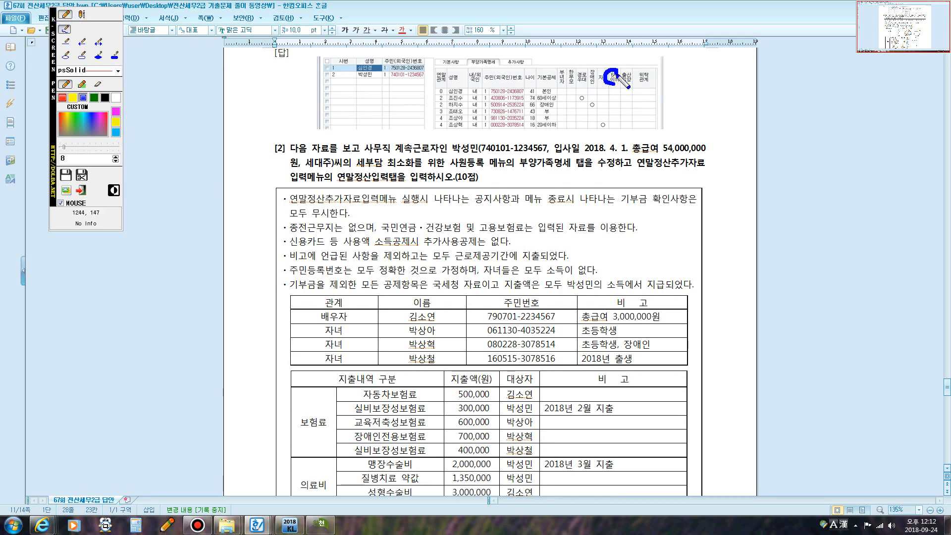
key("F12")
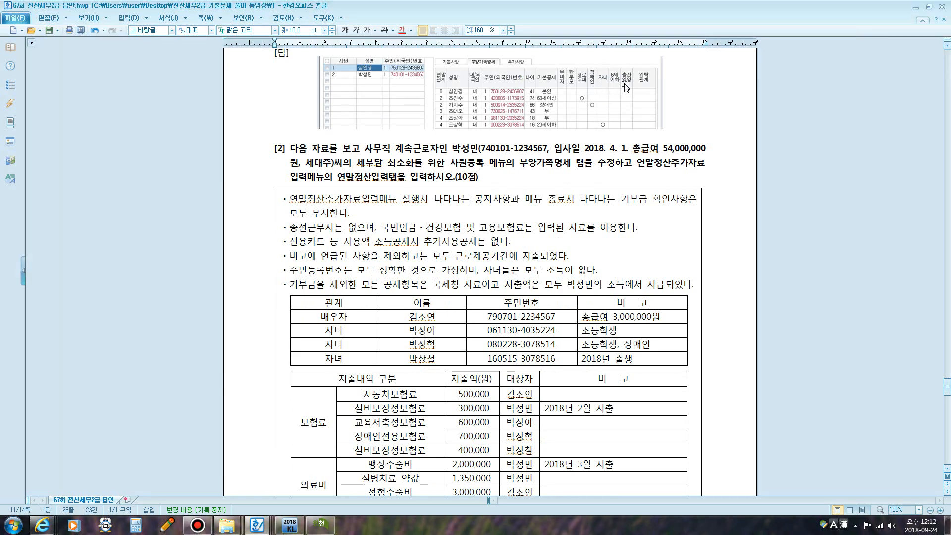
scroll(638, 146, "up", 1)
left_click(321, 524)
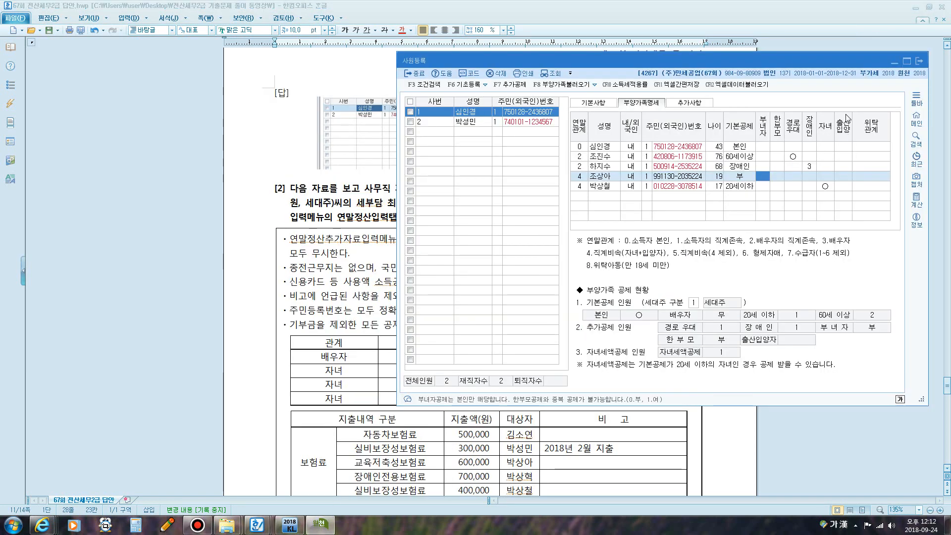
left_click(364, 243)
scroll(366, 253, "down", 3)
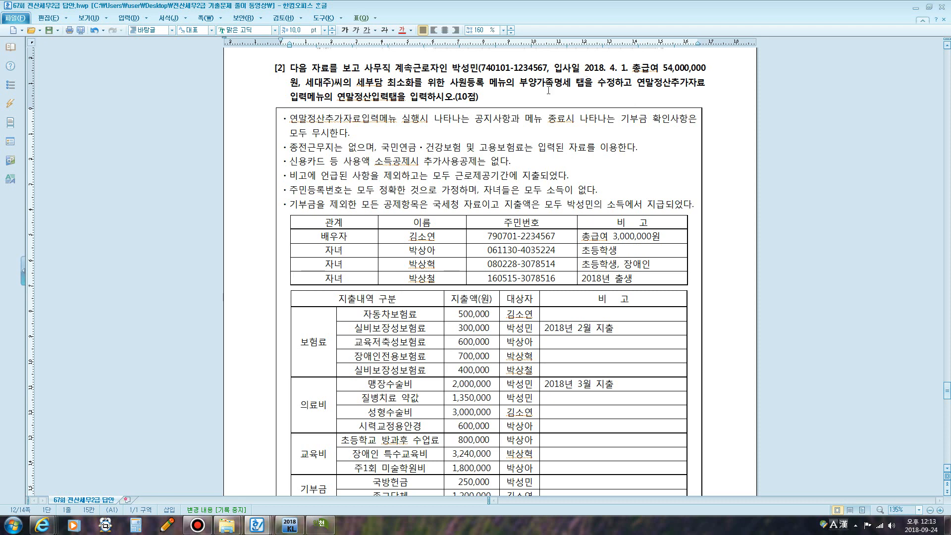
- Circle the hire date 2018. 4. 1. in blue with the screen pen
key("F12")
mouse_move(562, 77)
left_mouse_down()
mouse_move(631, 68)
mouse_move(554, 65)
mouse_move(559, 78)
left_mouse_up()
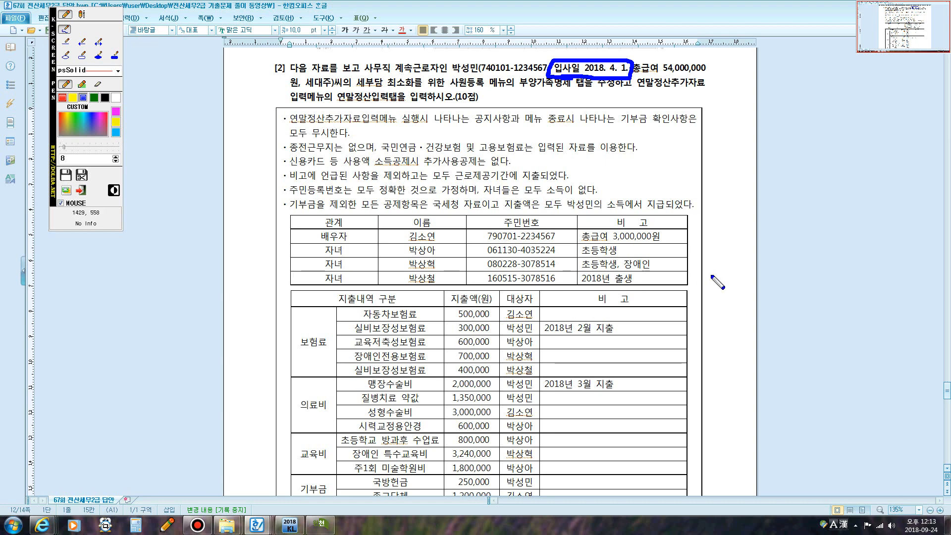
key("Escape")
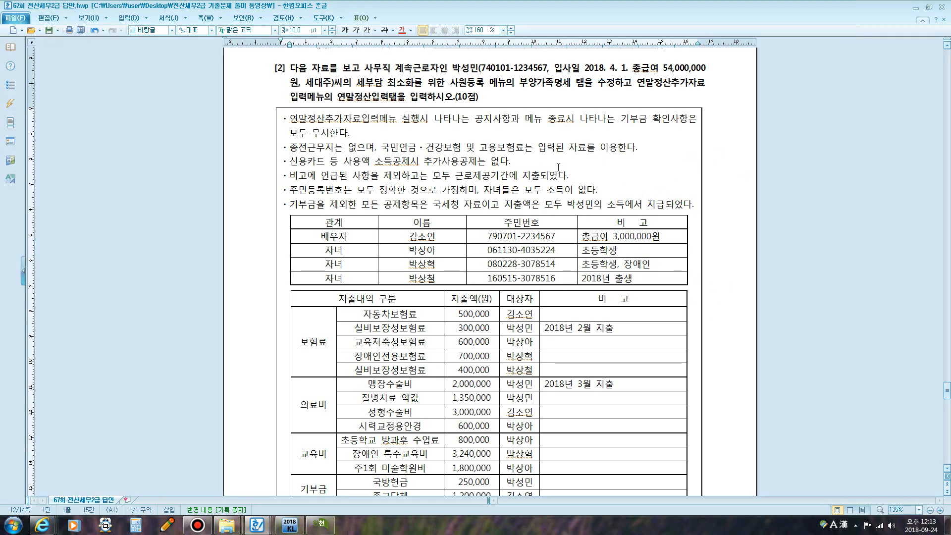
scroll(558, 162, "down", 3)
scroll(511, 181, "up", 3)
key("F12")
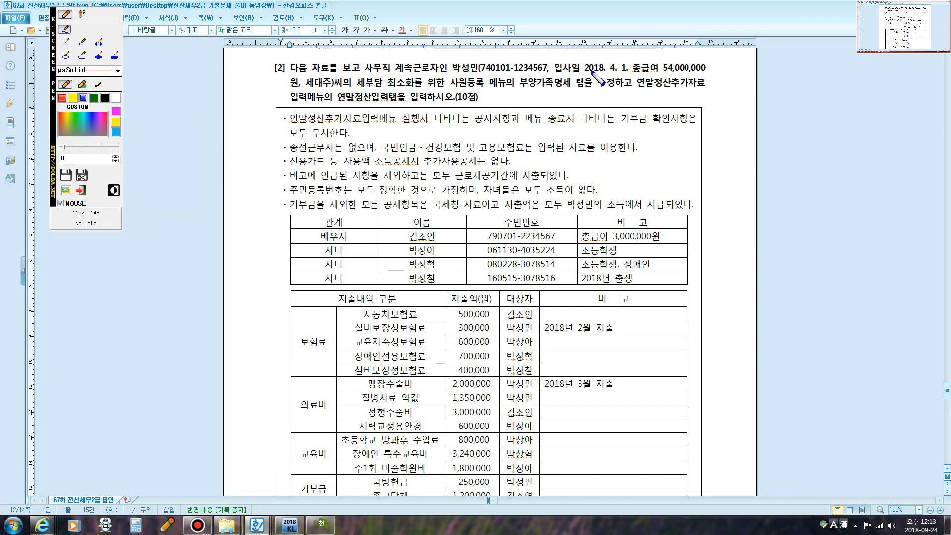
mouse_move(584, 71)
left_mouse_down()
mouse_move(618, 72)
mouse_move(632, 84)
mouse_move(631, 63)
mouse_move(584, 70)
left_mouse_up()
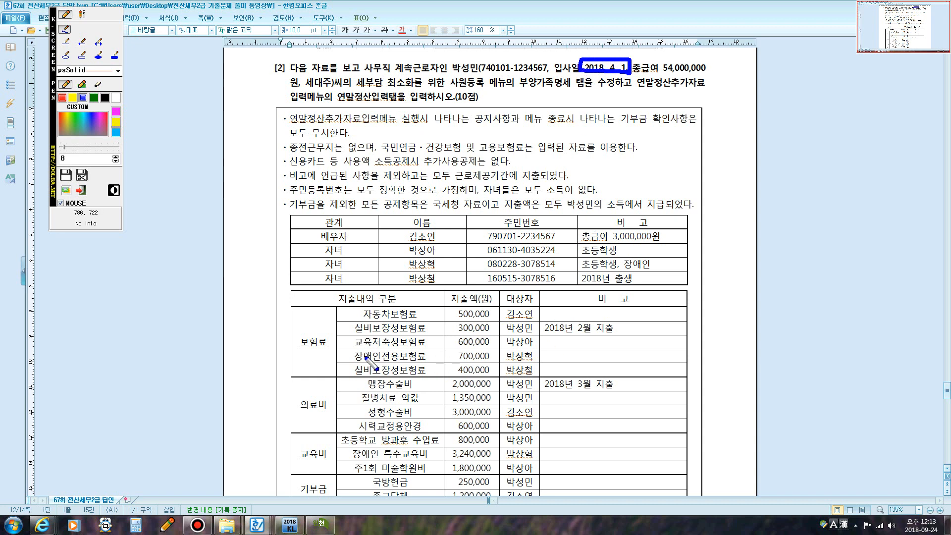
- Bracket the expense categories from 보험료 to 교육비 and circle the '2018년 2월 지출' remark
mouse_move(324, 354)
left_mouse_down()
mouse_move(299, 353)
mouse_move(326, 355)
left_mouse_up()
mouse_move(324, 415)
left_mouse_down()
mouse_move(307, 415)
mouse_move(323, 417)
left_mouse_up()
mouse_move(306, 478)
left_mouse_down()
mouse_move(306, 467)
mouse_move(325, 468)
mouse_move(308, 497)
mouse_move(323, 488)
left_mouse_up()
mouse_move(297, 336)
left_mouse_down()
mouse_move(287, 446)
mouse_move(295, 466)
left_mouse_up()
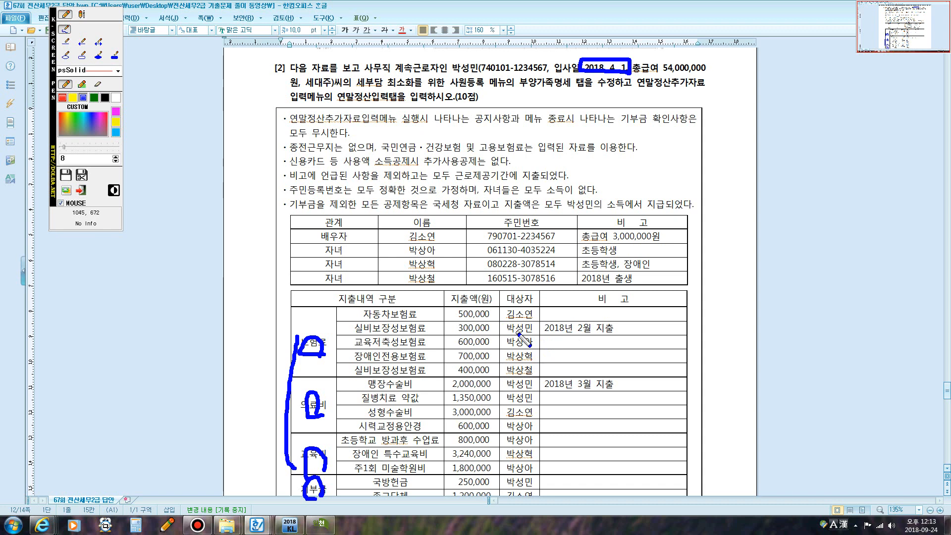
mouse_move(554, 333)
left_mouse_down()
mouse_move(619, 336)
mouse_move(557, 320)
mouse_move(542, 332)
mouse_move(558, 335)
left_mouse_up()
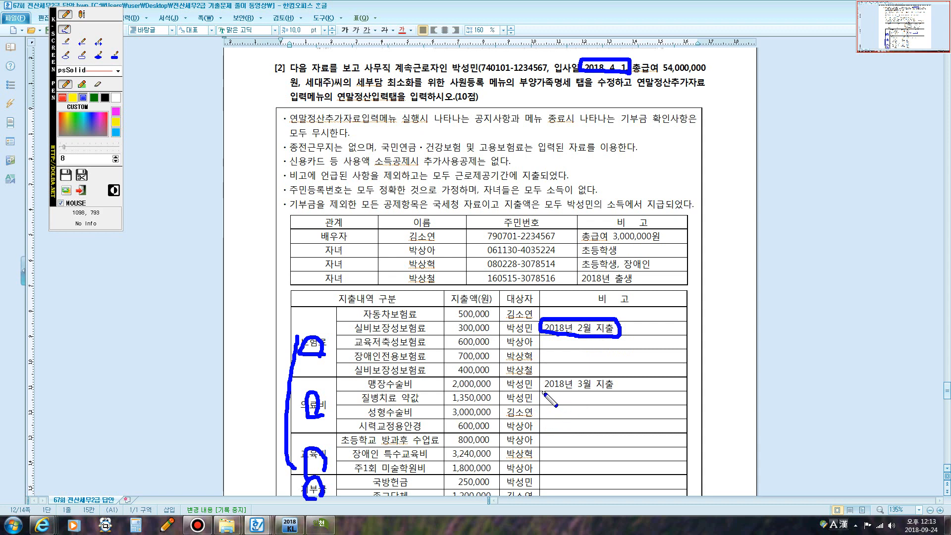
- Circle '2018년 3월 지출', strike out the 300,000 insurance and 맹장수술비 rows, underline the spouse's 총급여 note
mouse_move(543, 393)
left_mouse_down()
mouse_move(595, 392)
mouse_move(615, 381)
mouse_move(542, 375)
mouse_move(543, 393)
left_mouse_up()
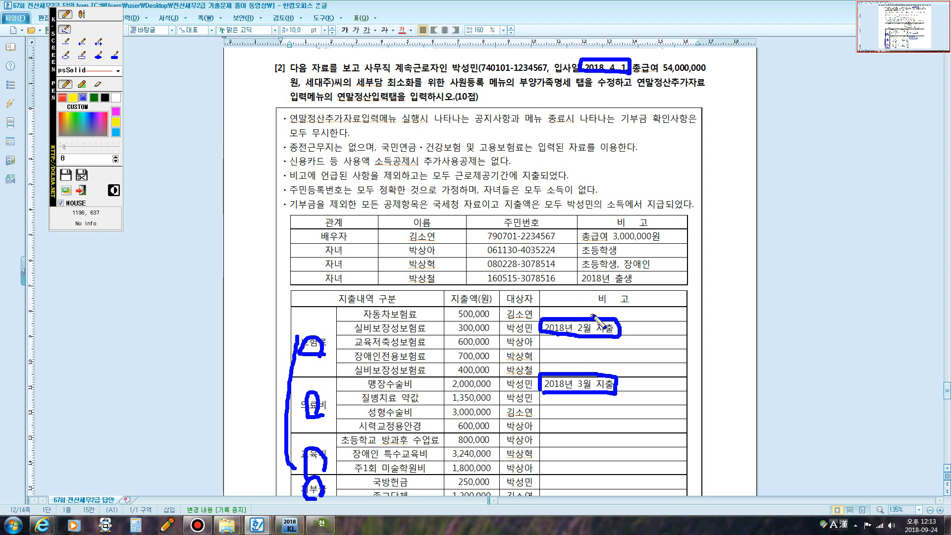
left_click_drag(350, 327, 425, 327)
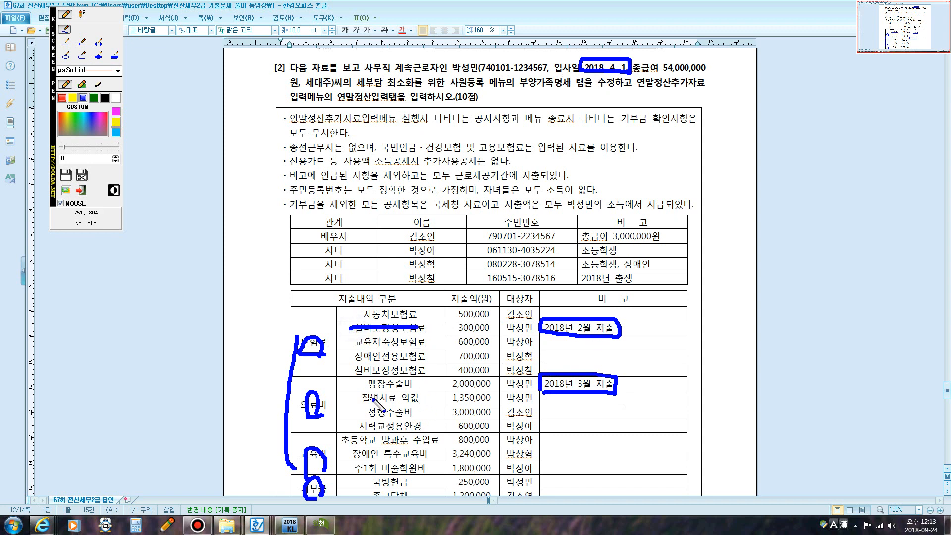
left_click_drag(362, 385, 411, 382)
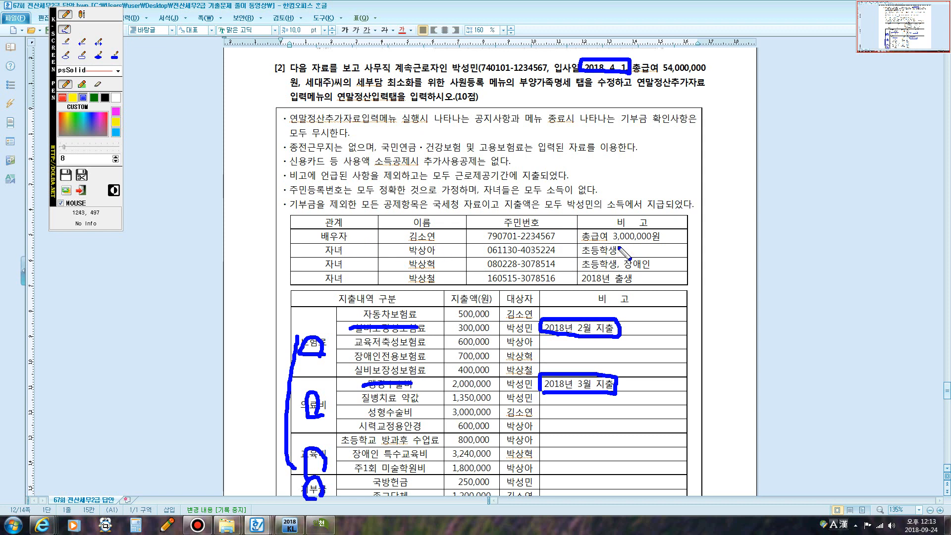
left_click_drag(590, 242, 644, 237)
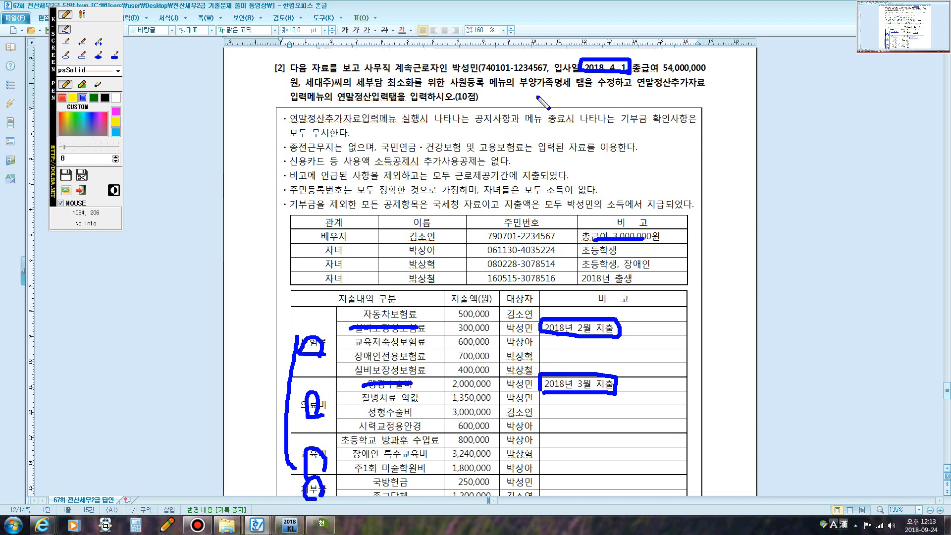
- Underline 사원등록 메뉴, 연말정산 and 모두 소득이, box the 총급여 note, circle 자녀 cells, then erase all ink
left_click_drag(451, 85, 703, 85)
left_click_drag(300, 105, 406, 105)
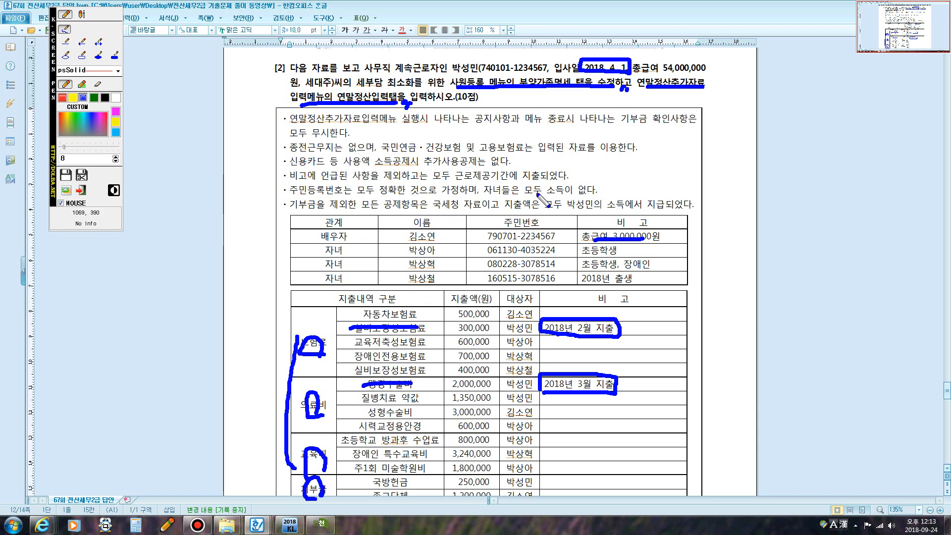
left_click_drag(526, 195, 577, 192)
mouse_move(603, 243)
left_mouse_down()
mouse_move(575, 234)
mouse_move(680, 226)
mouse_move(631, 239)
left_mouse_up()
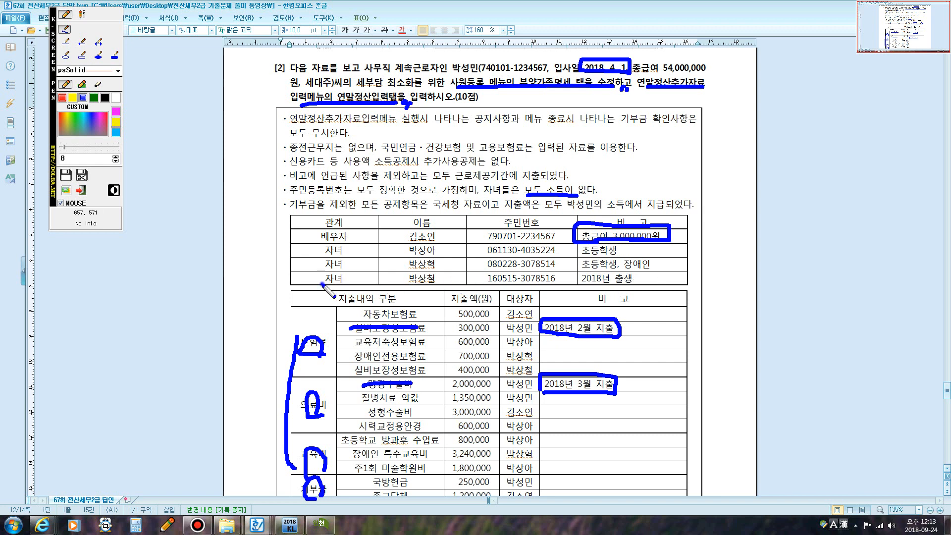
mouse_move(322, 283)
left_mouse_down()
mouse_move(361, 253)
mouse_move(347, 279)
mouse_move(327, 271)
left_mouse_up()
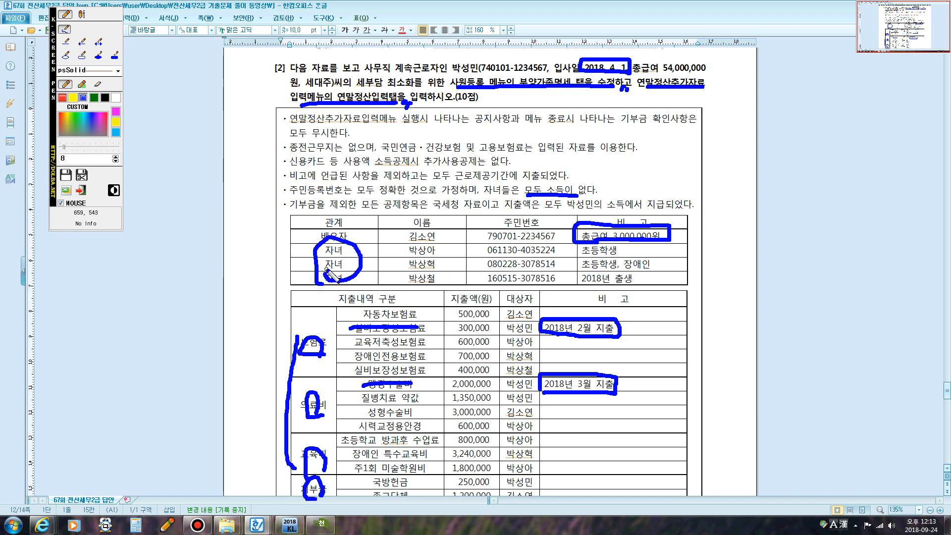
key("Escape")
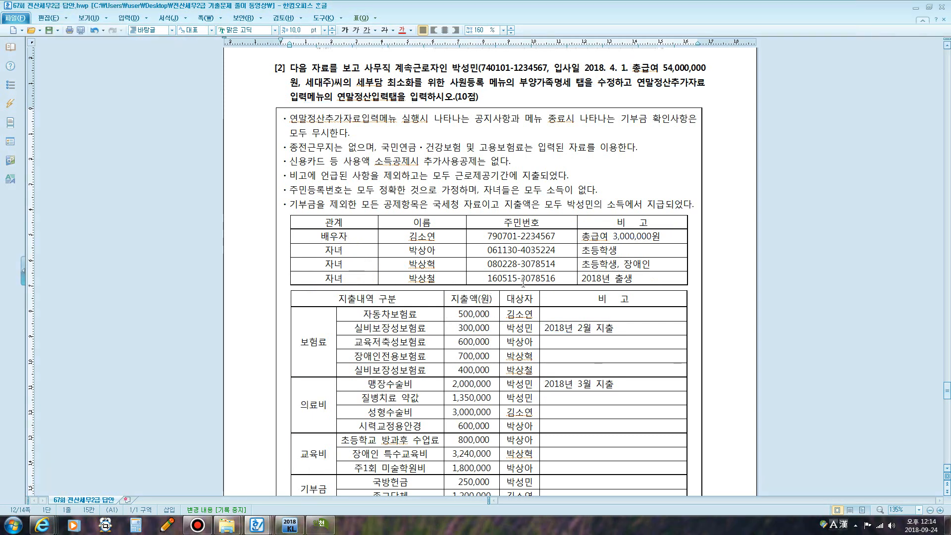
- Open the second employee's 부양가족명세 and select the self and spouse rows
left_click(320, 524)
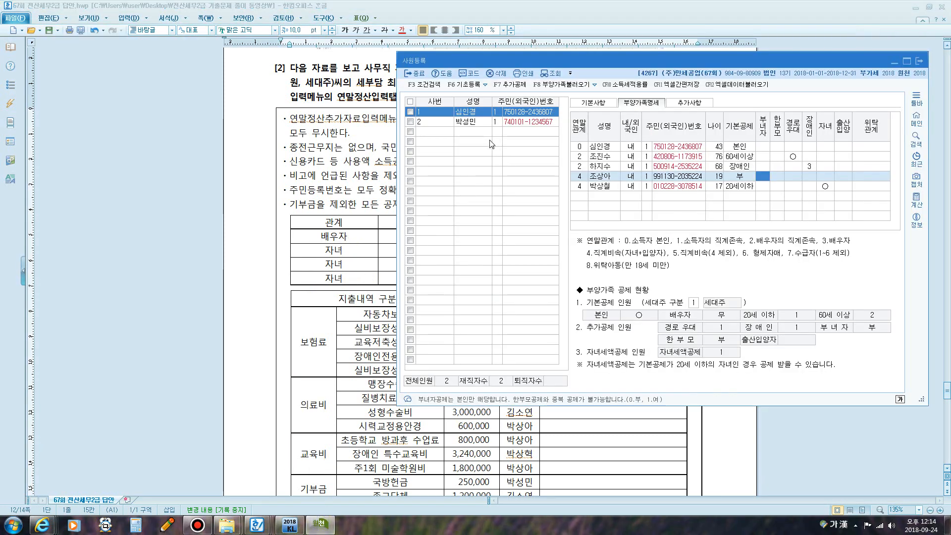
left_click(468, 122)
left_click(633, 105)
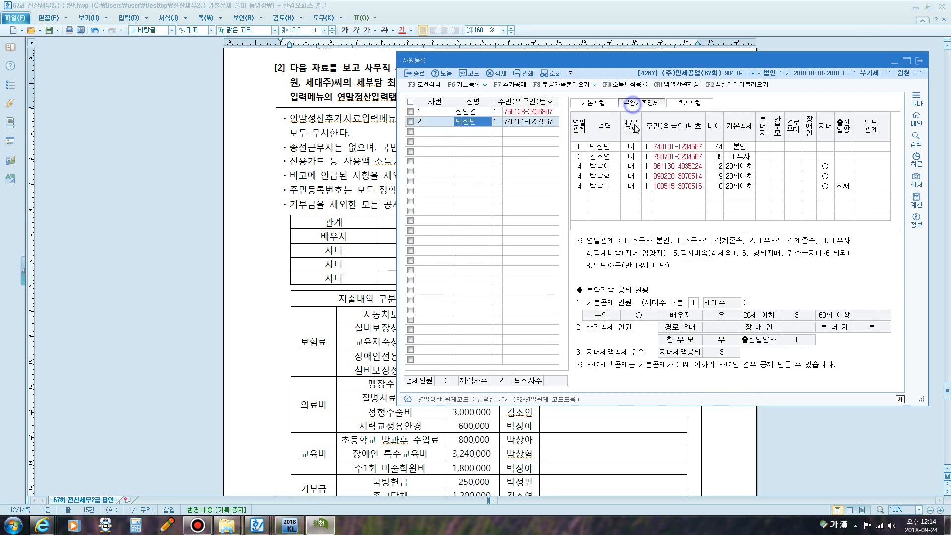
left_click(599, 147)
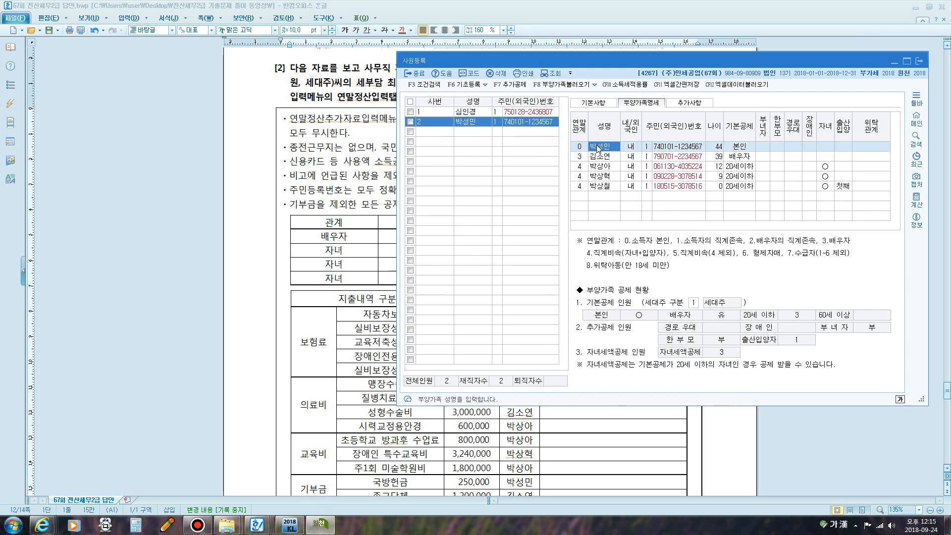
left_click(602, 155)
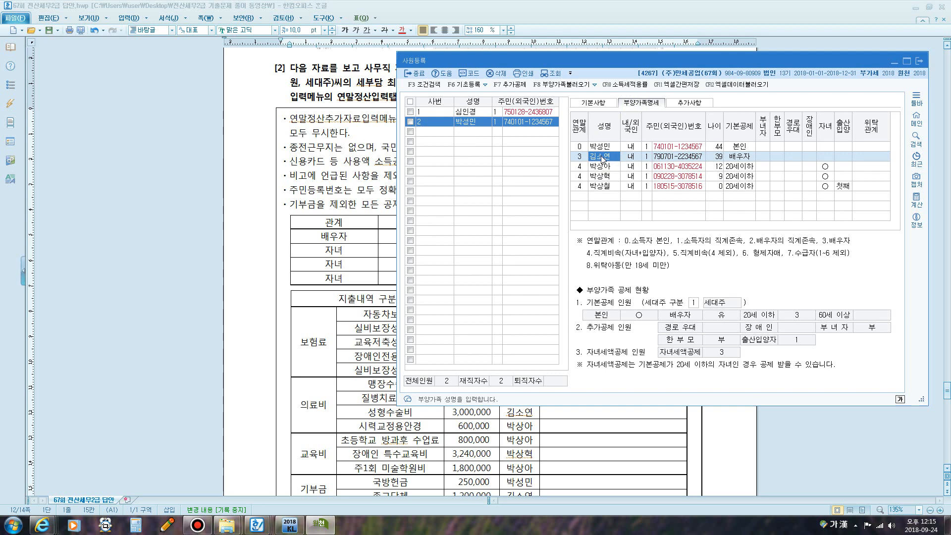
- Note '총급여액 5,000,000이하' beside the spouse's 3,000,000원 salary, then clear it
left_click(380, 171)
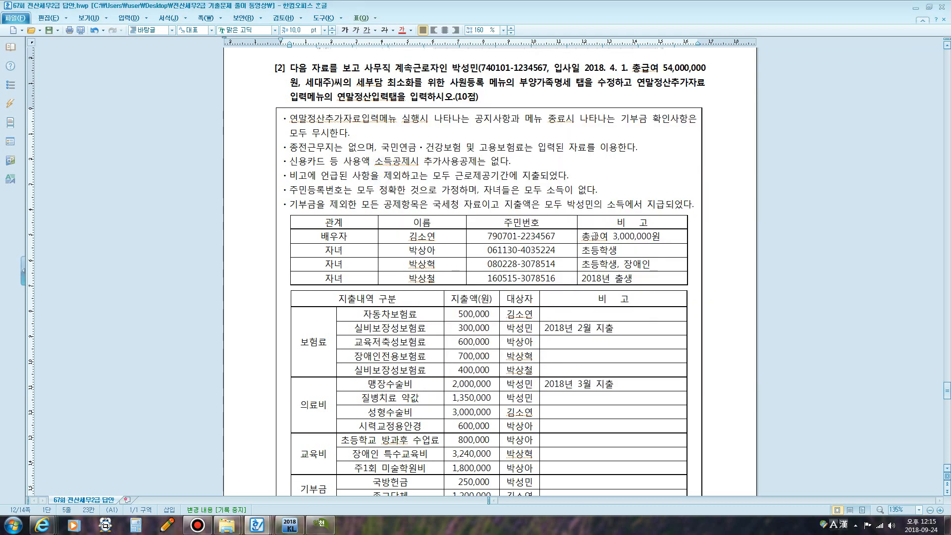
left_click_drag(581, 237, 658, 241)
key("F12")
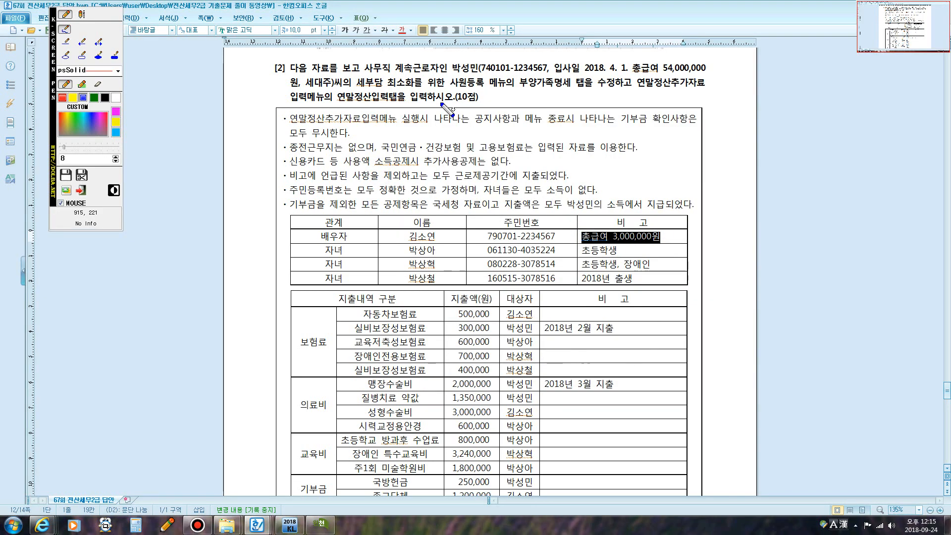
left_click(82, 14)
left_click(665, 229)
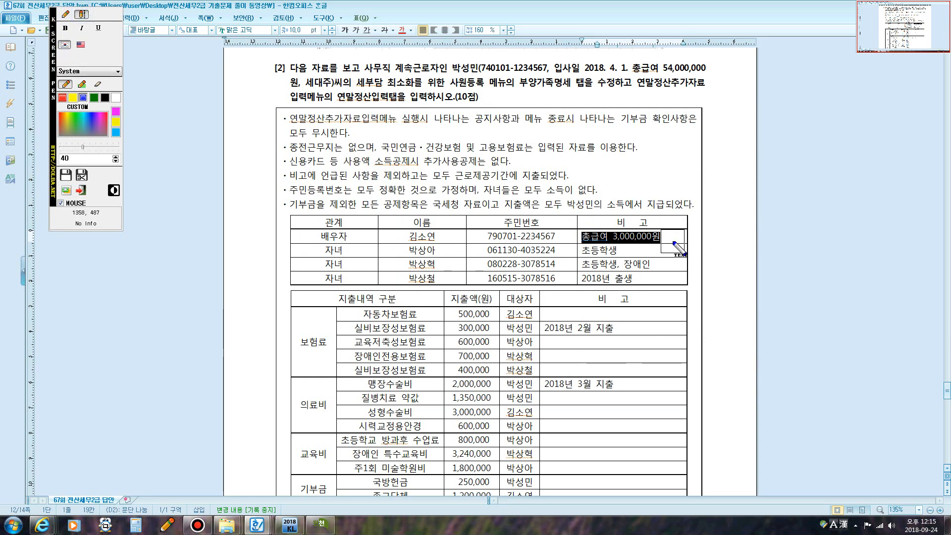
type("ㅊ")
type("총급여액")
type(" 5")
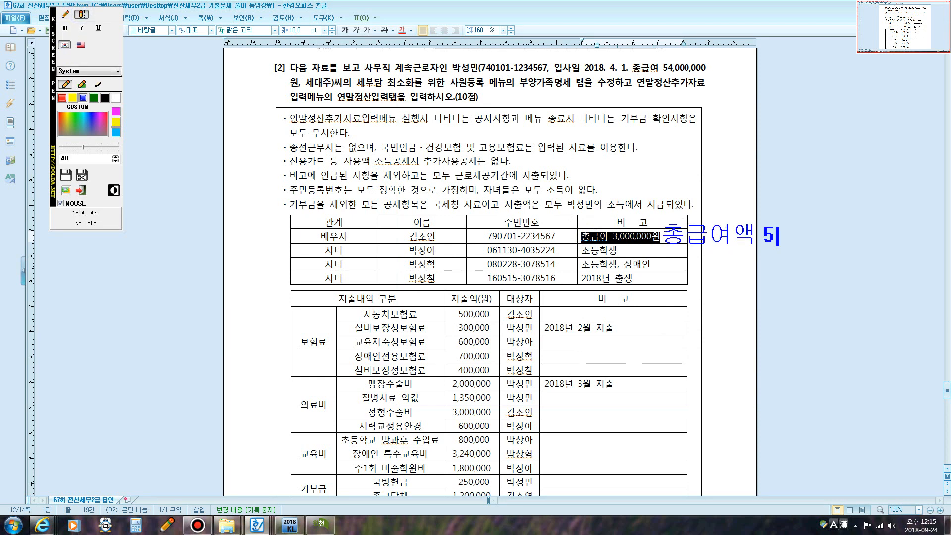
type(",000,000")
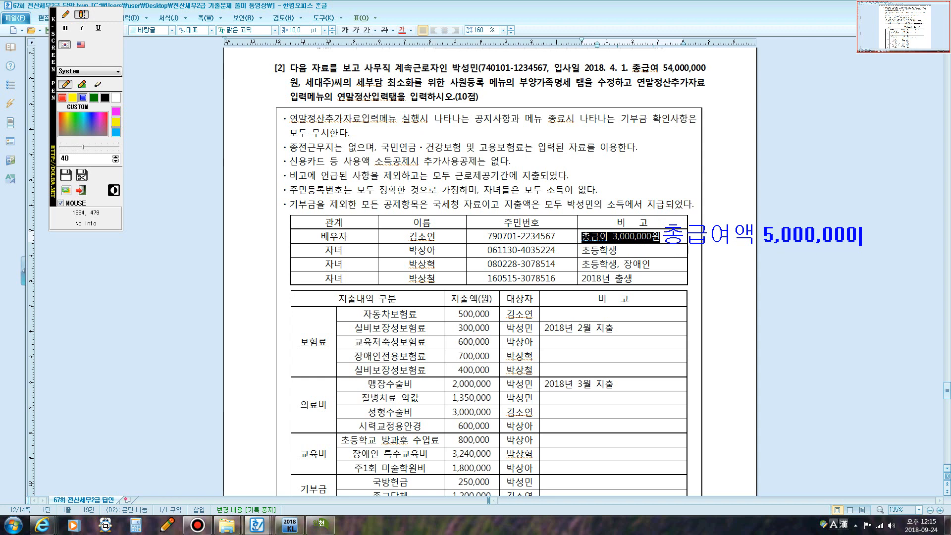
type("이하")
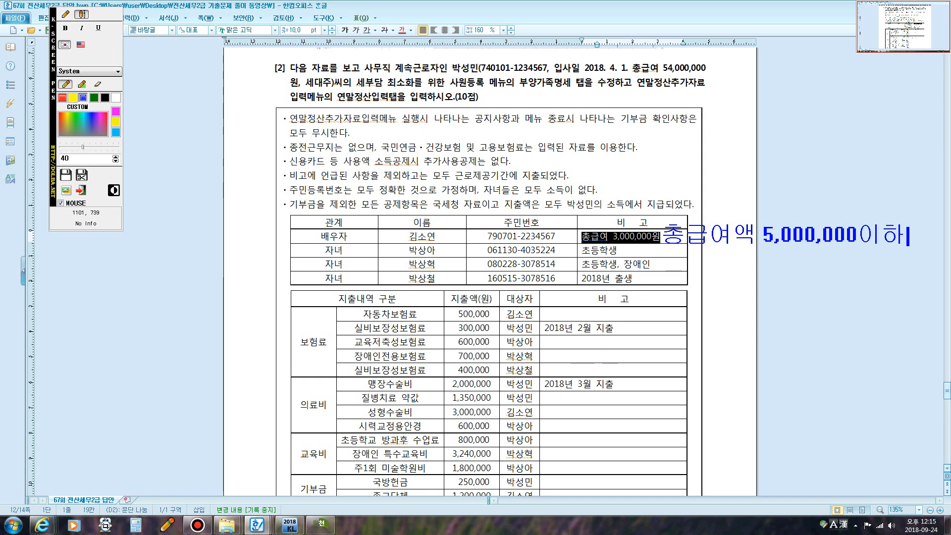
key("Escape")
left_click(321, 525)
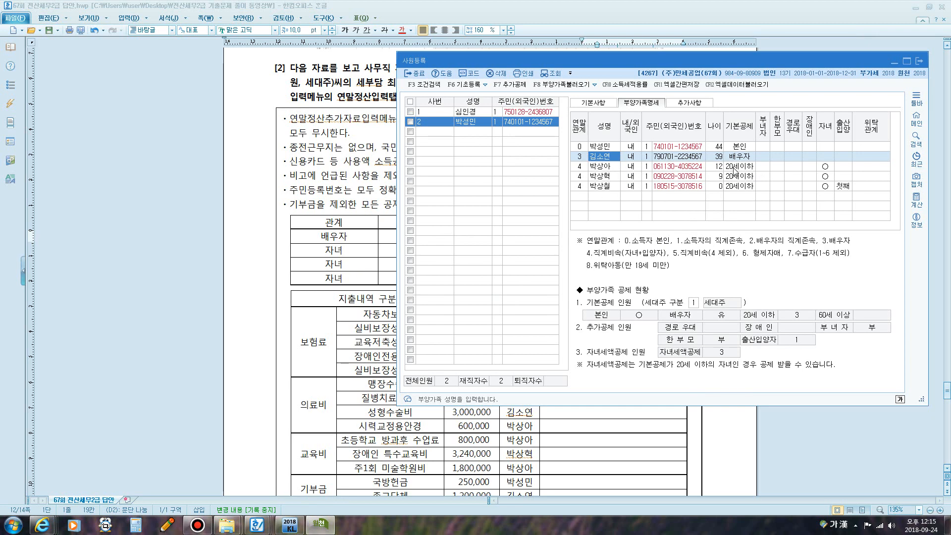
- Review the 기본공제 and 자녀 settings of the first and second children
left_click(718, 170)
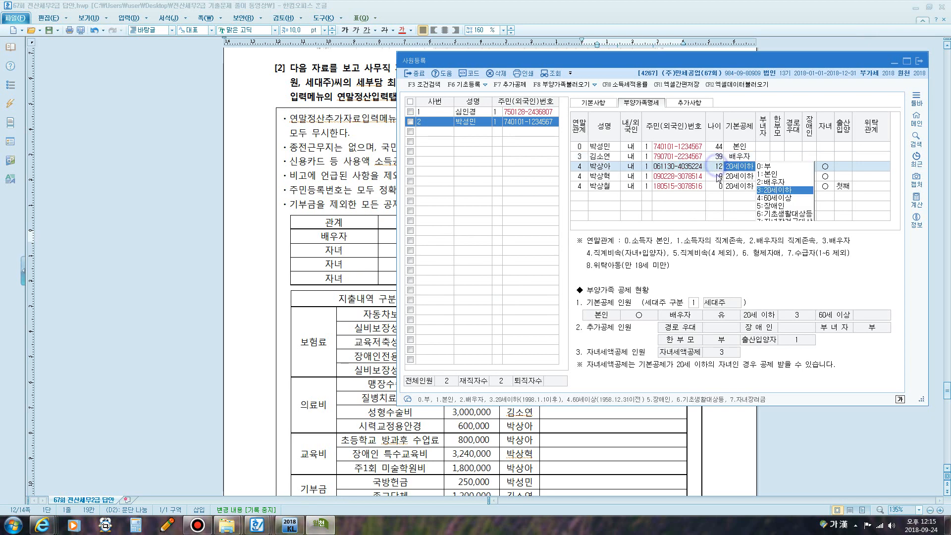
left_click(714, 191)
left_click(715, 191)
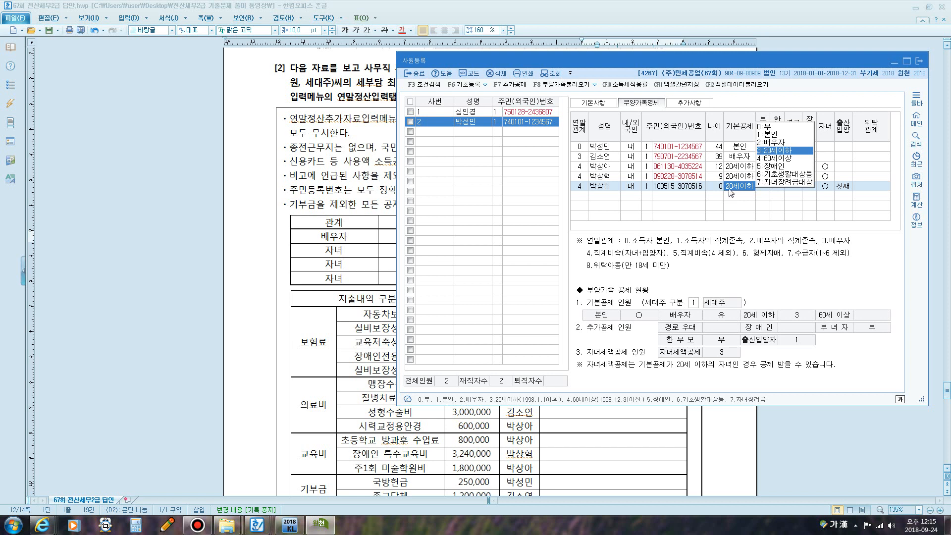
left_click(733, 168)
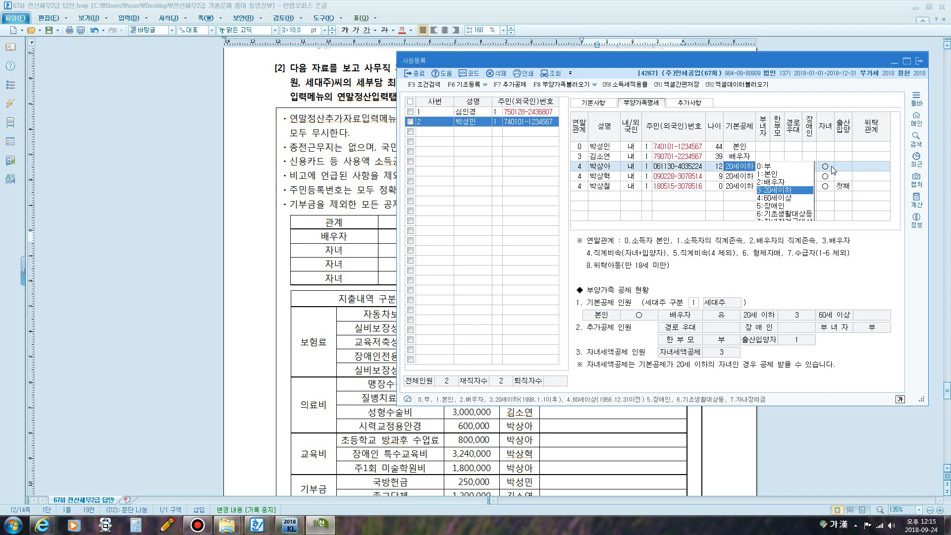
left_click(831, 168)
left_click(752, 168)
left_click(826, 171)
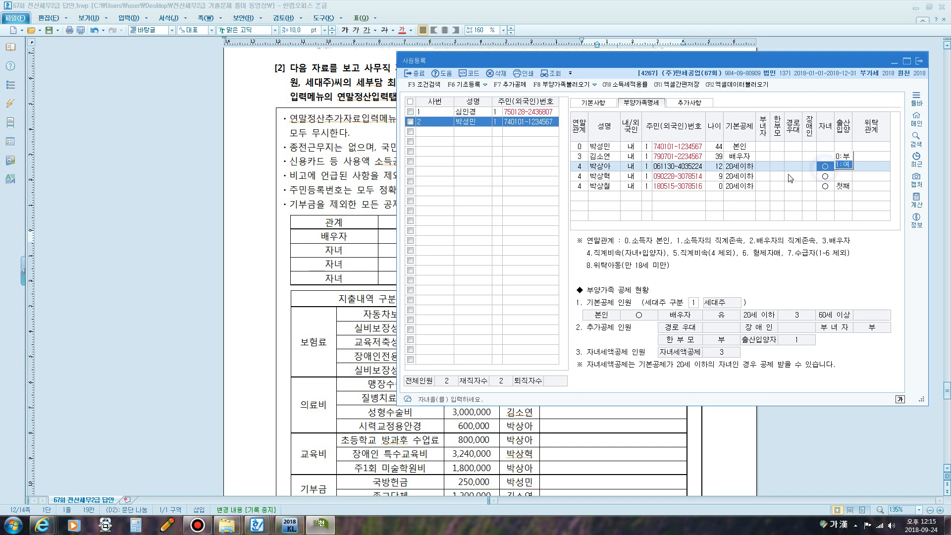
left_click(722, 179)
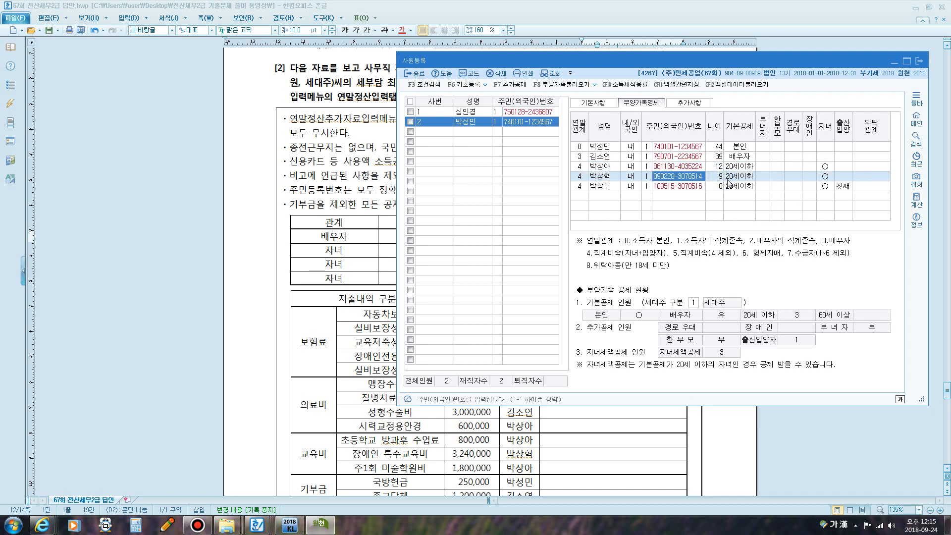
left_click(735, 178)
left_click(824, 176)
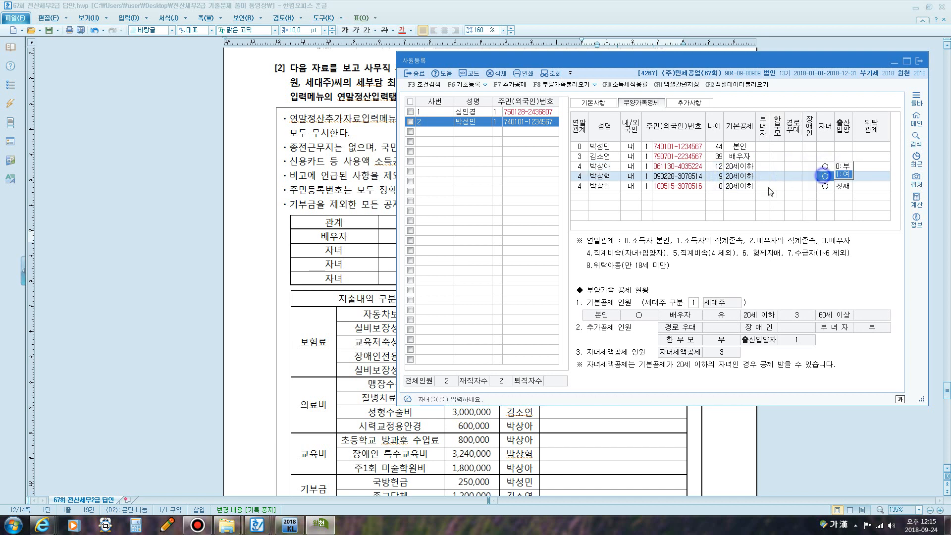
left_click(716, 187)
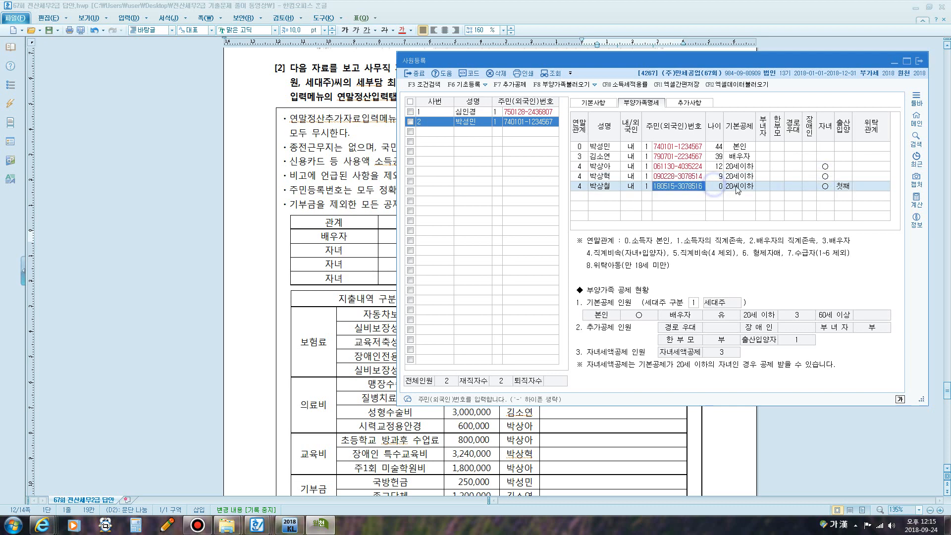
left_click(738, 188)
left_click(825, 189)
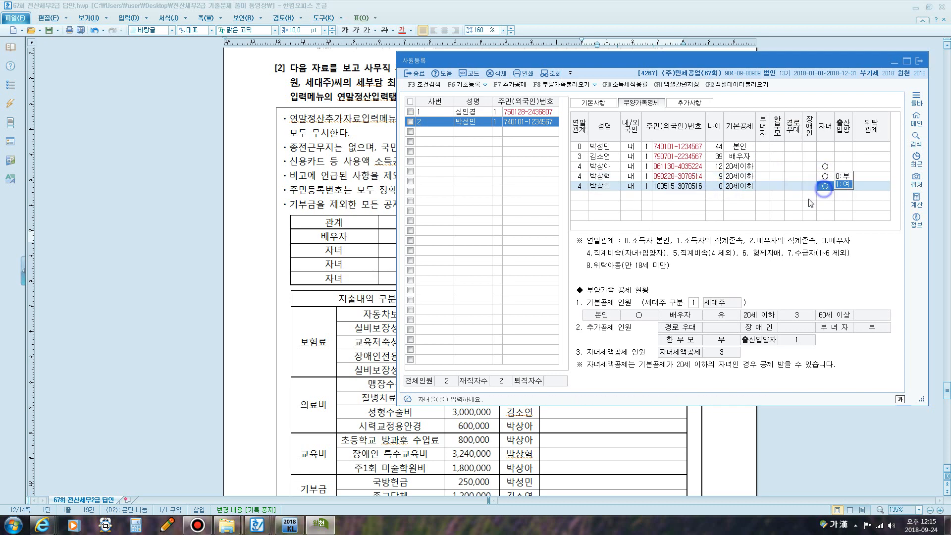
key("Return")
key("1")
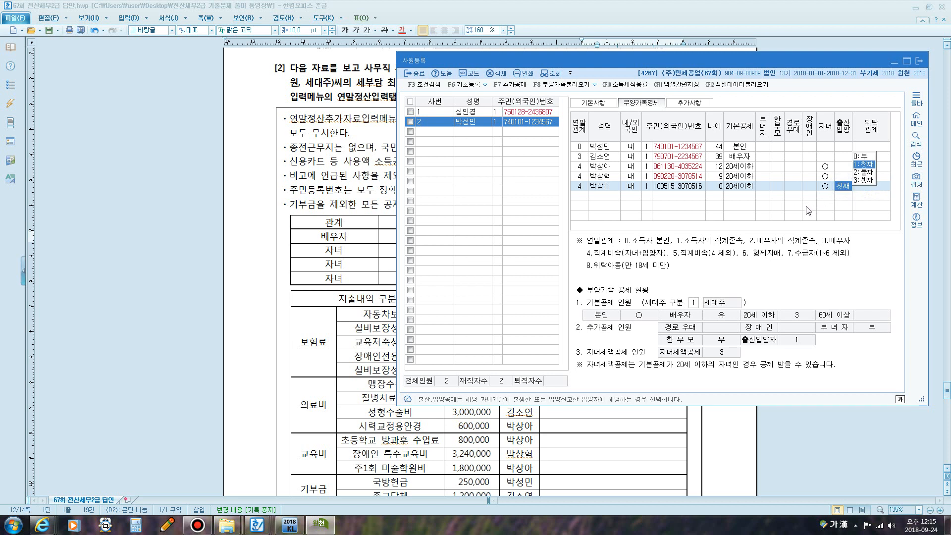
left_click(597, 176)
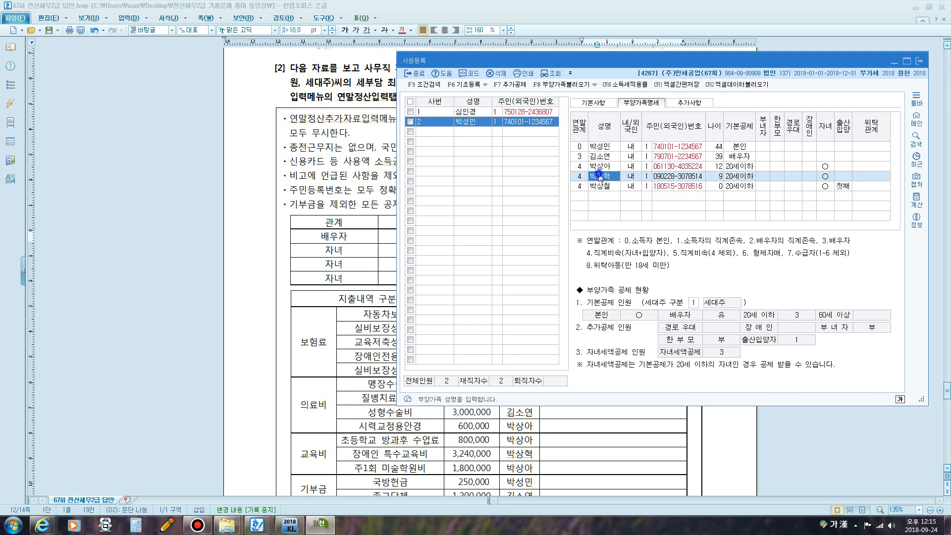
left_click(599, 188)
left_click(848, 187)
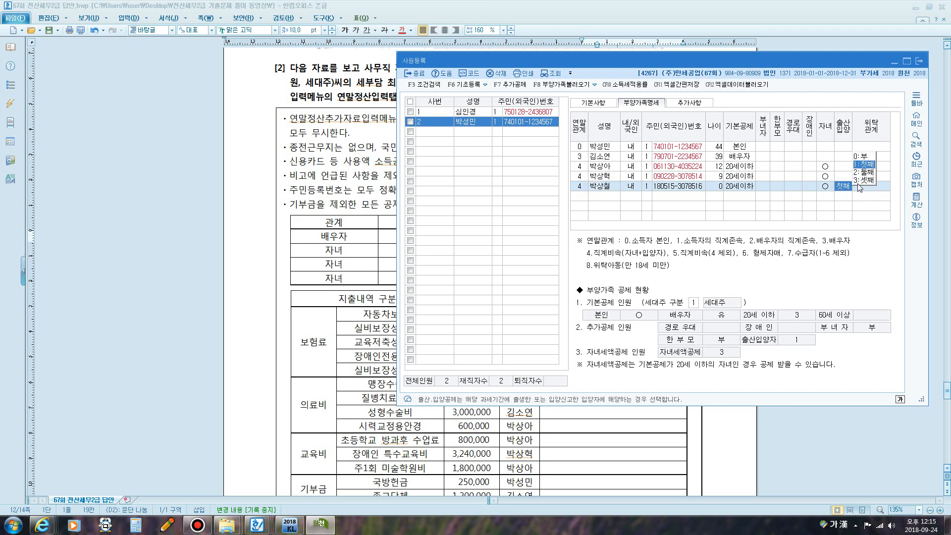
left_click(862, 181)
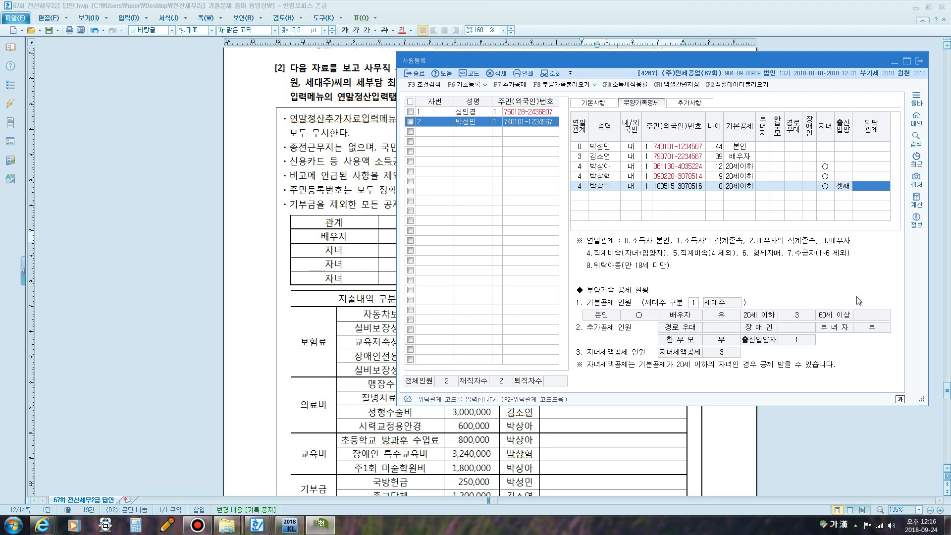
key("Return")
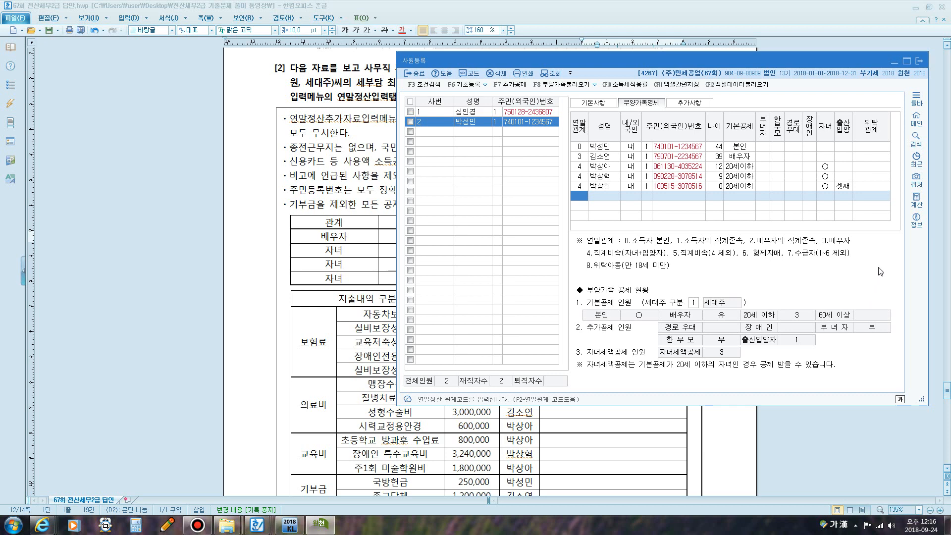
left_click(648, 180)
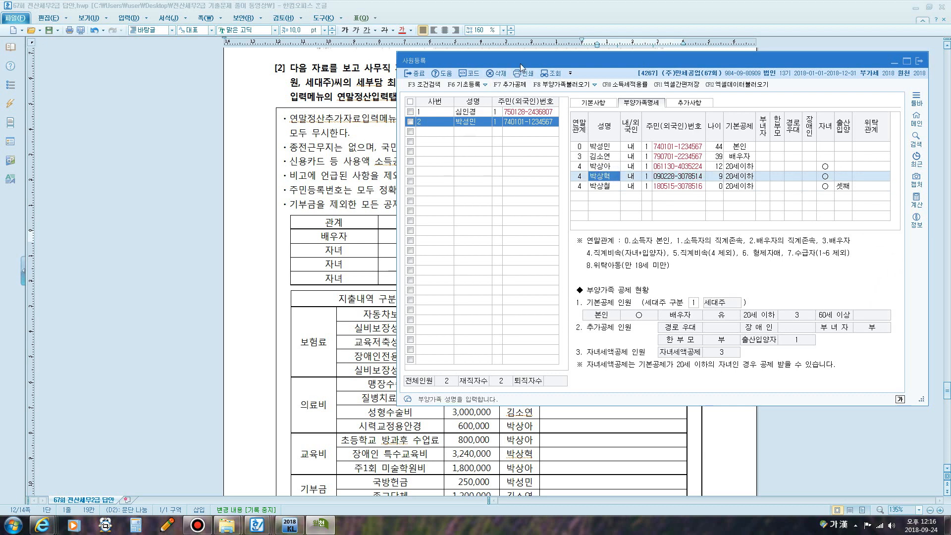
- Set the disabled child's 장애인 code to 1 in the dependents list
left_click_drag(520, 63, 453, 290)
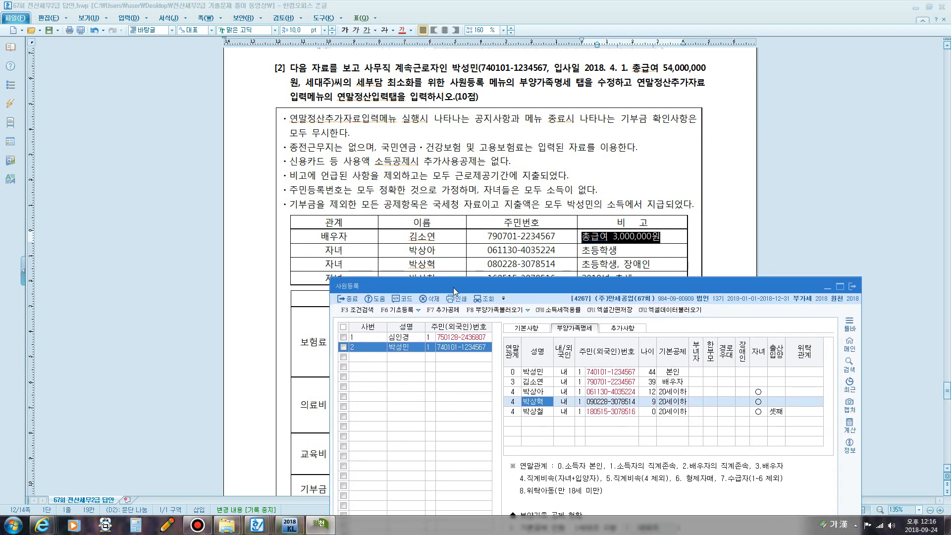
left_click_drag(620, 263, 651, 264)
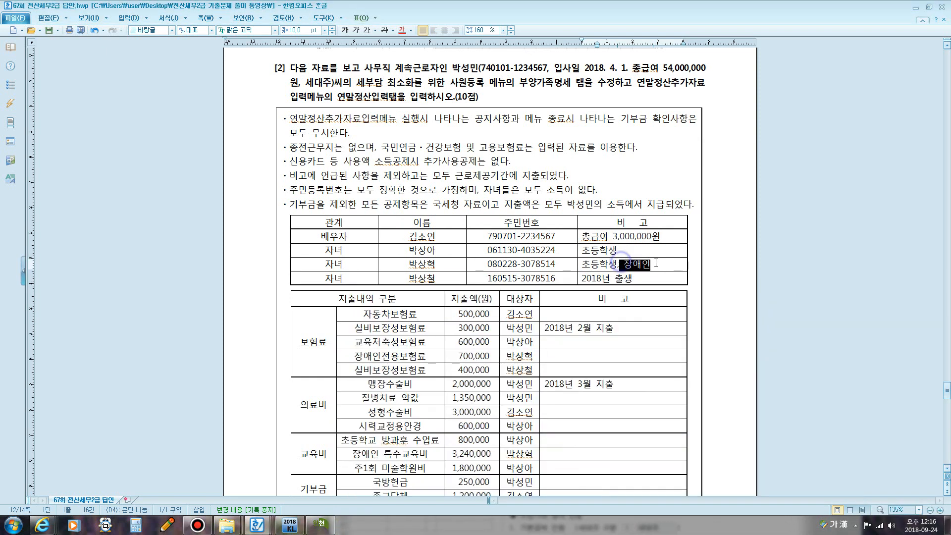
left_click(320, 524)
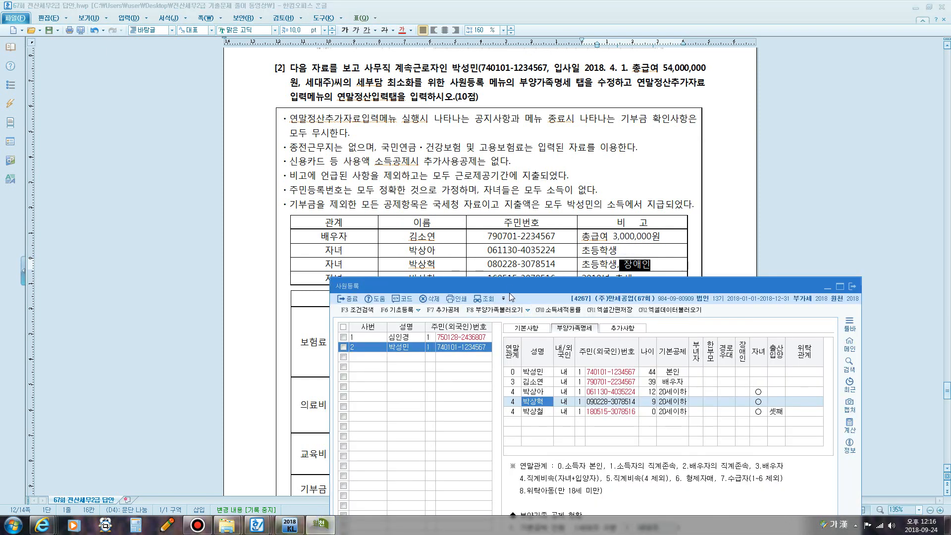
left_click_drag(512, 286, 444, 141)
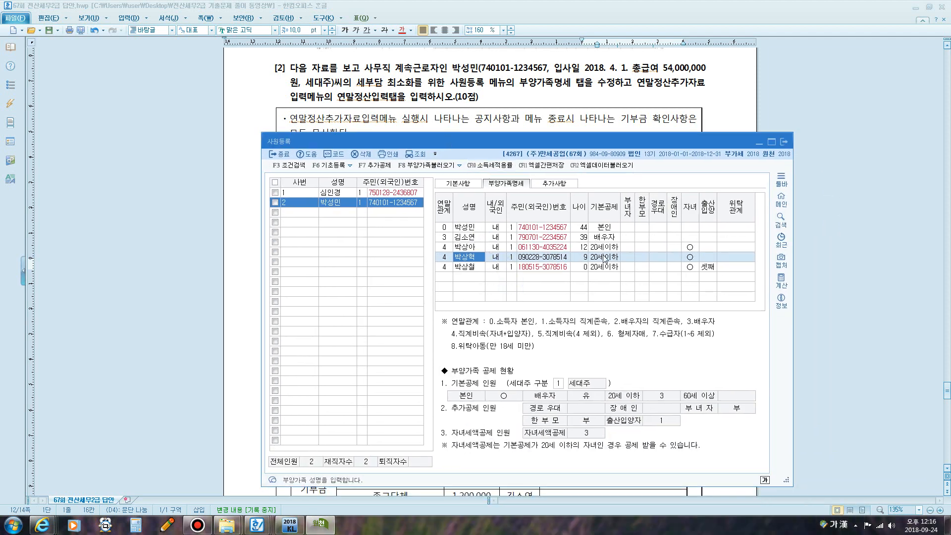
left_click(601, 256)
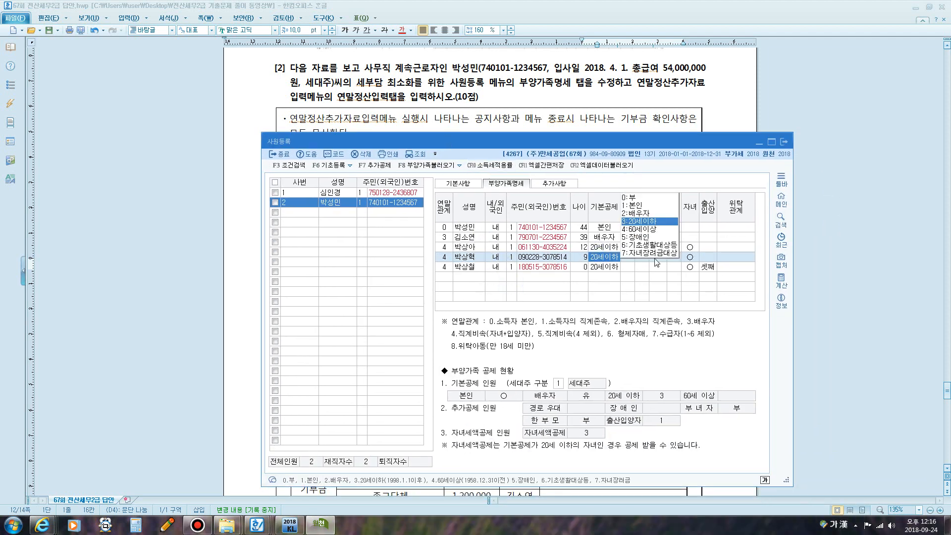
left_click(686, 257)
left_click(675, 257)
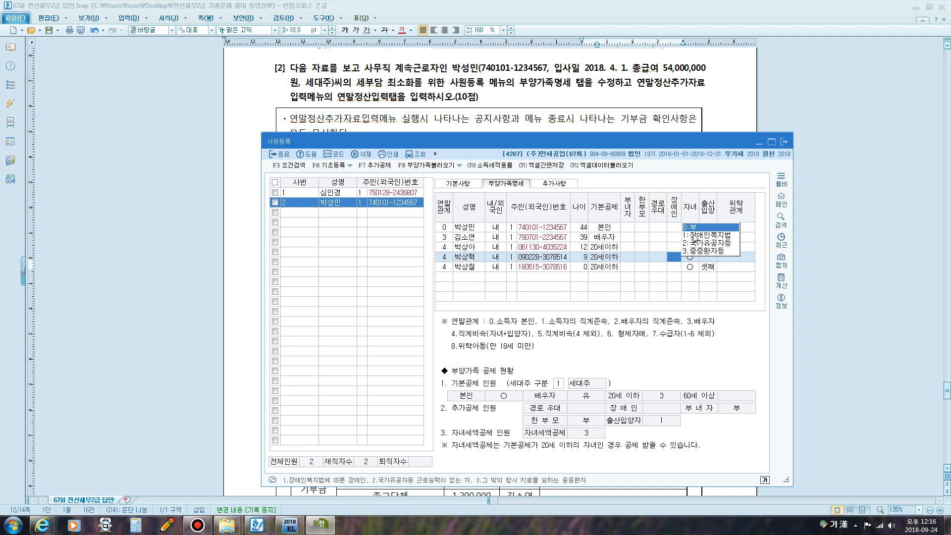
left_click(695, 237)
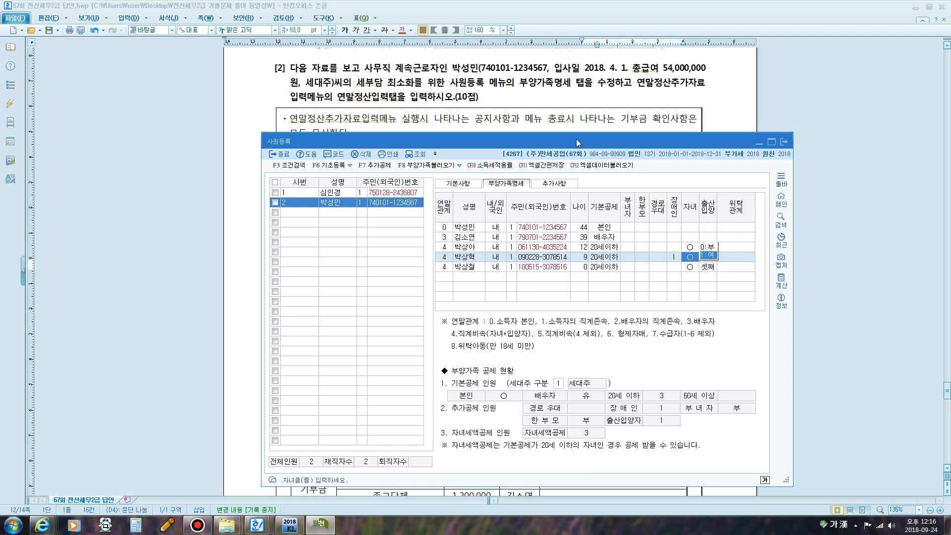
- Recheck that child's 기본공제 and 자녀 codes, then close employee registration with 종료
left_click_drag(577, 144, 571, 106)
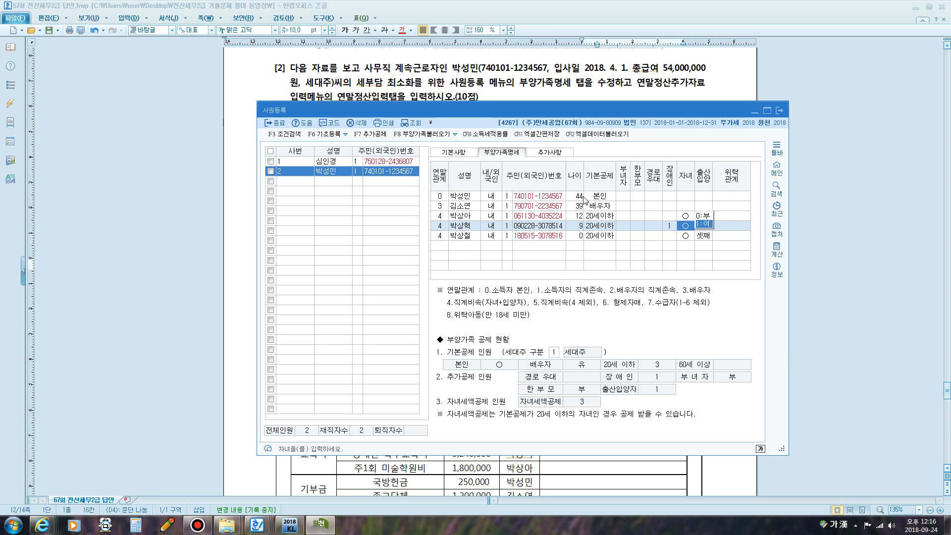
left_click(607, 227)
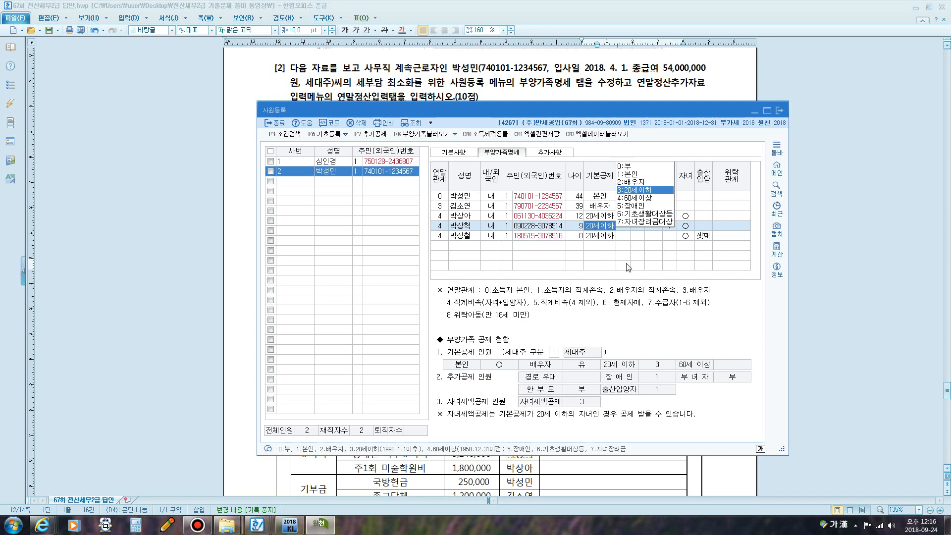
left_click(692, 227)
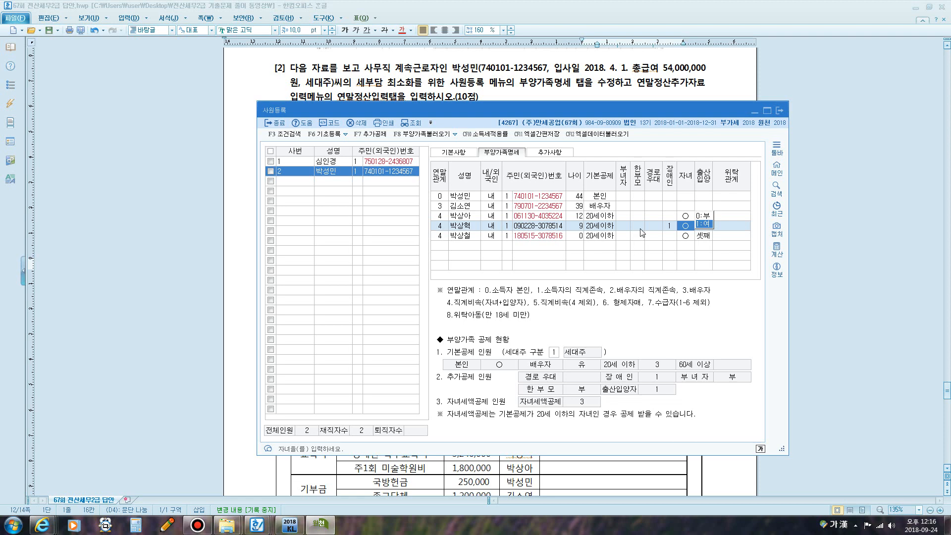
left_click(779, 111)
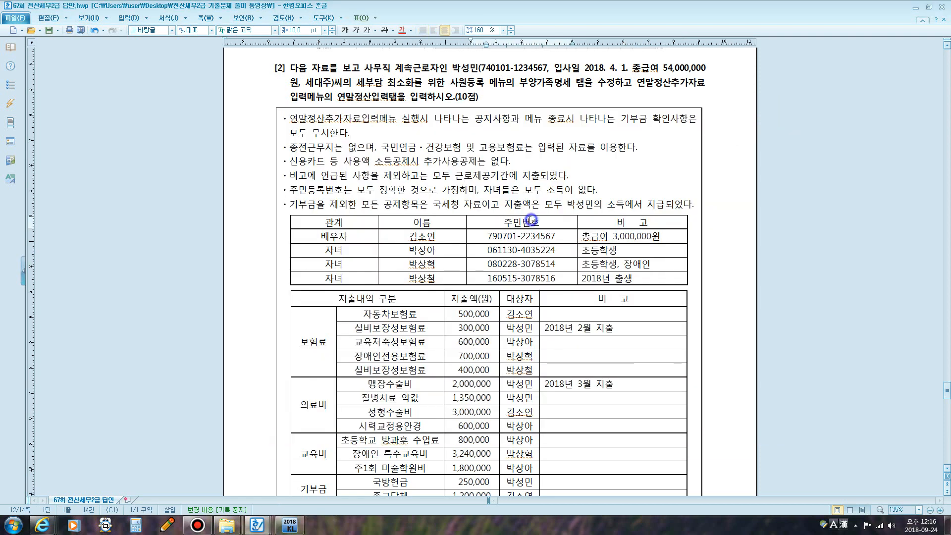
- Open 연말정산추가자료입력 for employee row 2 and move the window to the right
left_click(290, 525)
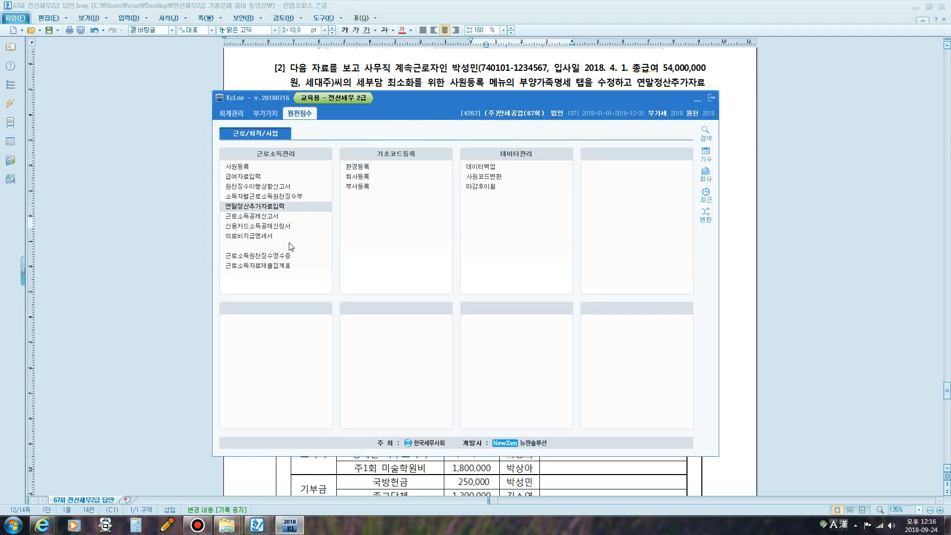
left_click(256, 208)
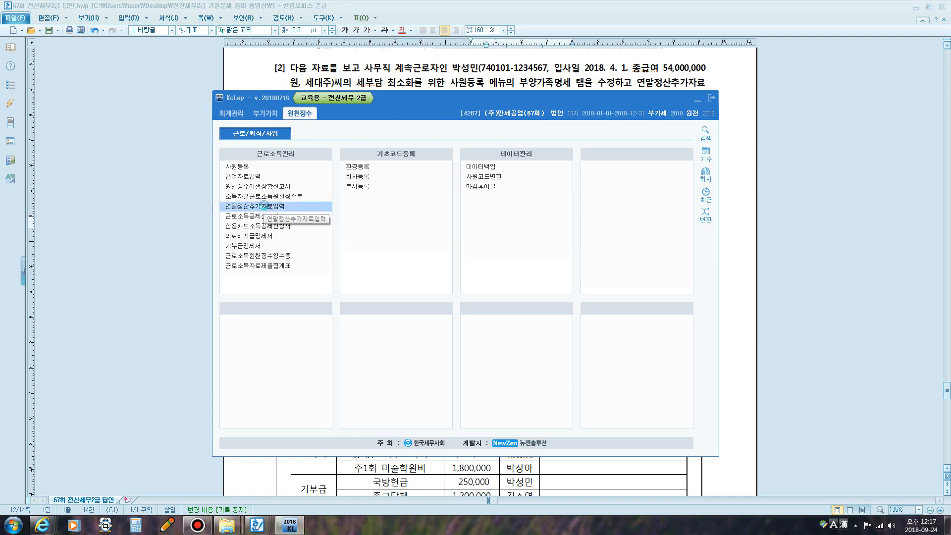
left_click(203, 141)
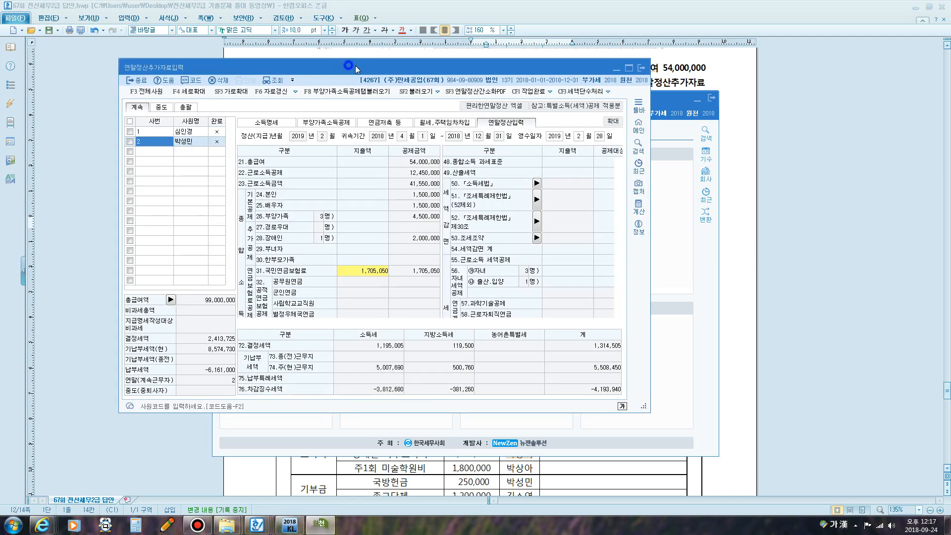
left_click_drag(355, 66, 507, 49)
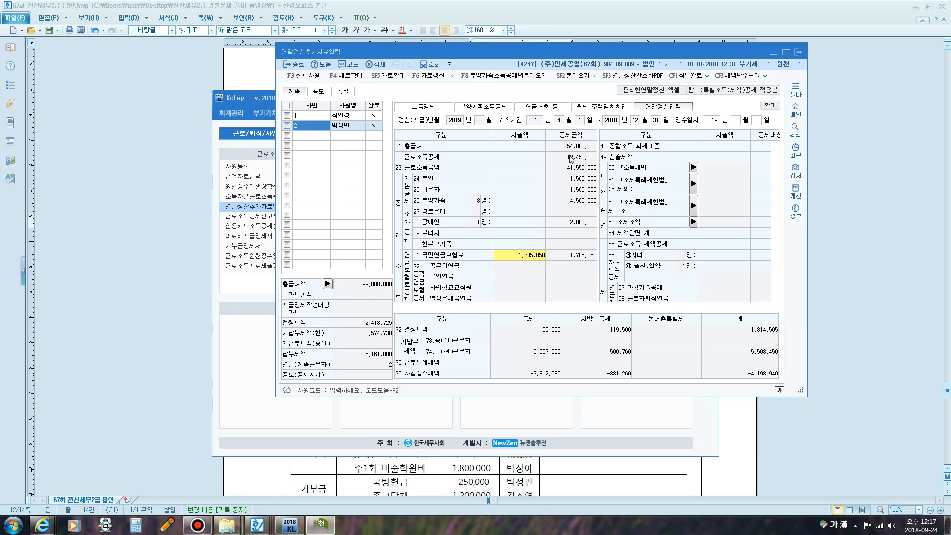
- Underline the total salary 54,000,000 with the freehand annotation pen, then clear the ink
key("F9")
left_click(65, 13)
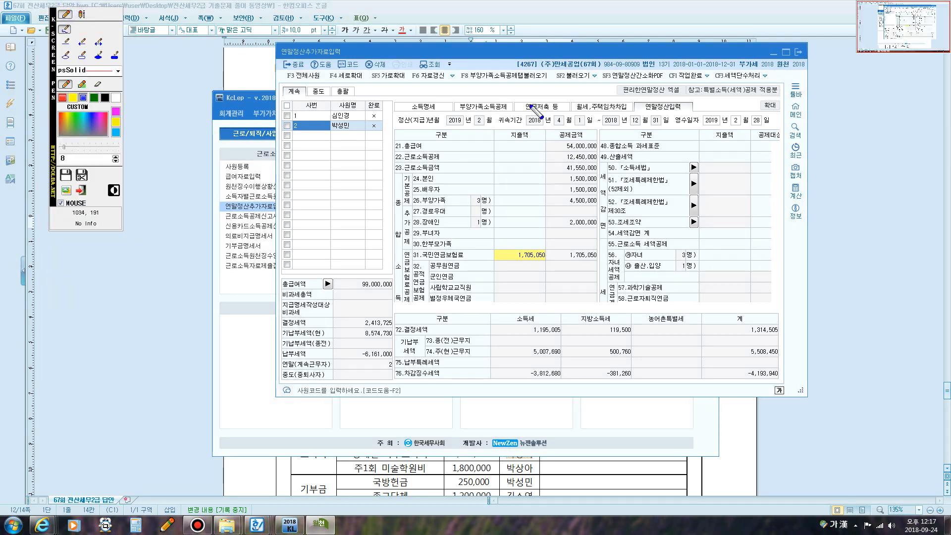
mouse_move(561, 148)
left_mouse_down()
mouse_move(597, 148)
mouse_move(570, 161)
mouse_move(597, 164)
mouse_move(562, 173)
mouse_move(558, 160)
mouse_move(600, 160)
mouse_move(604, 172)
mouse_move(572, 173)
left_mouse_up()
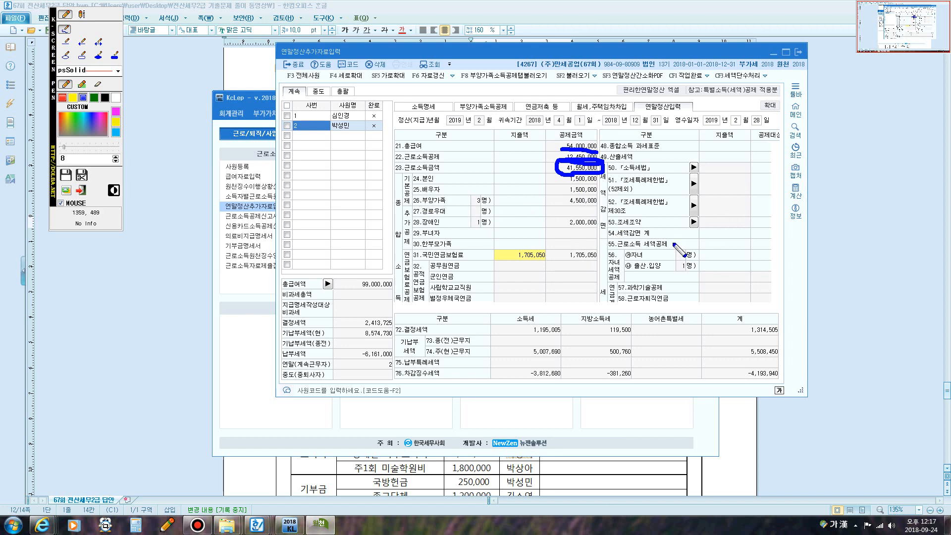
key("Escape")
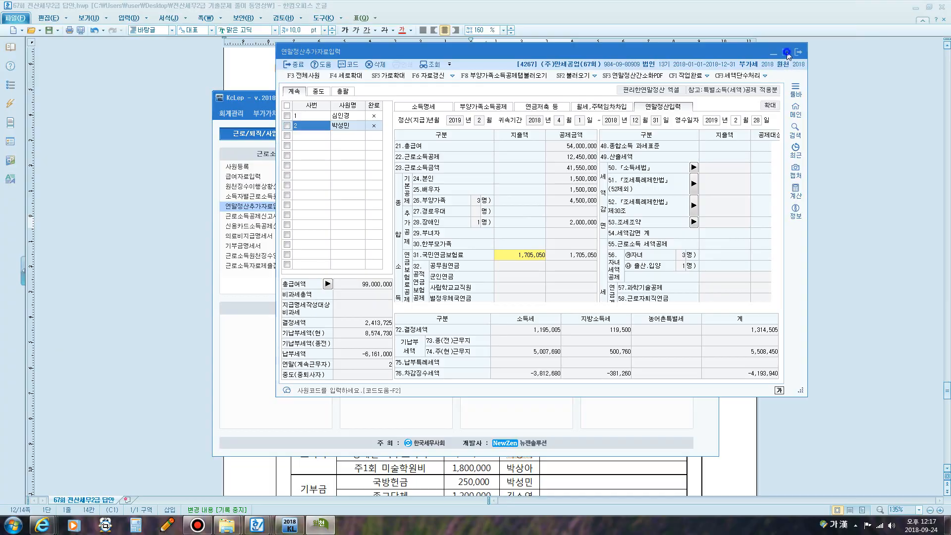
- Maximize the settlement form and mark the tax base 28,233,370 and calculated tax with annotations
left_click(786, 52)
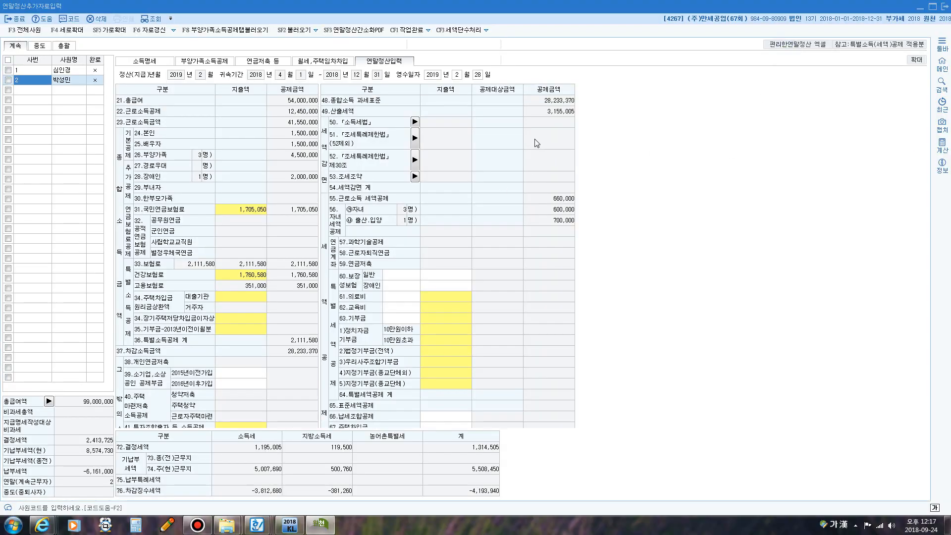
key("ctrl+shift+p")
mouse_move(539, 105)
left_mouse_down()
mouse_move(578, 99)
mouse_move(538, 102)
mouse_move(575, 120)
mouse_move(581, 102)
mouse_move(538, 113)
mouse_move(546, 119)
left_mouse_up()
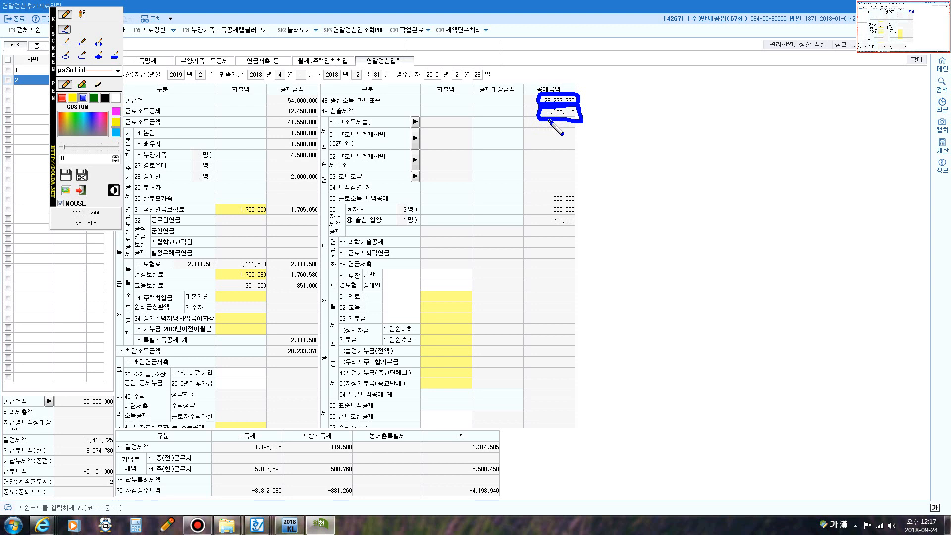
mouse_move(550, 121)
left_mouse_down()
mouse_move(545, 194)
mouse_move(533, 201)
left_mouse_up()
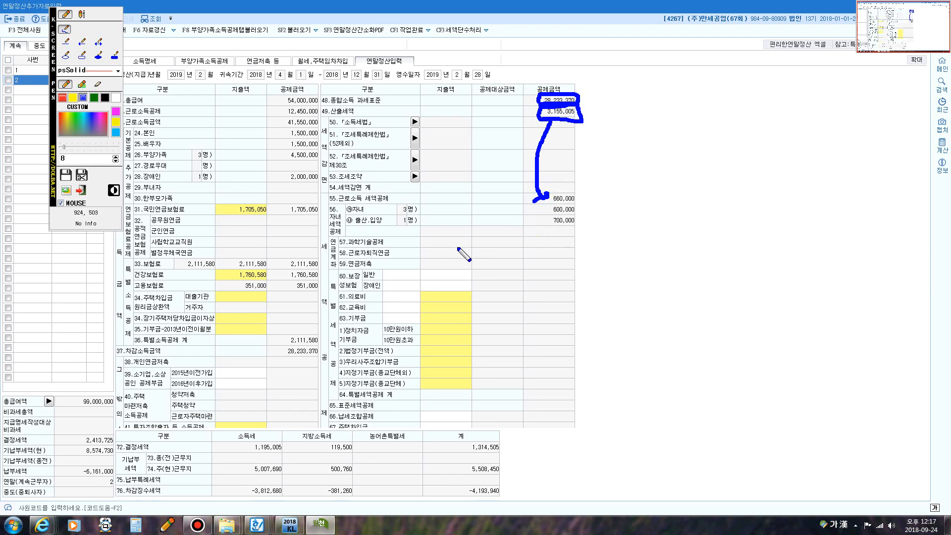
key("Escape")
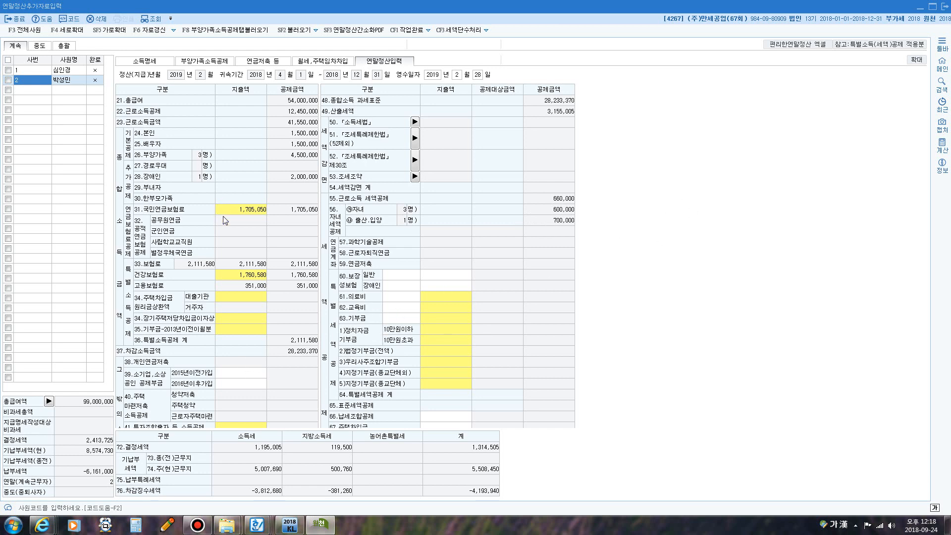
- On the restored form, mark the determined tax 1,195,005 and refund amount -3,812,680
left_click(932, 7)
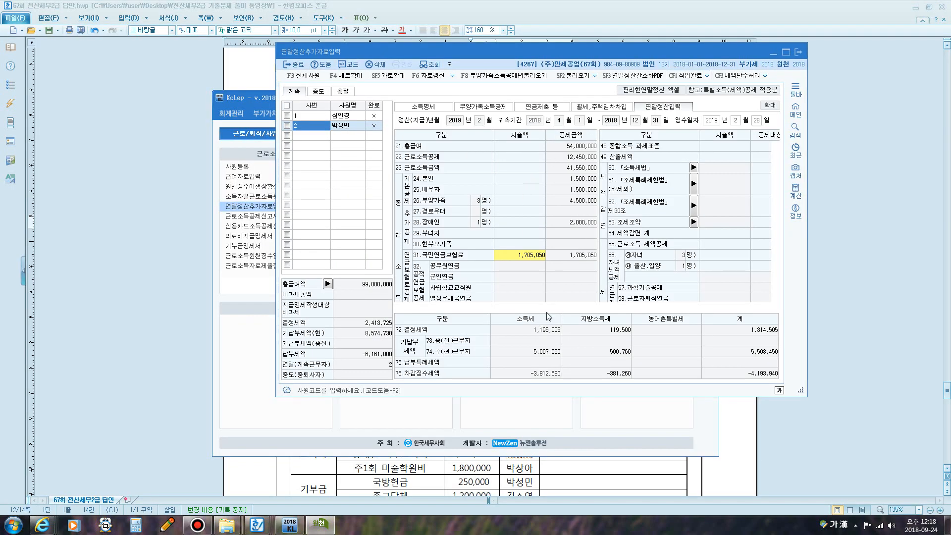
key("F12")
mouse_move(526, 337)
left_mouse_down()
mouse_move(534, 315)
mouse_move(568, 320)
mouse_move(517, 336)
mouse_move(554, 362)
mouse_move(569, 346)
mouse_move(529, 341)
mouse_move(528, 360)
mouse_move(567, 384)
left_mouse_up()
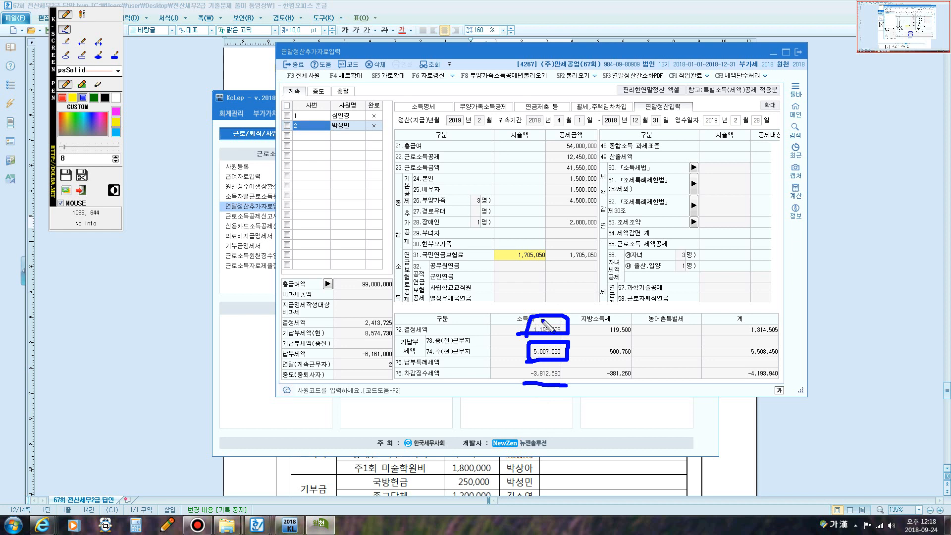
mouse_move(530, 330)
left_mouse_down()
mouse_move(562, 327)
mouse_move(529, 333)
mouse_move(555, 327)
mouse_move(538, 329)
left_mouse_up()
mouse_move(539, 371)
left_mouse_down()
mouse_move(526, 365)
mouse_move(551, 373)
mouse_move(536, 382)
left_mouse_up()
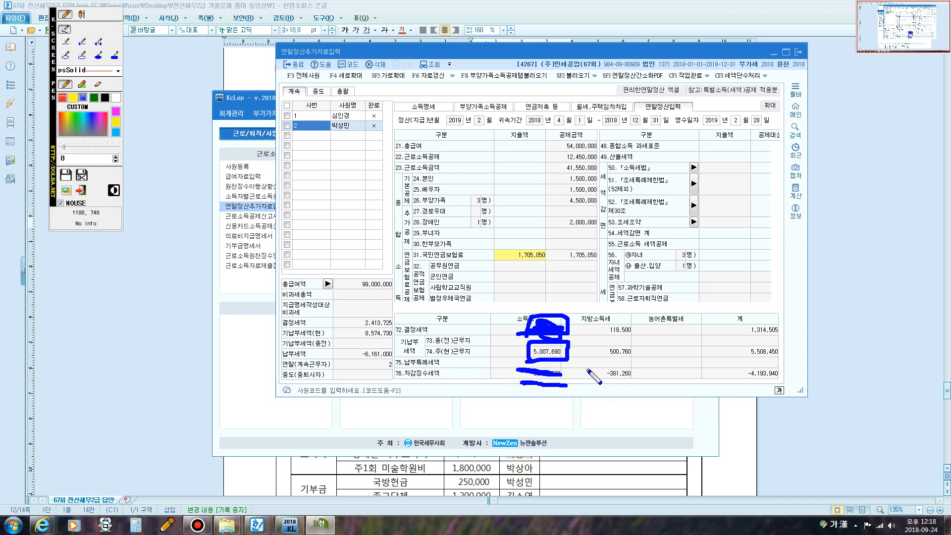
- Clear the annotations, maximize the settlement form again and close it
key("Escape")
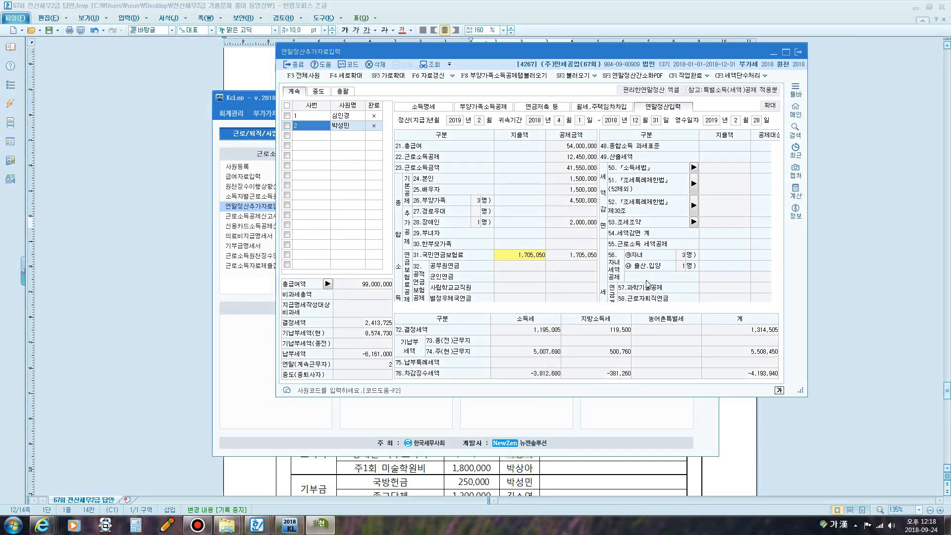
left_click(786, 52)
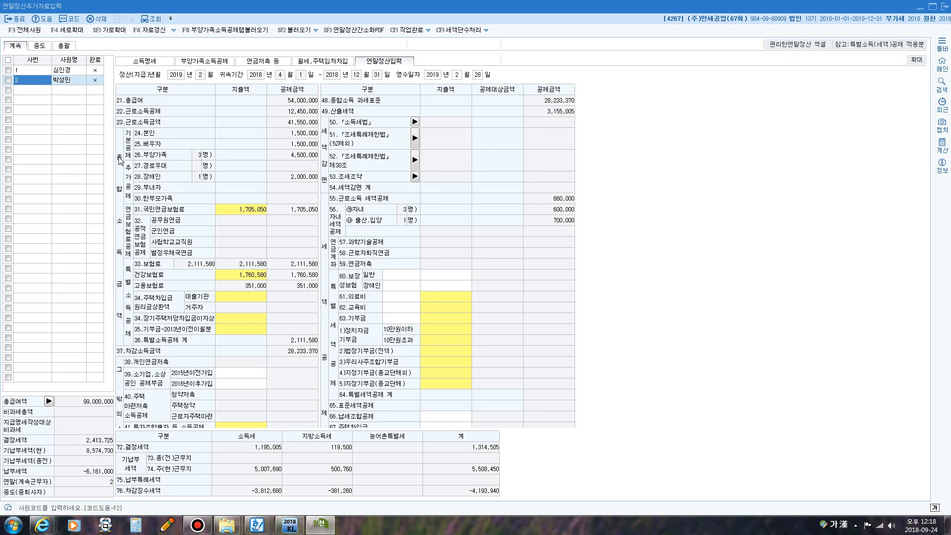
left_click(920, 7)
- Back in the problem document, strike through the 실비보장성보험료 300,000 row
left_click(600, 79)
scroll(551, 171, "down", 4)
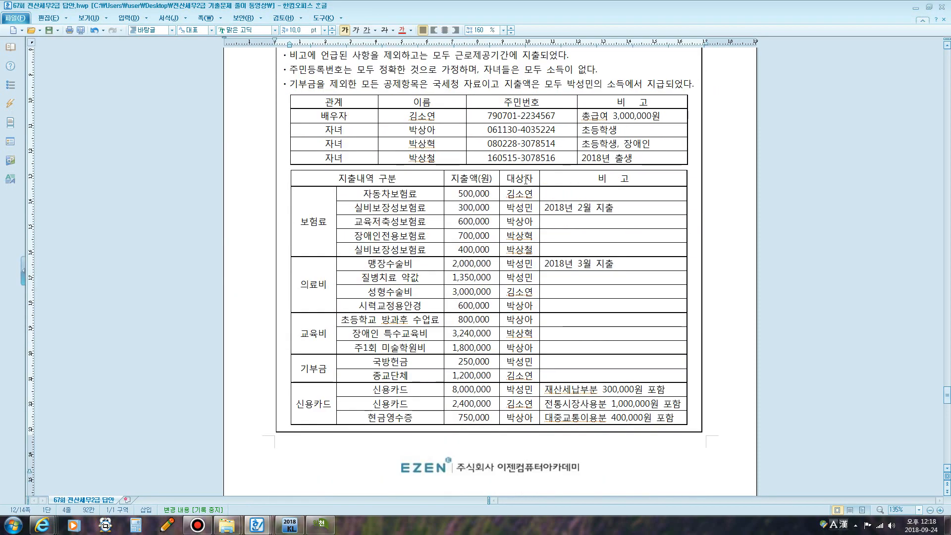
left_click_drag(544, 169, 622, 165)
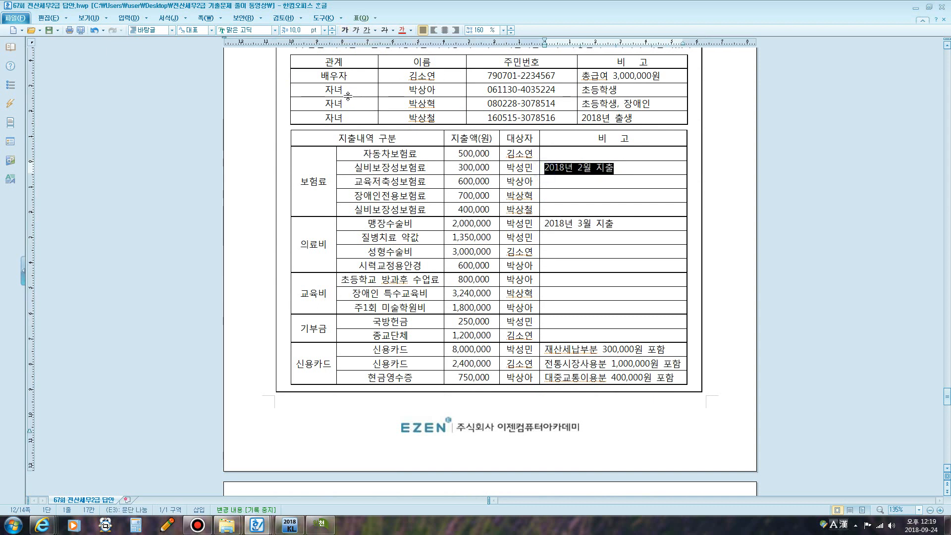
left_click(651, 115)
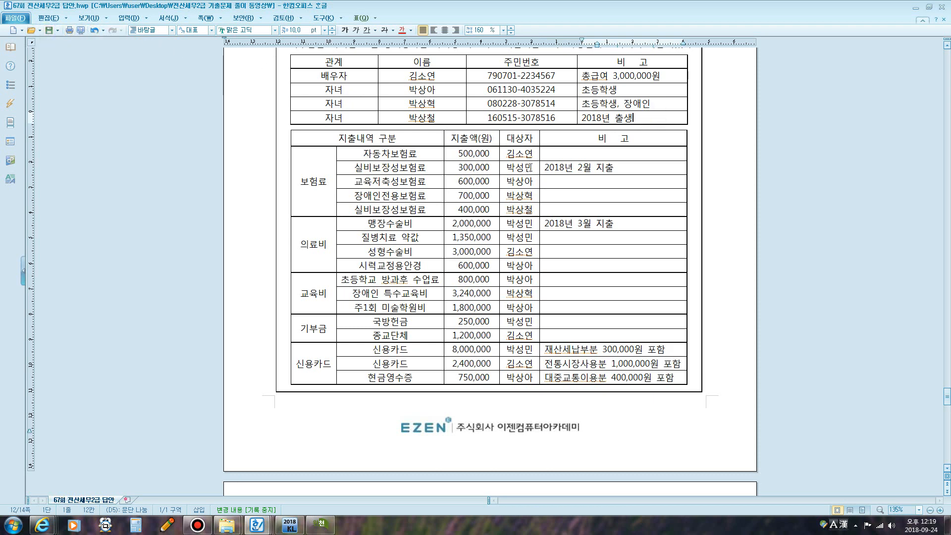
left_click_drag(357, 165, 614, 169)
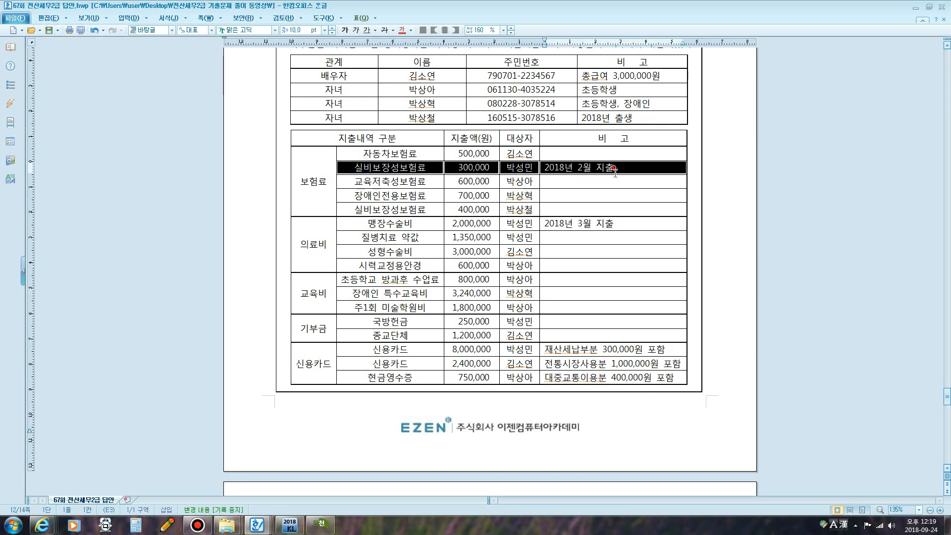
left_click(385, 30)
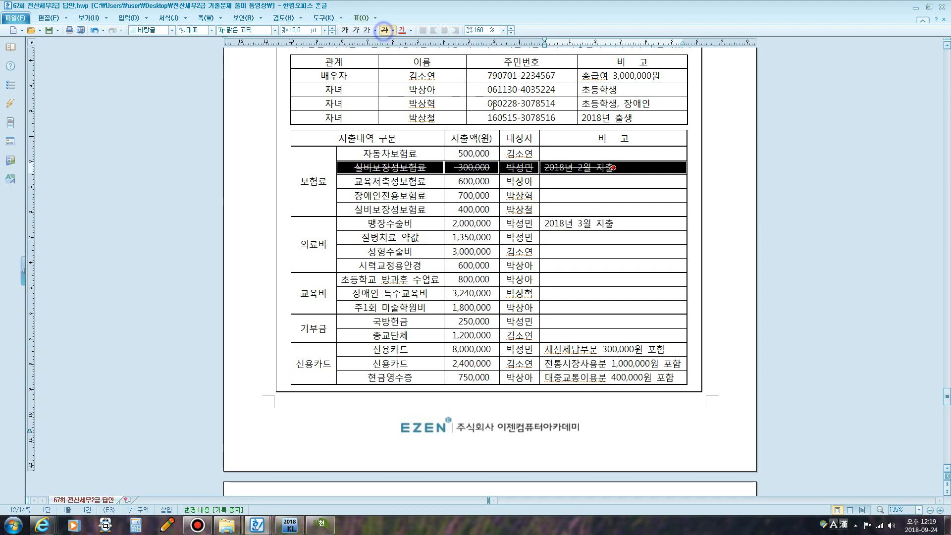
- Strike through the whole 맹장수술비 row
scroll(535, 171, "up", 3)
scroll(536, 171, "up", 3)
left_click(599, 86)
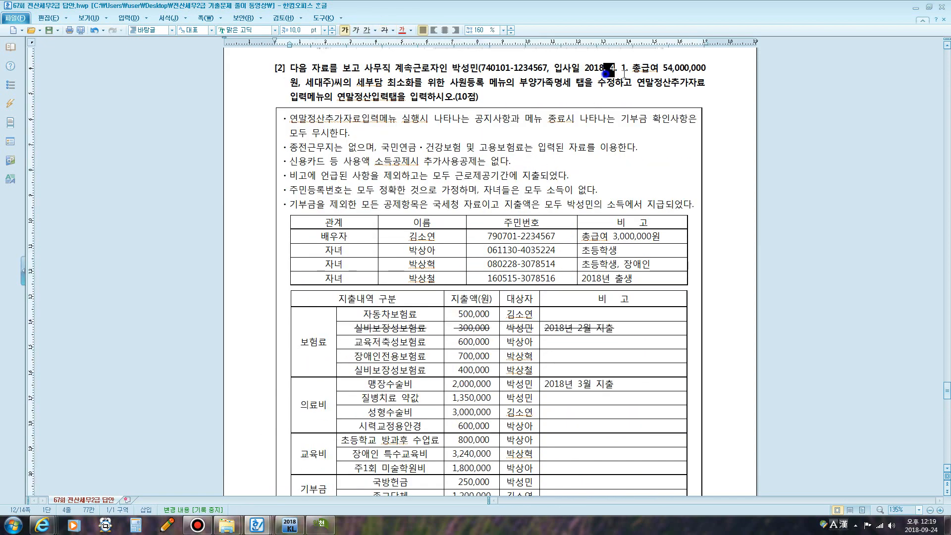
scroll(448, 288, "down", 5)
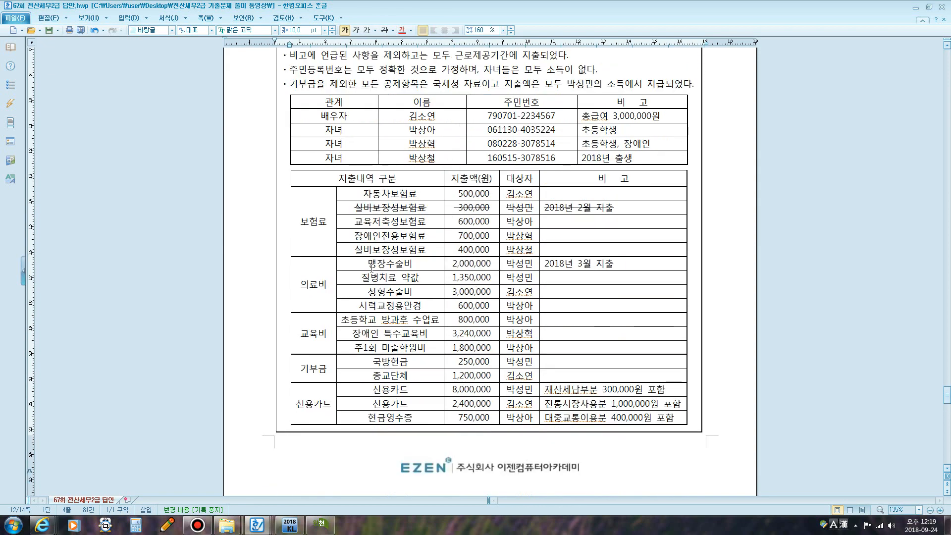
left_click_drag(369, 263, 586, 270)
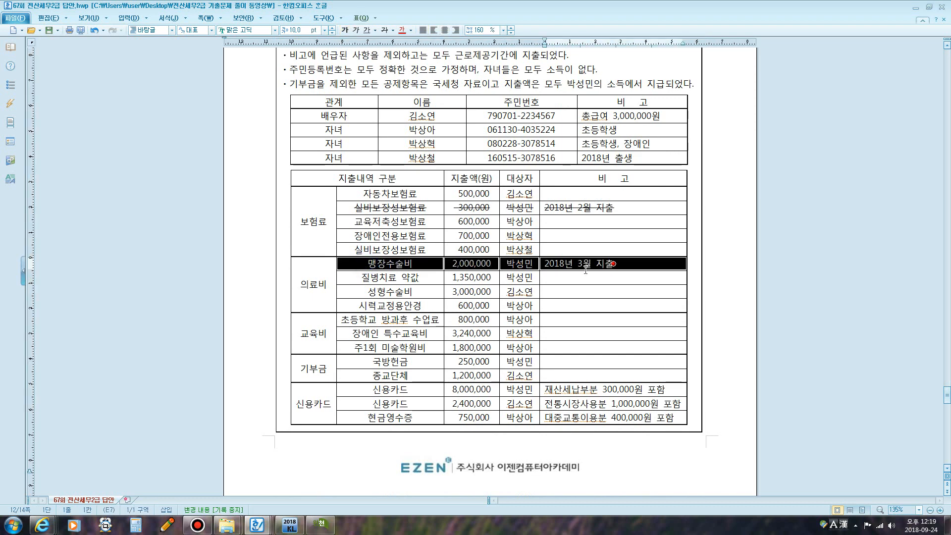
left_click(384, 30)
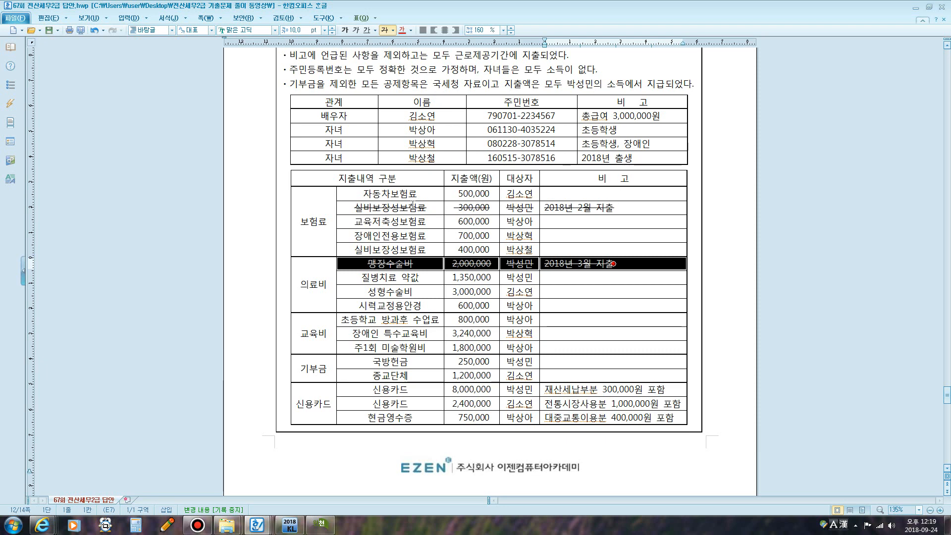
- Write '보험료' as an on-screen pen note beside the 비고 column, then clear it
key("ctrl+1")
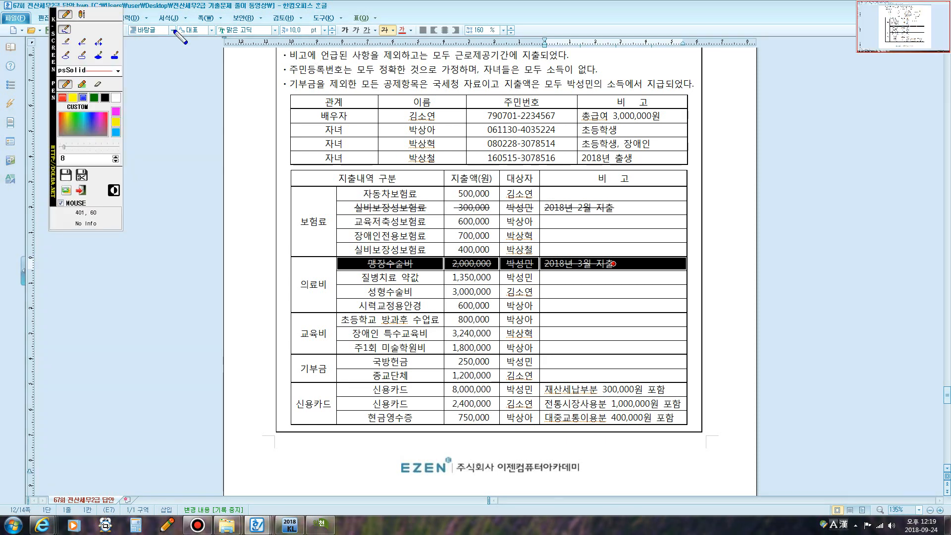
left_click(81, 15)
left_click(635, 205)
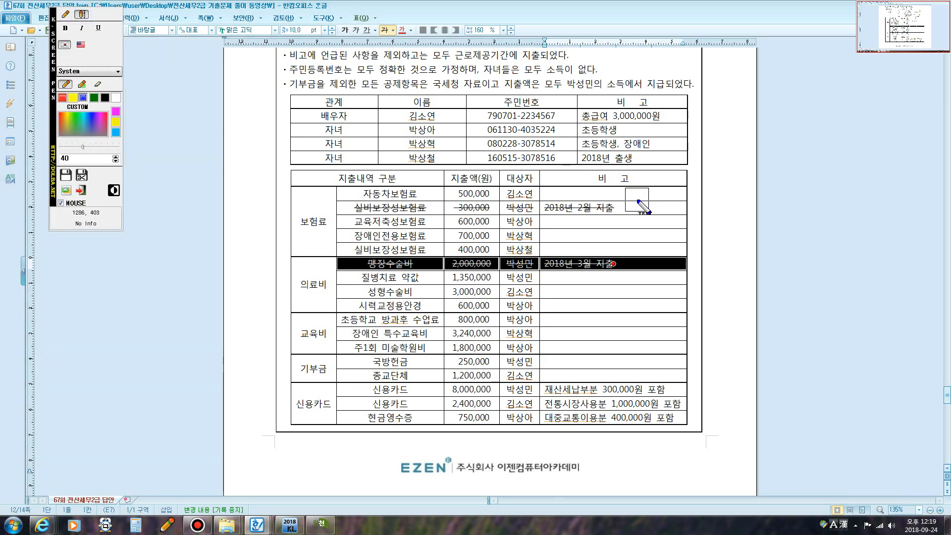
type("보험료")
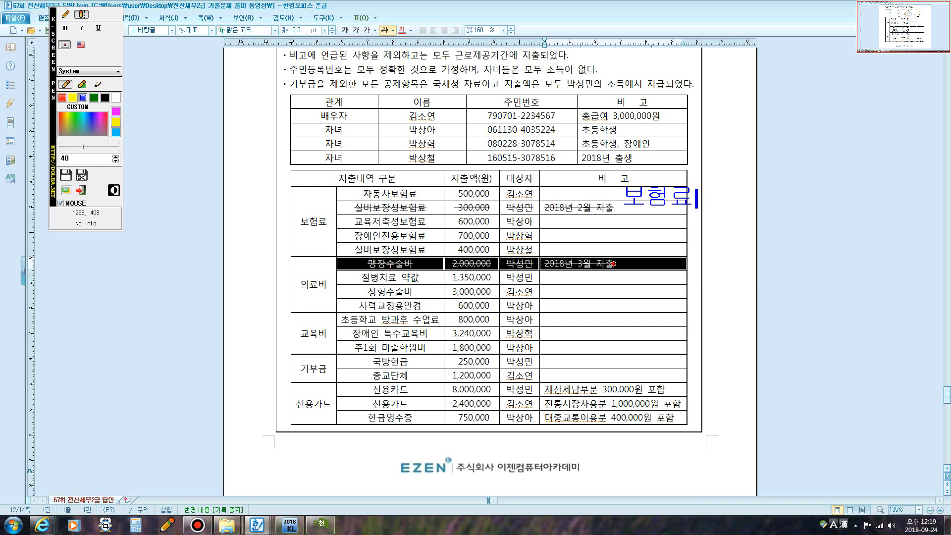
key("ctrl+1")
- Add '(연령O, 소득O)' on new lines under 보험료, then select the 자동차보험료 row
left_click(313, 223)
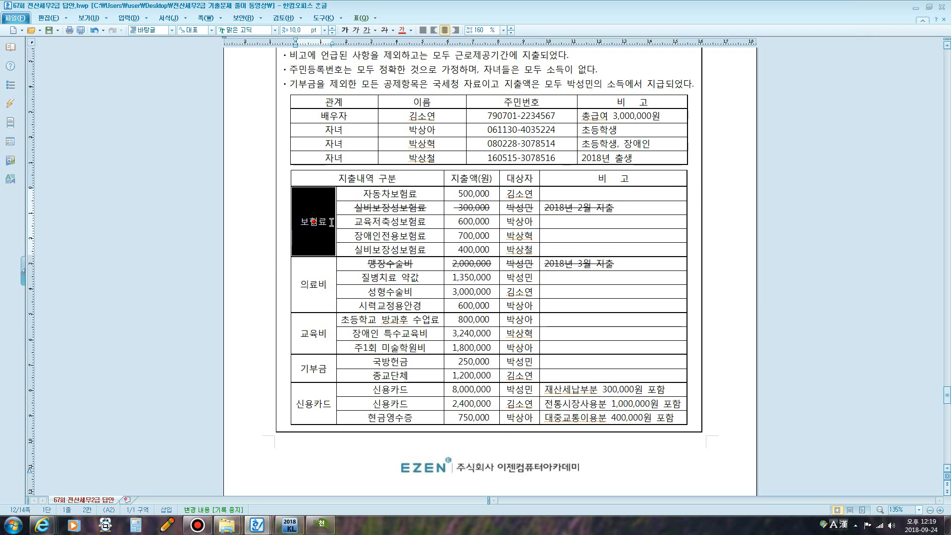
left_click(332, 222)
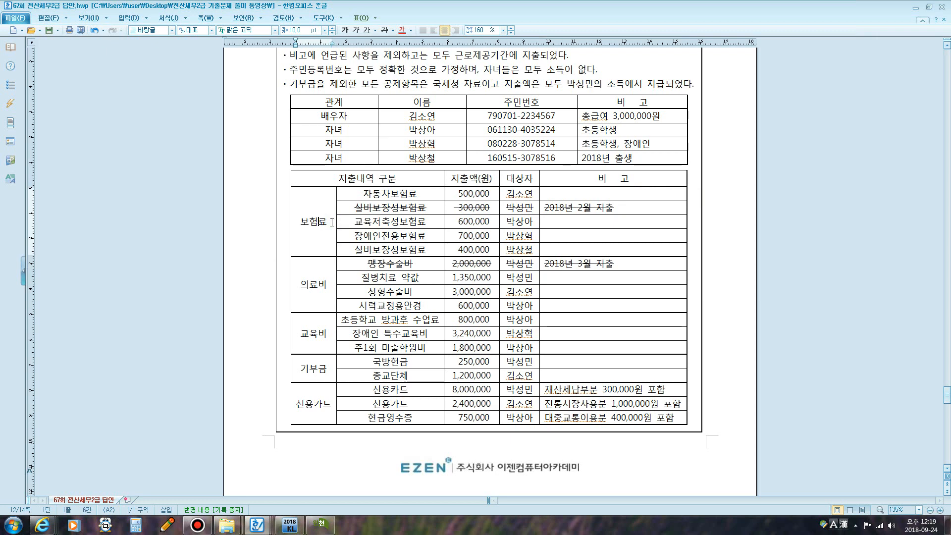
key("Return")
type("(")
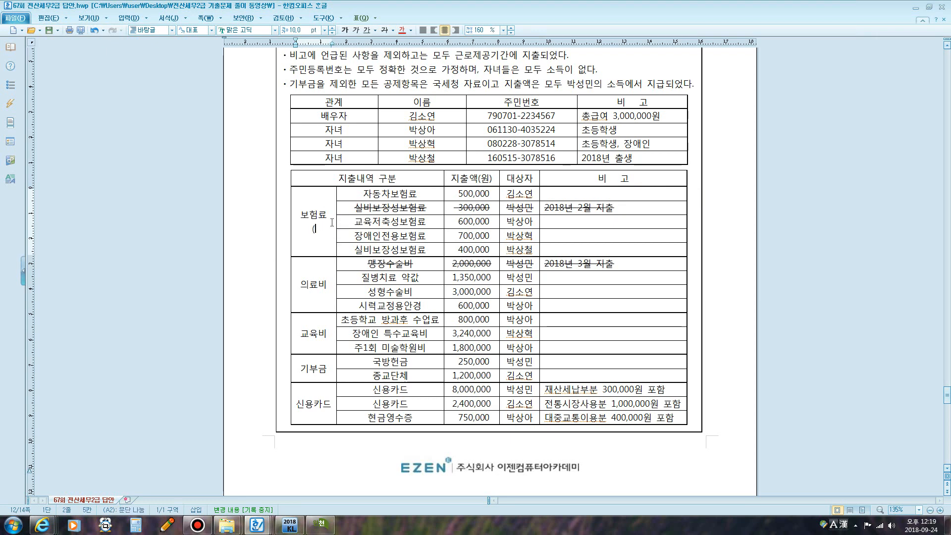
type("연령")
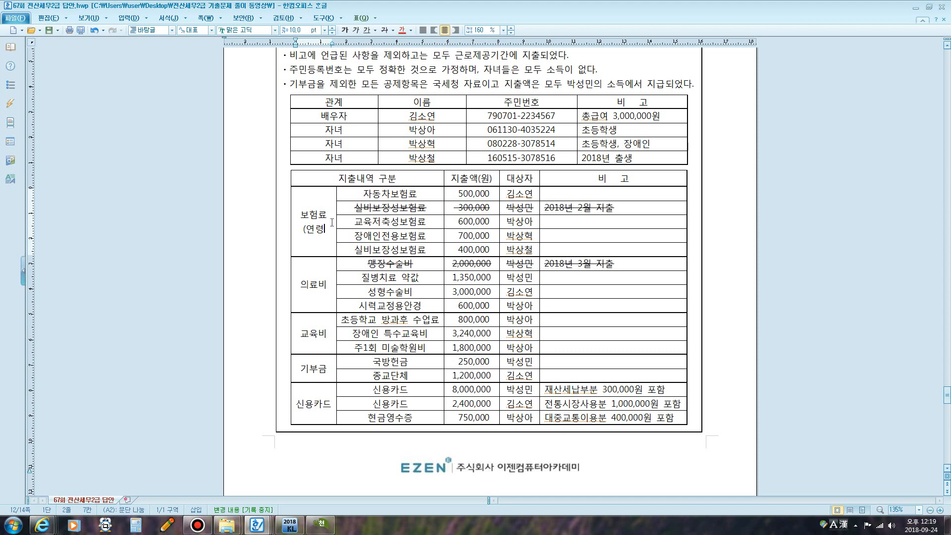
type("이,")
key("Return")
type("소득O")
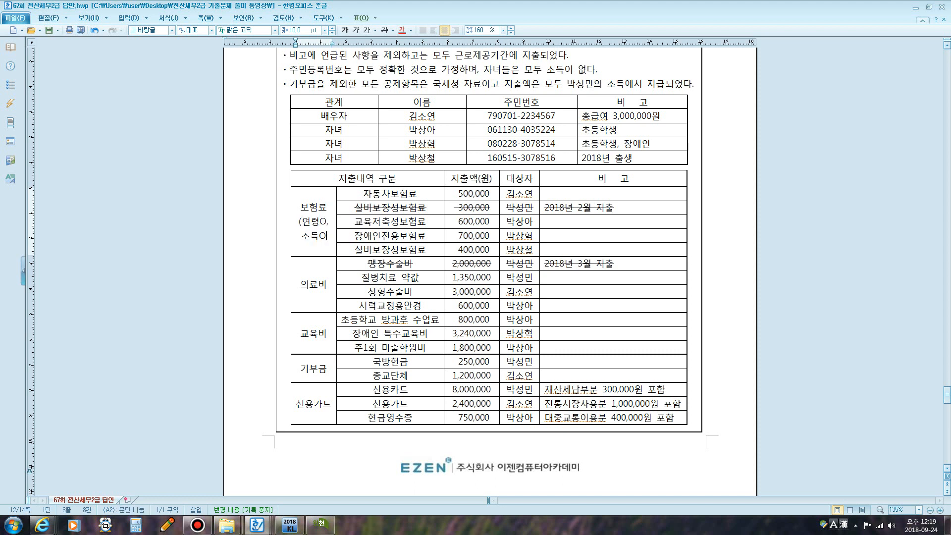
type(")")
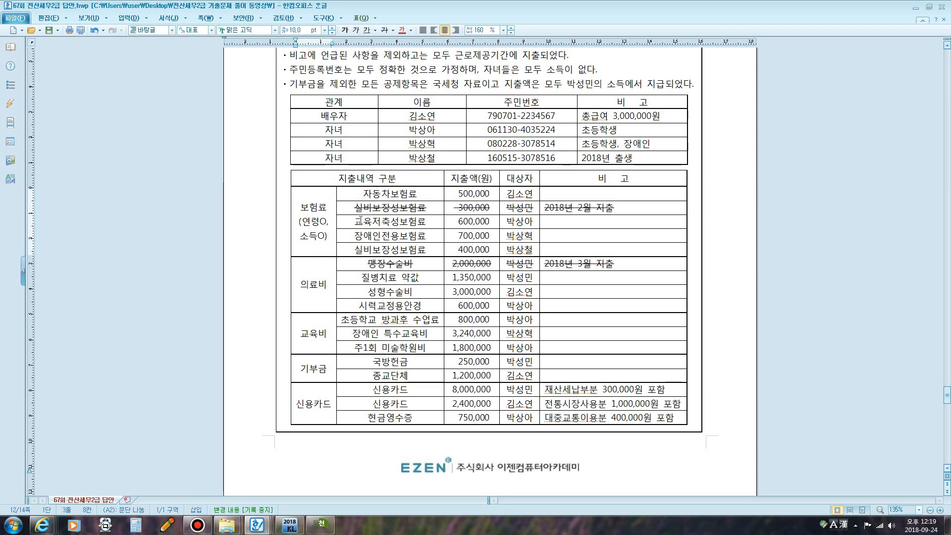
left_click_drag(303, 221, 326, 222)
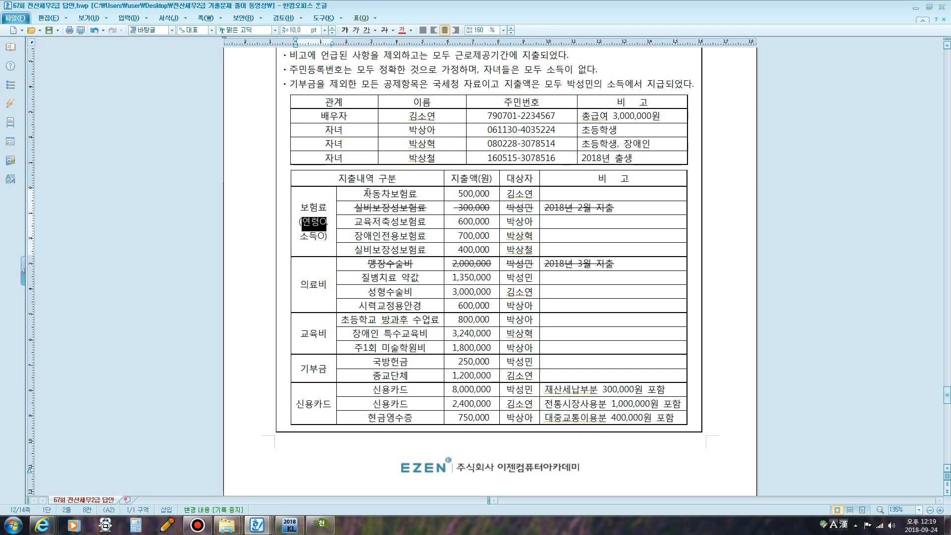
left_click_drag(367, 191, 517, 195)
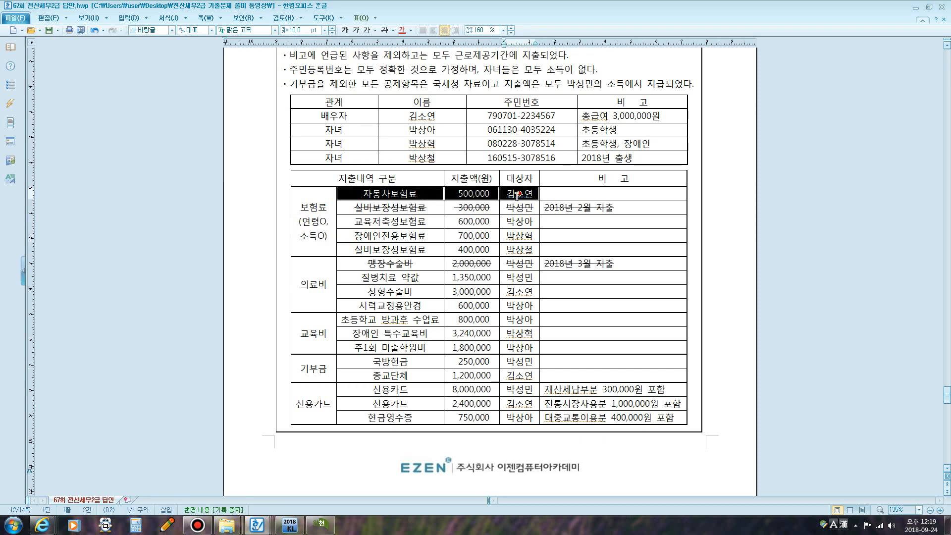
- Make the 자동차보험료 row red and strike through the 교육저축성보험료 row
left_click(411, 30)
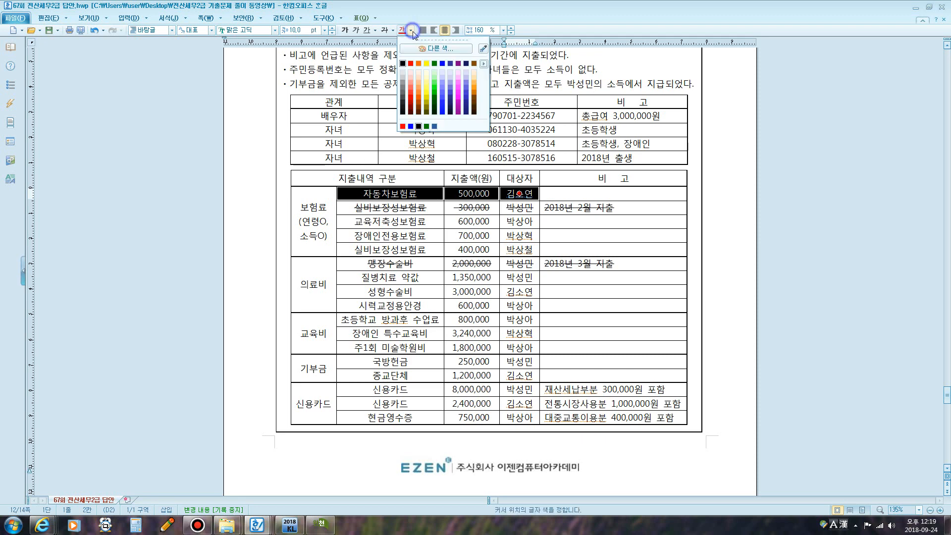
left_click(412, 64)
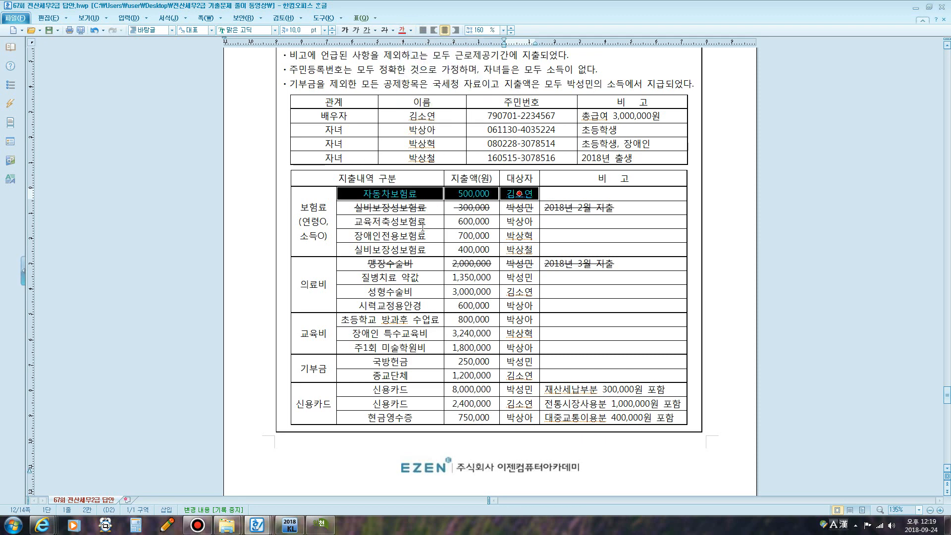
left_click(384, 221)
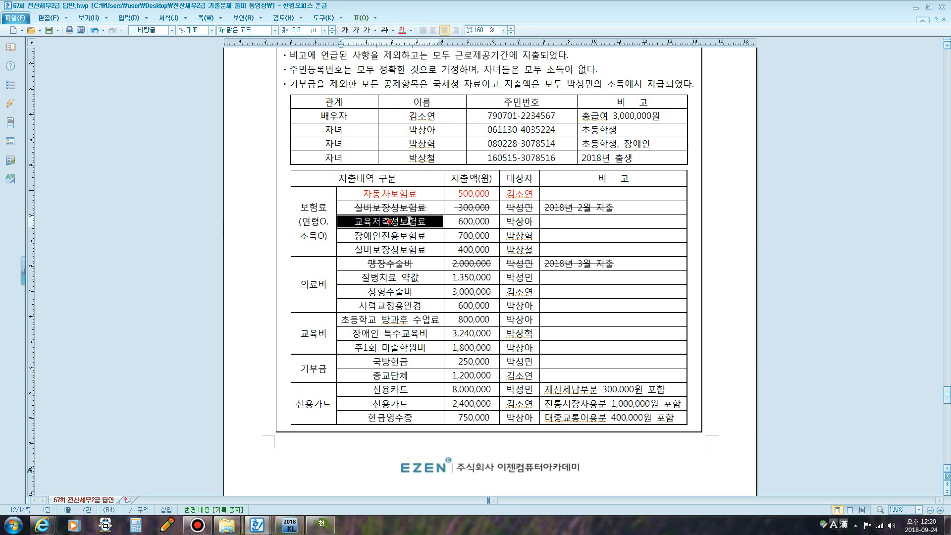
left_click(363, 223)
left_click_drag(363, 223, 520, 220)
left_click(384, 30)
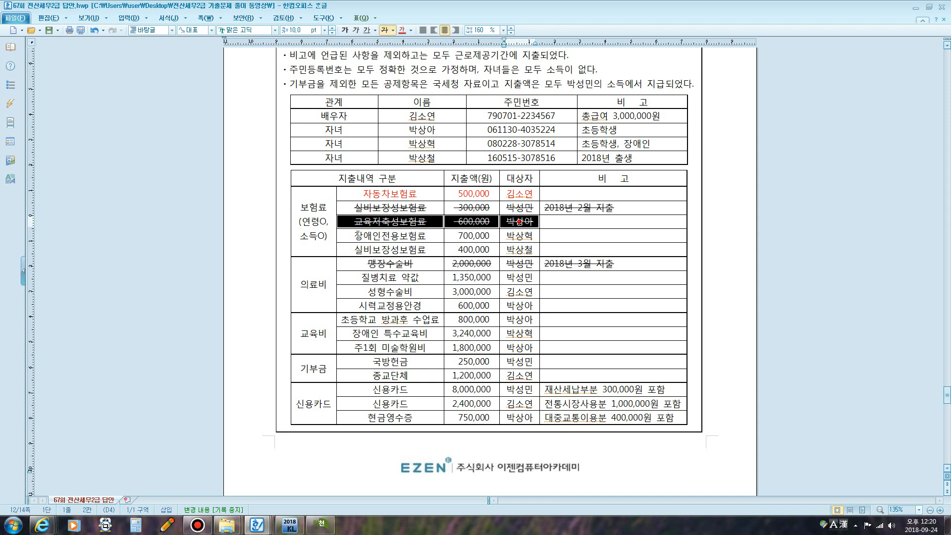
- Make the 장애인전용보험료 and 실비보장성보험료 rows red
left_click_drag(357, 235, 510, 235)
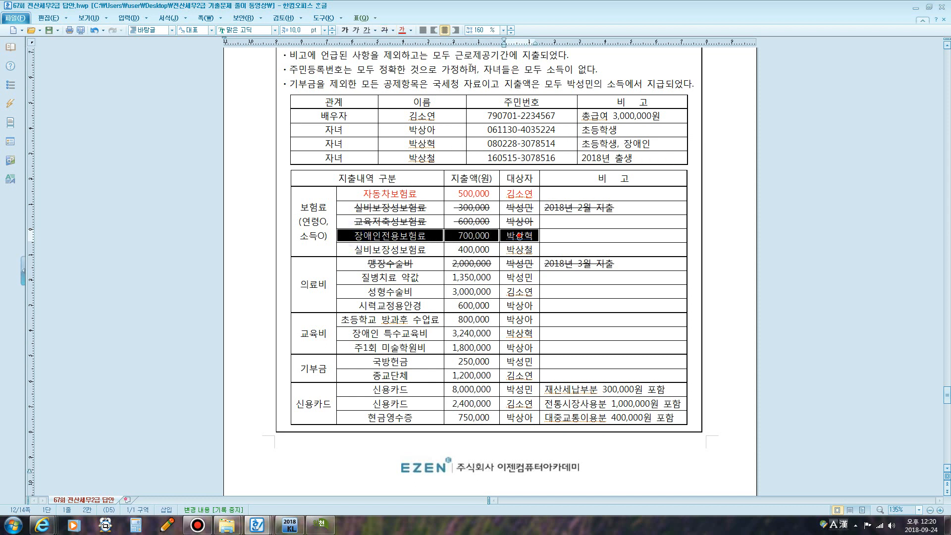
left_click(403, 29)
left_click(390, 236)
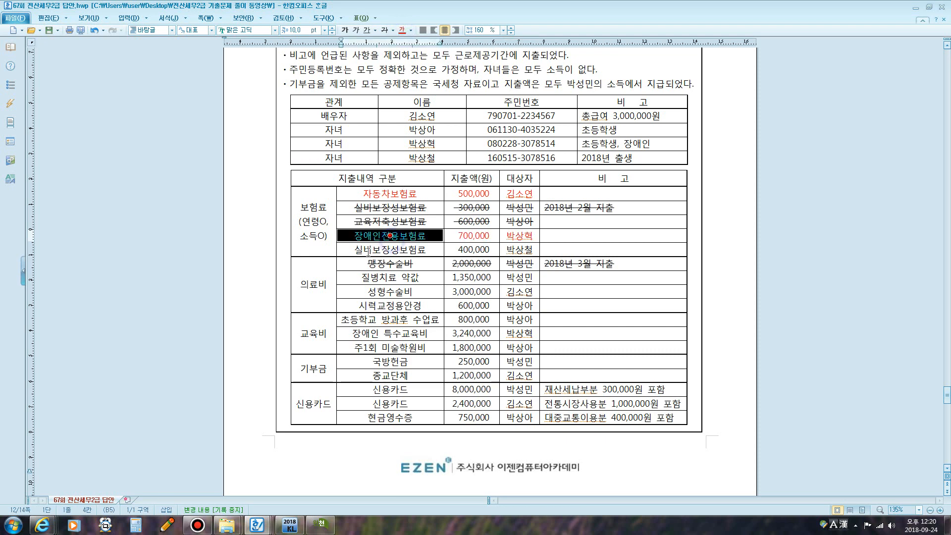
left_click_drag(360, 251, 510, 247)
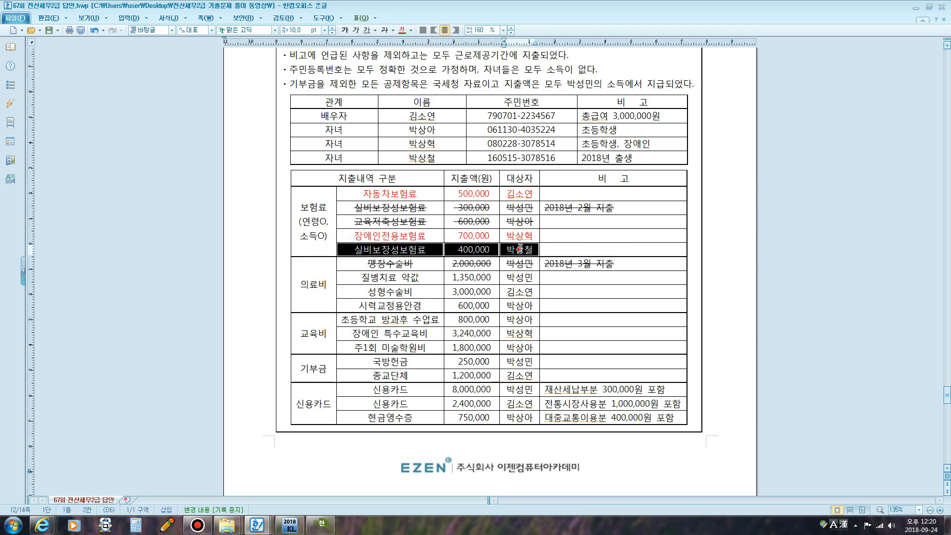
left_click(403, 31)
left_click(586, 218)
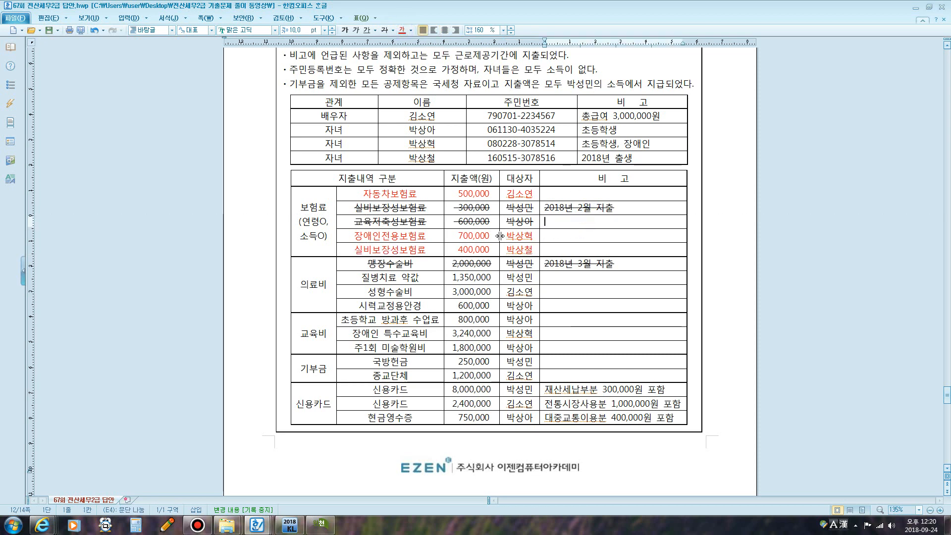
- Review the red 자동차보험료 entry and its 400,000 and 700,000 amounts
left_click(399, 192)
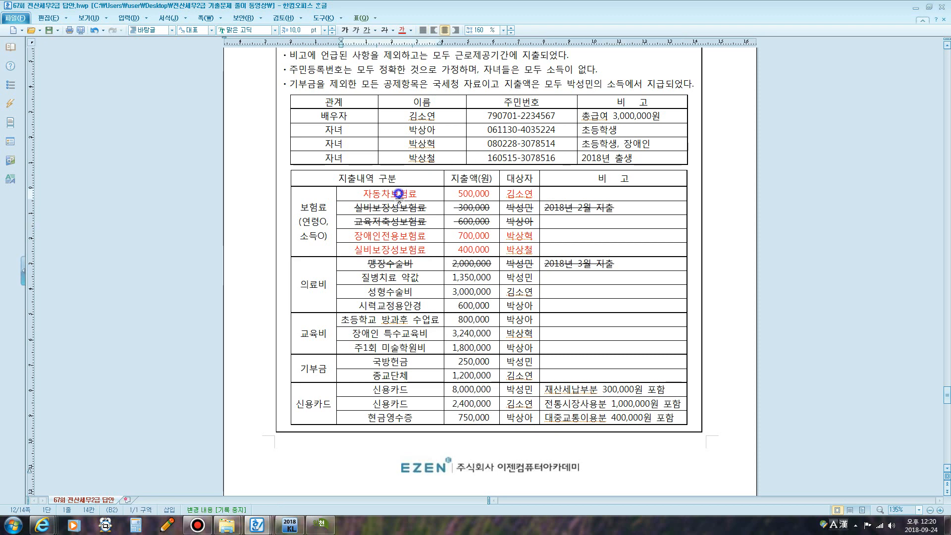
left_click(465, 196)
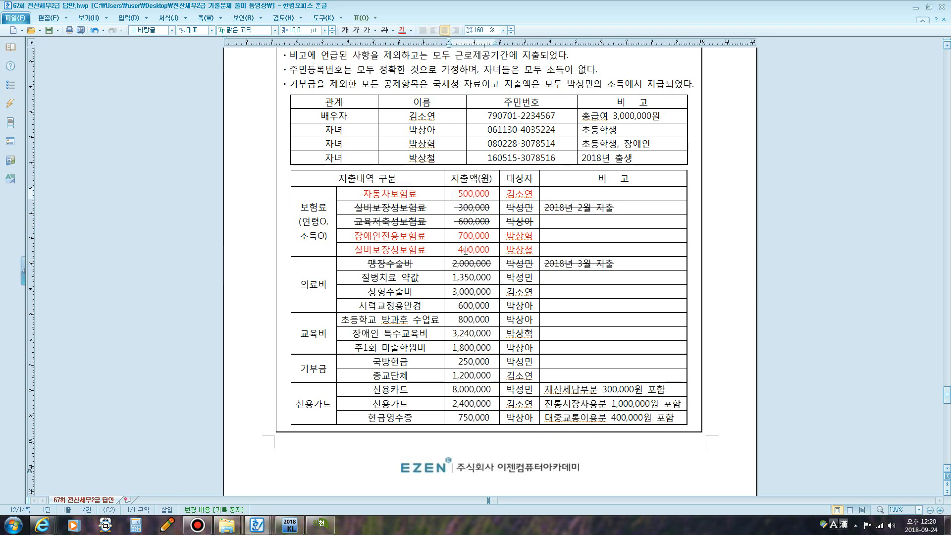
left_click(467, 249)
left_click(467, 236)
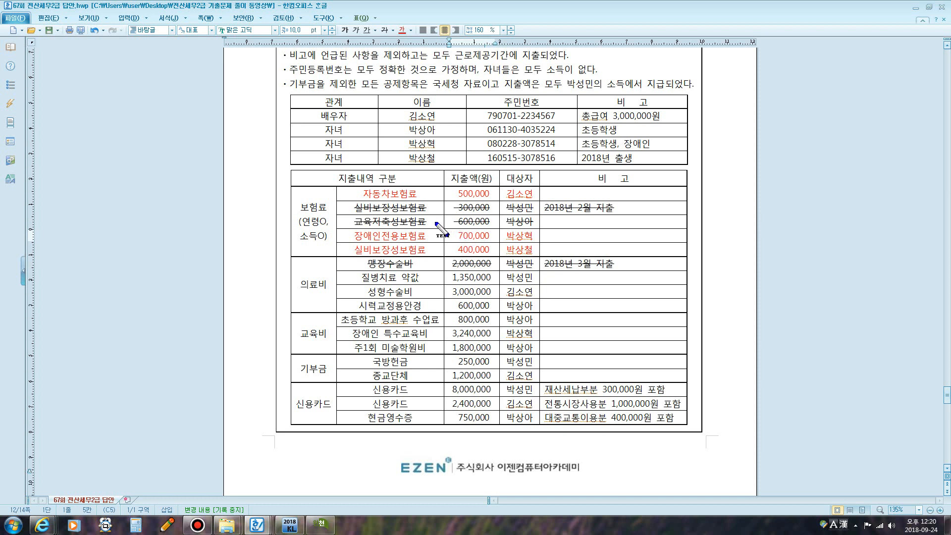
key("F12")
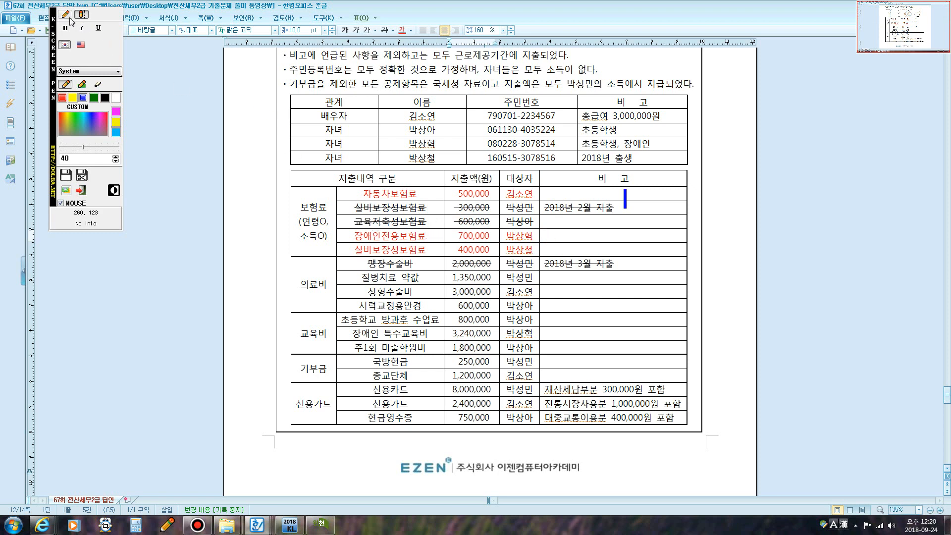
left_click(65, 14)
mouse_move(545, 216)
left_mouse_down()
mouse_move(625, 221)
mouse_move(592, 198)
mouse_move(548, 200)
mouse_move(546, 214)
left_mouse_up()
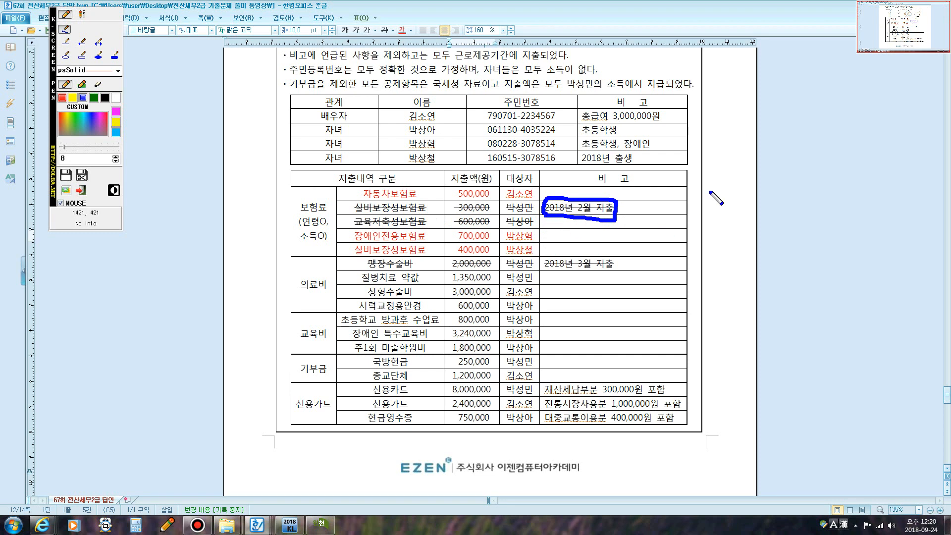
left_click_drag(707, 117, 729, 432)
mouse_move(704, 86)
left_mouse_down()
mouse_move(696, 119)
mouse_move(748, 142)
left_mouse_up()
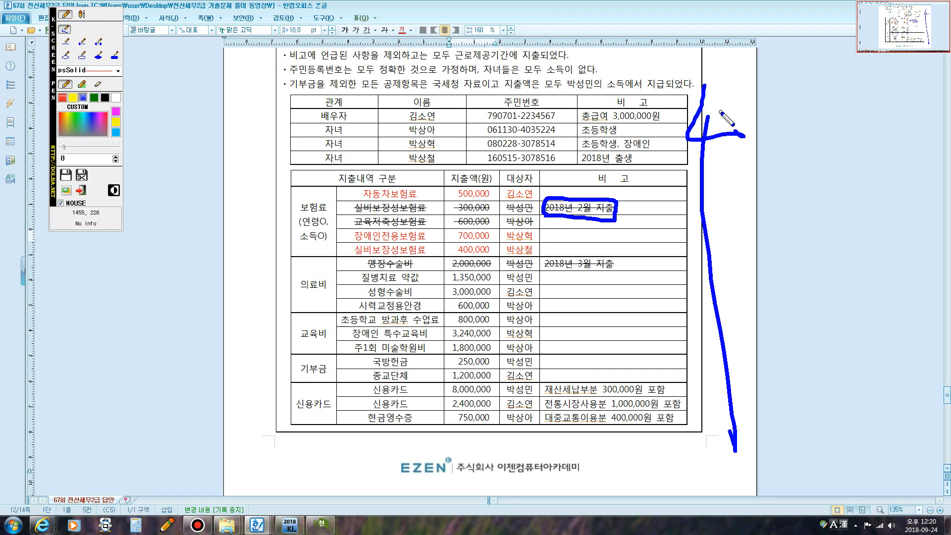
left_click_drag(723, 111, 694, 169)
left_click_drag(765, 122, 670, 194)
left_click_drag(752, 144, 752, 188)
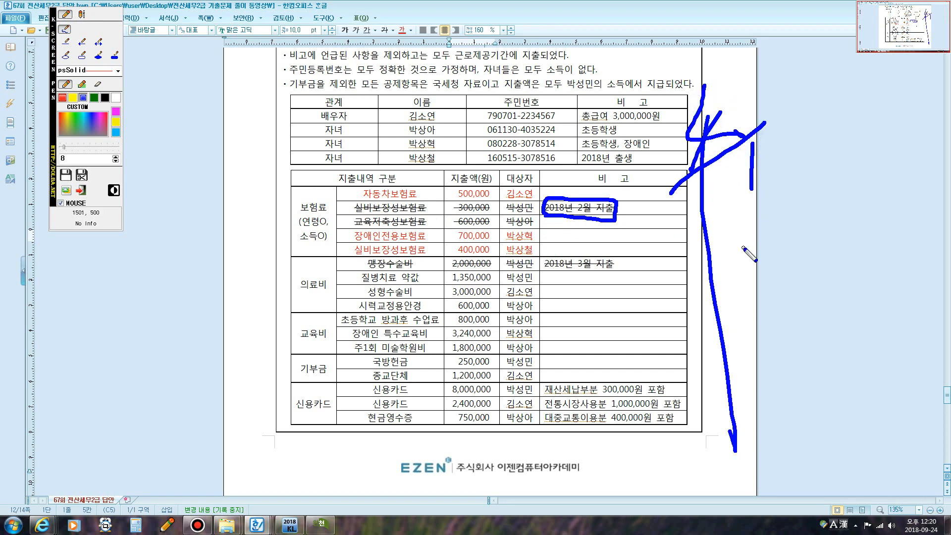
mouse_move(692, 194)
left_mouse_down()
mouse_move(624, 195)
mouse_move(564, 244)
left_mouse_up()
left_click_drag(572, 173, 629, 254)
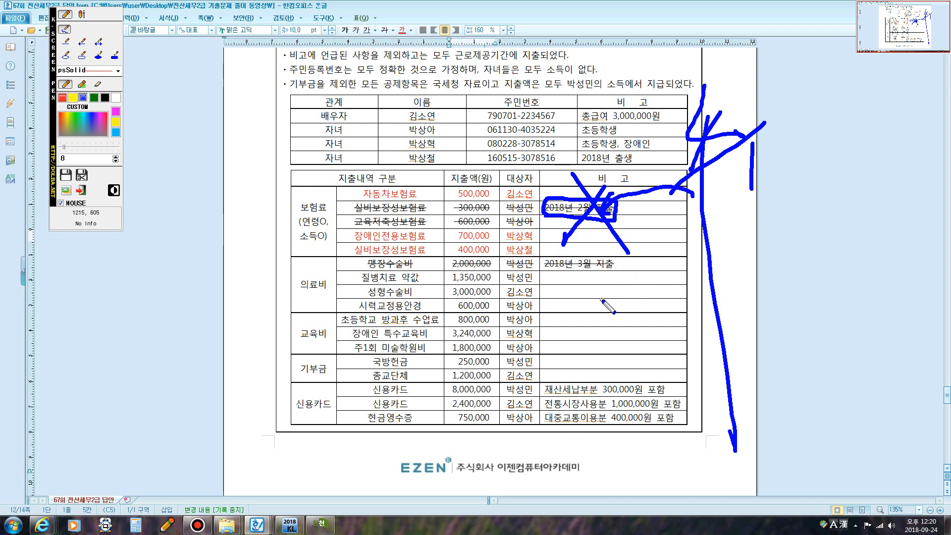
key("Escape")
scroll(544, 268, "down", 1)
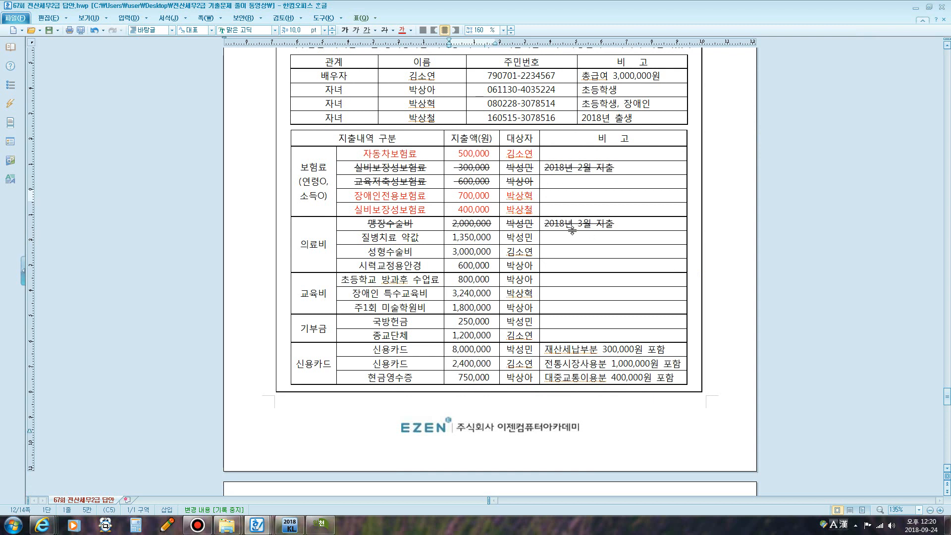
- Make the 질병치료 약값 row red and strike through the 성형수술비 row
left_click_drag(543, 224, 614, 224)
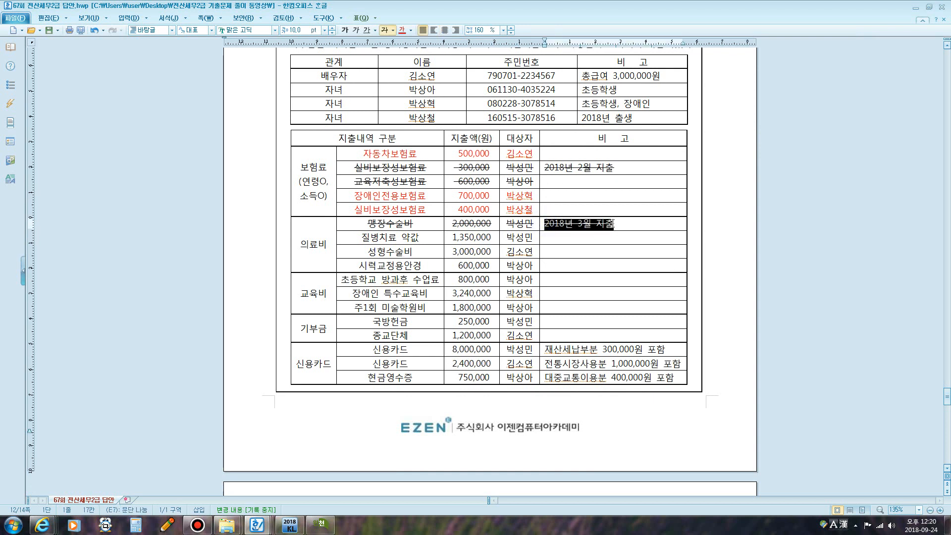
left_click(520, 250)
left_click_drag(361, 238, 520, 238)
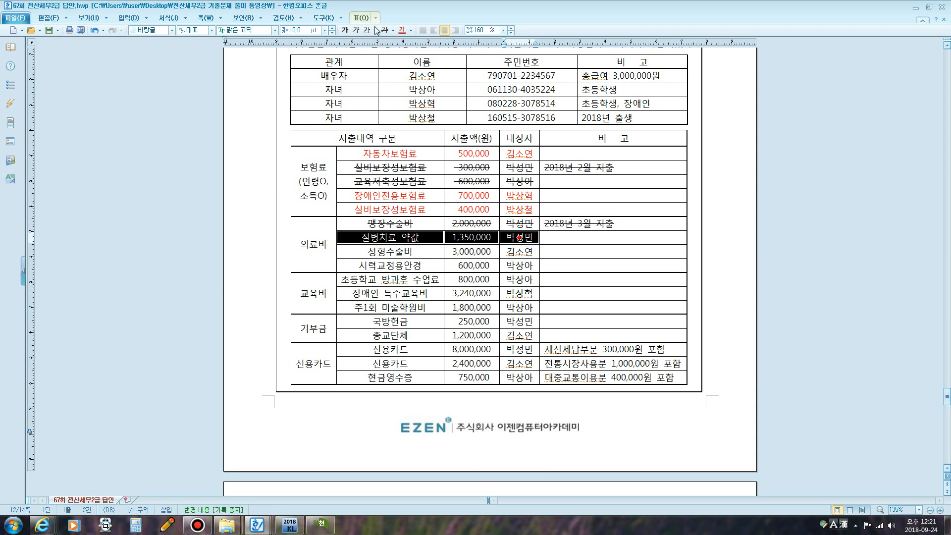
left_click(402, 29)
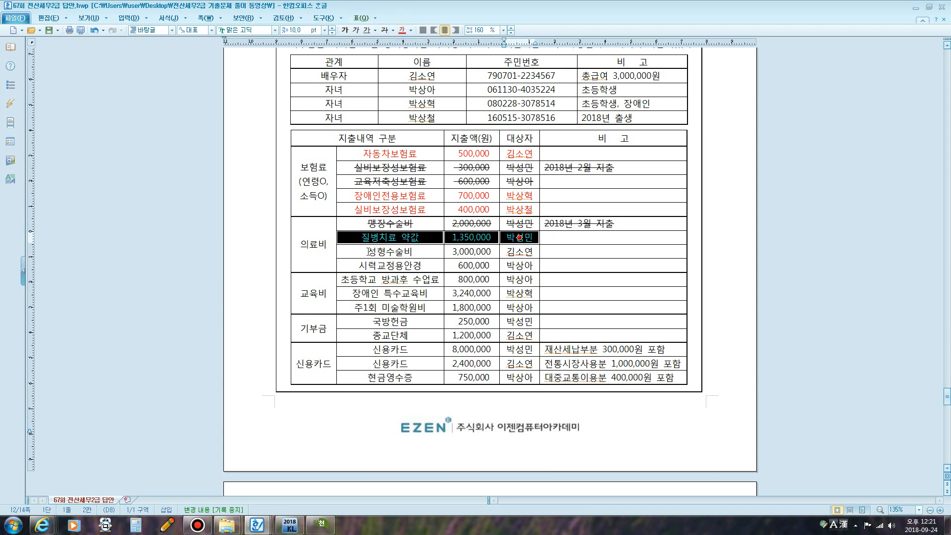
left_click(391, 251)
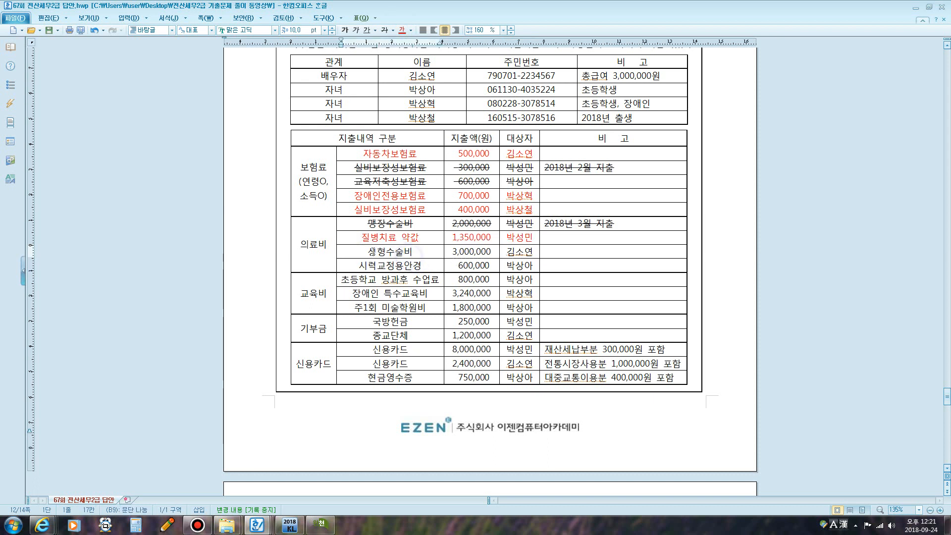
left_click_drag(371, 251, 519, 252)
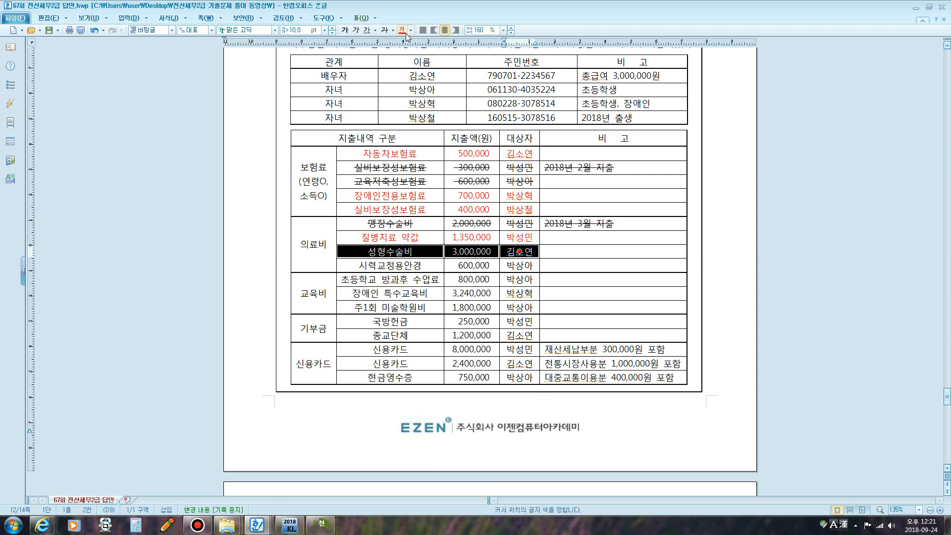
left_click(384, 29)
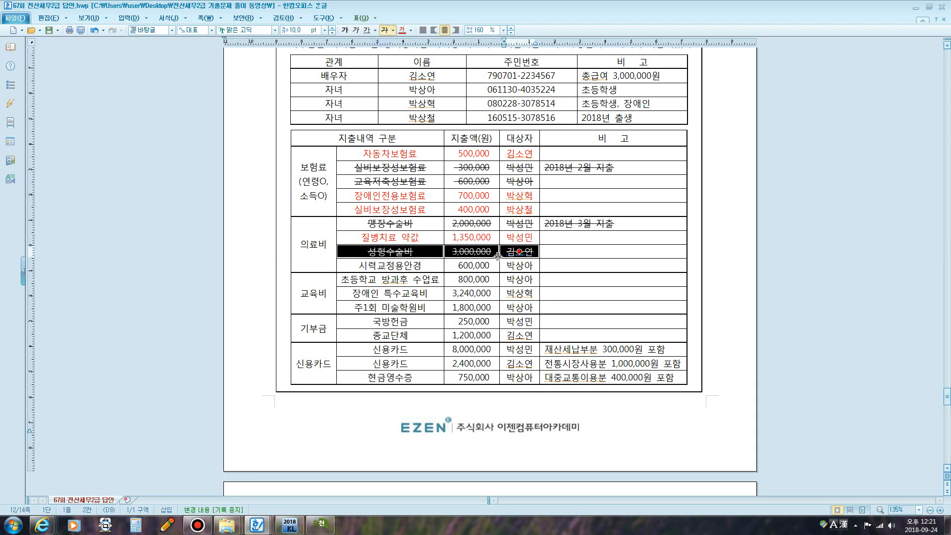
- Make the 시력교정용안경 row red and add '1인당 50만원 한도' beneath it
left_click(551, 256)
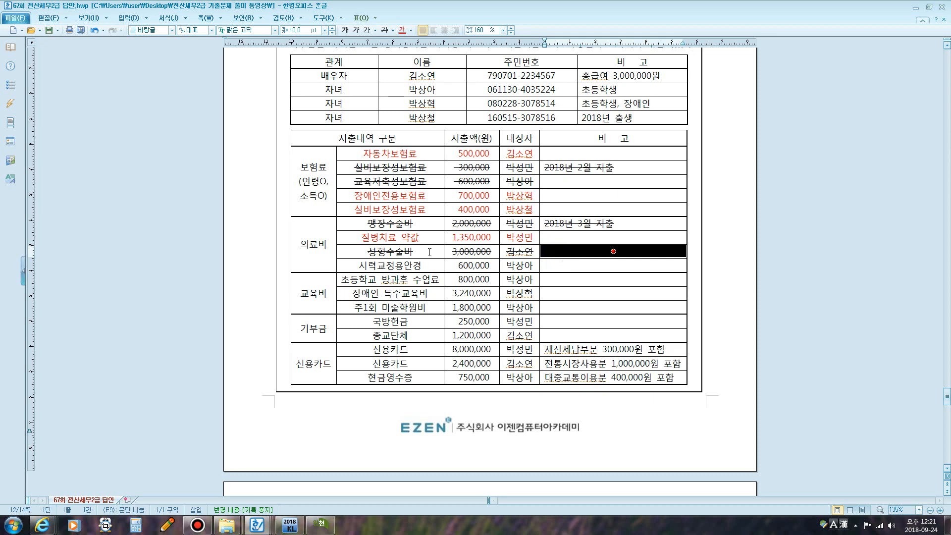
scroll(449, 269, "up", 5)
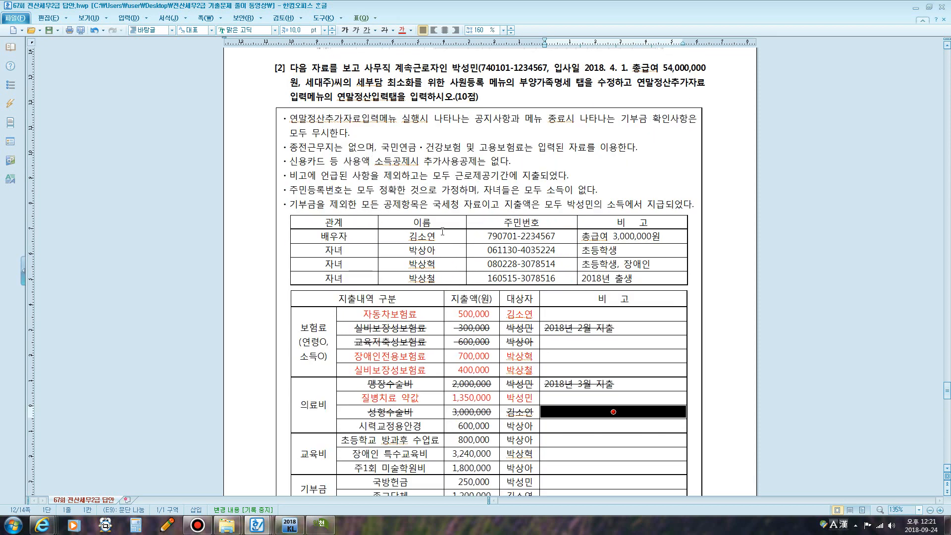
scroll(443, 231, "down", 5)
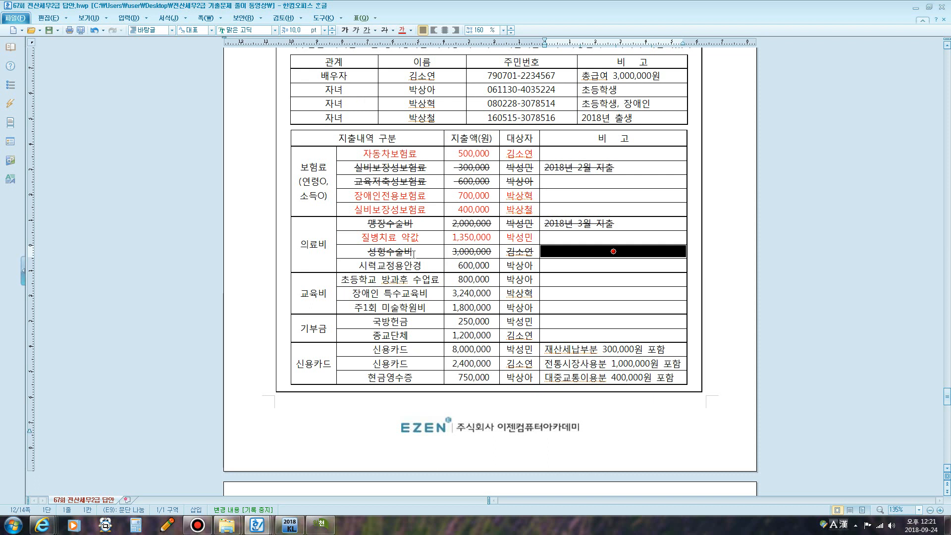
left_click_drag(350, 264, 509, 271)
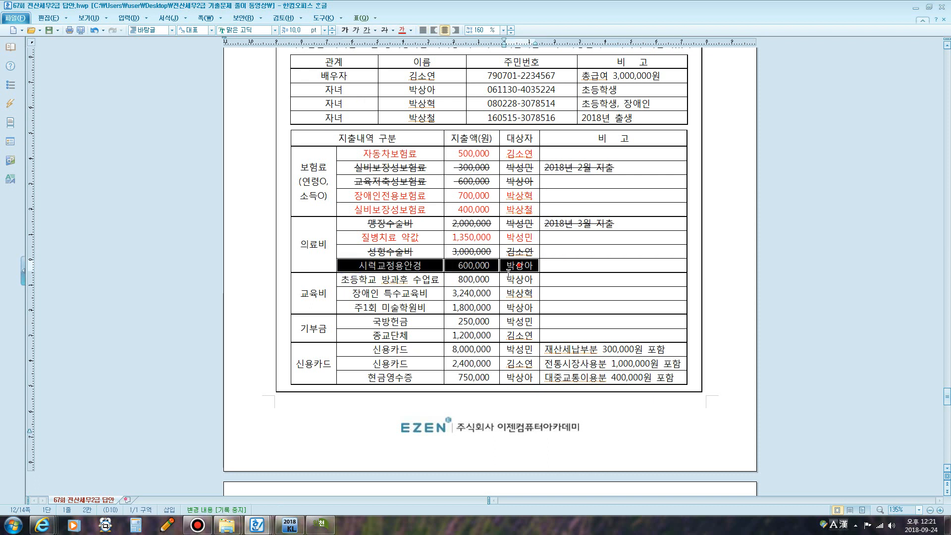
left_click(402, 29)
left_click(432, 264)
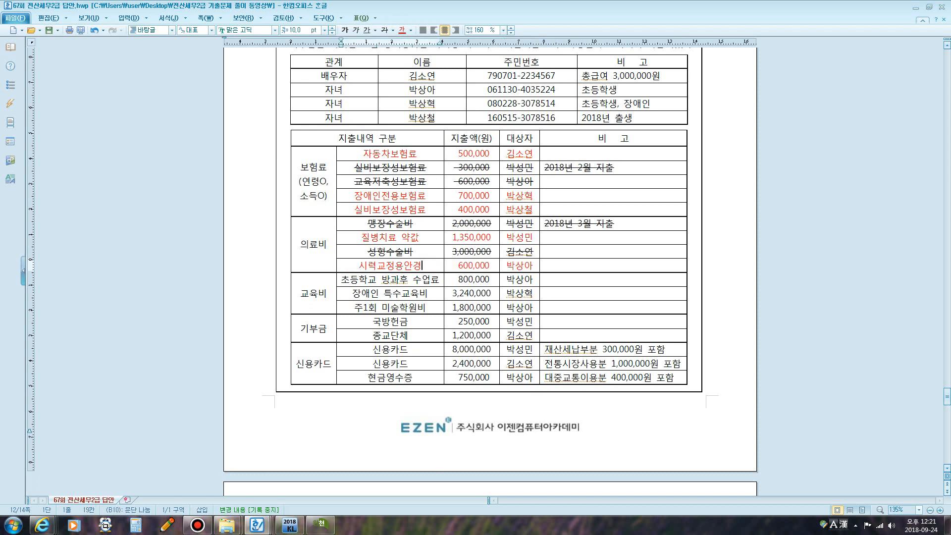
key("Return")
type("1")
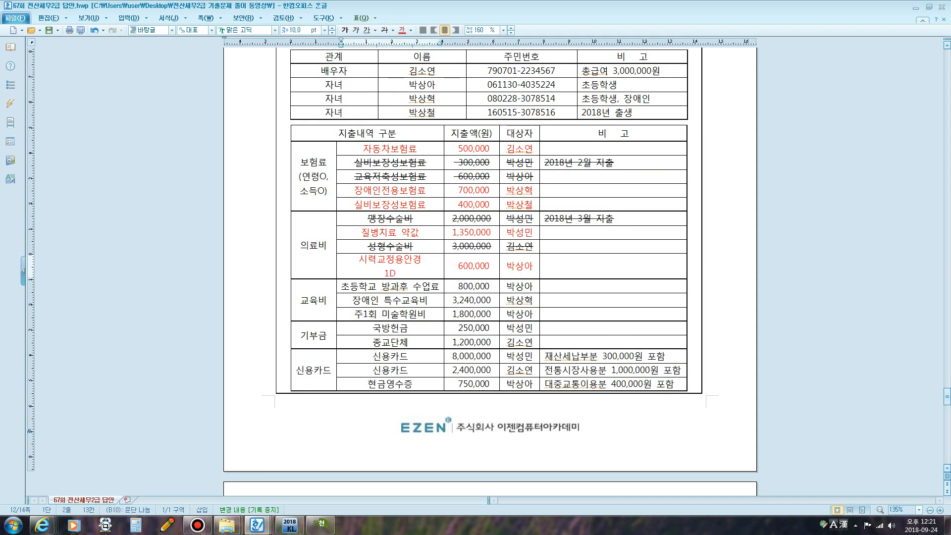
type("인당 ")
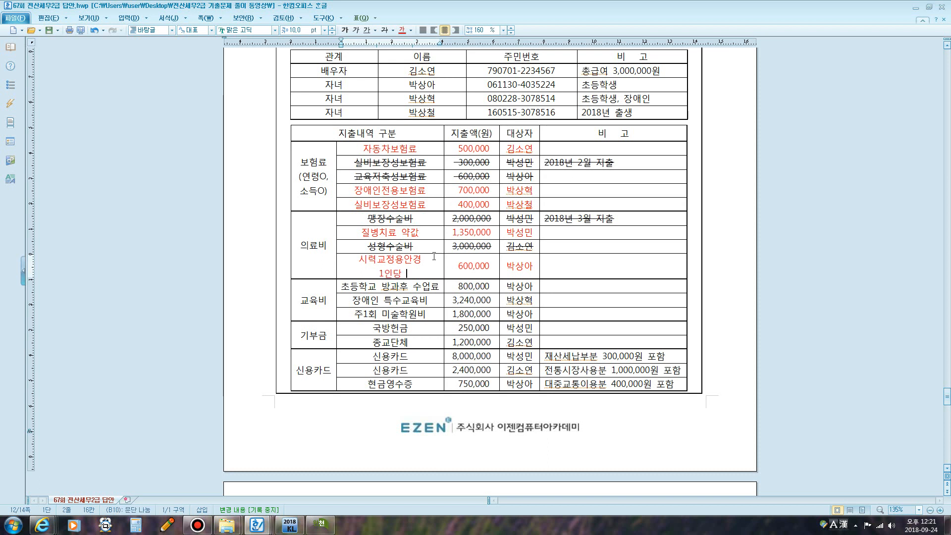
type("50만")
type("원 한")
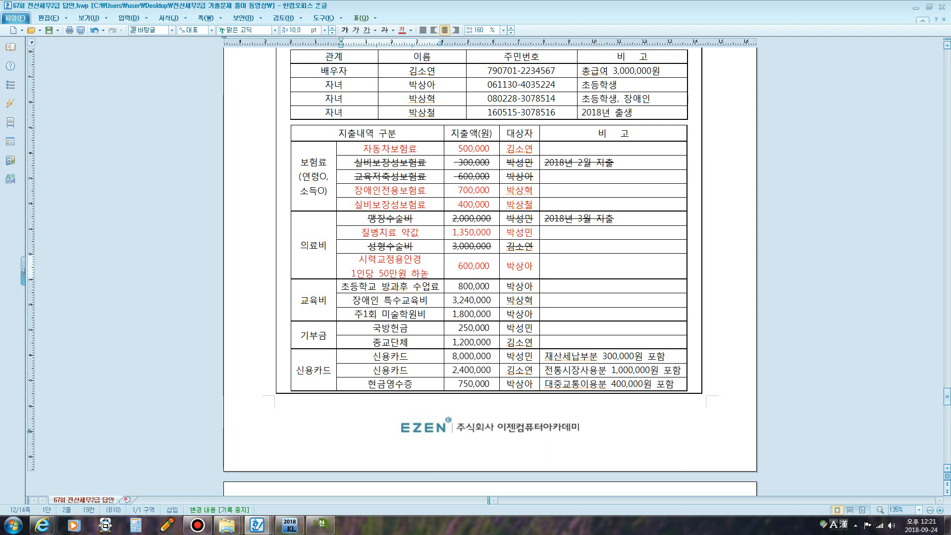
key("BackSpace")
type("한도")
- Add '(연령X, 소득X)' under 의료비 and begin the '(연령X, 소득' note under 교육비
scroll(447, 223, "down", 3)
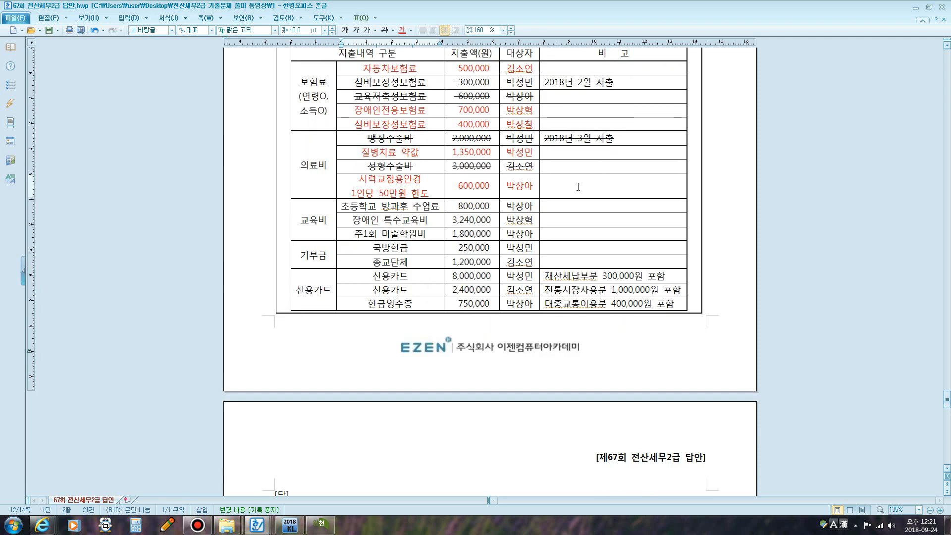
left_click(318, 175)
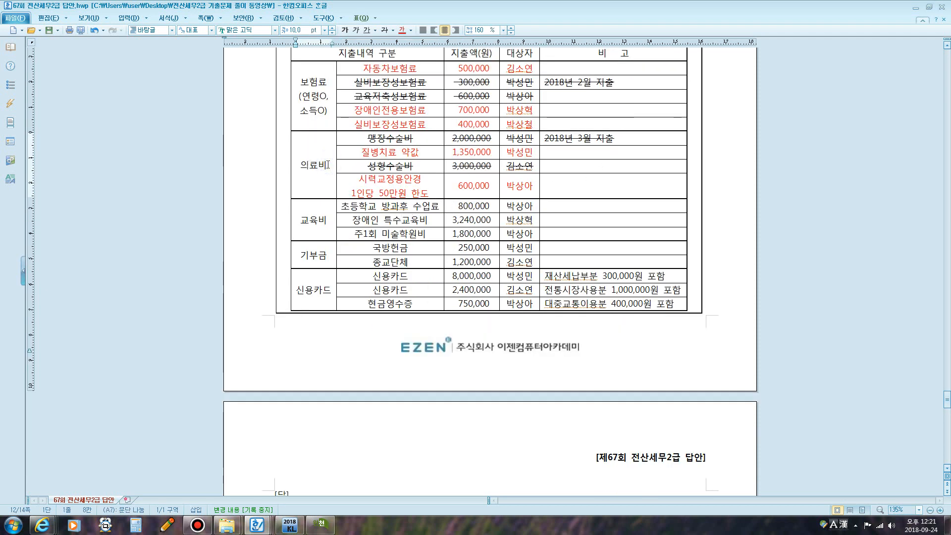
key("Return")
type("(ㅇ")
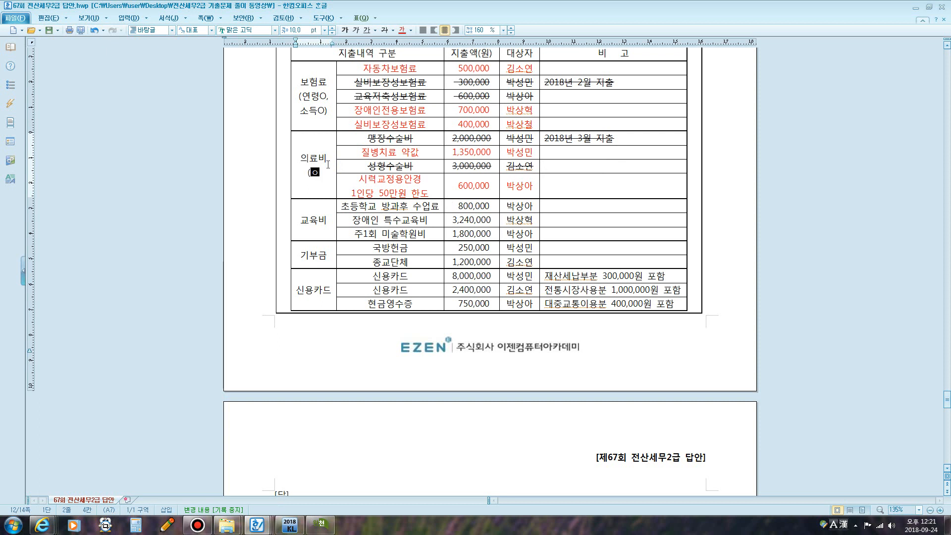
key("Hangul")
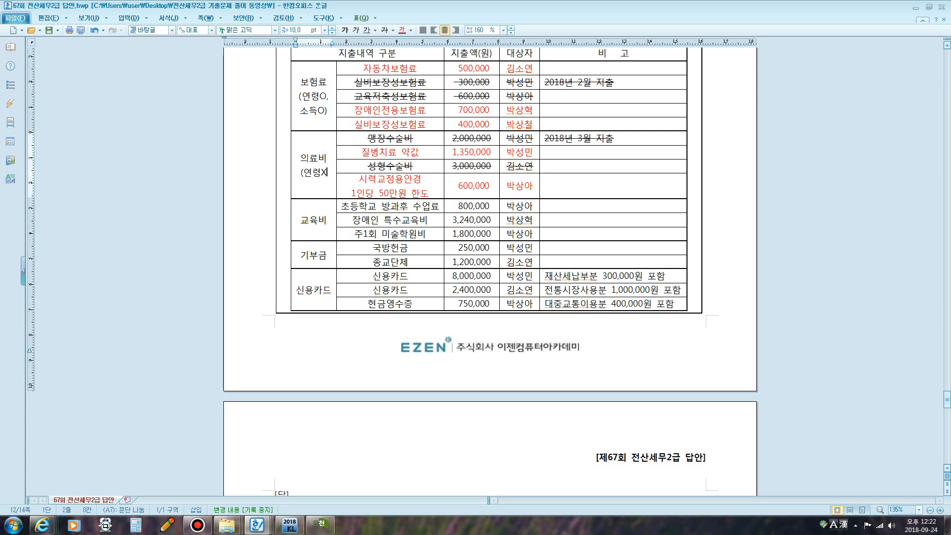
type(", ㅅ")
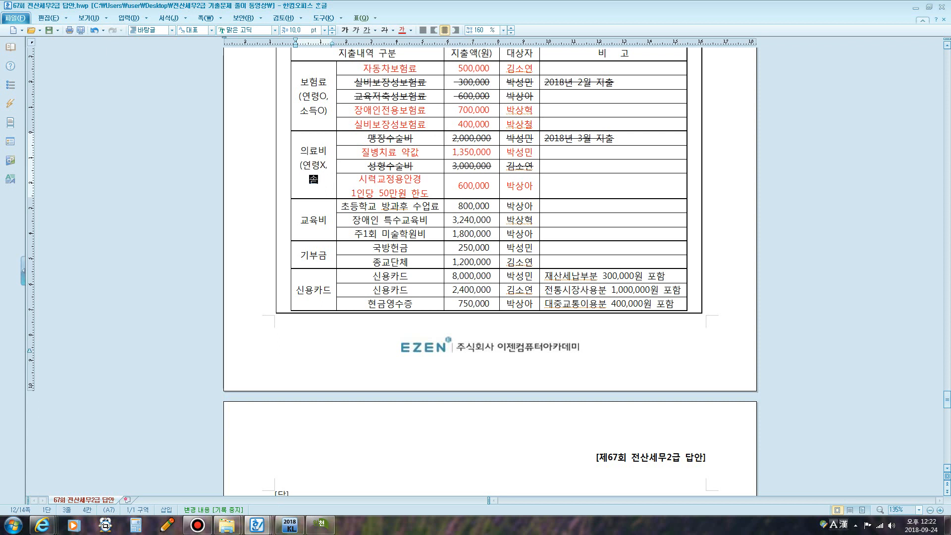
key("Hangul")
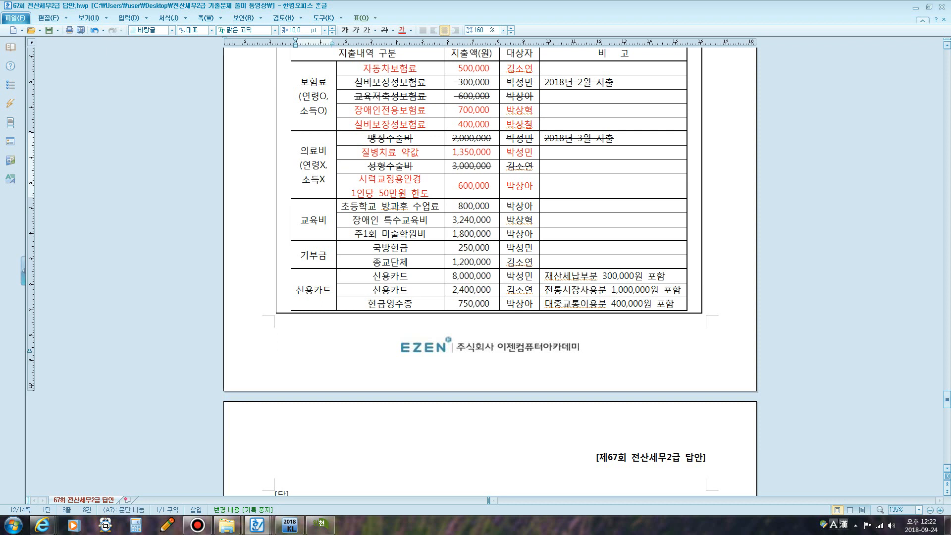
left_click(326, 212)
key("Return")
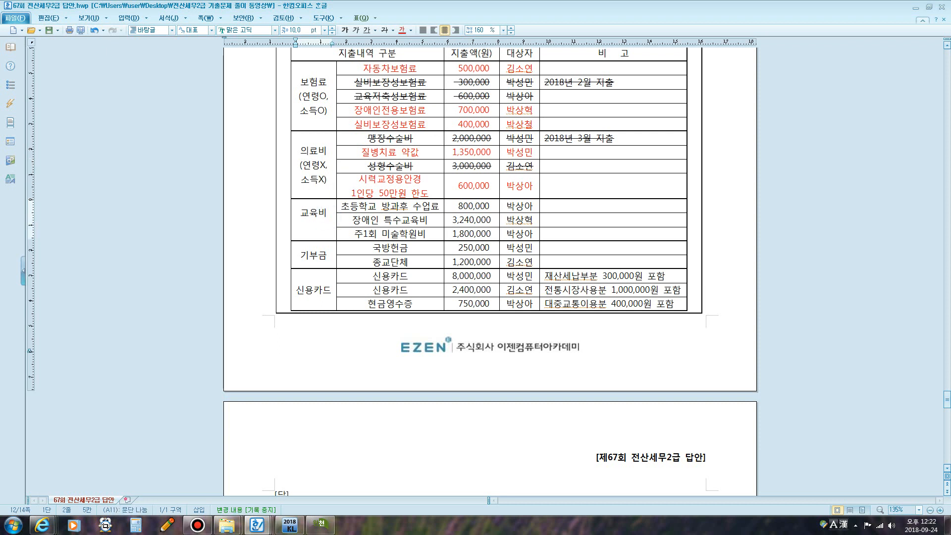
type("(ㅇ")
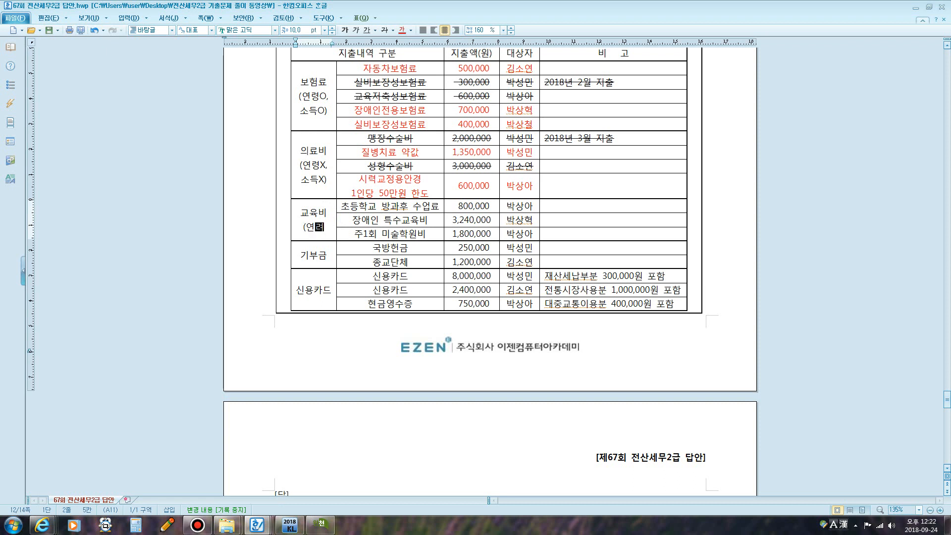
type("령X")
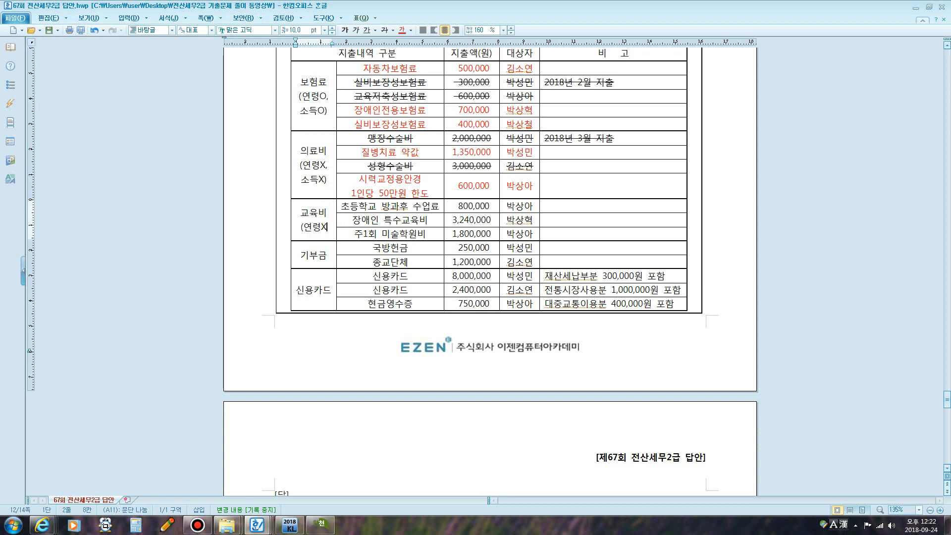
type(", 소득O")
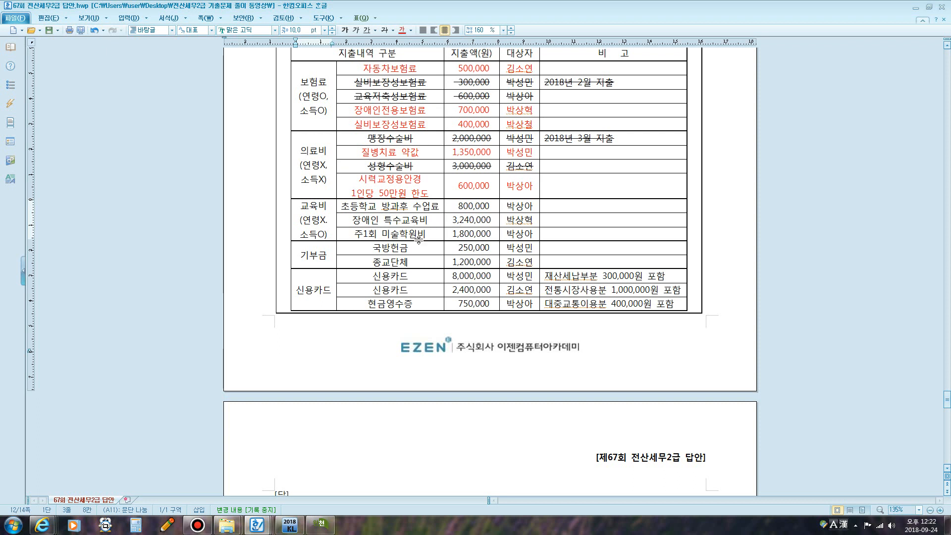
- Add the remark '학원비는 취학전 아동만 가능' to the 주1회 미술학원비 row
scroll(448, 238, "up", 3)
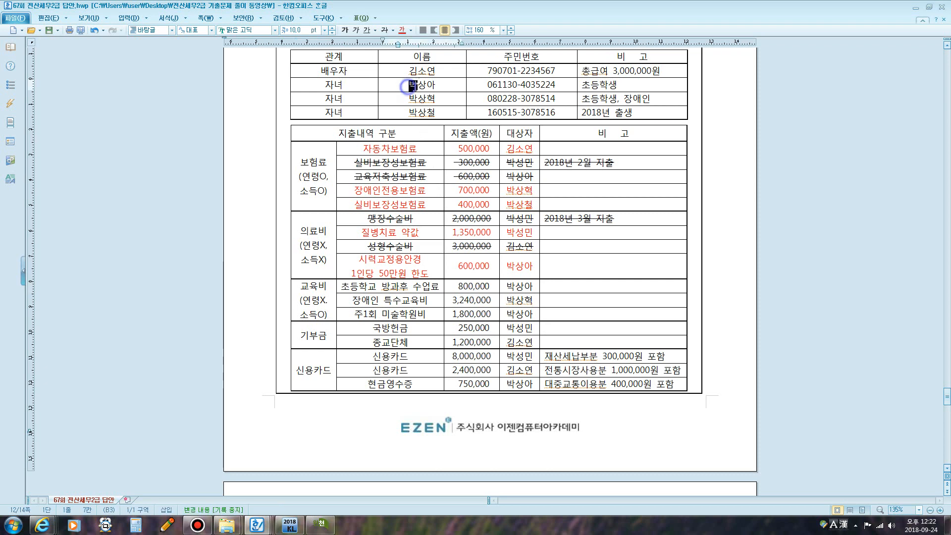
left_click_drag(407, 87, 435, 87)
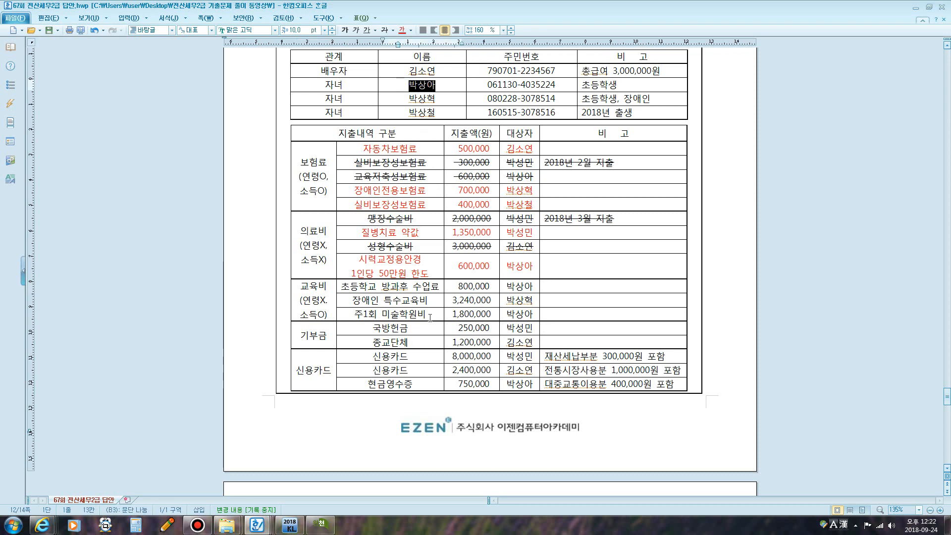
left_click(427, 315)
key("Return")
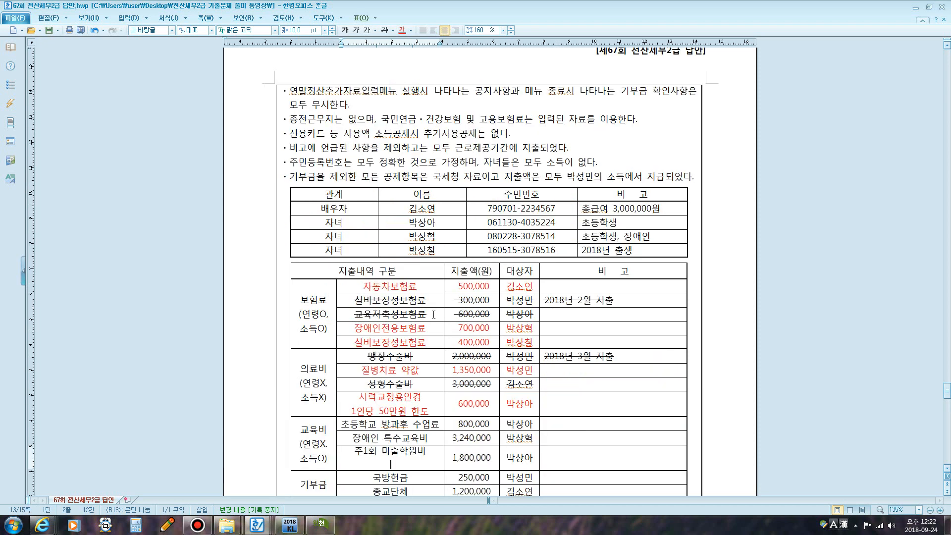
scroll(663, 93, "down", 3)
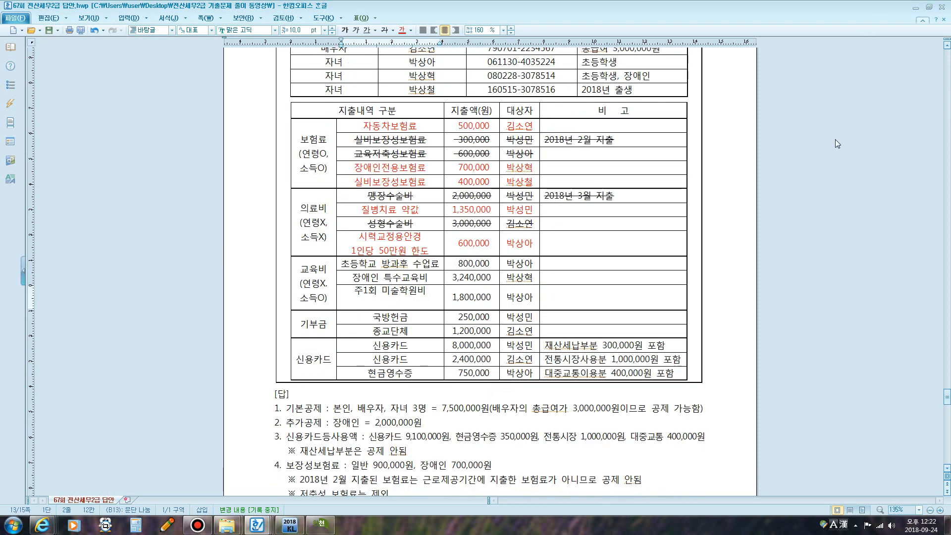
type("G")
left_click(544, 296)
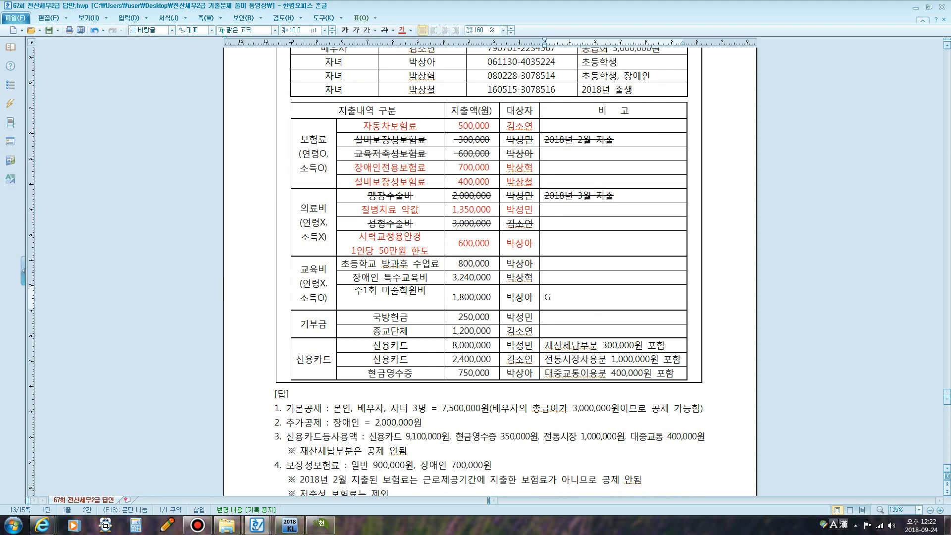
type("학원")
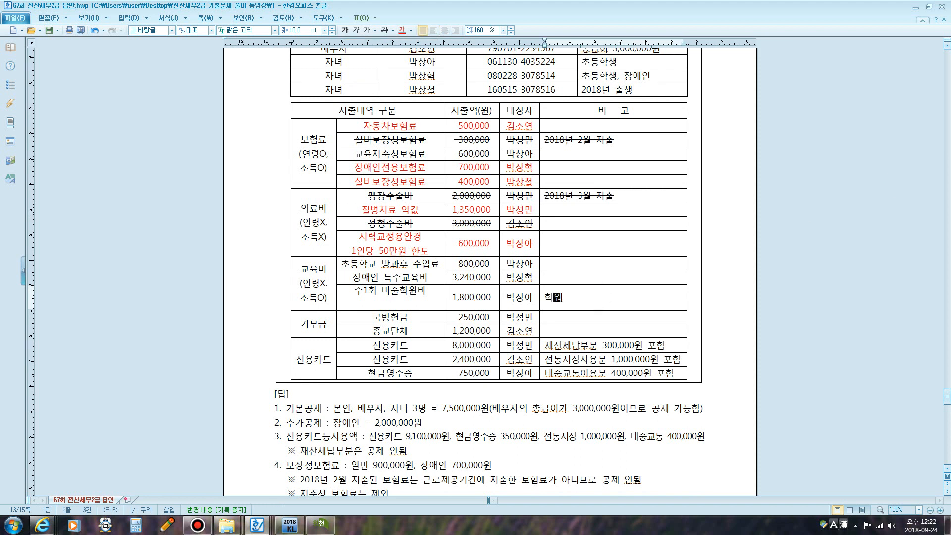
type("비는 취")
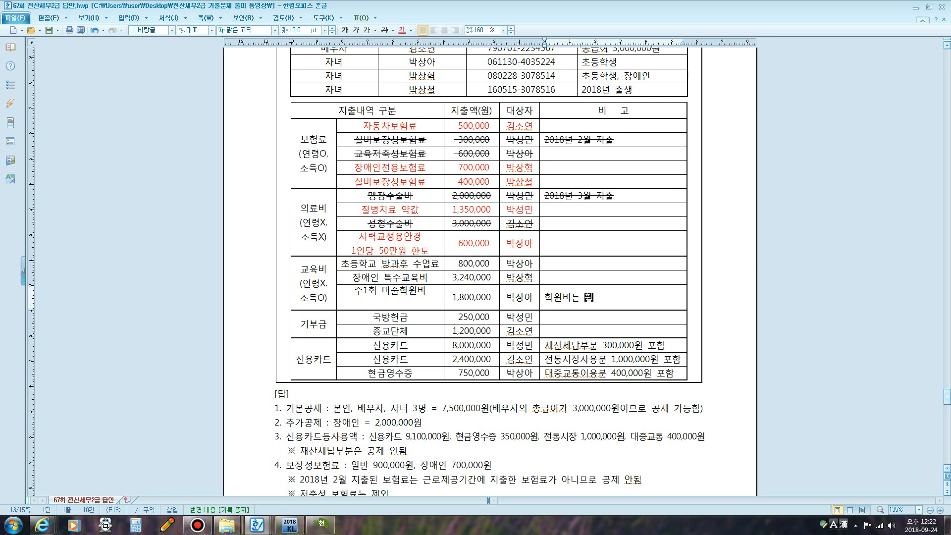
type("학지 아동만 가능")
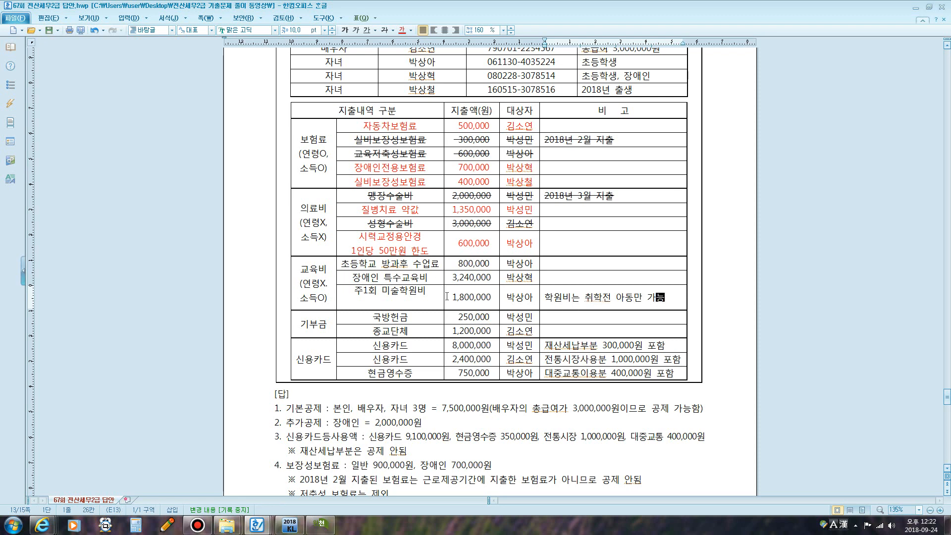
- Strike through the 주1회 미술학원비 row and block-select the 800,000 after-school amount
left_click_drag(431, 297, 518, 298)
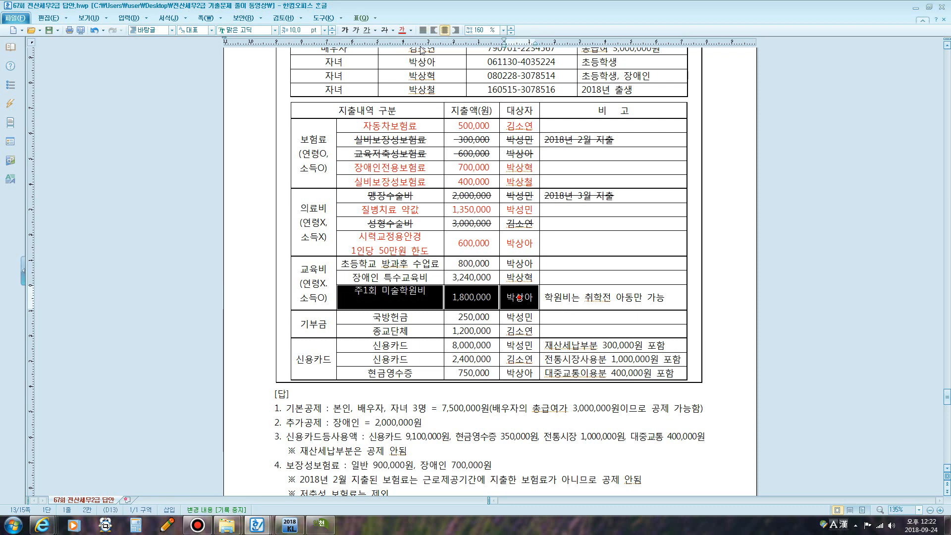
left_click(385, 29)
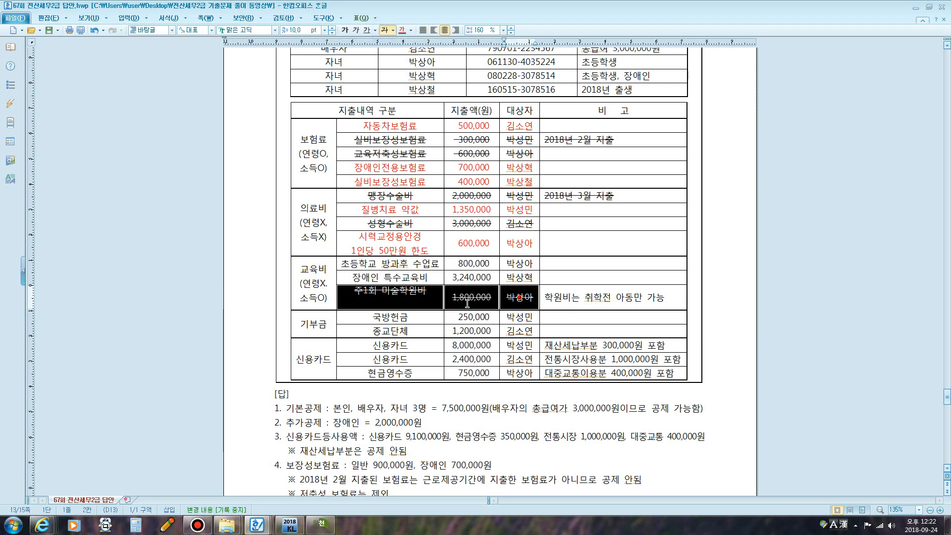
left_click(473, 266)
key("F5")
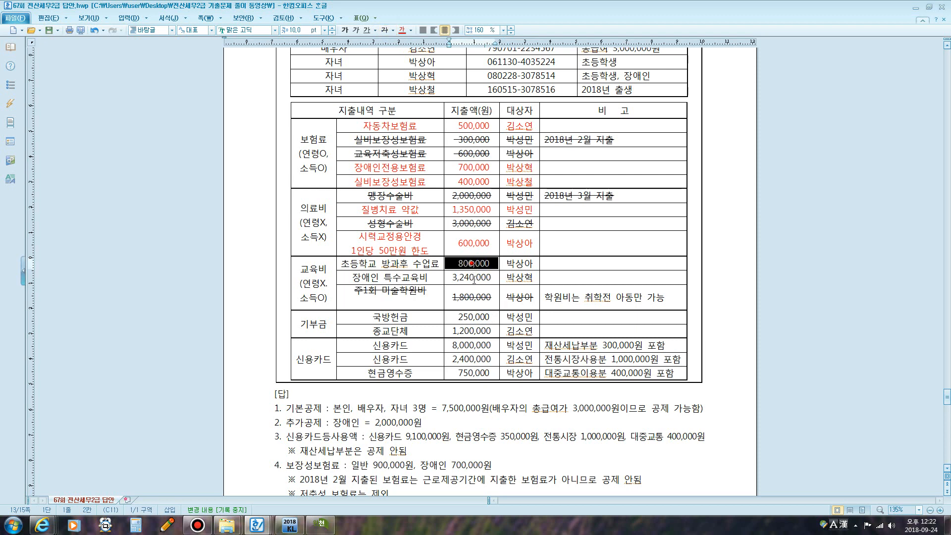
- Add '(연령X,소득X)' and '직계존속가능' on new lines under 장애인 특수교육비
left_click(473, 278)
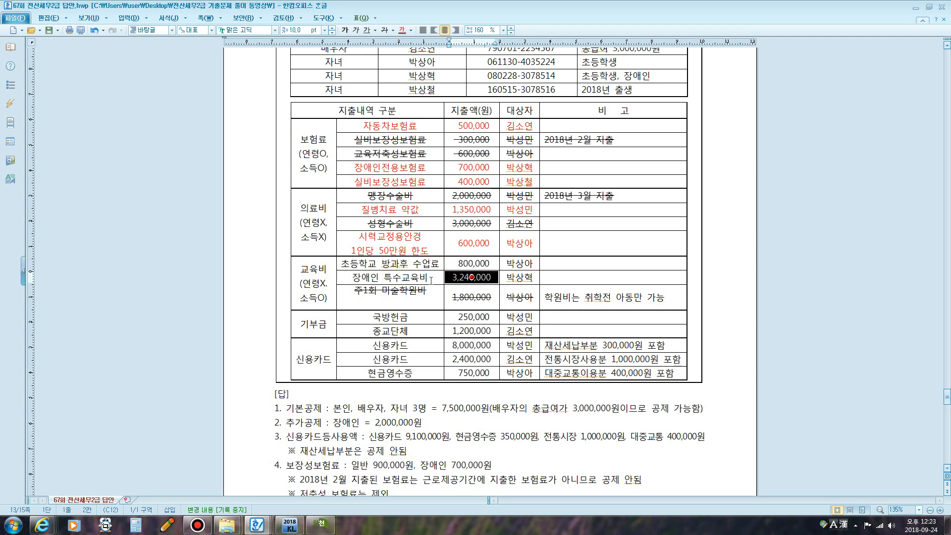
left_click(431, 281)
key("Escape")
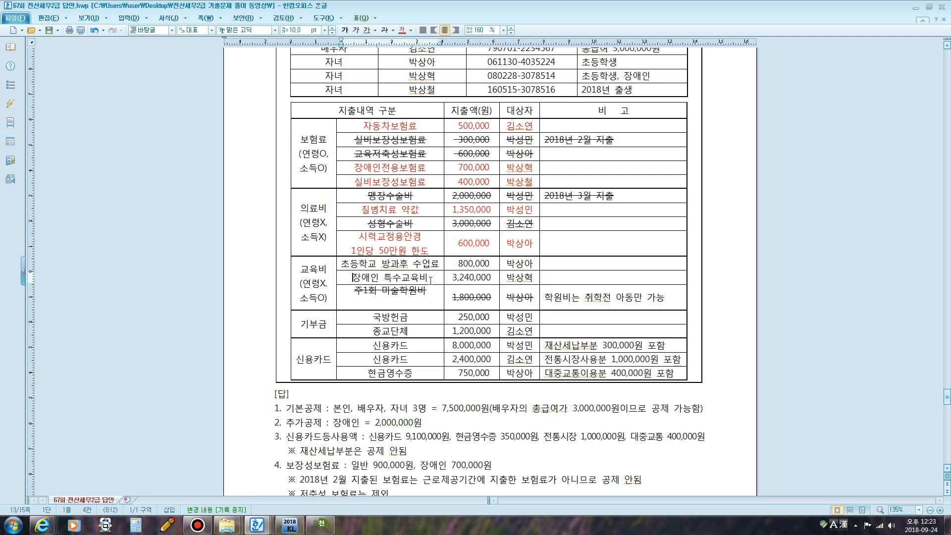
left_click(431, 281)
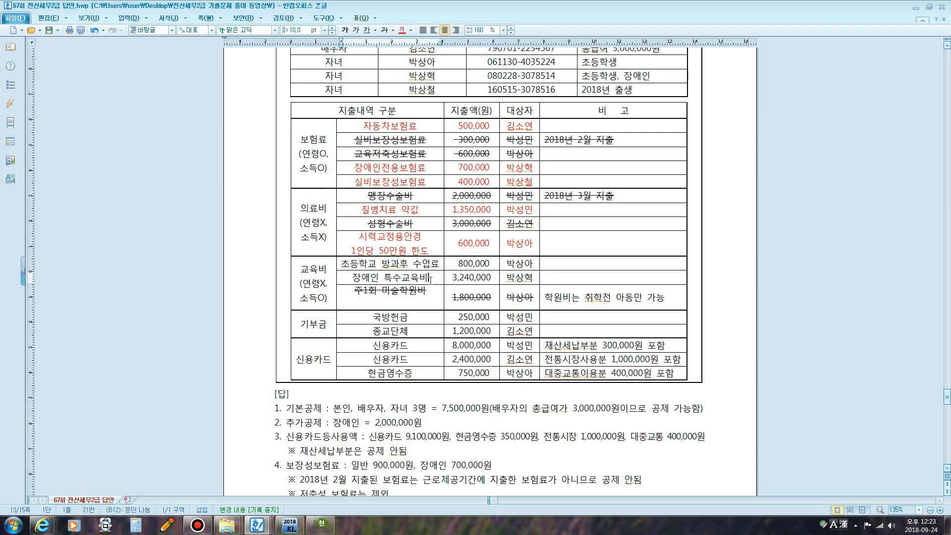
key("Return")
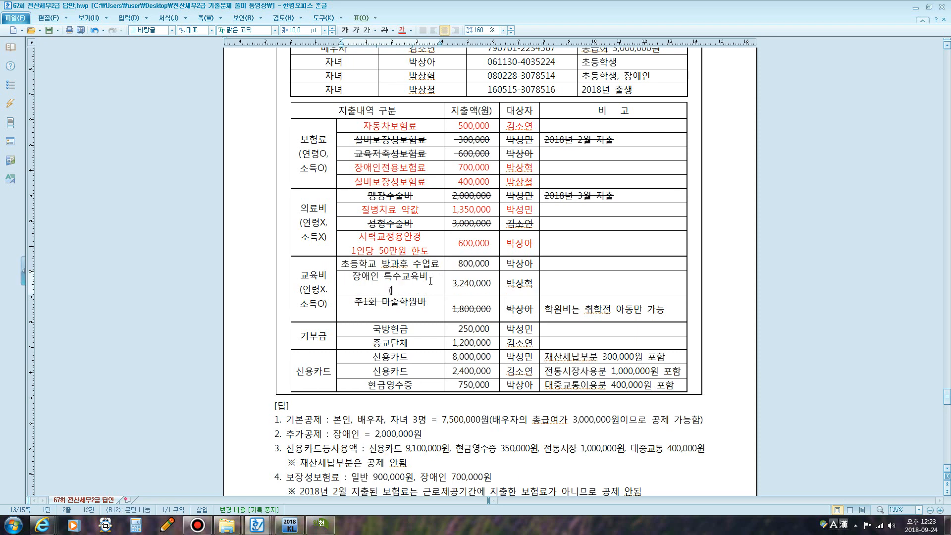
type("(연령")
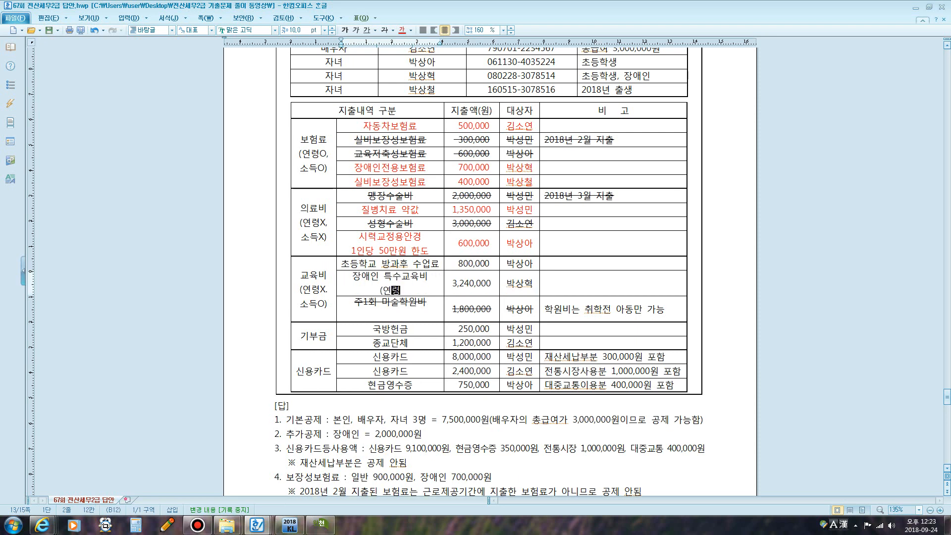
type("X,소득")
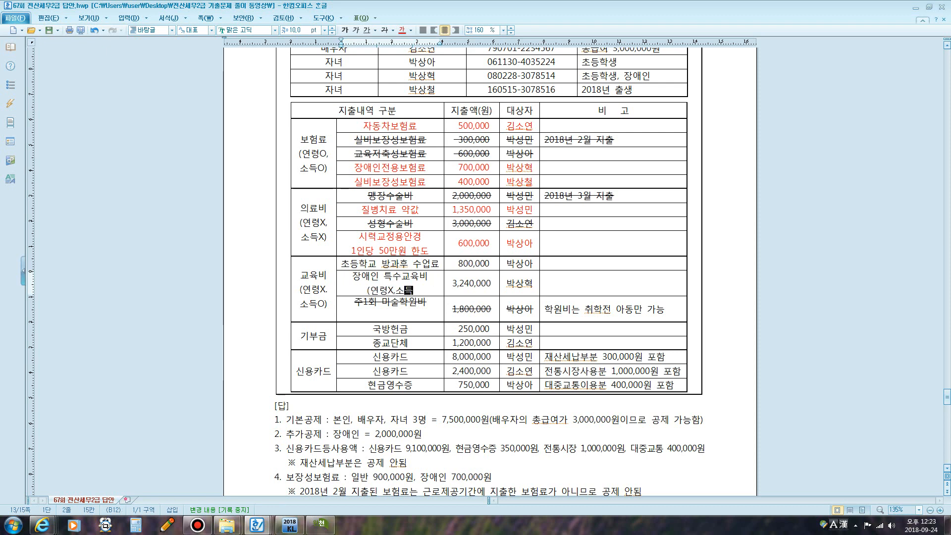
key("Right")
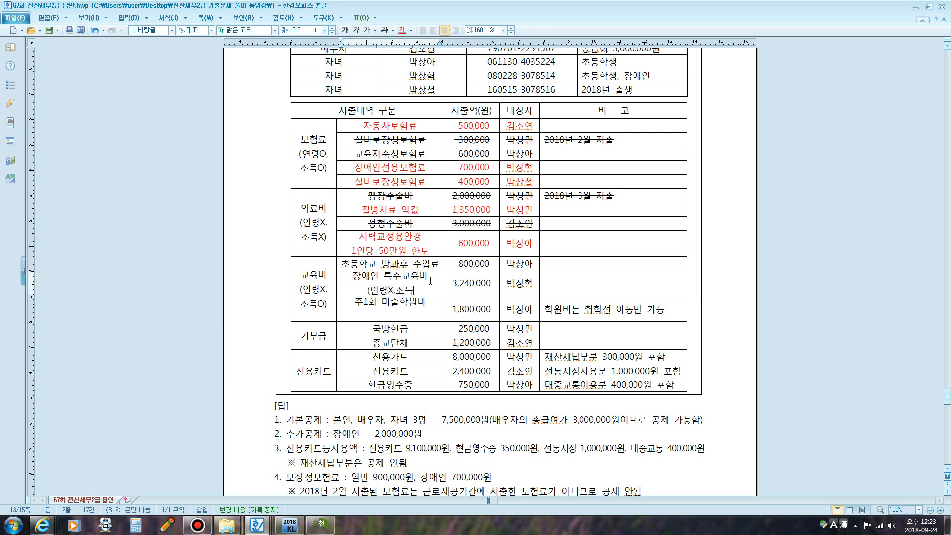
type("X)")
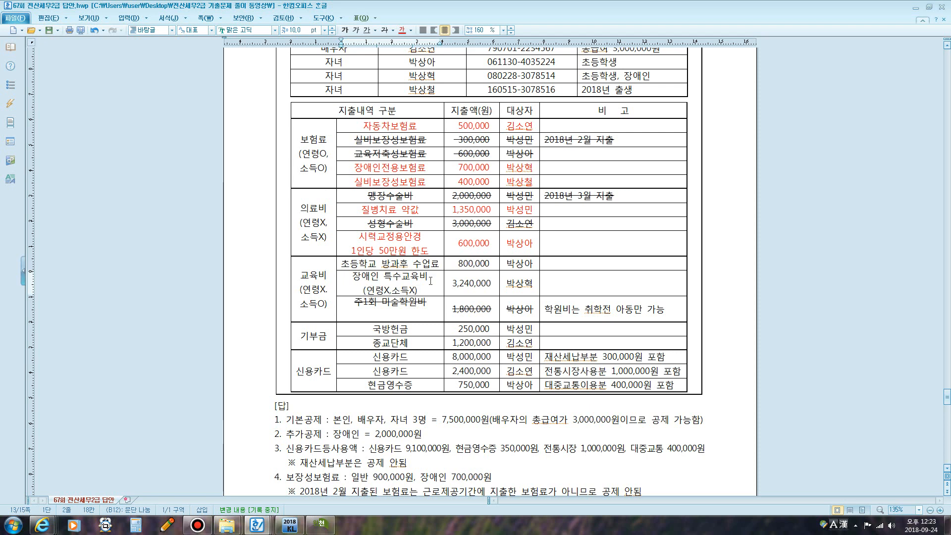
key("Return")
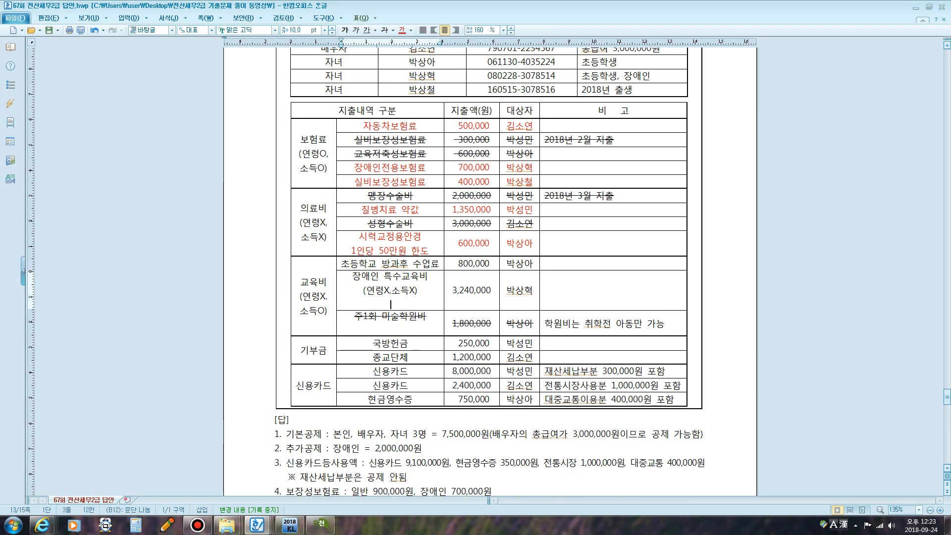
type("직접")
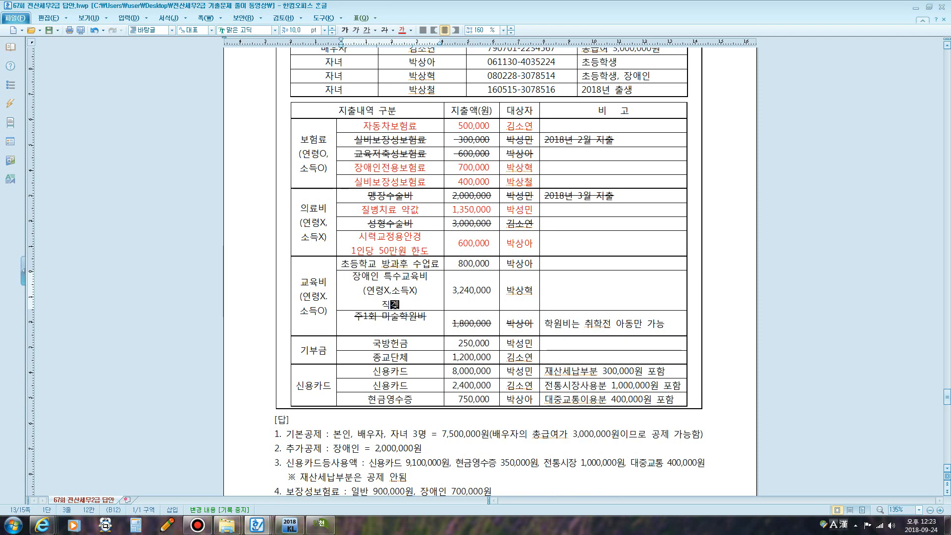
type("존속가능")
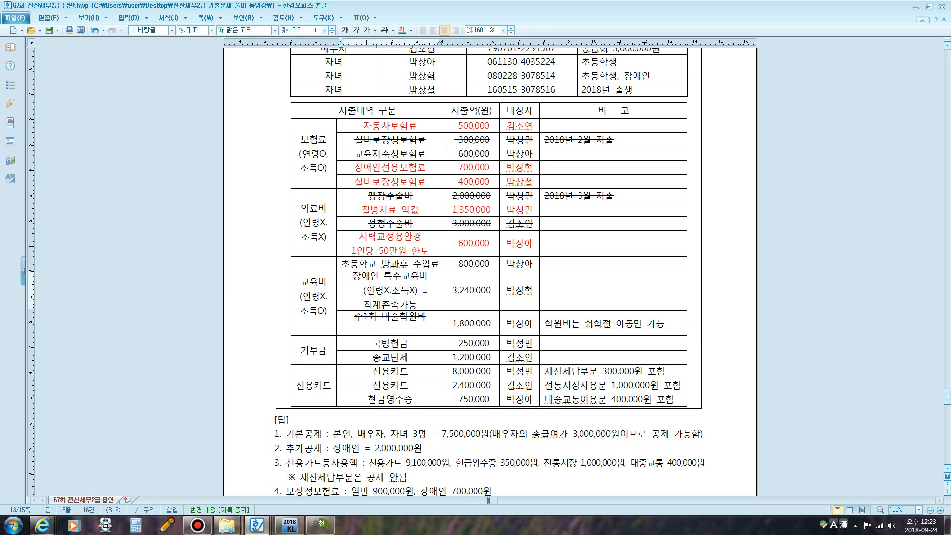
- Make the 초등학교 방과후 수업료 and 장애인 특수교육비 rows red
left_click_drag(361, 265, 518, 264)
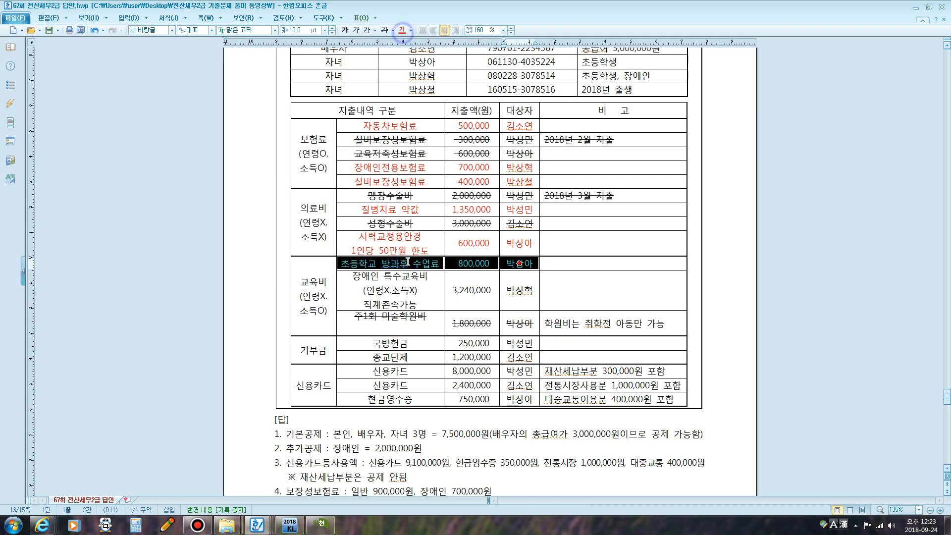
left_click_drag(356, 278, 518, 291)
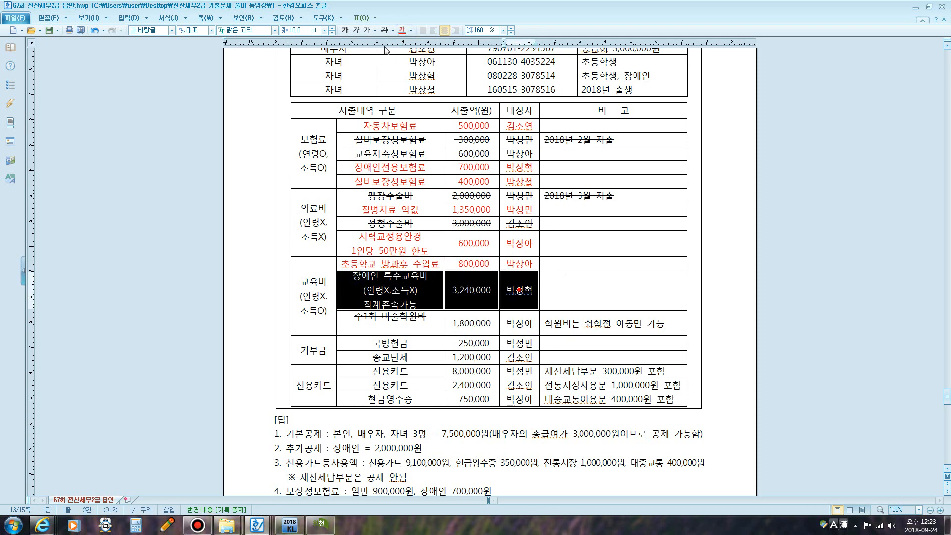
left_click(402, 32)
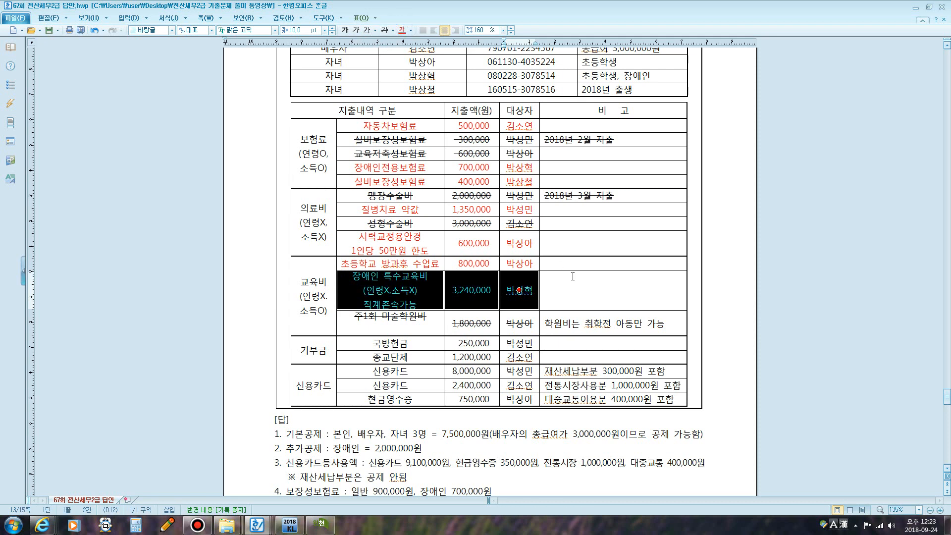
left_click(614, 290)
scroll(546, 276, "down", 3)
- Add the note (연령X, 소득o) on a new line under the 기부금 category
scroll(533, 278, "down", 1)
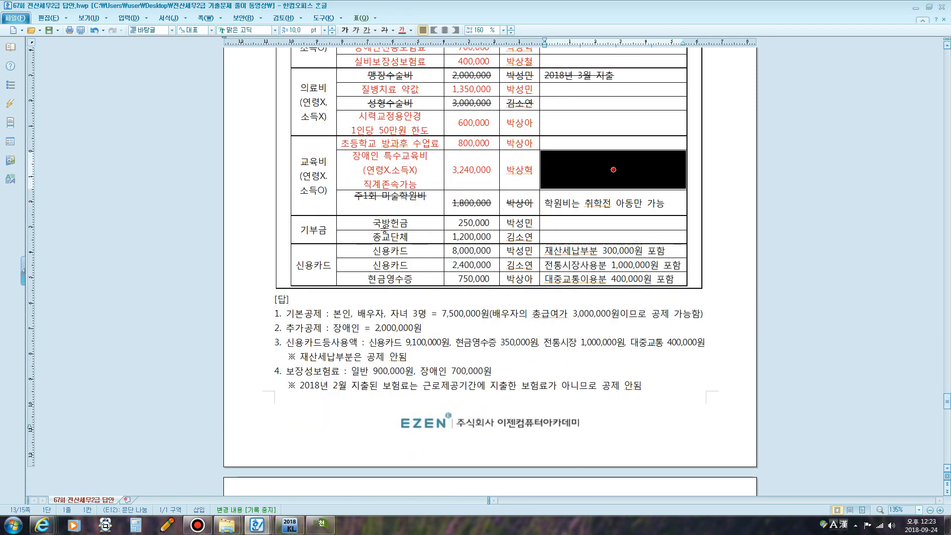
left_click(331, 230)
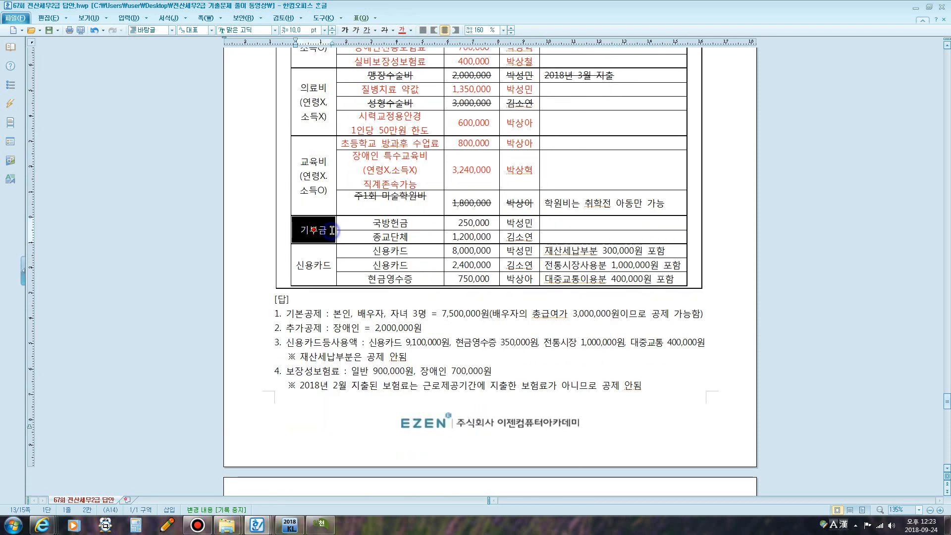
left_click(332, 230)
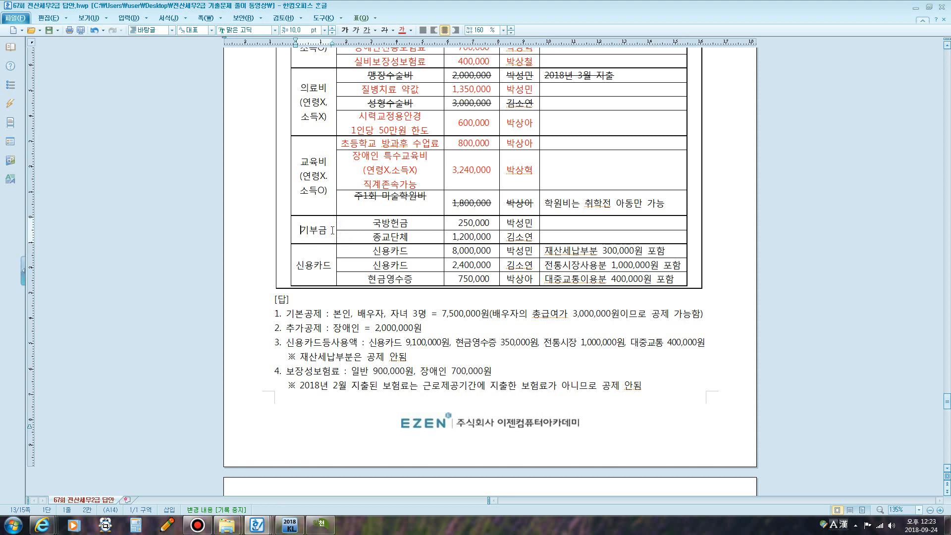
key("Tab")
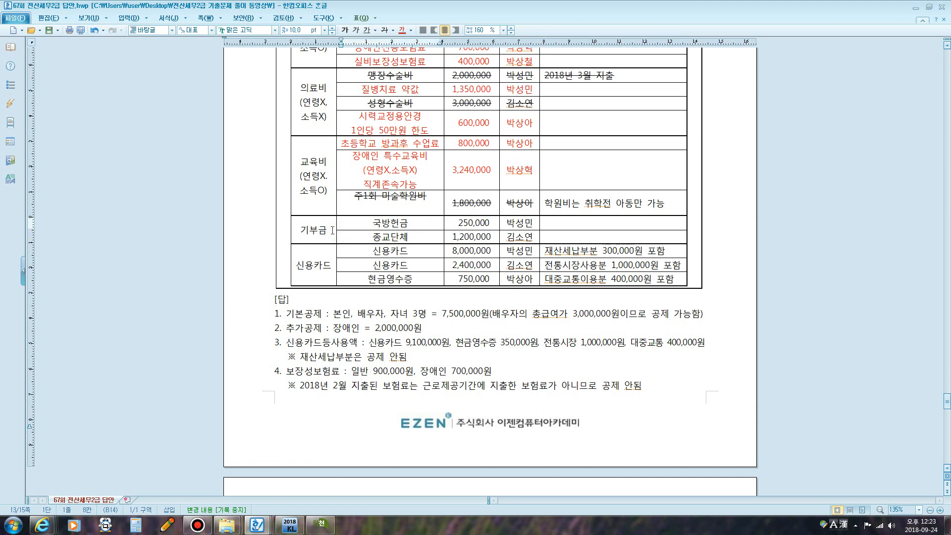
left_click(332, 230)
key("Return")
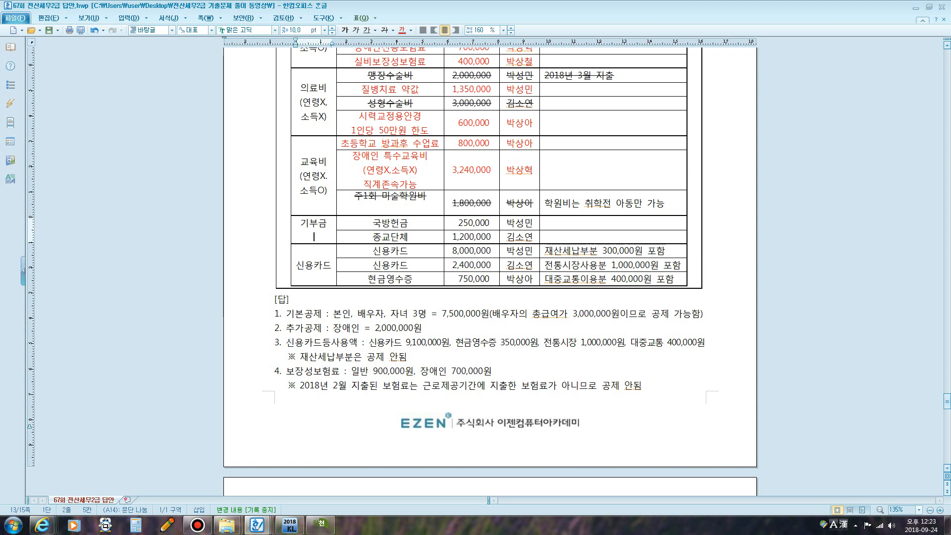
type("(ㅇ")
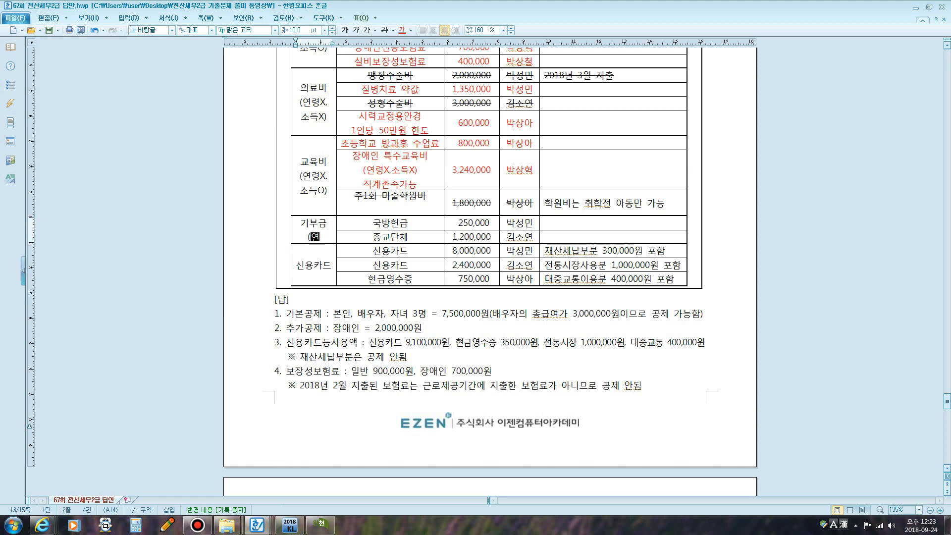
type("령X")
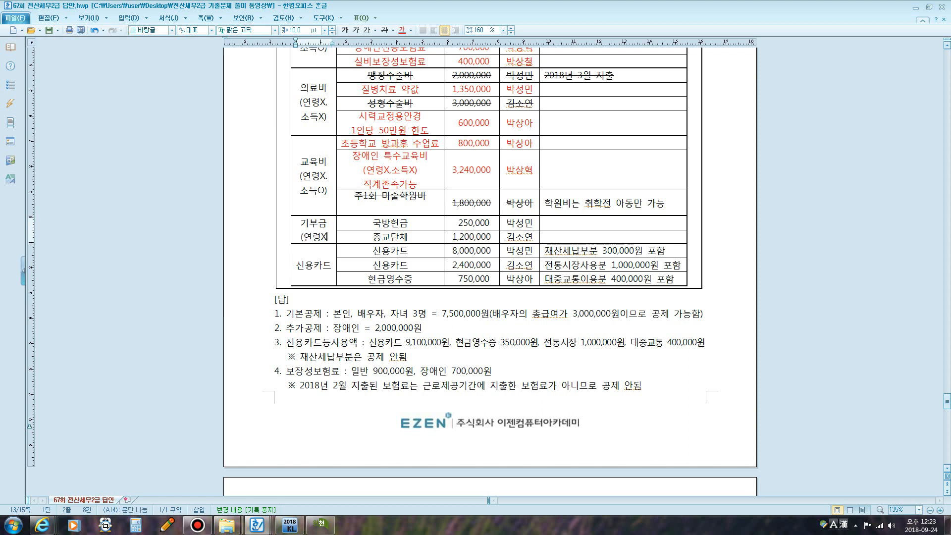
type(", 소득")
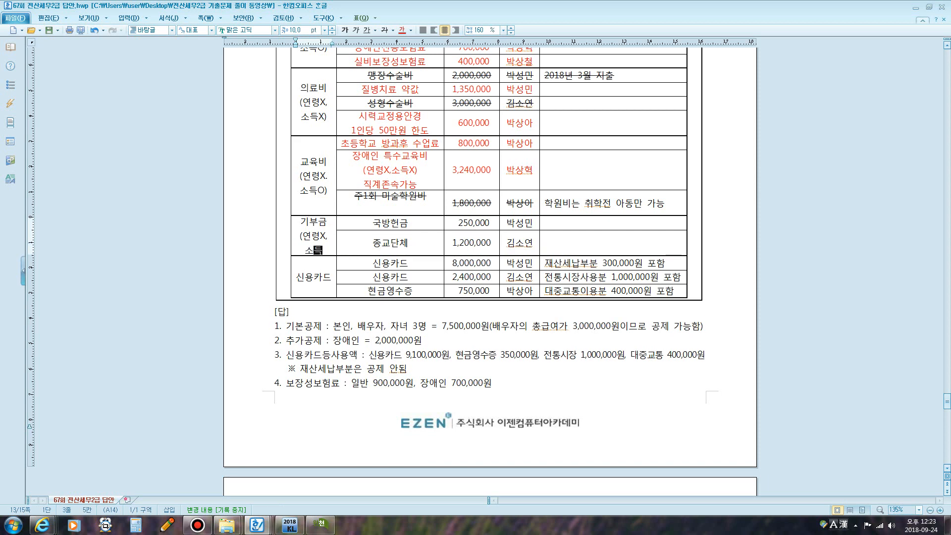
type(" ㅇ")
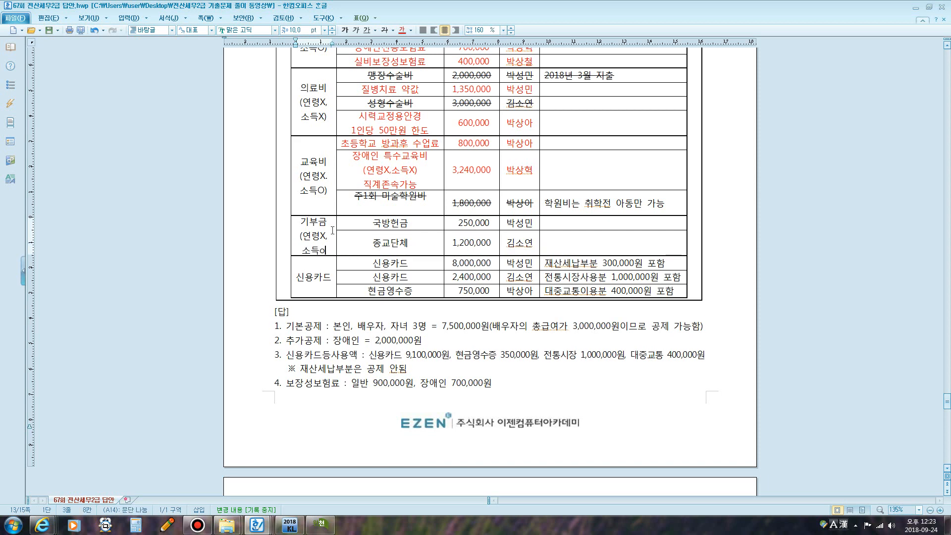
type(")")
- Label the 국방헌금 donation as (법정) on a new line
scroll(471, 235, "up", 3)
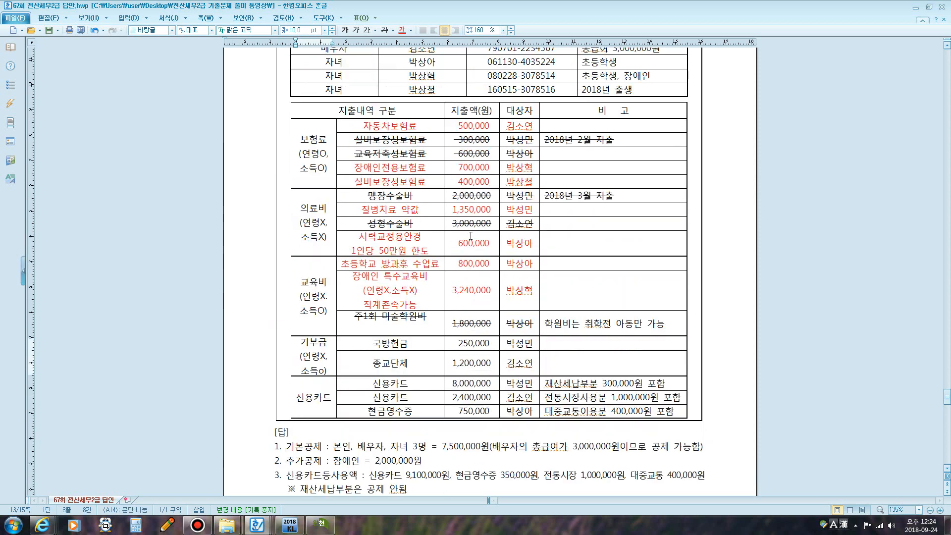
scroll(471, 234, "down", 2)
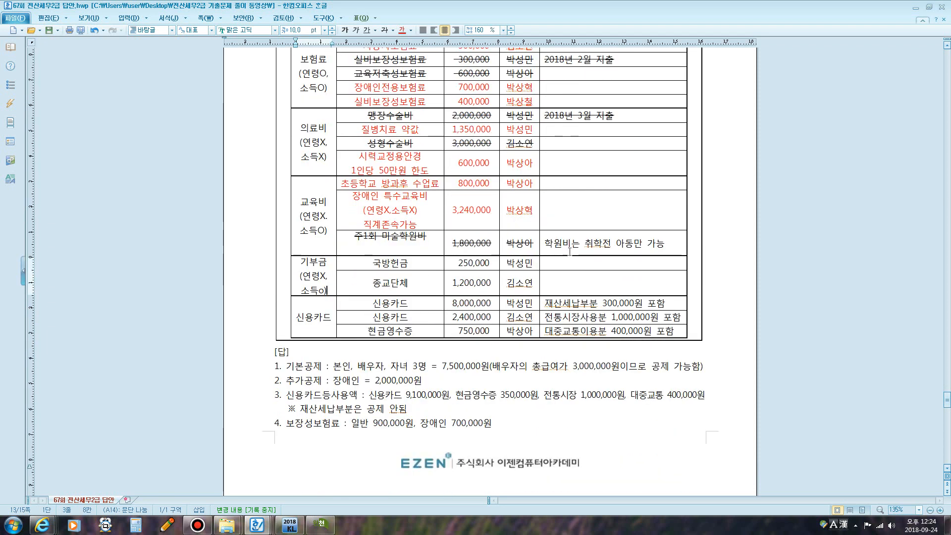
left_click(410, 264)
key("Return")
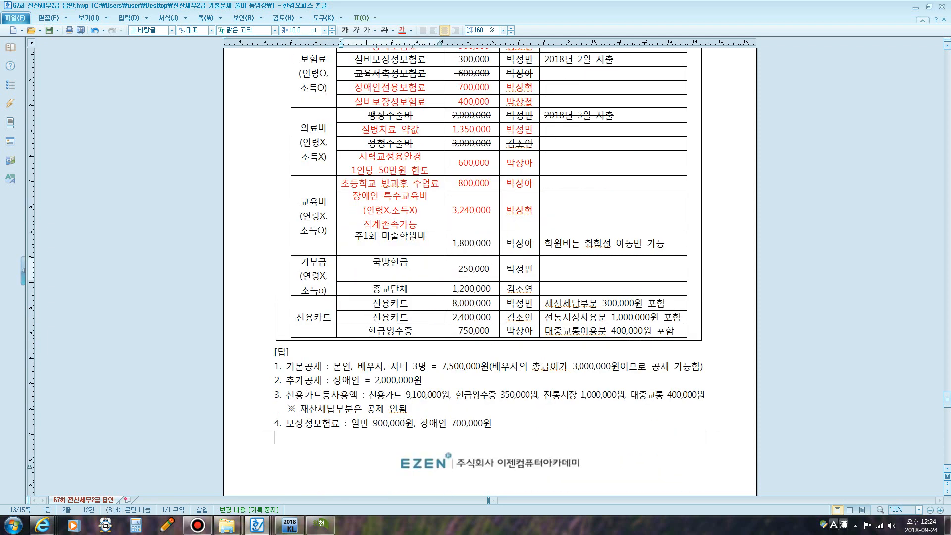
type("(법")
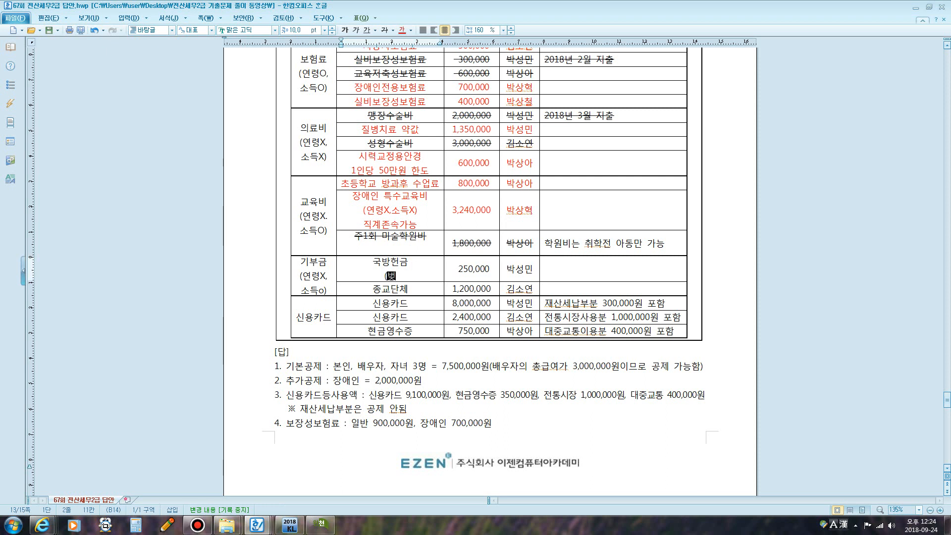
type("정)")
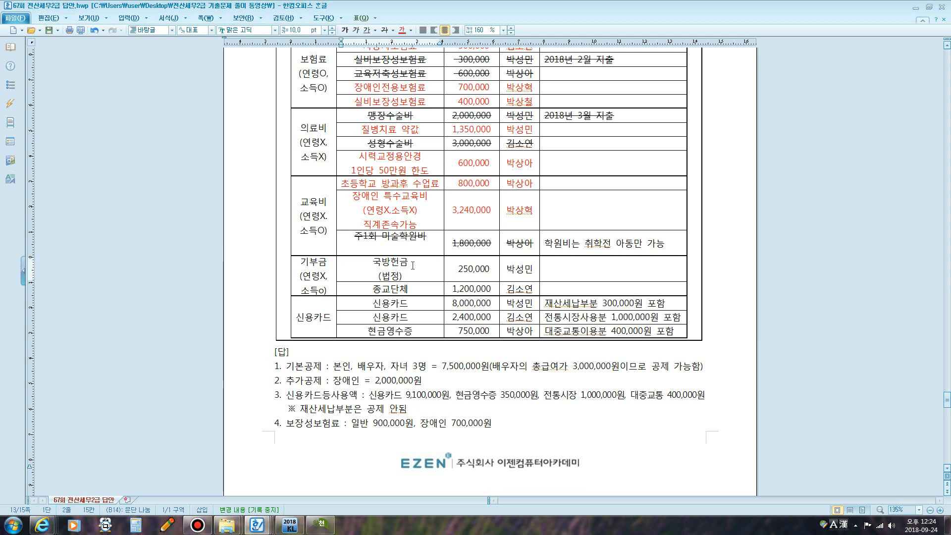
- Label the 종교단체 donation as (종교) on a new line
left_click(428, 288)
scroll(428, 288, "up", 3)
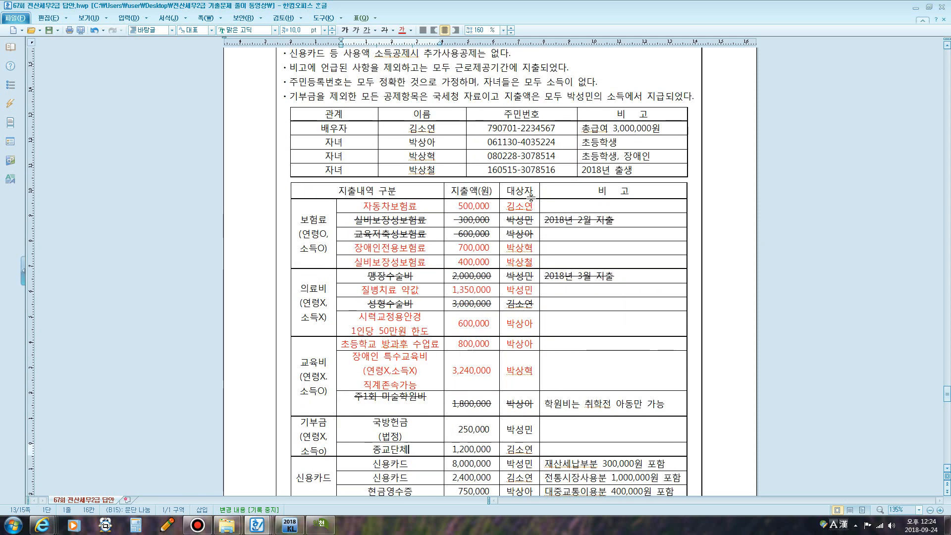
left_click(582, 129)
left_click_drag(586, 130, 657, 130)
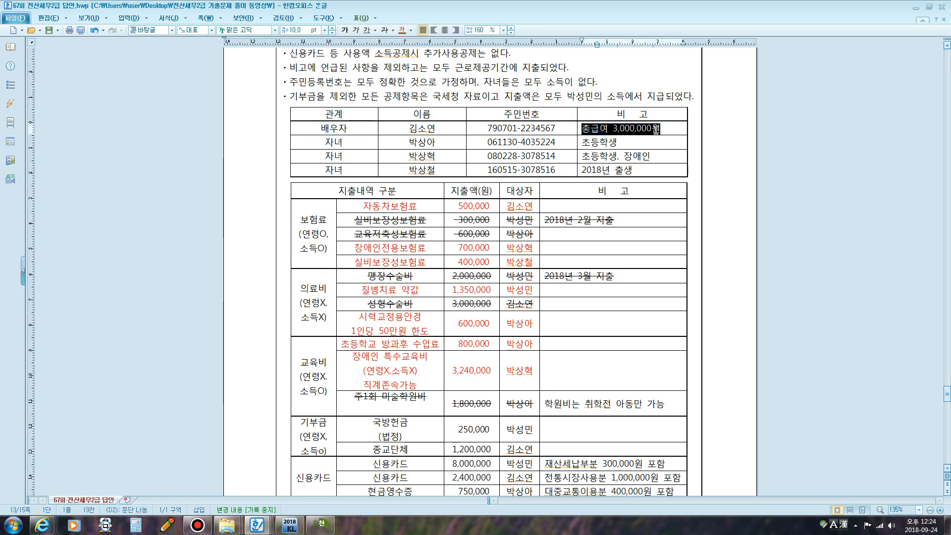
scroll(533, 192, "down", 3)
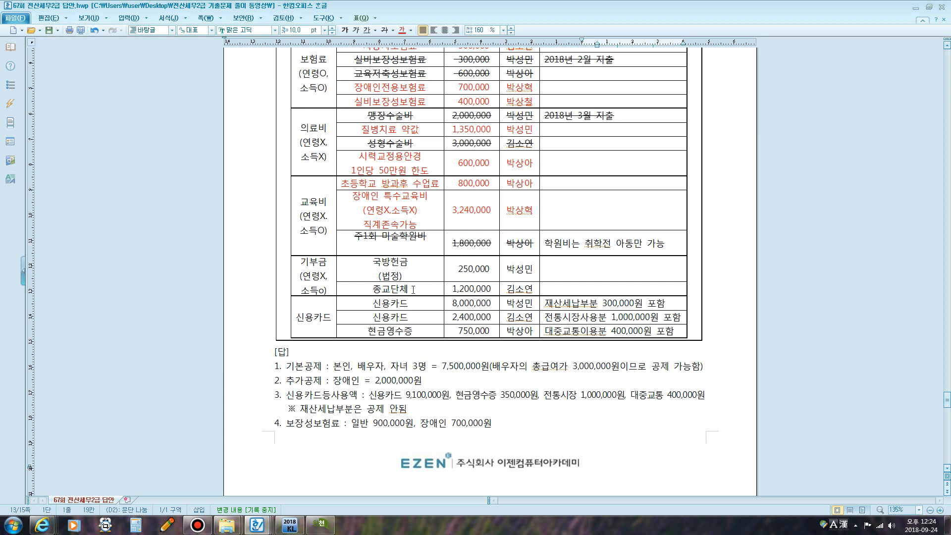
left_click(412, 290)
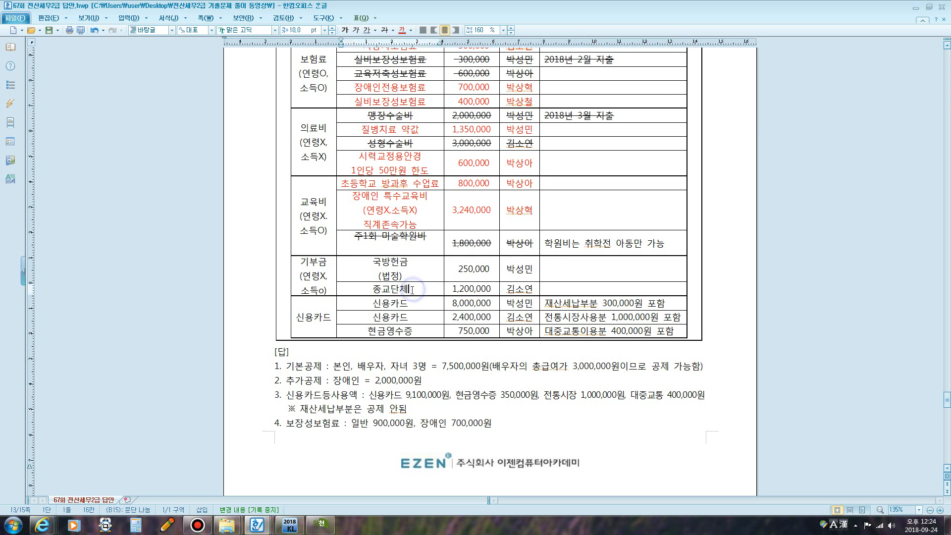
key("Return")
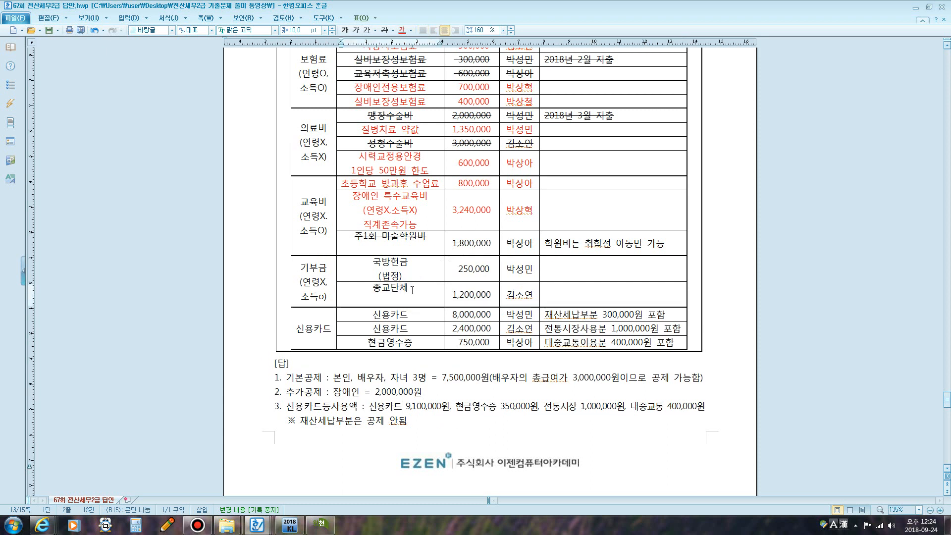
type("(ㅈ종교)")
- Make the 국방헌금 and 종교단체 donation rows red text
left_click_drag(385, 272, 519, 269)
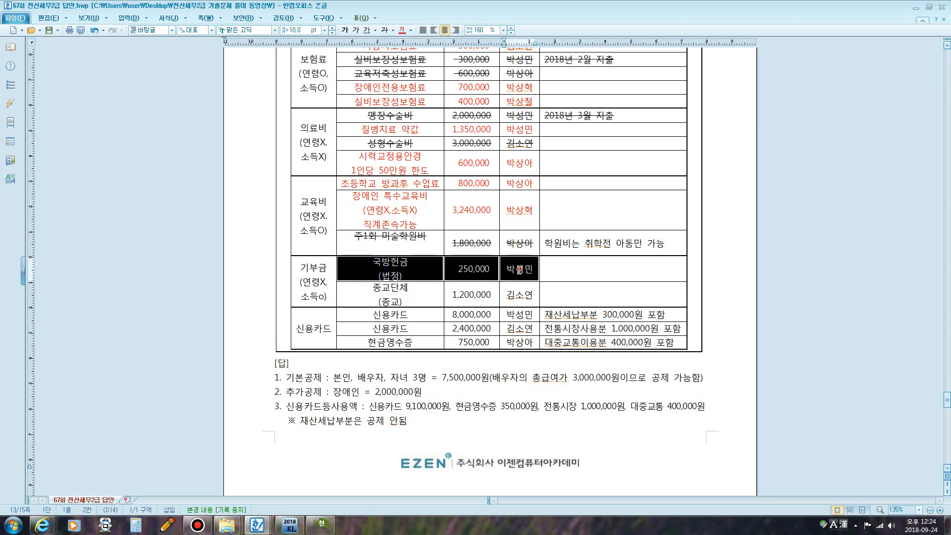
left_click(403, 32)
left_click_drag(371, 295, 519, 295)
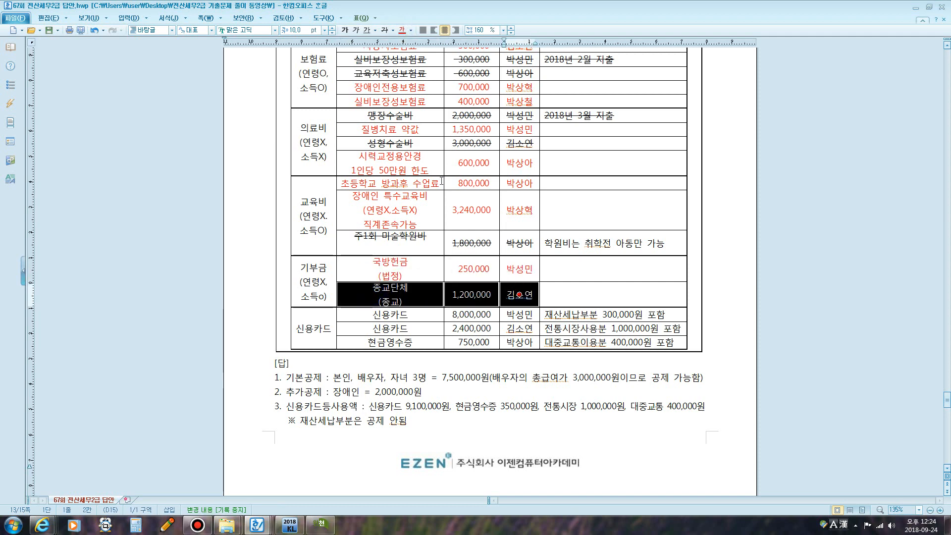
left_click(402, 31)
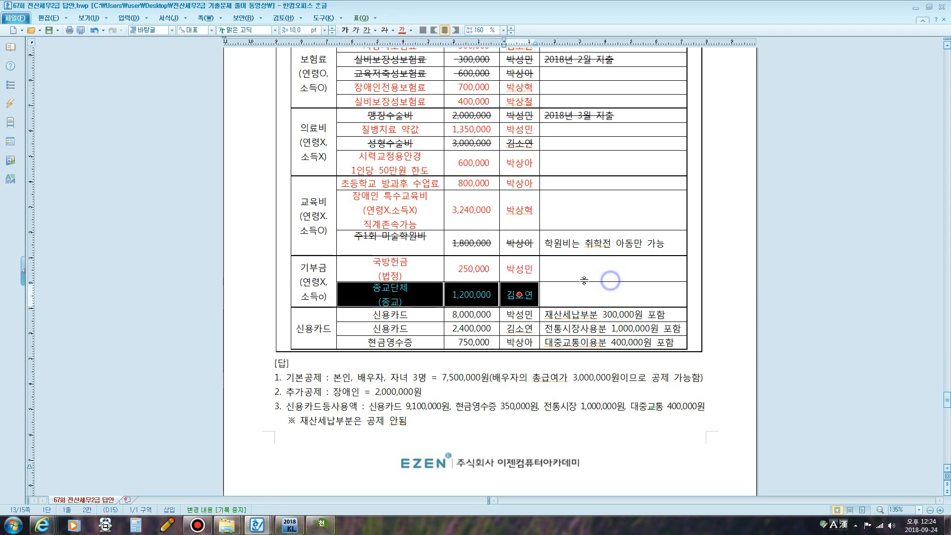
scroll(528, 278, "down", 3)
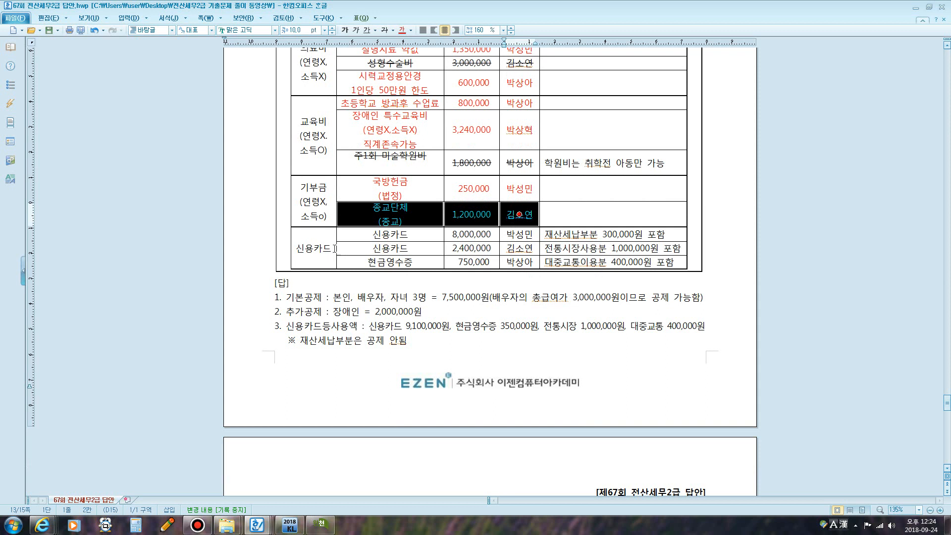
left_click_drag(337, 250, 329, 250)
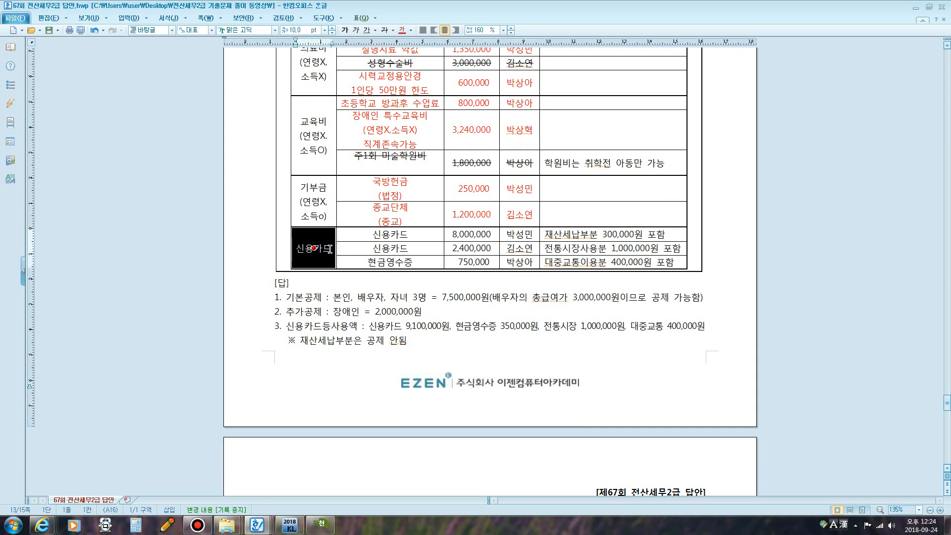
- Write (연령X, 소득O), 형제자매의 신용카드, 사용액X on separate lines under 신용카드
left_click(330, 249)
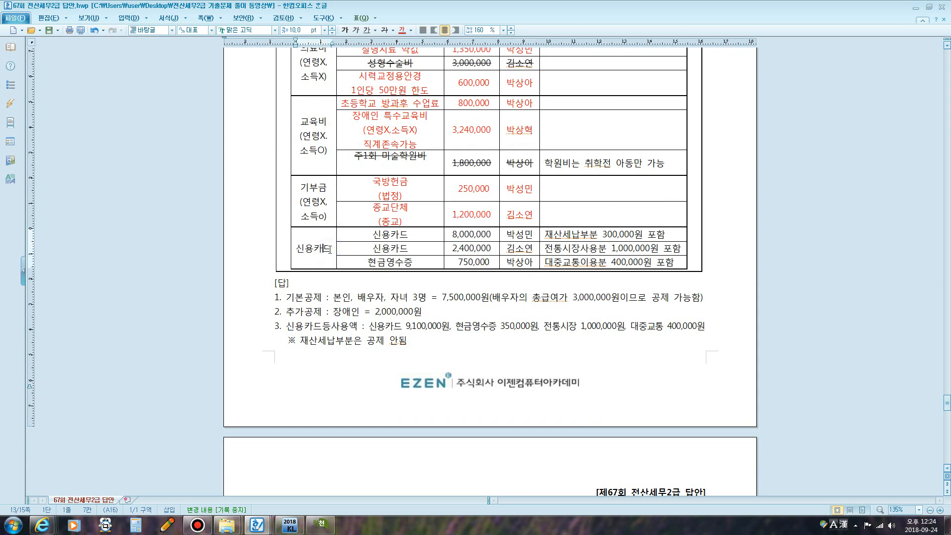
key("Return")
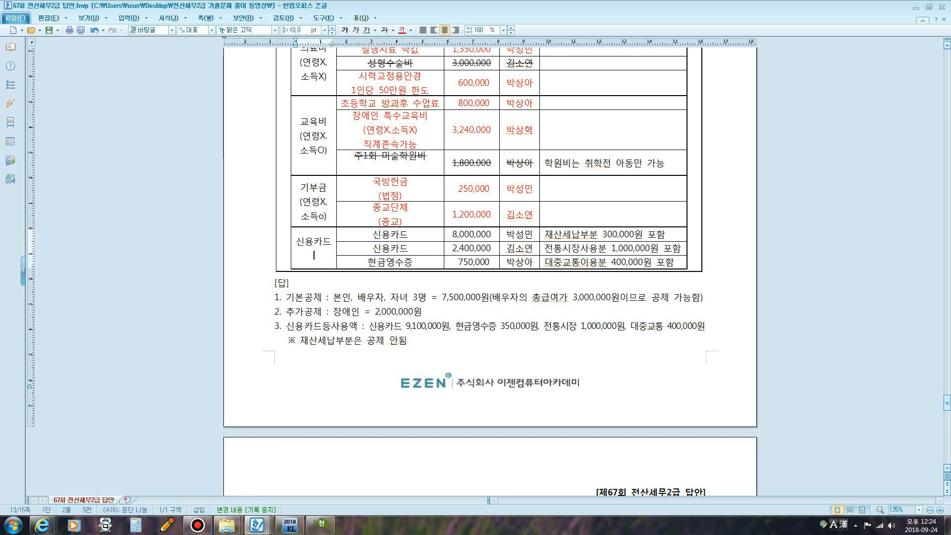
type("(연령")
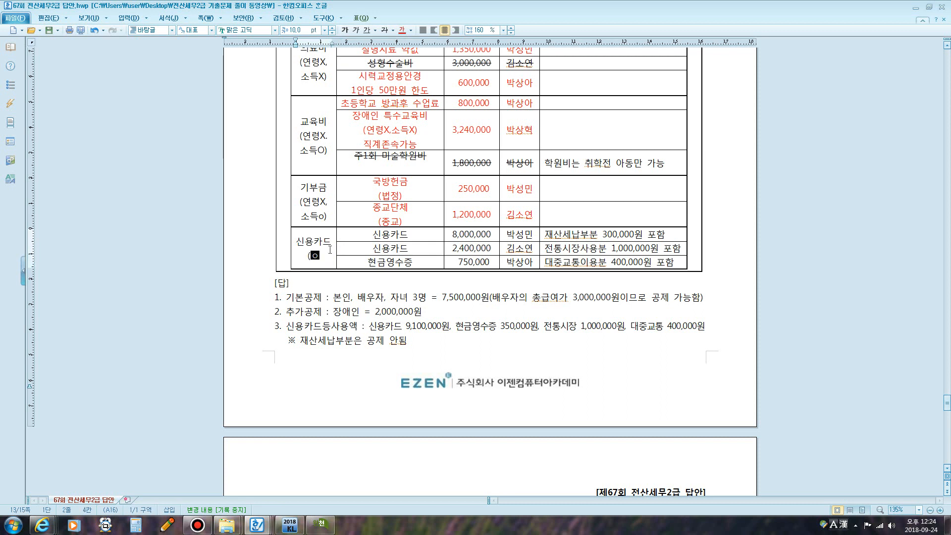
type("X")
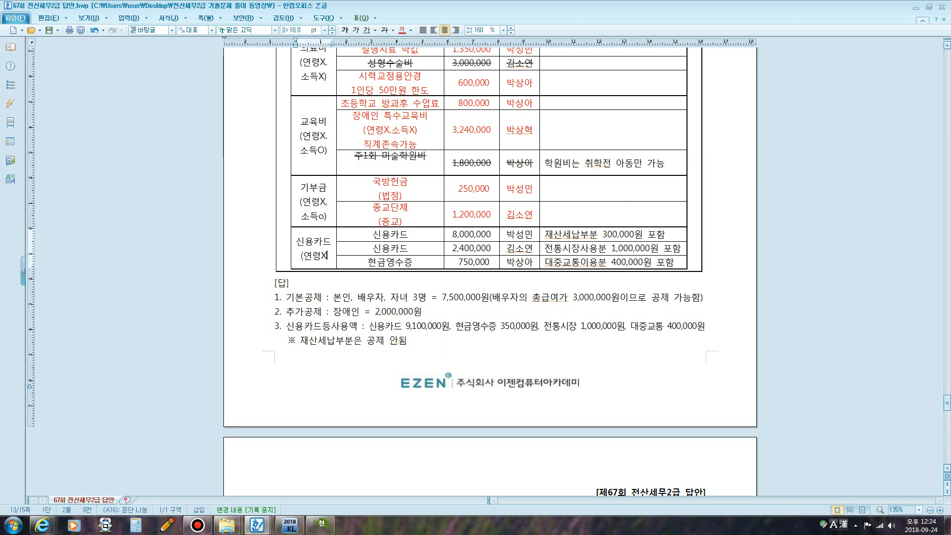
type(", ㅅ소득")
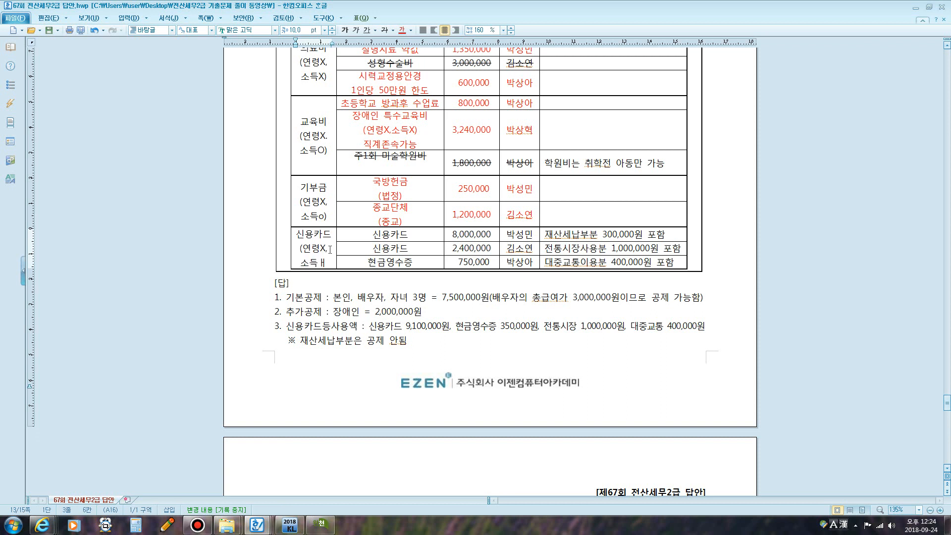
type("ㅐ=")
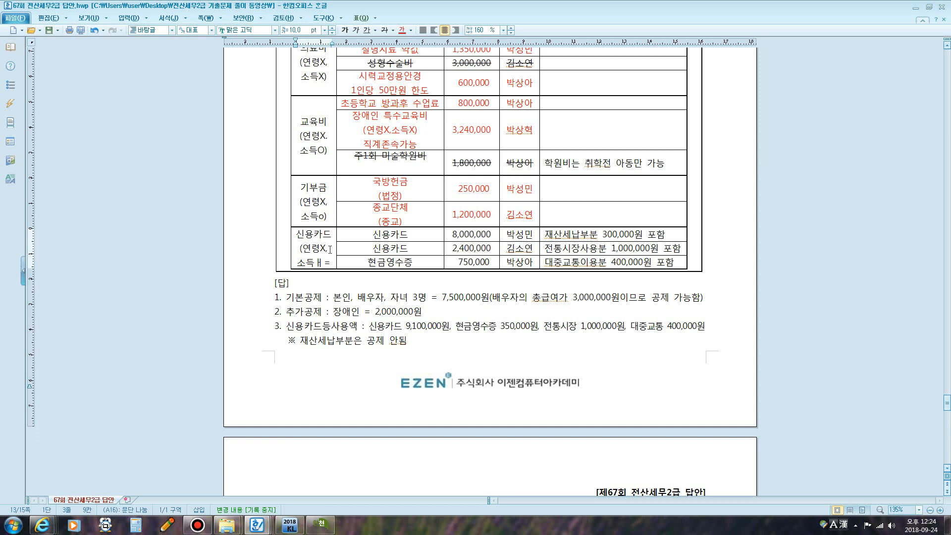
key("BackSpace")
key("BackSpace")
type("O)")
key("Return")
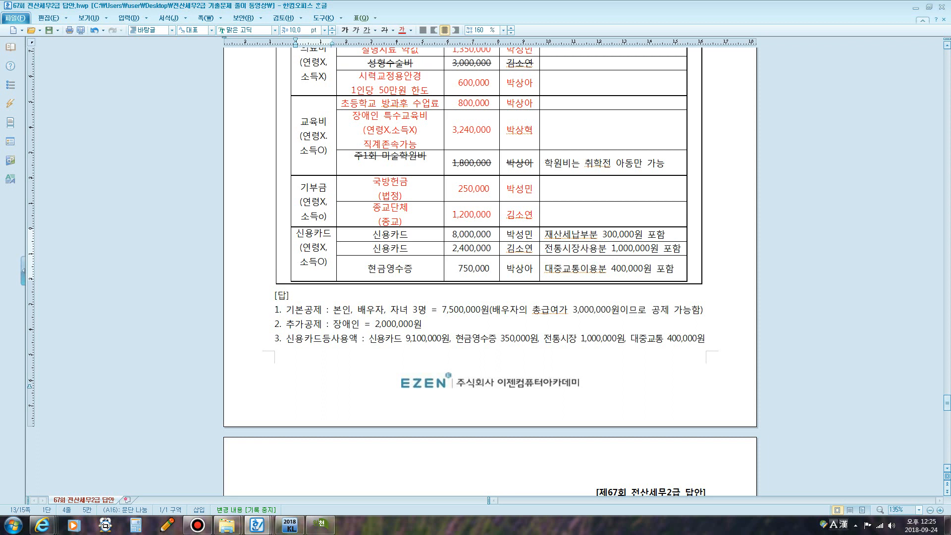
type("형제자매")
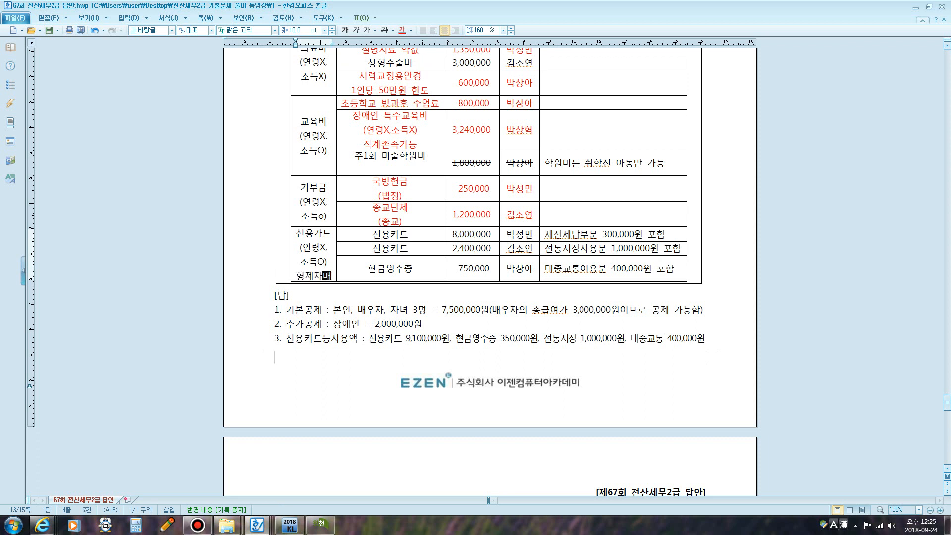
type("의 신용")
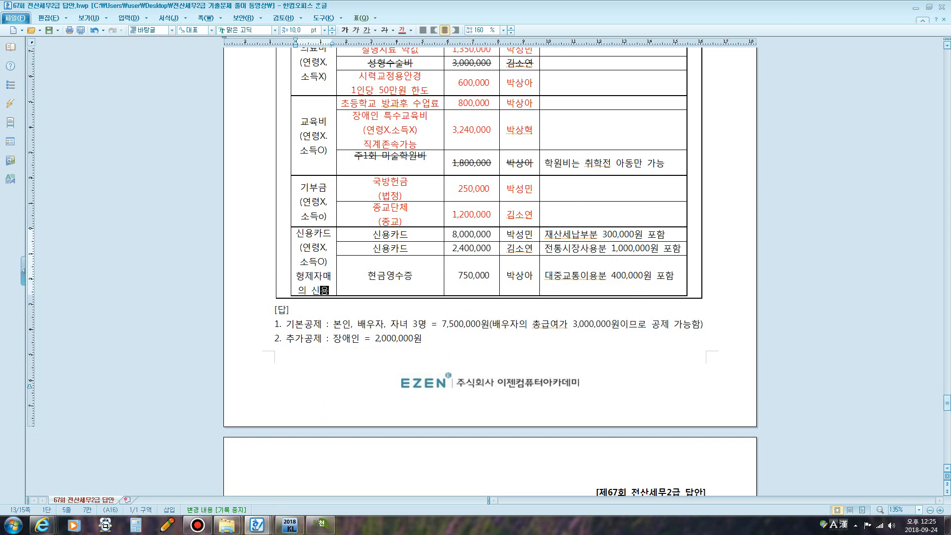
type("카ㄷ")
key("BackSpace")
key("BackSpace")
key("BackSpace")
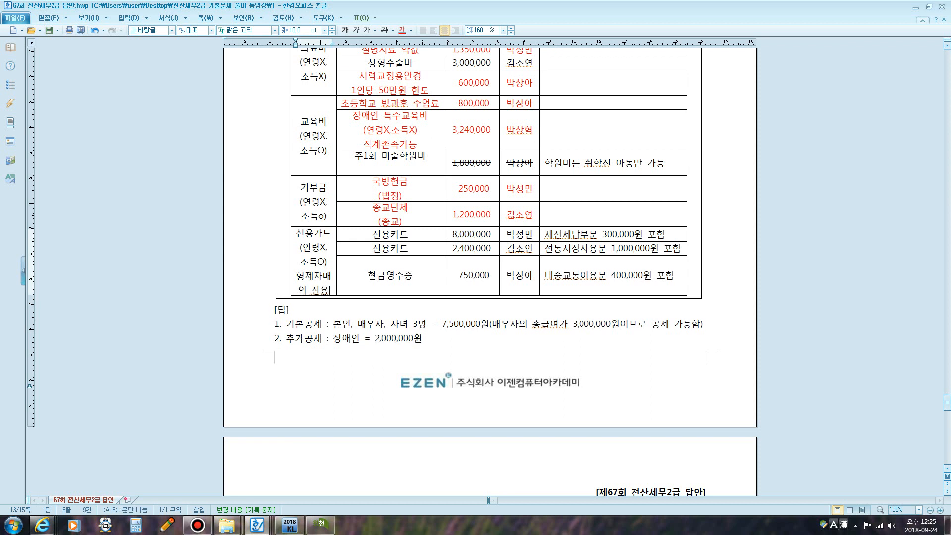
type("카드")
key("Return")
type("사용액")
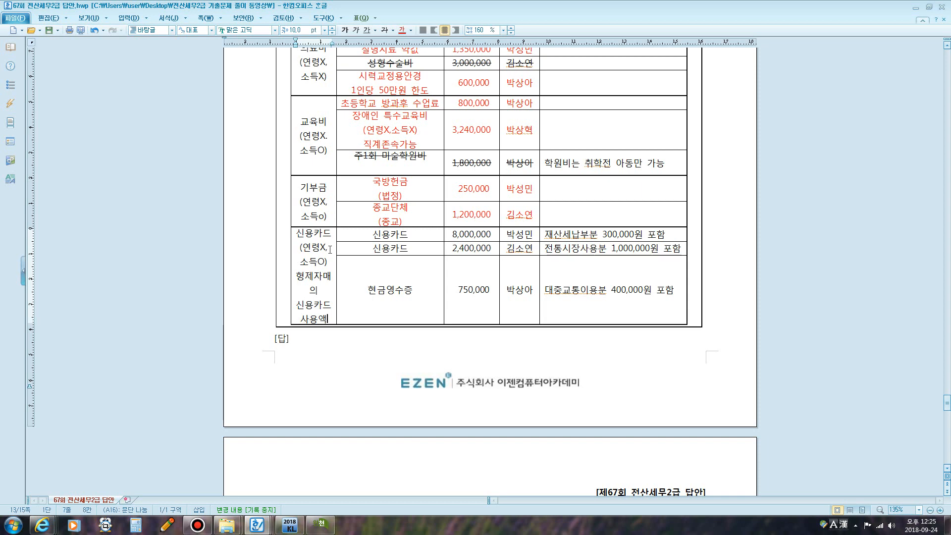
type("X")
- Append -300,000=7,700,000 to the 8,000,000 credit-card amount, removing the 재산세납부분 portion
scroll(450, 222, "up", 6)
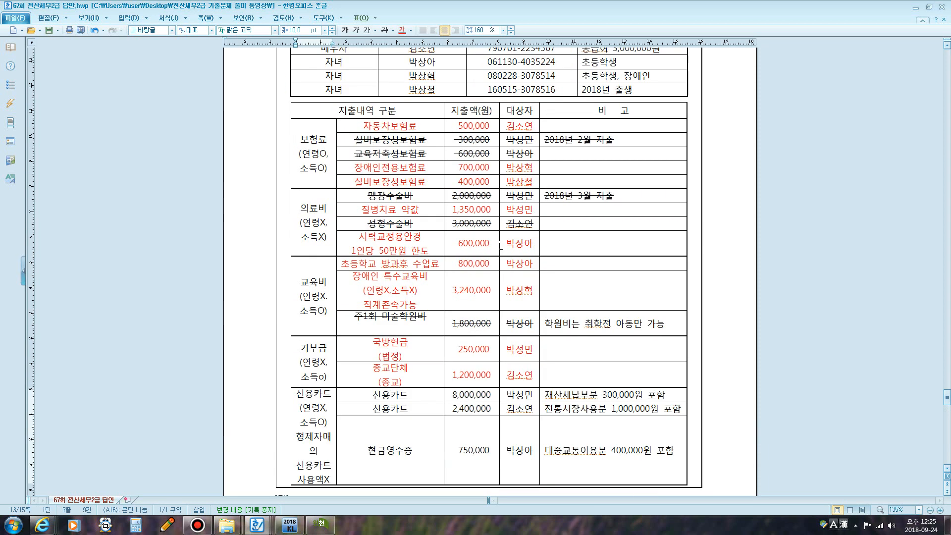
scroll(451, 222, "up", 6)
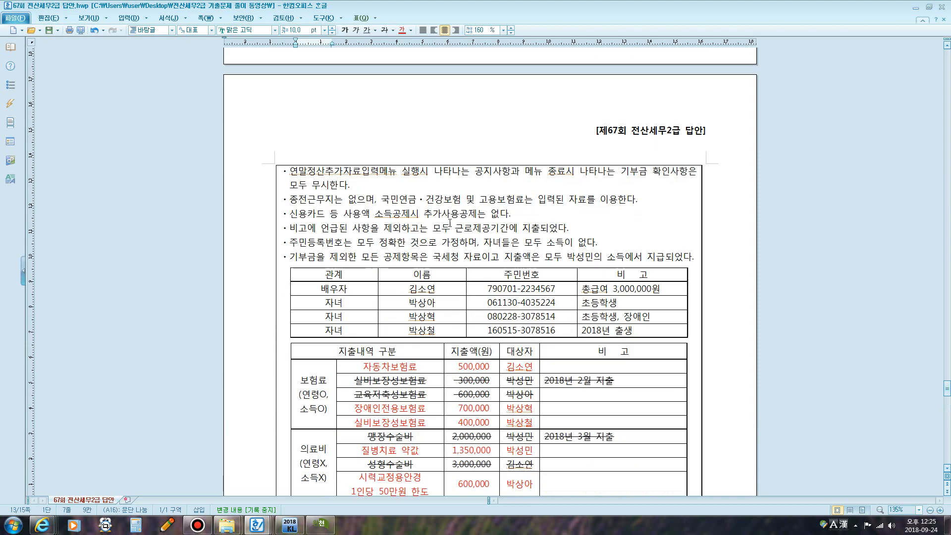
scroll(451, 222, "down", 3)
scroll(625, 295, "down", 3)
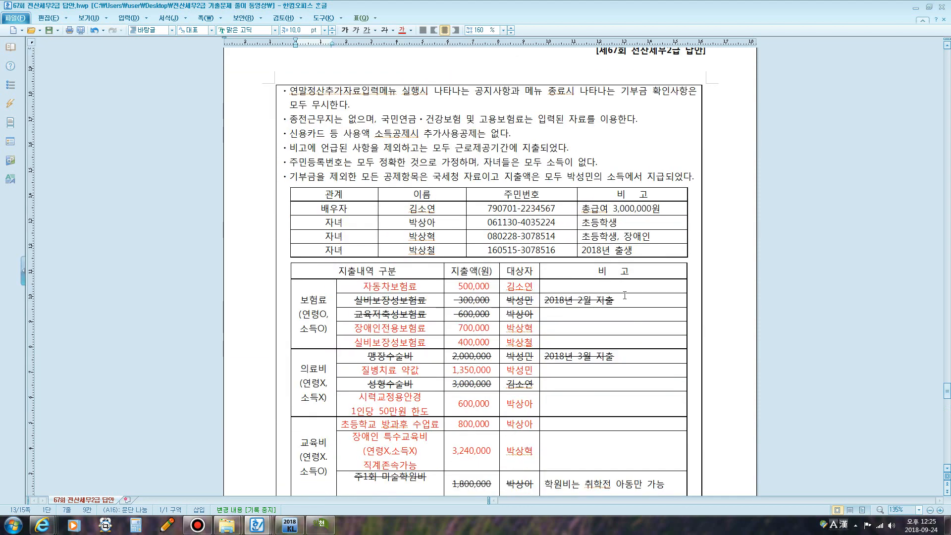
scroll(510, 338, "down", 6)
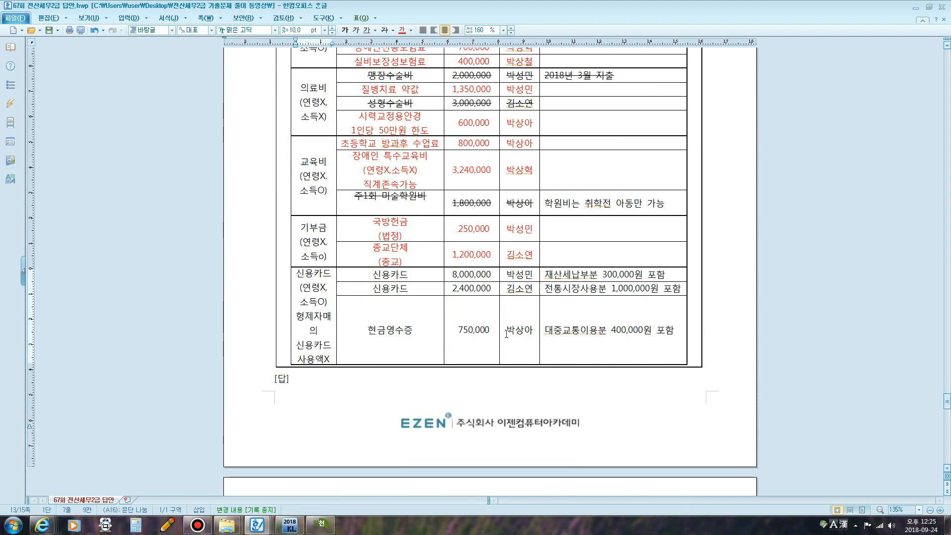
scroll(482, 237, "down", 1)
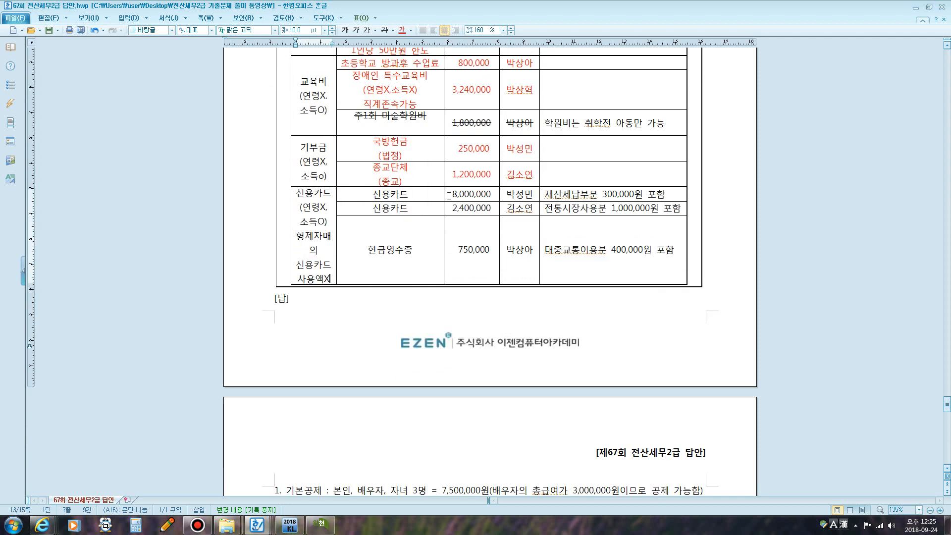
left_click_drag(485, 194, 452, 194)
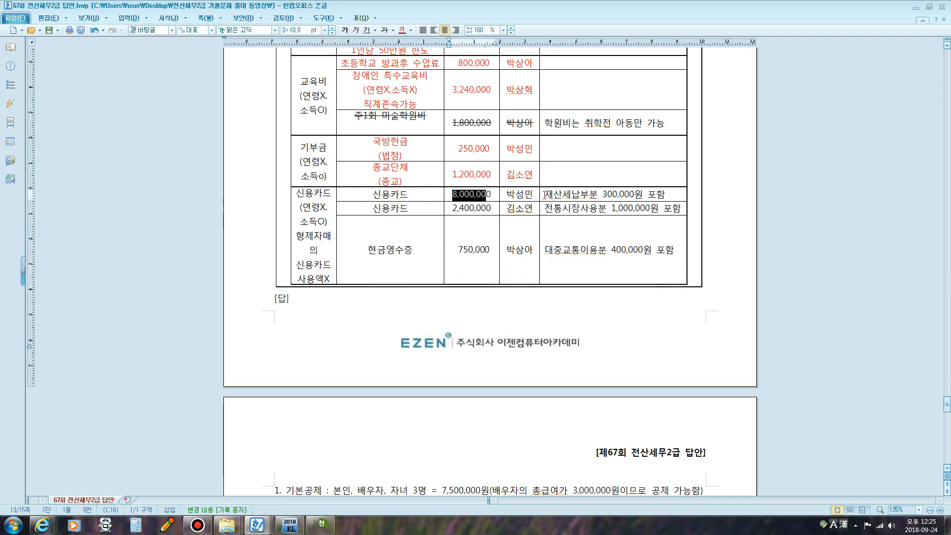
left_click_drag(545, 195, 598, 194)
left_click_drag(598, 194, 666, 194)
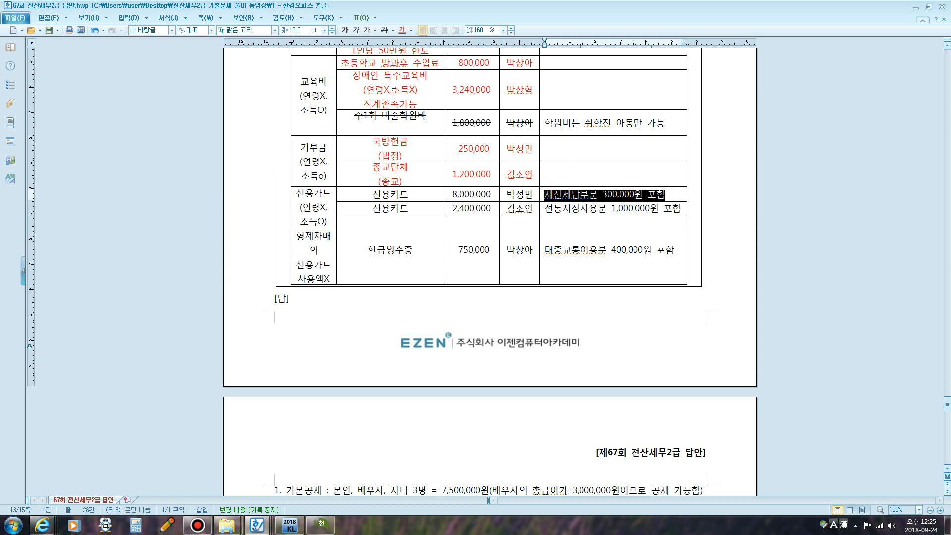
left_click(492, 199)
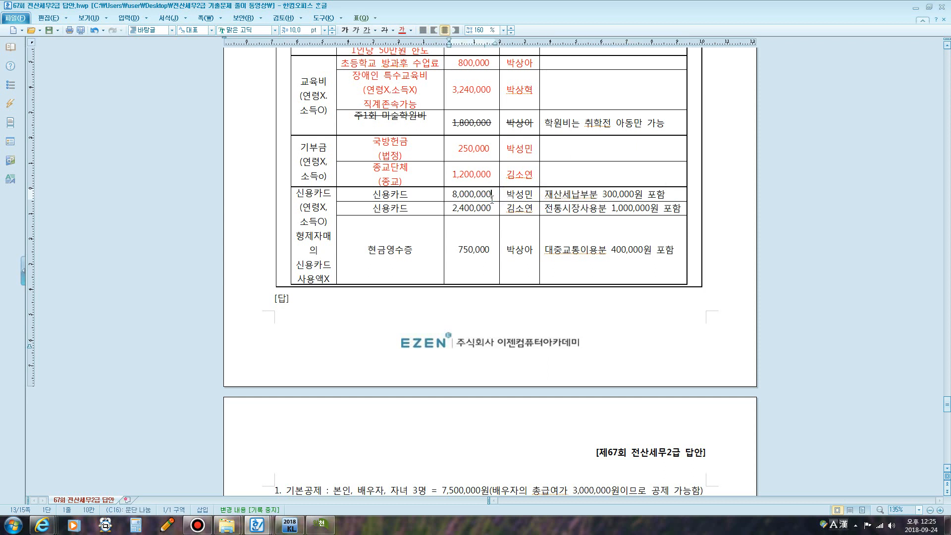
type("-300,000")
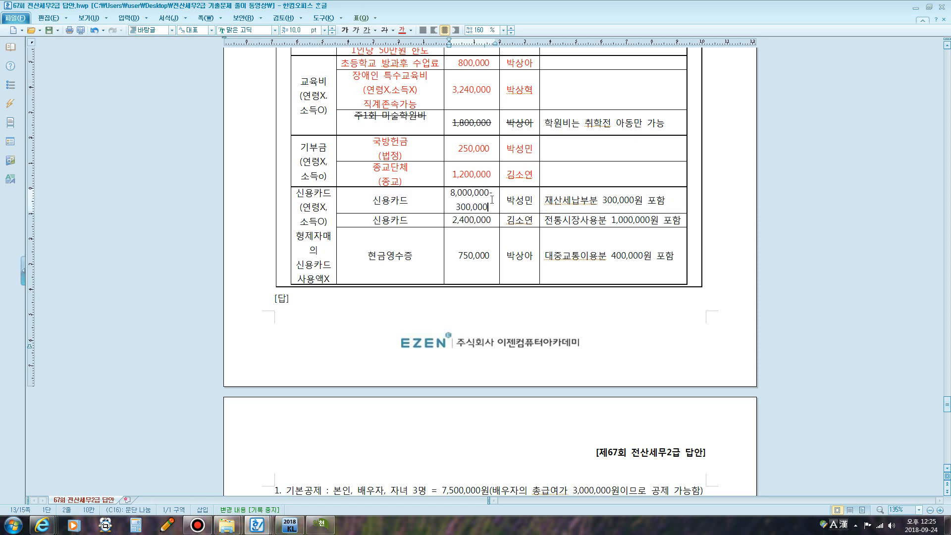
type("=7,700,000")
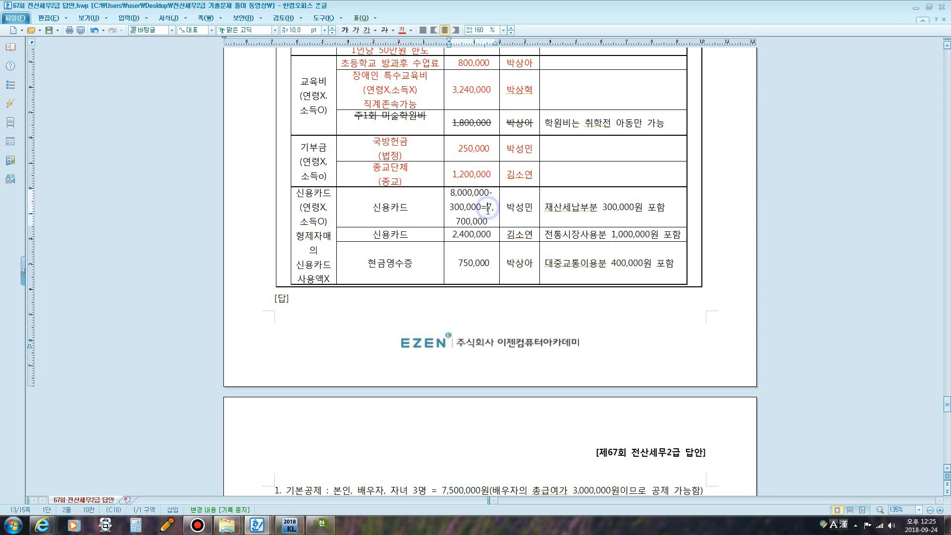
left_click(488, 209)
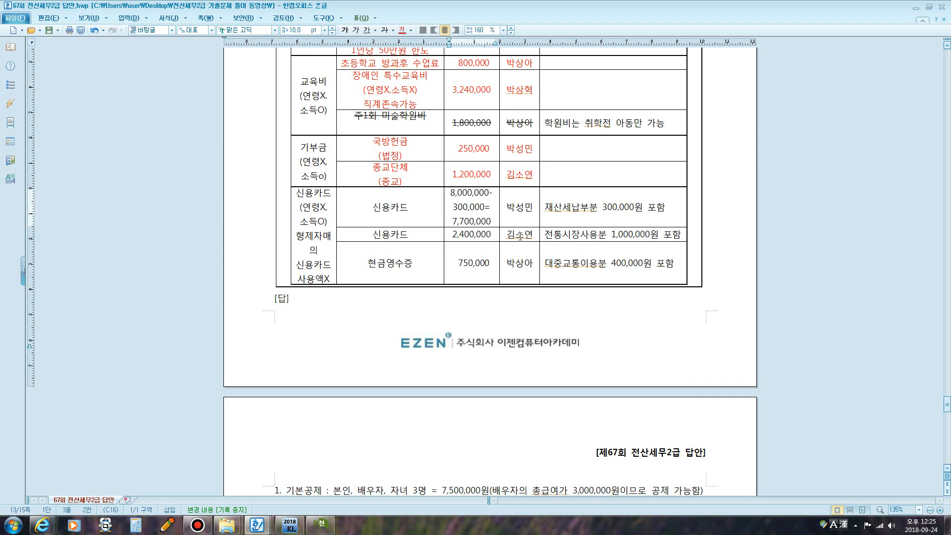
- Break the 2,400,000 amount into 신용카드 1,400,000 and 전통시장 1,000,000 lines in the cell
left_click(488, 234)
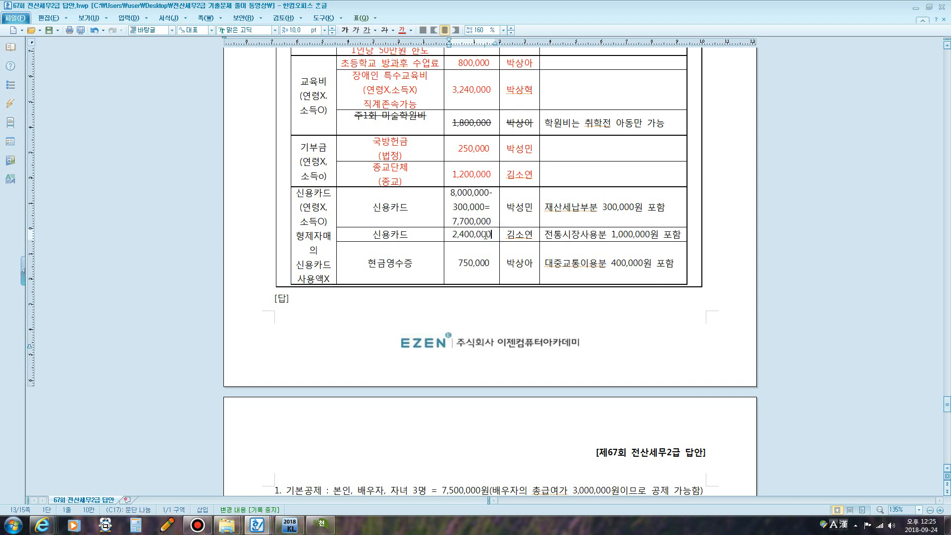
key("Return")
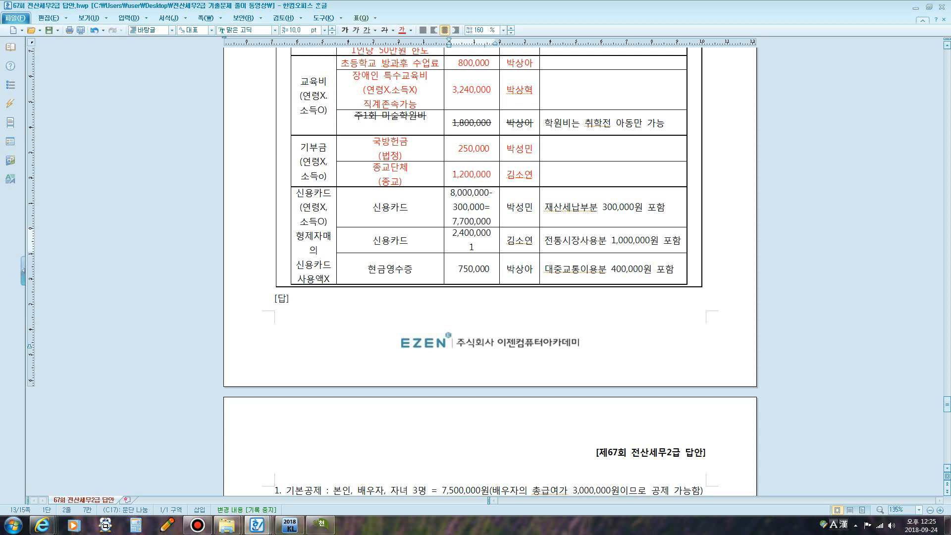
type("T신용카드")
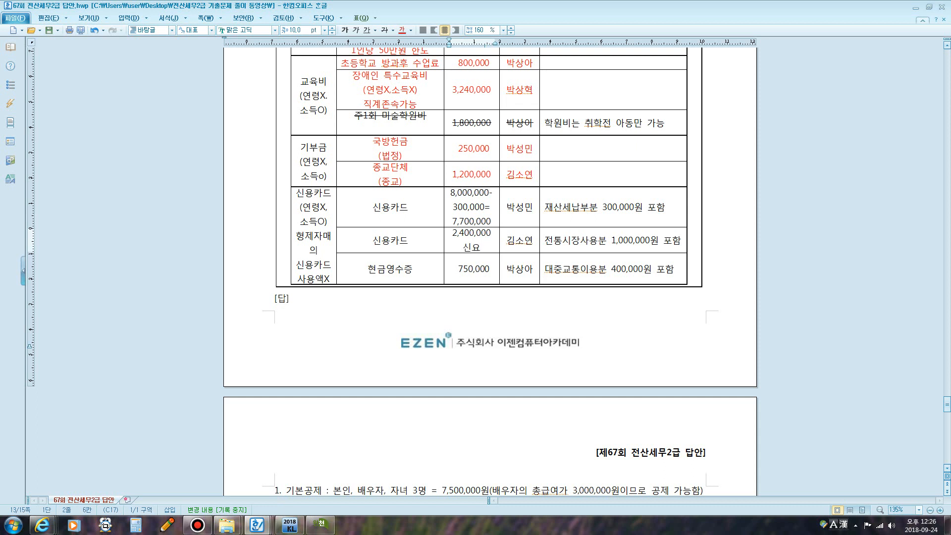
key("Return")
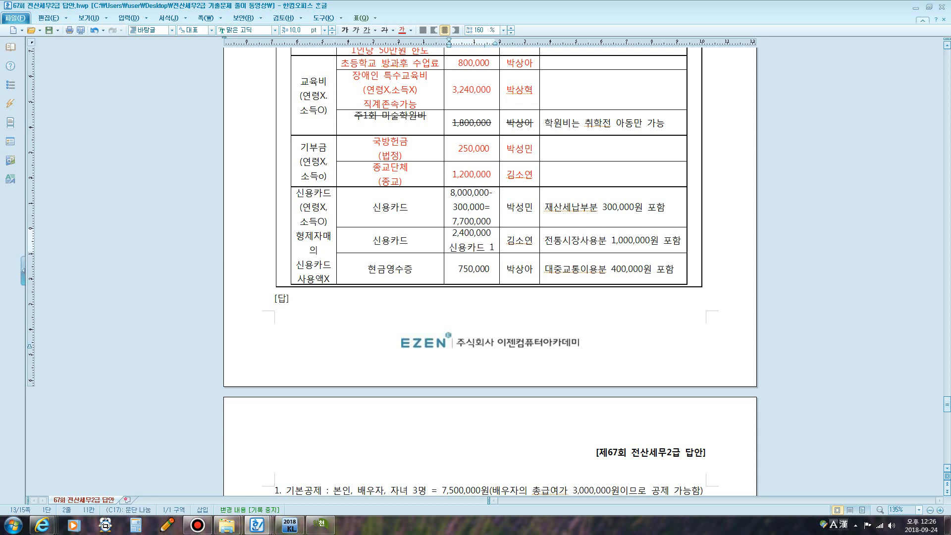
type("1,400,000")
key("Return")
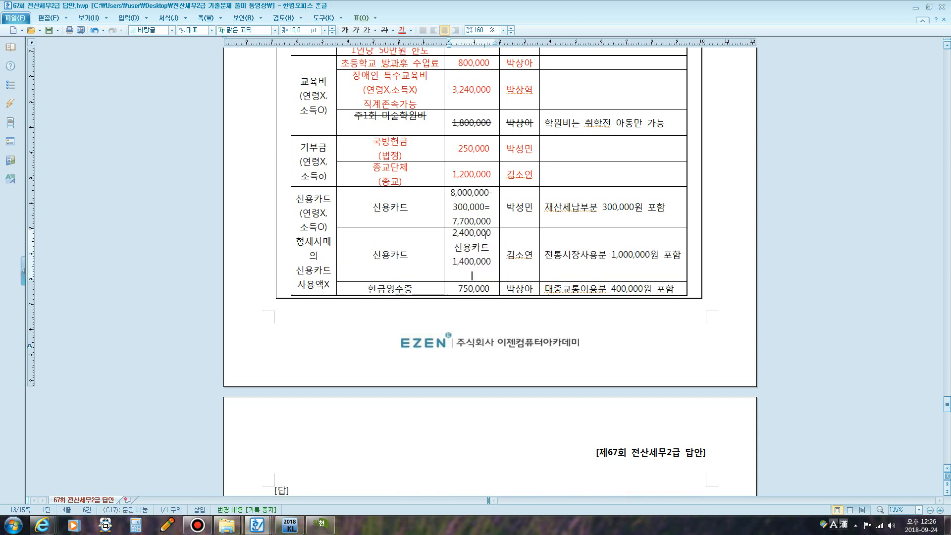
type("ㅈ")
type("통시")
type("장")
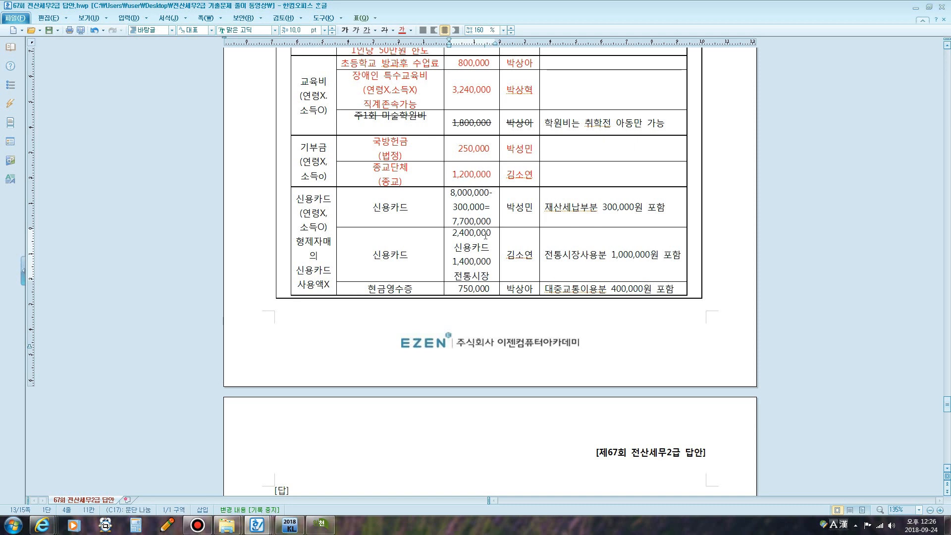
key("Return")
type("1,000,000")
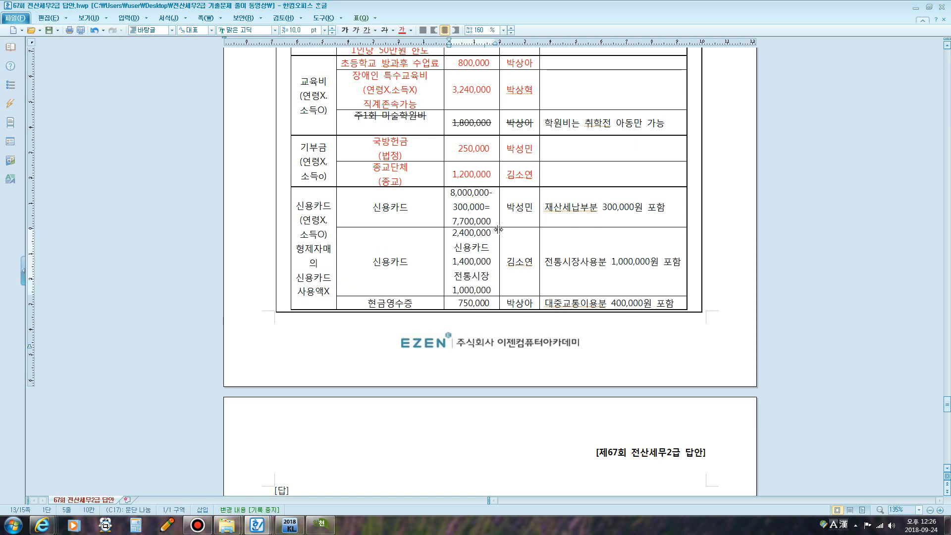
scroll(498, 229, "down", 2)
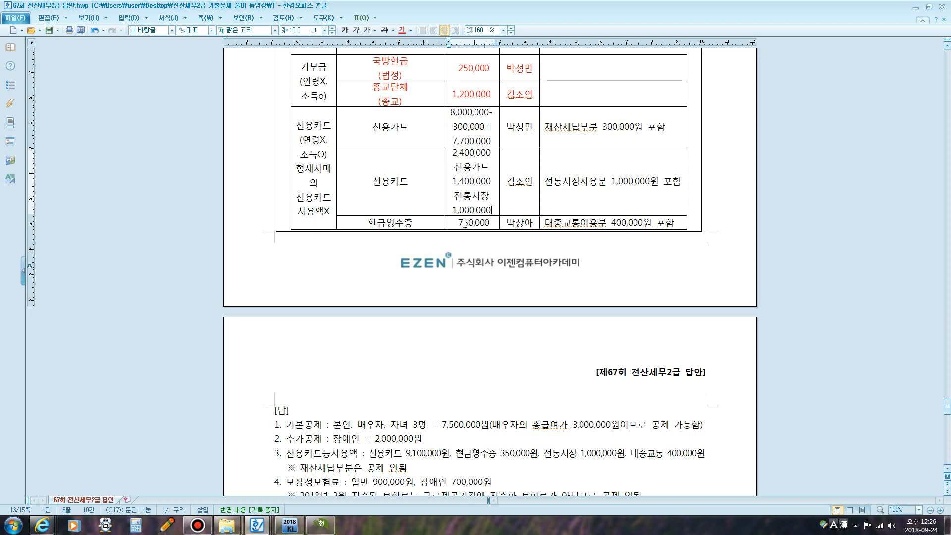
- Review the child's family-table entry and the 400,000 public-transport note in the answer table
left_click_drag(465, 223, 484, 223)
scroll(484, 223, "up", 5)
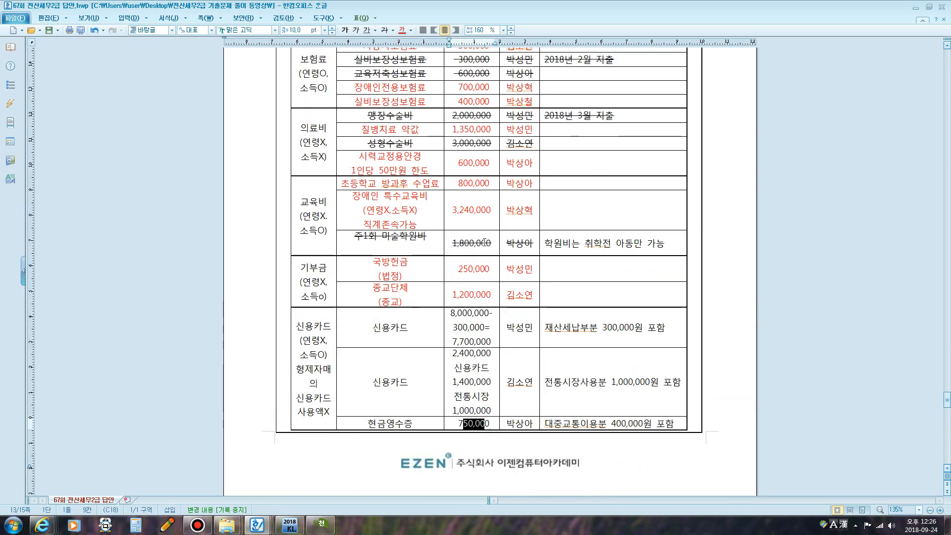
scroll(486, 243, "up", 4)
left_click(412, 143)
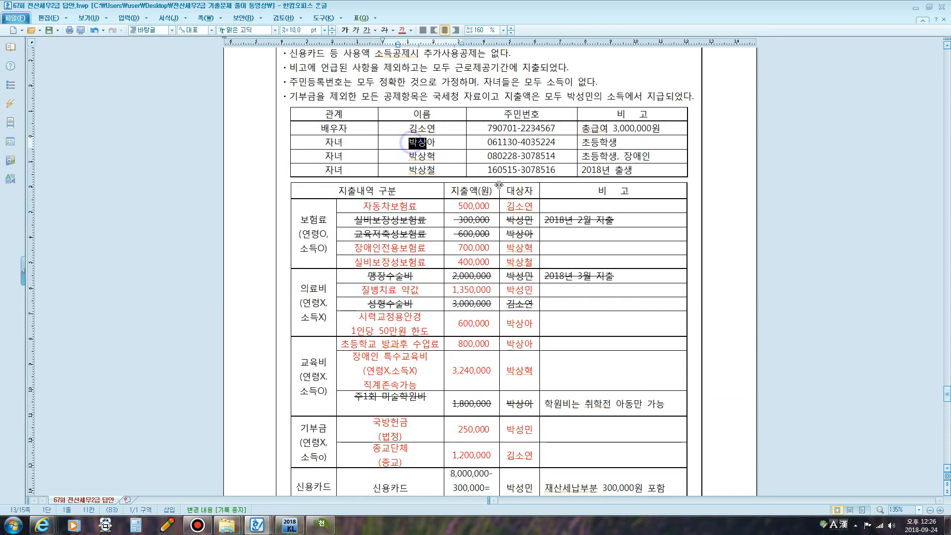
scroll(412, 143, "down", 8)
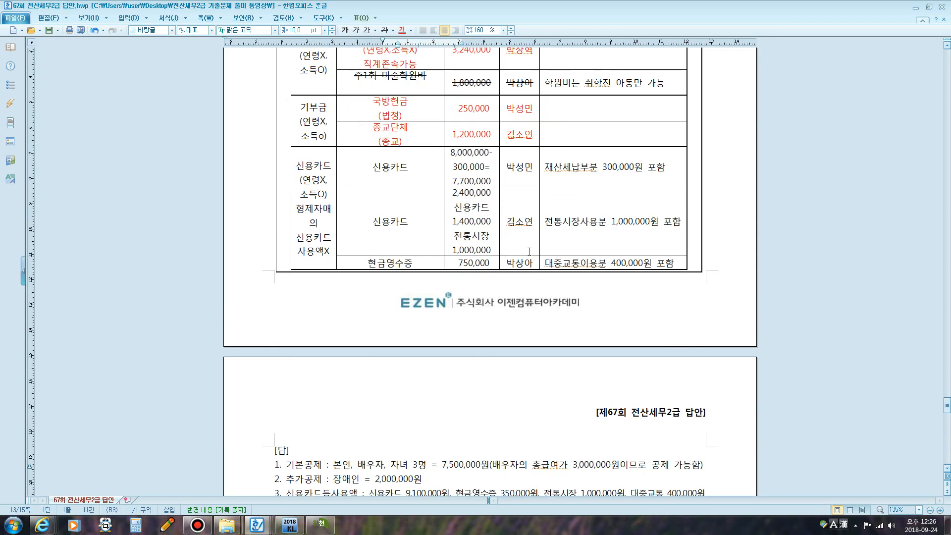
left_click(491, 263)
left_click_drag(653, 263, 599, 263)
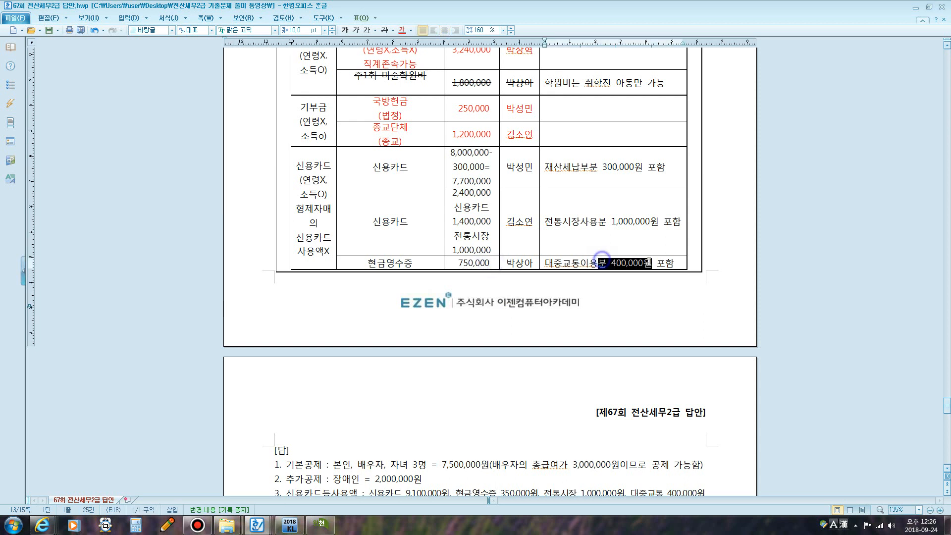
left_click(490, 264)
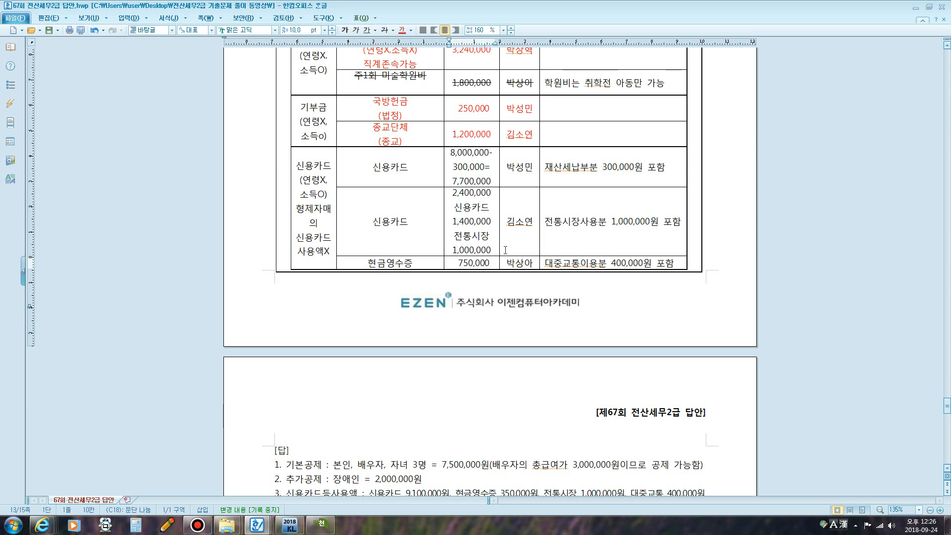
- Select the item and amount cells of both credit-card rows and the 현금영수증 row
left_click_drag(372, 164, 496, 184)
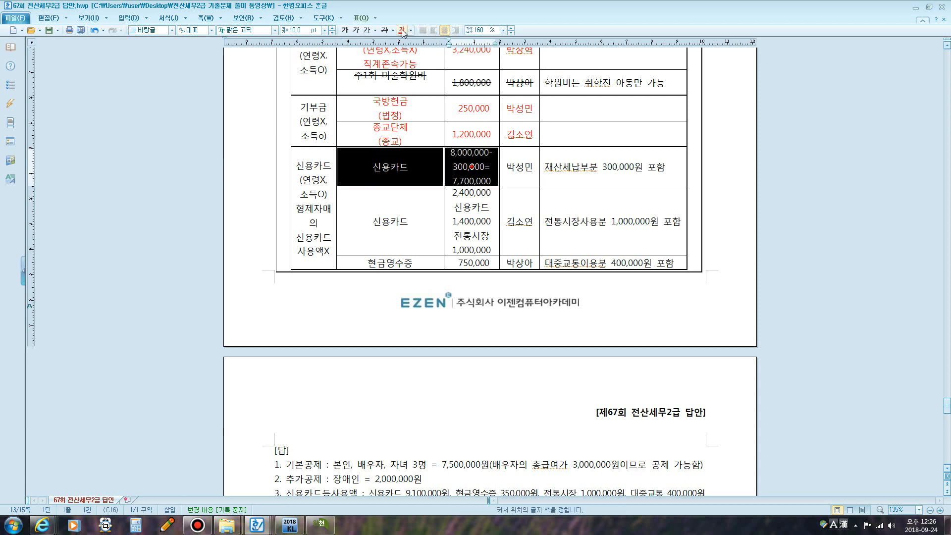
left_click_drag(377, 222, 462, 225)
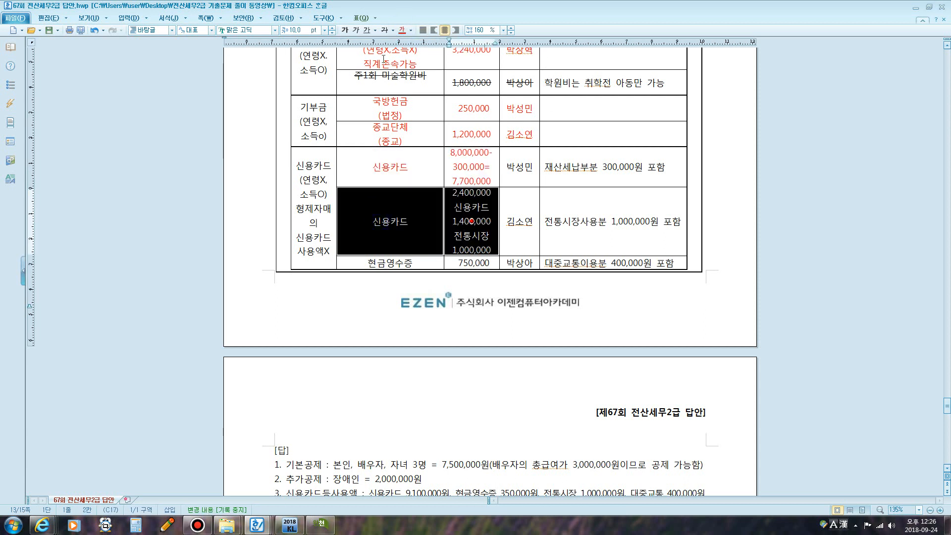
left_click_drag(370, 263, 490, 265)
left_click(490, 264)
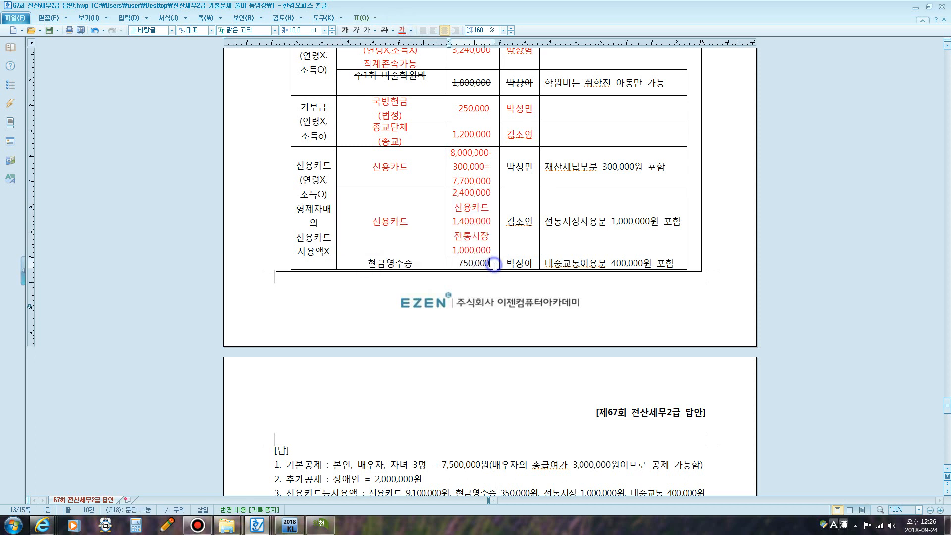
- Add 현금영수증 350,000 and 대중교통 400,000 lines below the 750,000 amount
key("Return")
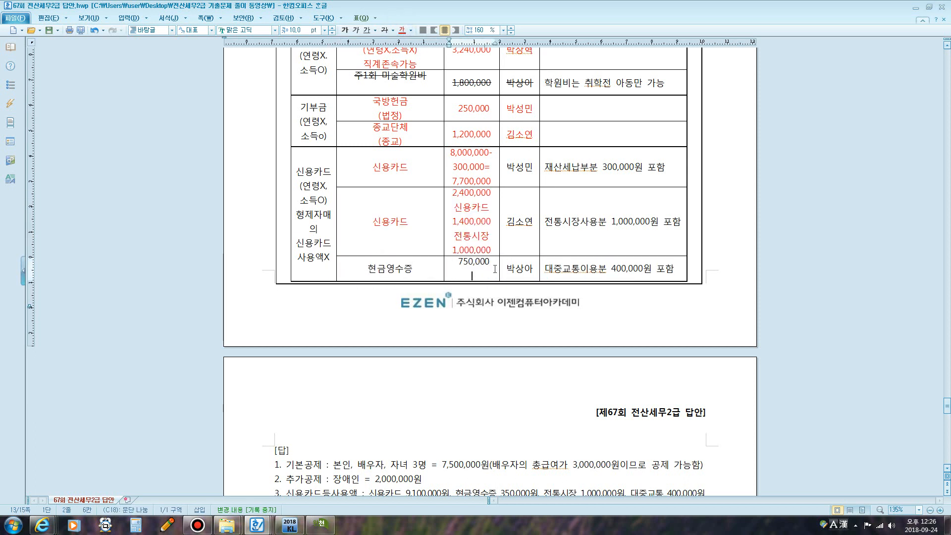
type("현금영")
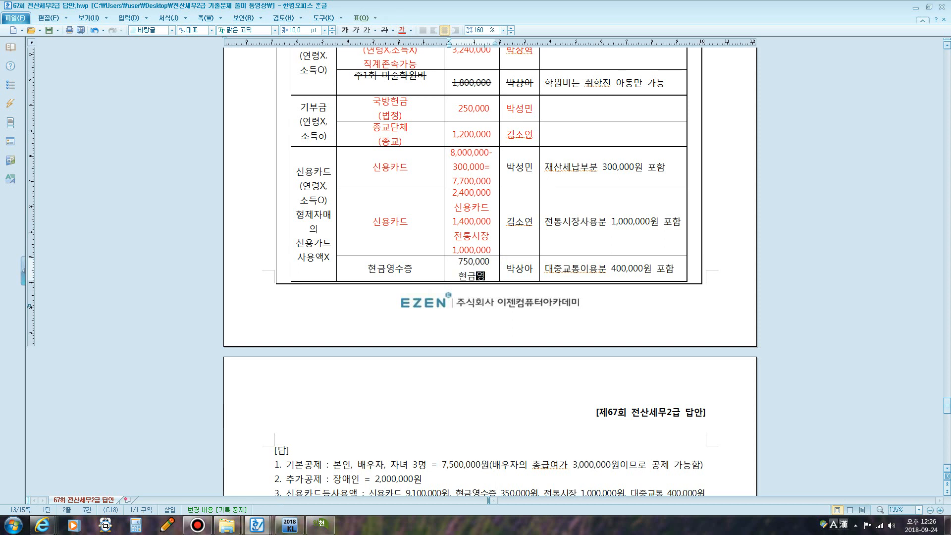
type("수증")
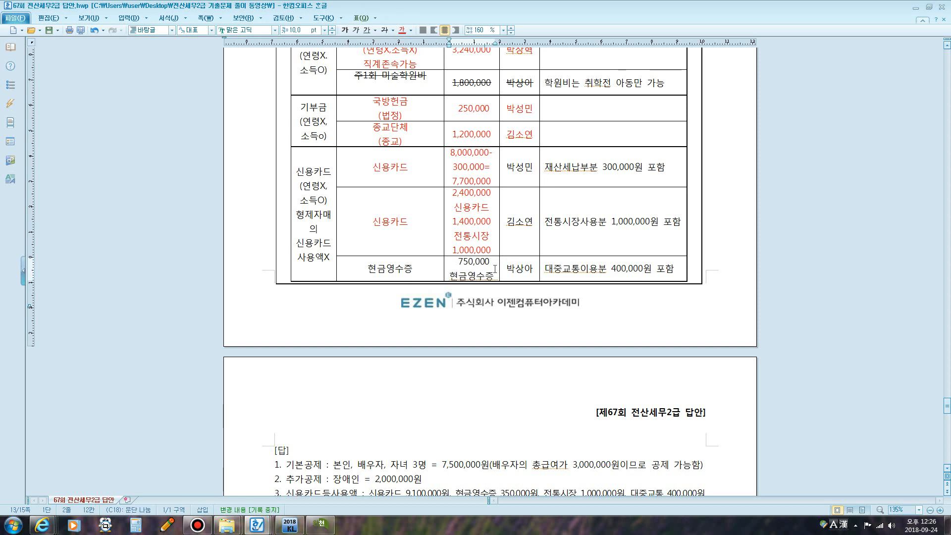
key("Return")
type("350,000")
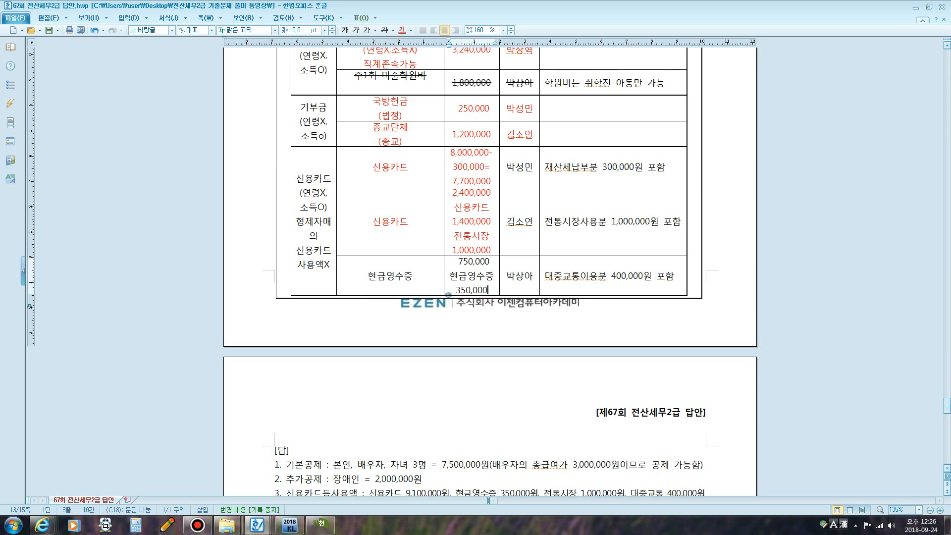
key("Return")
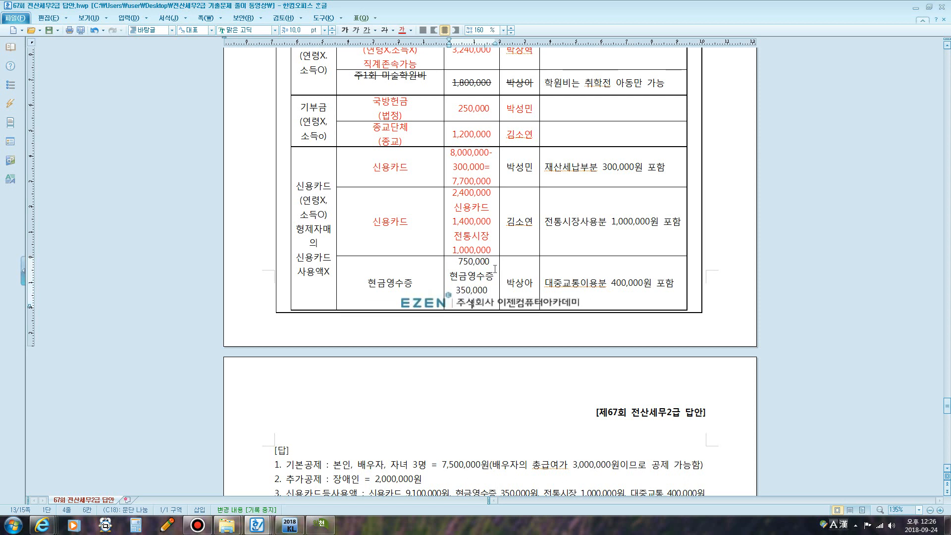
type("대중교")
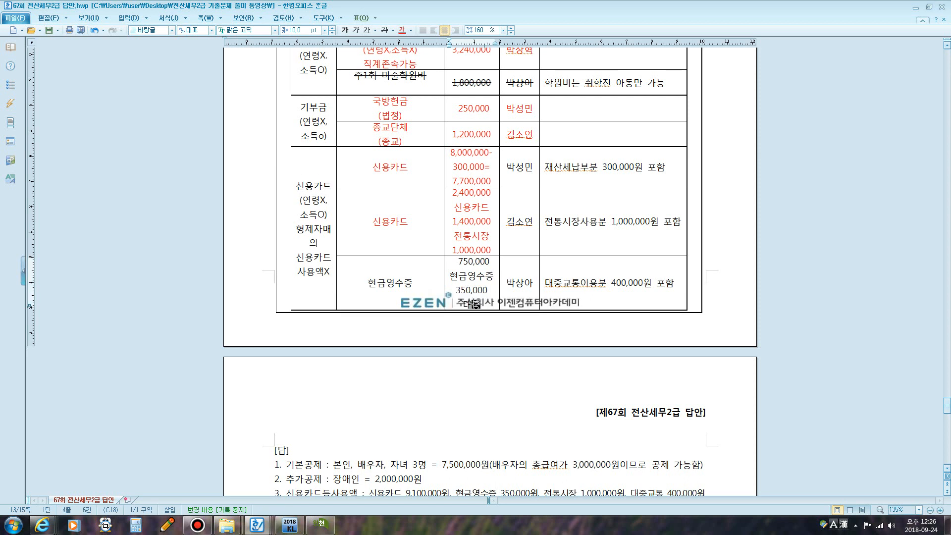
type("통")
key("Return")
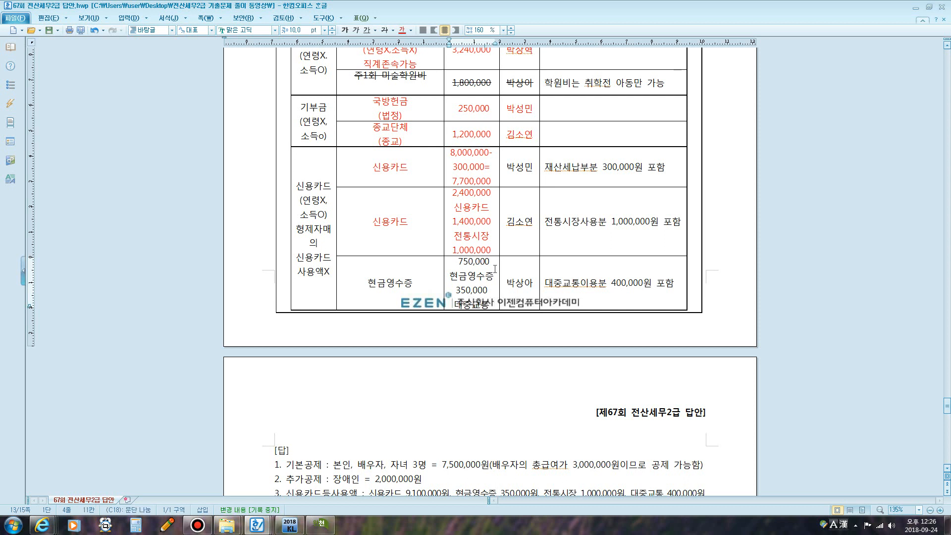
type("400,000")
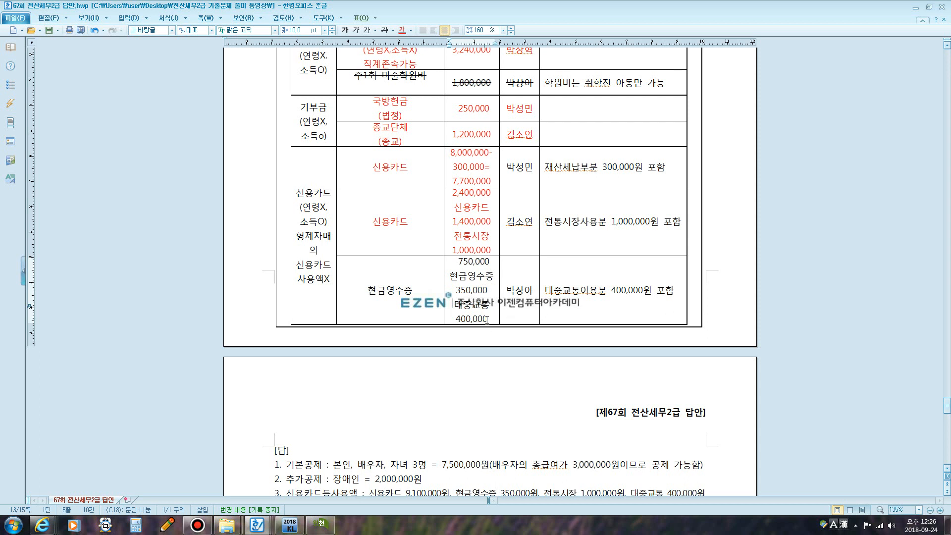
left_click(463, 300)
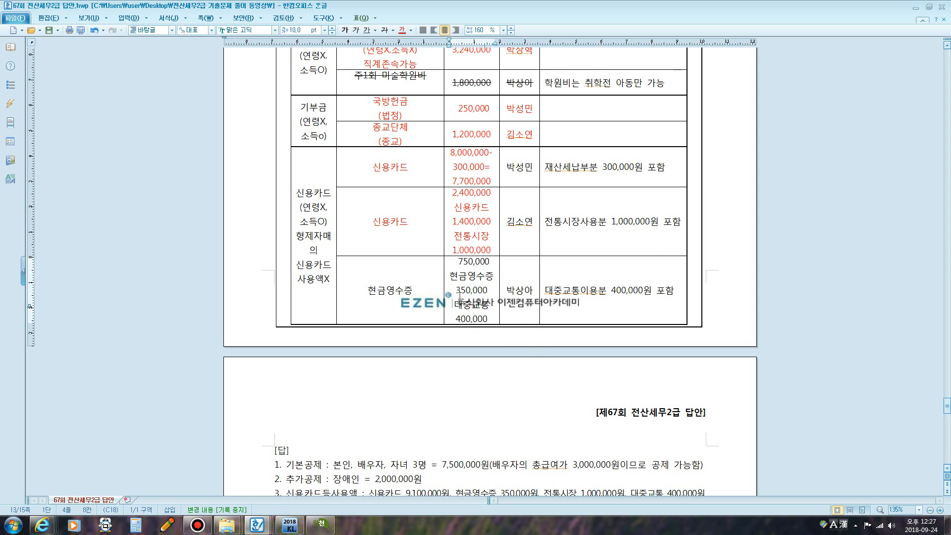
- Colour the 현금영수증 label and amounts red, then minimize the answer document
left_click_drag(361, 269, 471, 291)
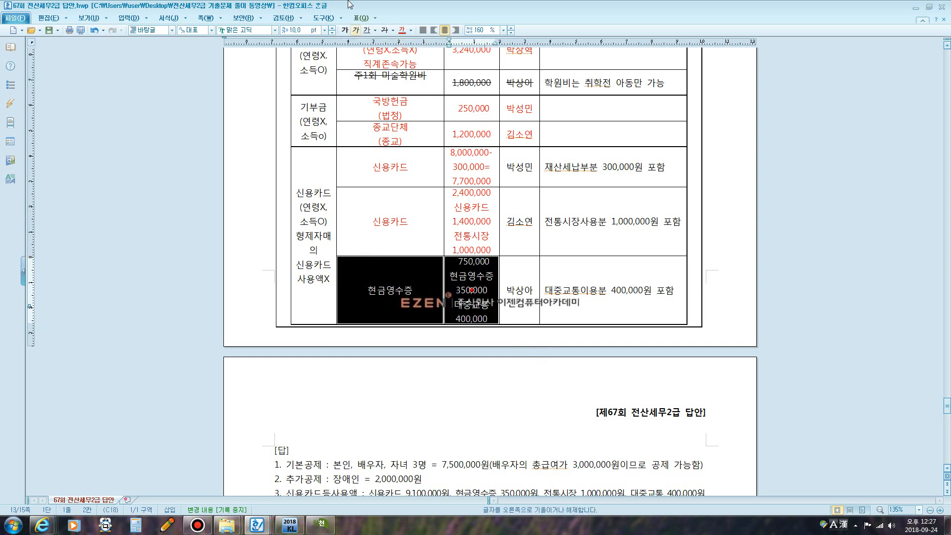
left_click(401, 30)
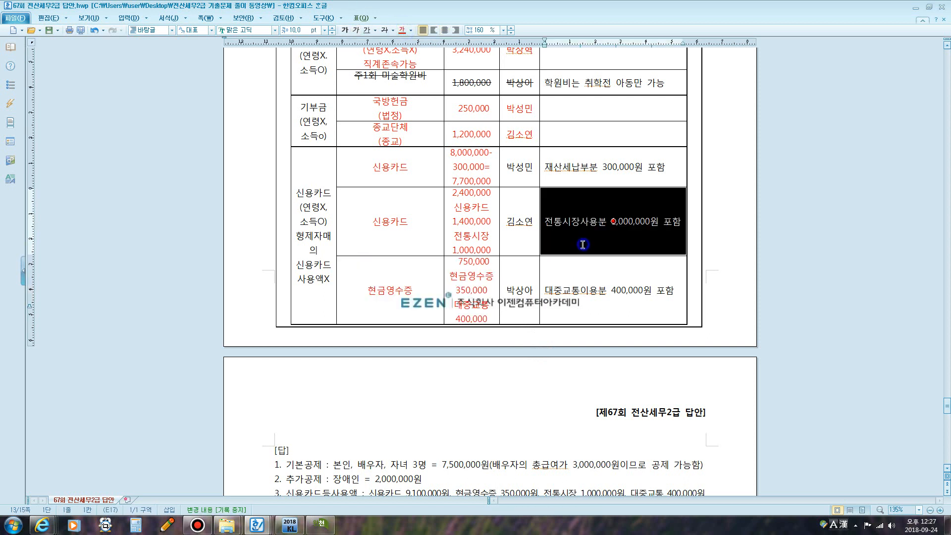
left_click_drag(613, 221, 589, 244)
left_click(638, 289)
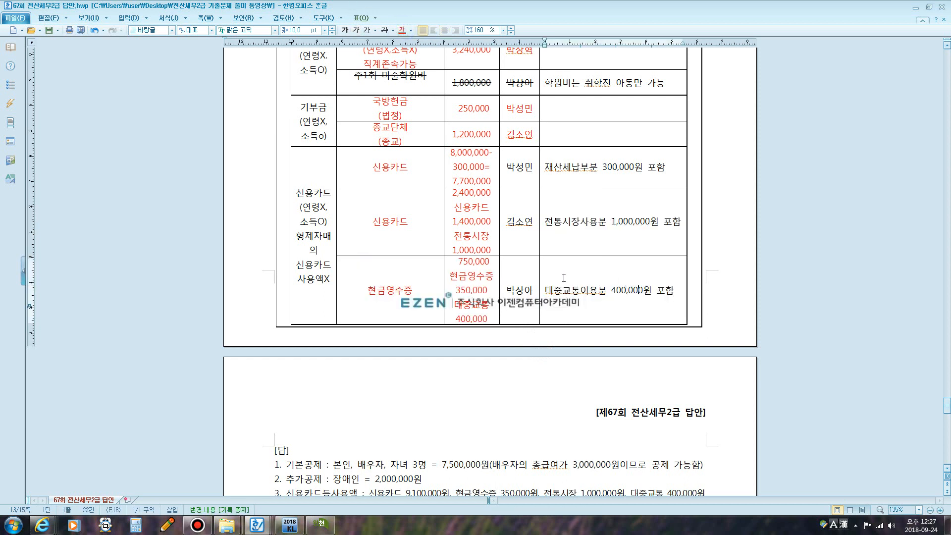
left_click(916, 7)
- Open KcLep's 연말정산추가자료입력 for the second employee and select the general protective insurance cell
left_click(720, 212)
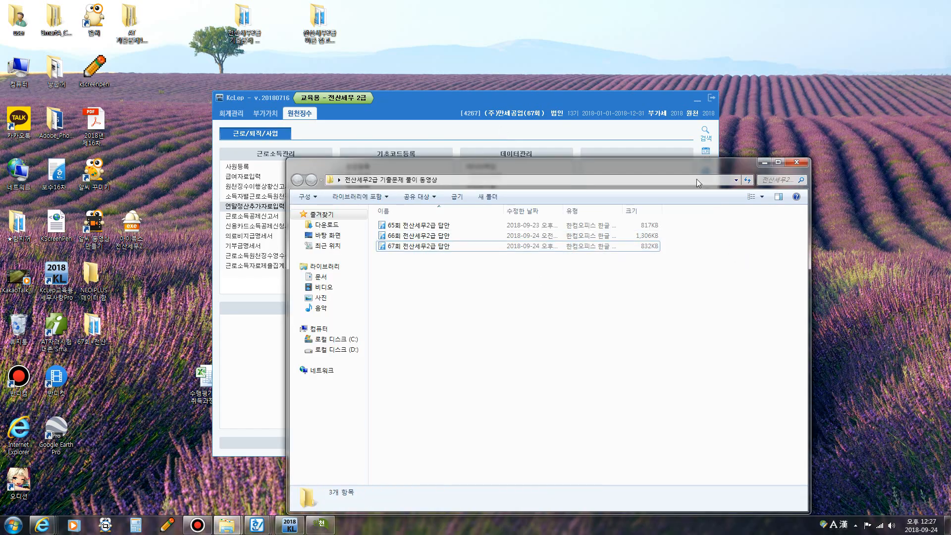
left_click(604, 110)
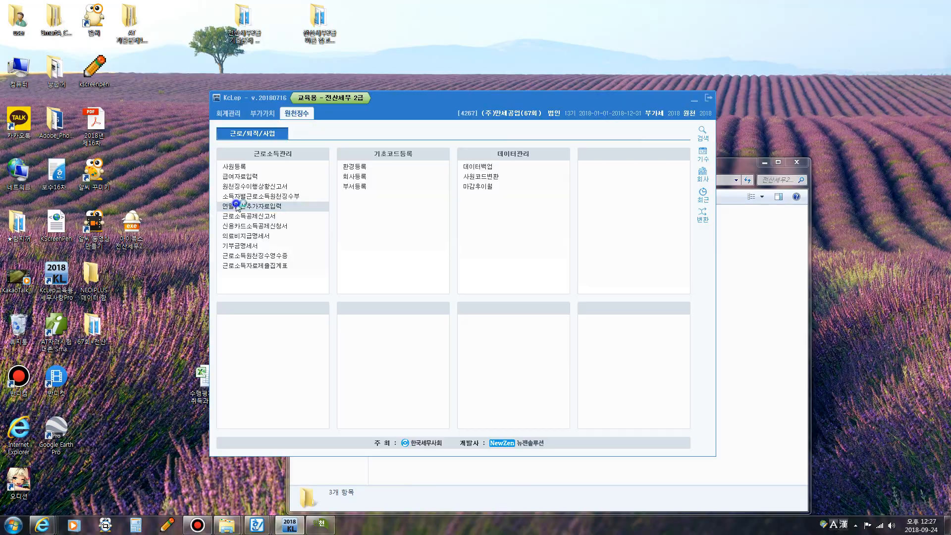
left_click(248, 205)
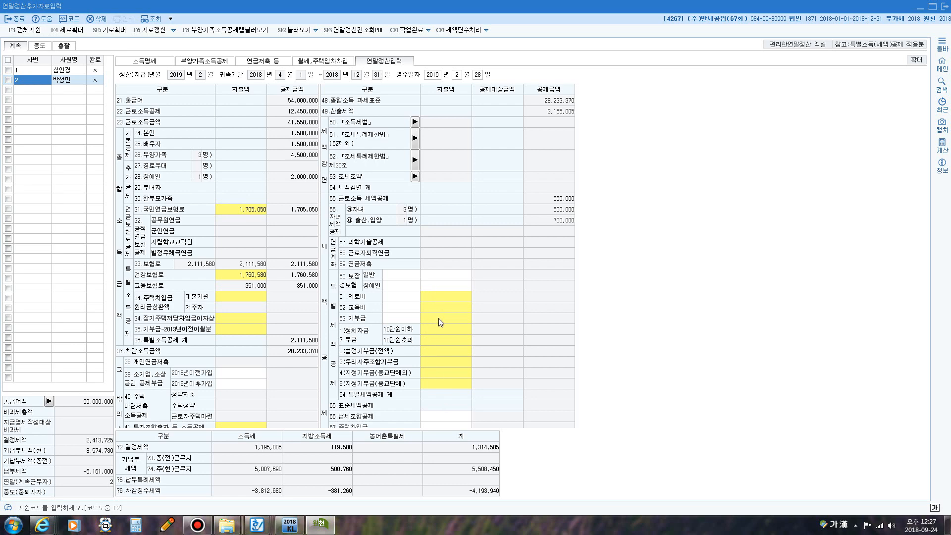
left_click(432, 276)
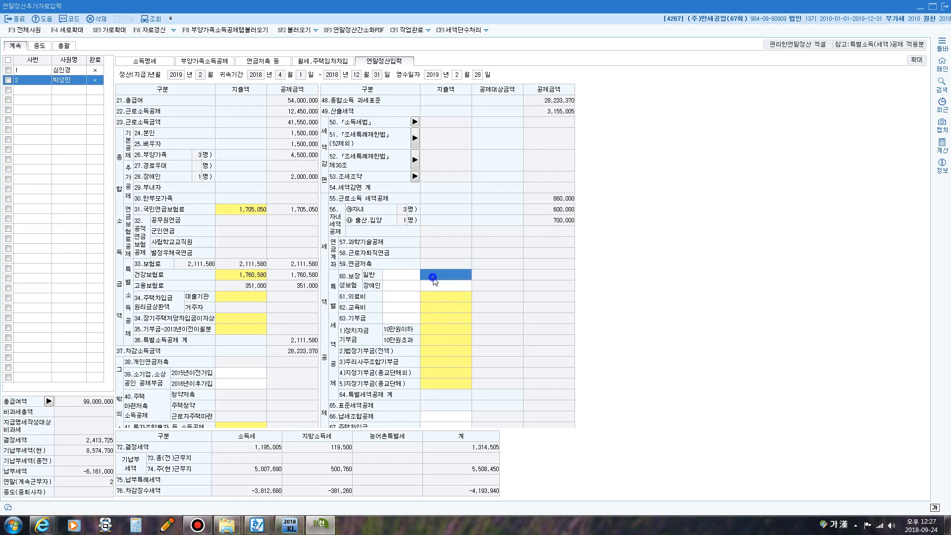
- Minimize the KcLep settlement screen and check the theory reference folder on the desktop
right_click(257, 525)
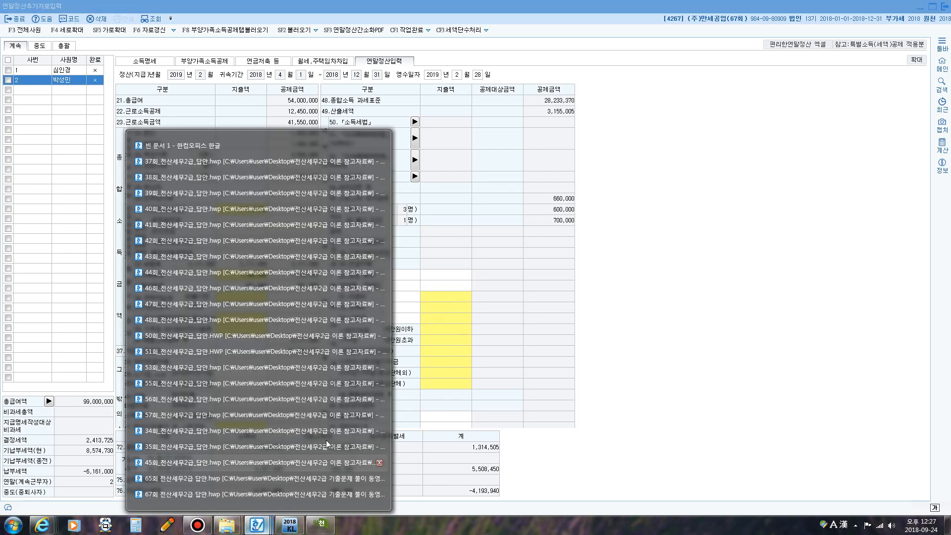
left_click(258, 494)
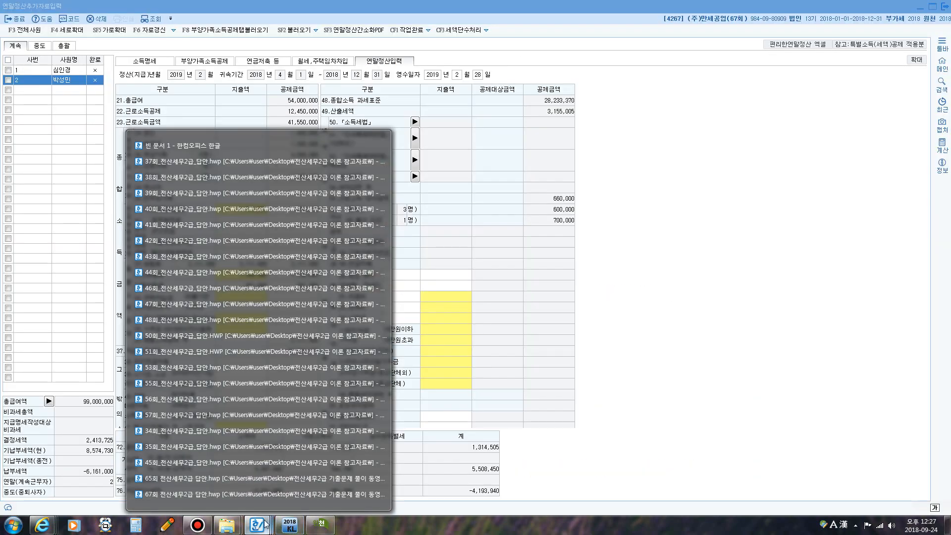
left_click(920, 7)
double_click(318, 21)
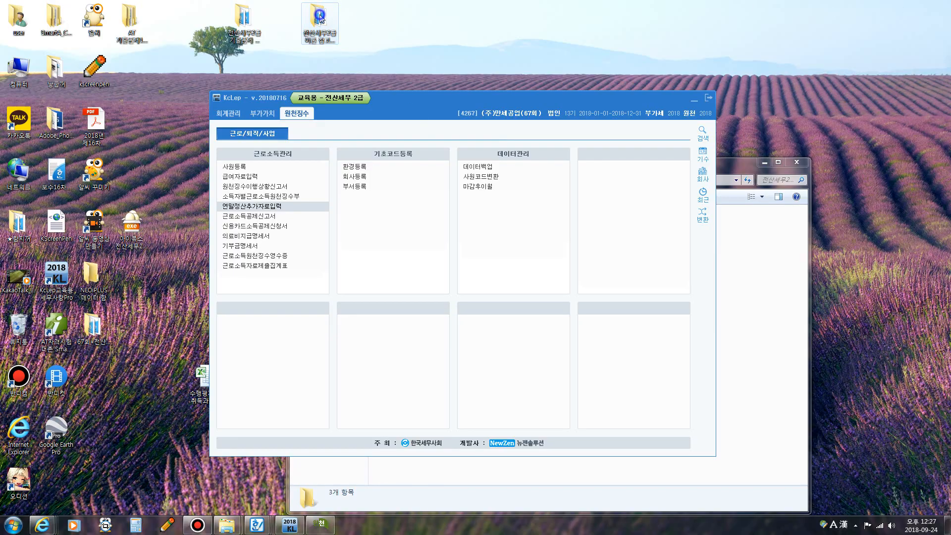
left_click(796, 162)
- Open the 67회 answer file from the 전산세무2급 기출문제 folder without reverting the open document
double_click(243, 21)
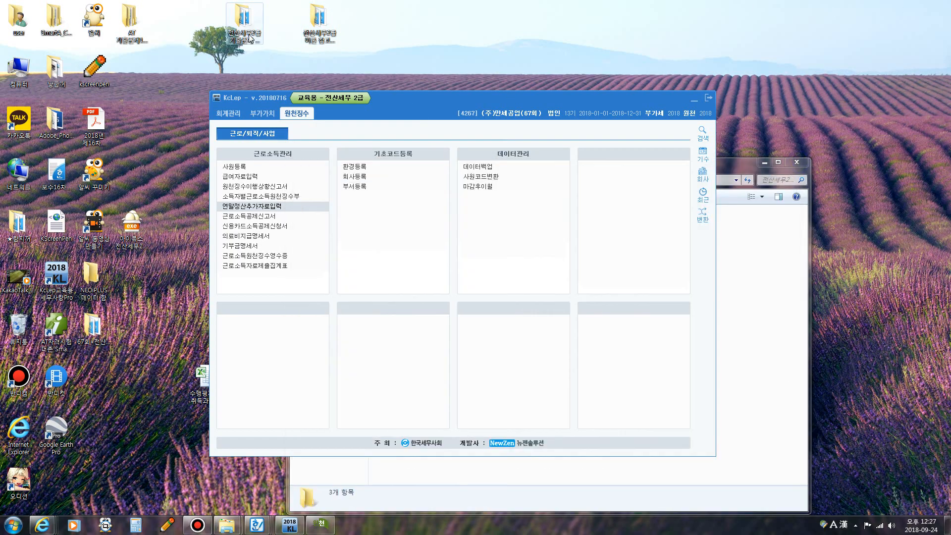
double_click(407, 247)
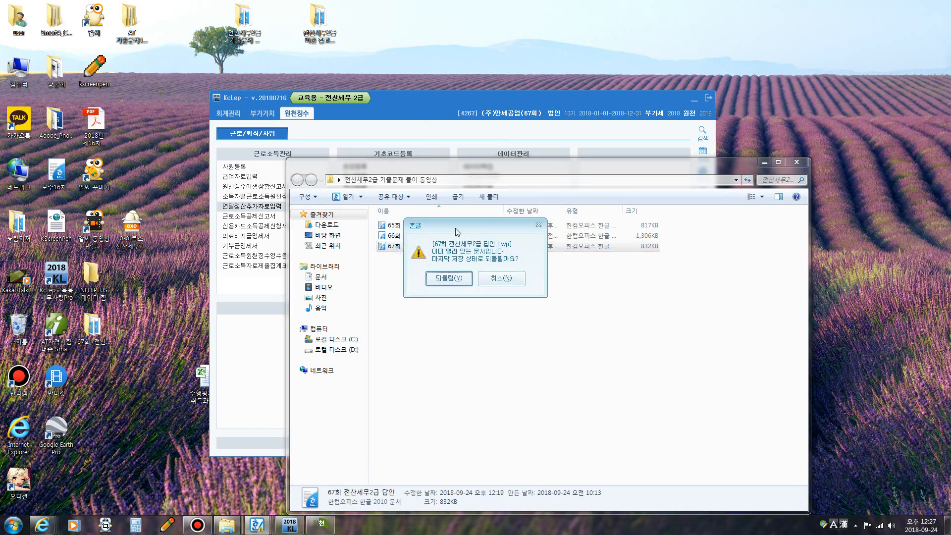
left_click(497, 279)
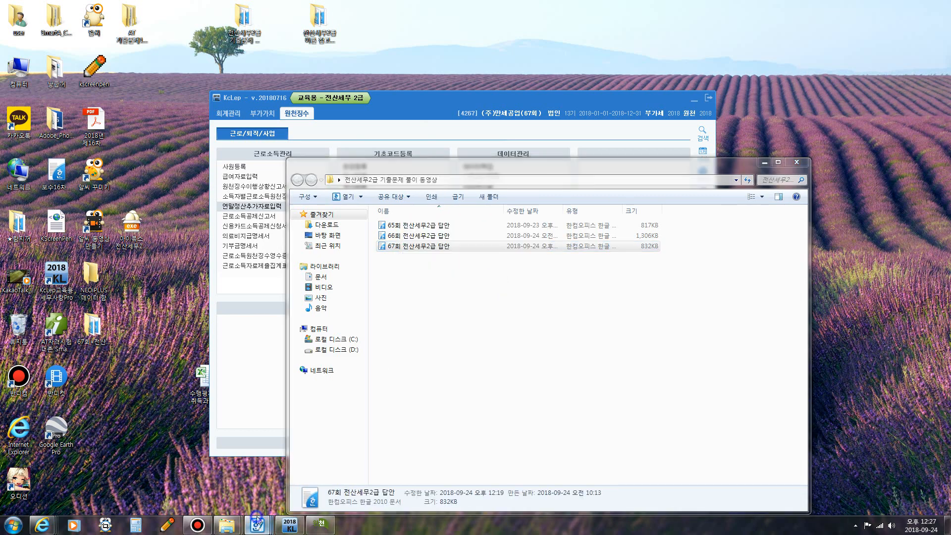
left_click(257, 525)
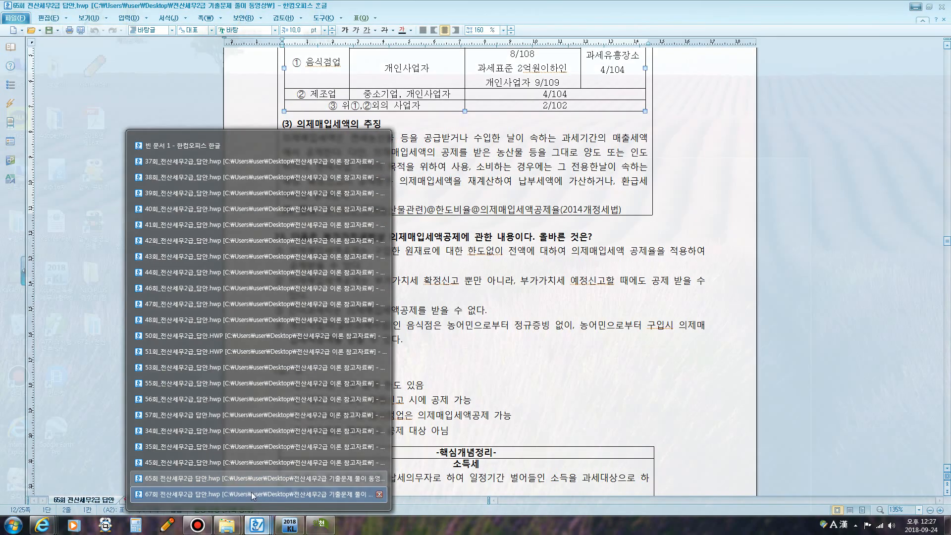
- Review the 자동차보험료 and 실비보장성보험료 400,000 rows in the 67회 answer, then return to KcLep
left_click(251, 492)
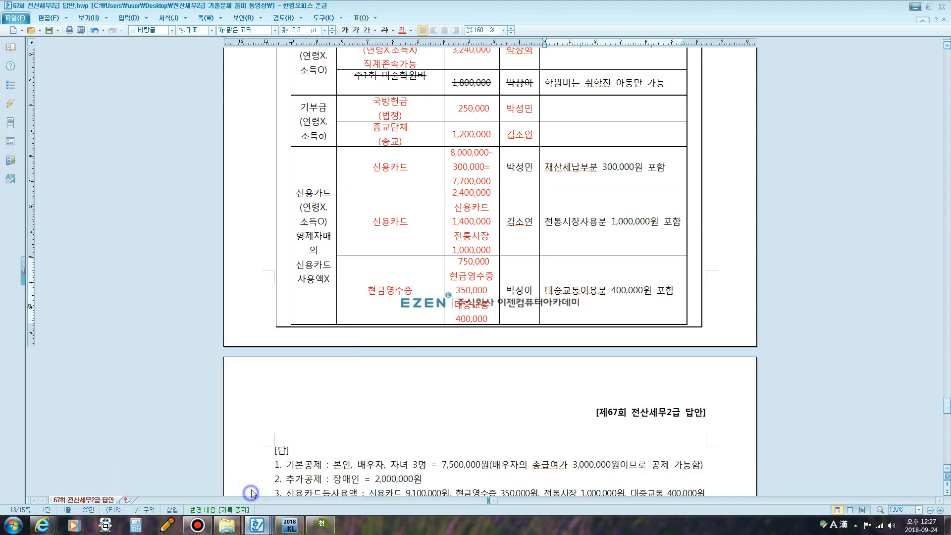
scroll(628, 308, "up", 7)
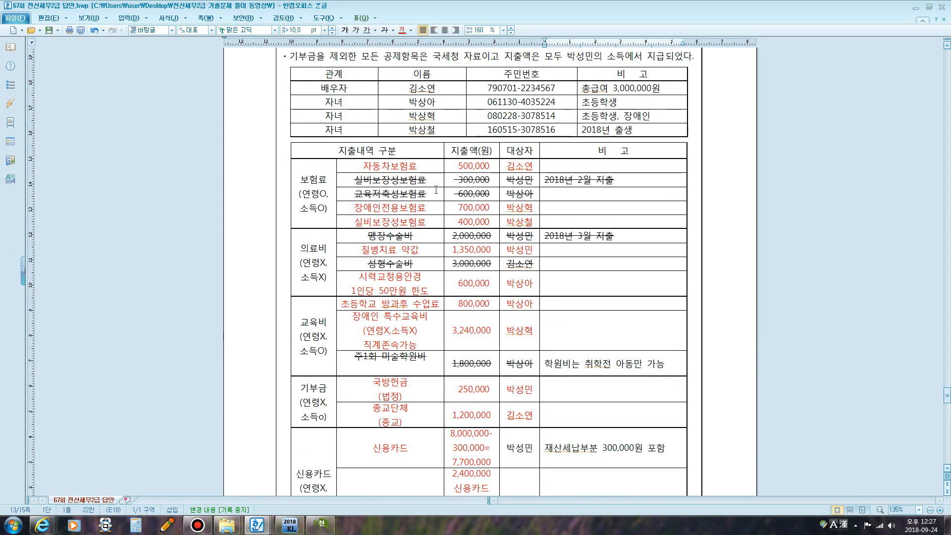
left_click_drag(377, 166, 462, 169)
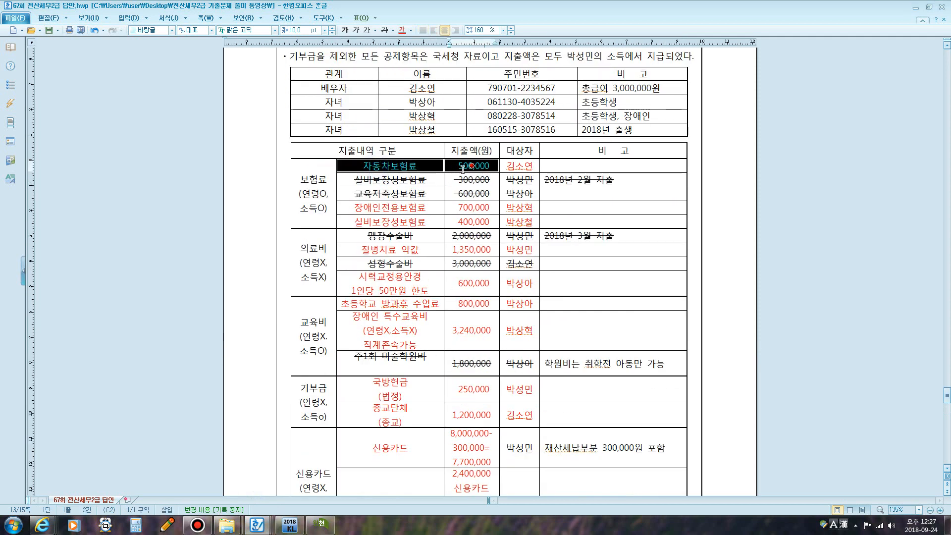
left_click_drag(381, 222, 463, 225)
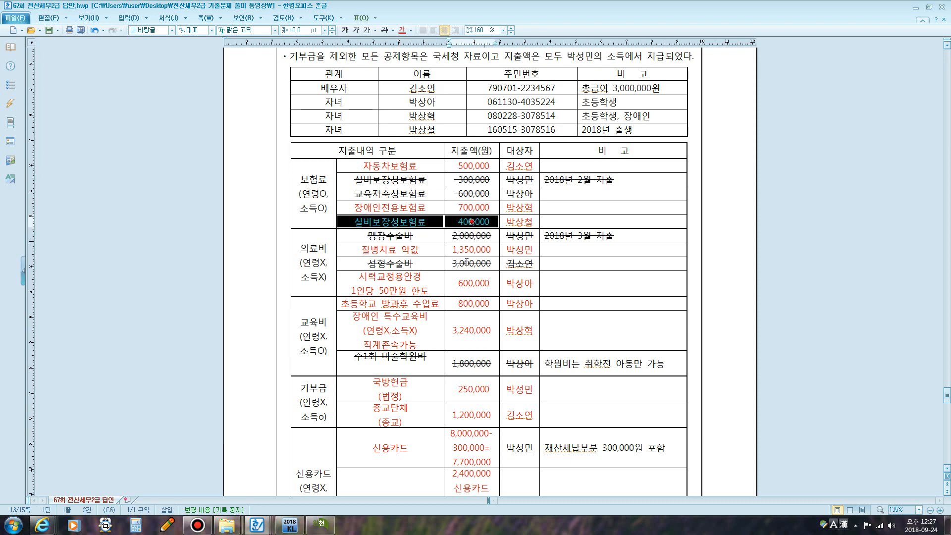
left_click(321, 525)
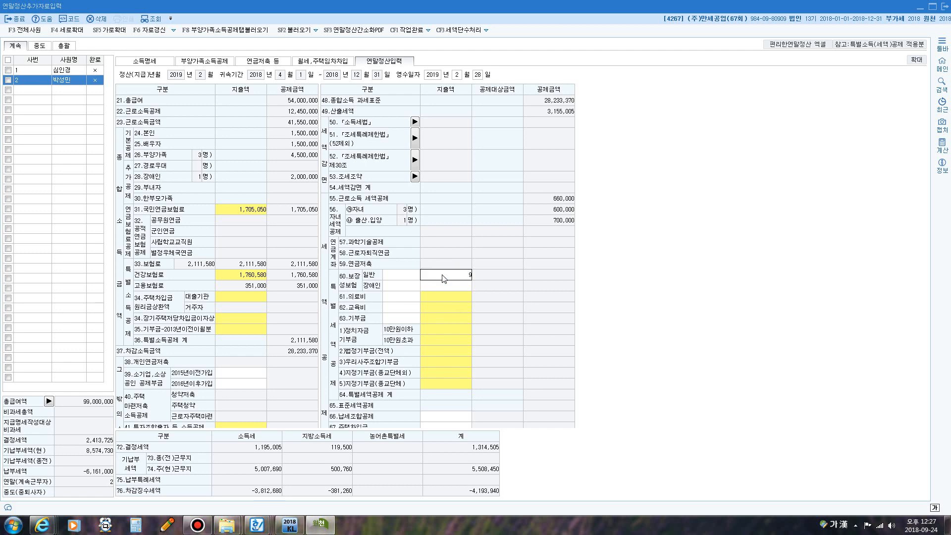
- Enter 900,000 general and 700,000 disabled-person protective insurance premiums in KcLep
type("900000")
key("Return")
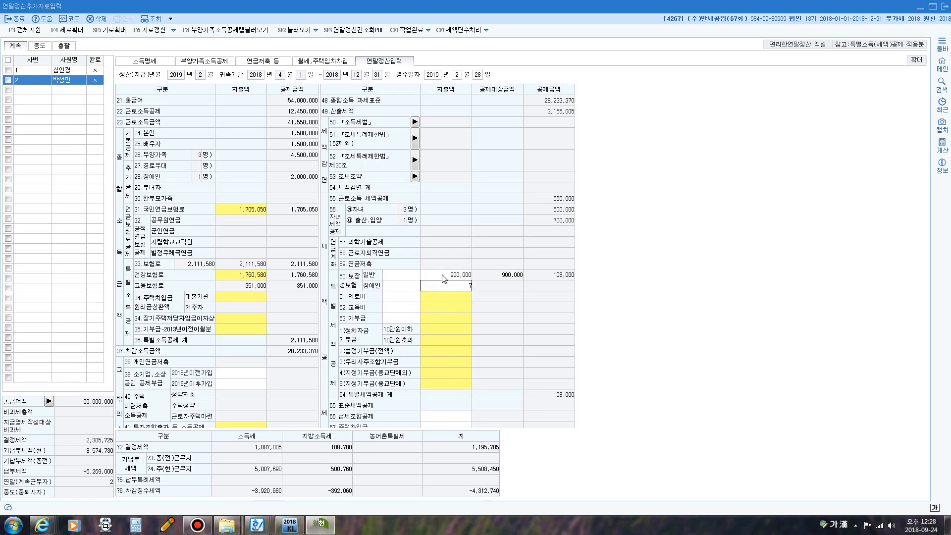
type("7000000")
key("Return")
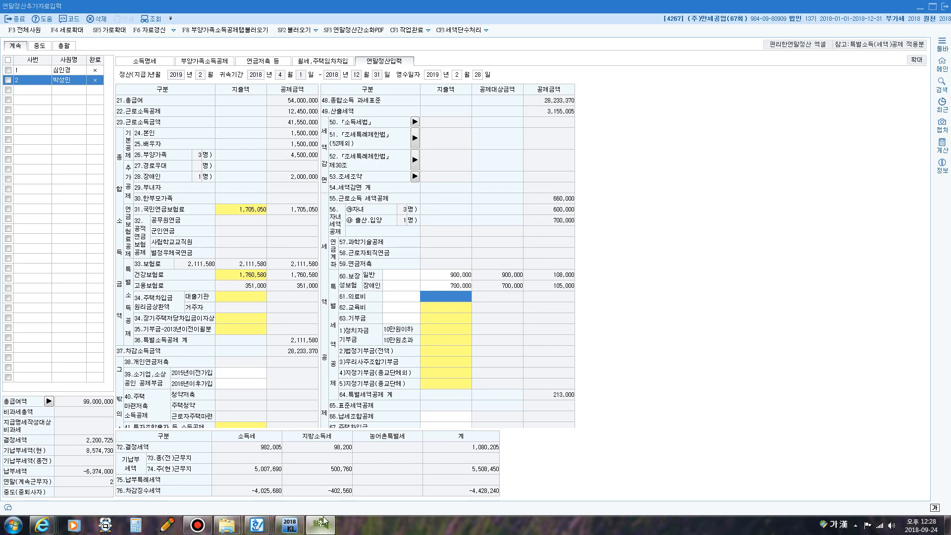
right_click(262, 528)
left_click(271, 489)
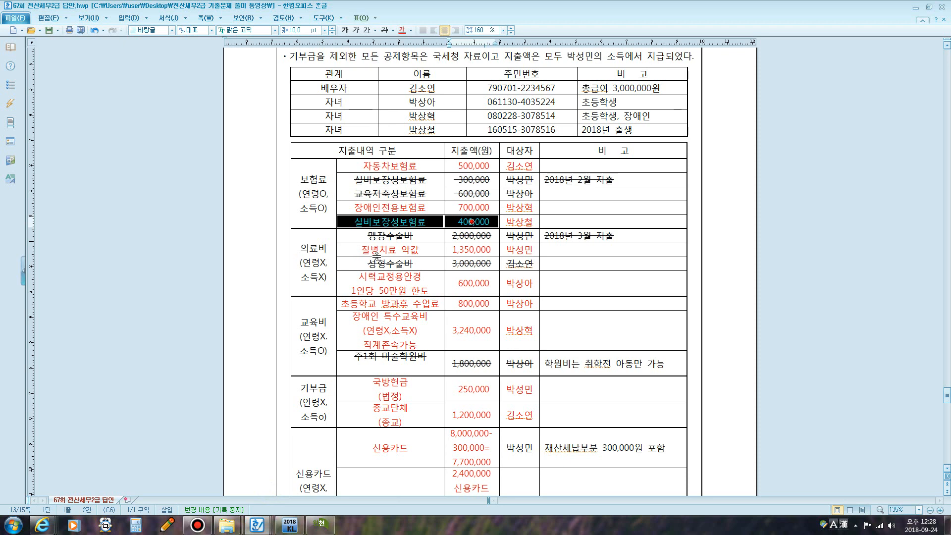
- Check the 1,350,000 질병치료 약값 expense, then select KcLep's 61.의료비 cell
left_click(391, 249)
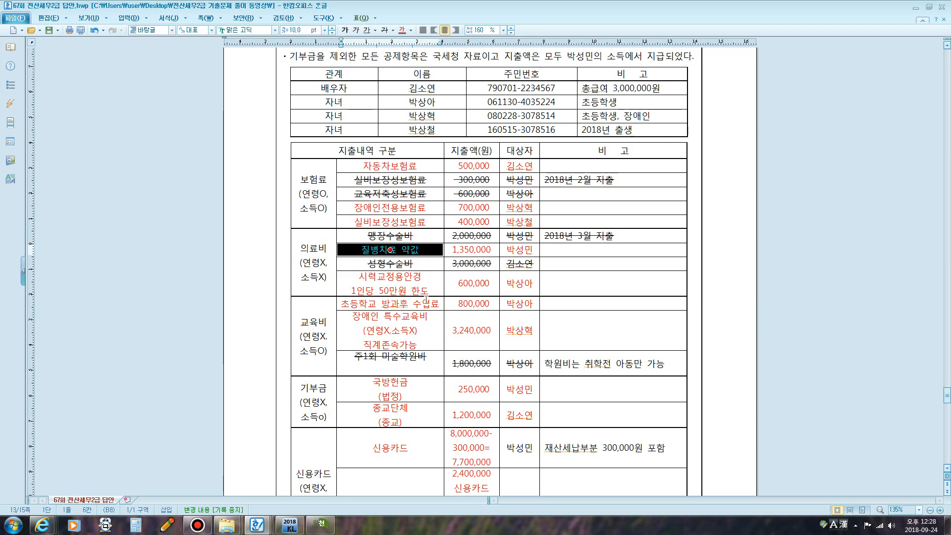
left_click(319, 528)
left_click(445, 296)
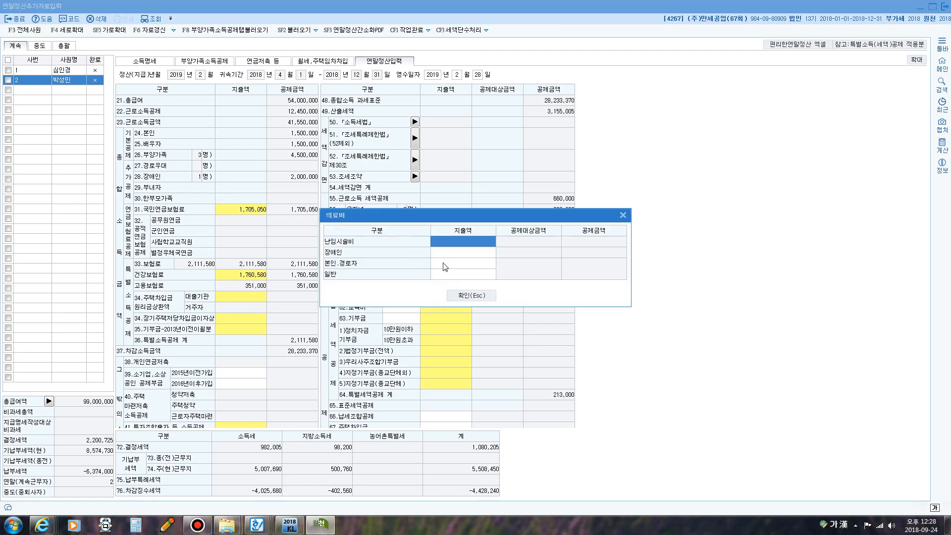
- Enter medical expenses of 1,350,000 본인.경로자 and 500,000 일반, totalling 1,850,000
left_click(444, 264)
type("1350")
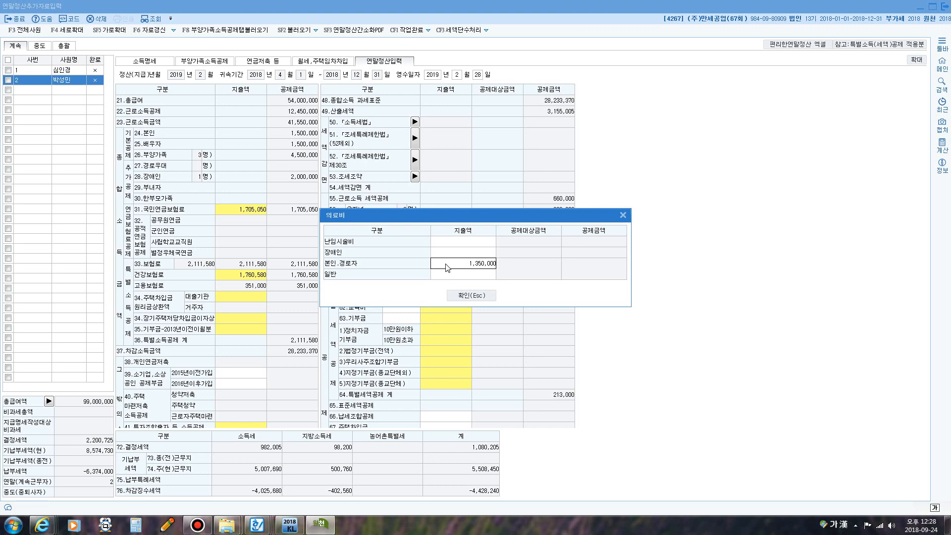
key("Return")
type("500")
key("Return")
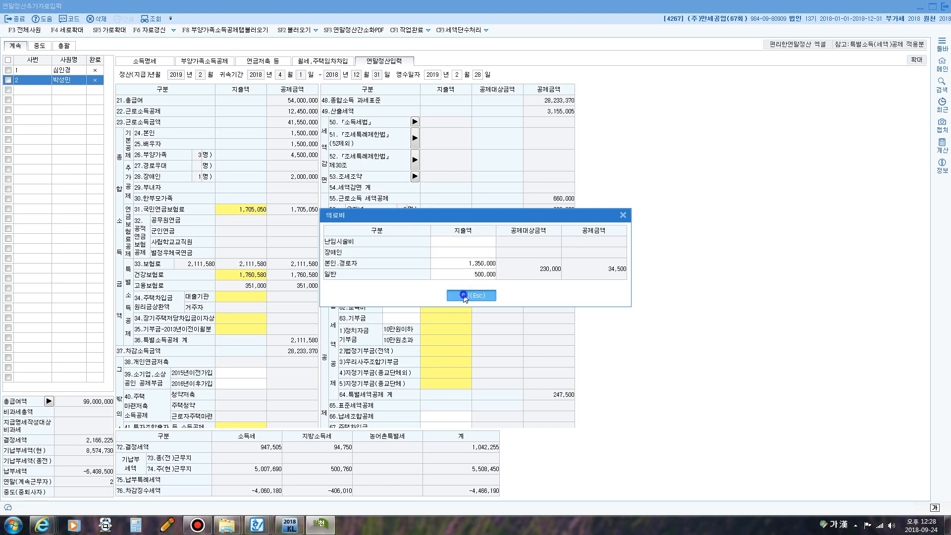
left_click(459, 296)
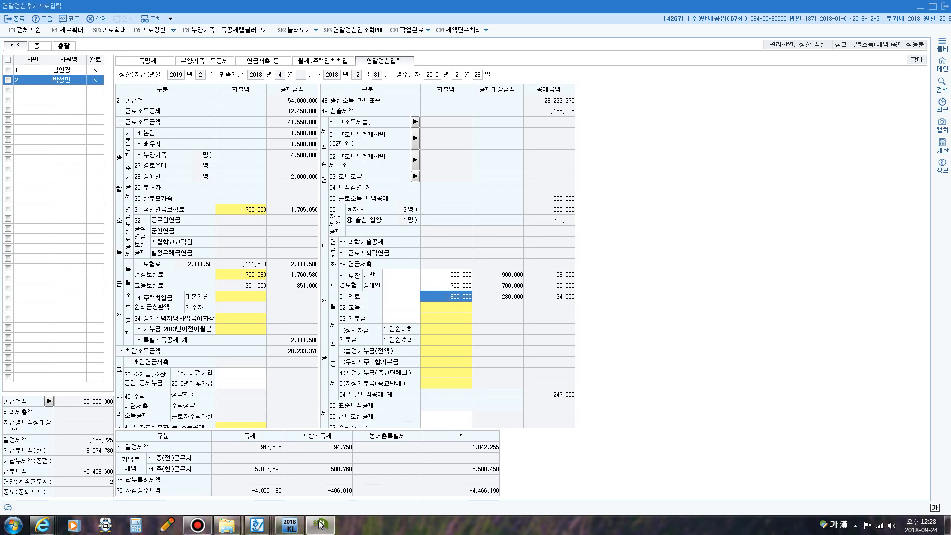
right_click(257, 525)
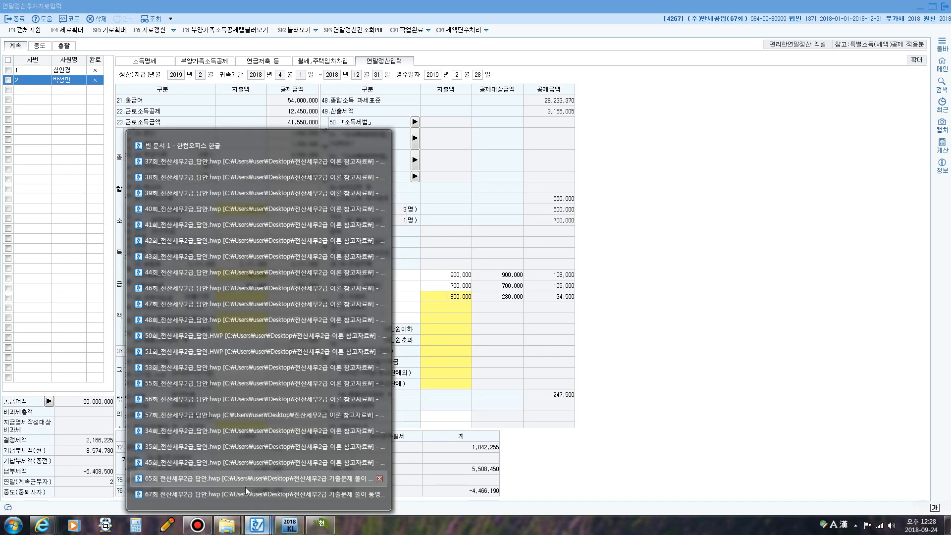
- Look up the 800,000 방과후 수업료 figure in the 67회 answer, then return to KcLep
left_click(239, 497)
scroll(369, 288, "down", 5)
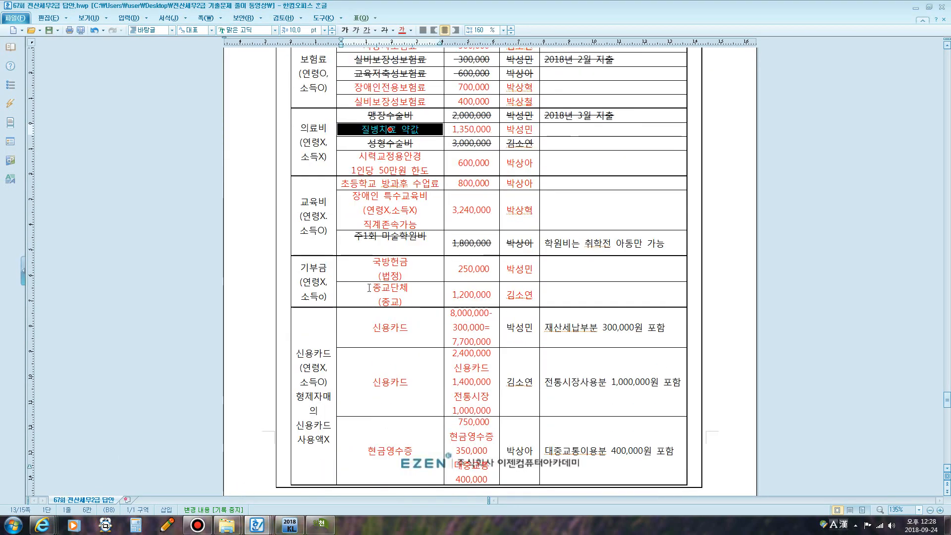
key("Down")
key("Down")
key("Down")
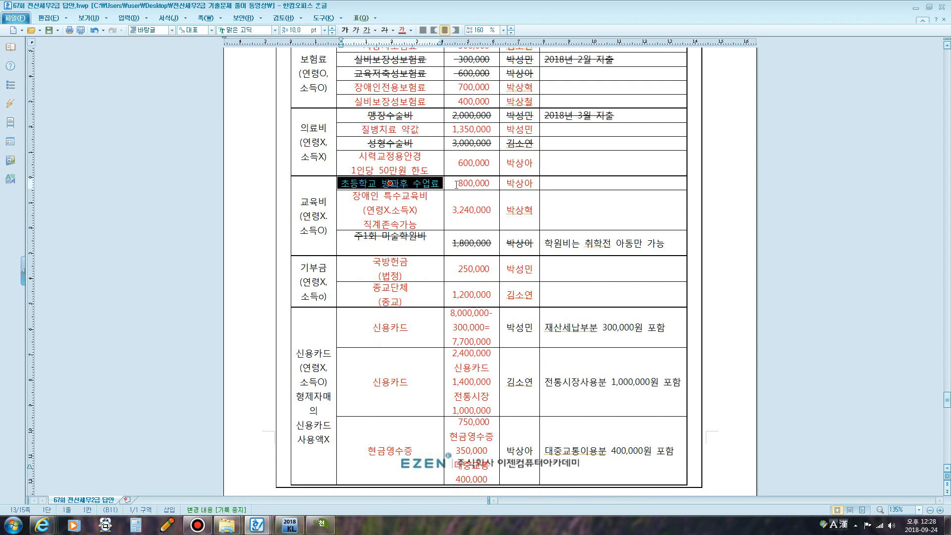
key("Right")
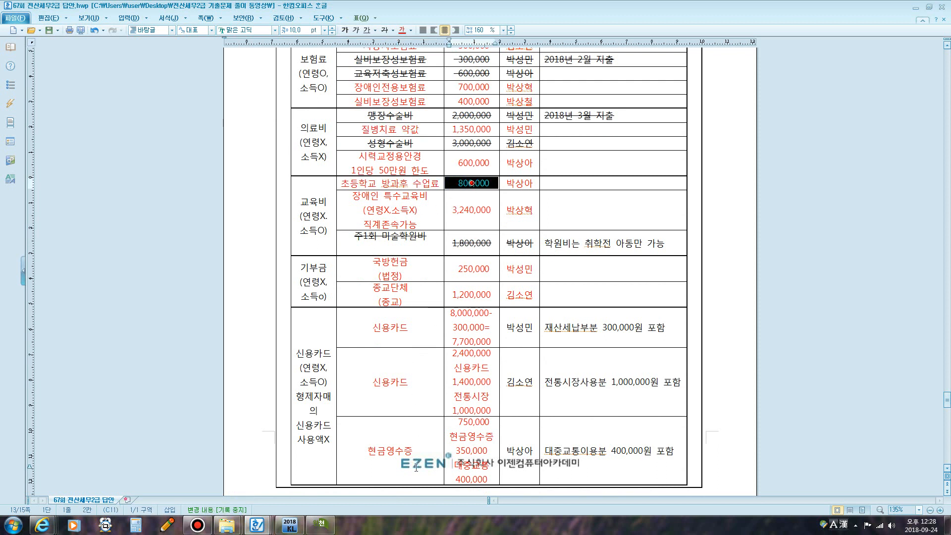
left_click(321, 524)
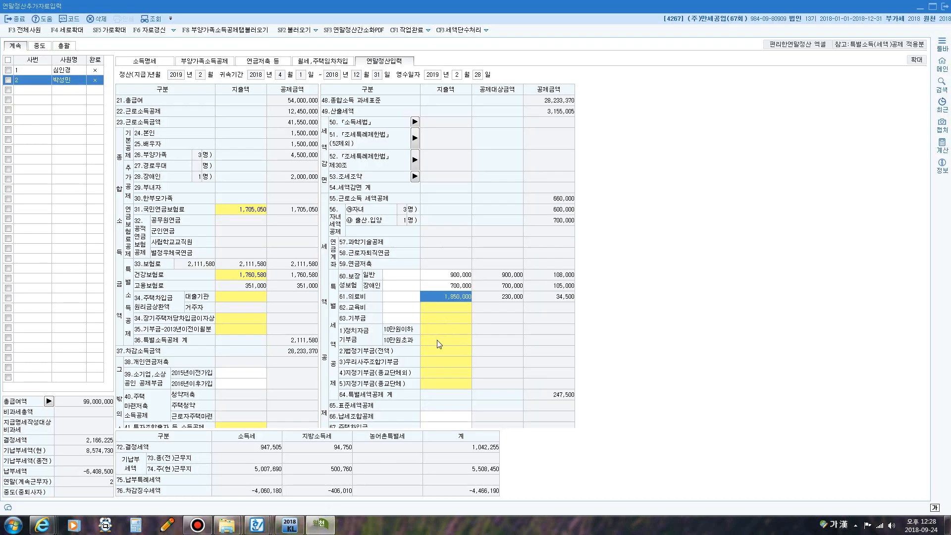
- Enter 800,000 as the school (초중고) tuition amount under 62.교육비
left_click(444, 308)
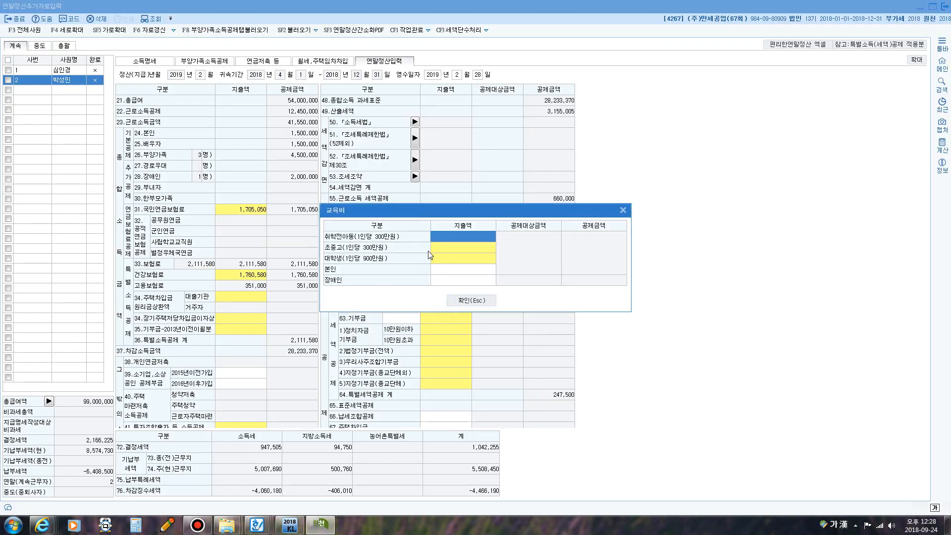
left_click(455, 251)
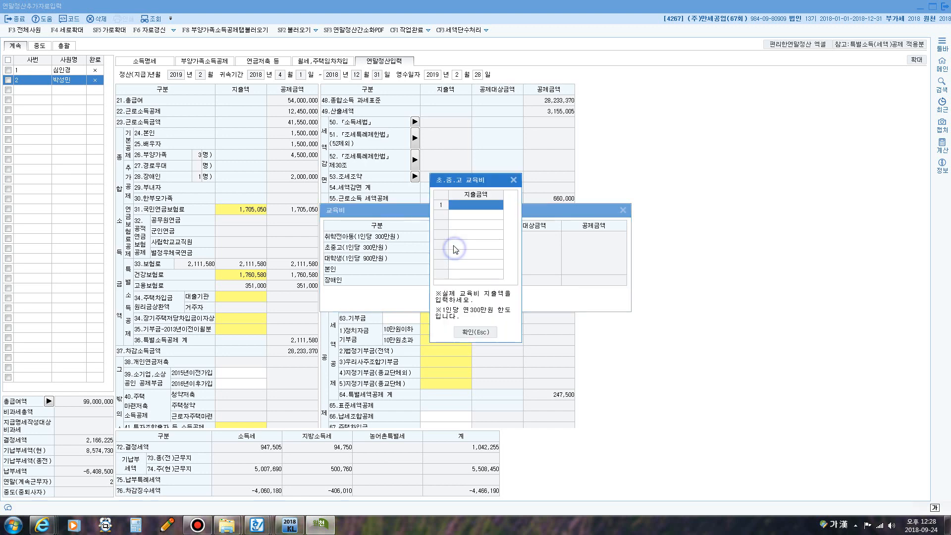
left_click(466, 205)
type("8000000")
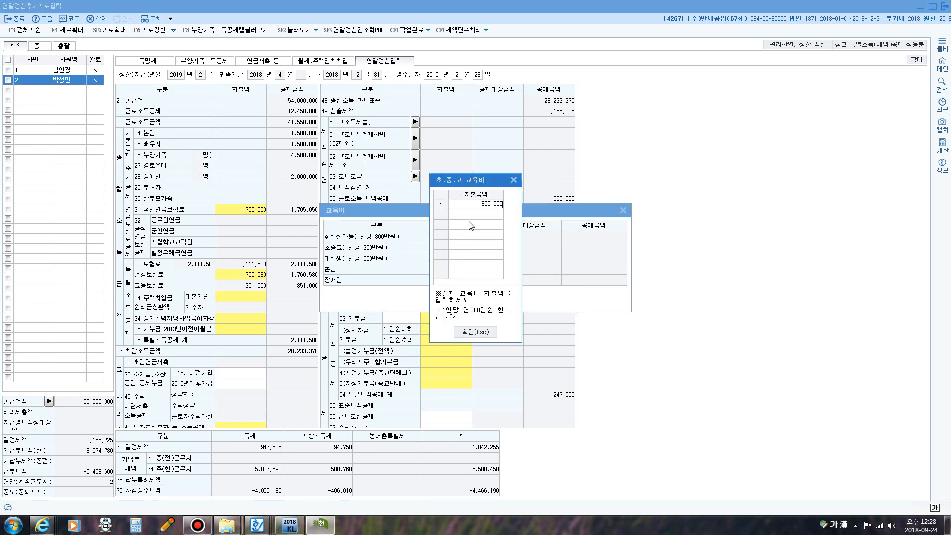
key("Return")
left_click(476, 332)
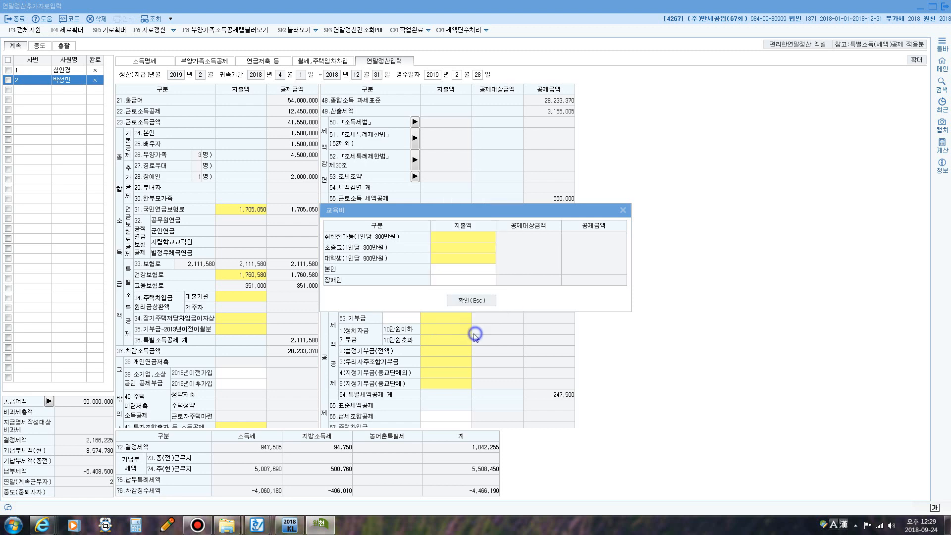
- Enter 3,240,000 as the disability (장애인) education expense and confirm the education costs
left_click(458, 281)
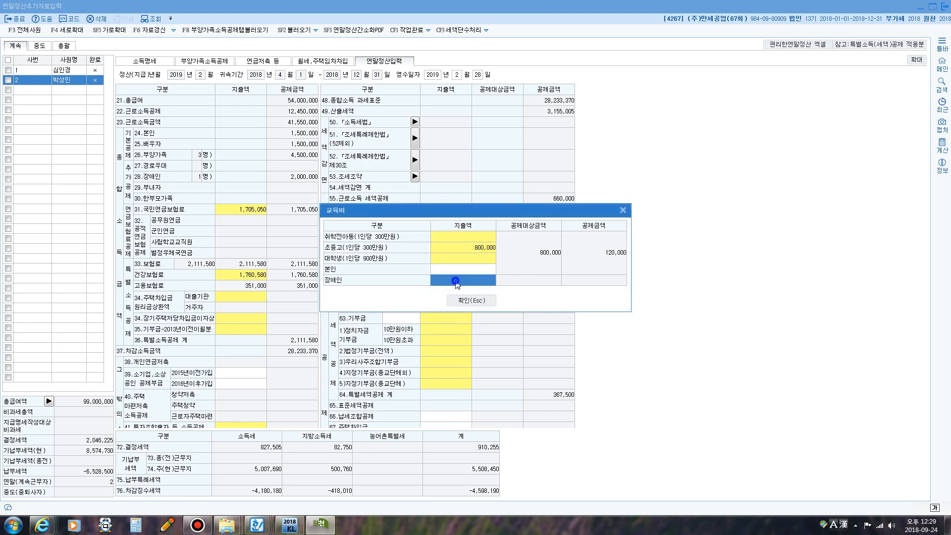
left_click(456, 283)
type("3,2")
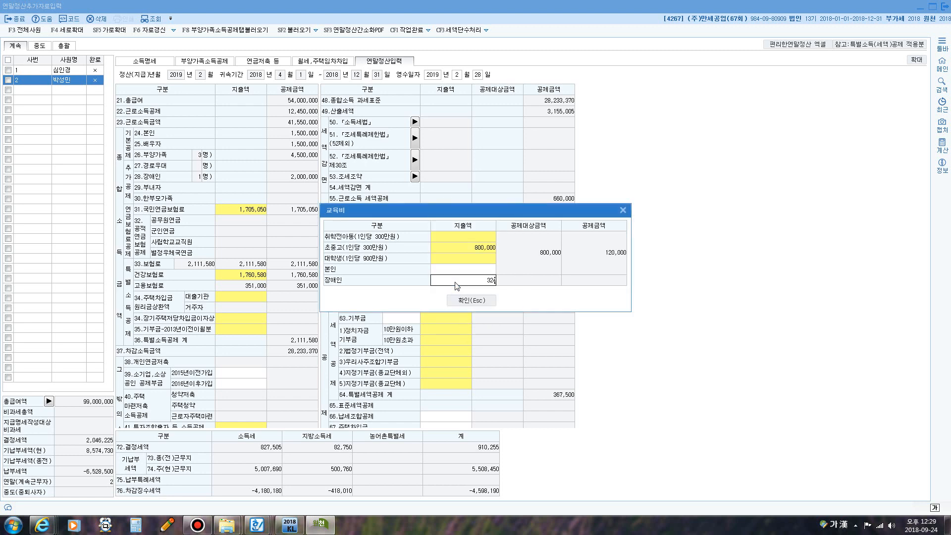
type("40,000")
key("Return")
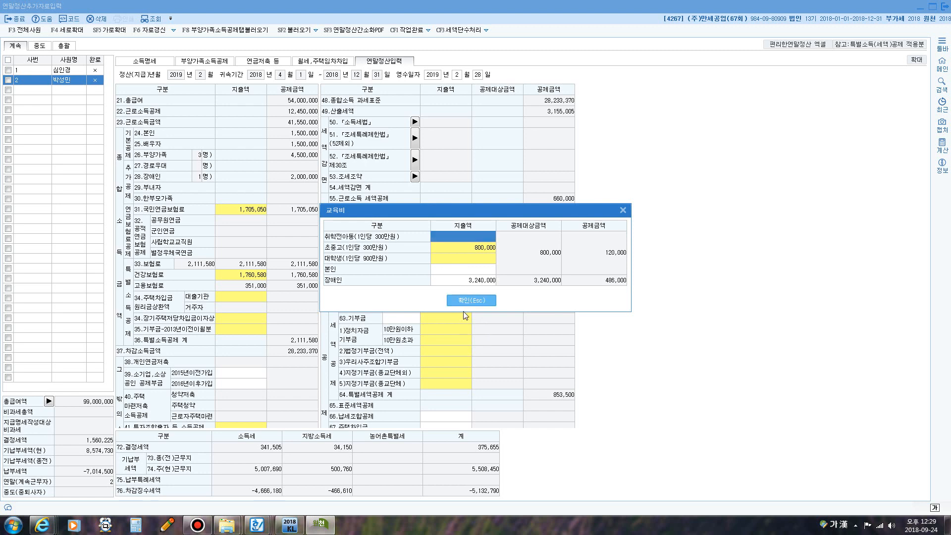
left_click(462, 303)
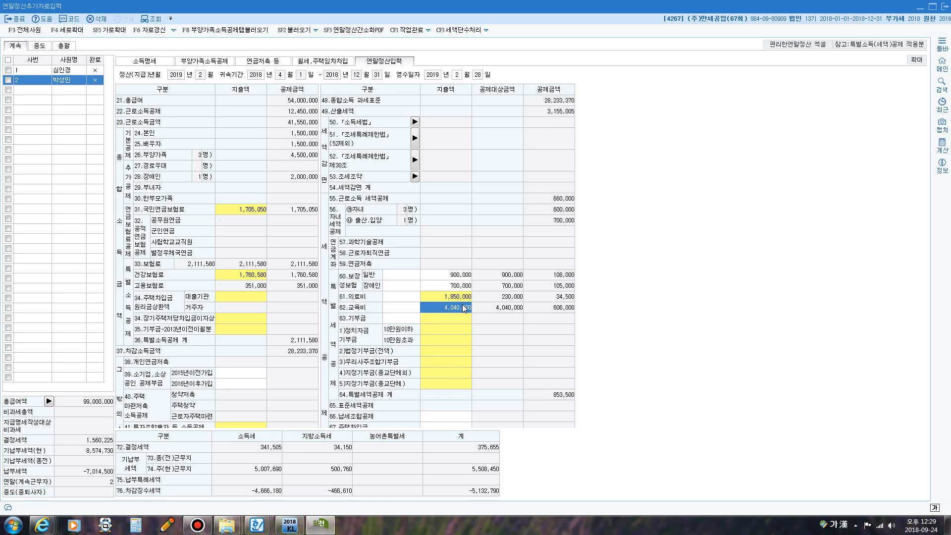
- Reopen the 67회 answer document in Hangul
right_click(257, 524)
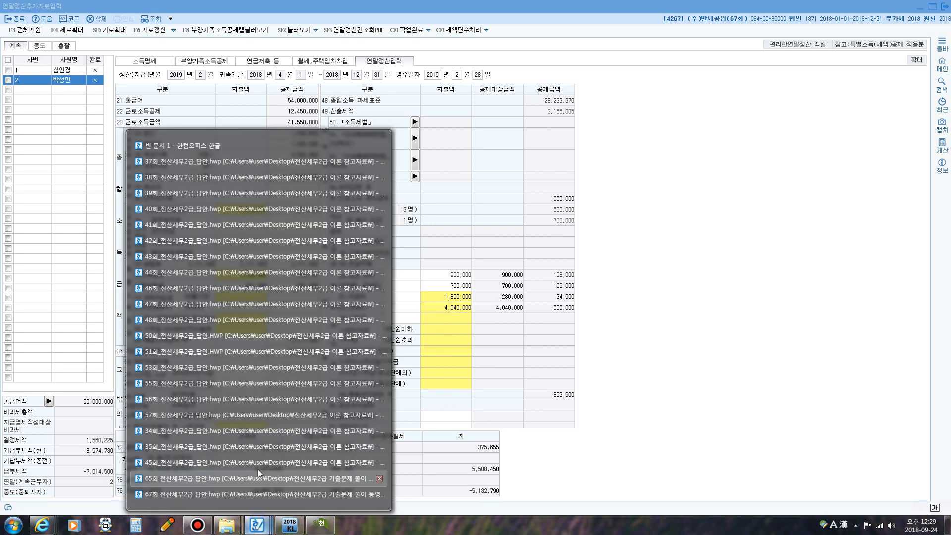
left_click(206, 492)
scroll(435, 350, "down", 2)
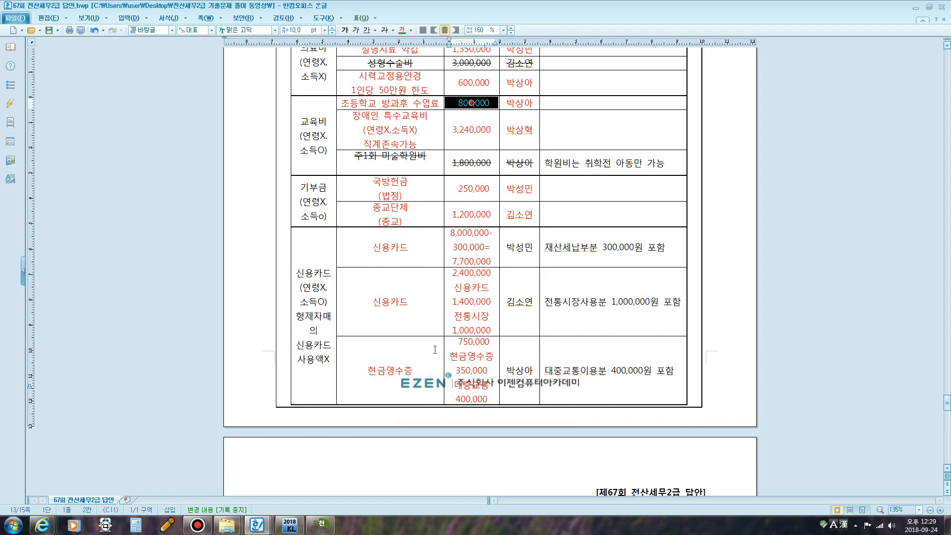
- Read the 250,000 국방헌금 and 1,200,000 종교단체 donation rows, then return to KcLep
left_click(503, 187)
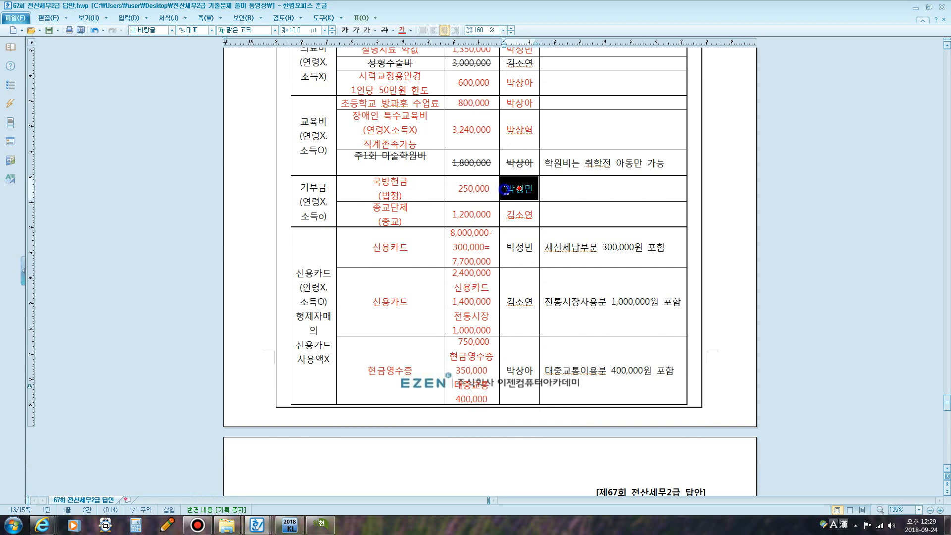
left_click(447, 216)
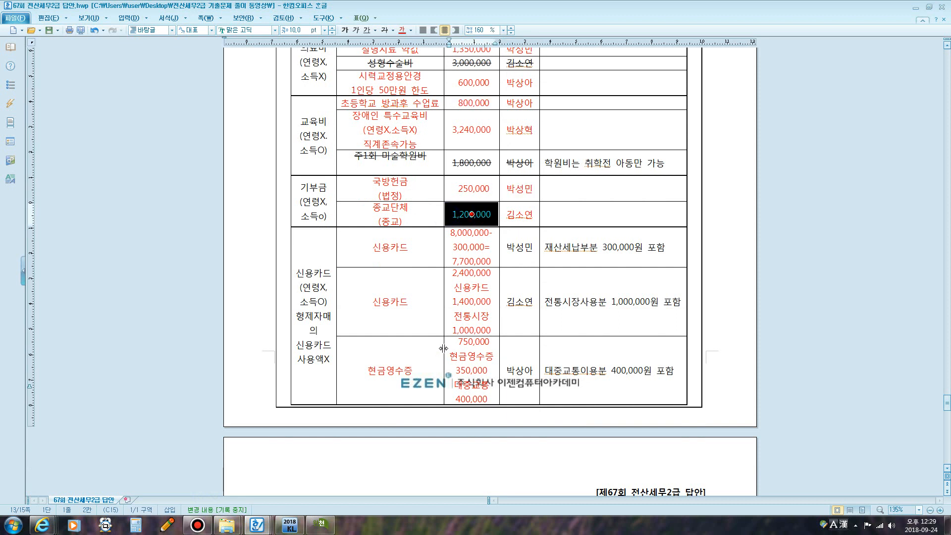
left_click(320, 523)
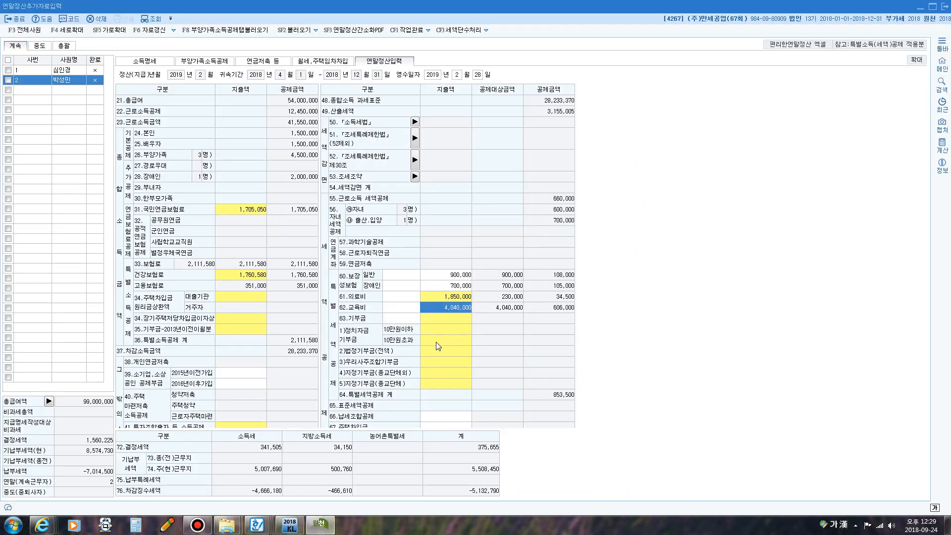
- Enter 250,000 statutory (법정) and 1,200,000 religious (종교단체) donations under 63.기부금
left_click(443, 319)
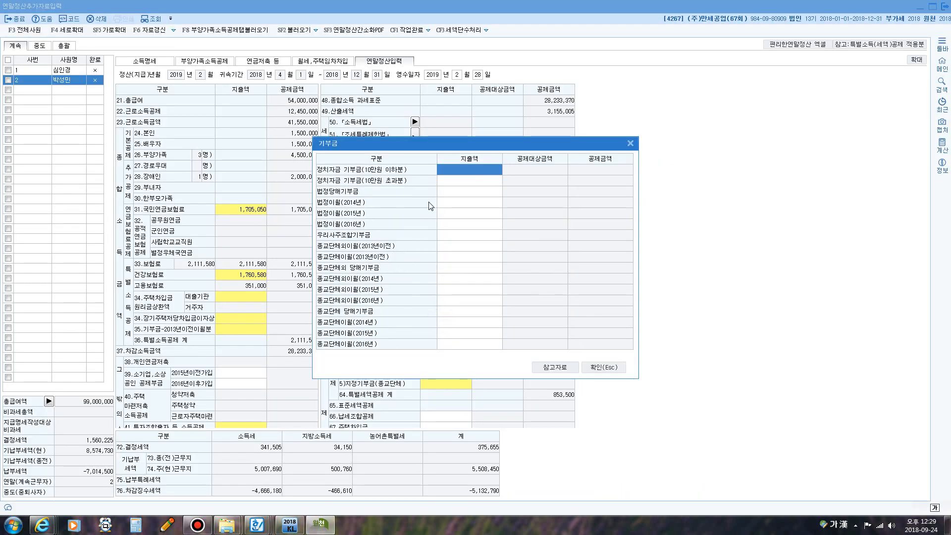
left_click(452, 194)
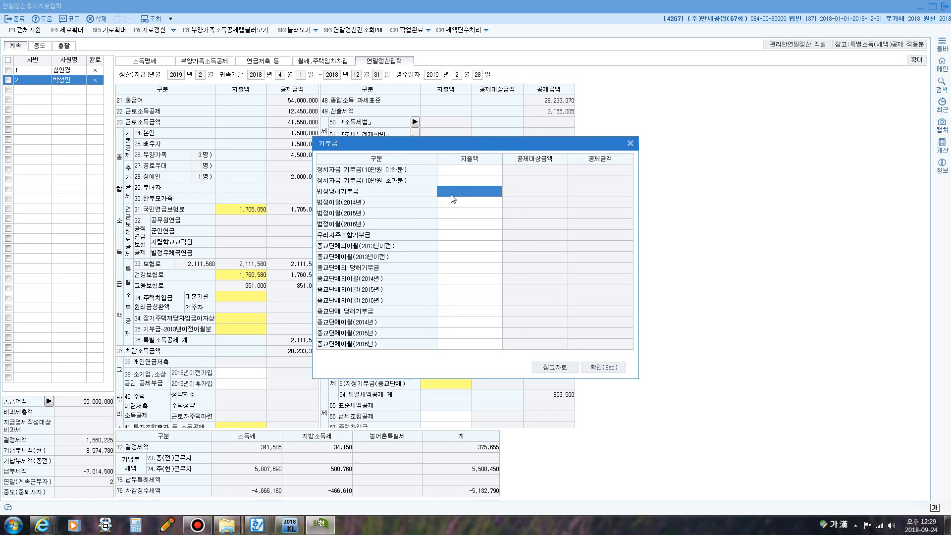
type("250000")
key("Return")
key("Return")
key("Return")
key("Return")
key("Return")
key("Return")
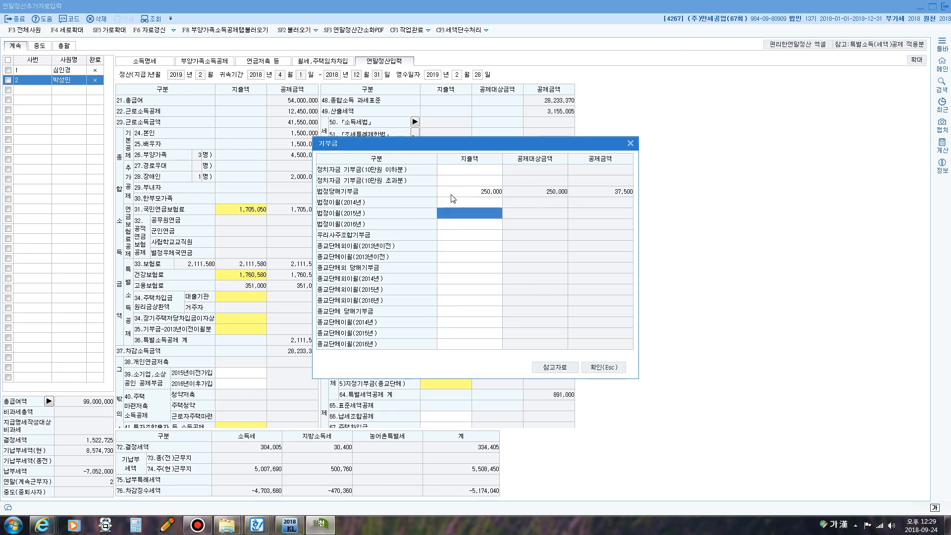
key("Return")
key("Return")
key("Return")
key("Return")
key("Return")
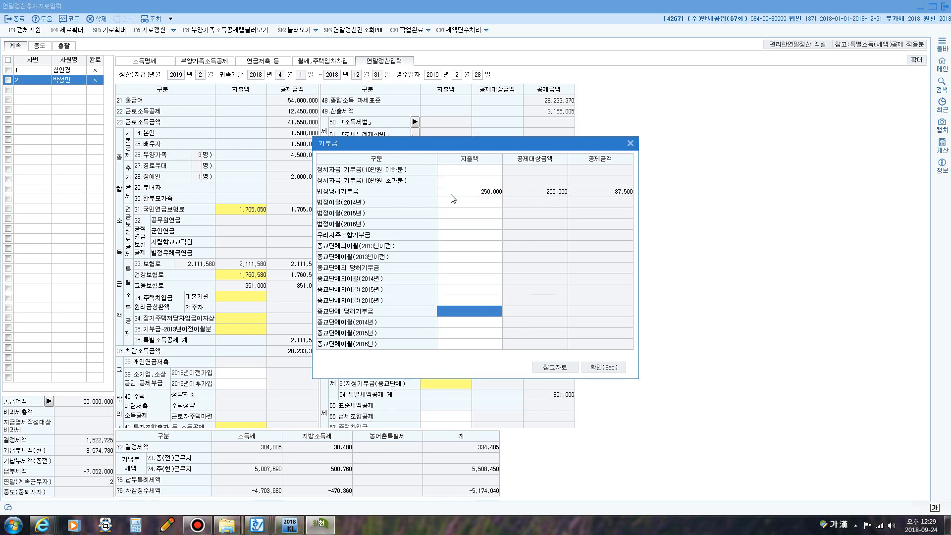
type("1,200,000")
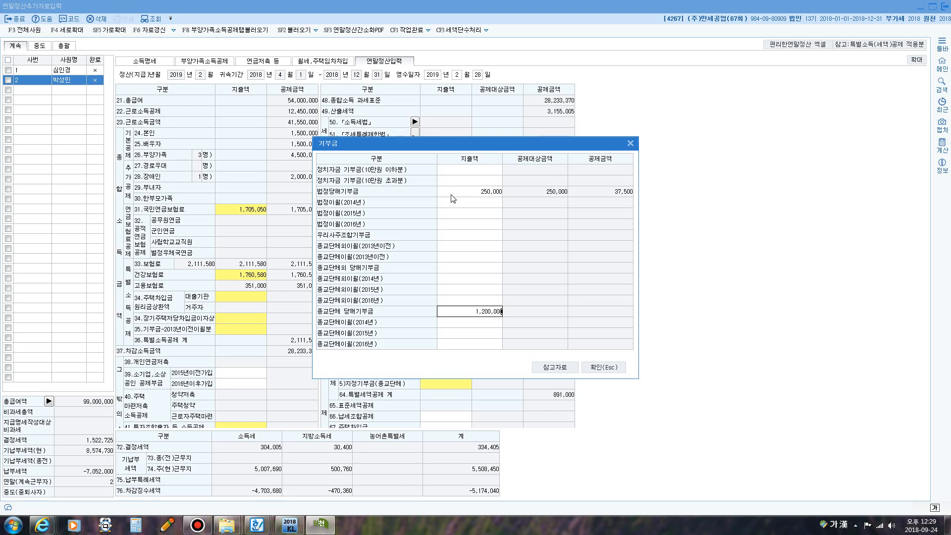
key("Return")
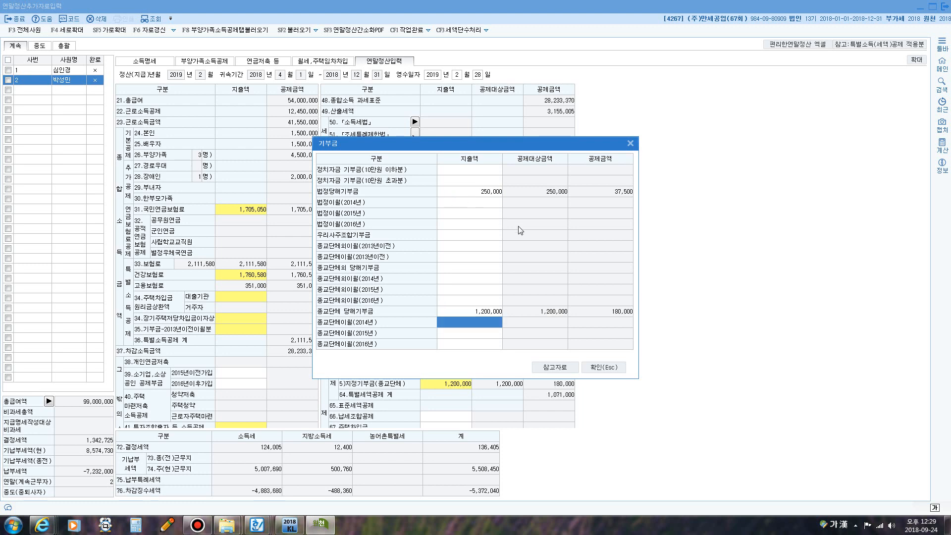
left_click(598, 367)
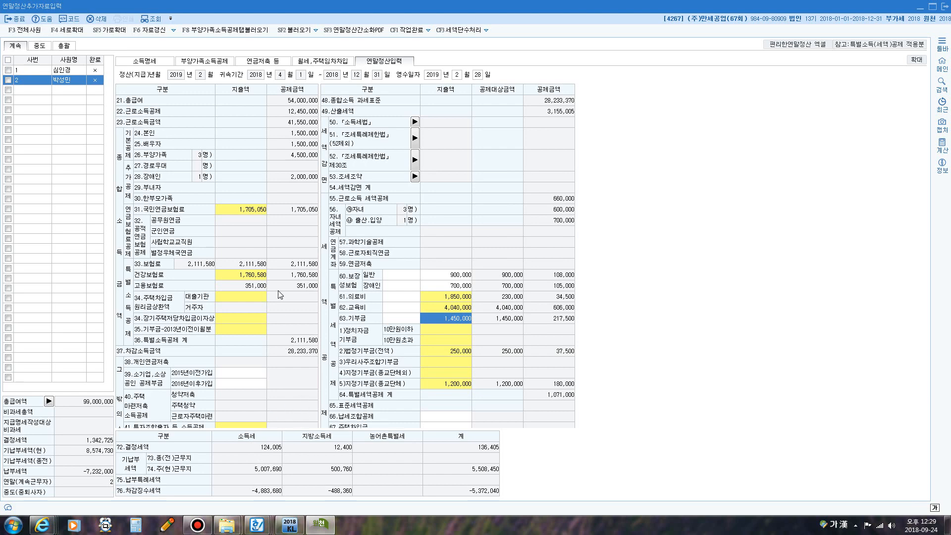
- Open the credit card spending breakdown for line 42 (신용카드 등 사용액)
scroll(295, 334, "down", 3)
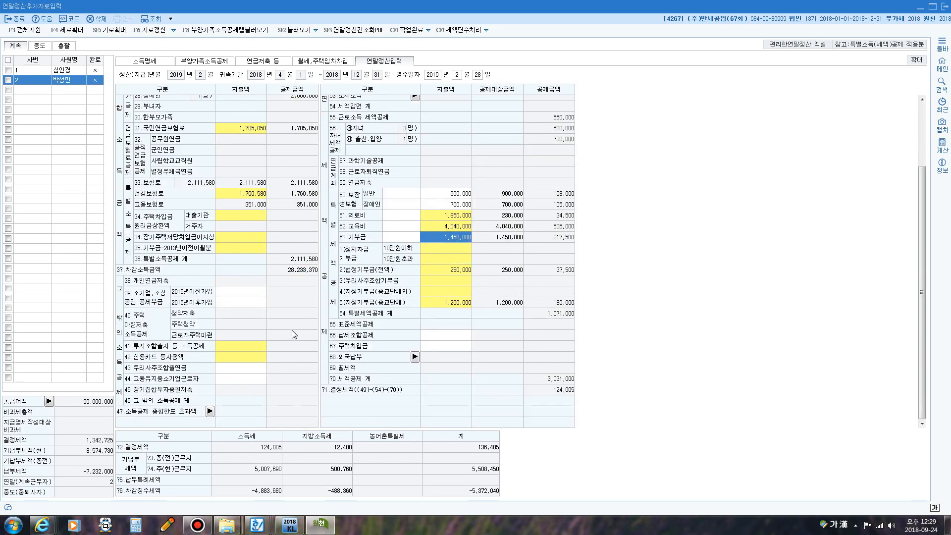
left_click(223, 356)
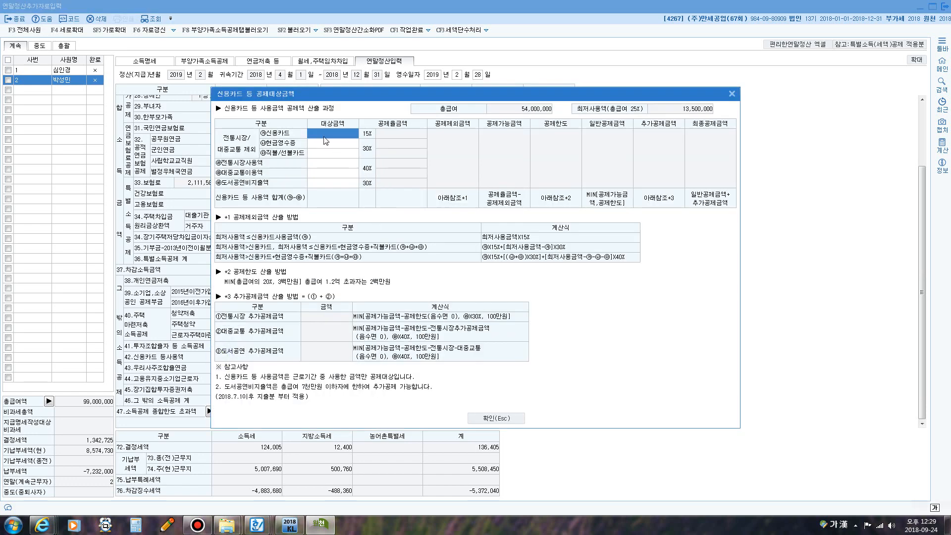
right_click(257, 526)
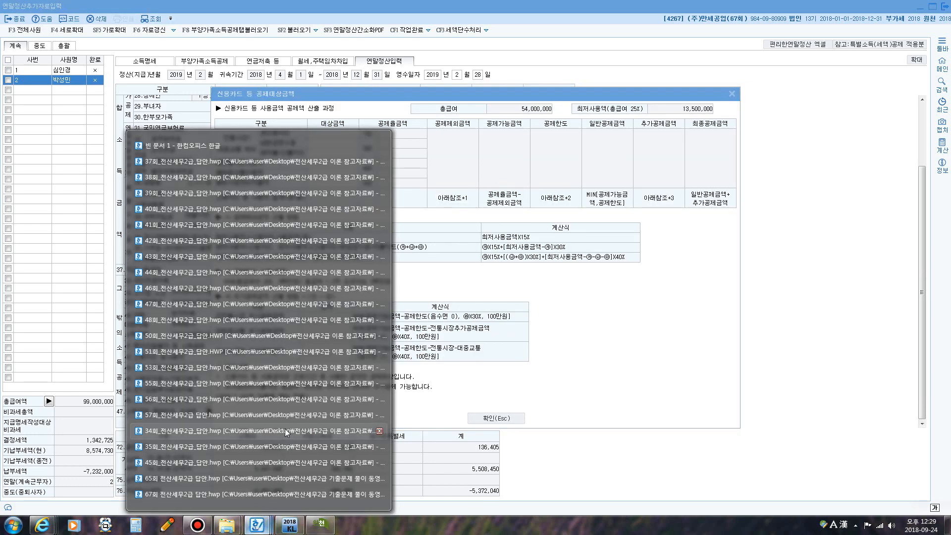
left_click(224, 494)
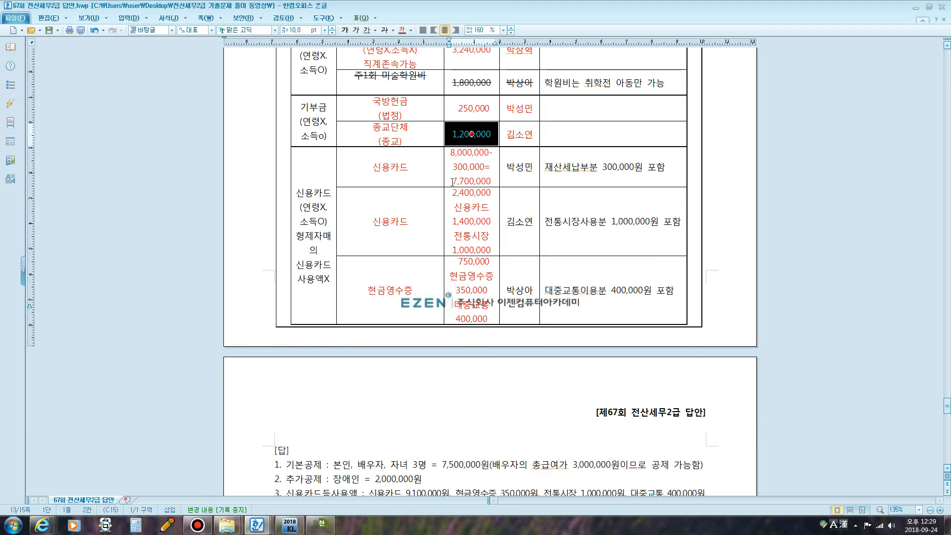
key("Down")
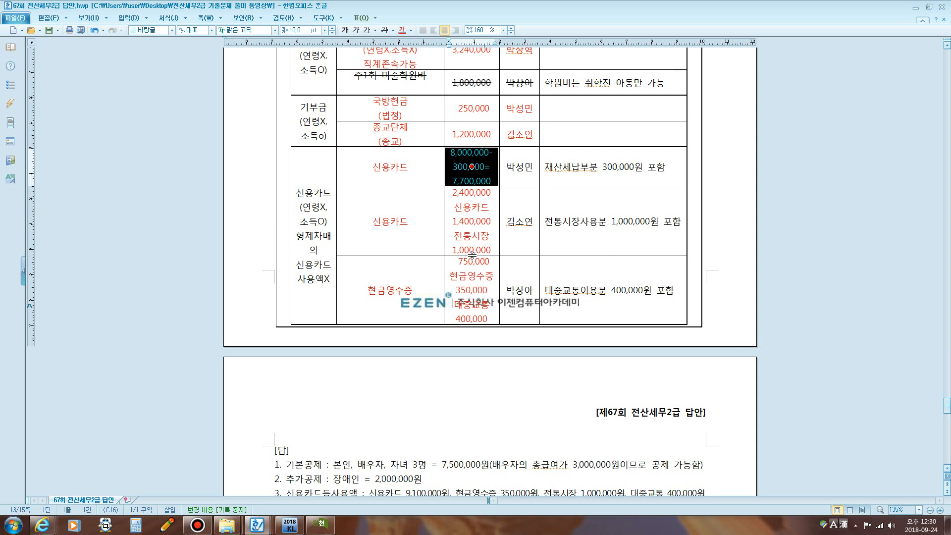
left_click(320, 524)
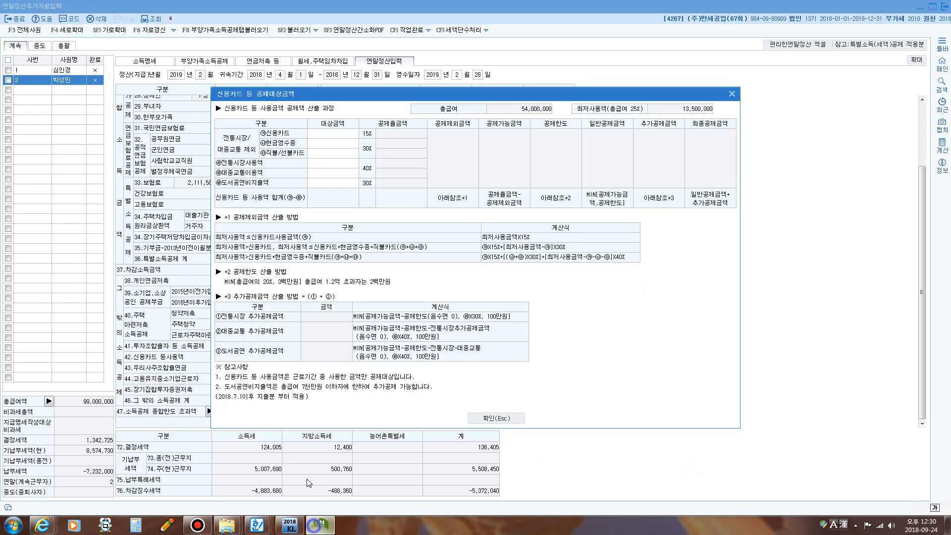
- Enter 9,100,000 credit card spending and 350,000 cash receipts
left_click(328, 132)
type("9100000")
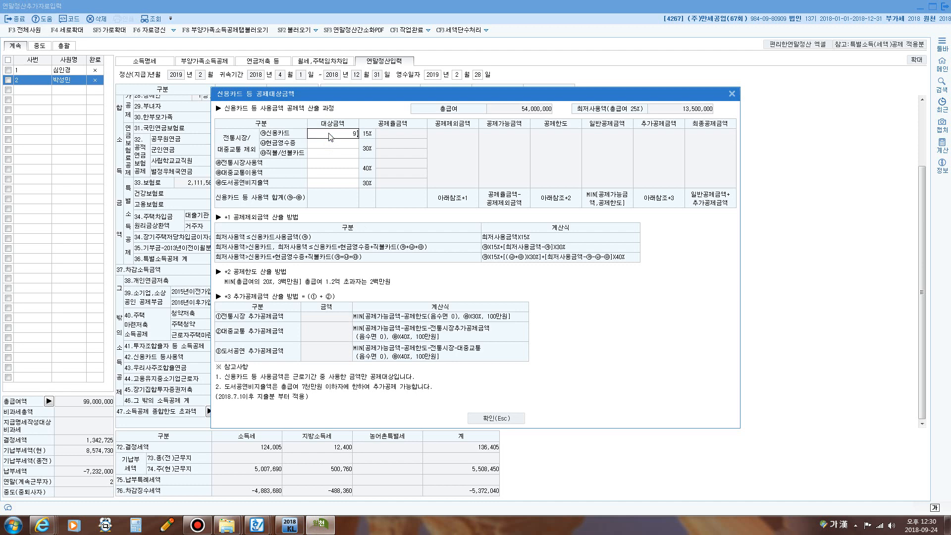
key("Return")
type("3500000")
key("Return")
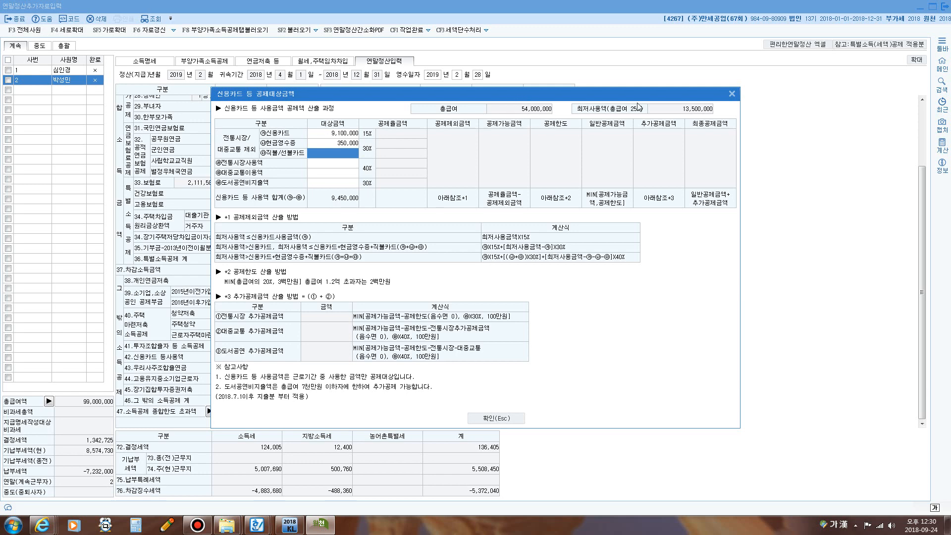
- Annotate the 25% minimum spending threshold on screen, then clear the markup
key("F9")
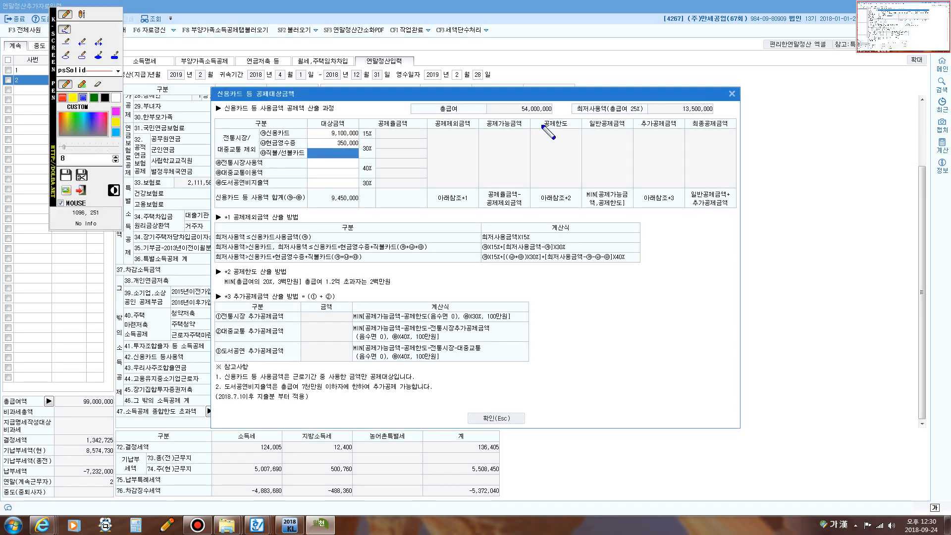
mouse_move(623, 114)
left_mouse_down()
mouse_move(636, 101)
mouse_move(645, 112)
mouse_move(623, 117)
mouse_move(703, 118)
mouse_move(720, 105)
mouse_move(676, 114)
left_mouse_up()
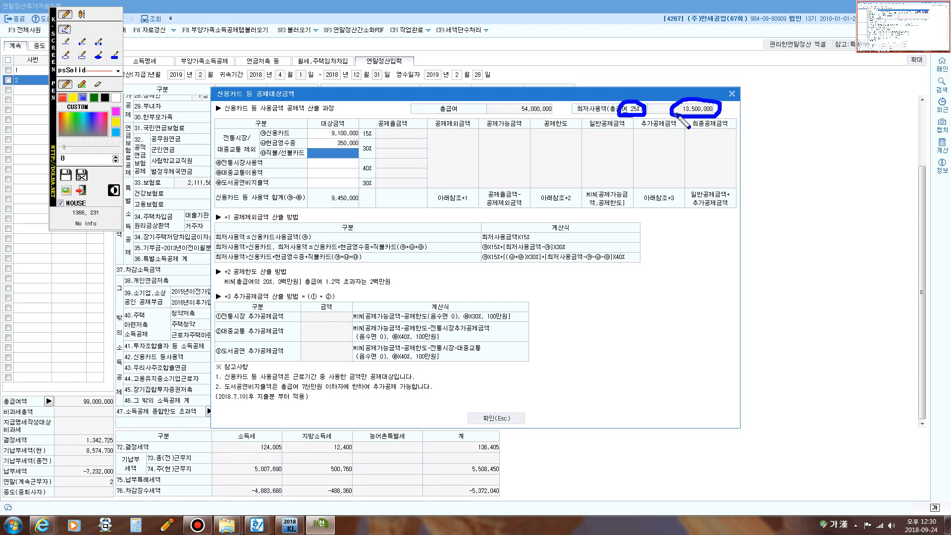
key("F9")
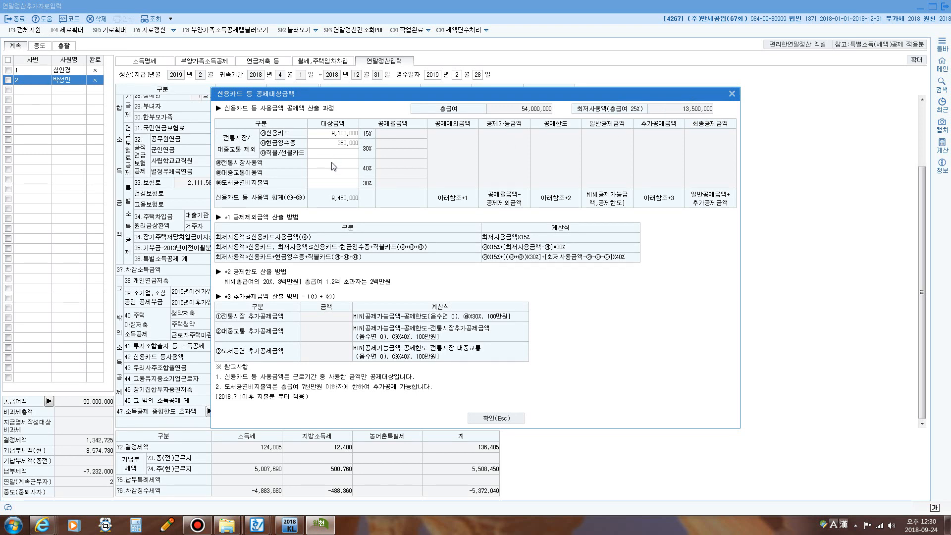
- Enter 1,000,000 traditional market and 400,000 public transport spending
left_click(333, 153)
left_click(327, 162)
type("1000000")
key("Return")
type("400,000")
key("Return")
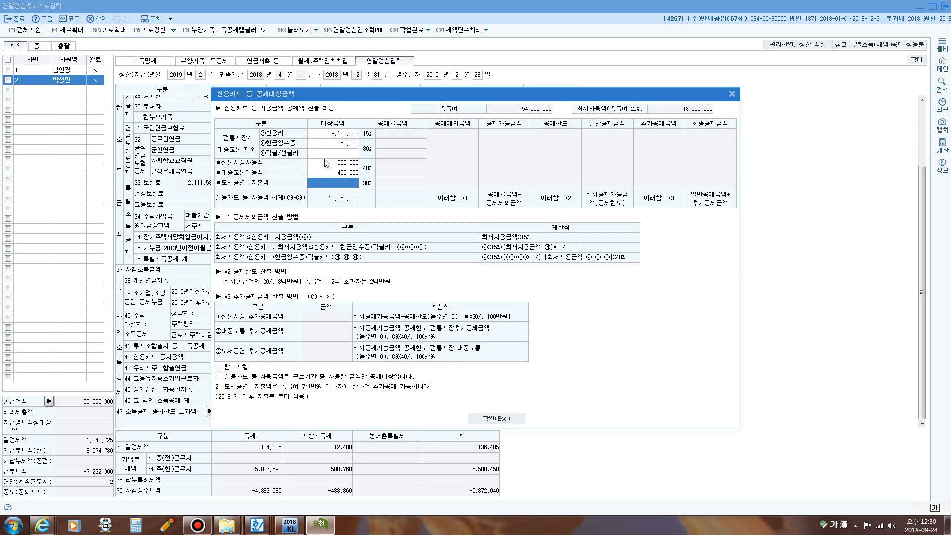
- Review the four card amounts totalling 10,850,000 and confirm the dialog
left_click(334, 132)
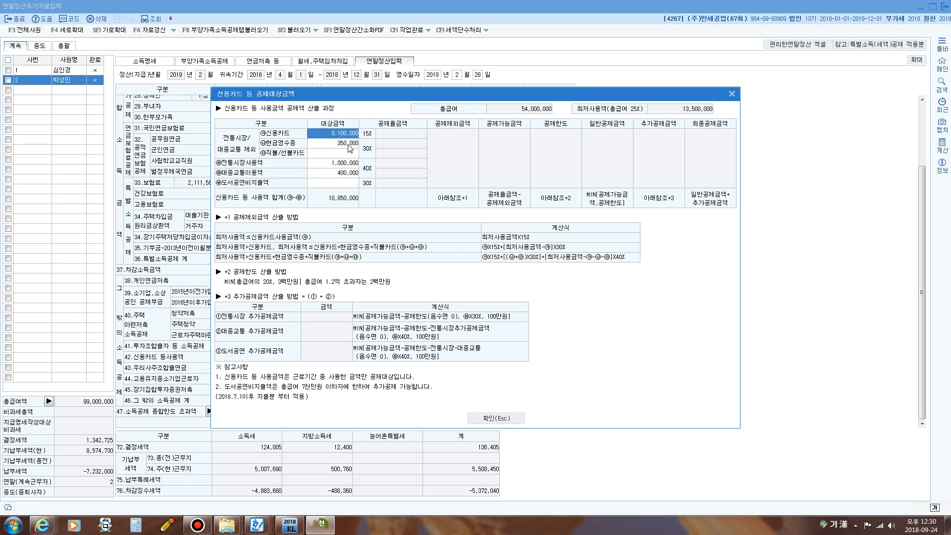
left_click(348, 146)
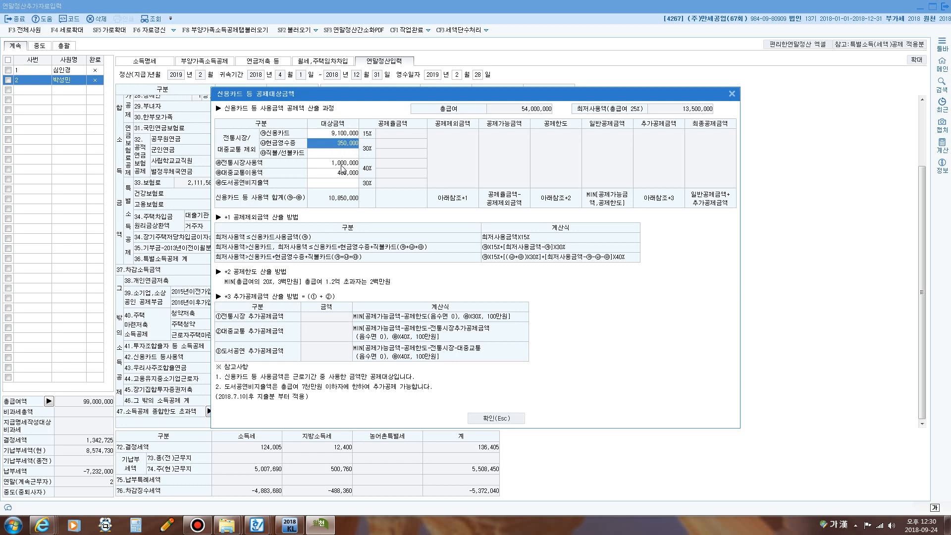
left_click(343, 164)
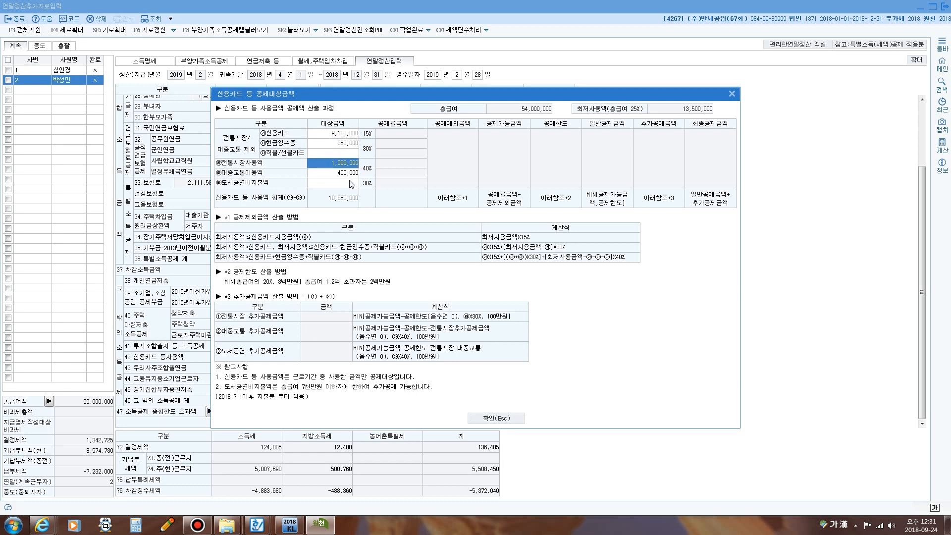
left_click(347, 174)
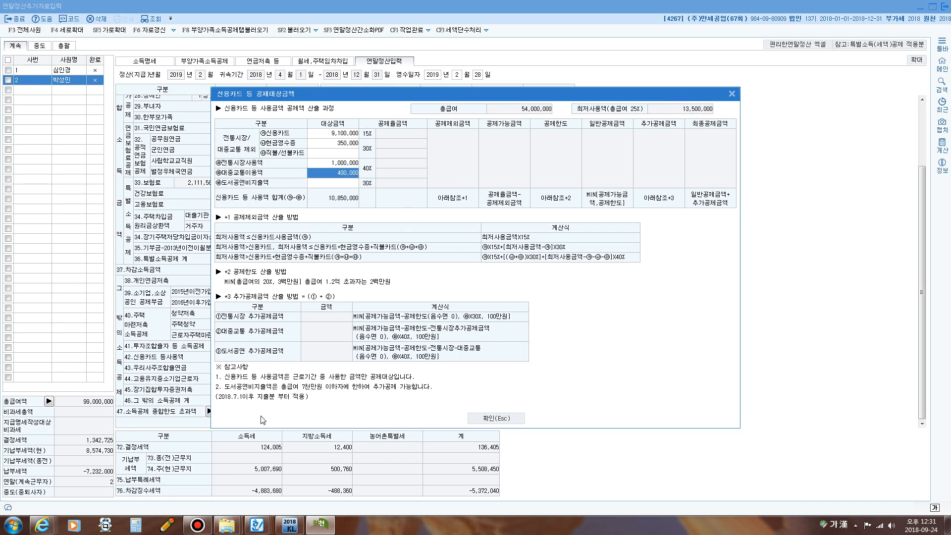
left_click(485, 419)
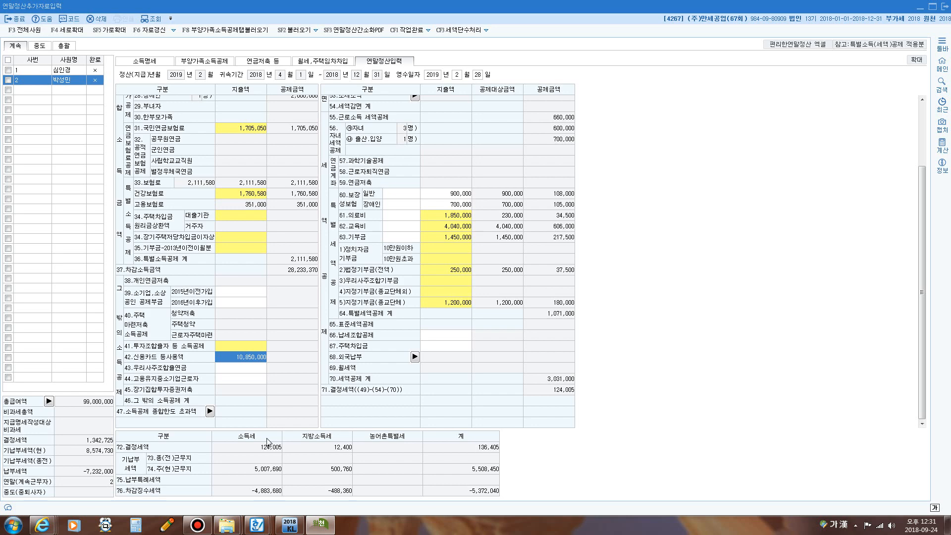
key("F12")
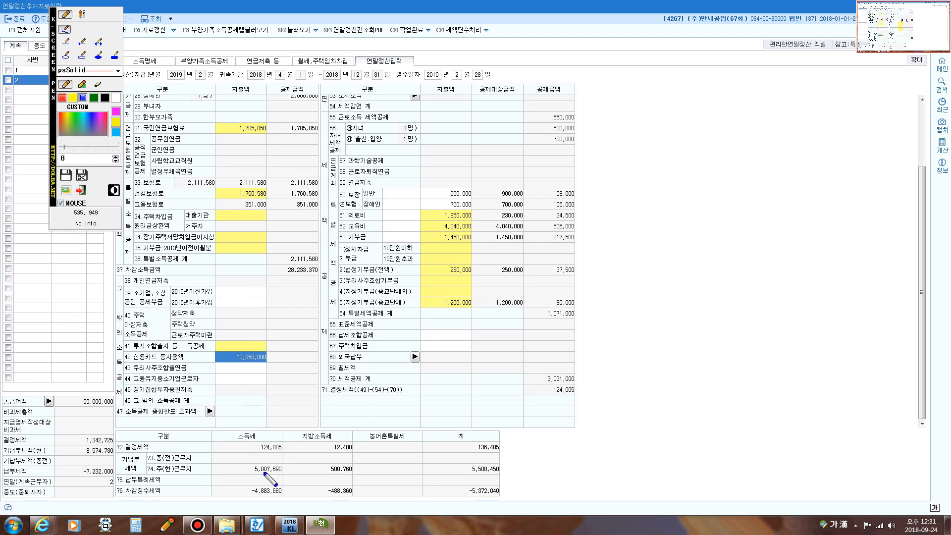
mouse_move(264, 476)
left_mouse_down()
mouse_move(241, 468)
mouse_move(282, 459)
mouse_move(286, 472)
mouse_move(255, 479)
left_mouse_up()
mouse_move(246, 449)
left_mouse_down()
mouse_move(245, 437)
mouse_move(282, 436)
mouse_move(289, 448)
mouse_move(275, 455)
mouse_move(300, 449)
mouse_move(287, 470)
left_mouse_up()
mouse_move(258, 502)
left_mouse_down()
mouse_move(244, 487)
mouse_move(271, 482)
mouse_move(286, 495)
mouse_move(258, 499)
left_mouse_up()
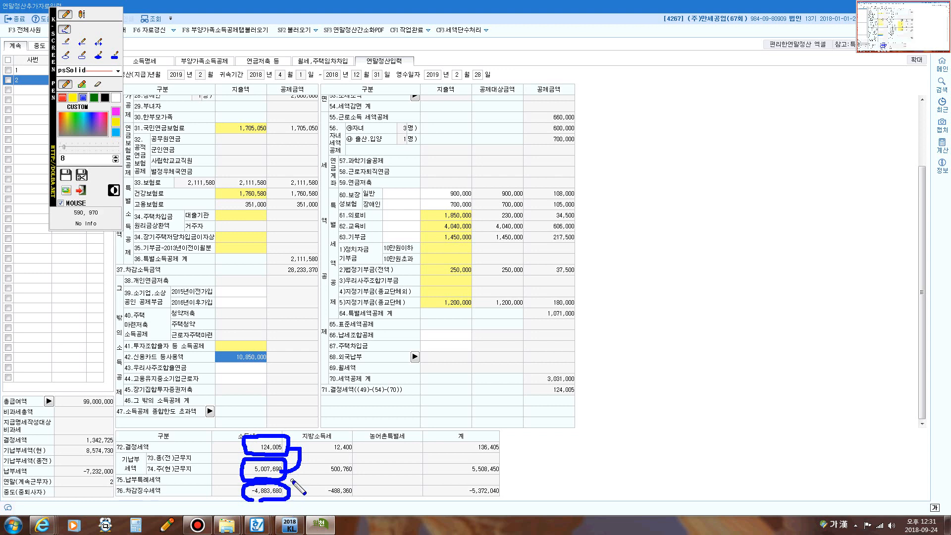
mouse_move(284, 494)
left_mouse_down()
mouse_move(317, 472)
mouse_move(378, 467)
left_mouse_up()
mouse_move(366, 448)
left_mouse_down()
mouse_move(368, 466)
mouse_move(397, 479)
mouse_move(368, 451)
left_mouse_up()
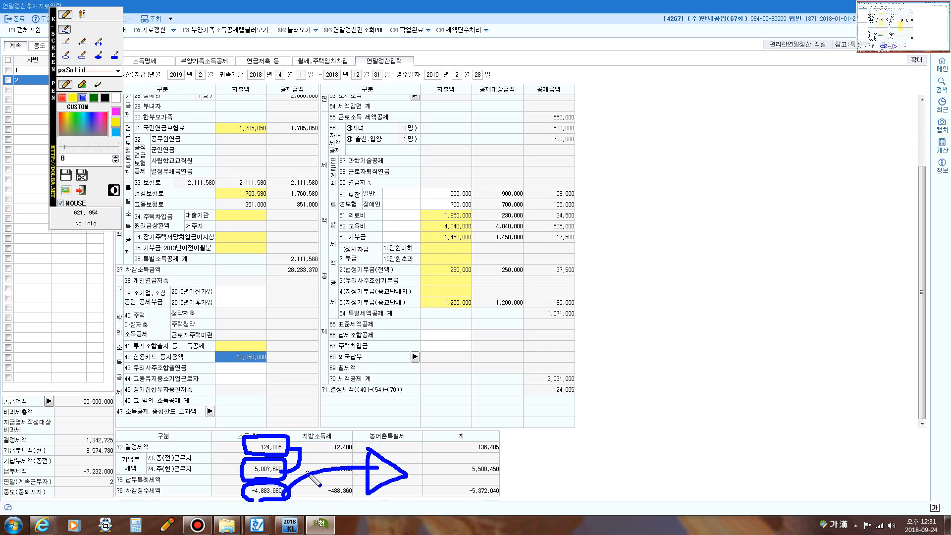
key("Escape")
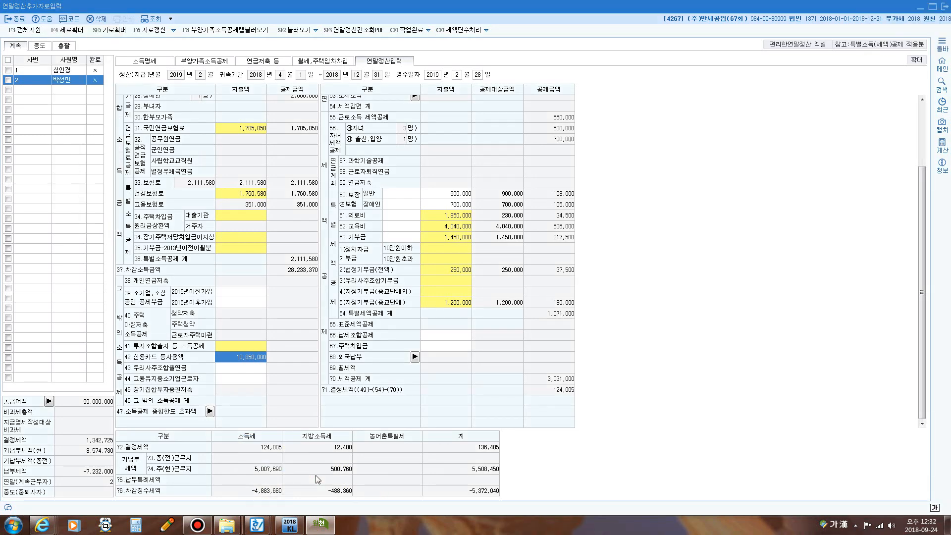
left_click(198, 525)
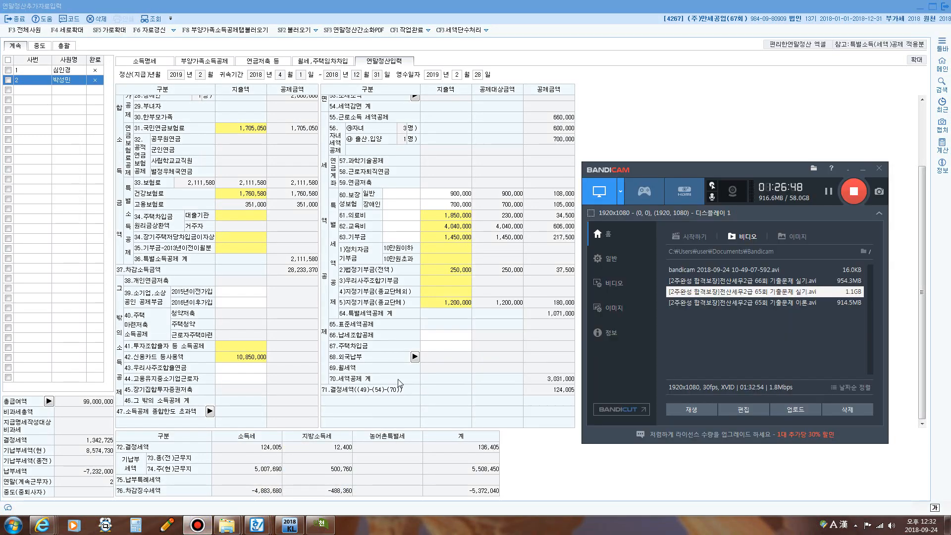